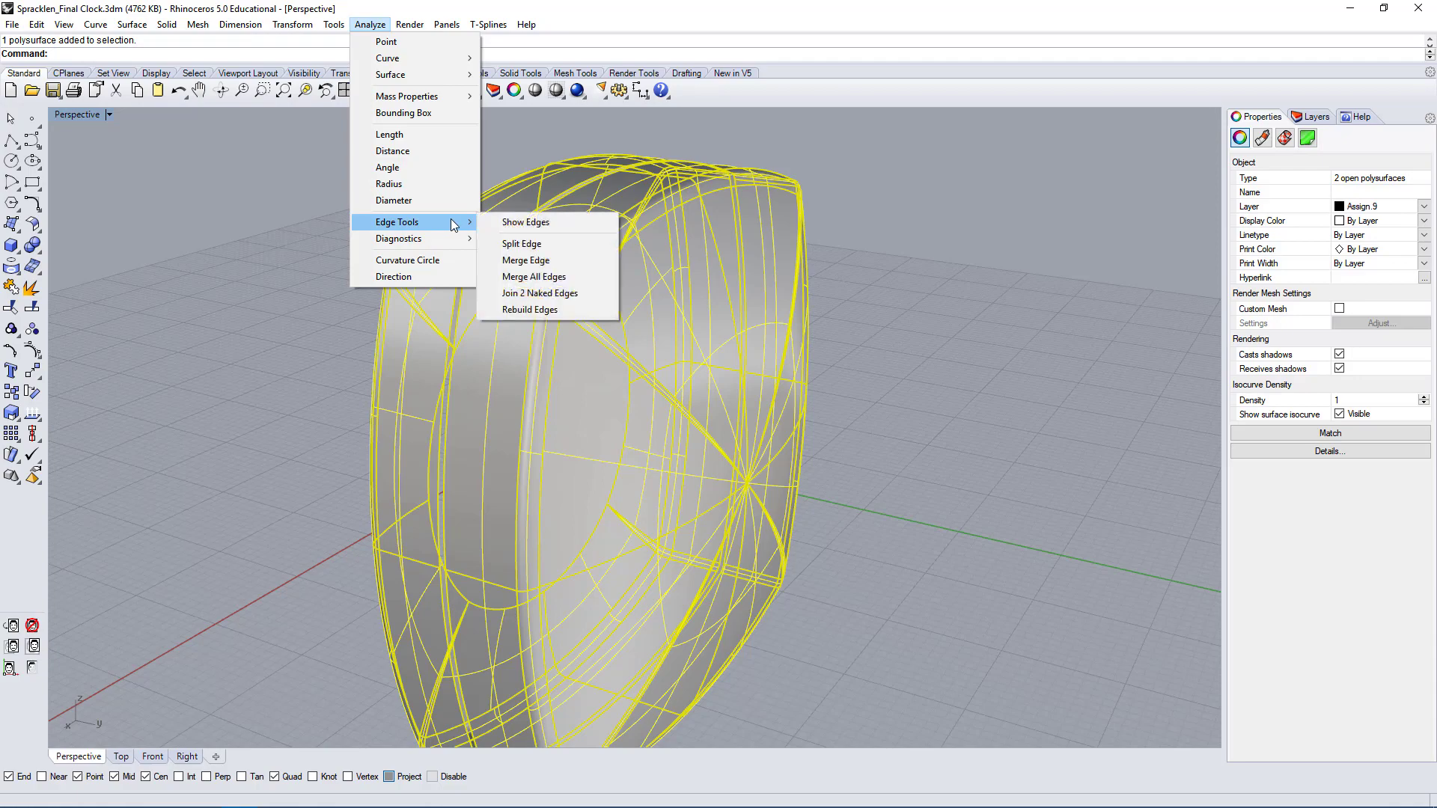
- Run Show Edges on the clock body's polysurfaces with naked edges highlighted, and add the remaining polysurface to the analysis
left_click(551, 226)
right_click_drag(961, 378, 479, 274)
left_click(479, 273)
left_click(161, 278)
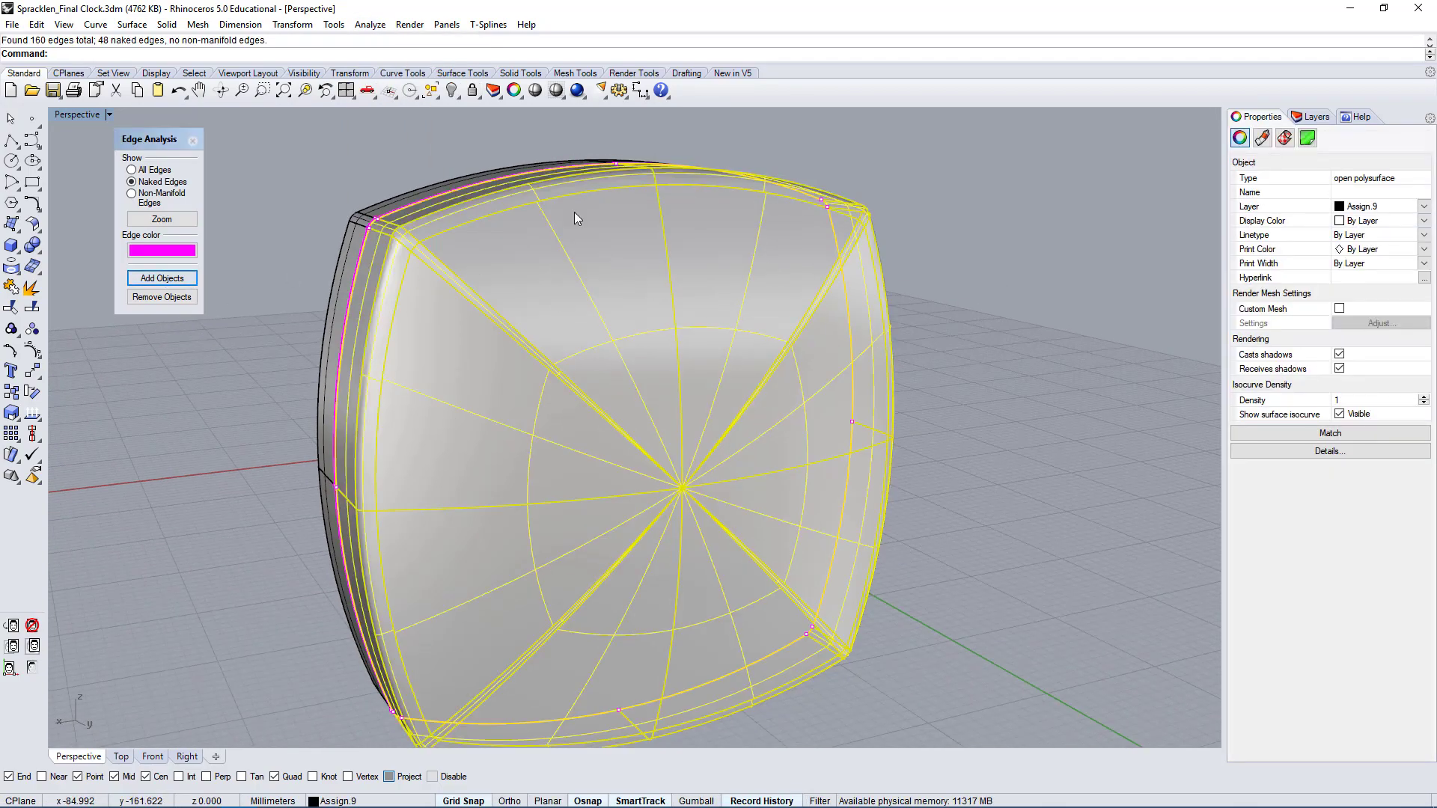
key("Escape")
- Inspect the highlighted naked edges along the seam, rounded corners and circular opening, and close the edge analysis
right_click_drag(500, 334, 443, 312)
scroll(443, 312, "up", 5)
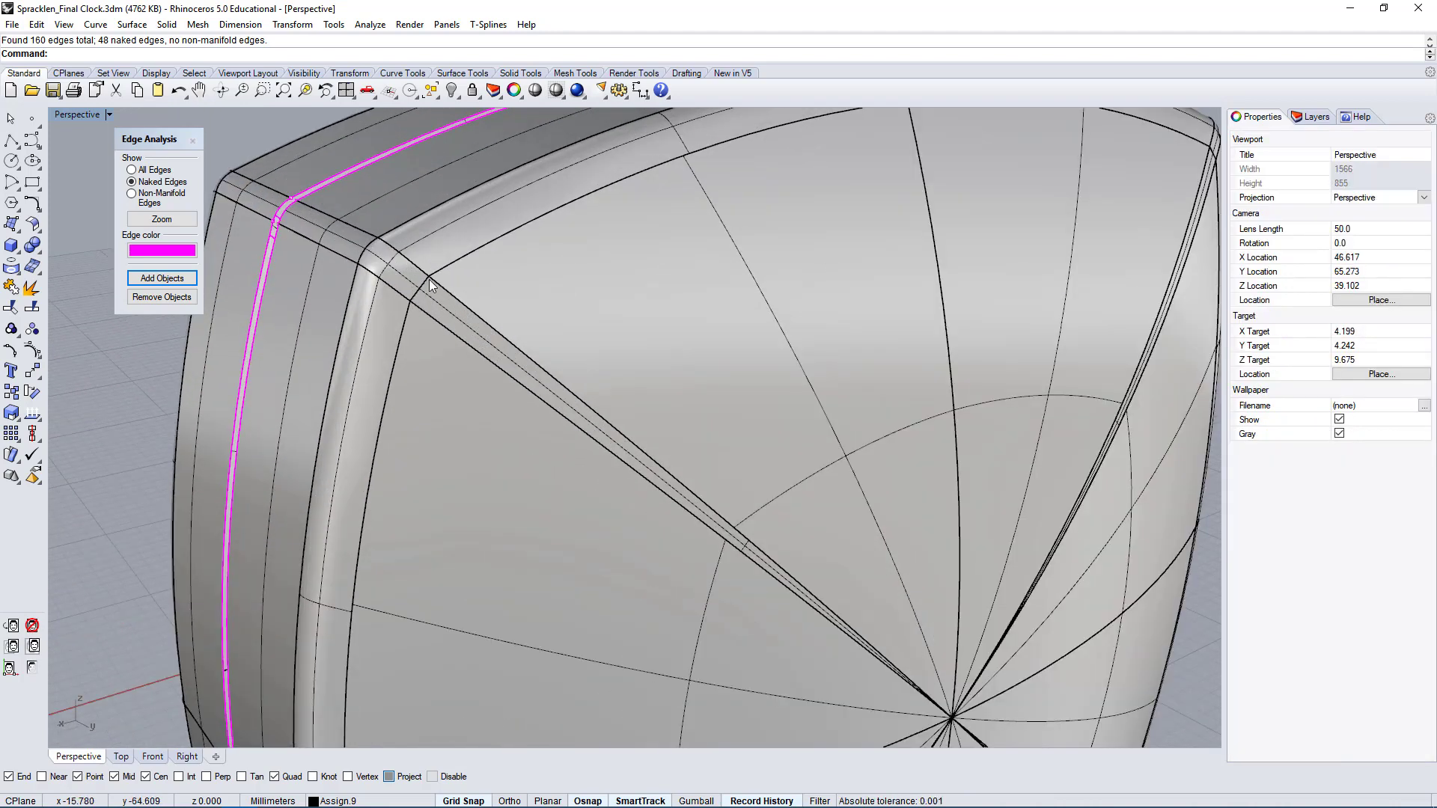
scroll(389, 239, "up", 2)
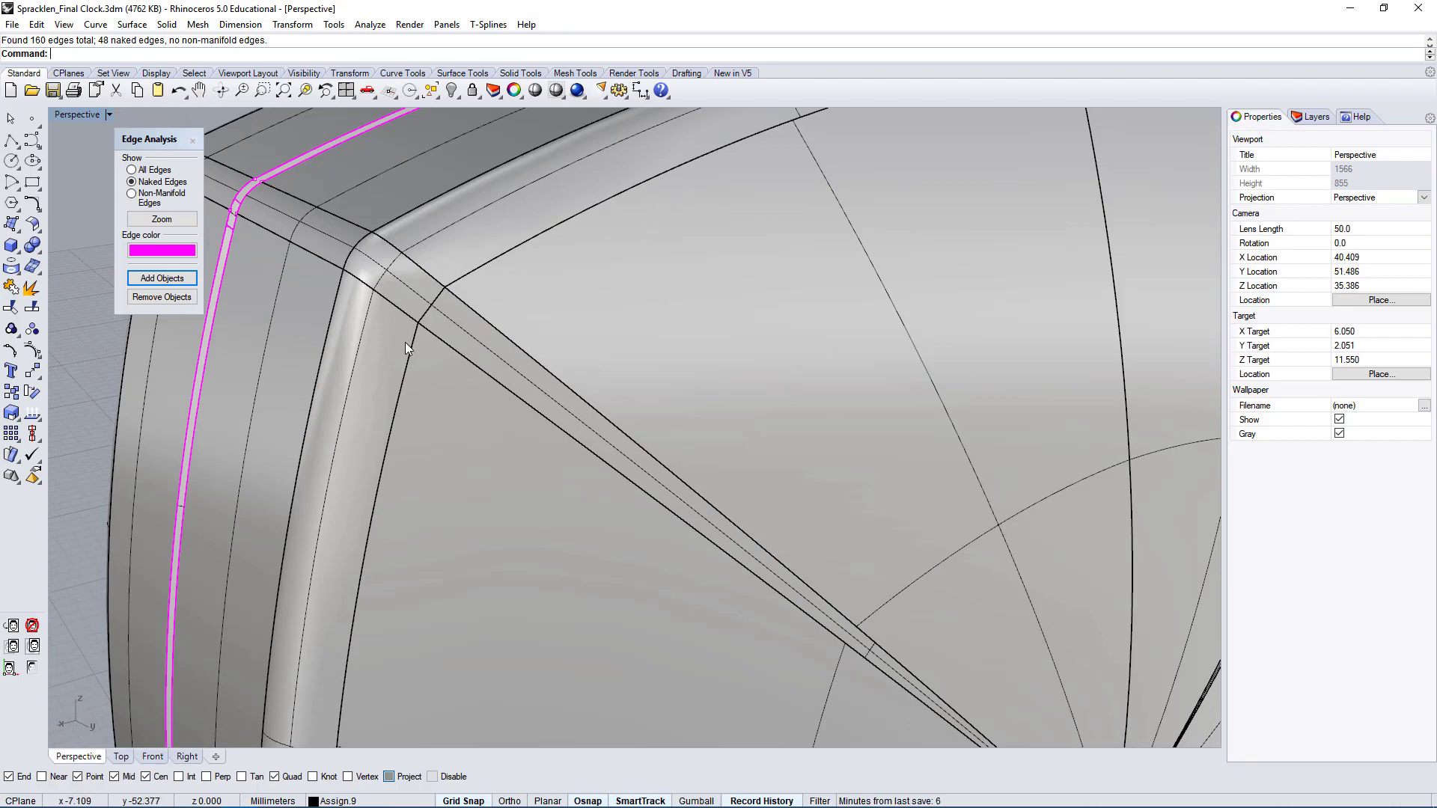
scroll(540, 333, "down", 4)
right_click_drag(359, 377, 682, 399)
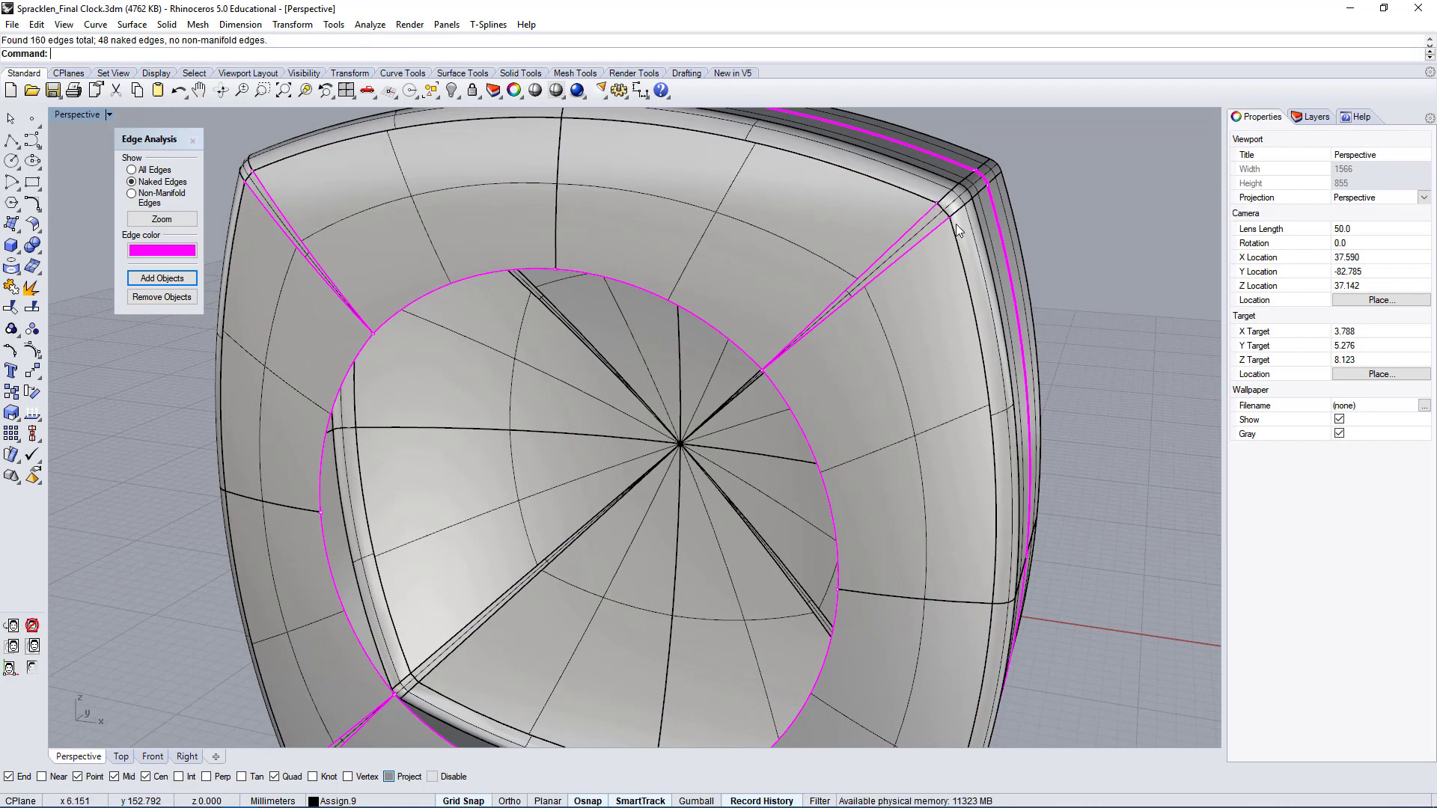
right_click_drag(958, 229, 730, 275)
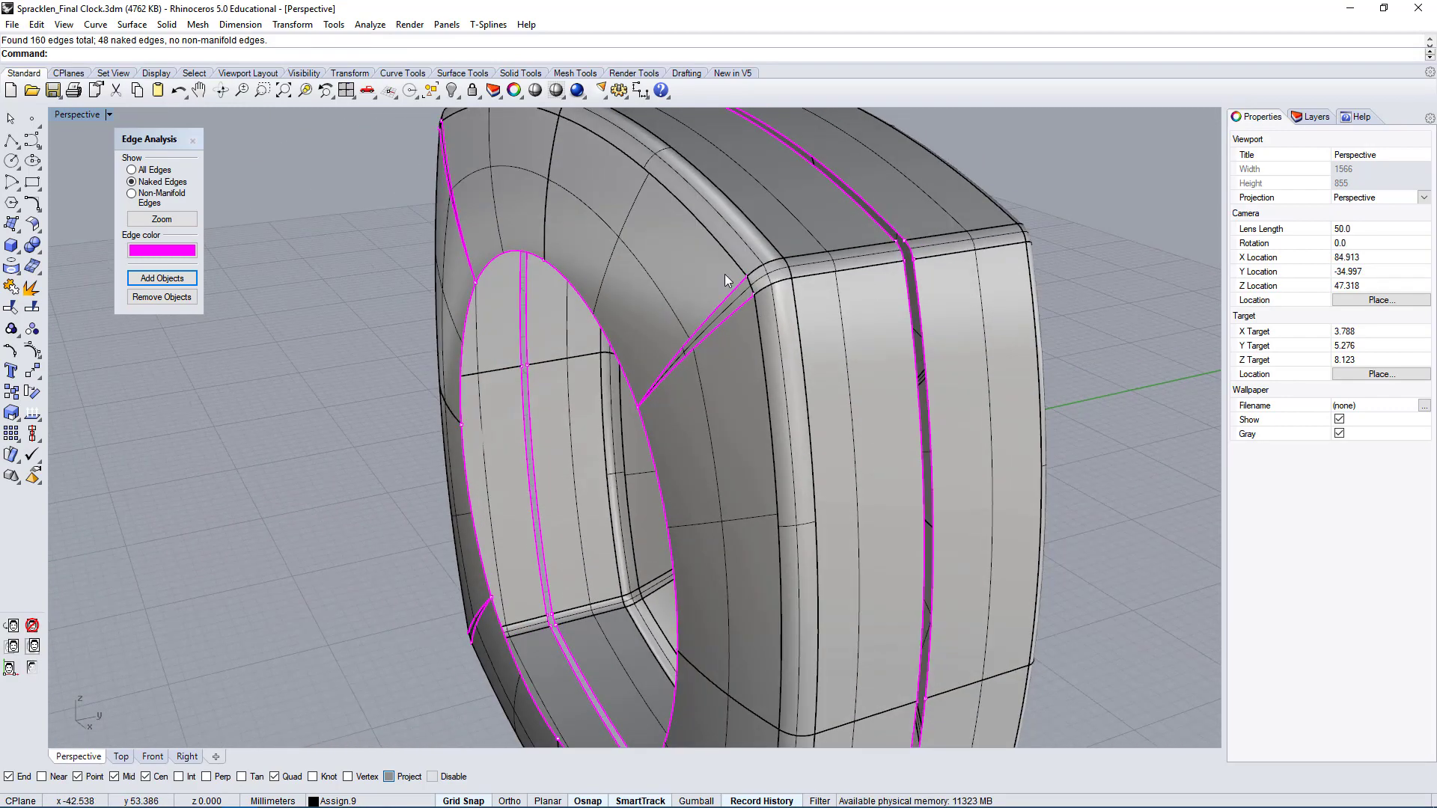
left_click(193, 142)
- Explode the polysurface containing the circular opening into individual surfaces
scroll(810, 262, "up", 6)
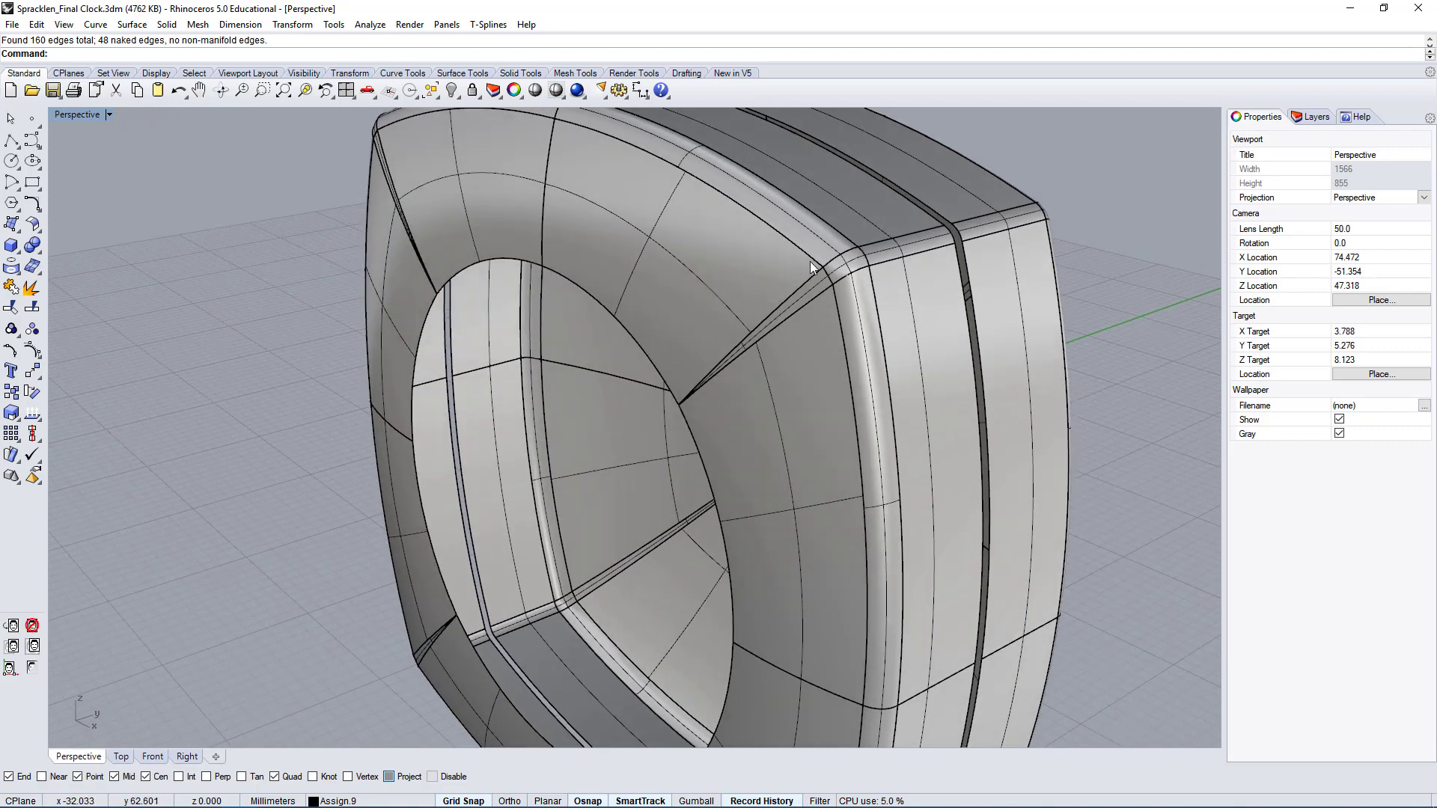
left_click(917, 258)
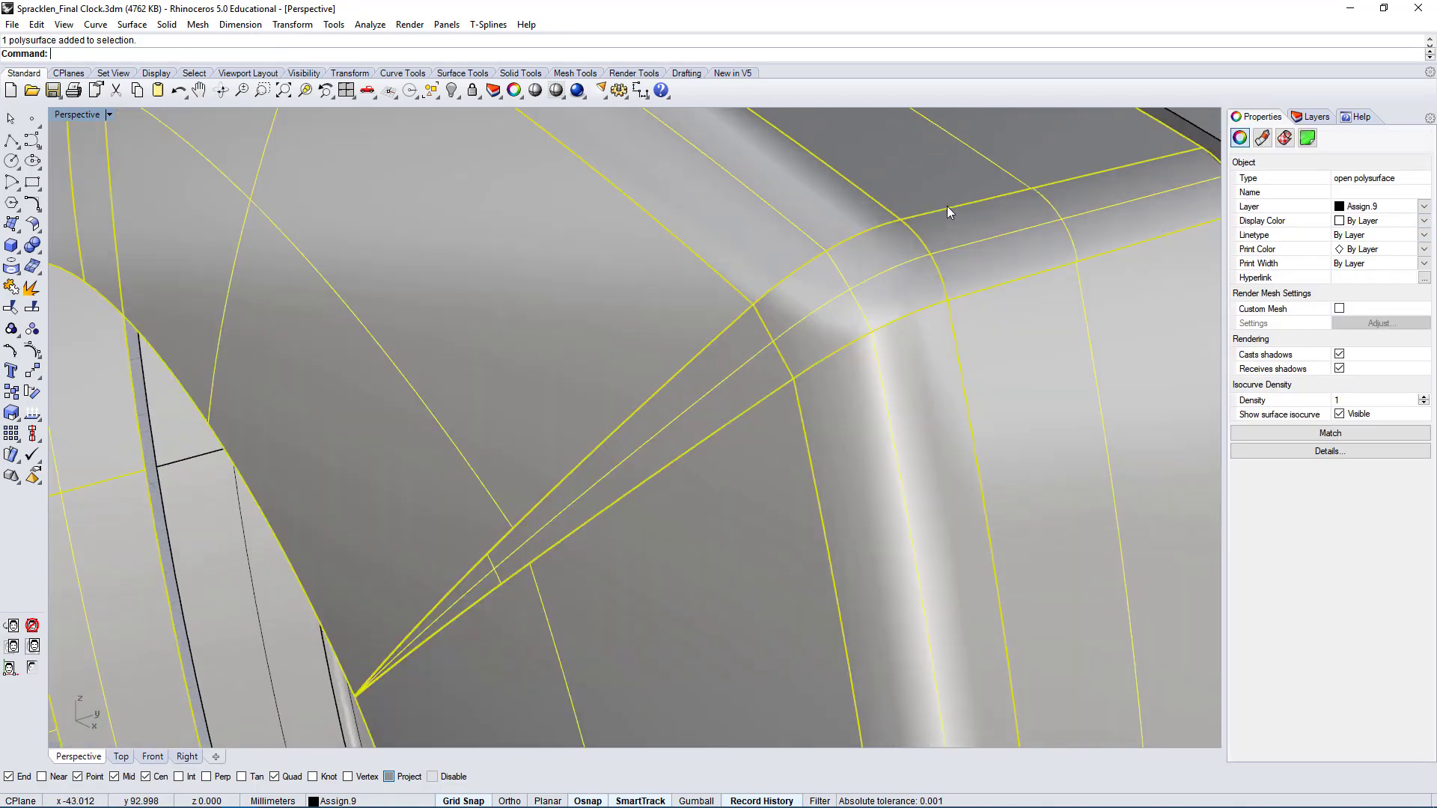
scroll(855, 298, "up", 5)
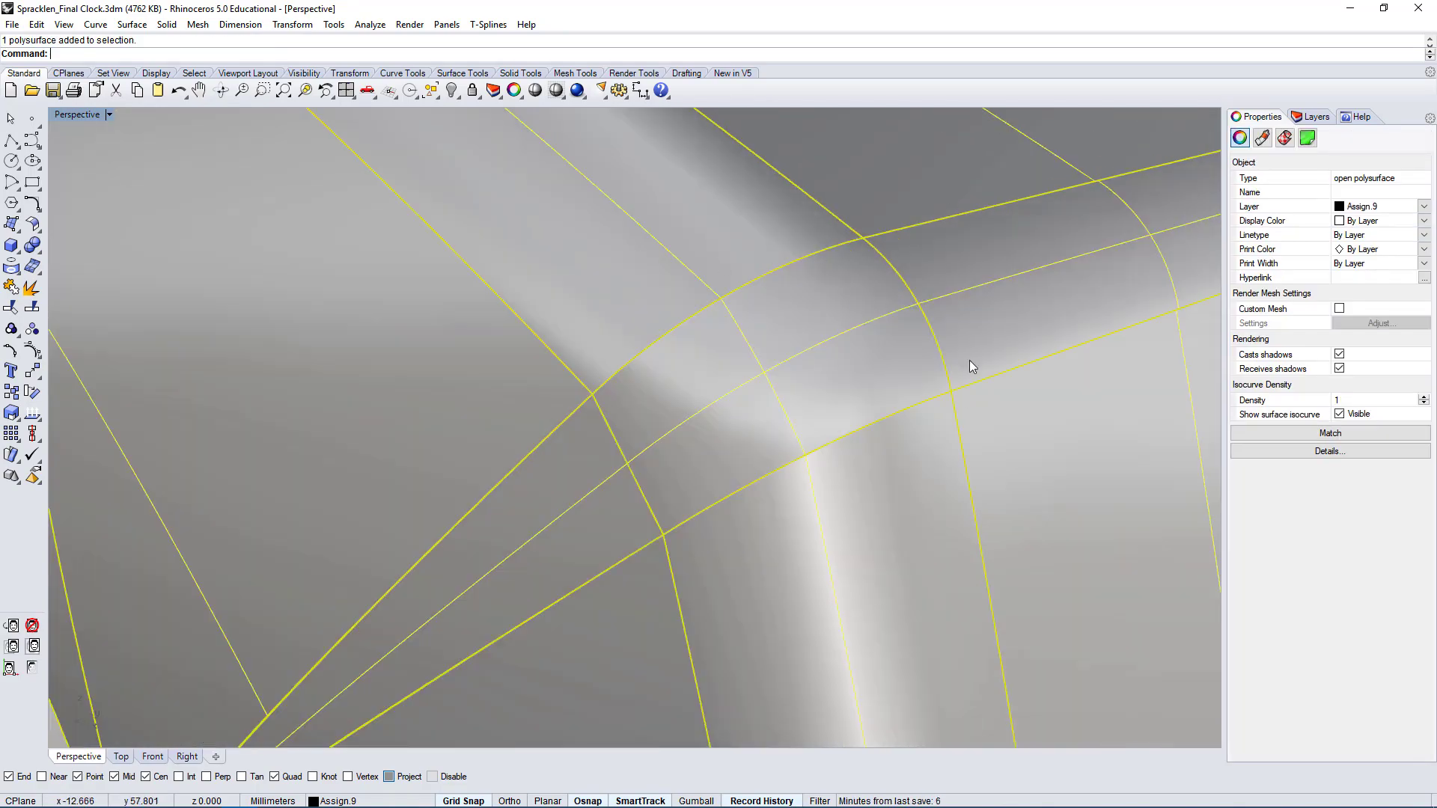
right_click_drag(643, 254, 889, 289)
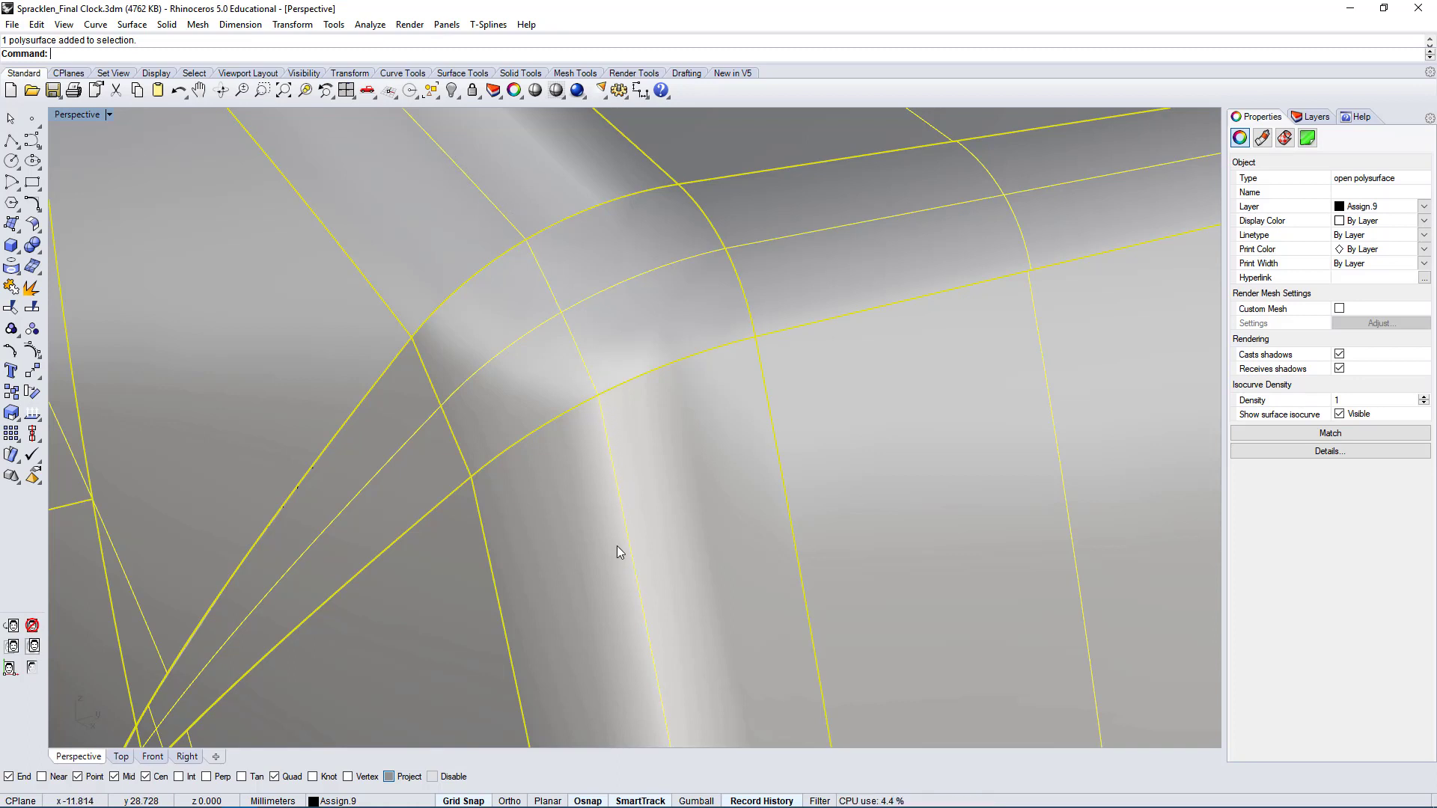
scroll(535, 517, "up", 5)
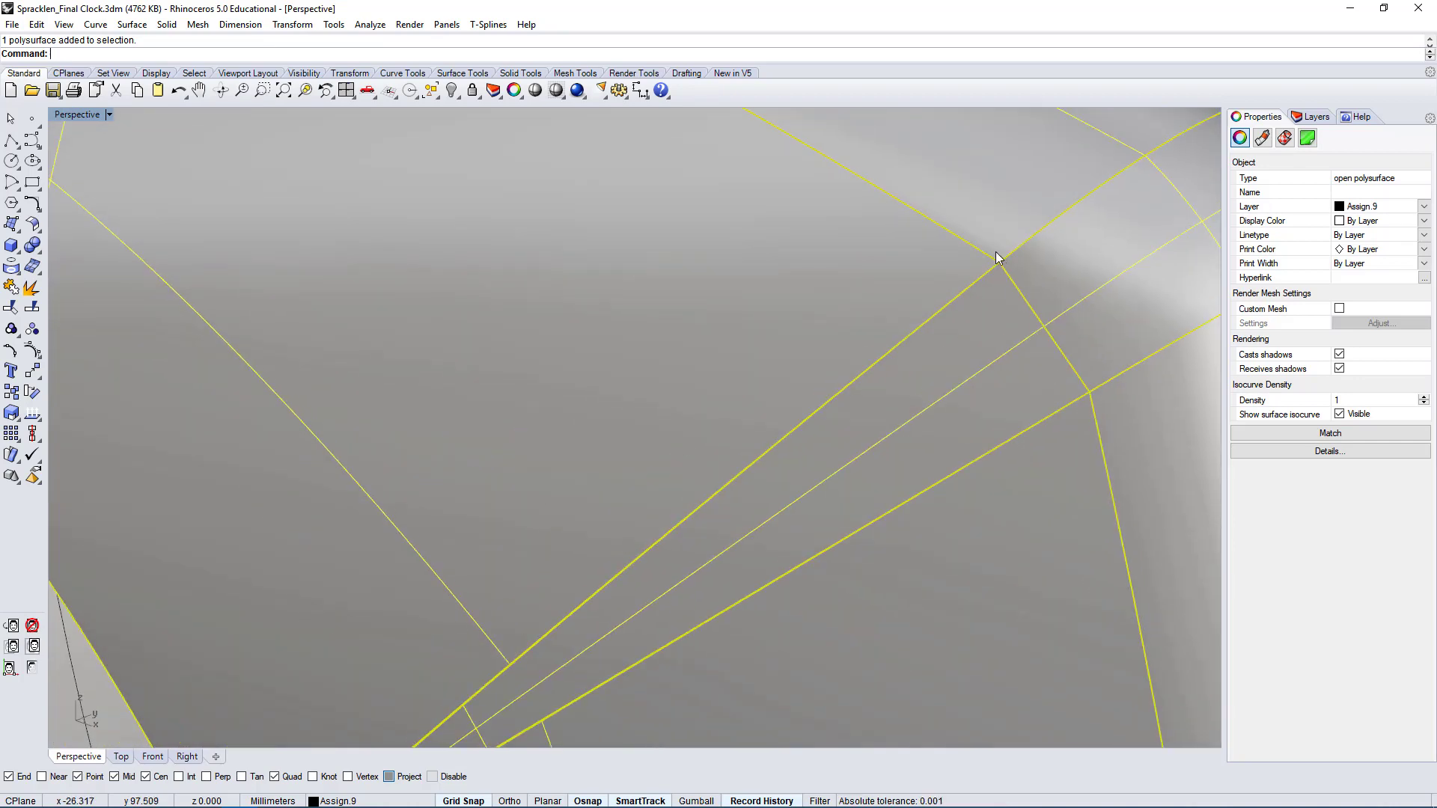
right_click_drag(1043, 359, 969, 388)
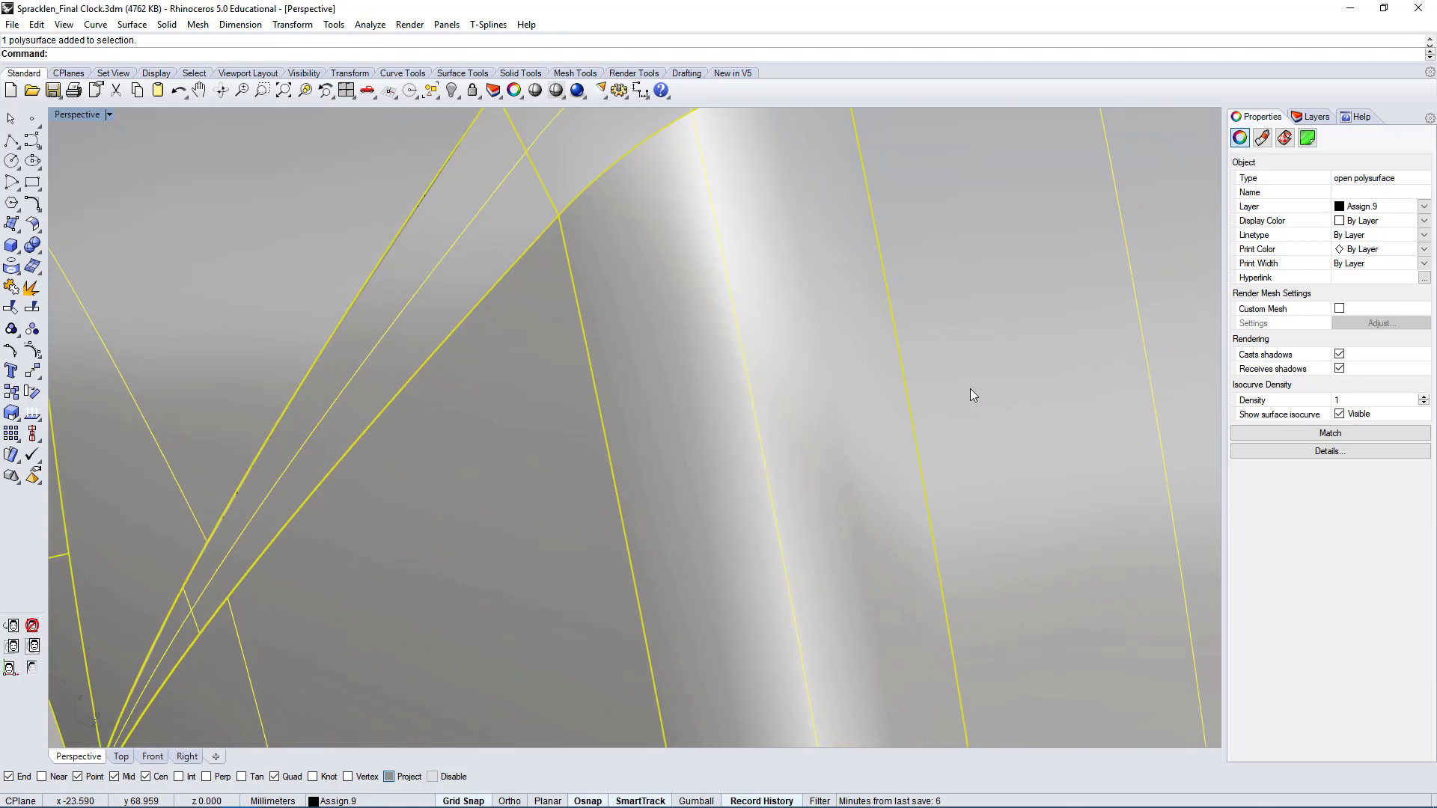
left_click(32, 286)
scroll(597, 386, "down", 3)
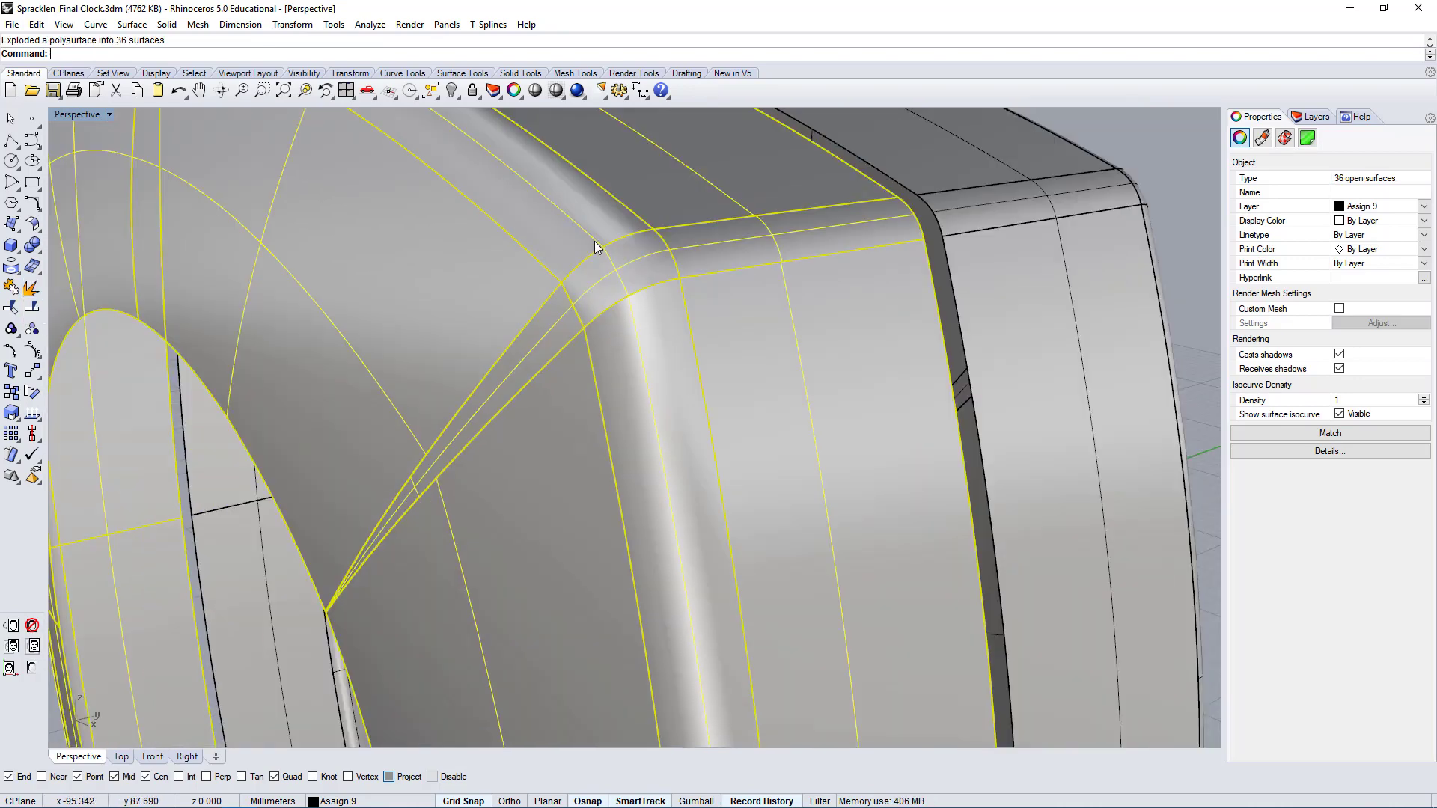
- Turn on the control points of the rounded corner patch and the adjoining fillet strip running across the side, and compare their layouts
left_click(630, 275)
right_click_drag(649, 283, 649, 297)
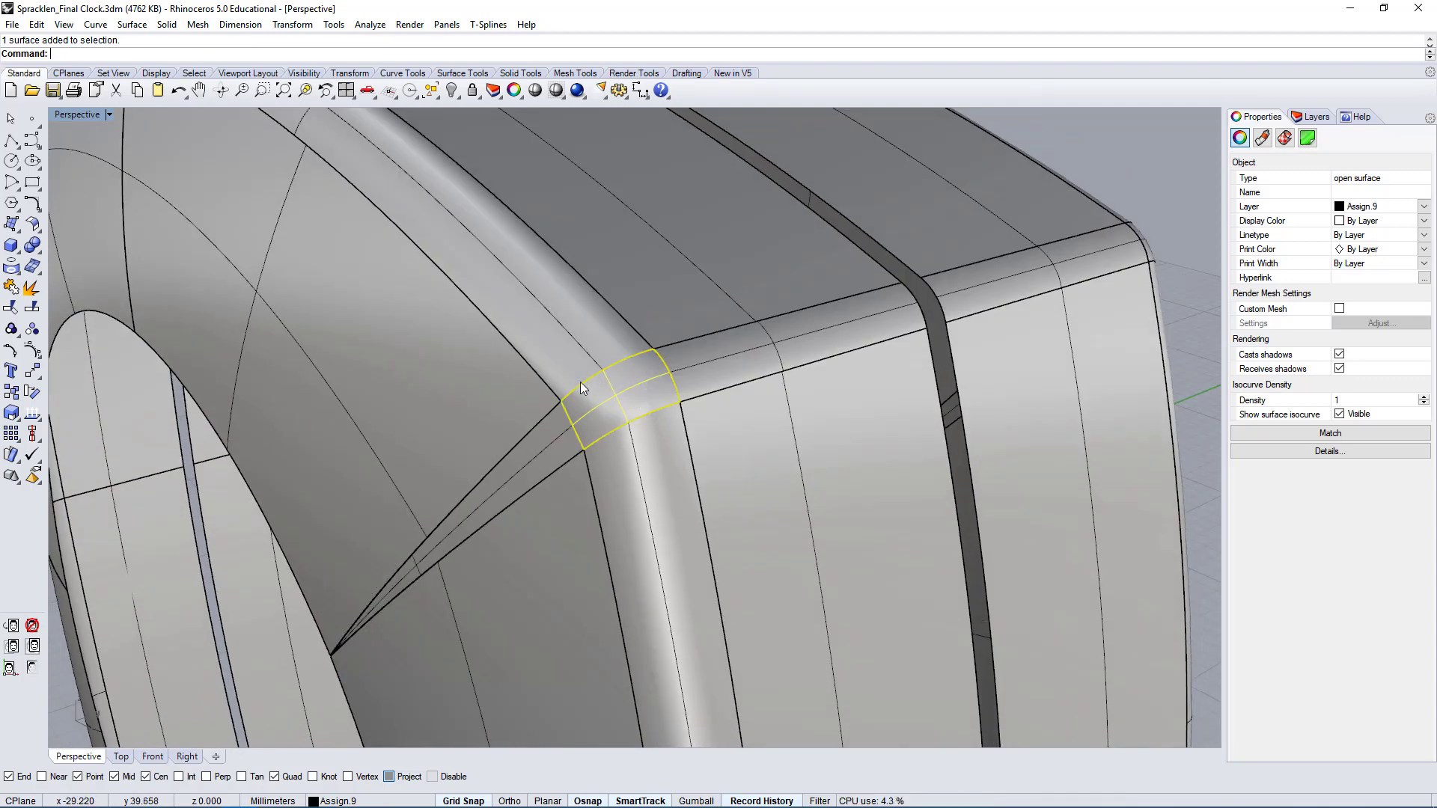
left_click(33, 351)
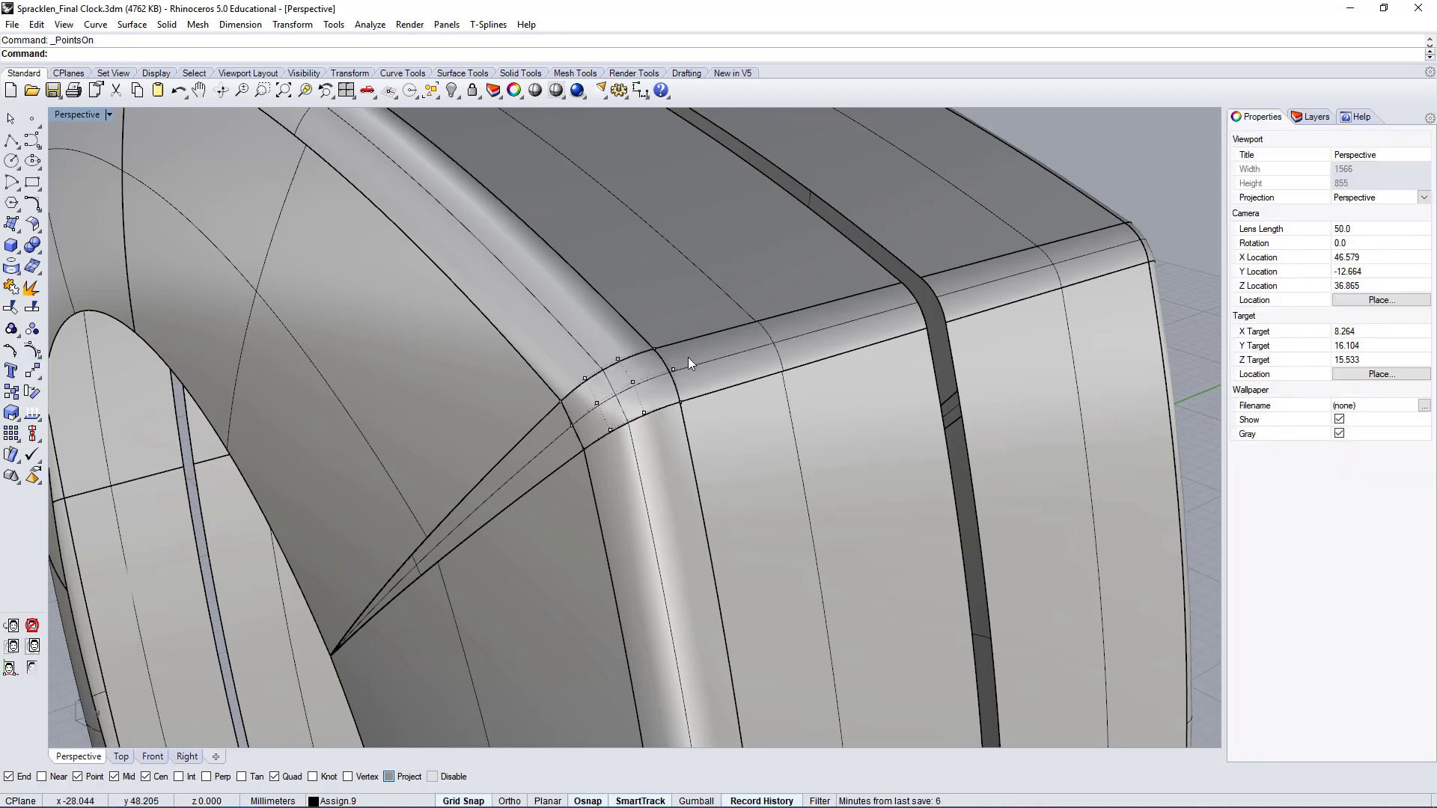
left_click(733, 361)
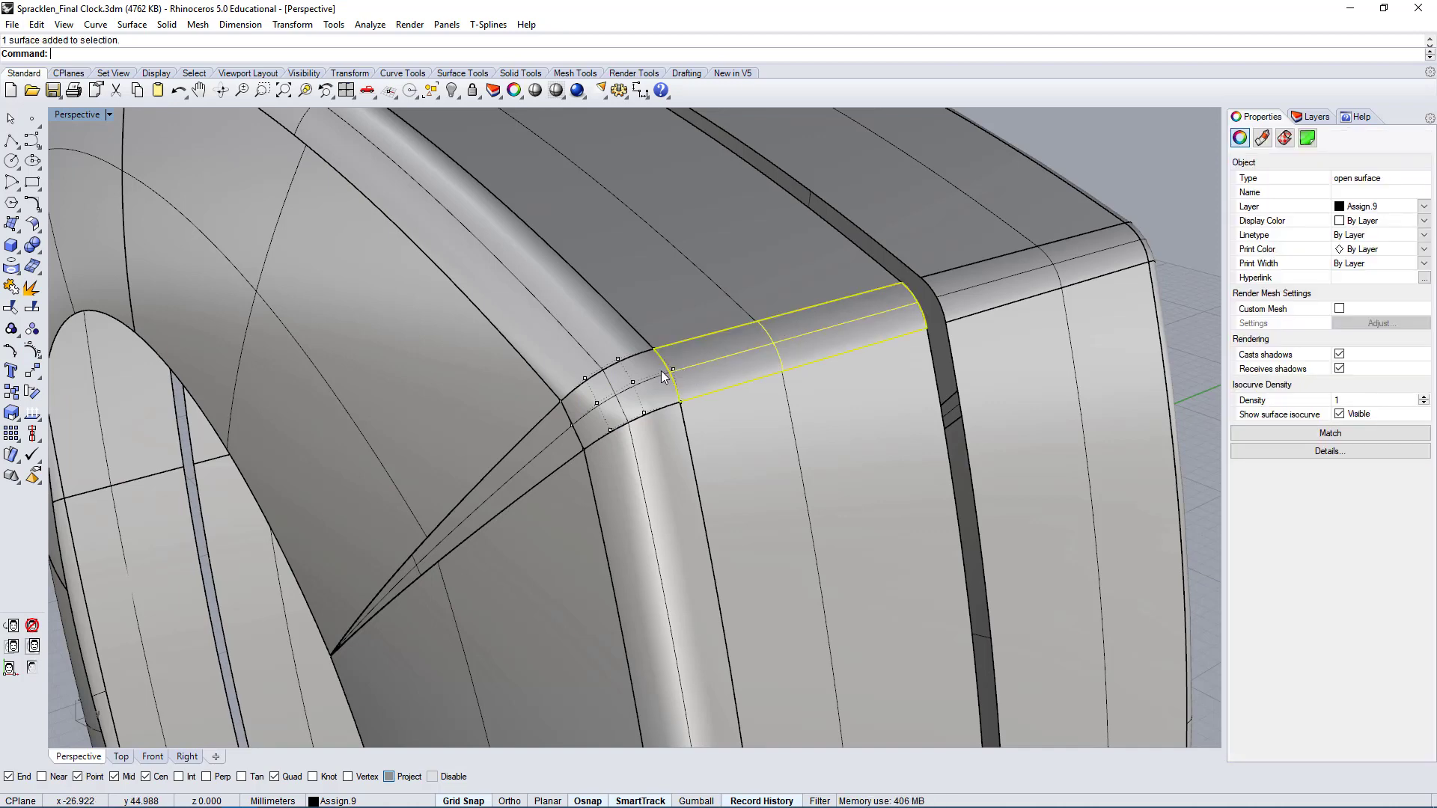
left_click(33, 351)
scroll(710, 357, "down", 4)
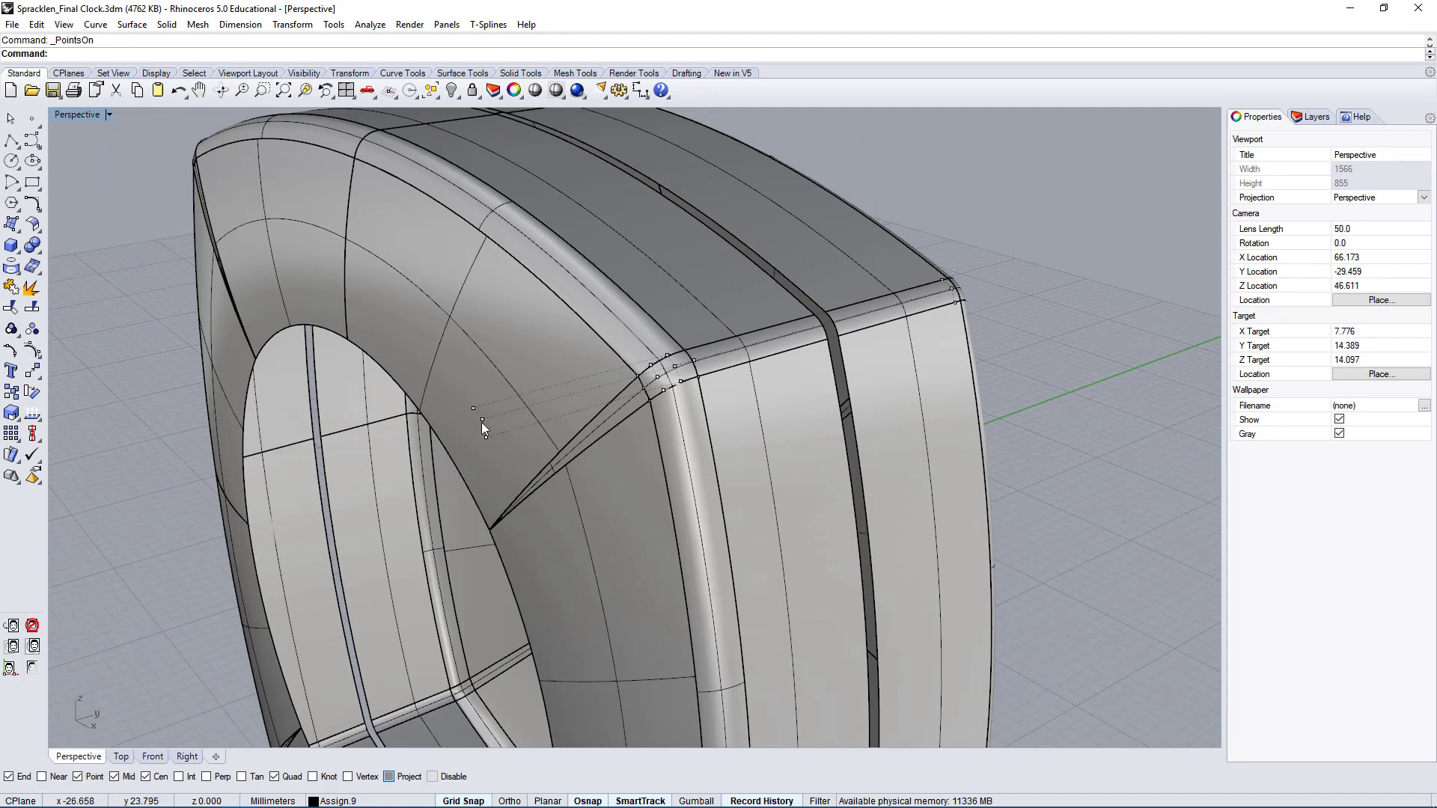
scroll(740, 336, "up", 2)
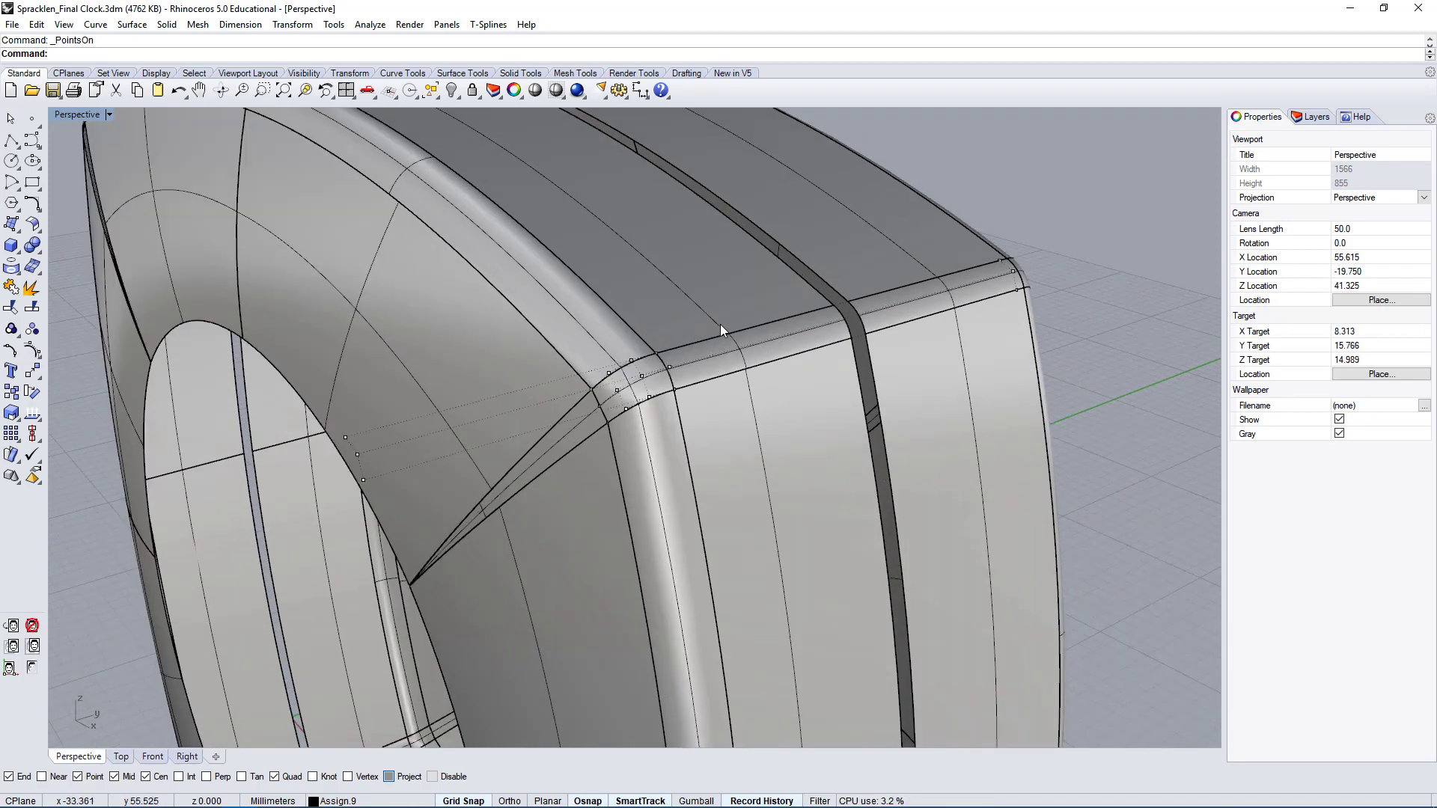
scroll(688, 393, "up", 3)
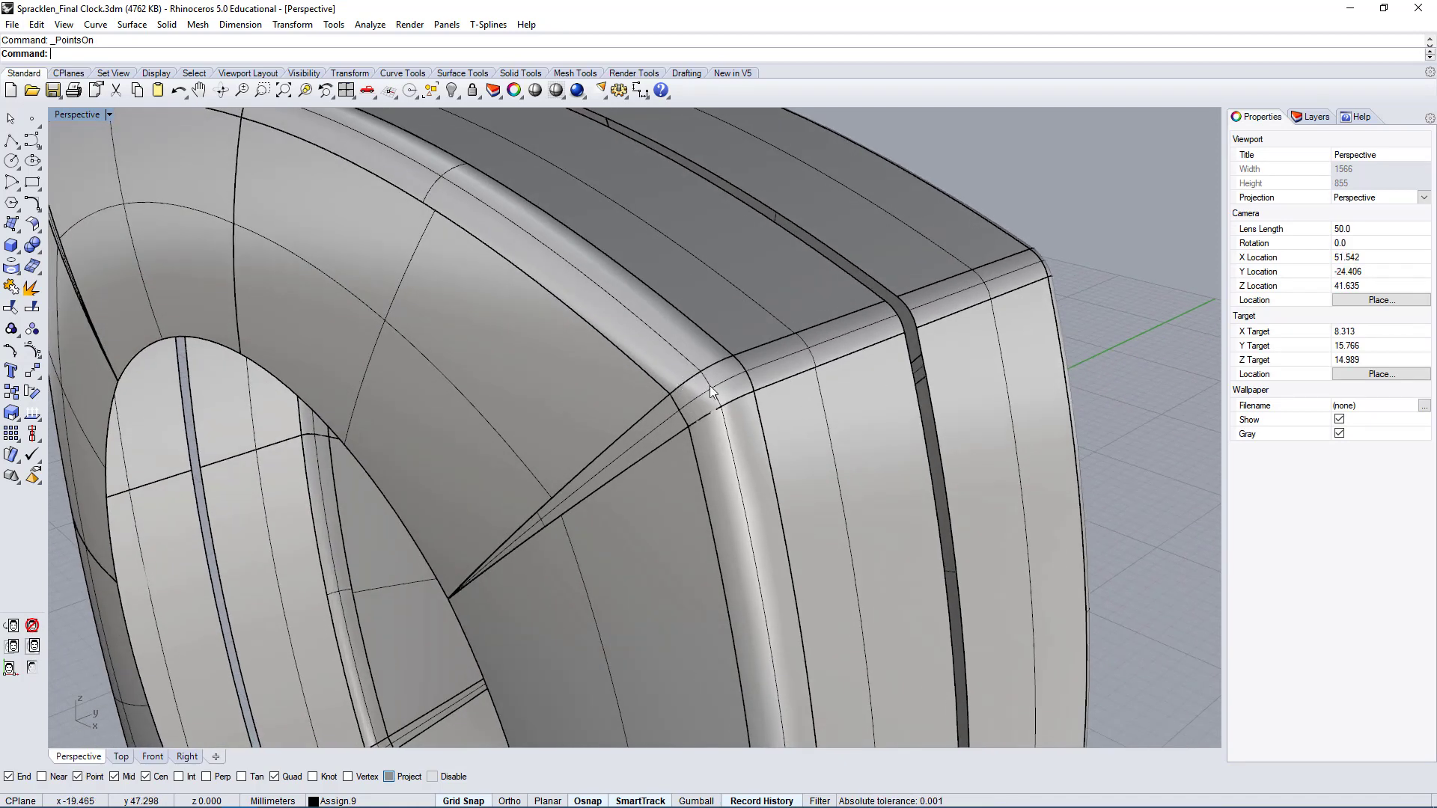
- Show the control points of the long fillet along the opening side's upper edge and compare it with the corner patch
left_click(721, 370)
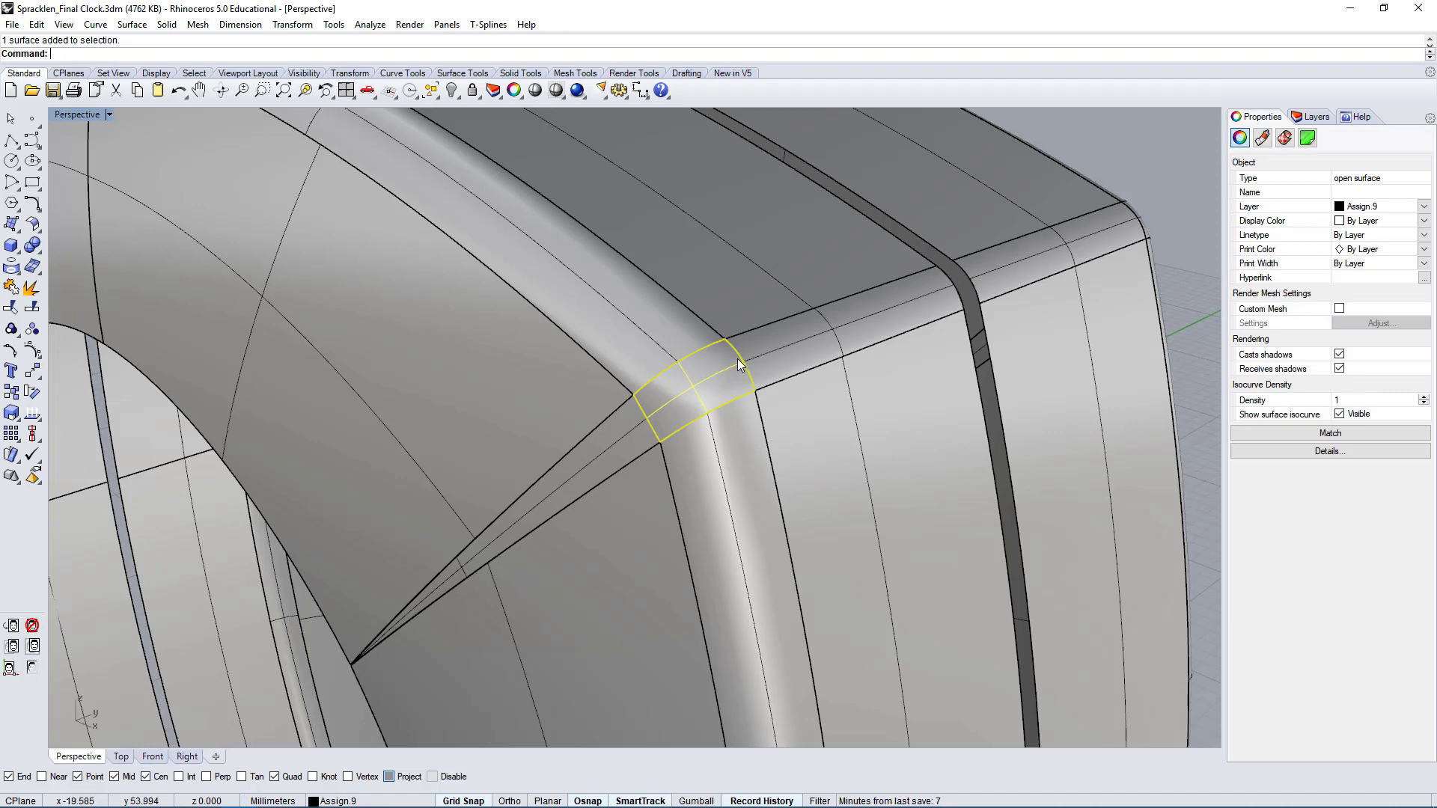
left_click(630, 334)
key("F10")
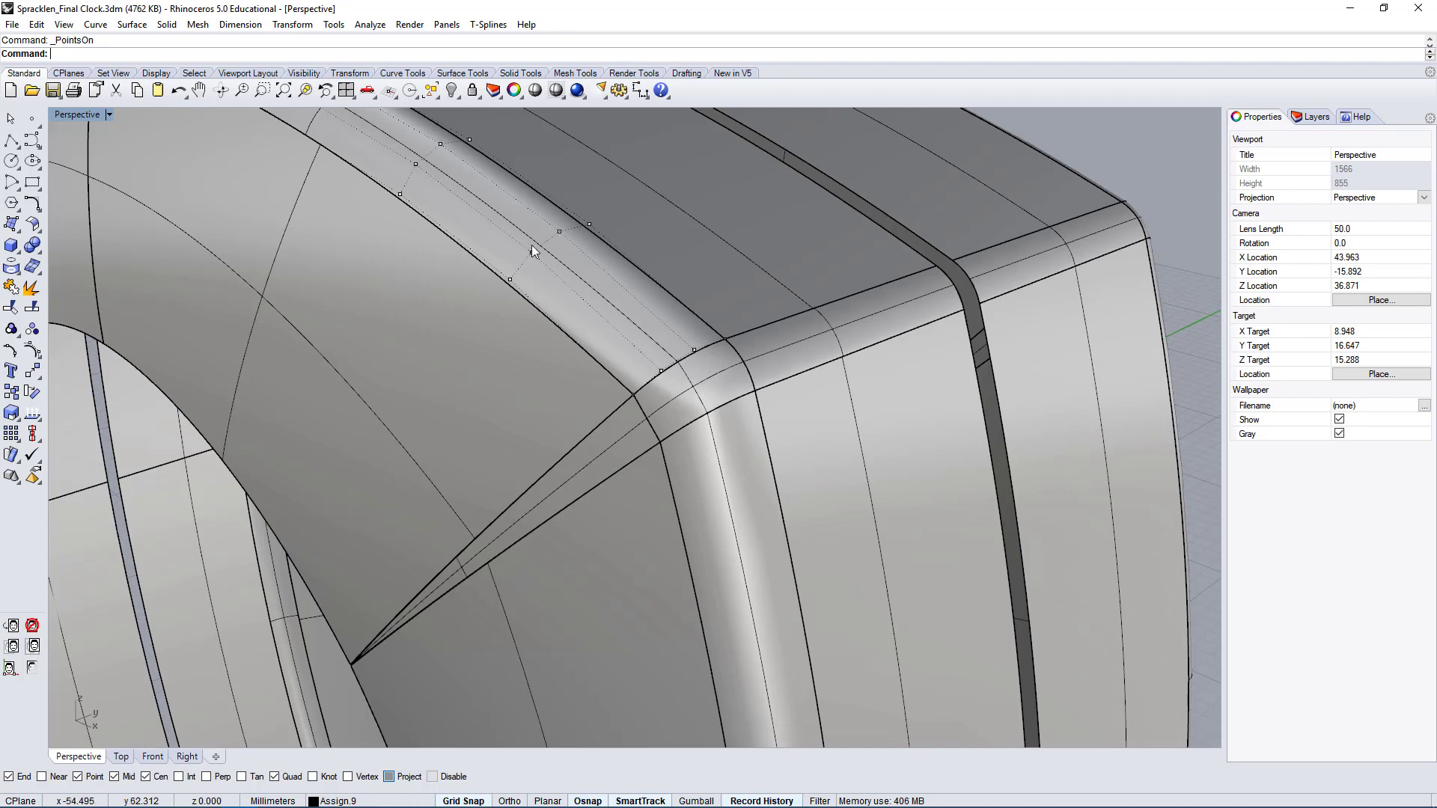
left_click(722, 392)
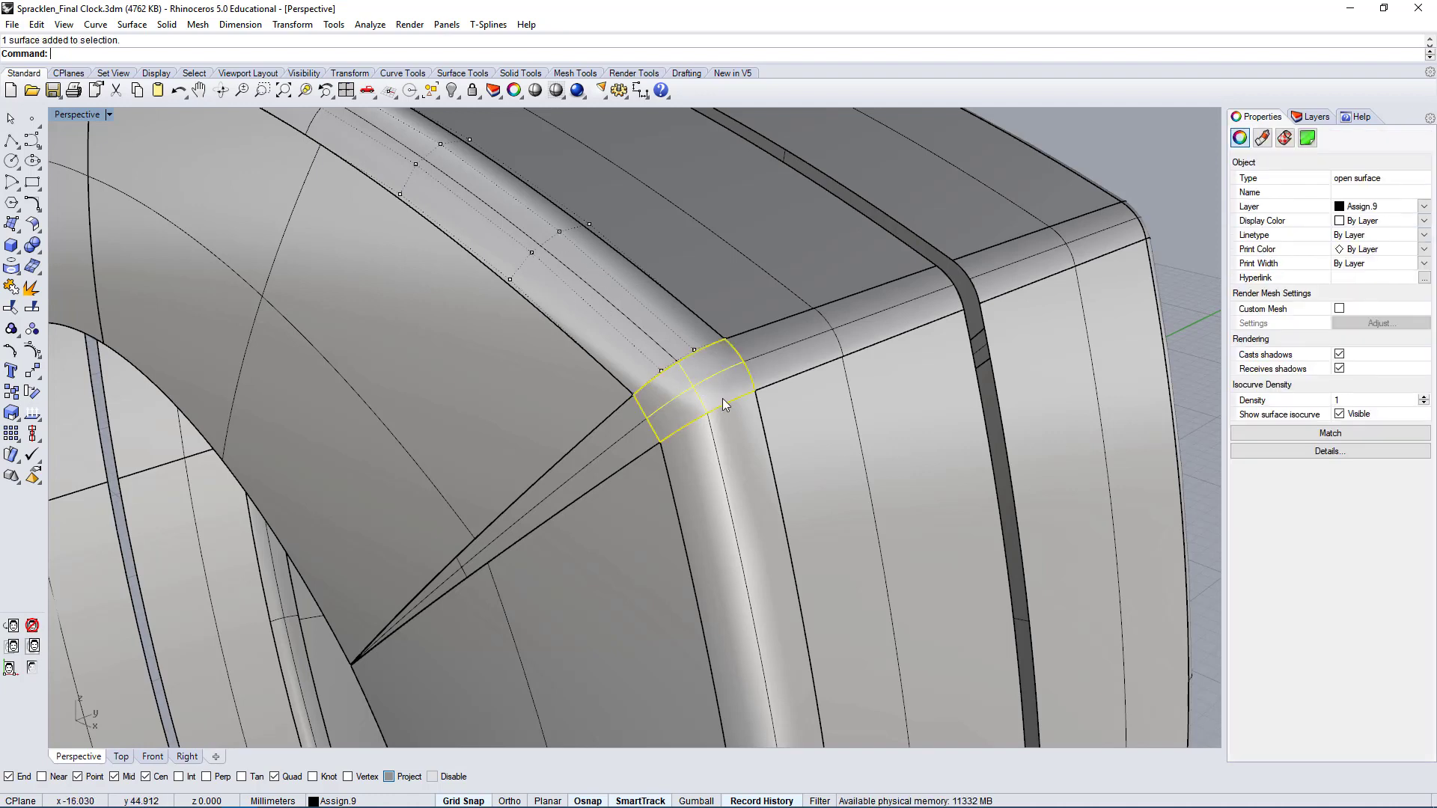
left_click(576, 262)
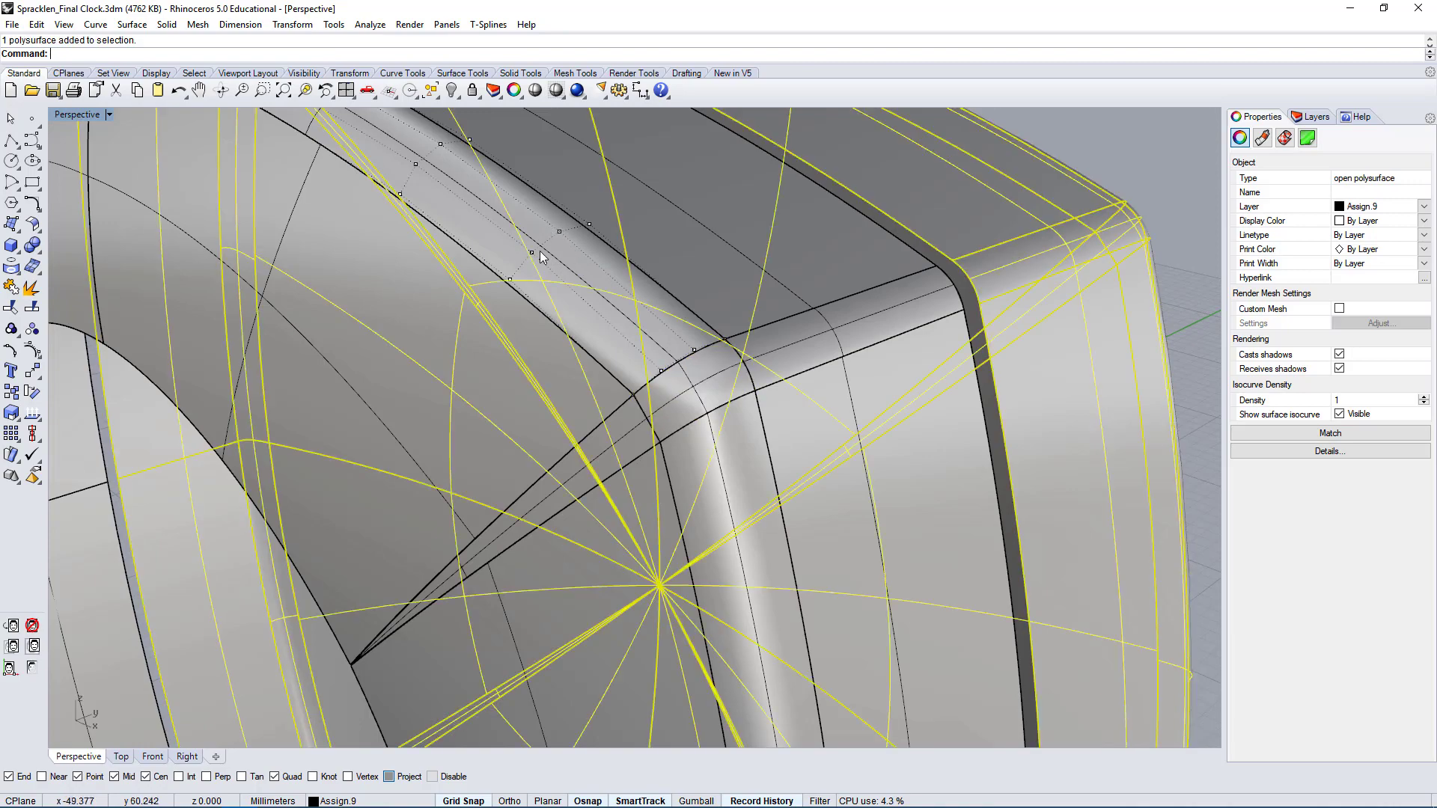
right_click_drag(474, 256, 516, 279)
key("Escape")
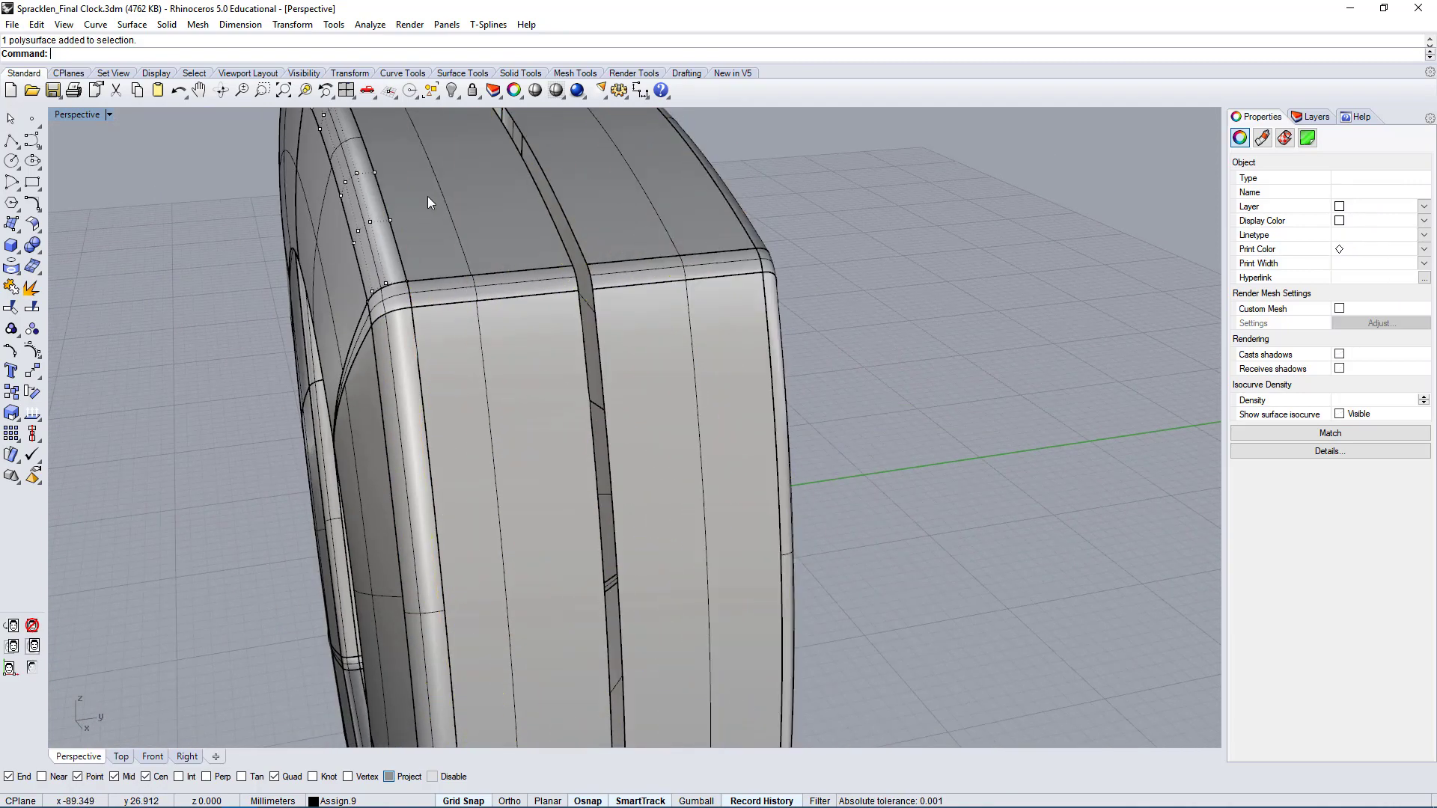
scroll(365, 244, "up", 2)
scroll(383, 231, "up", 2)
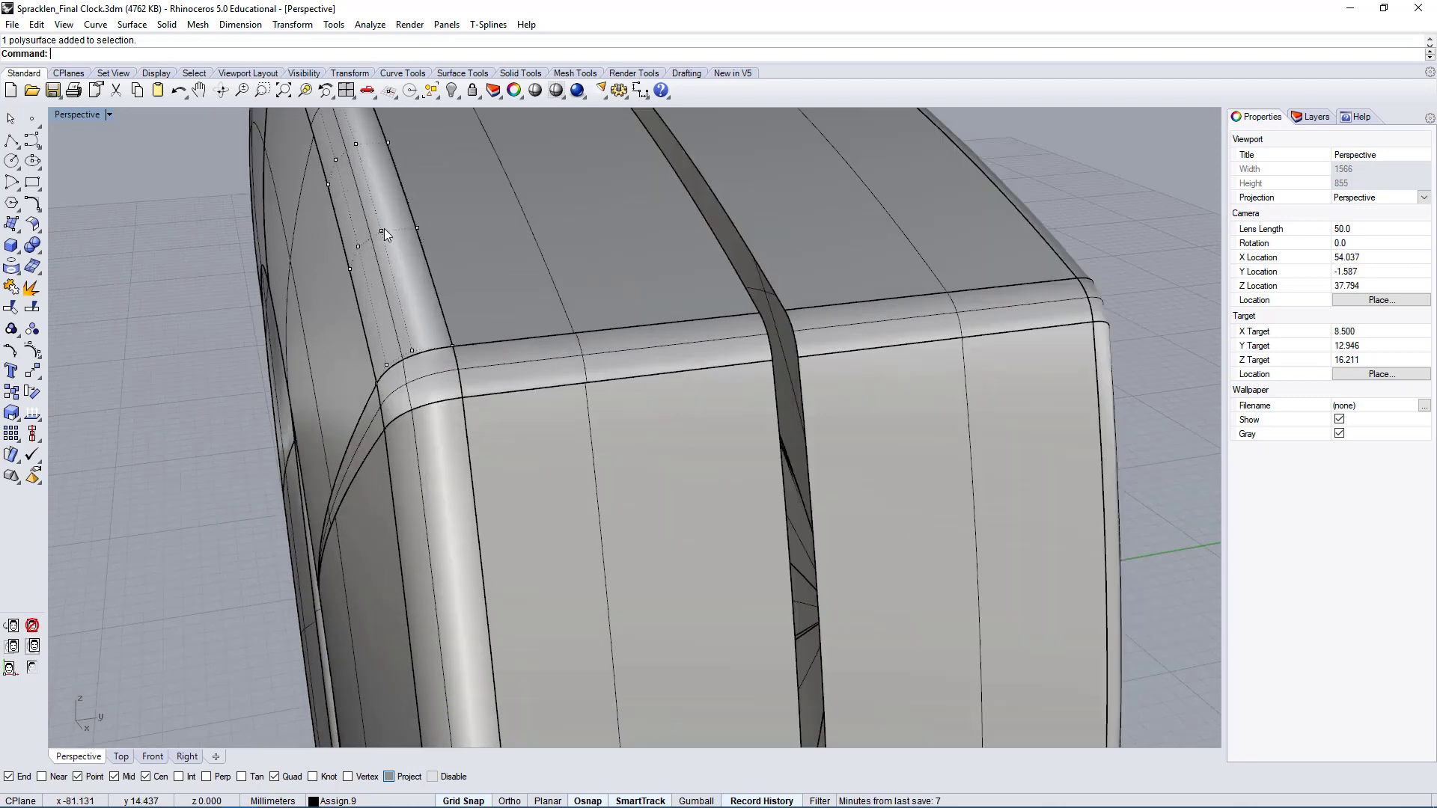
- Select the surfaces meeting around the rounded corner one at a time to check the extent of each
left_click(515, 219, "ctrl+shift")
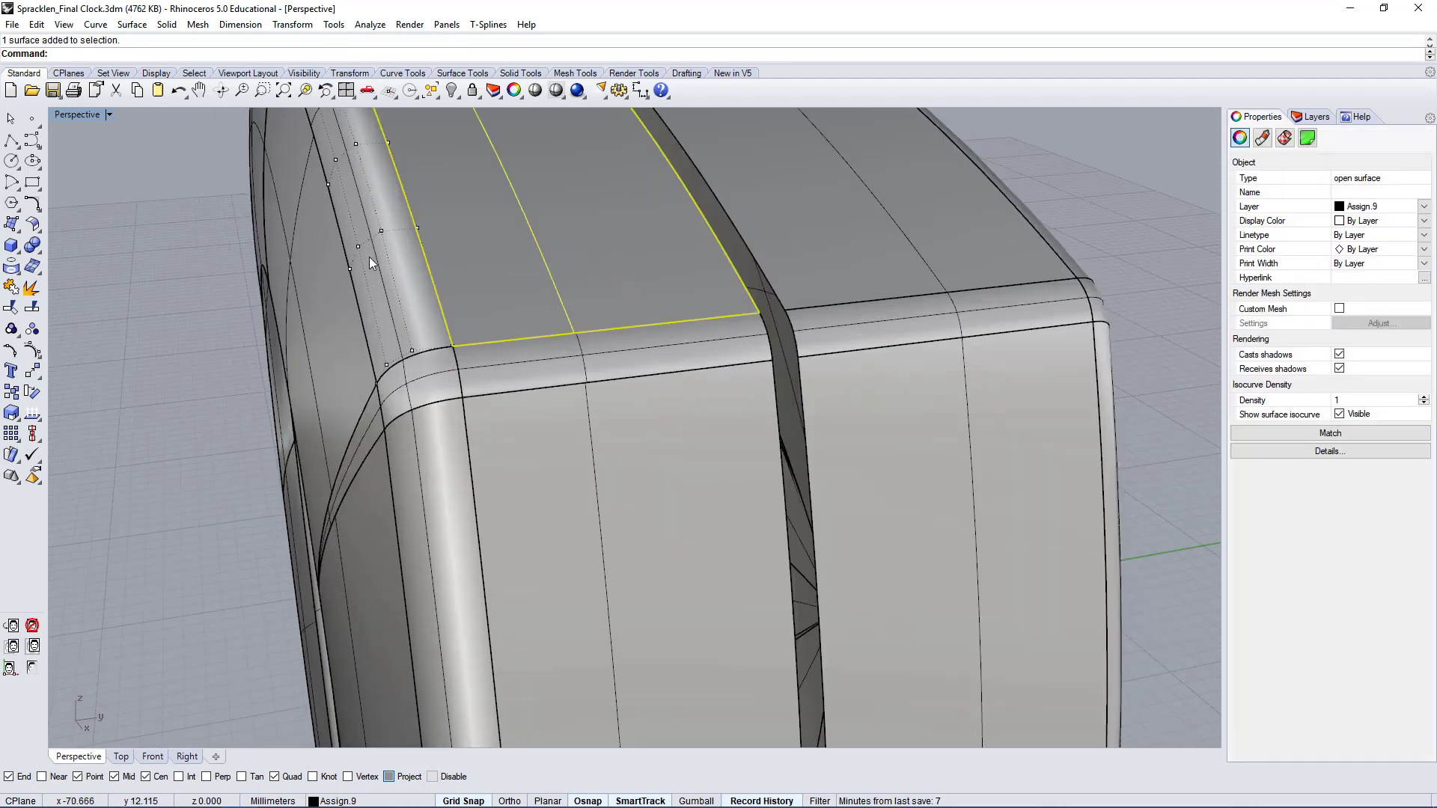
key("Escape")
left_click(317, 294, "ctrl+shift")
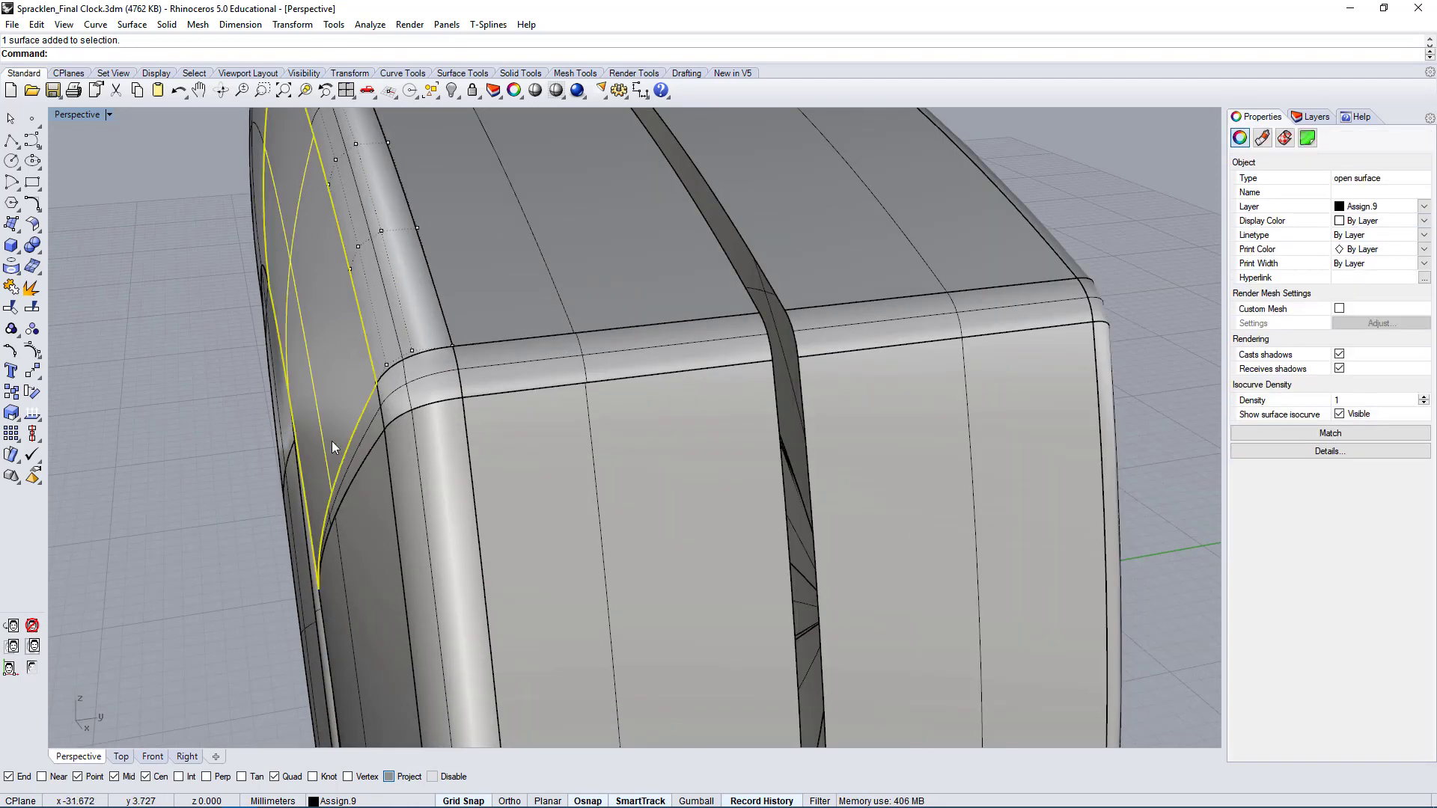
key("Escape")
left_click(422, 383, "ctrl+shift")
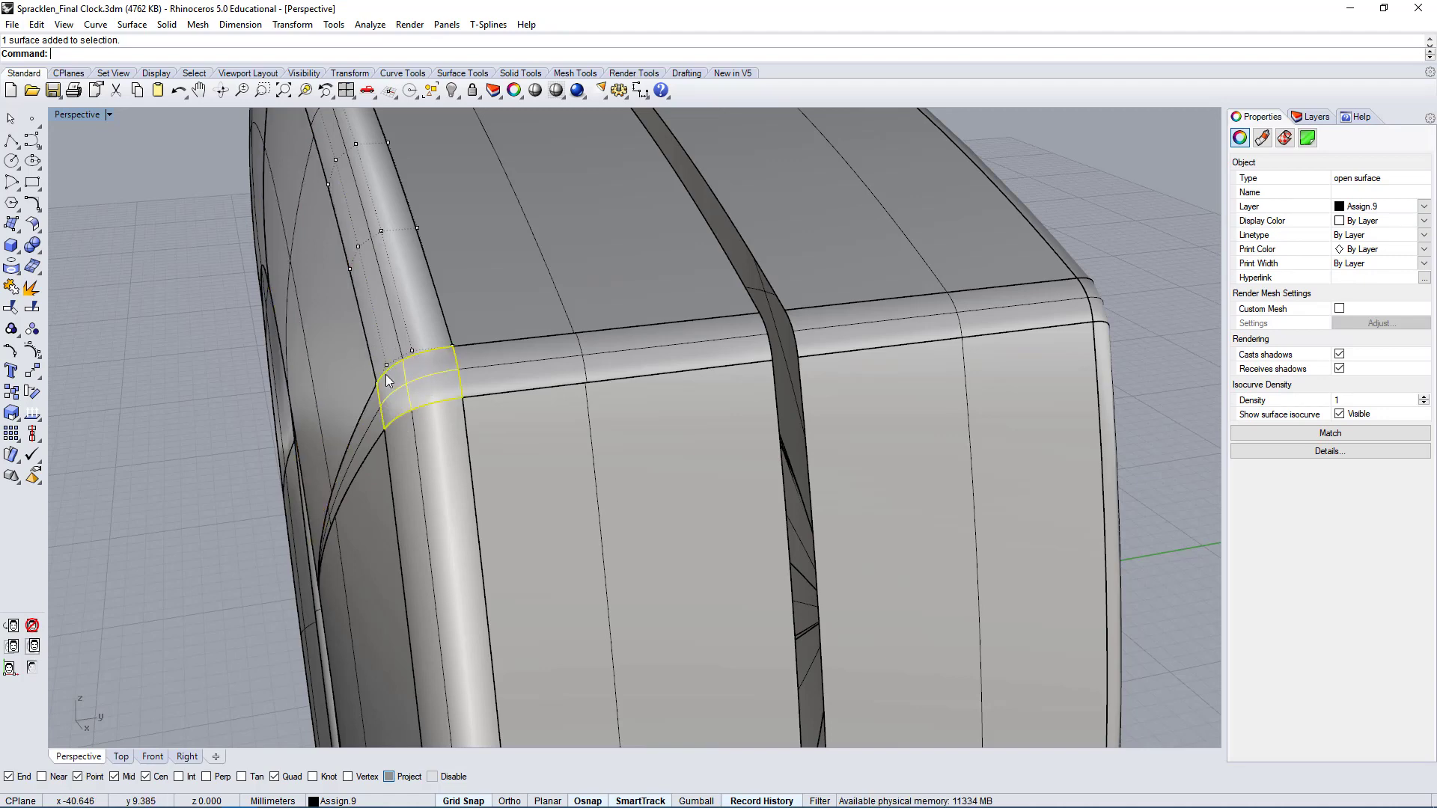
key("Escape")
left_click(377, 278, "ctrl+shift")
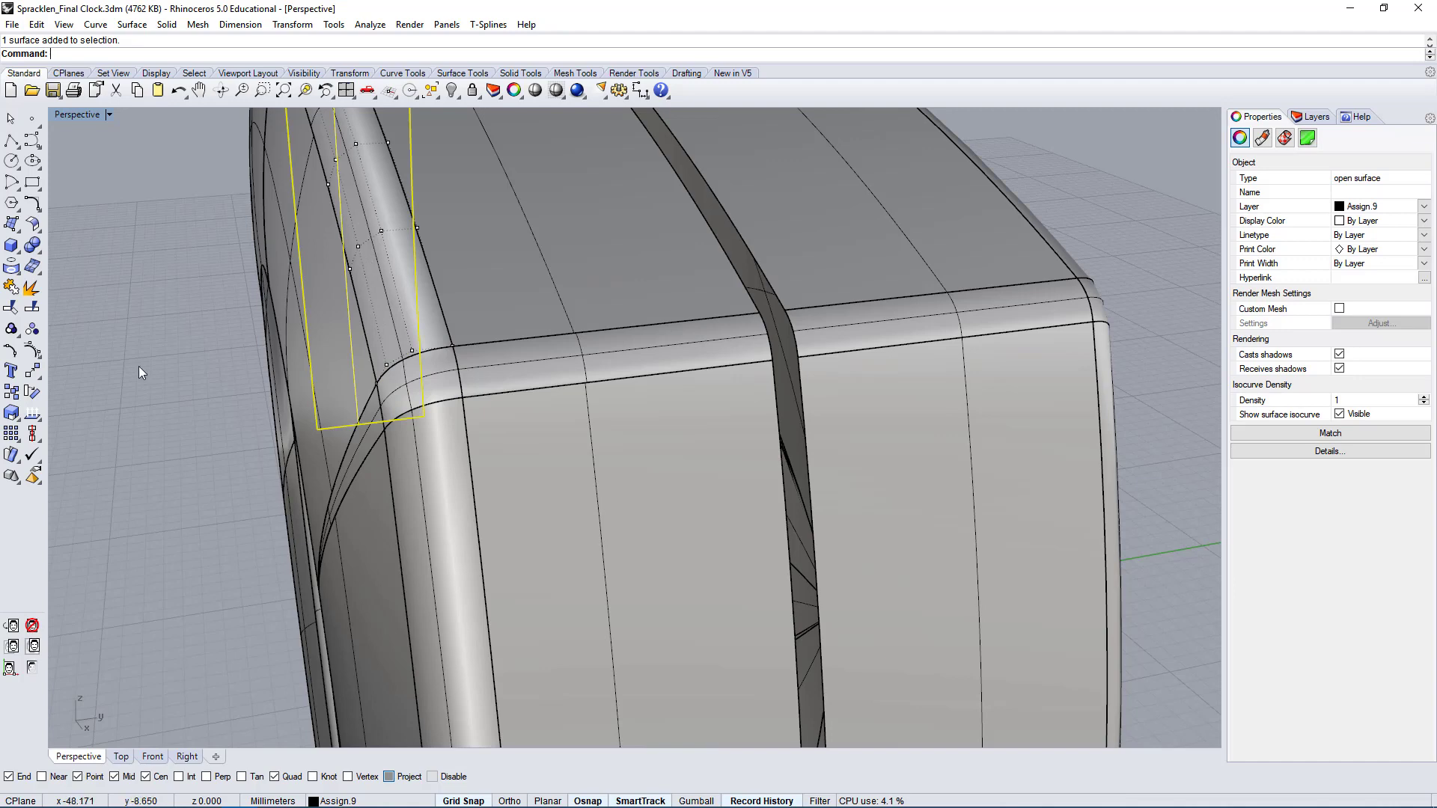
key("Escape")
right_click_drag(420, 320, 564, 380)
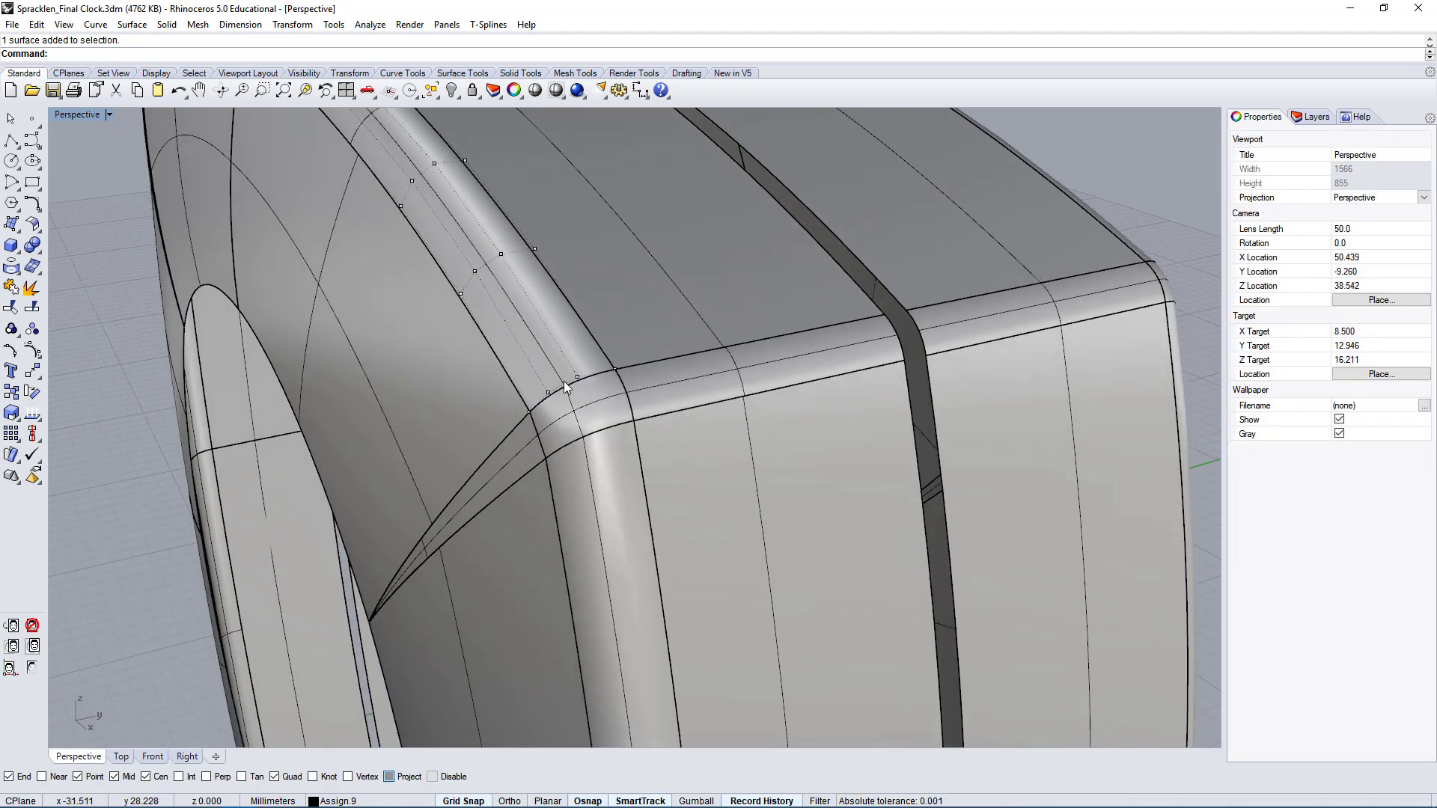
- Start a Rebuild of the rounded corner patch with point counts of 3 in U and 4 in V
left_click(590, 410, "ctrl+shift")
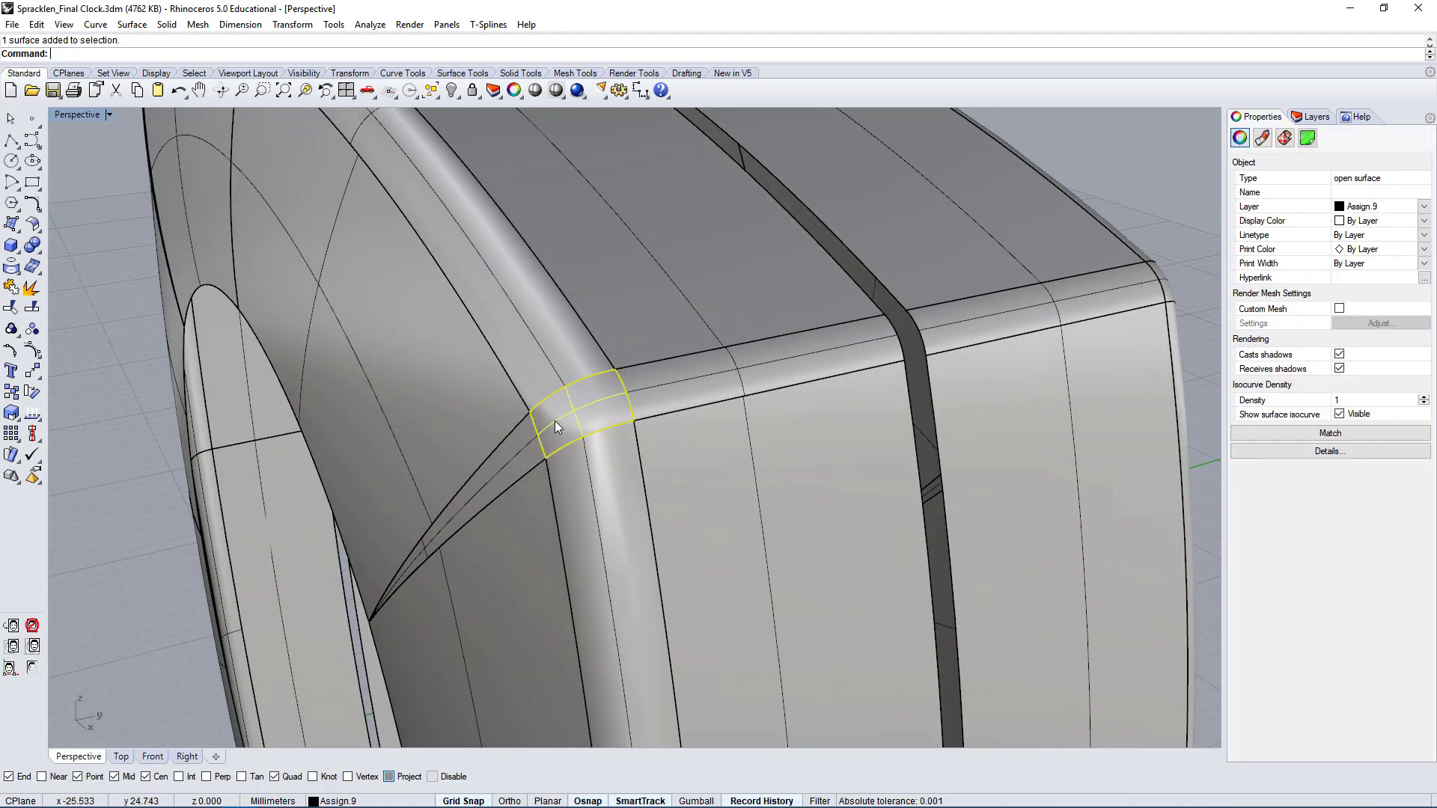
type("Rebuild")
key("Return")
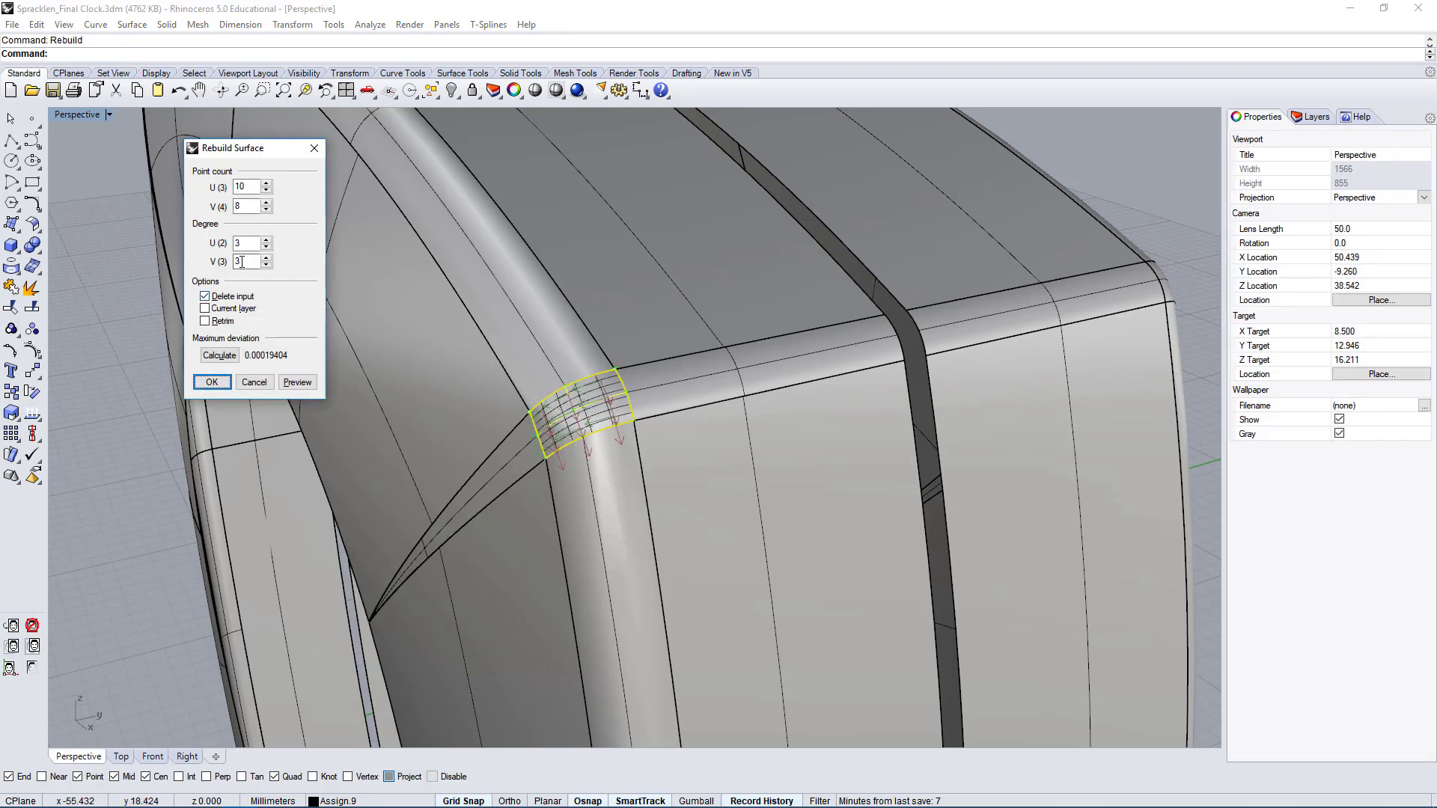
double_click(242, 262)
double_click(243, 245)
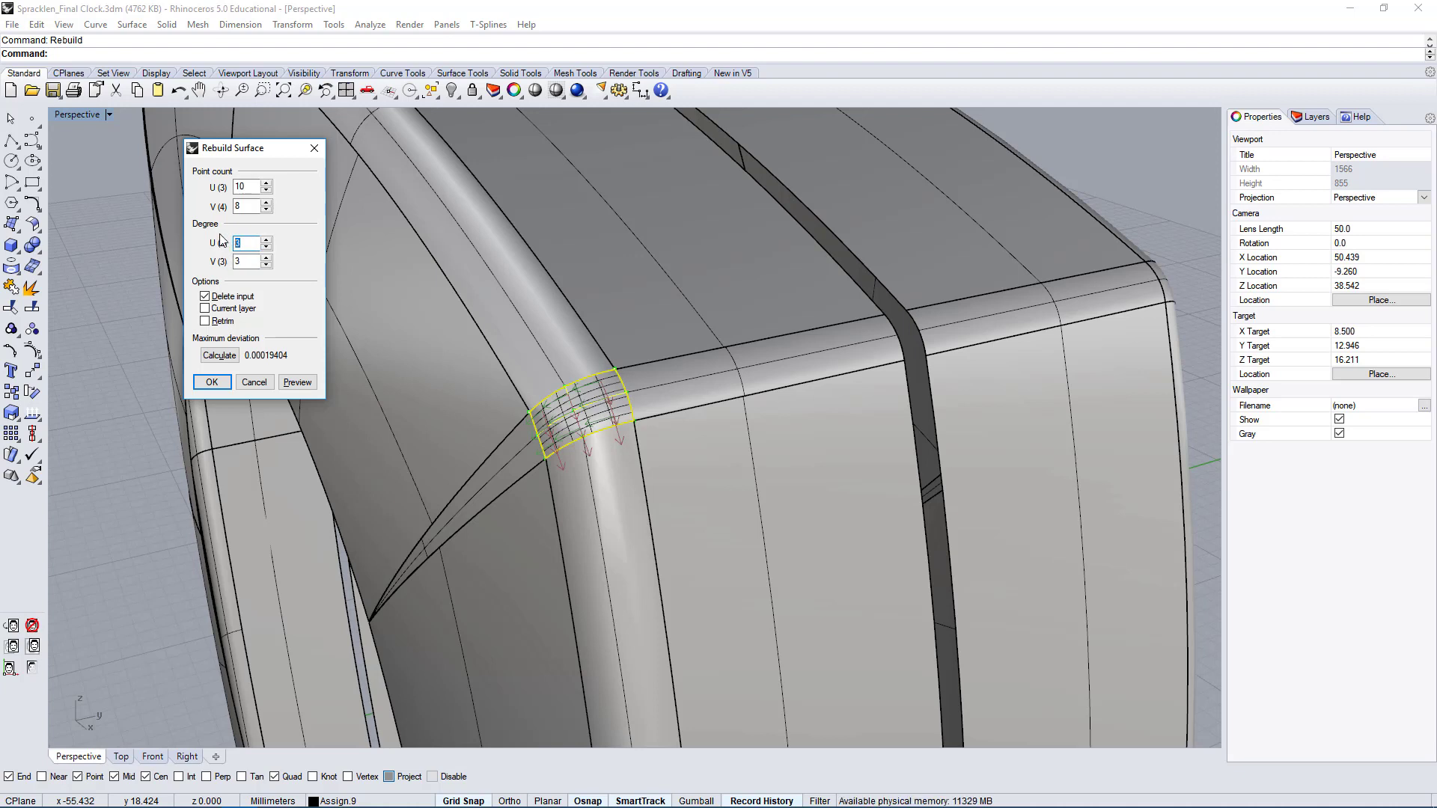
double_click(245, 206)
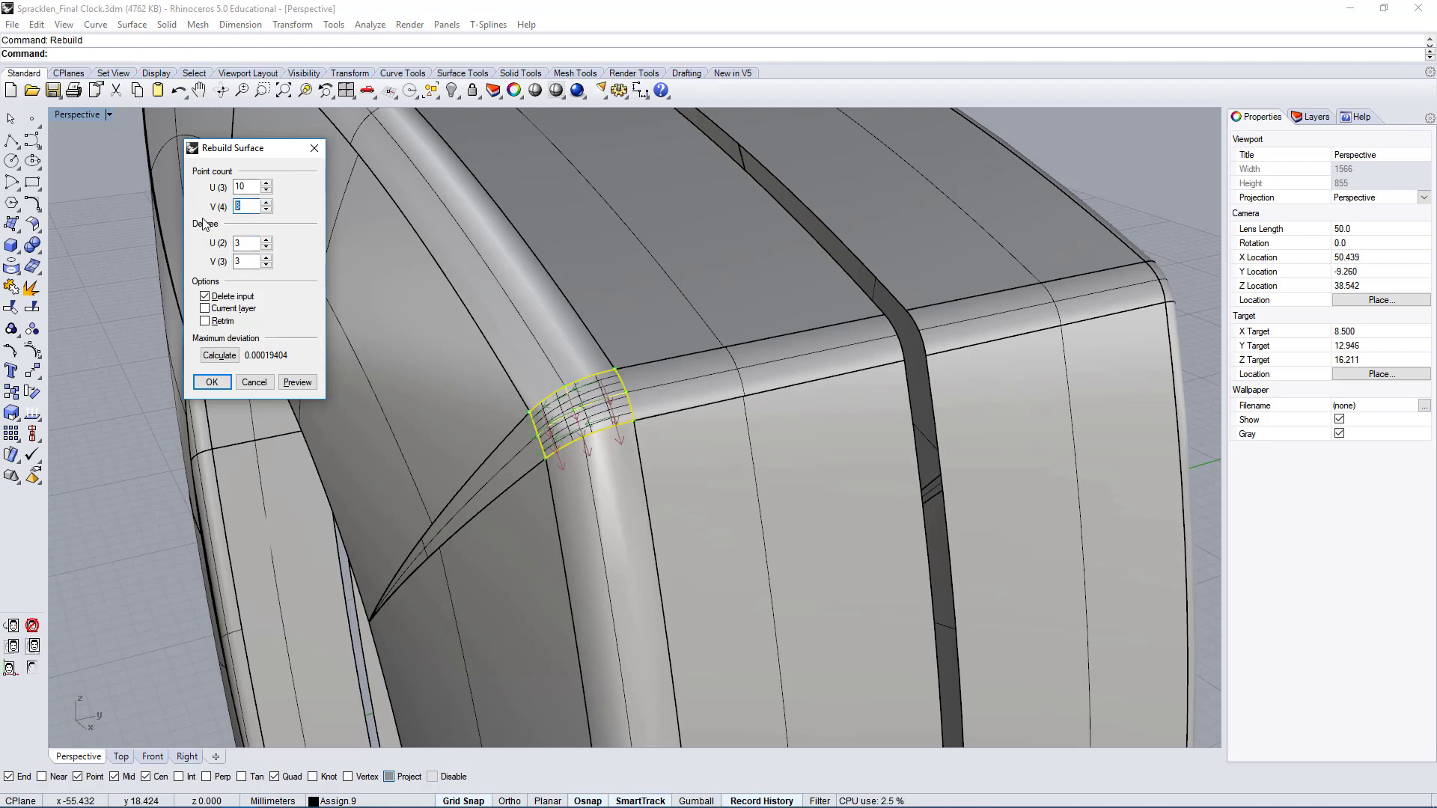
type("4")
double_click(246, 186)
type("3")
key("Tab")
type("4")
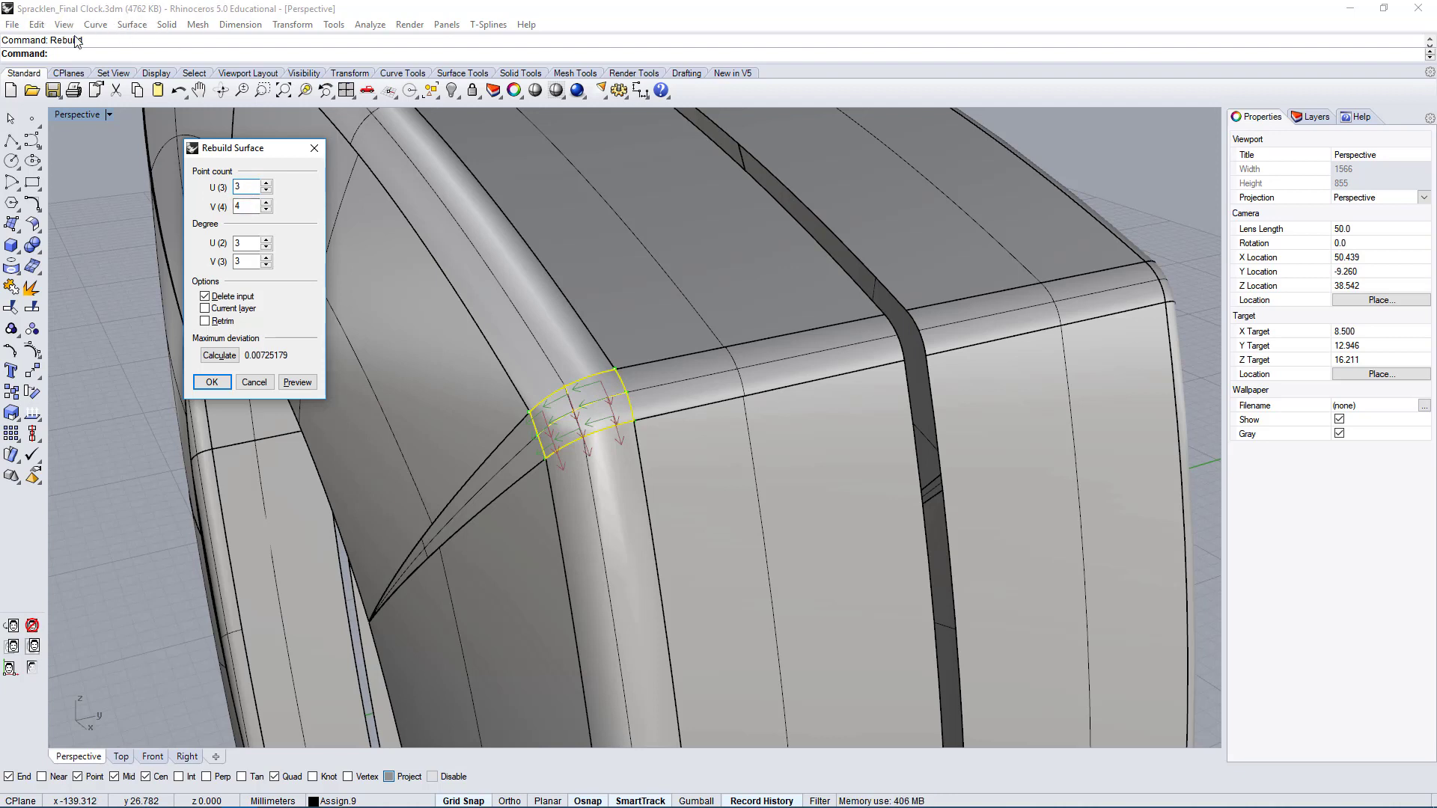
key("Tab")
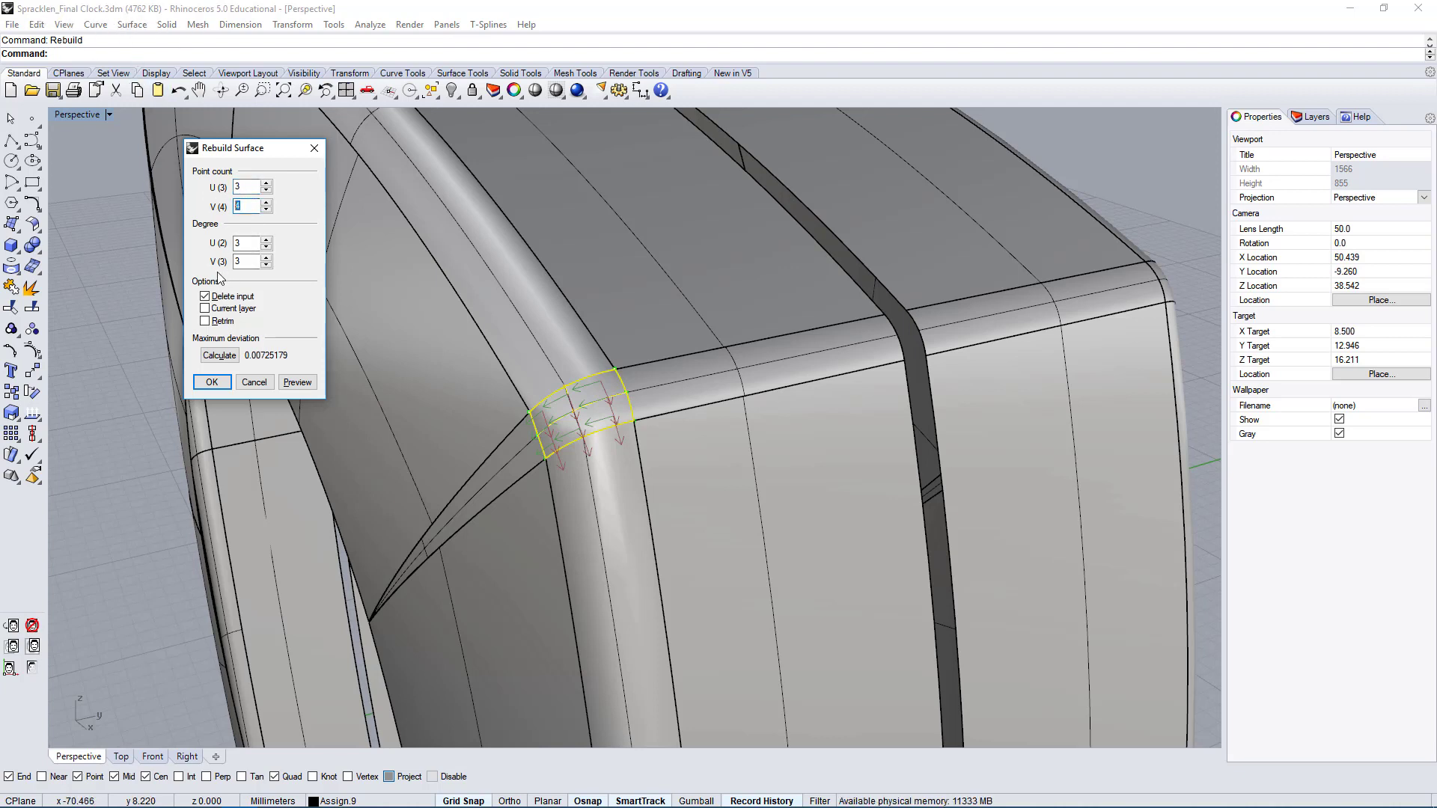
- Raise the U point count to 4 and rebuild the corner patch at degree 3 in both directions, deleting the input
left_click_drag(249, 187, 210, 192)
type("4")
left_click(250, 205)
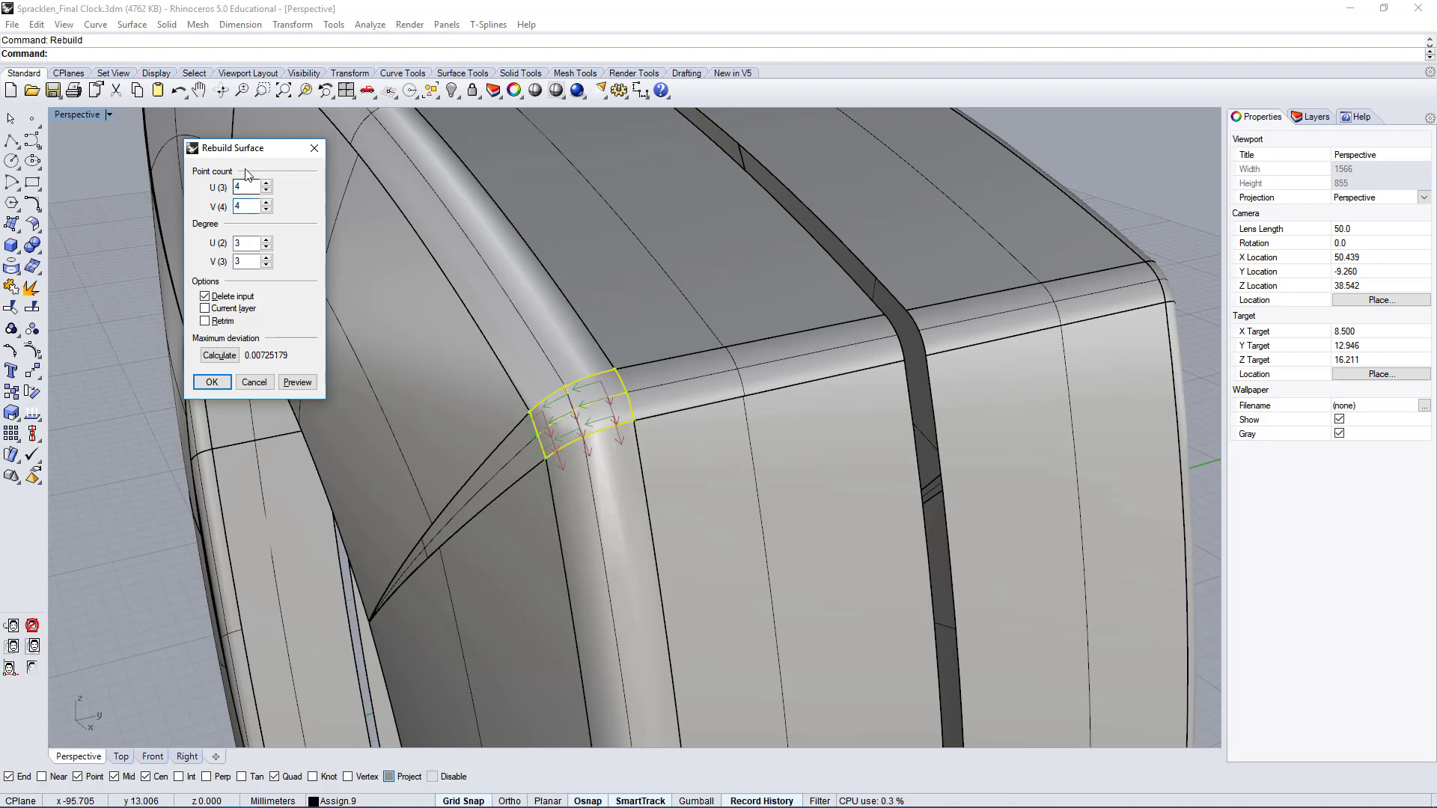
left_click_drag(227, 149, 176, 149)
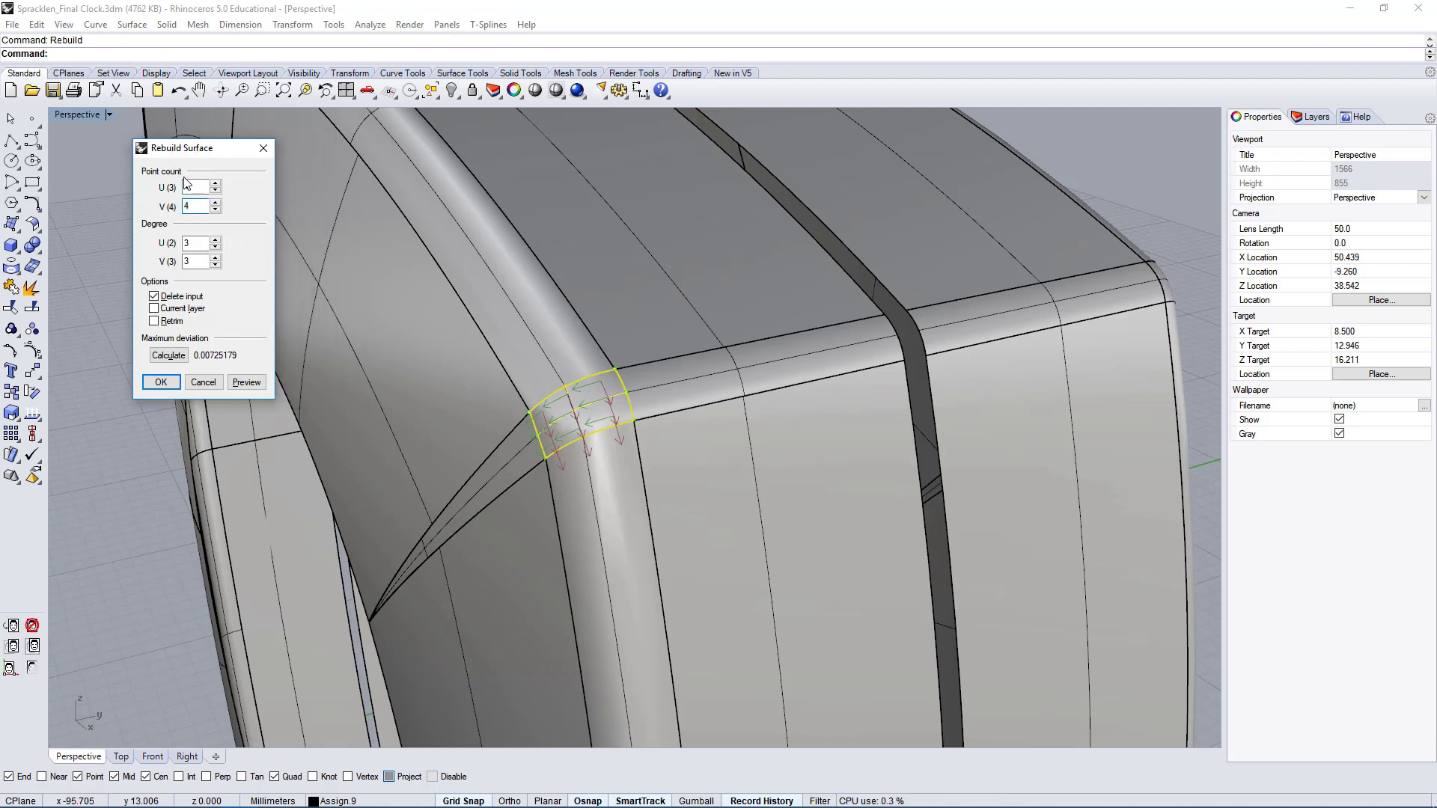
double_click(193, 243)
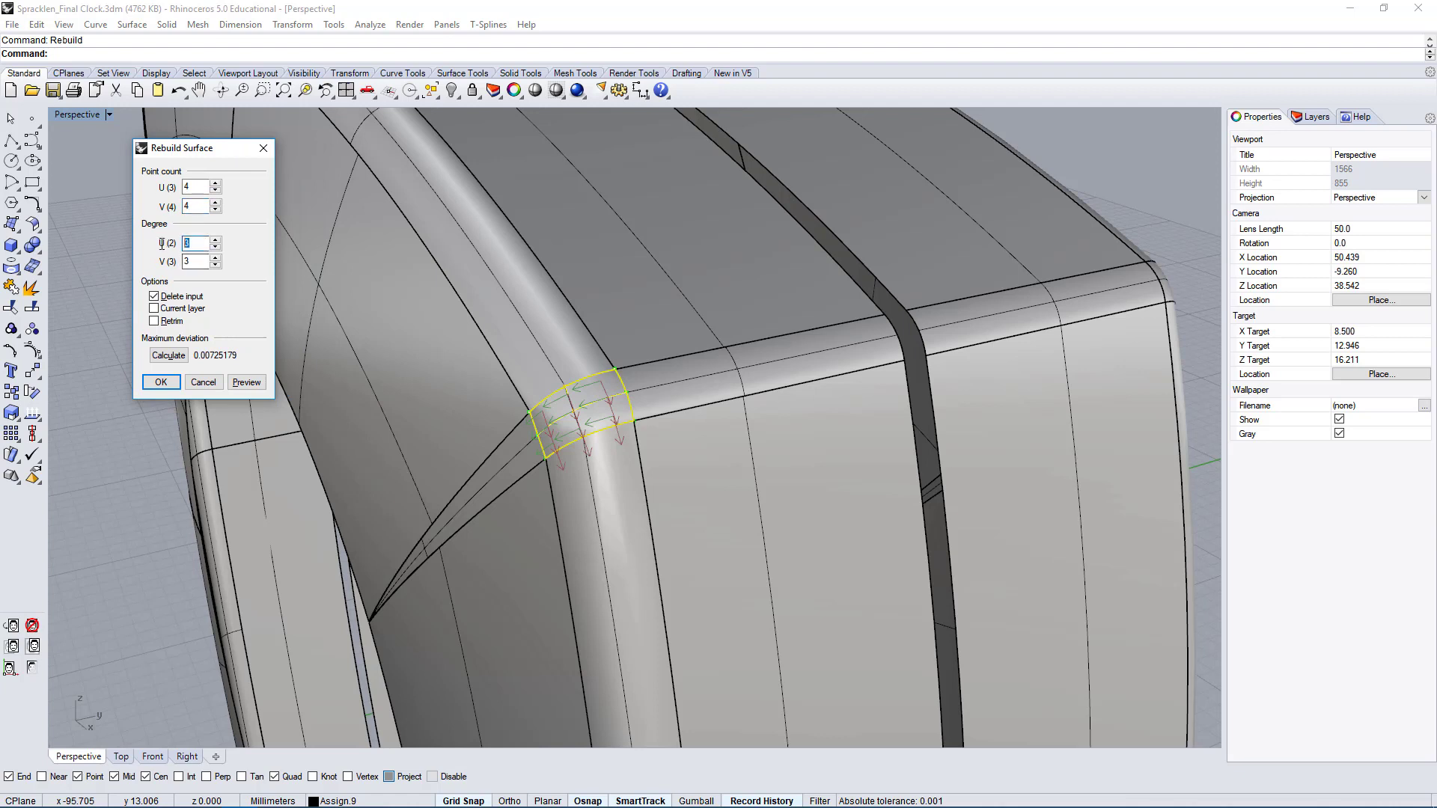
left_click(198, 204)
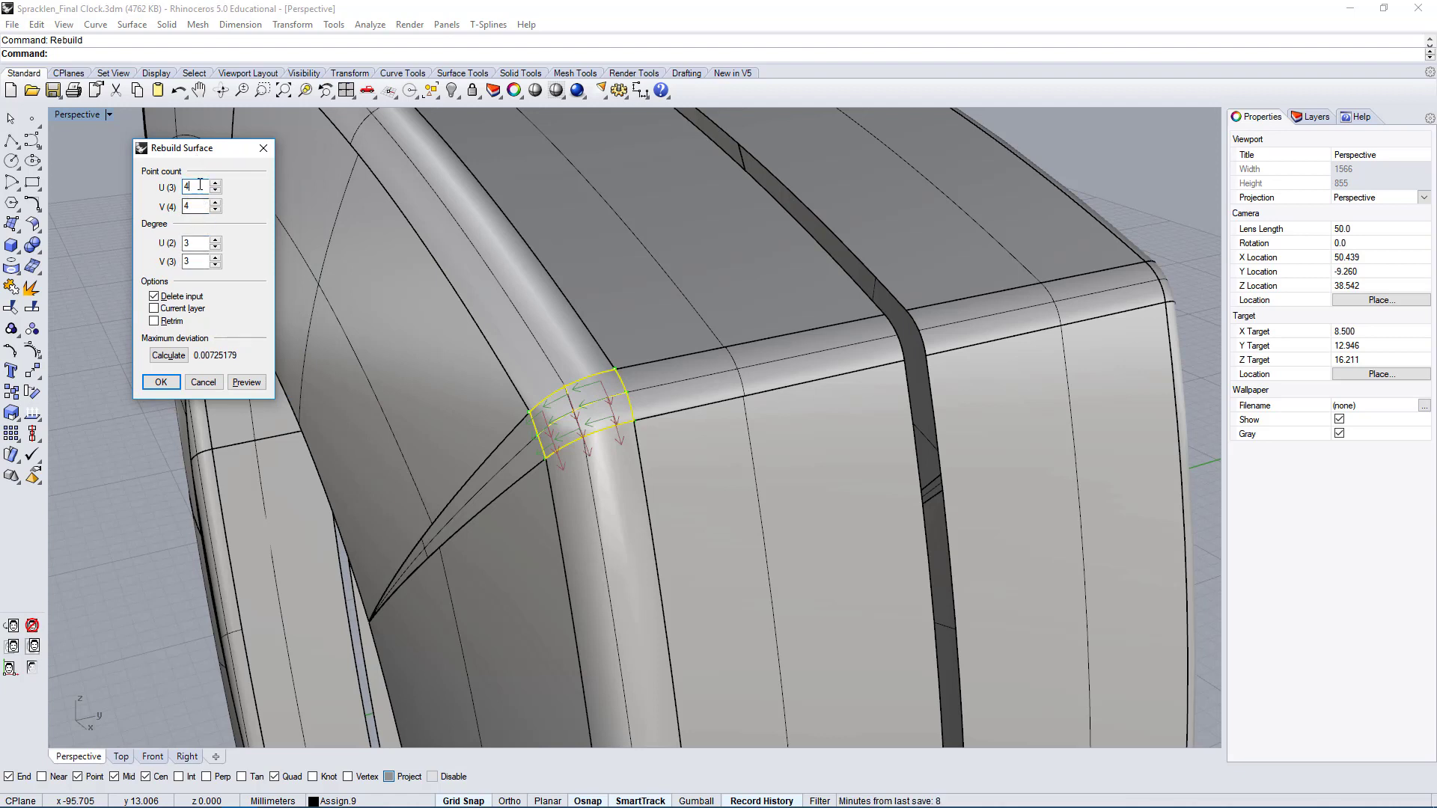
double_click(183, 186)
left_click_drag(196, 206, 180, 247)
key("Tab")
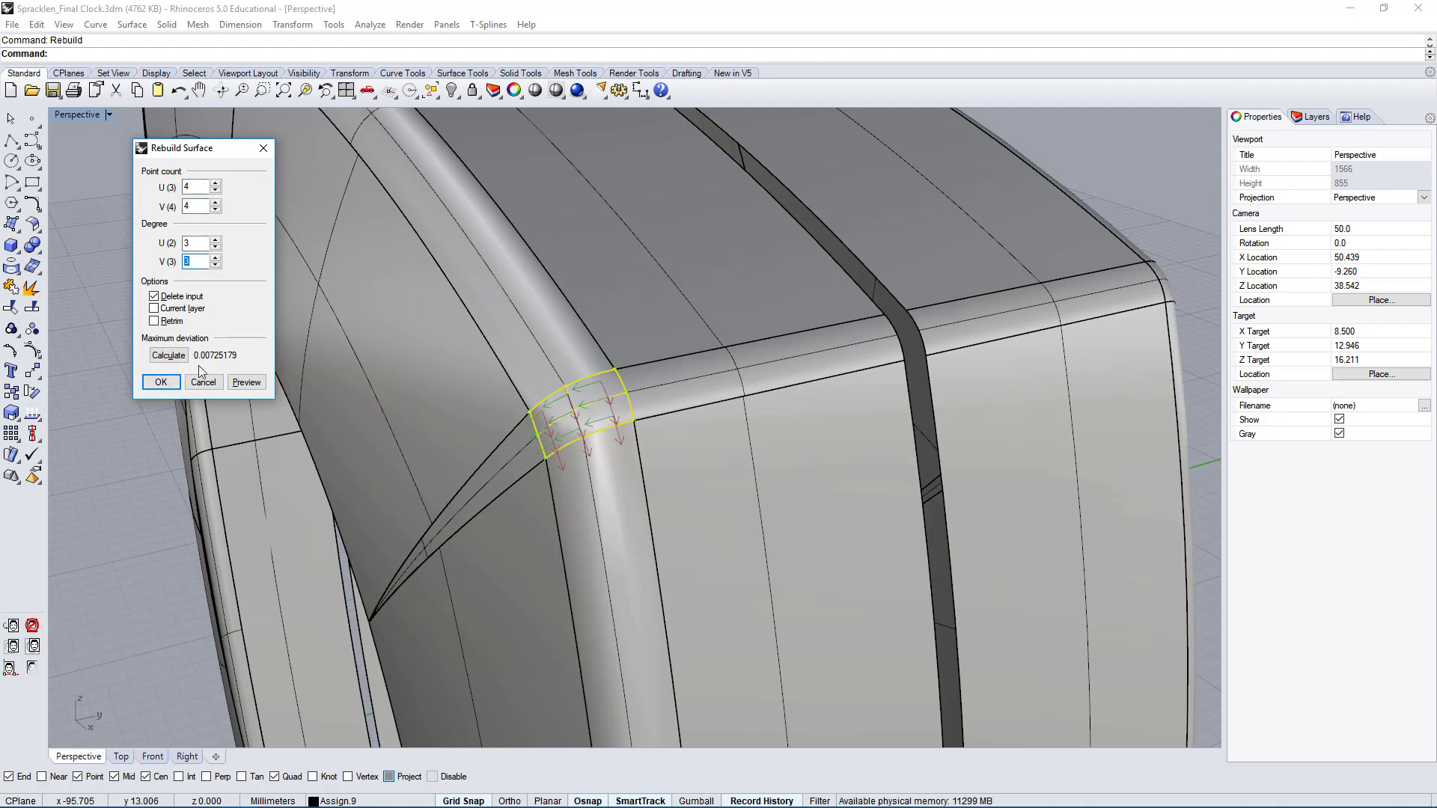
left_click_drag(196, 354, 208, 355)
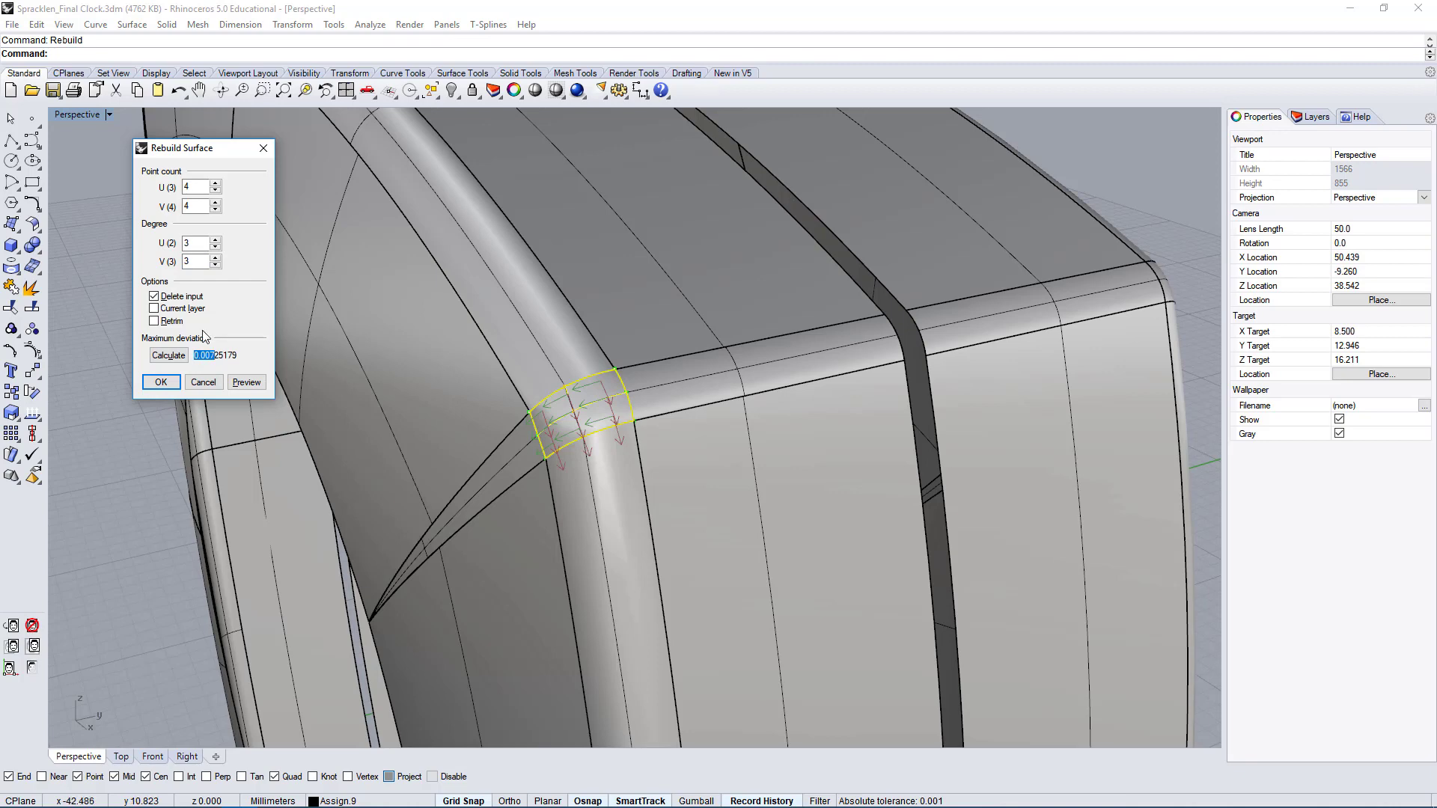
left_click(161, 382)
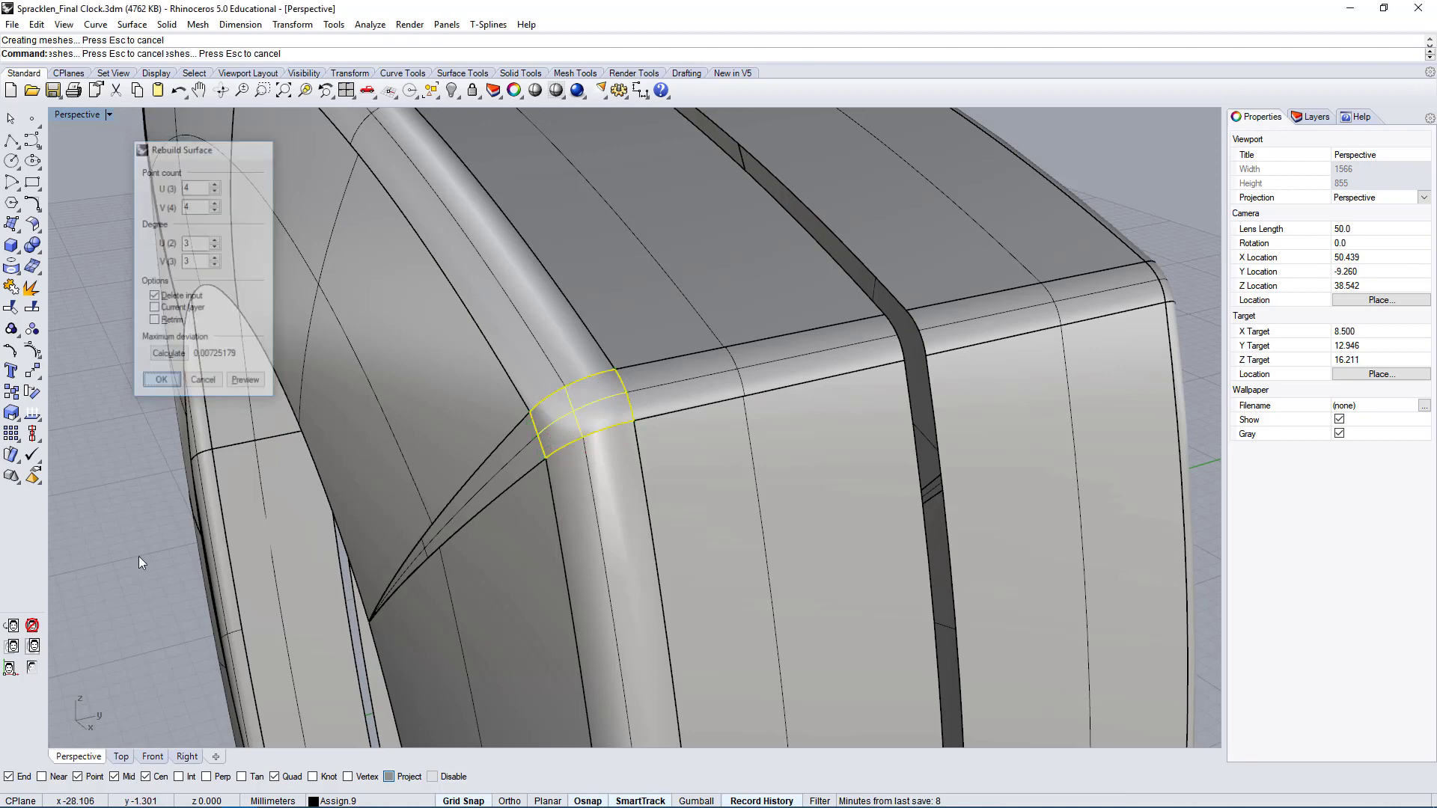
key("Escape")
- Show the control points of the rebuilt corner patch, examine their layout, and hide them again
scroll(647, 498, "up", 2)
left_click(729, 416)
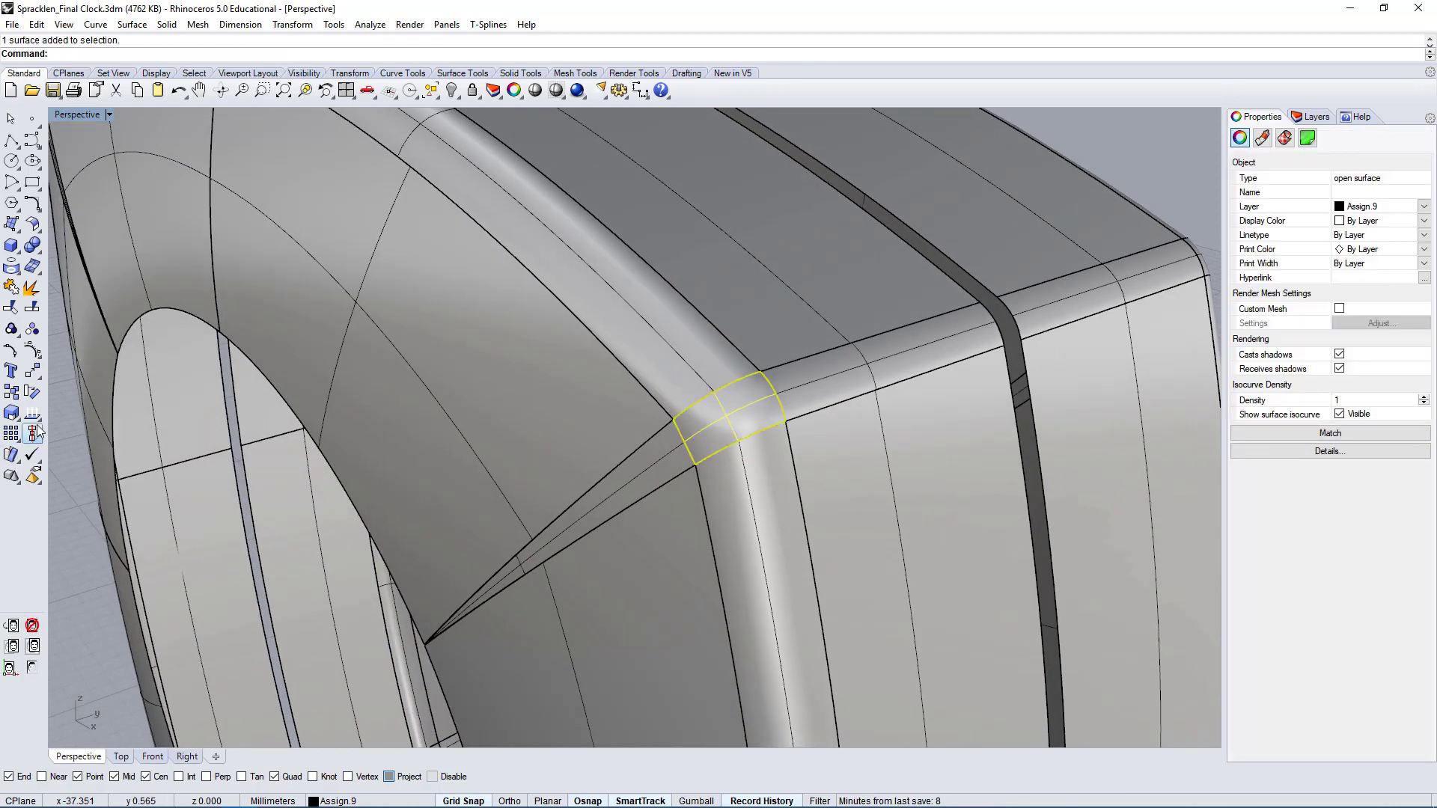
left_click(31, 349)
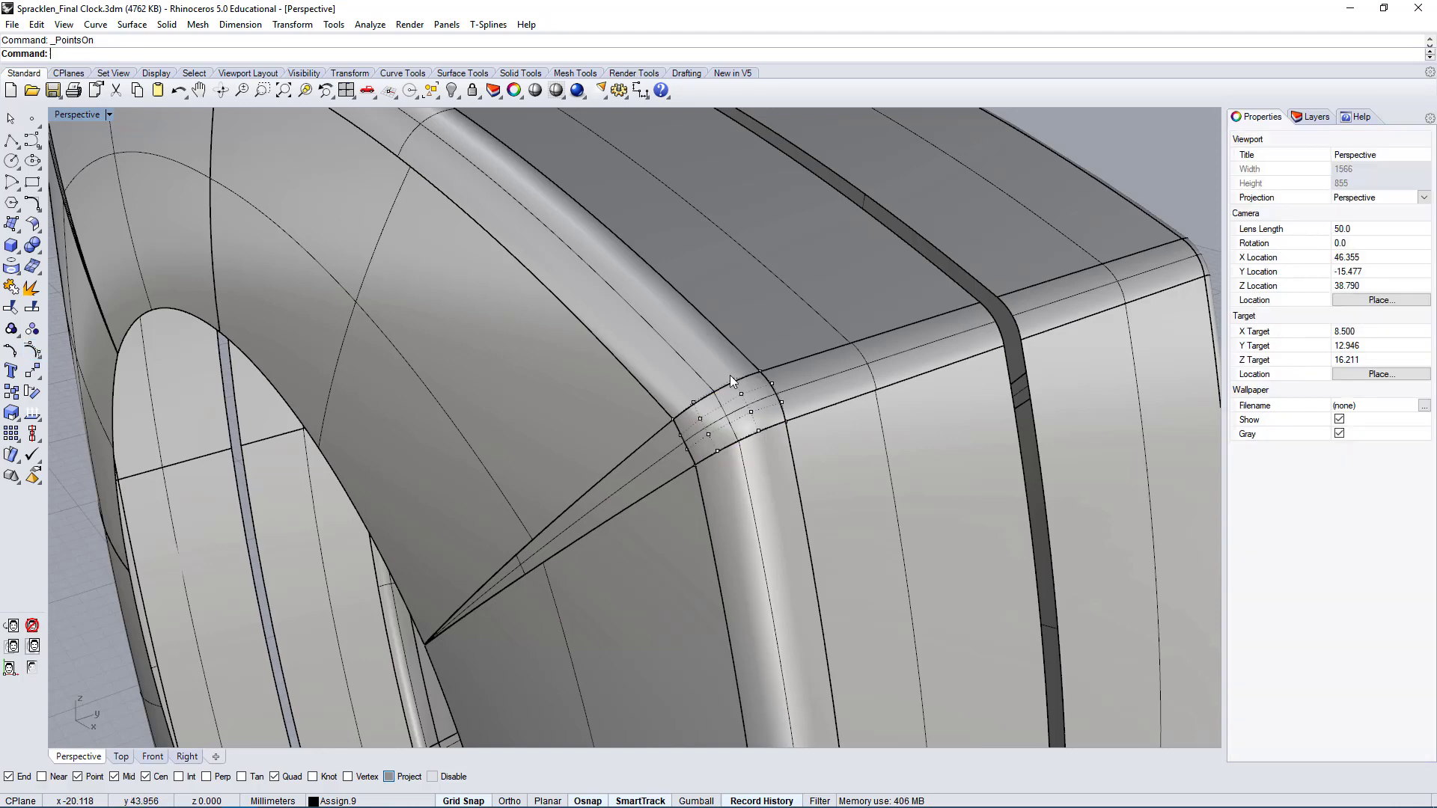
scroll(787, 399, "up", 3)
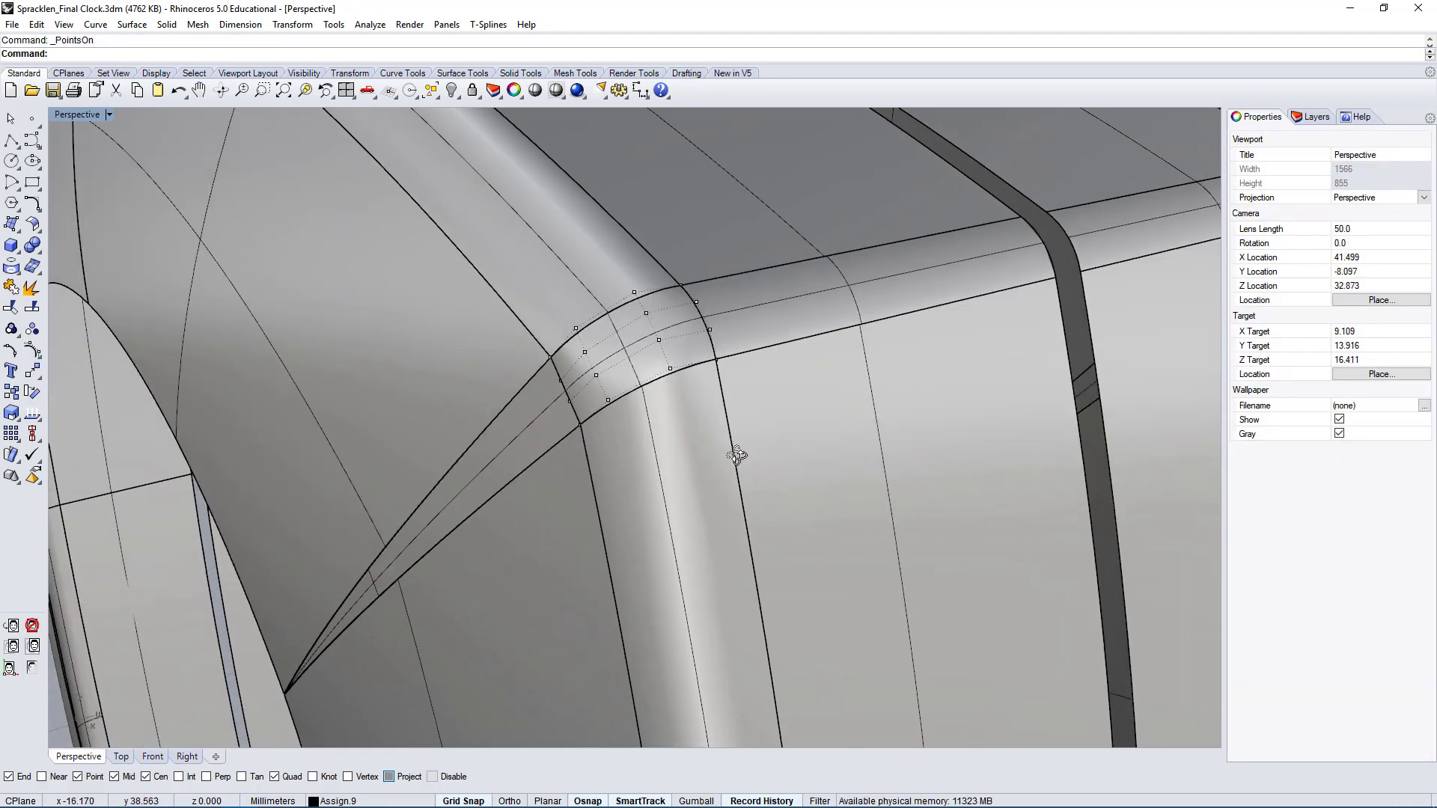
key("Escape")
type("Ma")
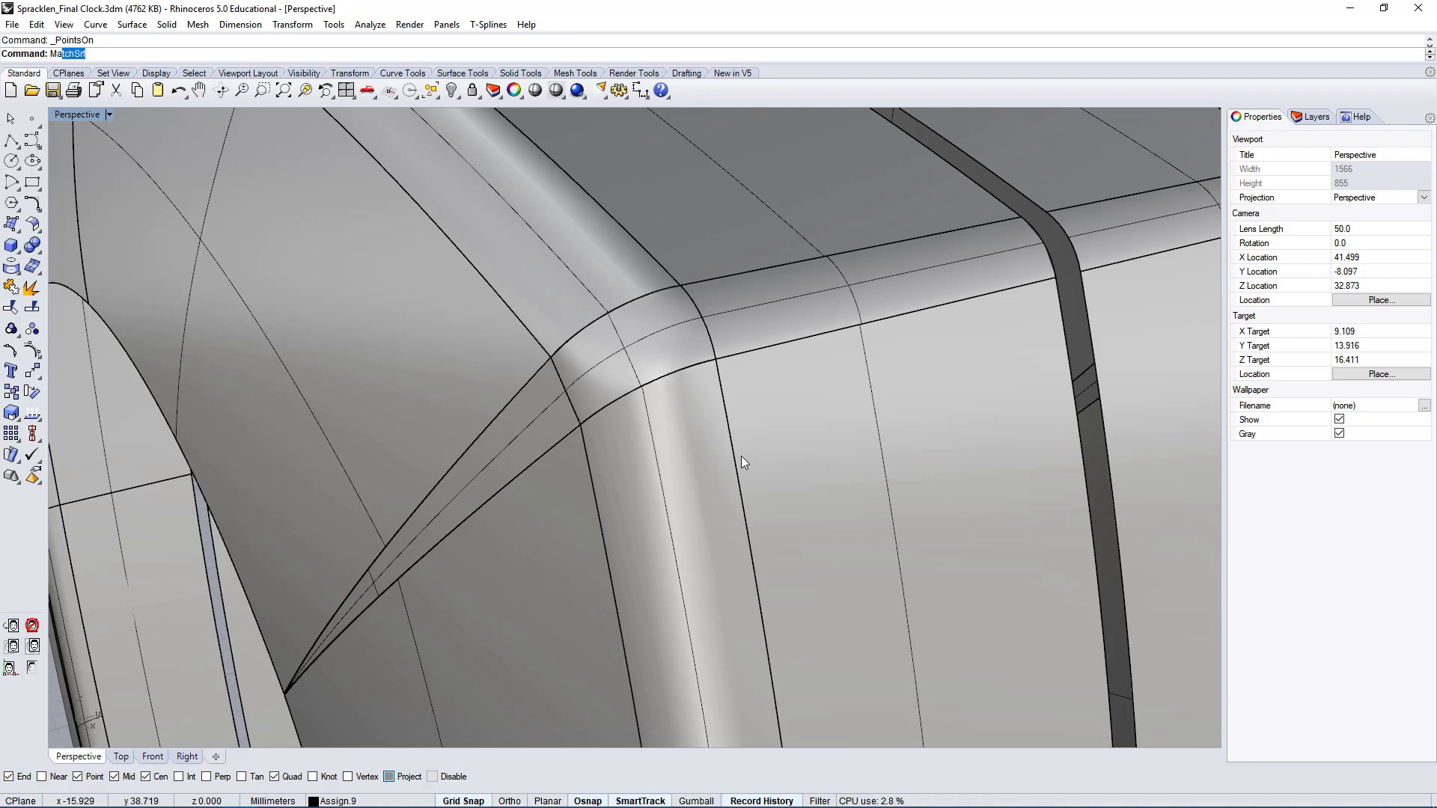
type("t")
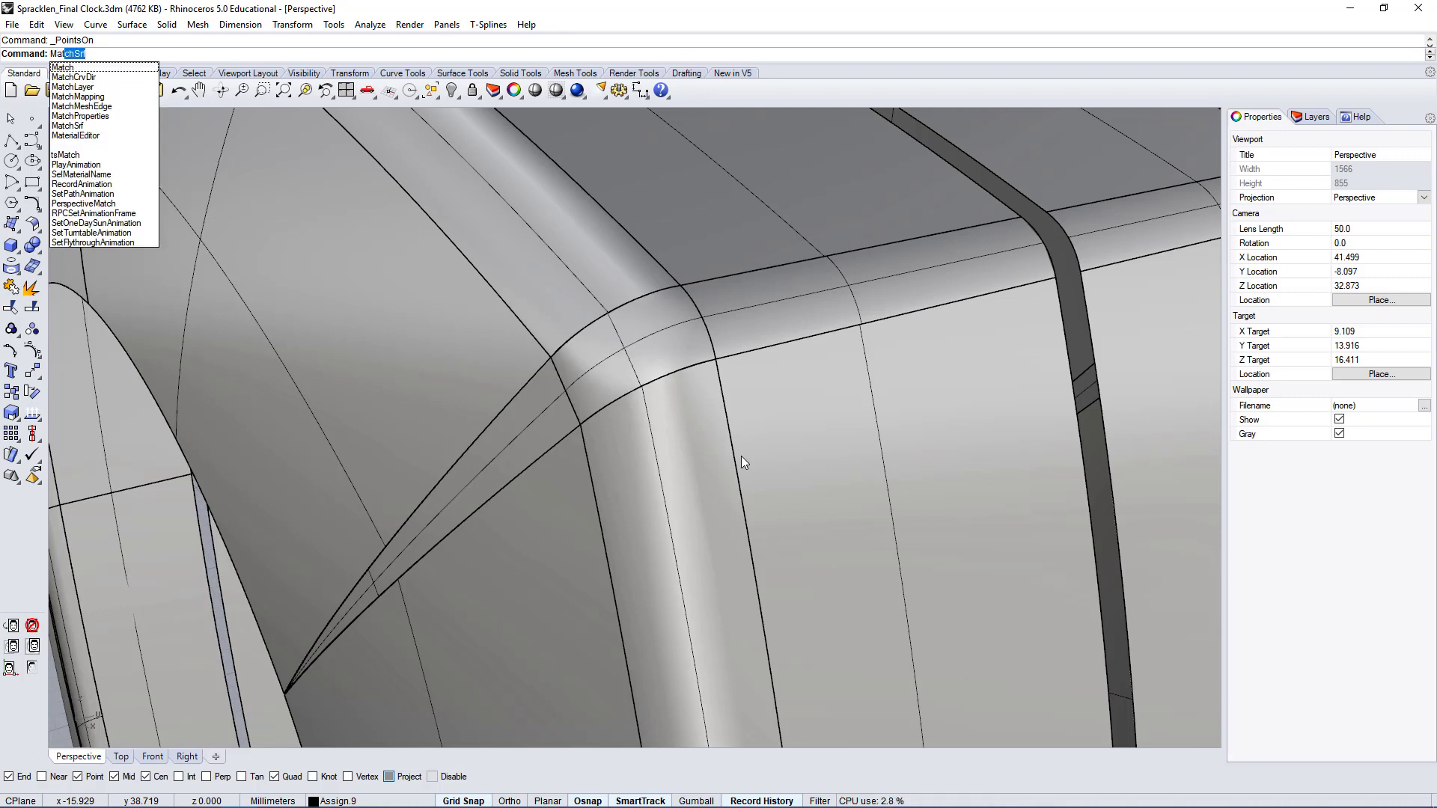
left_click(86, 52)
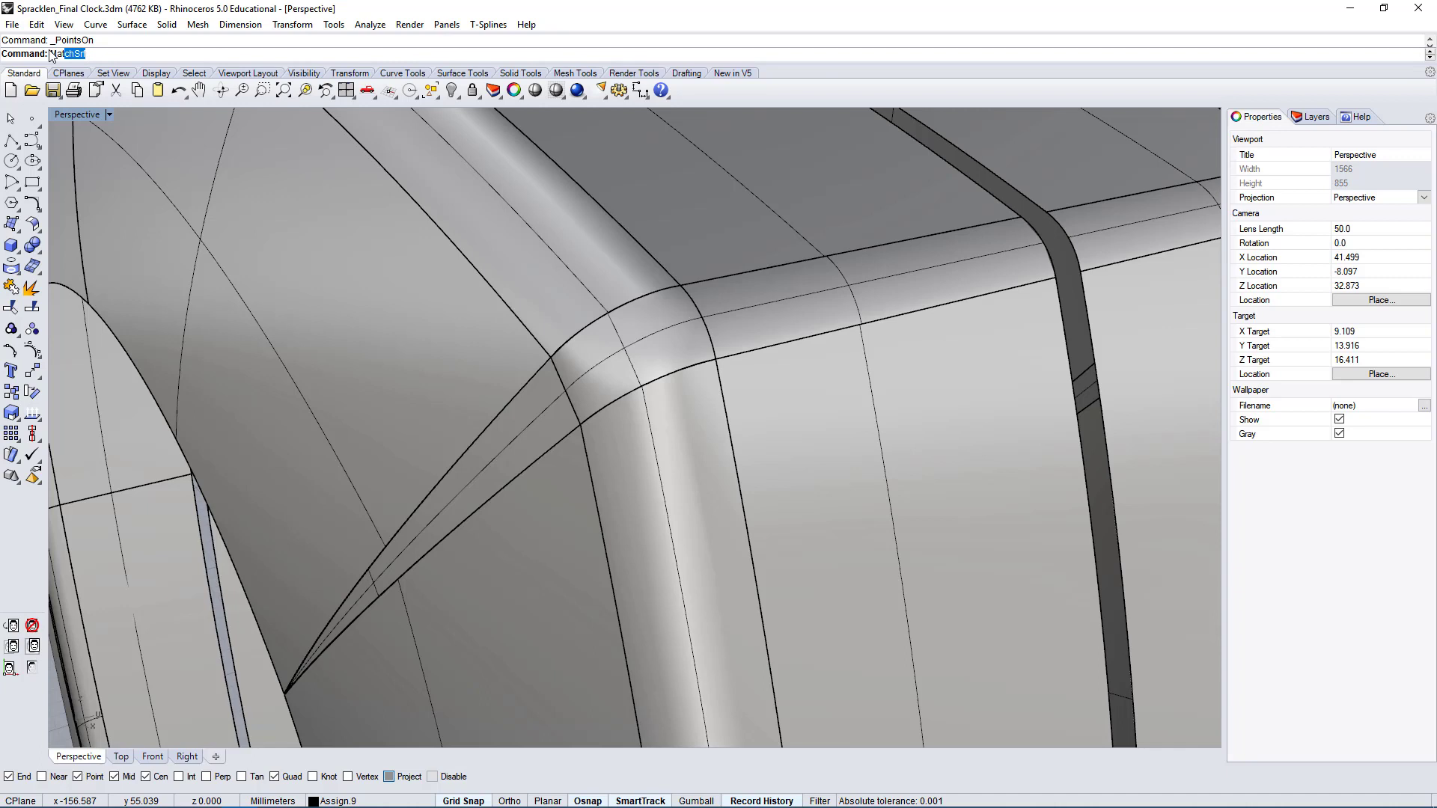
left_click(137, 25)
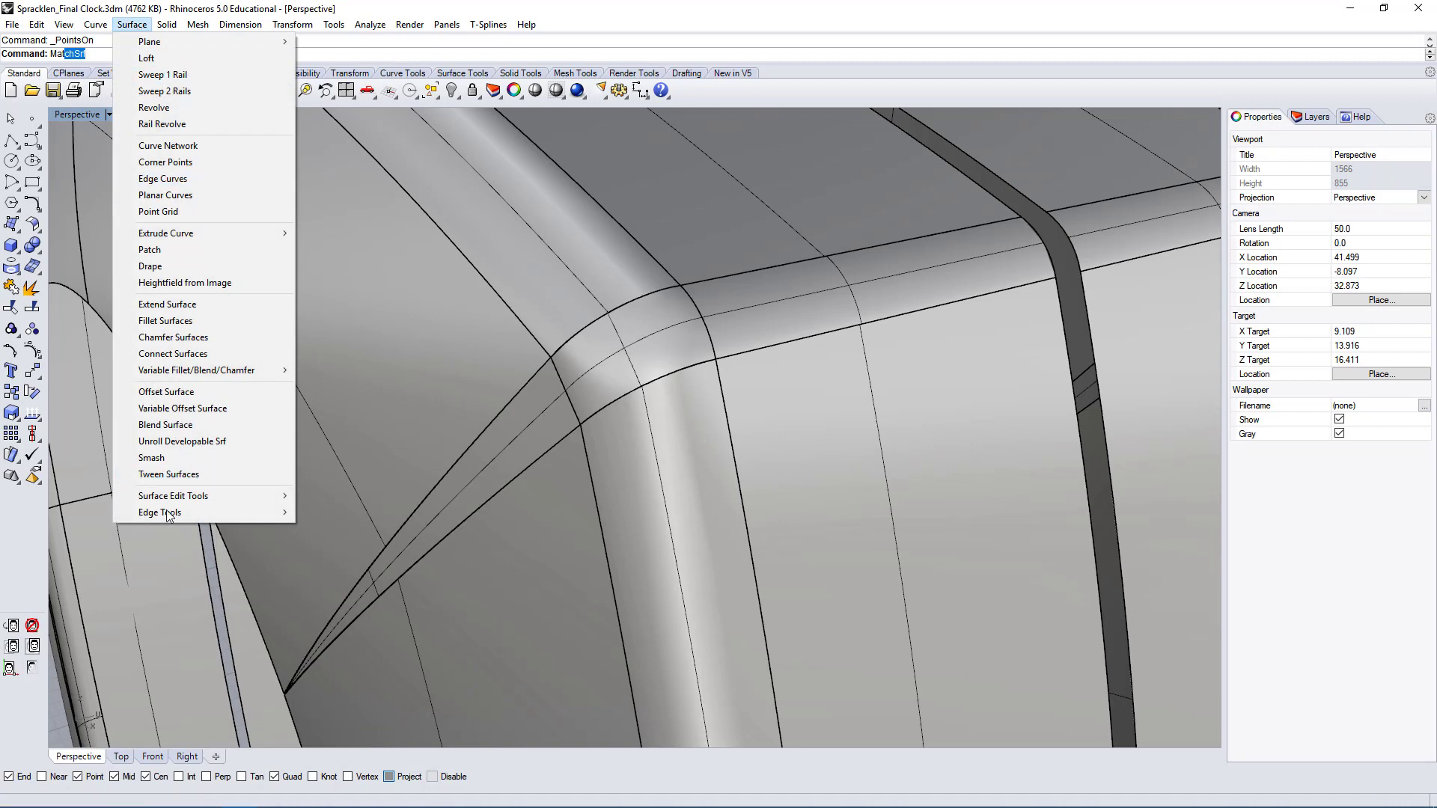
mouse_move(182, 505)
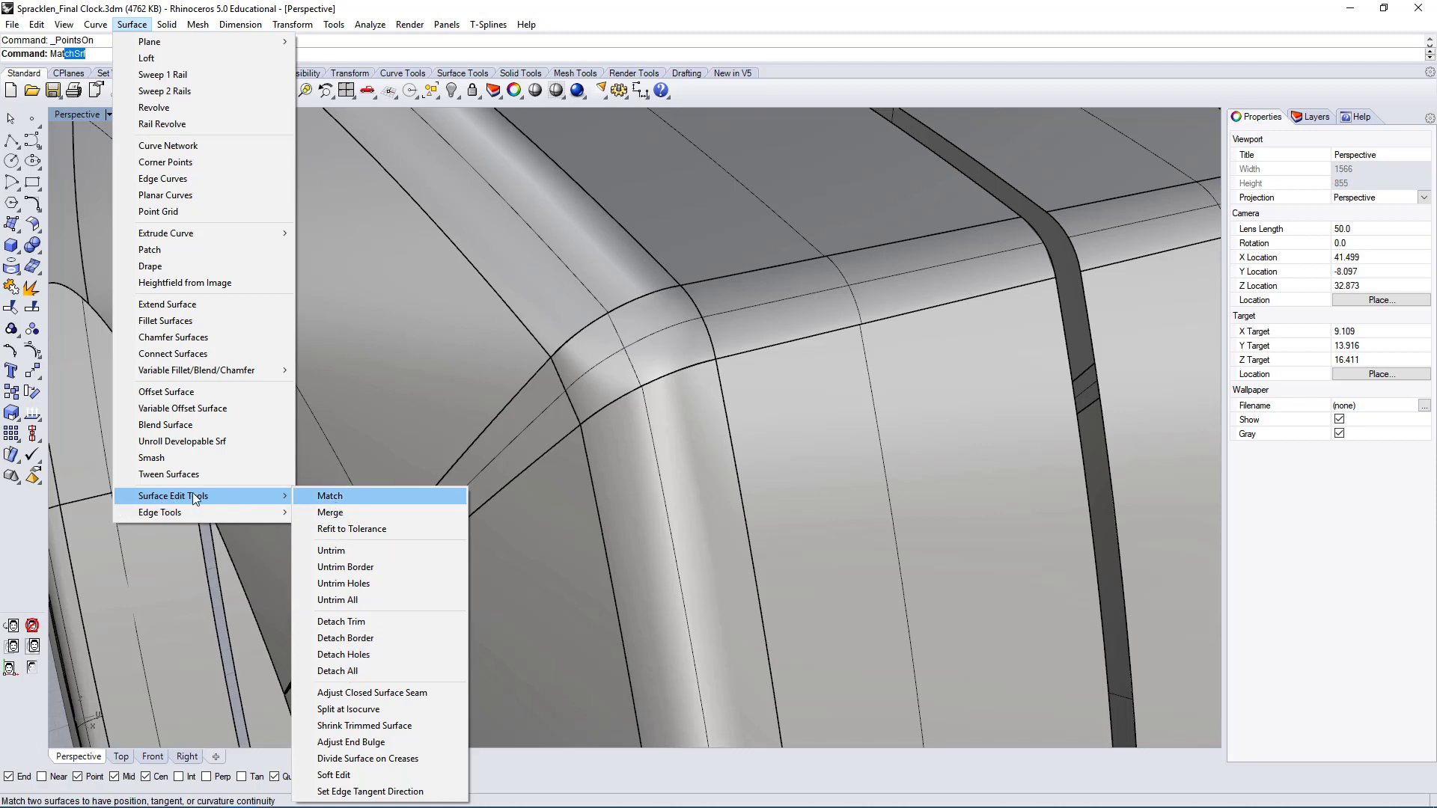
left_click(331, 499)
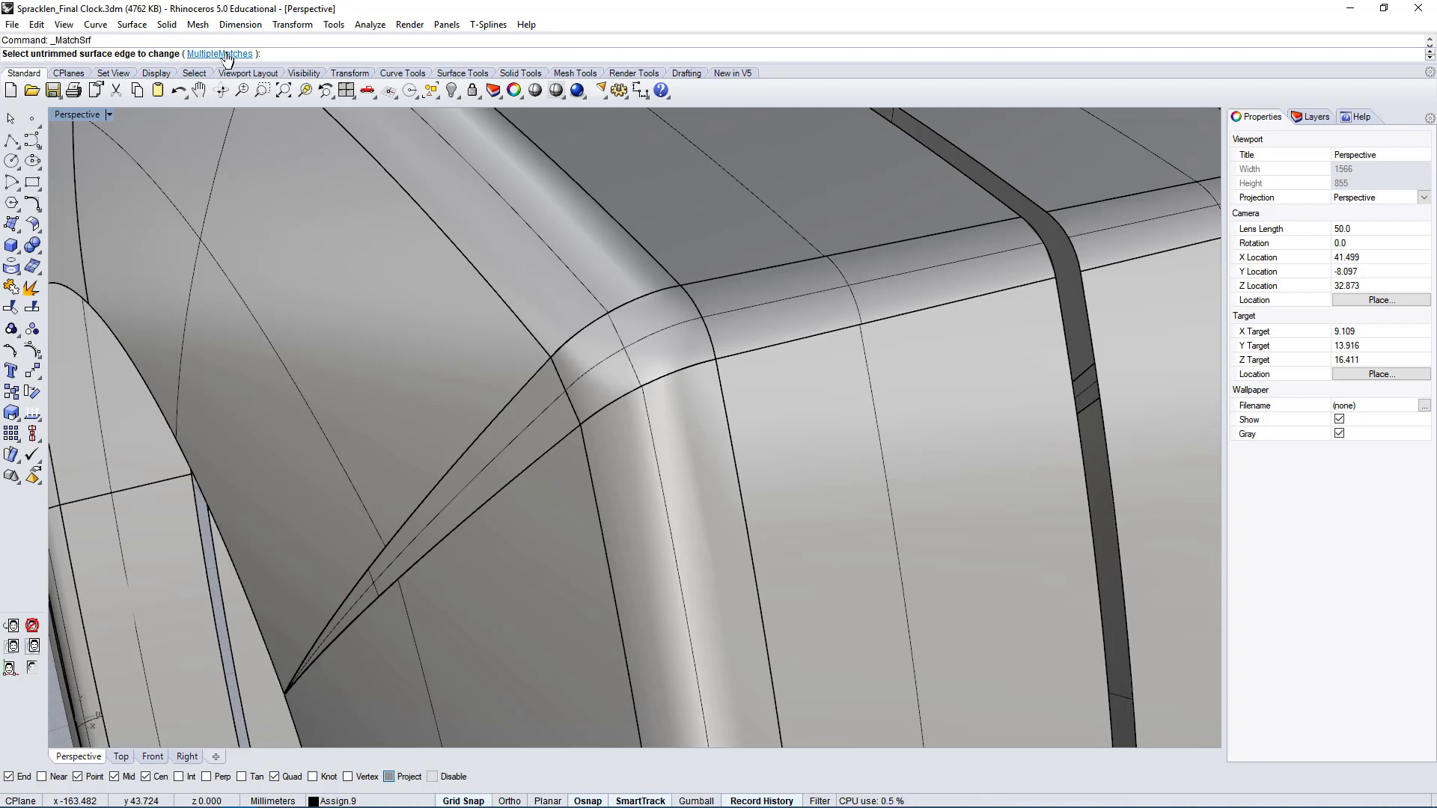
- Match the corner patch's upper edge to the long fillet above it with Tangency continuity, preserving Position at the other end
left_click(132, 24)
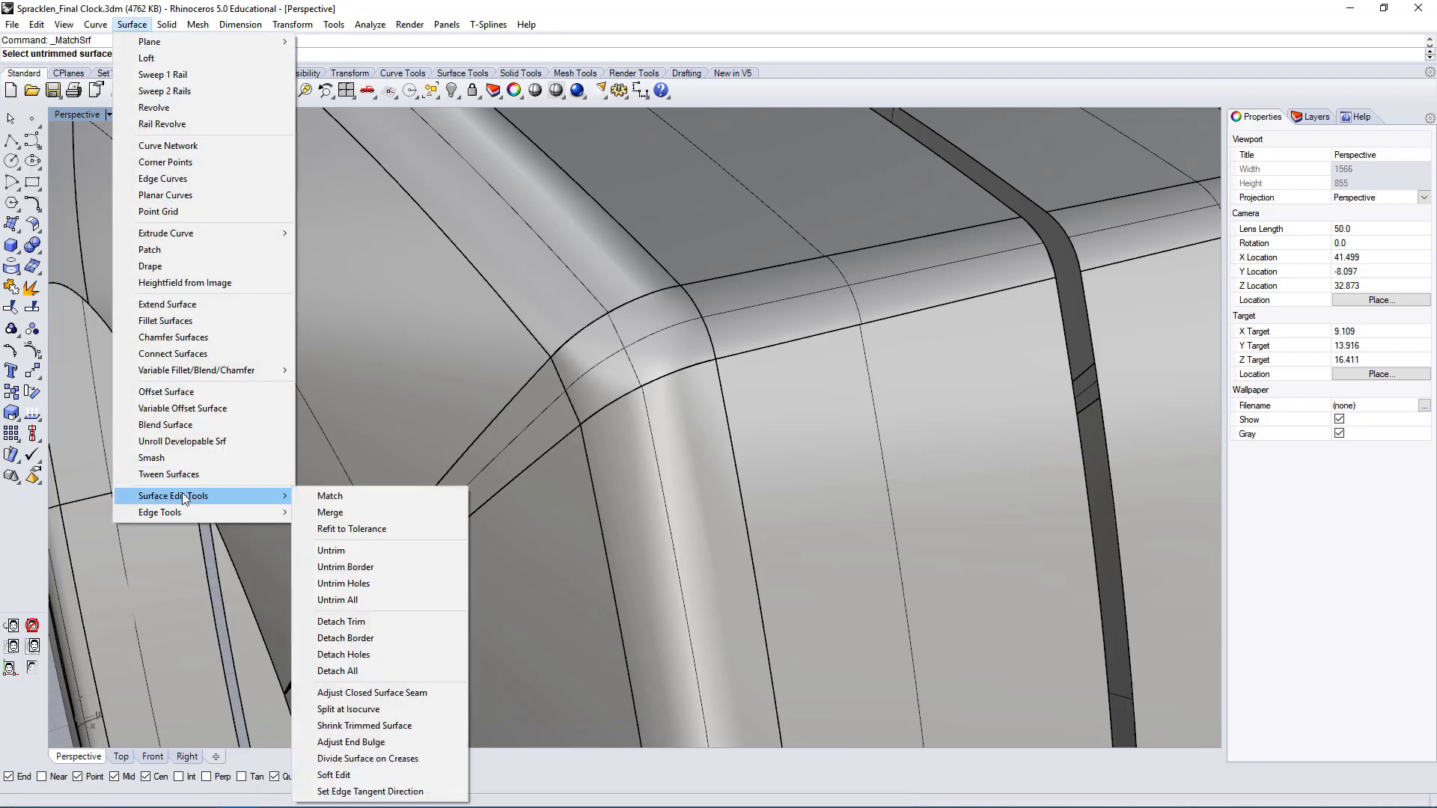
left_click(347, 497)
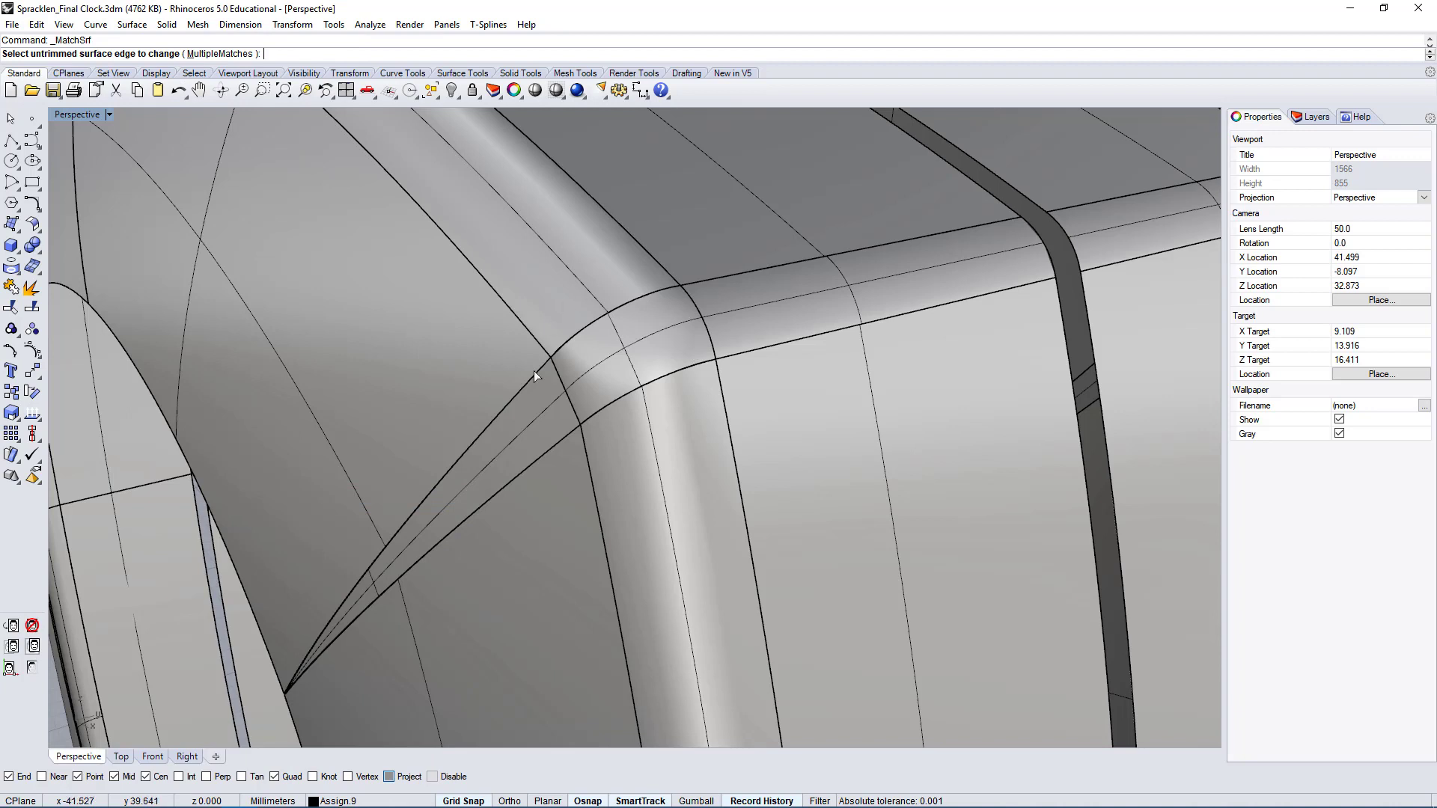
left_click(627, 307)
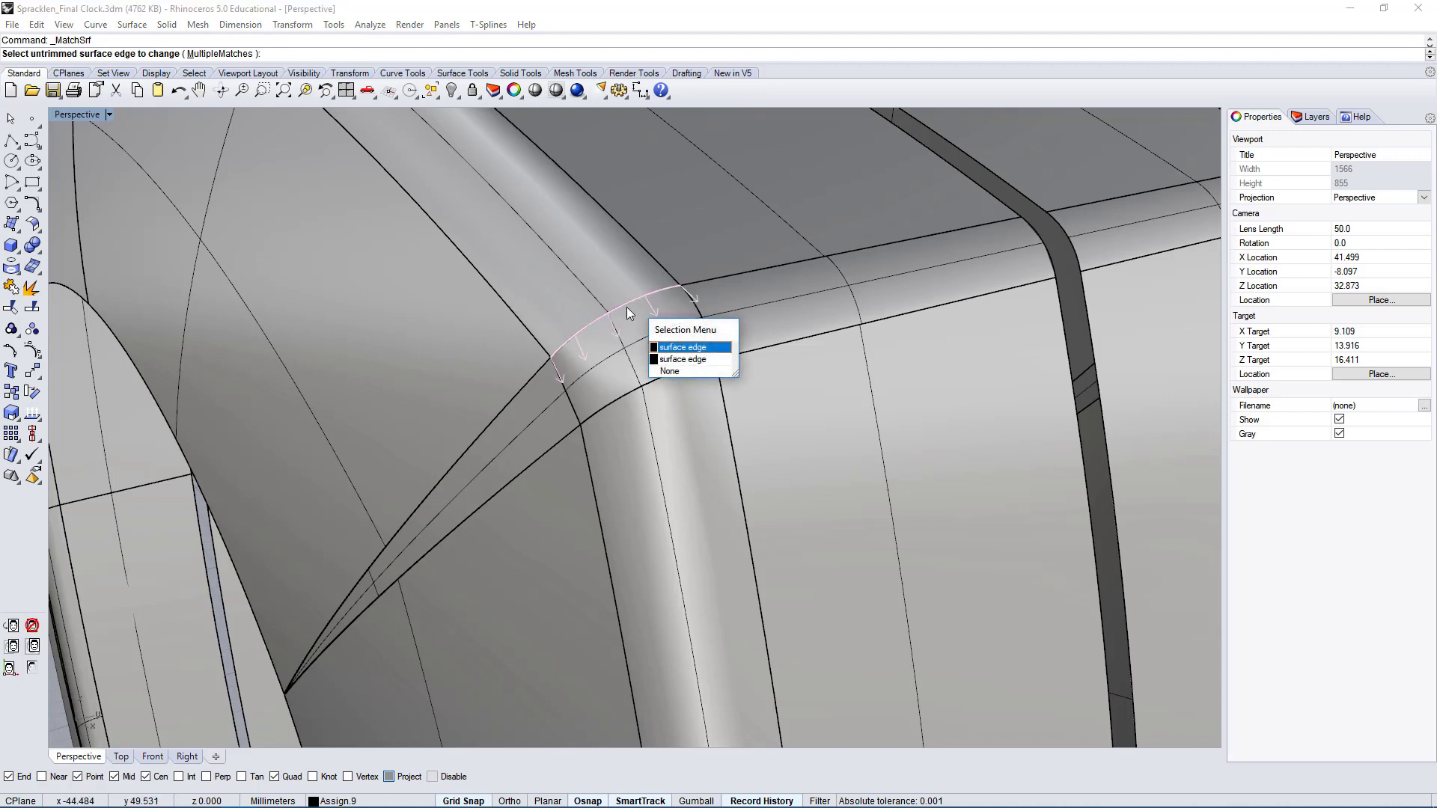
left_click(682, 347)
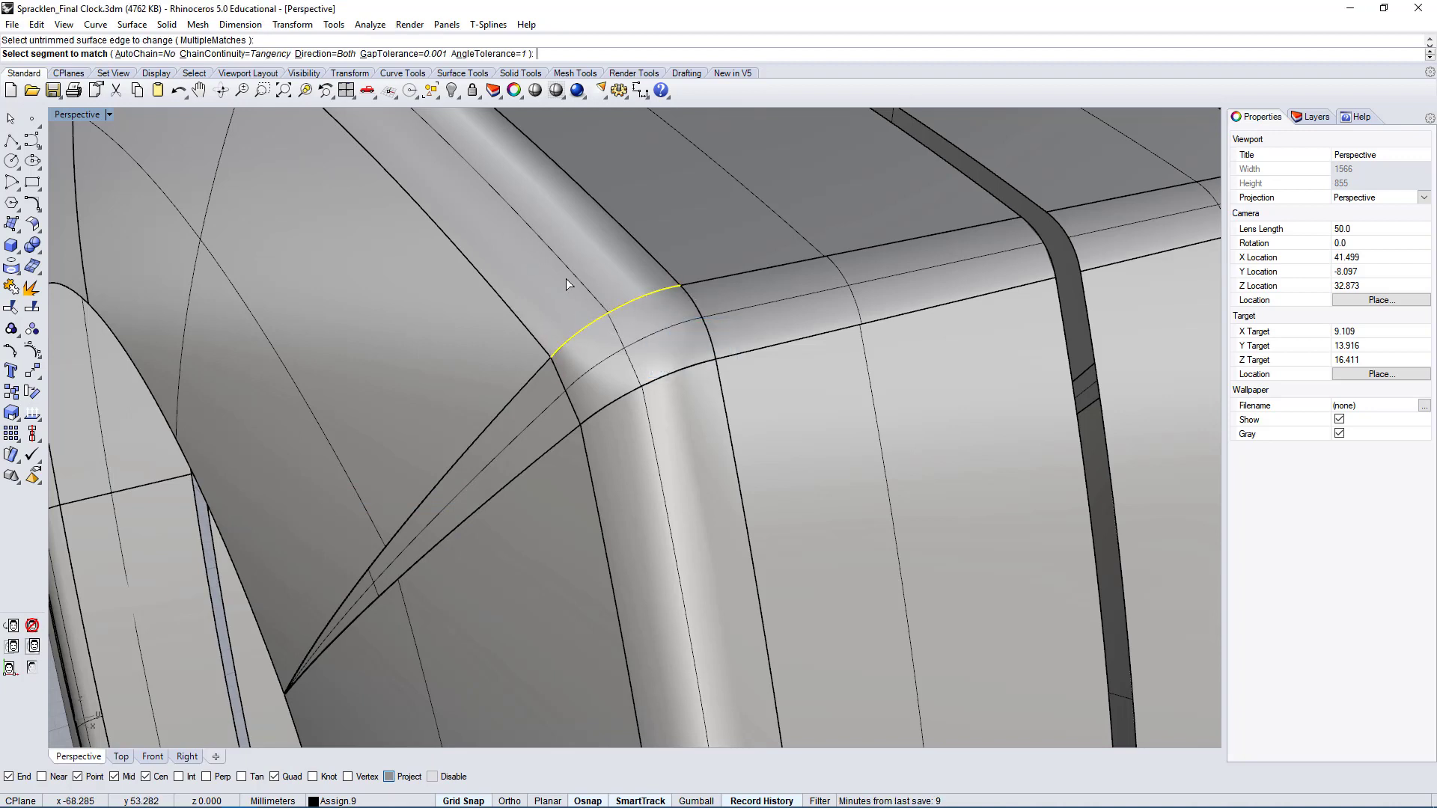
left_click(621, 306)
key("Return")
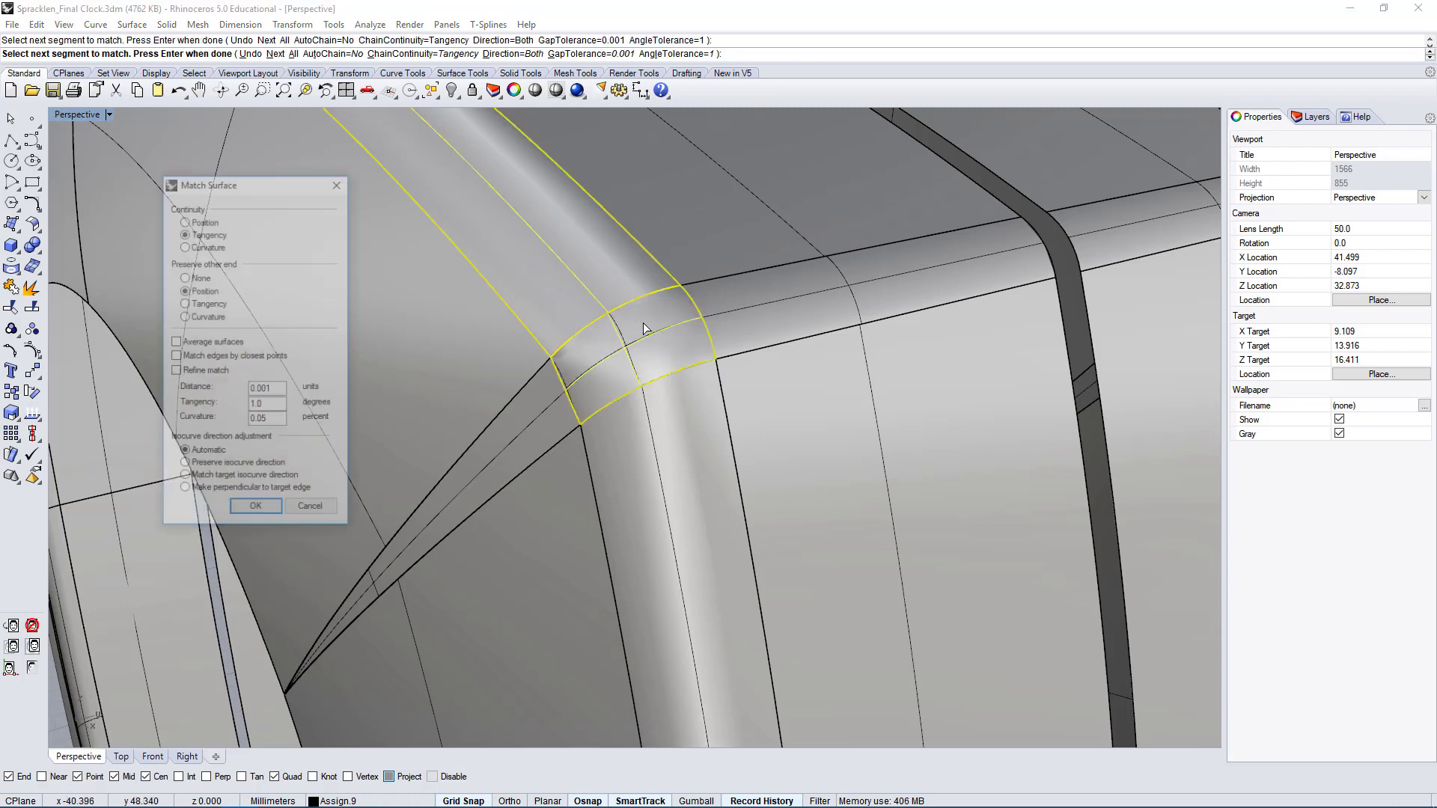
left_click(184, 234)
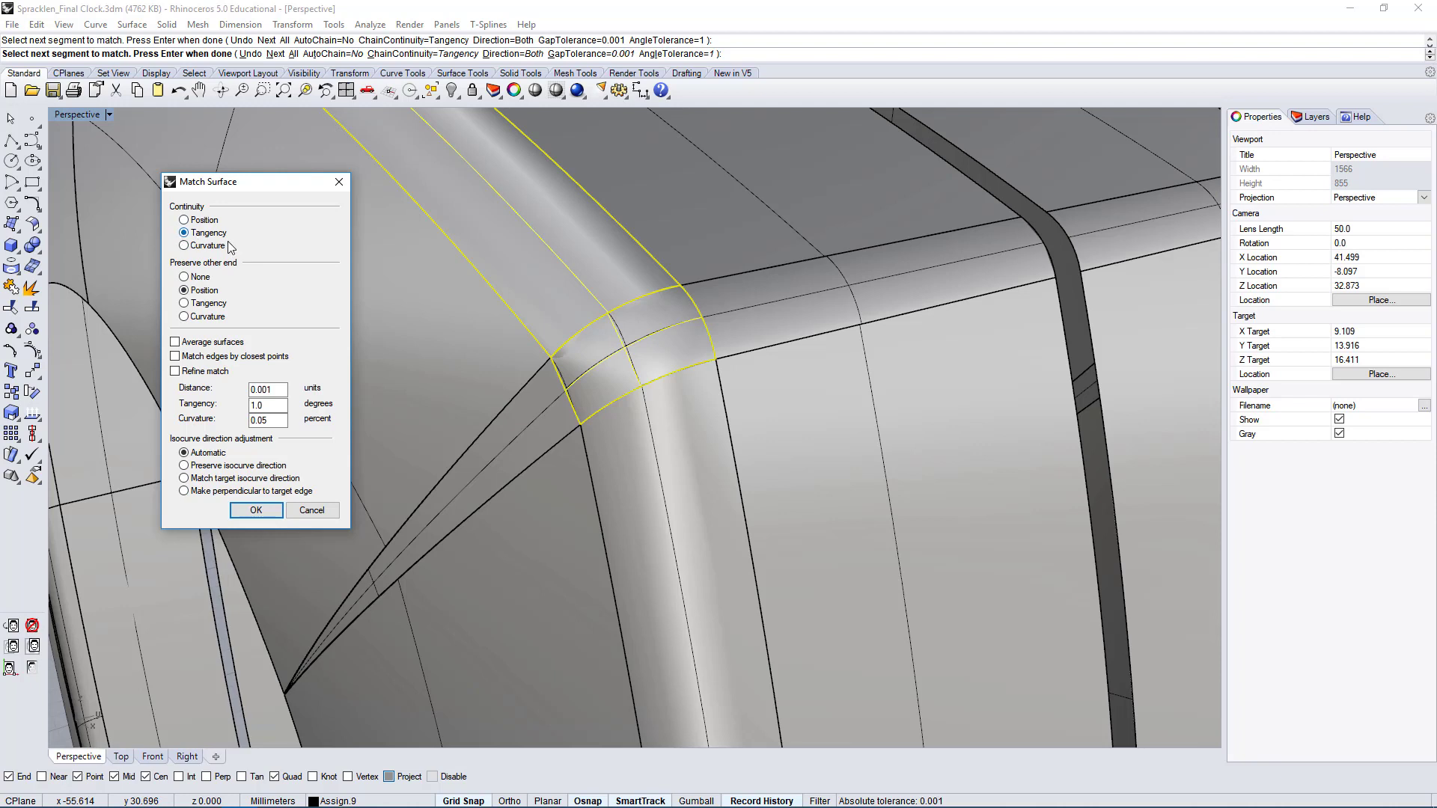
left_click(175, 342)
left_click(175, 342)
left_click(255, 511)
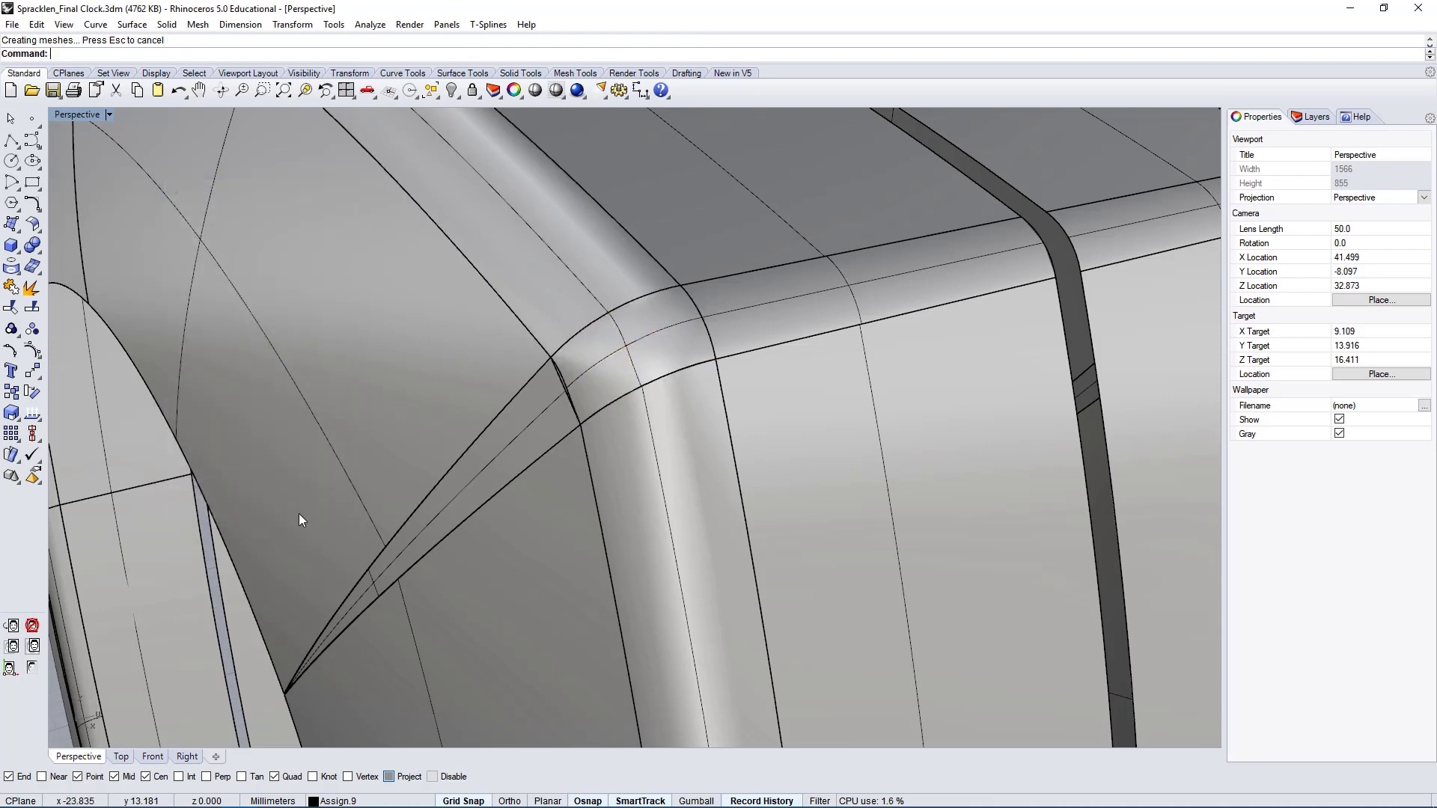
- Match the corner patch's lower edge to the fillet running down the side, using the same surface-matching settings
right_click(667, 389)
left_click(686, 374)
left_click(722, 412)
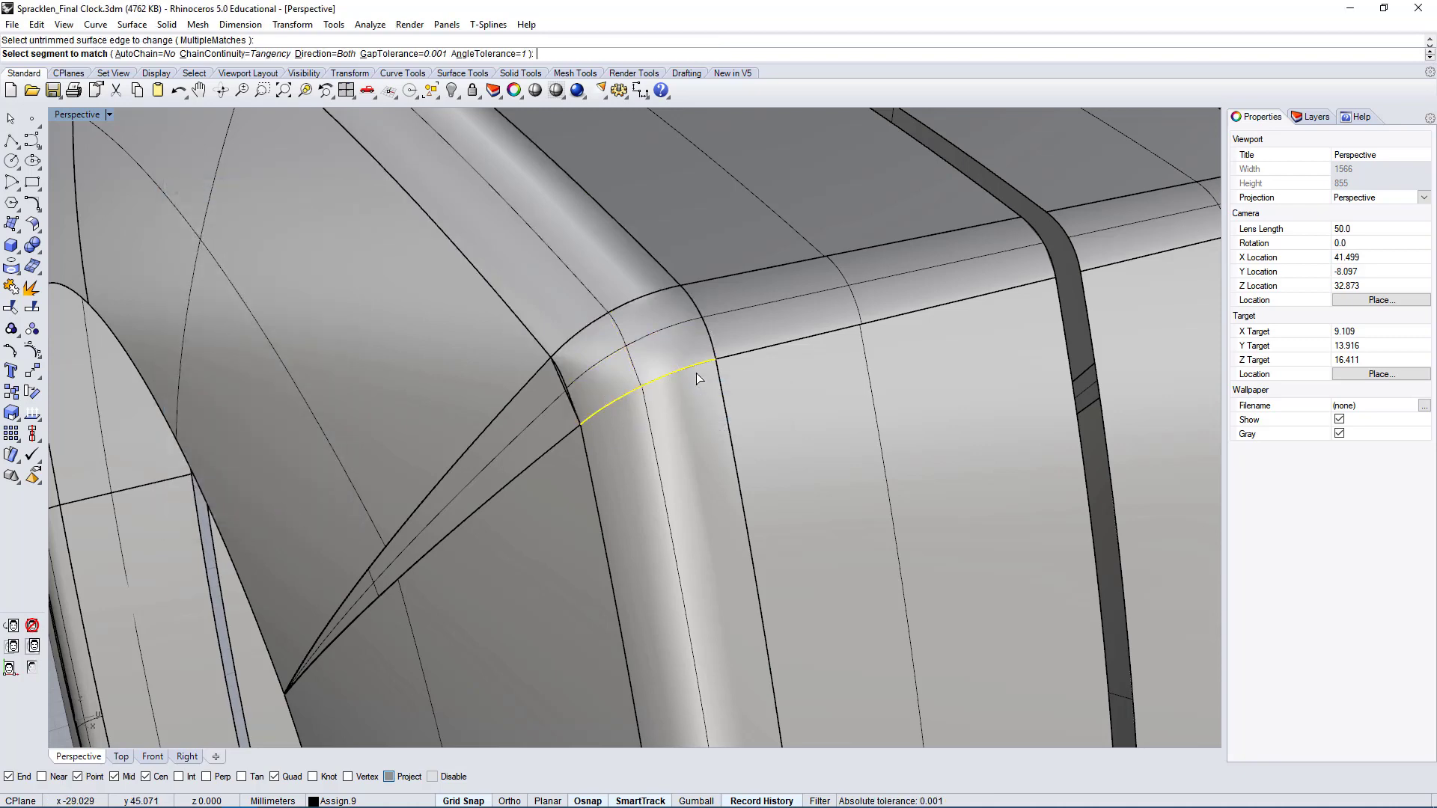
left_click(696, 366)
right_click(699, 370)
key("Return")
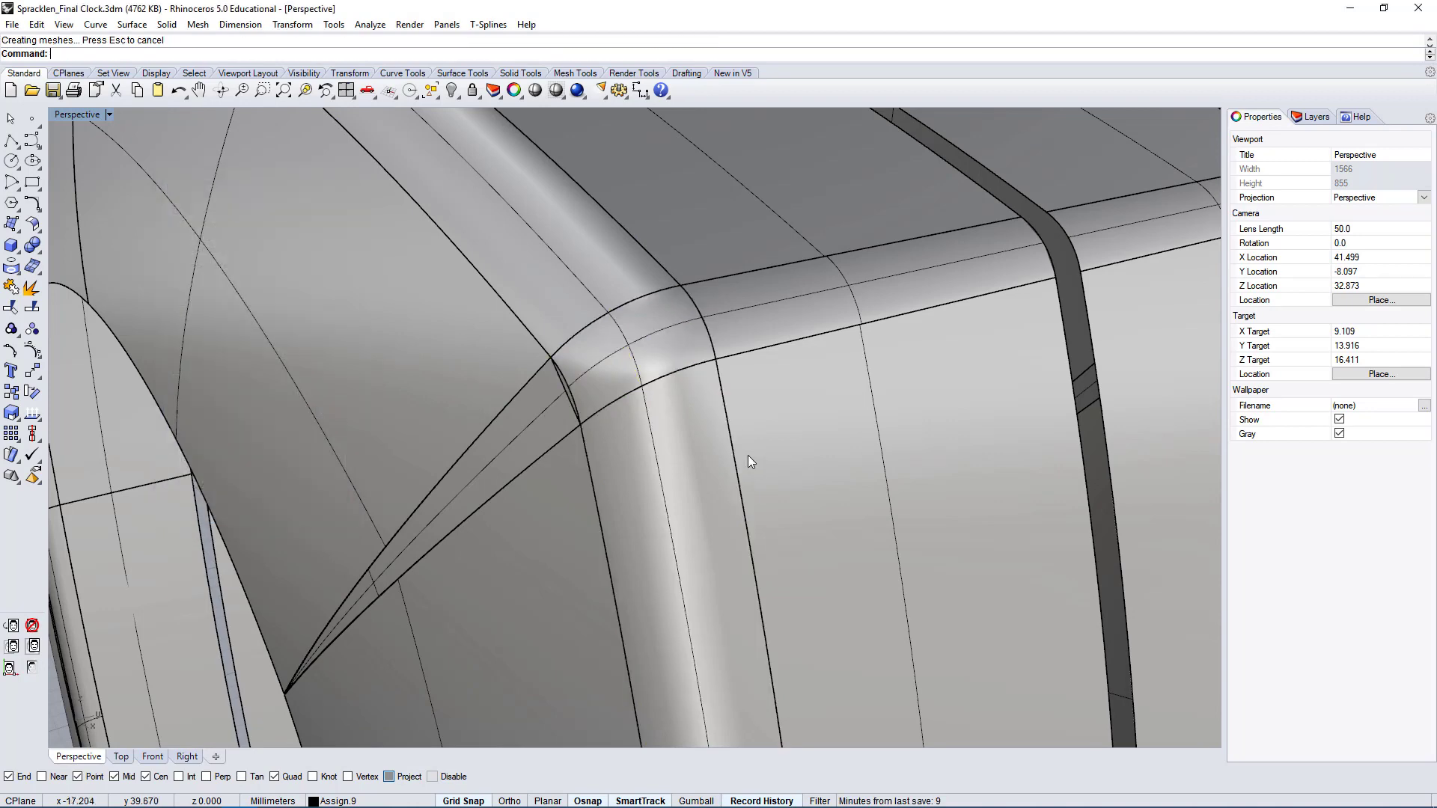
- Select the matched corner patch to examine its seams with the neighbouring fillets, undoing the accidental move of the fillet below it
key("Left")
left_click(518, 325)
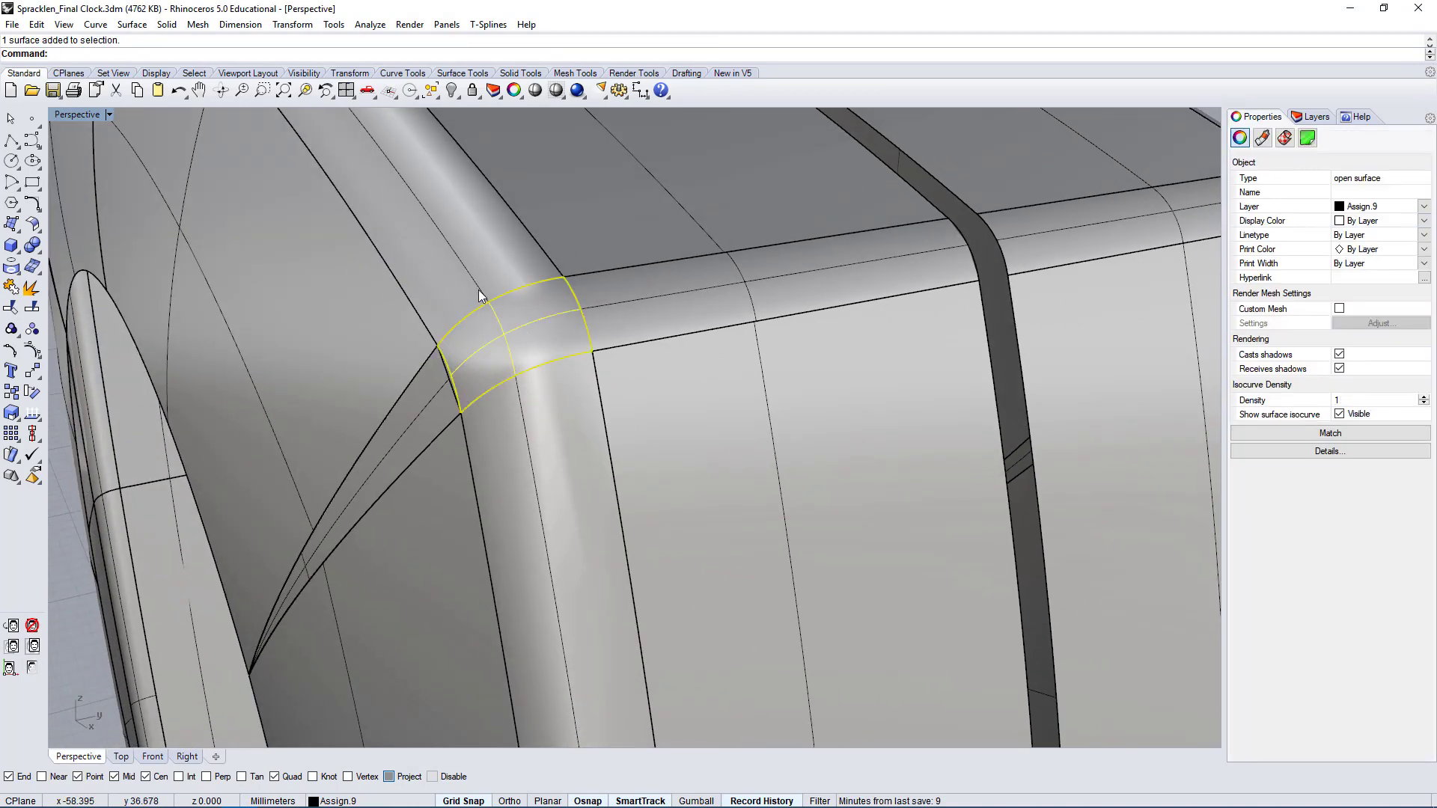
left_click_drag(504, 291, 529, 413)
key("ctrl+z")
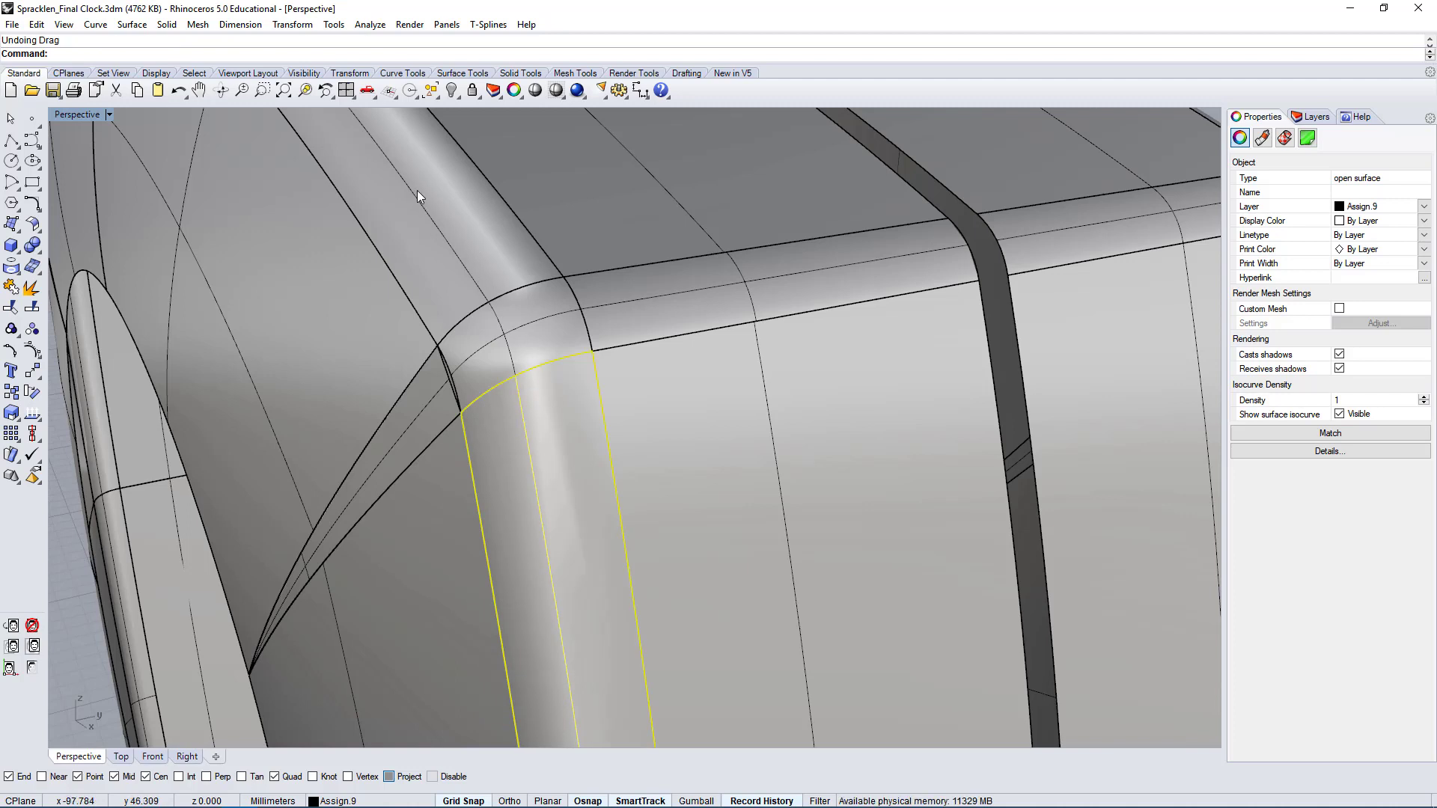
left_click(515, 337)
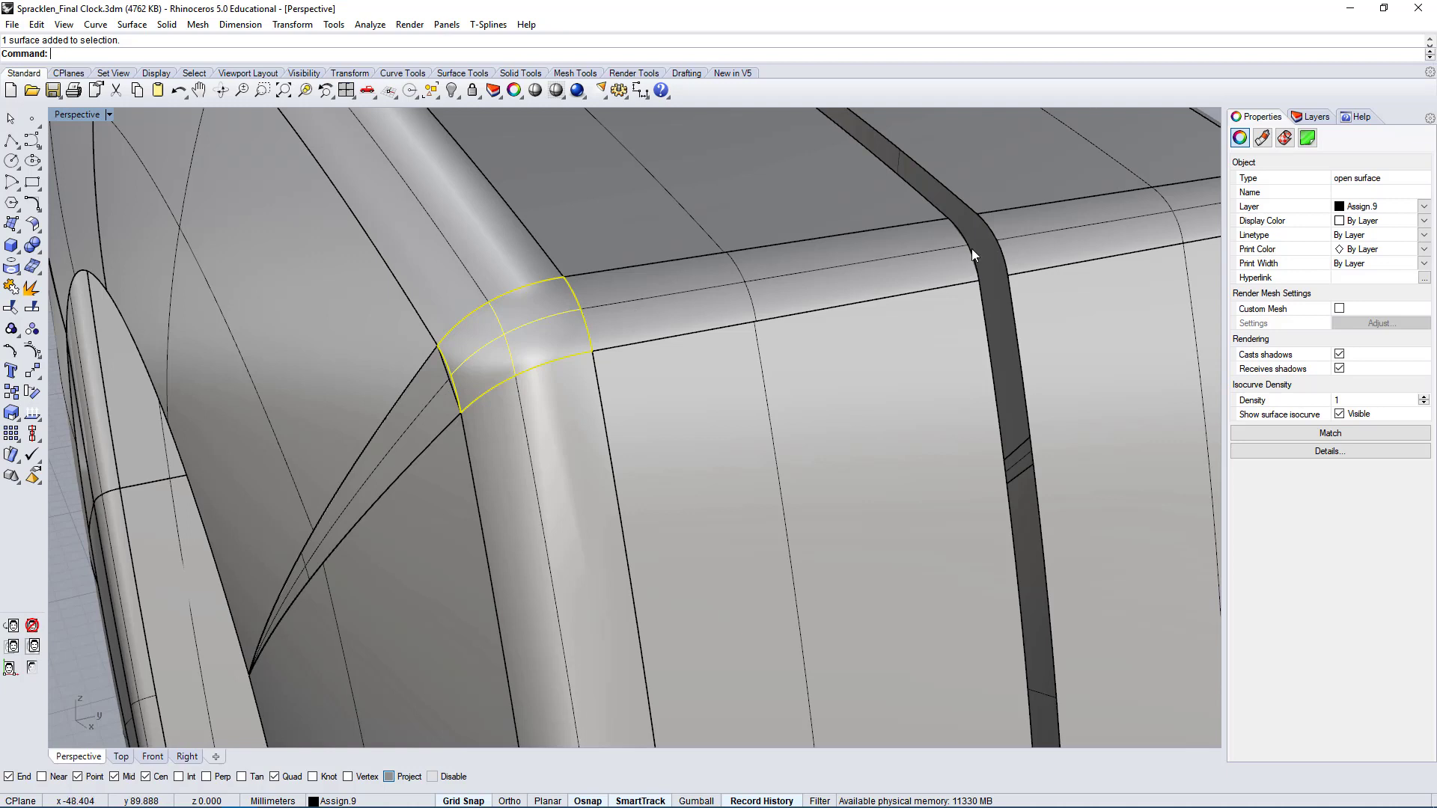
key("Escape")
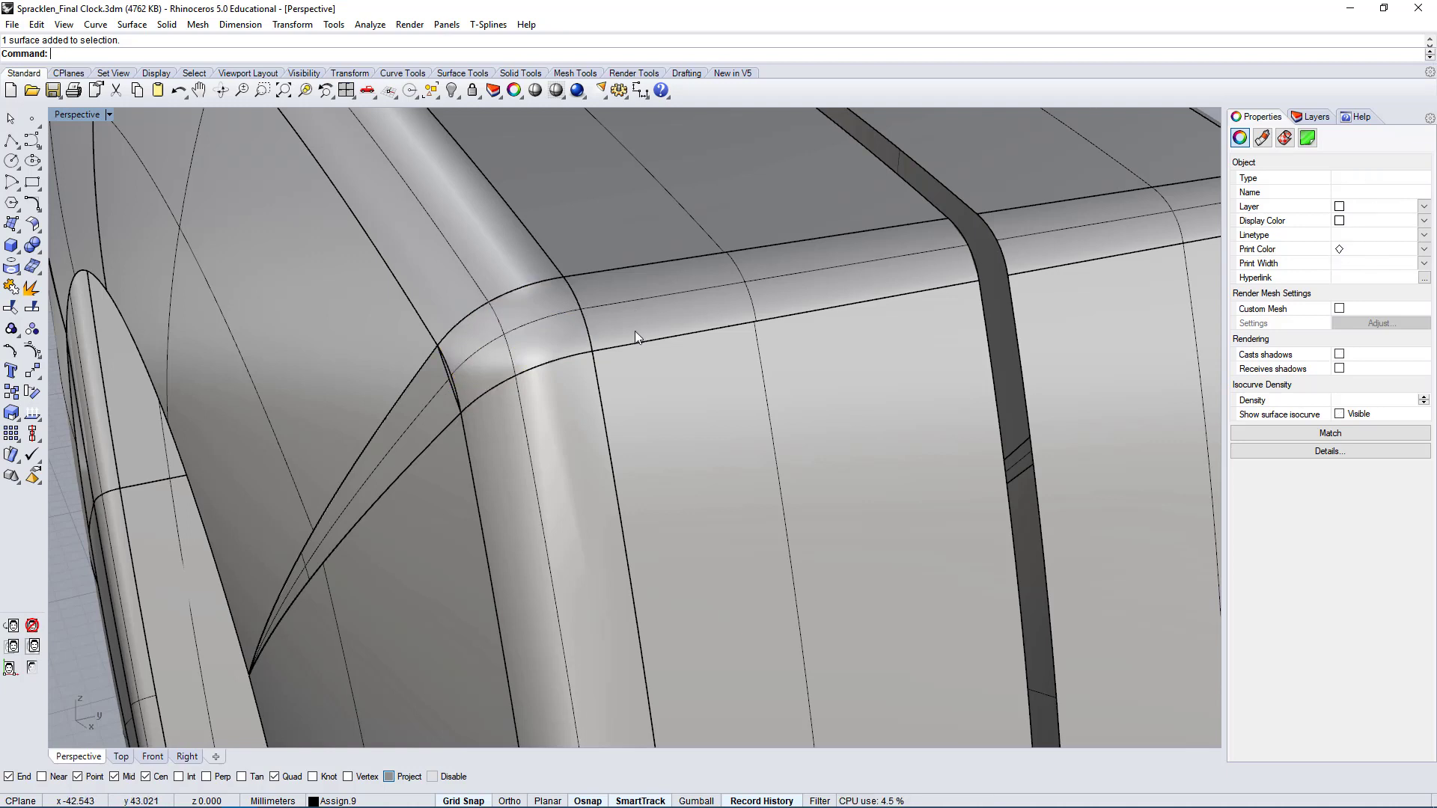
- Match the corner patch's remaining side edge to the adjoining horizontal fillet with Tangency continuity, preserving Position at the other end
type("MatchSrf")
key("Return")
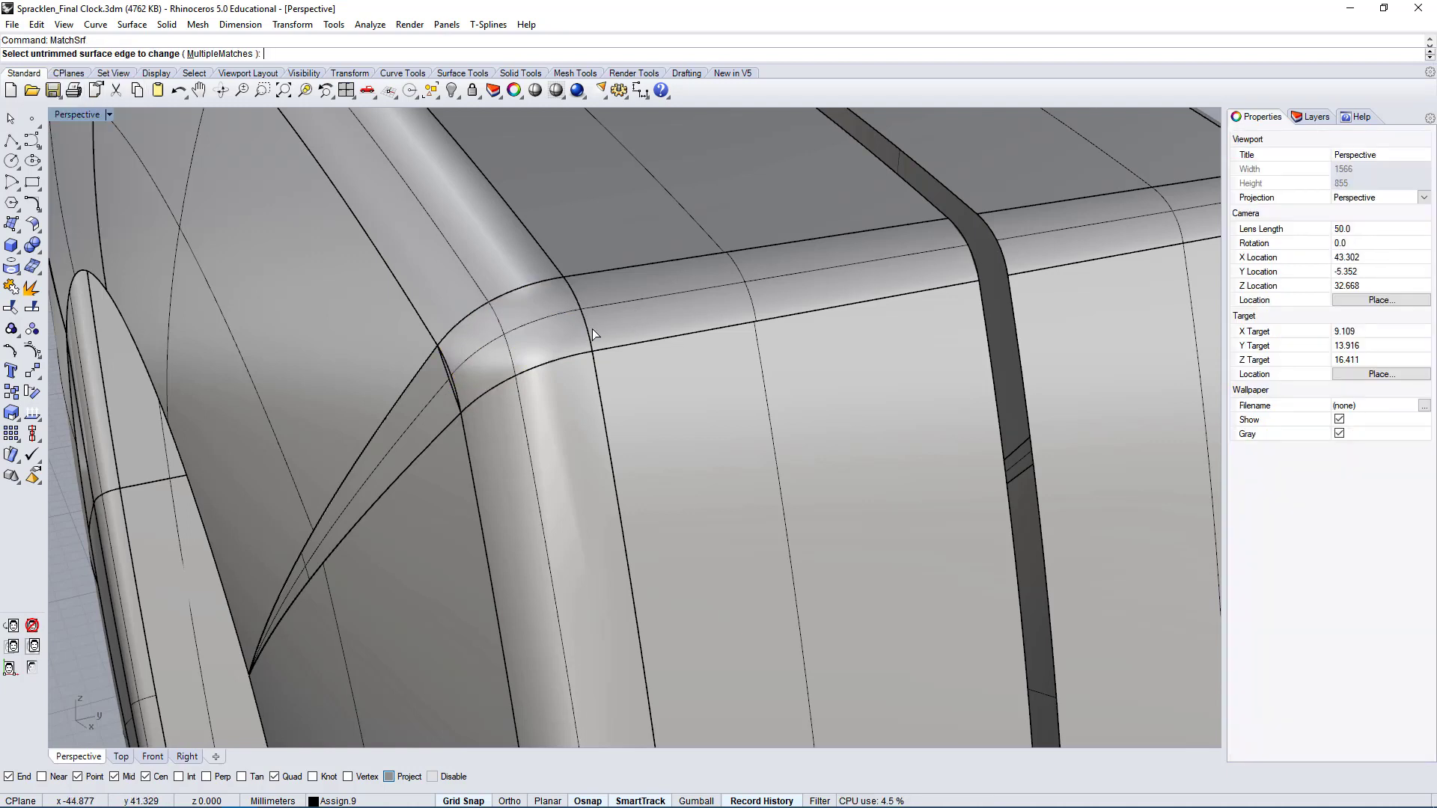
left_click(583, 327)
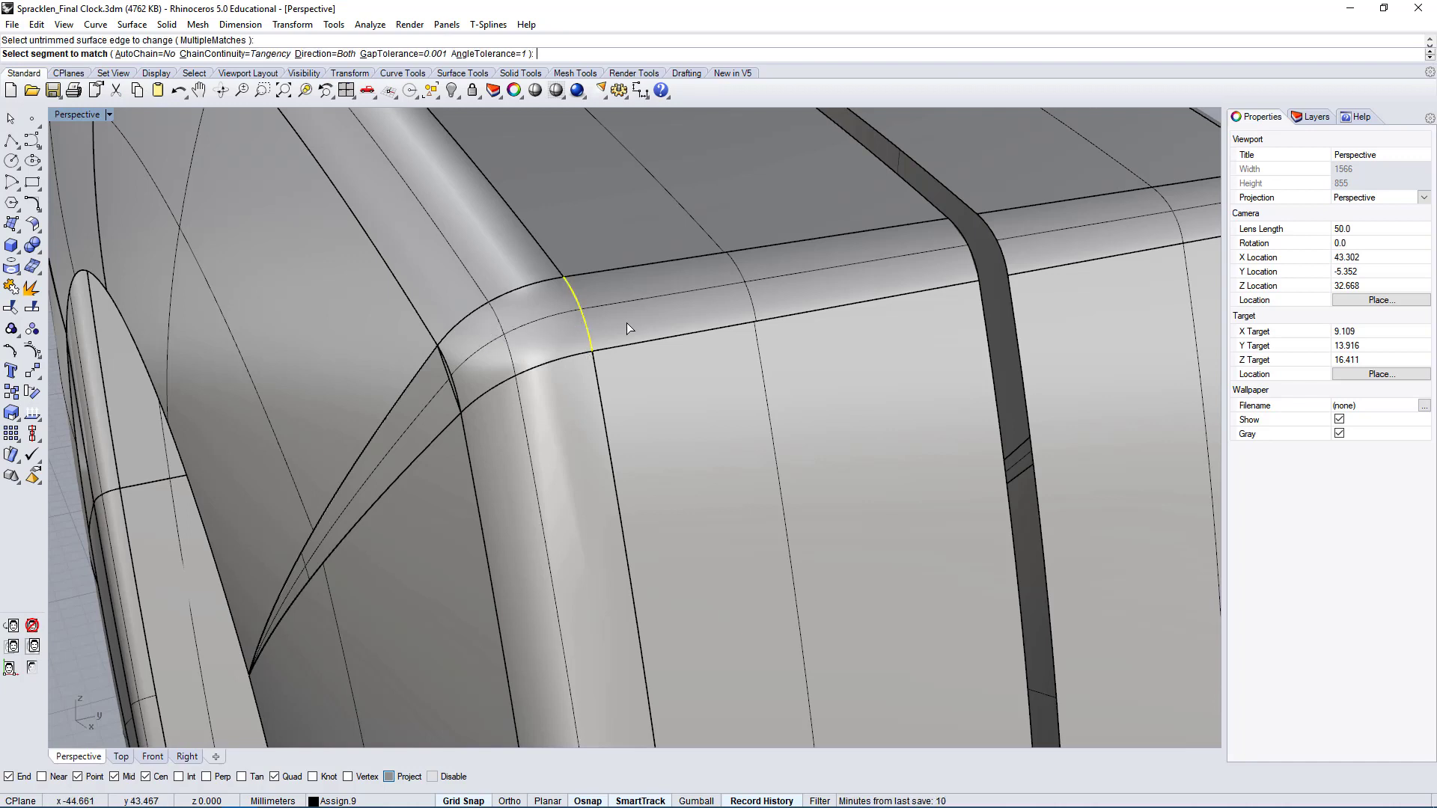
left_click(586, 325)
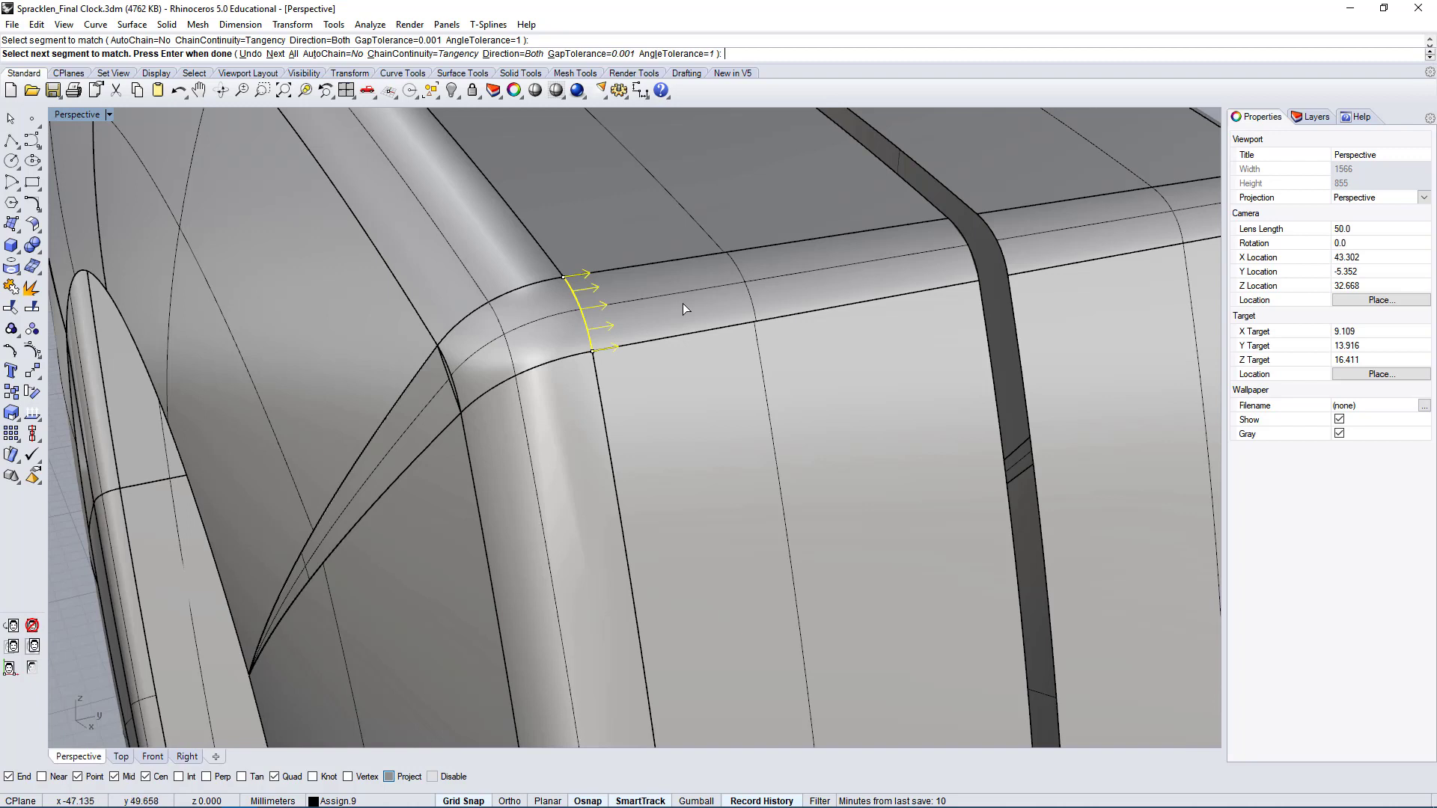
key("Return")
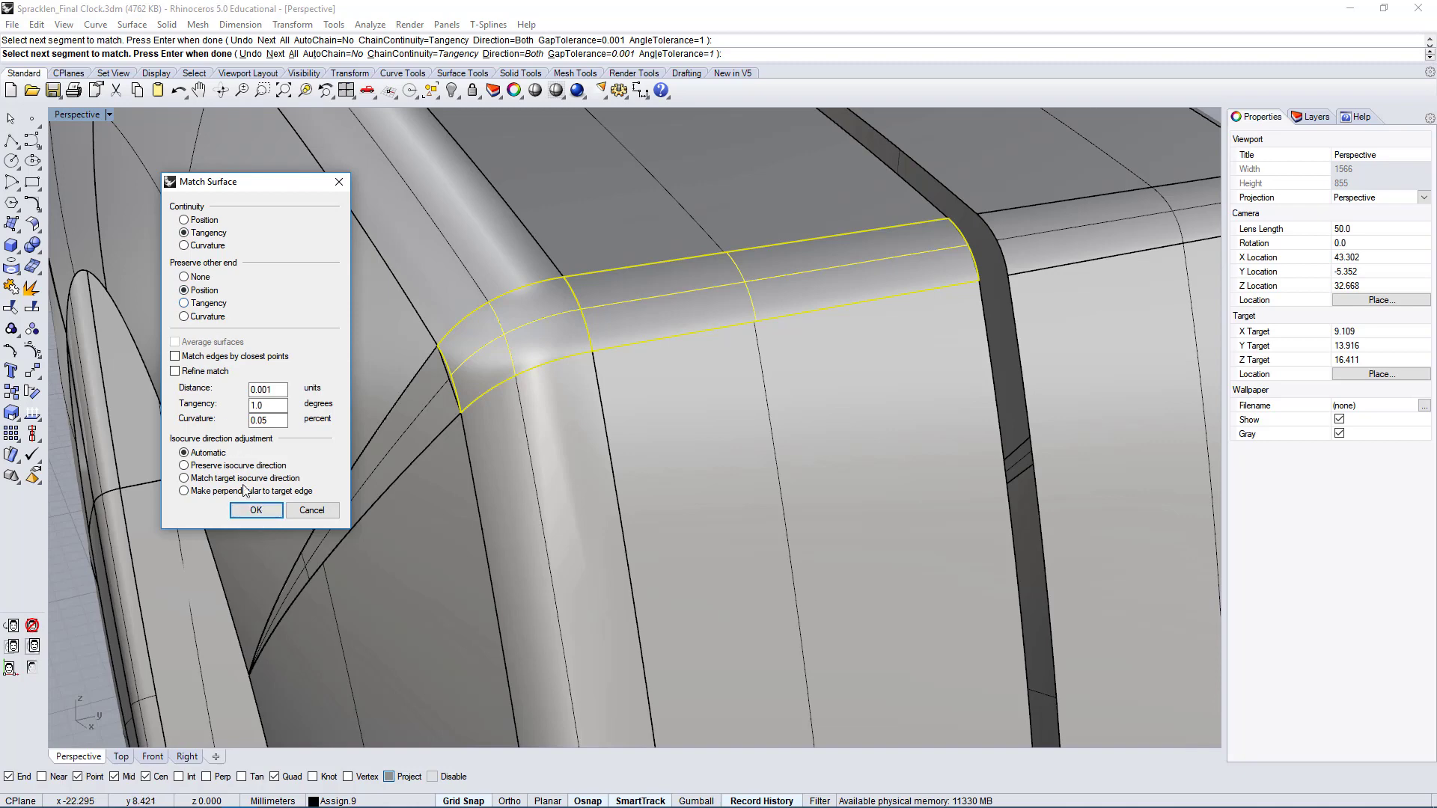
left_click(260, 512)
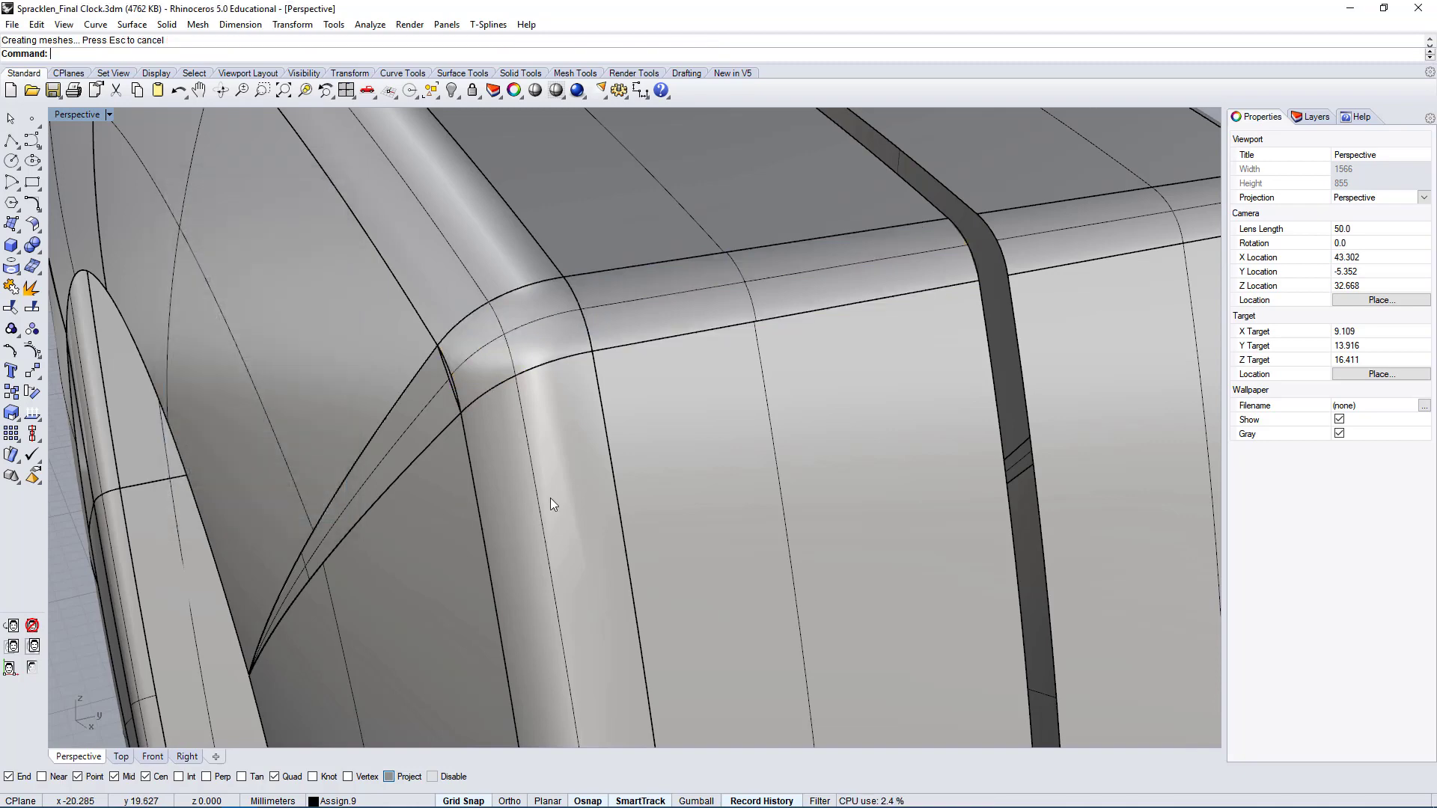
- Select the matched corner patch and examine its seams with the fillets and the narrow tapered surface beside it
right_click_drag(550, 496, 636, 502)
scroll(763, 389, "up", 2)
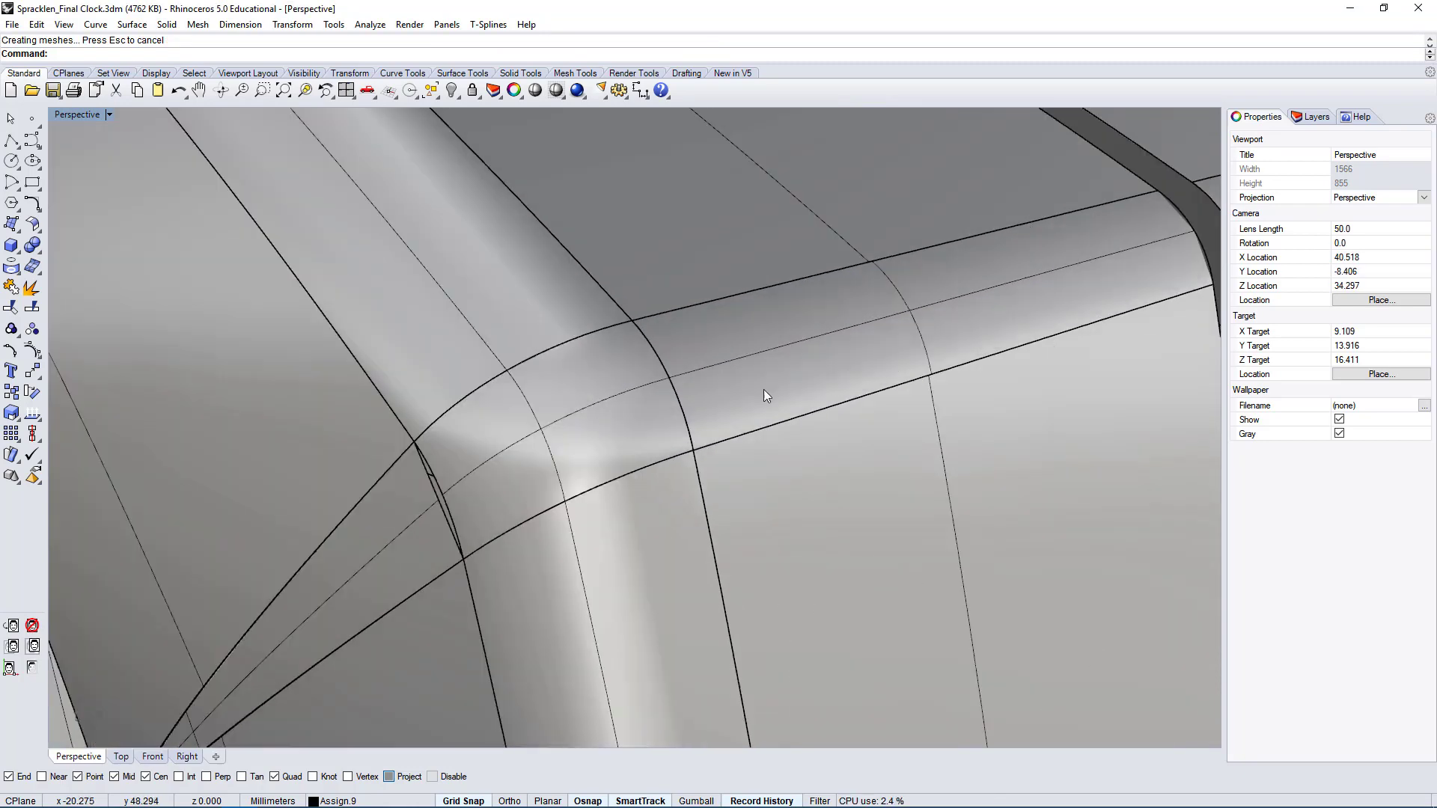
left_click(458, 482)
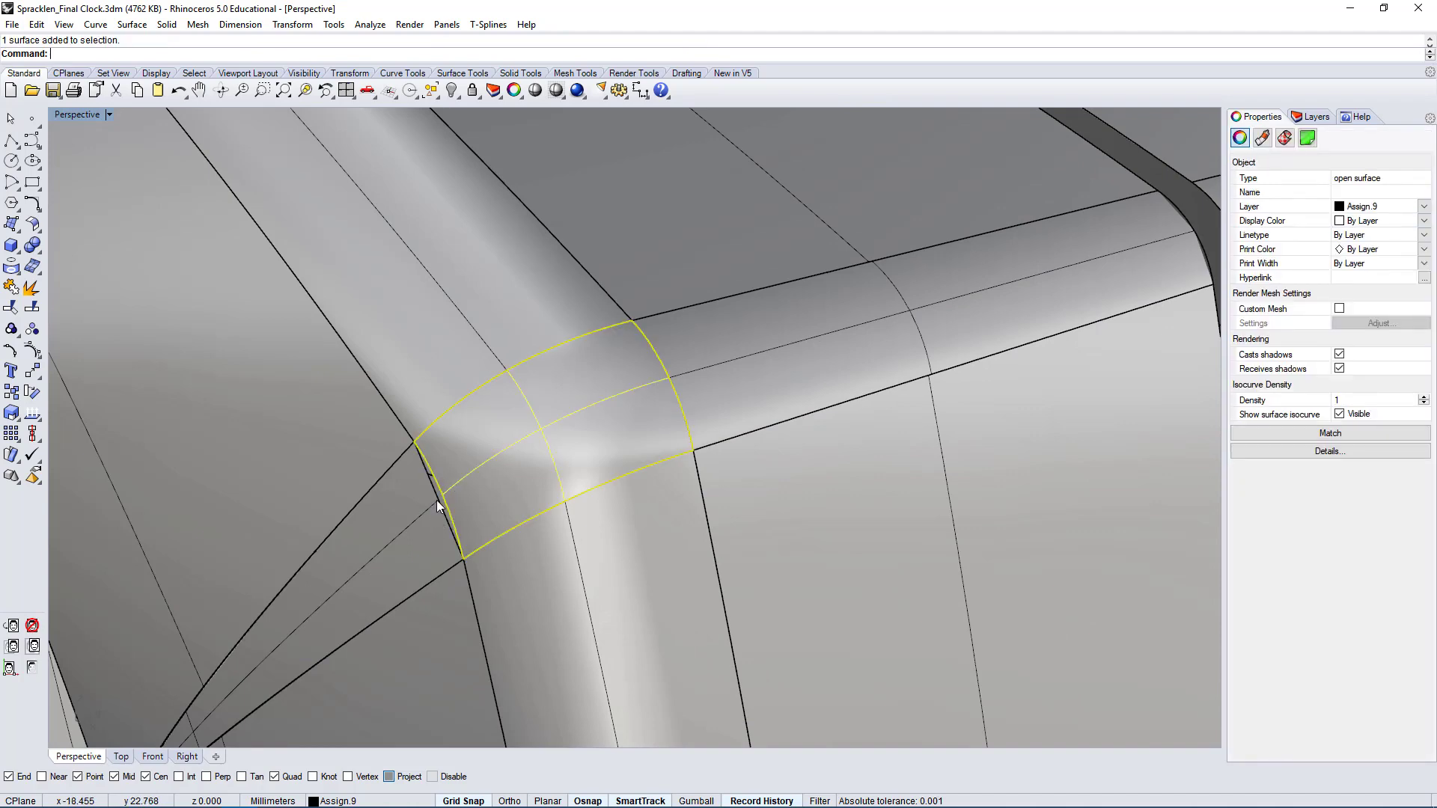
scroll(460, 476, "down", 8)
scroll(330, 594, "up", 4)
right_click_drag(531, 536, 546, 538)
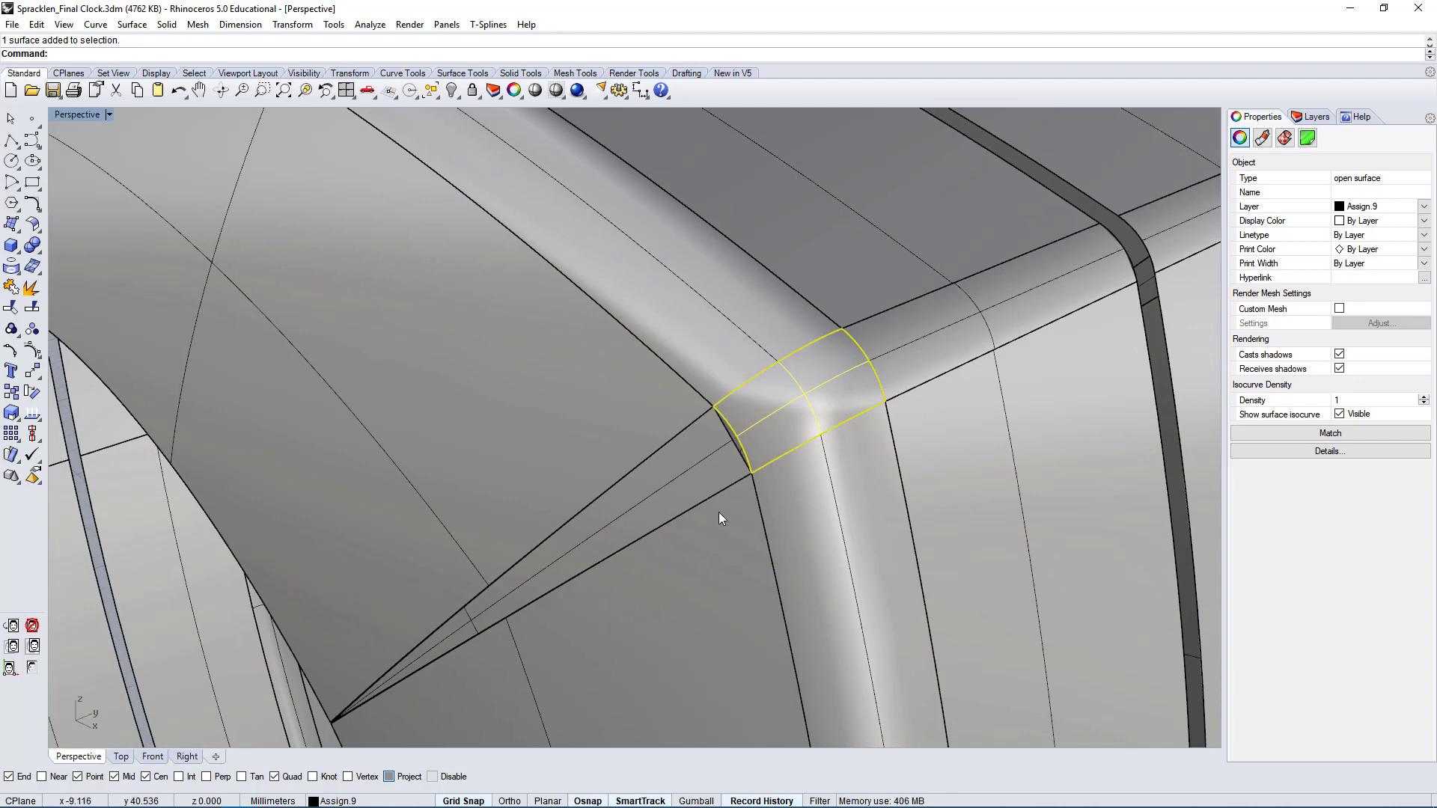
- Delete the narrow tapered surface running from the corner patch down to the rim of the circular opening
right_click_drag(718, 512, 748, 474)
scroll(449, 599, "up", 5)
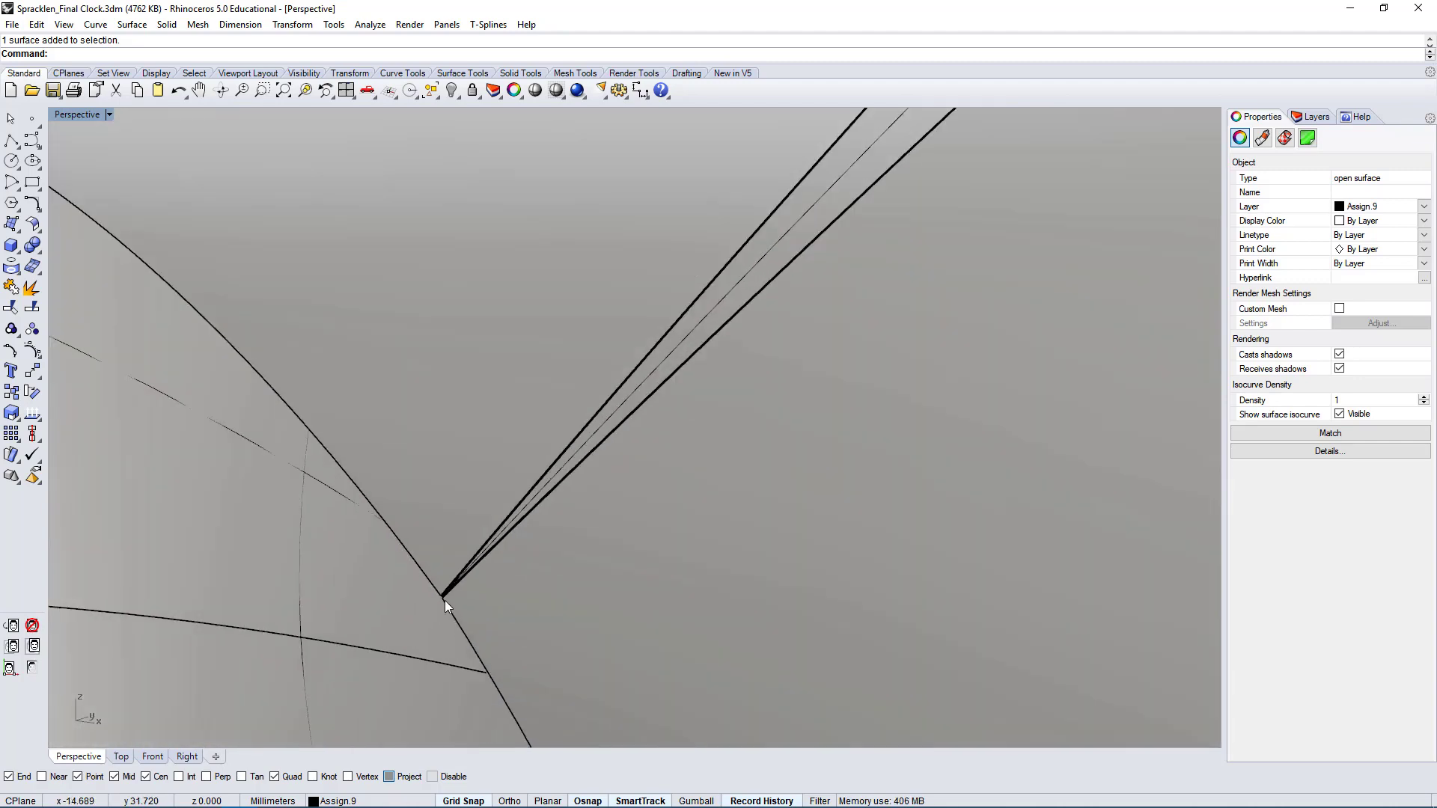
left_click(570, 458)
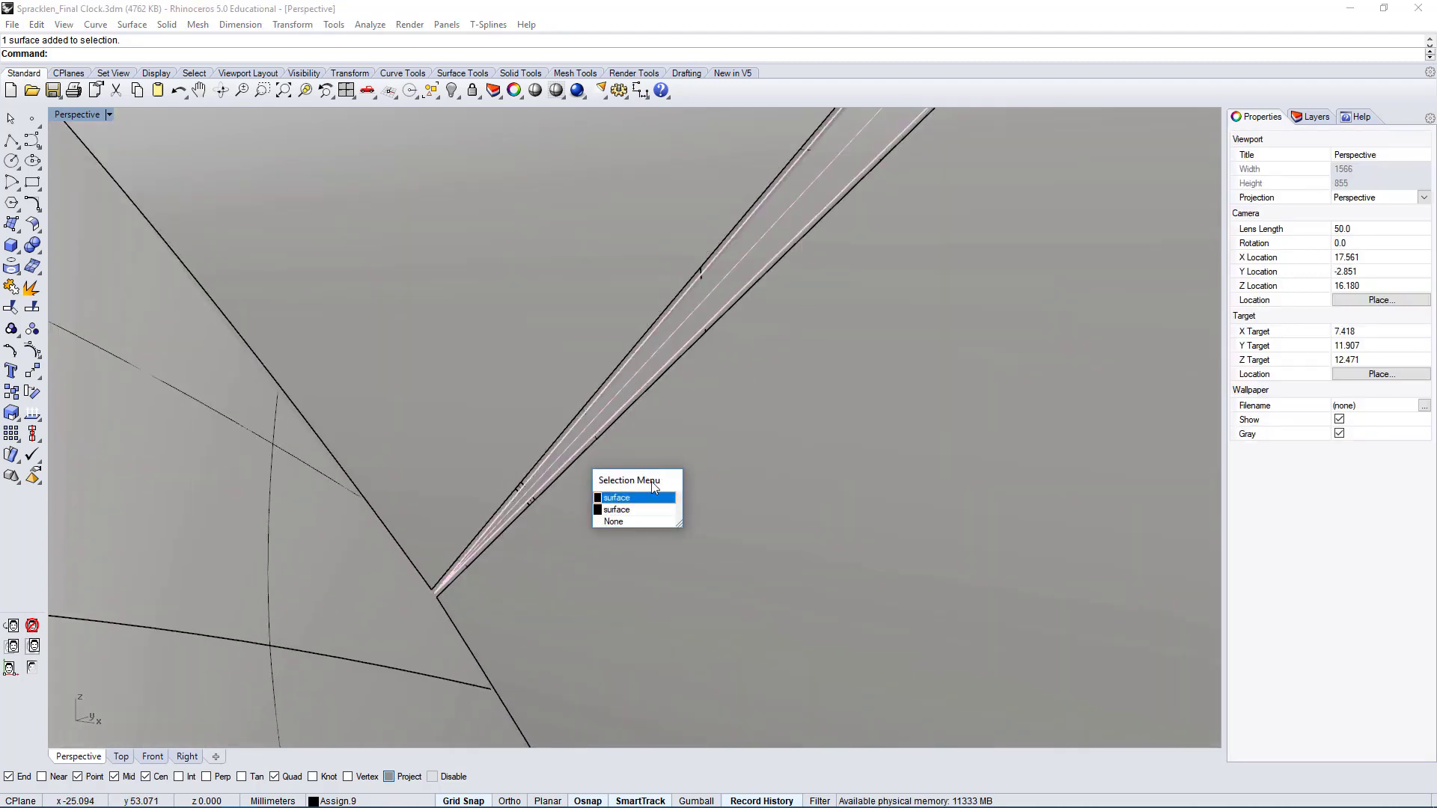
left_click(628, 498)
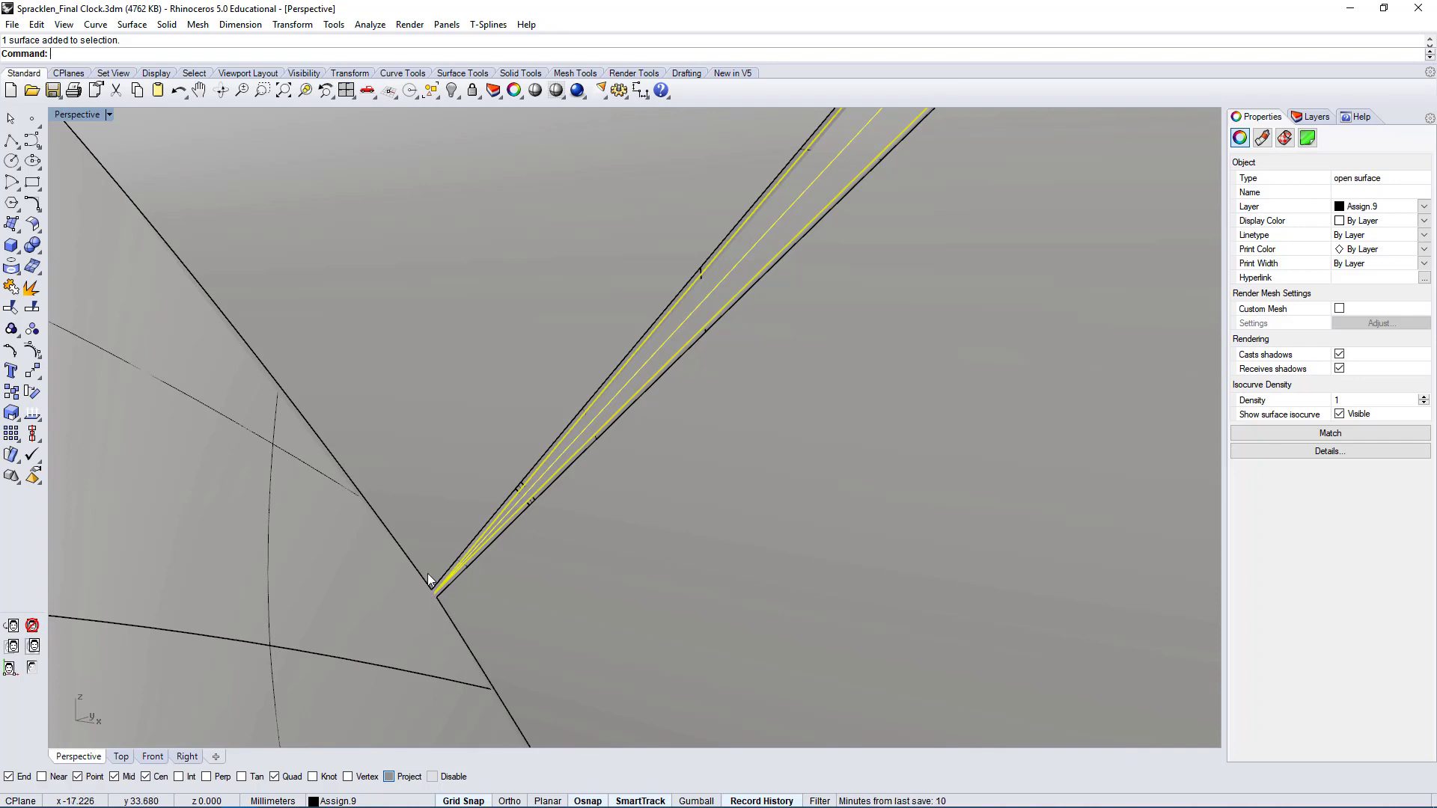
scroll(428, 573, "down", 5)
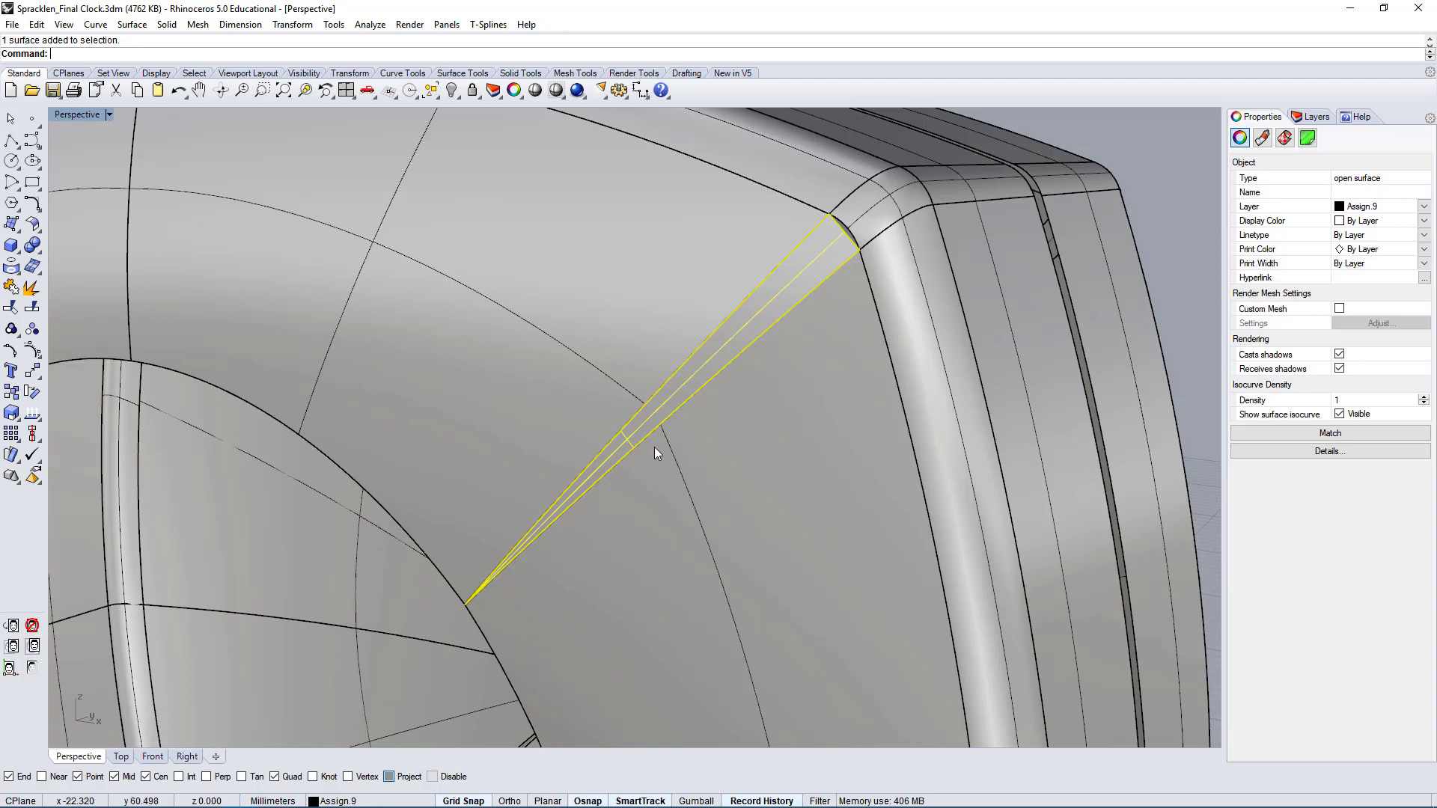
right_click_drag(597, 482, 555, 247)
key("Delete")
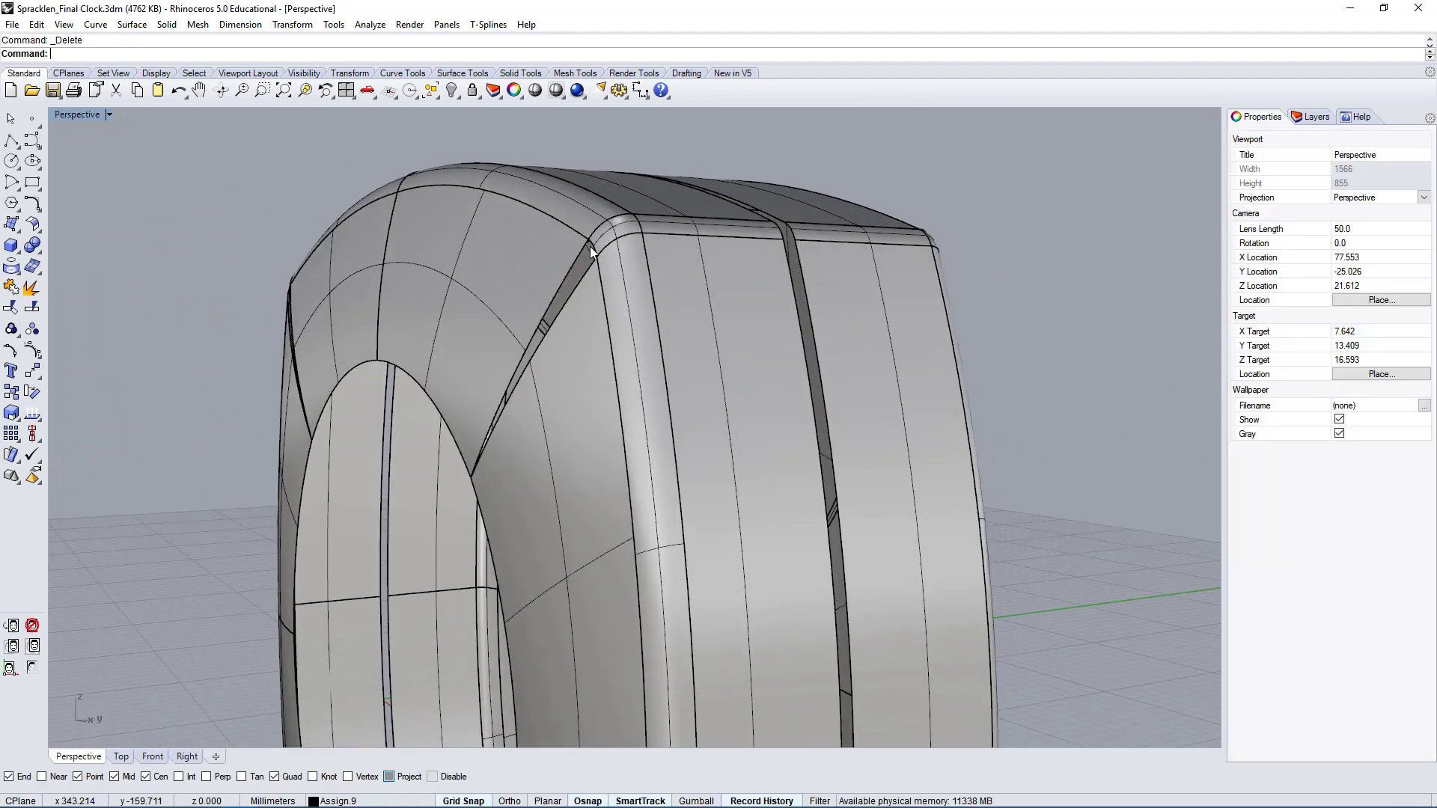
- Set the render mesh quality to Custom with a density of 1.0
scroll(645, 341, "down", 2)
scroll(557, 366, "up", 4)
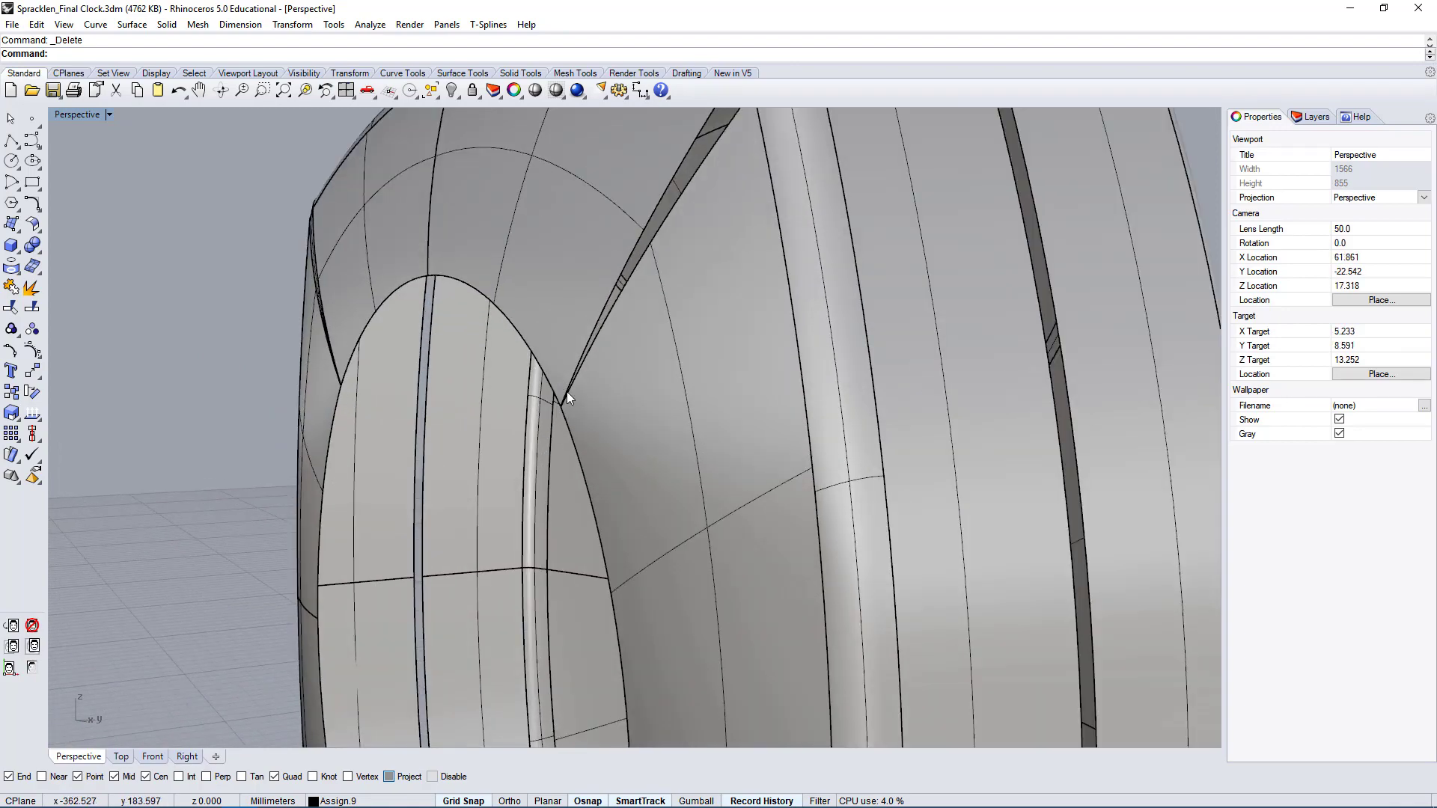
scroll(550, 389, "up", 6)
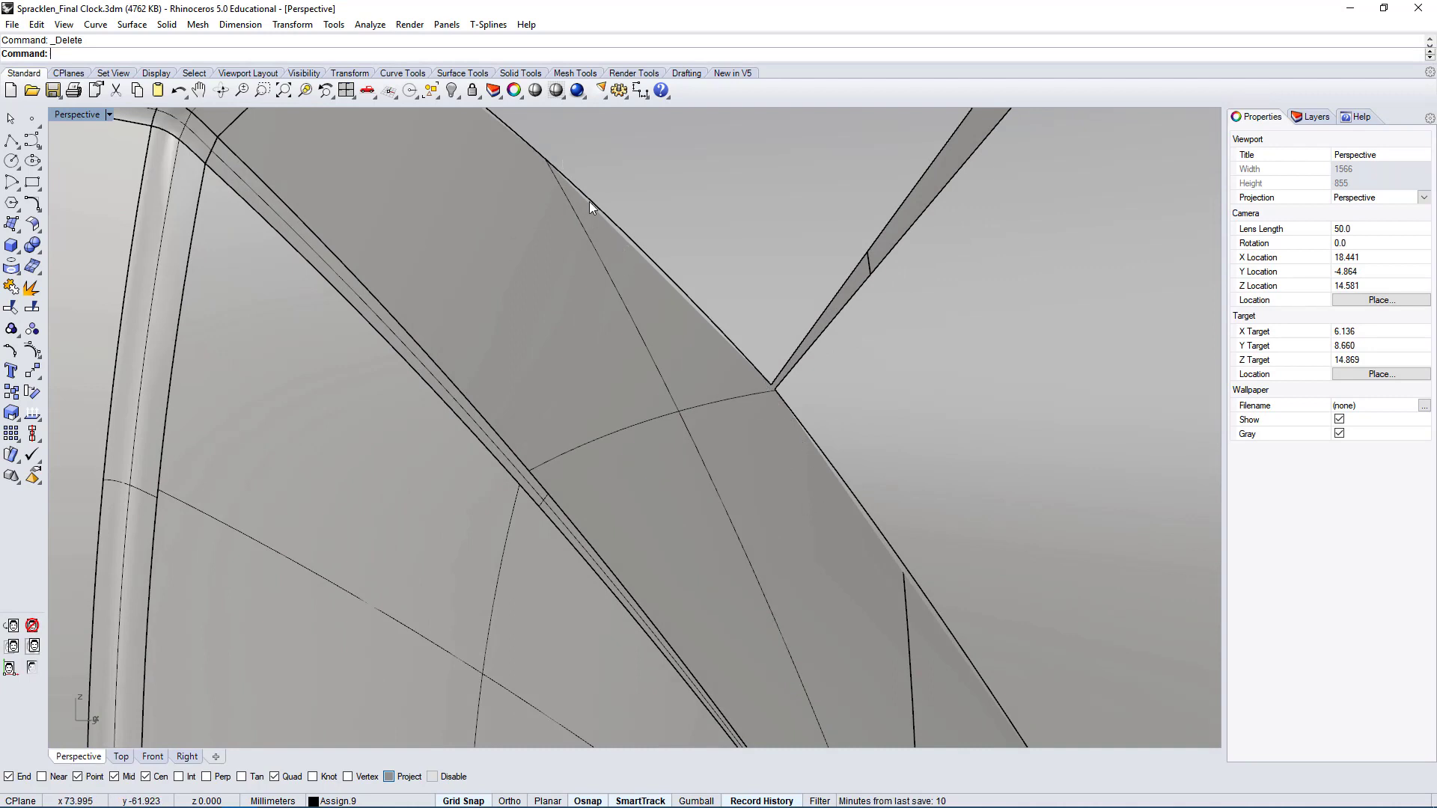
left_click(621, 91)
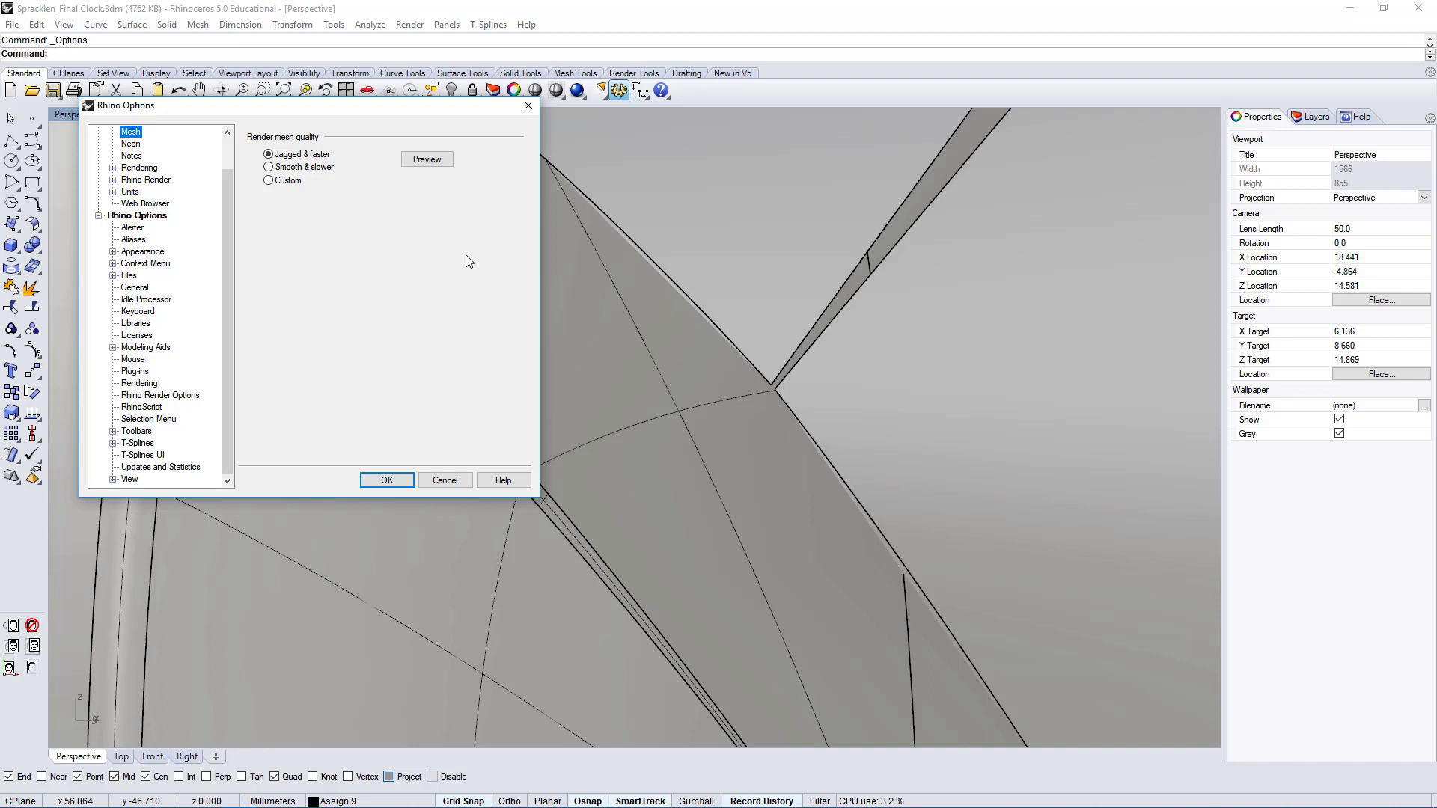
left_click(272, 181)
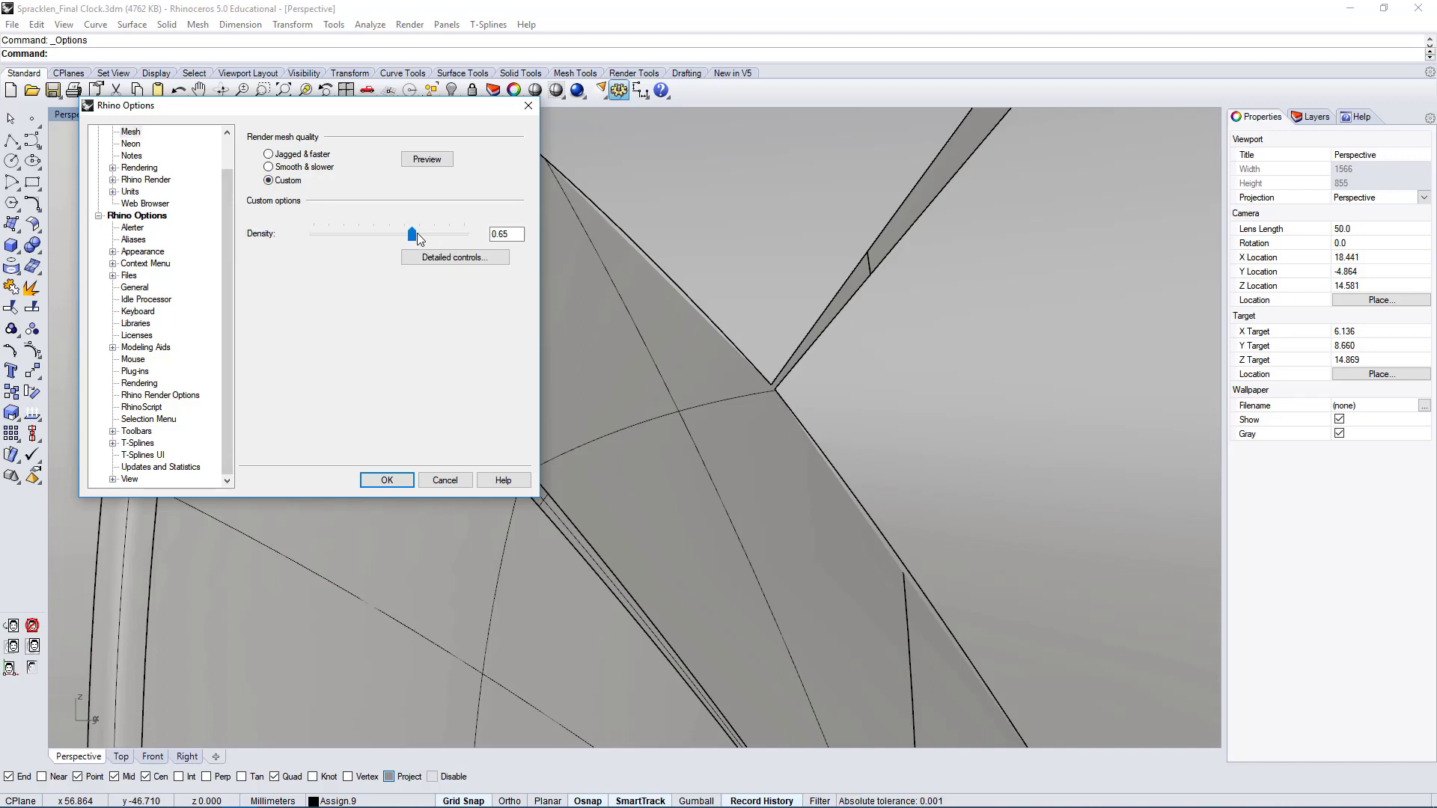
left_click_drag(413, 233, 522, 234)
left_click(521, 234)
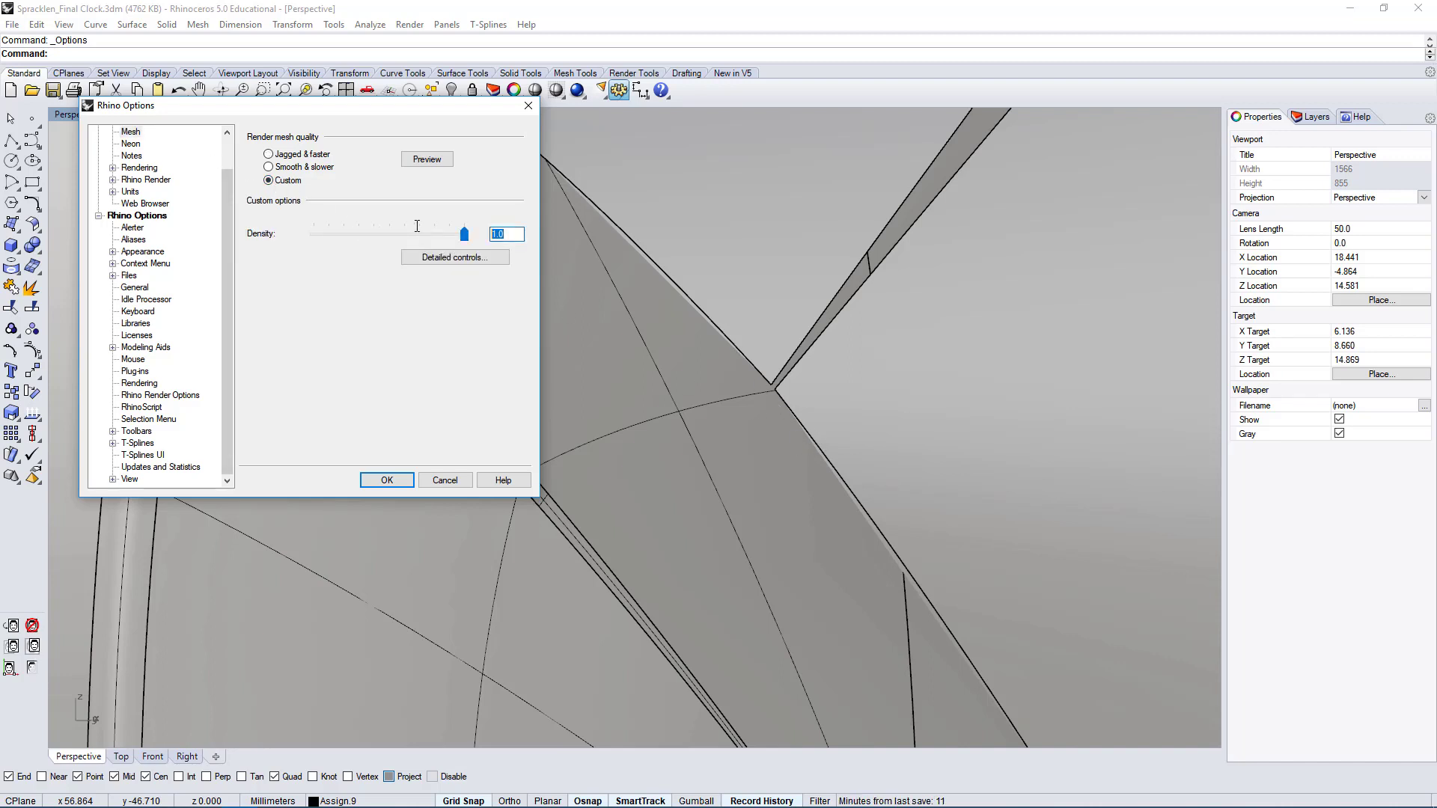
left_click(387, 479)
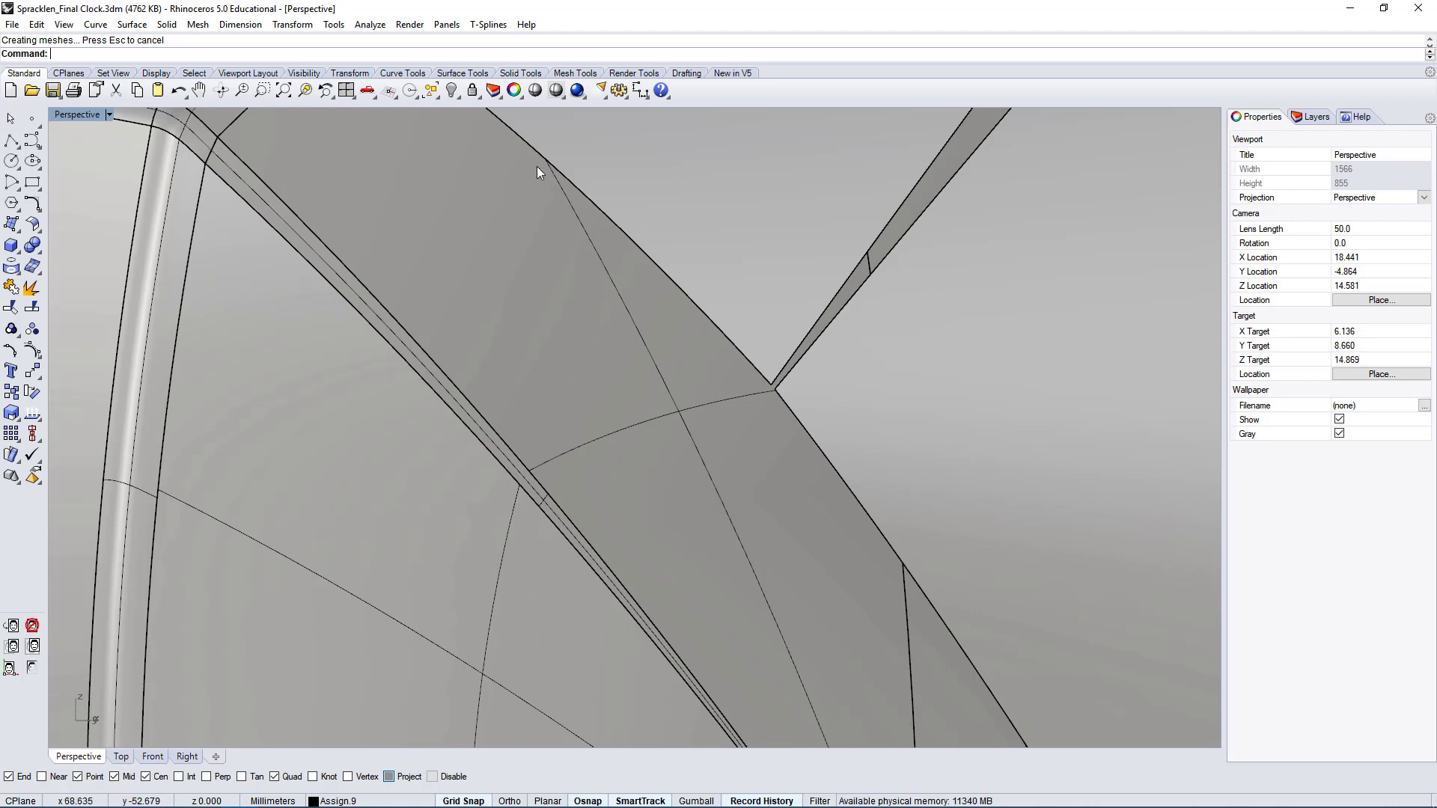
- Examine the rim of the circular opening where the tip of the tapered gap meets it
right_click_drag(784, 443, 431, 313)
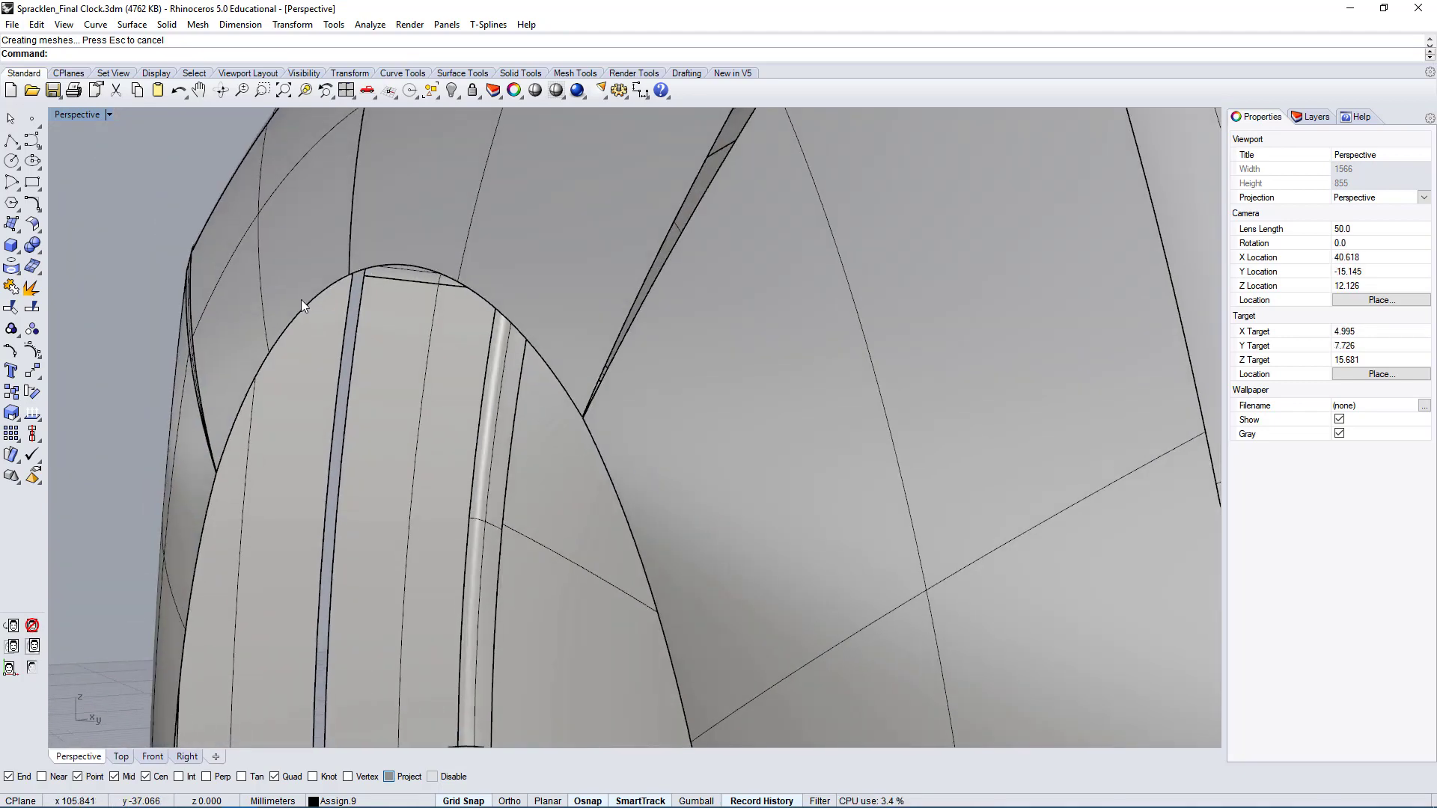
right_click_drag(599, 454, 377, 342)
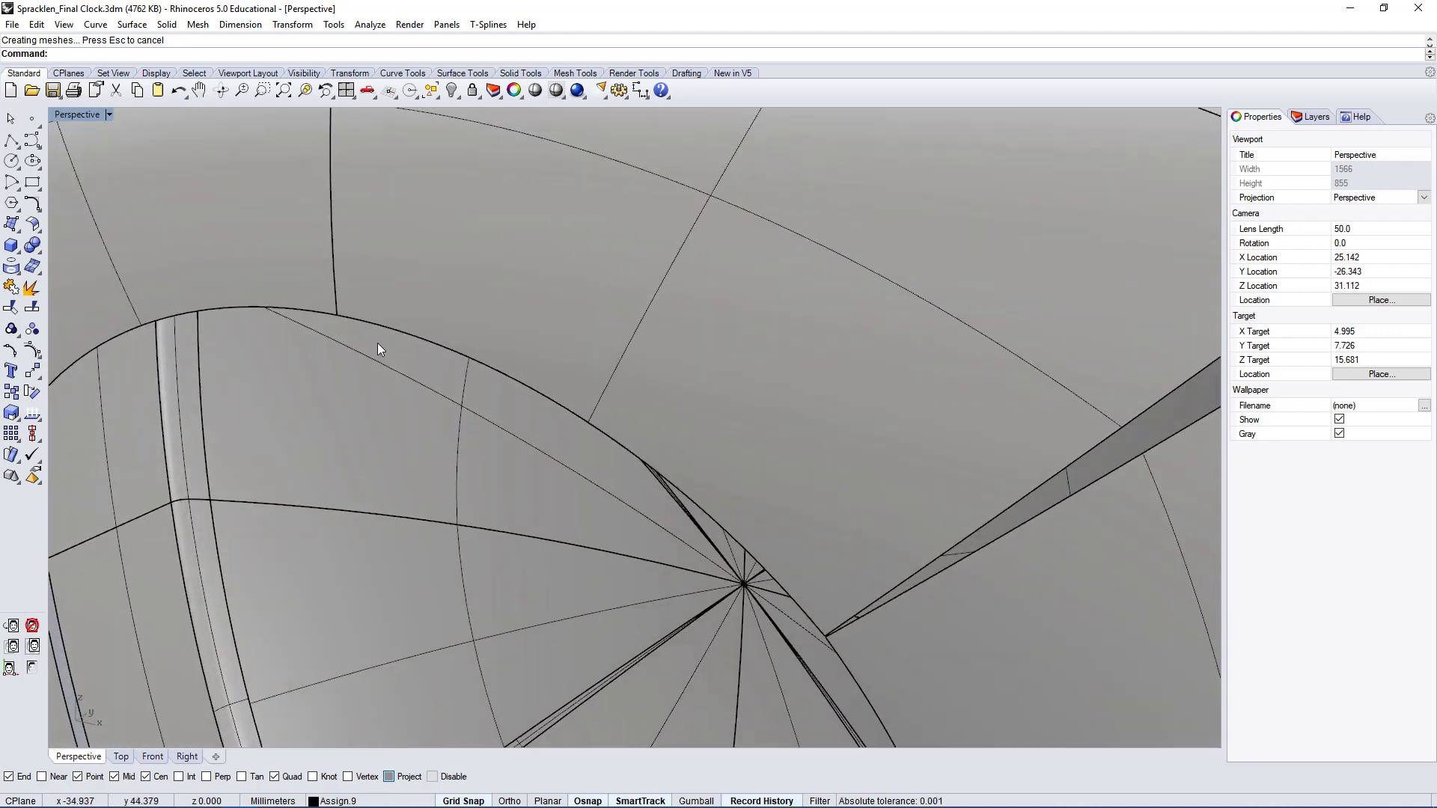
right_click_drag(753, 586, 740, 456)
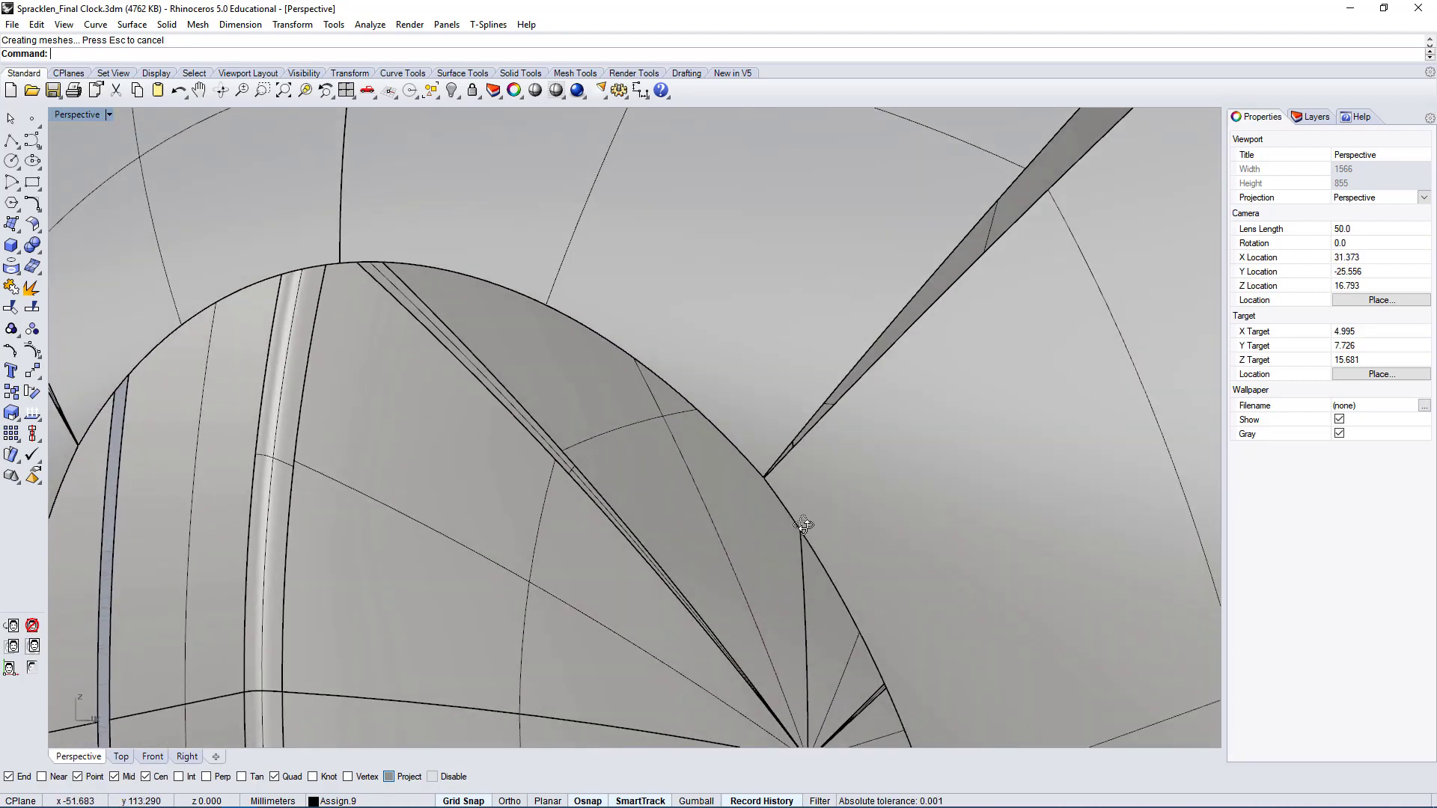
scroll(803, 525, "up", 4)
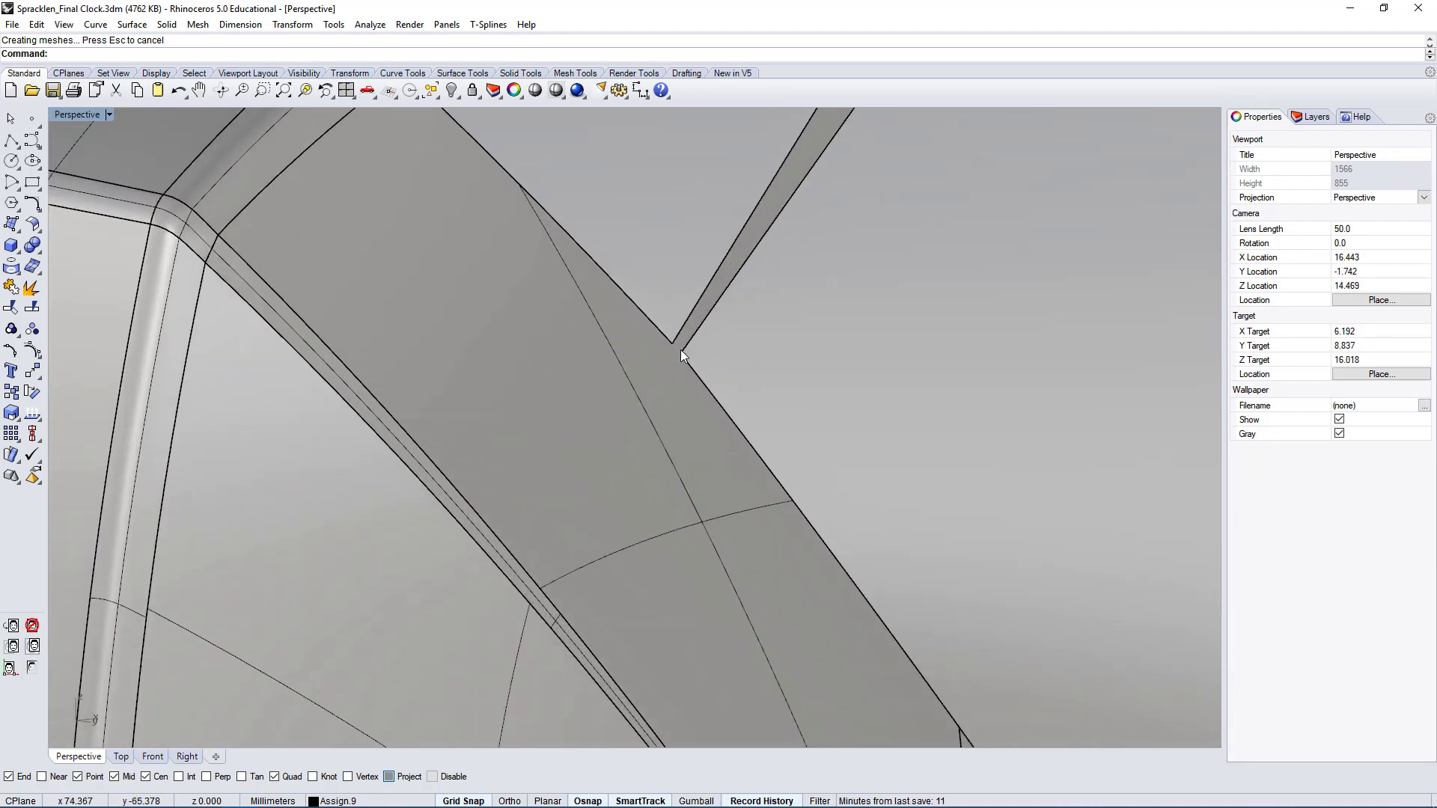
scroll(777, 441, "down", 12)
right_click_drag(775, 442, 729, 484)
scroll(572, 241, "down", 7)
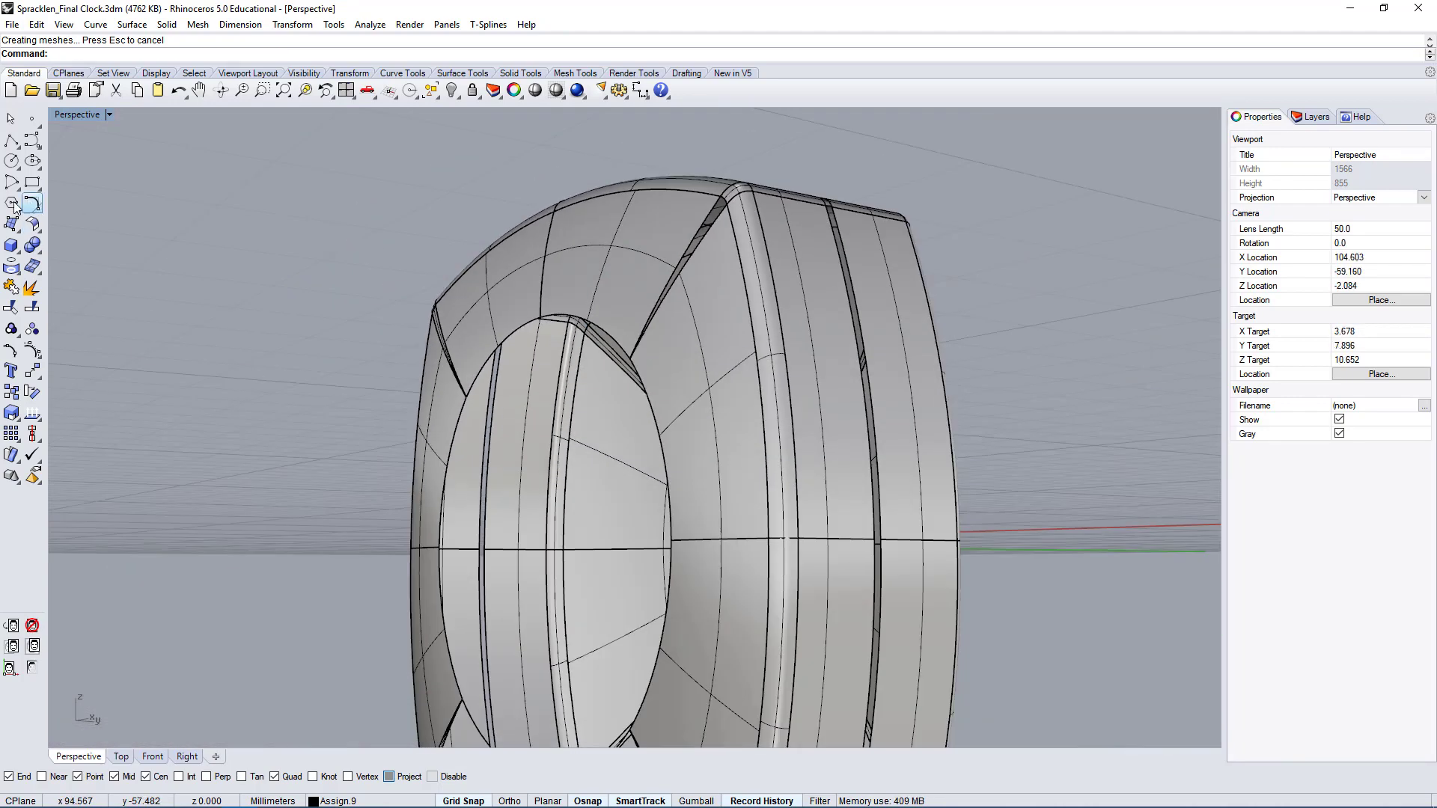
- Draw a vertical circle about 41.24 mm in diameter, centred at the origin and reaching the uppermost point of the opening's rim
left_click(12, 162)
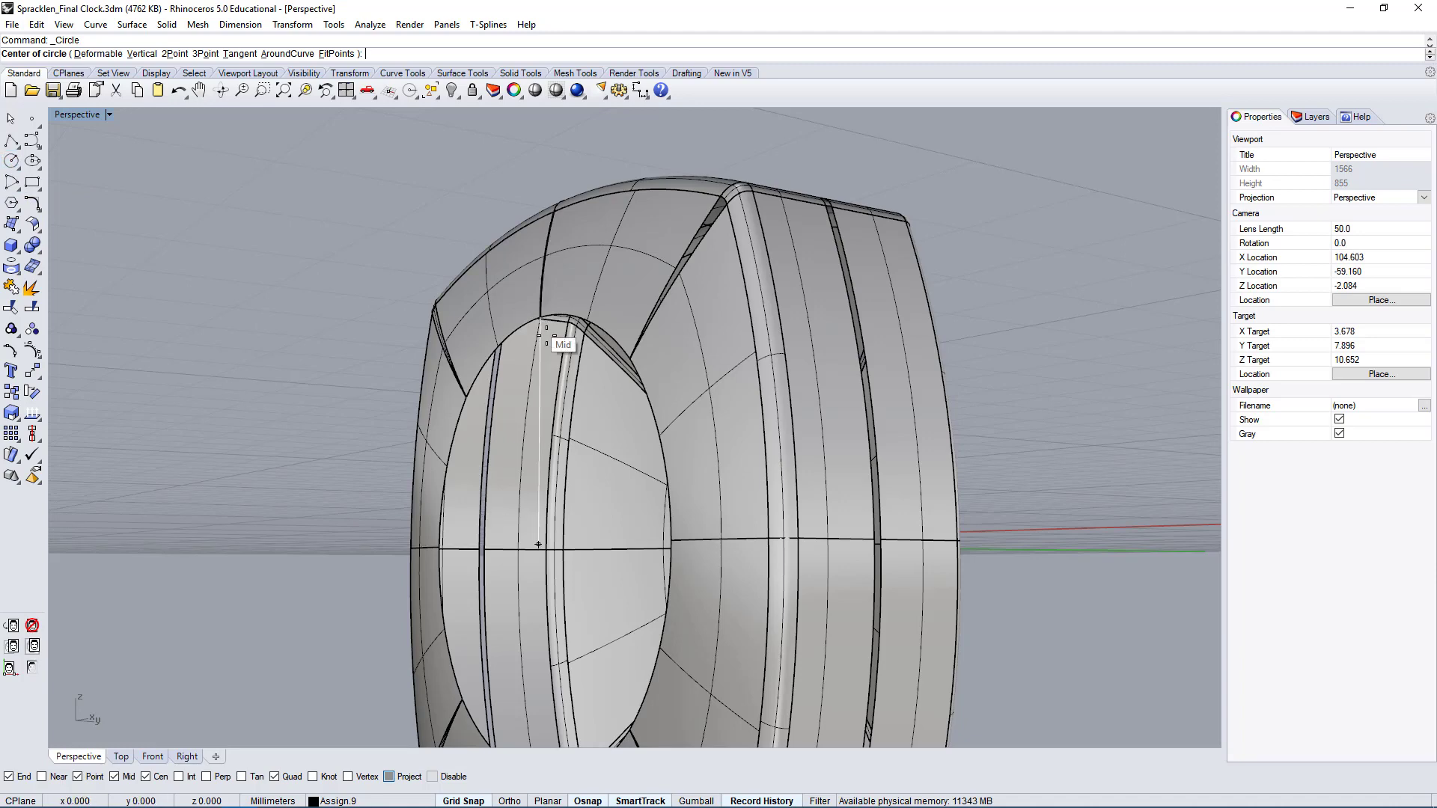
scroll(554, 334, "up", 5)
left_click(499, 320)
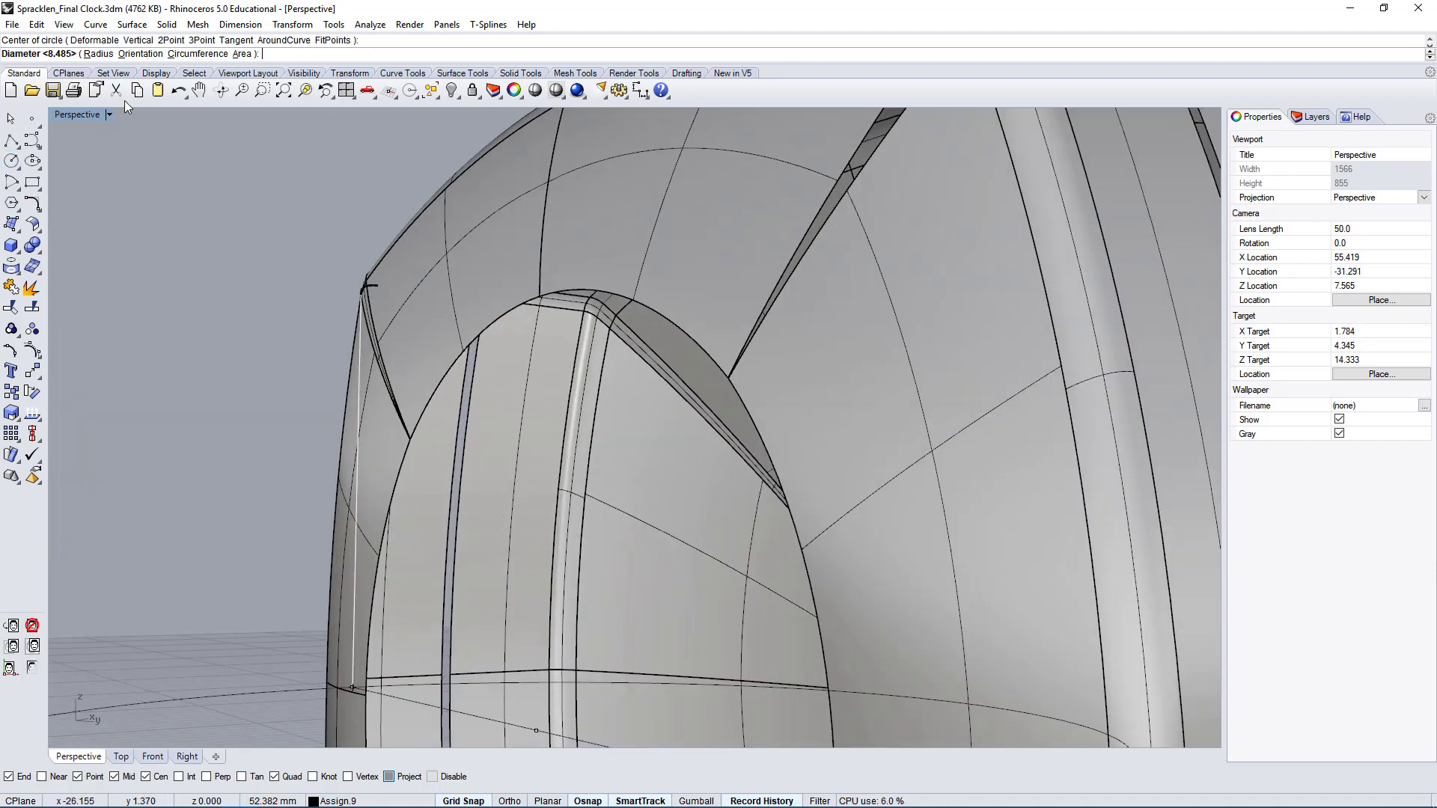
double_click(77, 115)
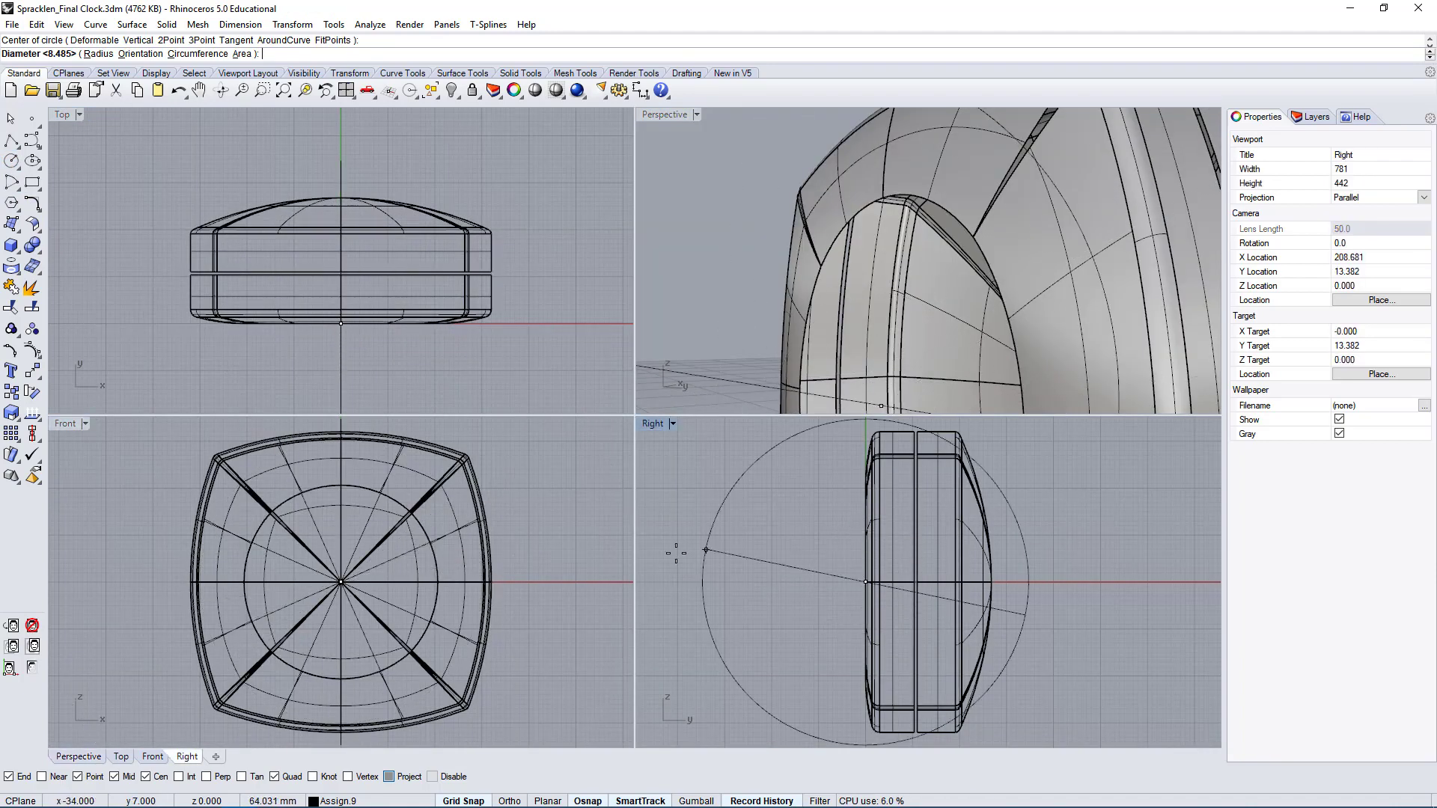
scroll(321, 481, "up", 4)
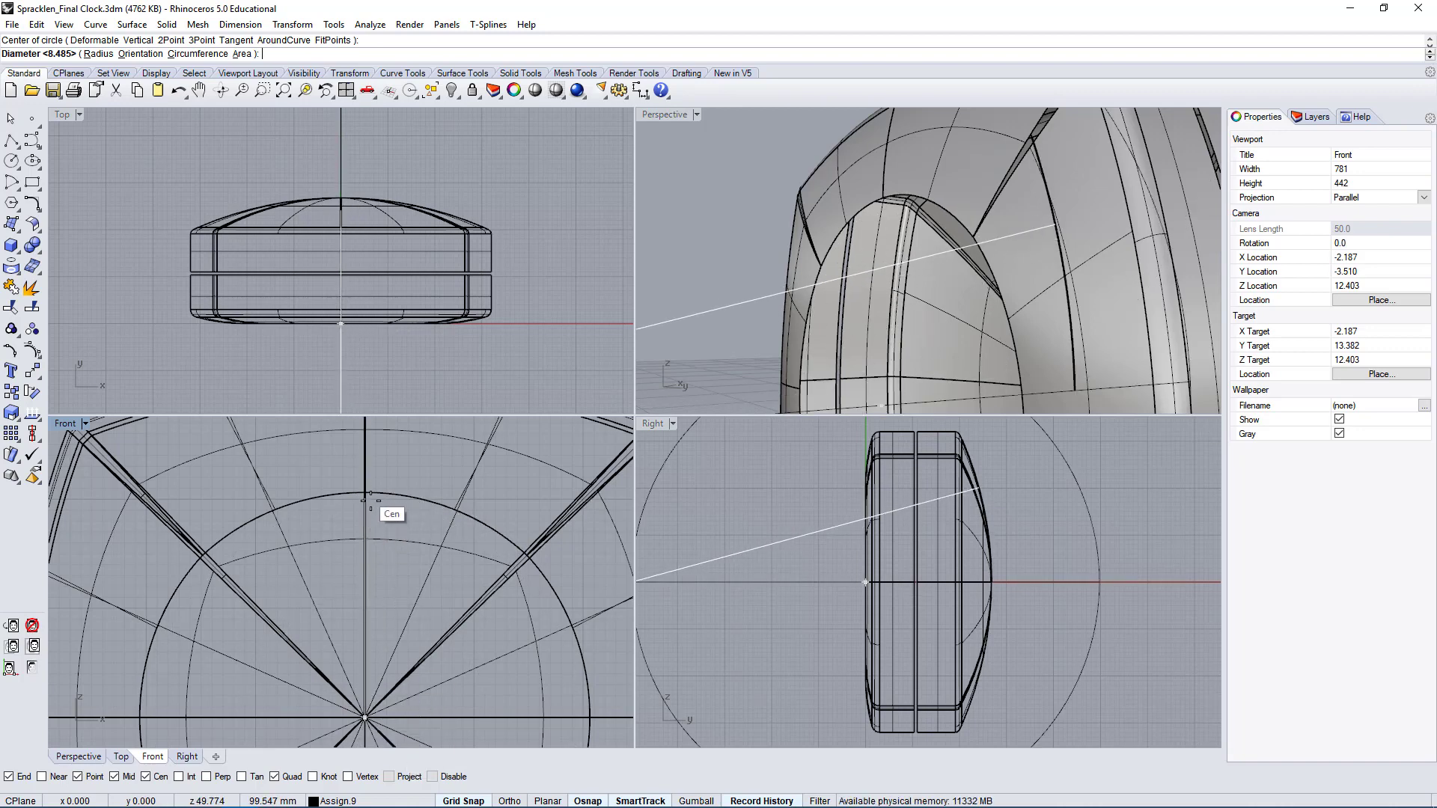
scroll(866, 196, "down", 5)
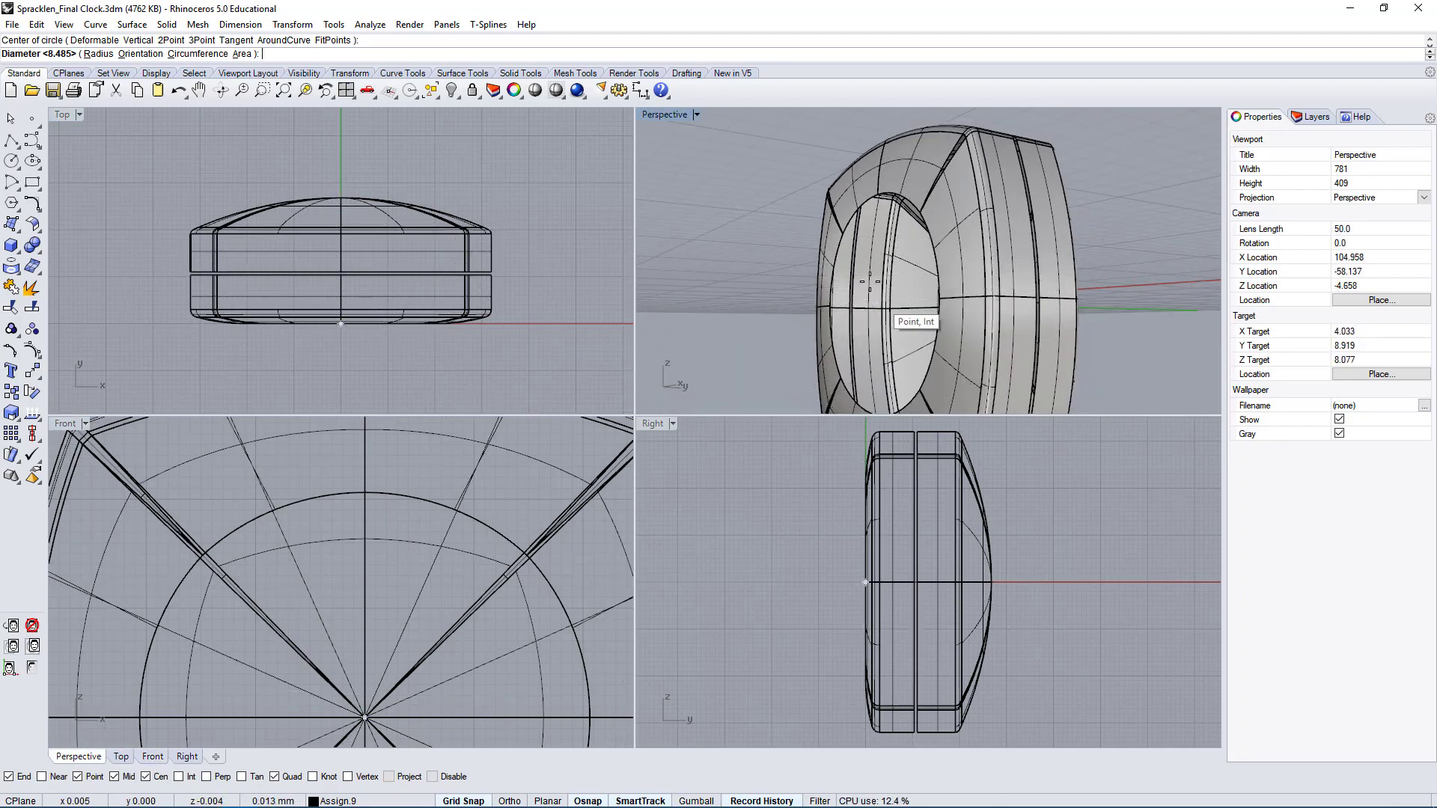
right_click_drag(854, 252, 870, 258)
scroll(879, 306, "up", 4)
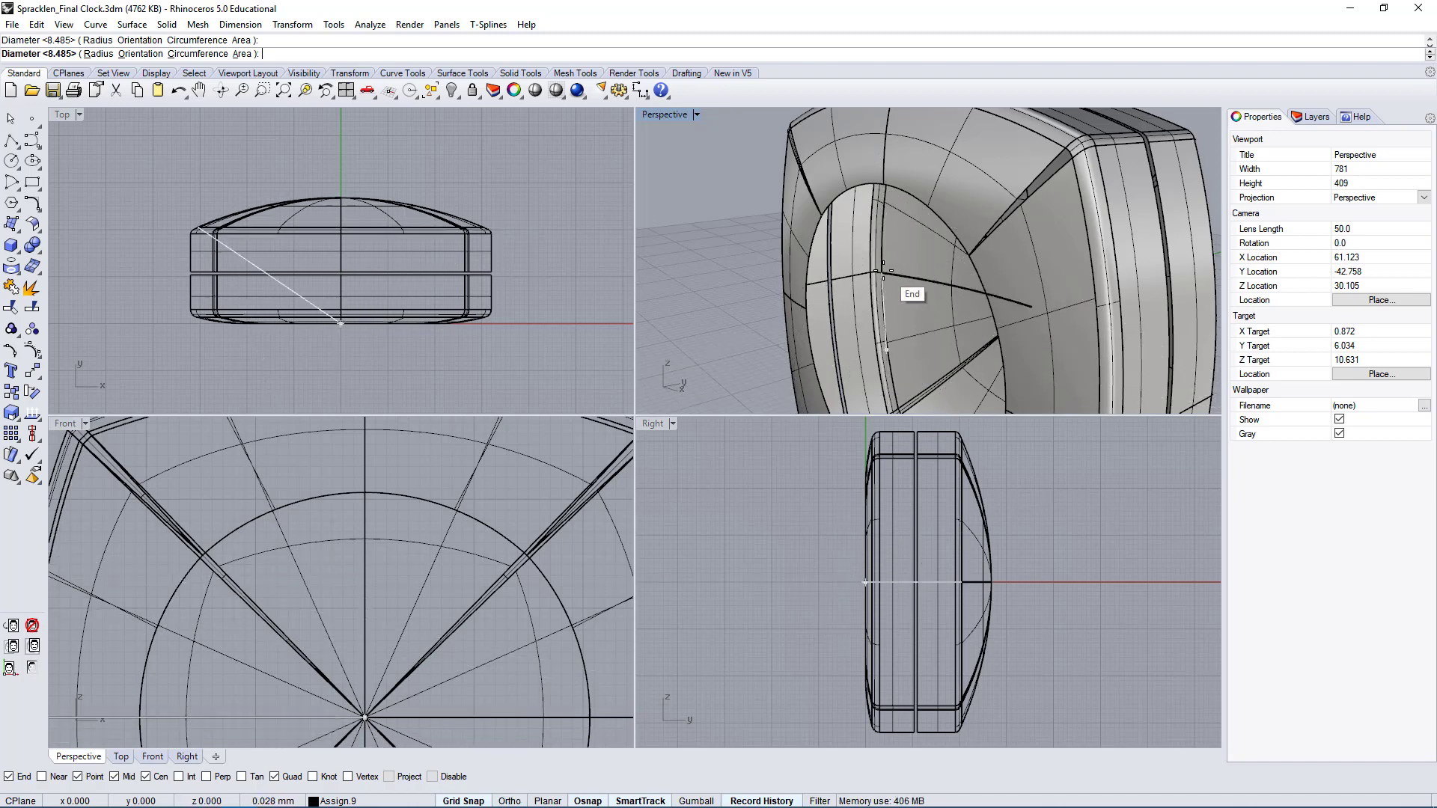
right_click_drag(909, 292, 800, 238)
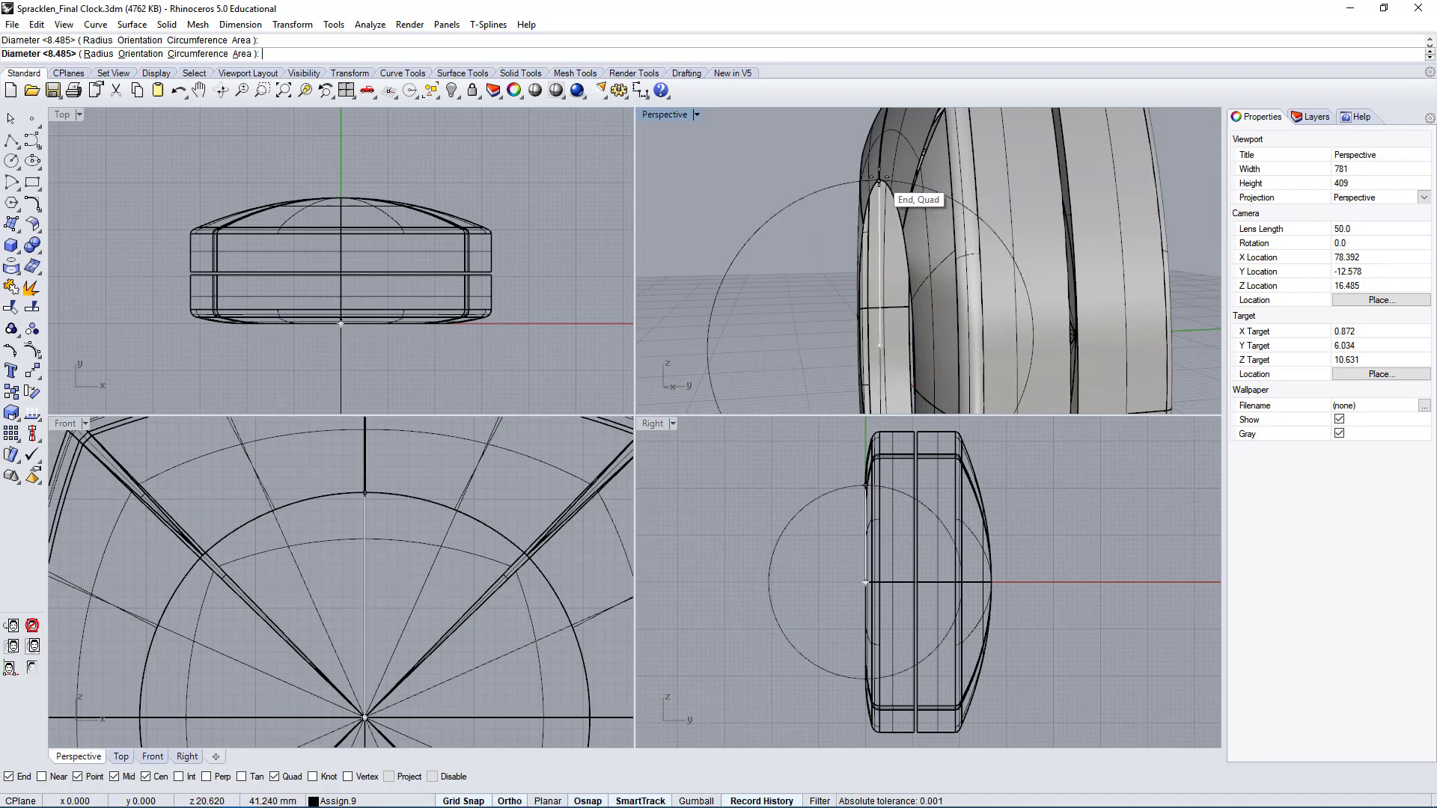
key("F8")
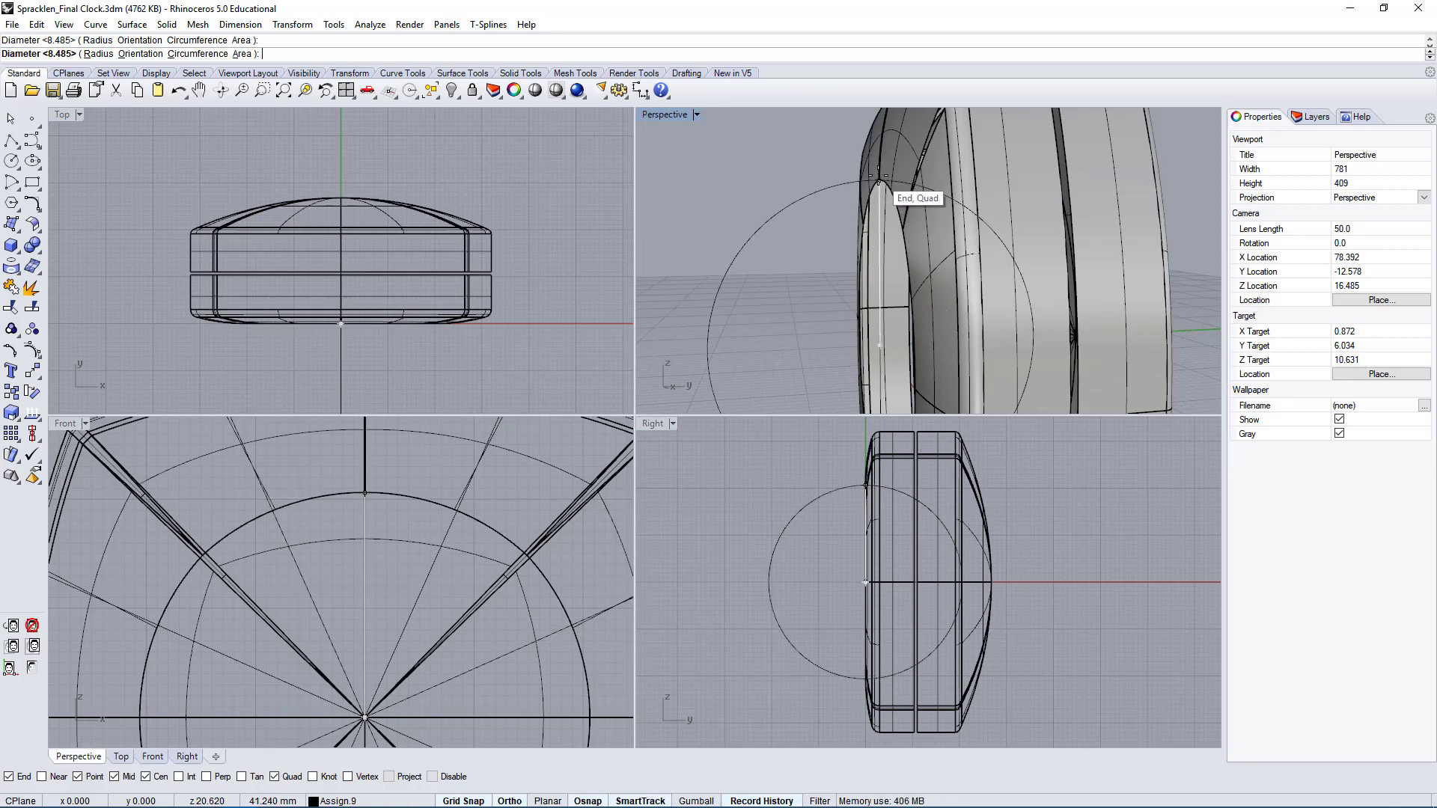
left_click(878, 176)
right_click_drag(881, 186, 799, 213)
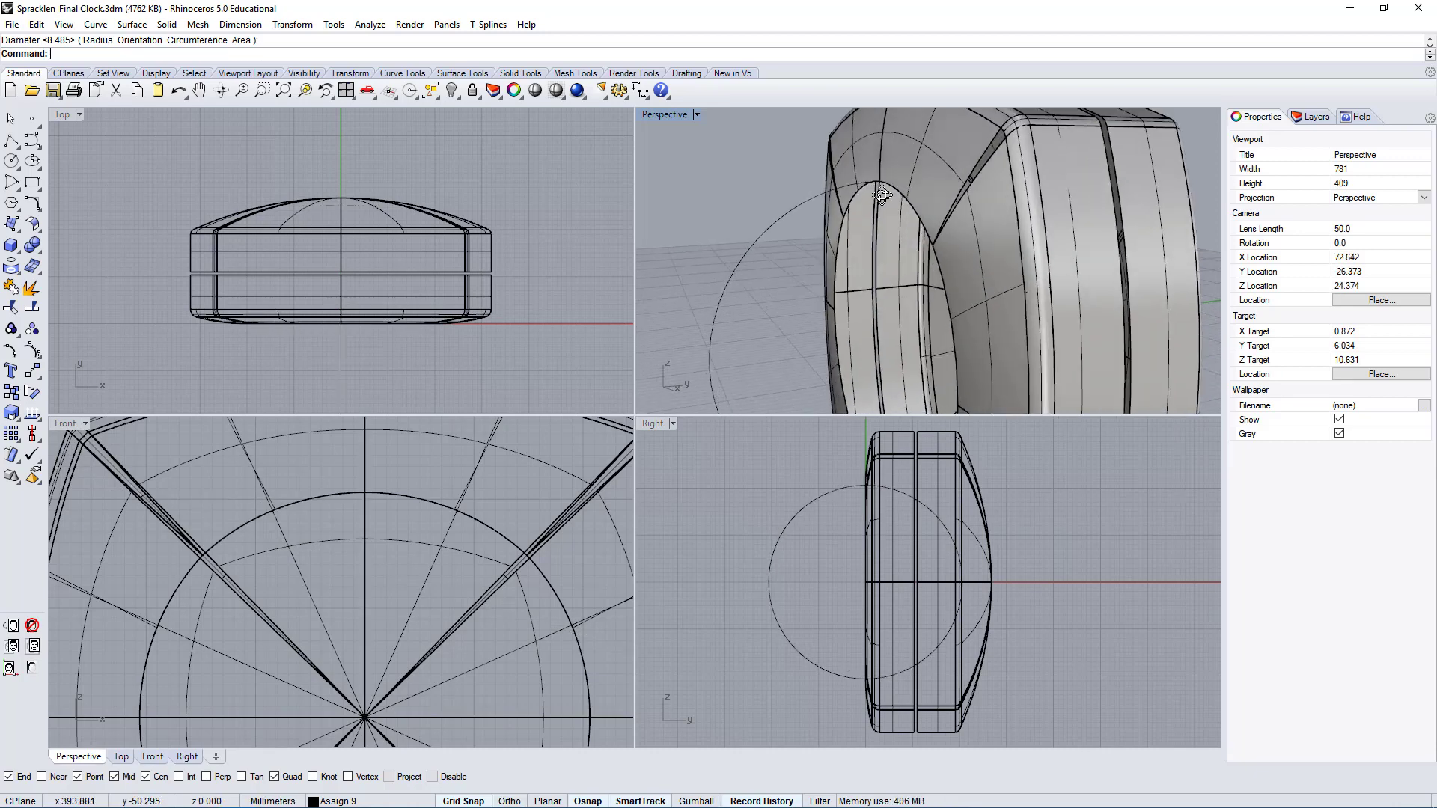
- Select the new circle and turn off the Point, Cen and Quad object snaps
left_click(815, 196)
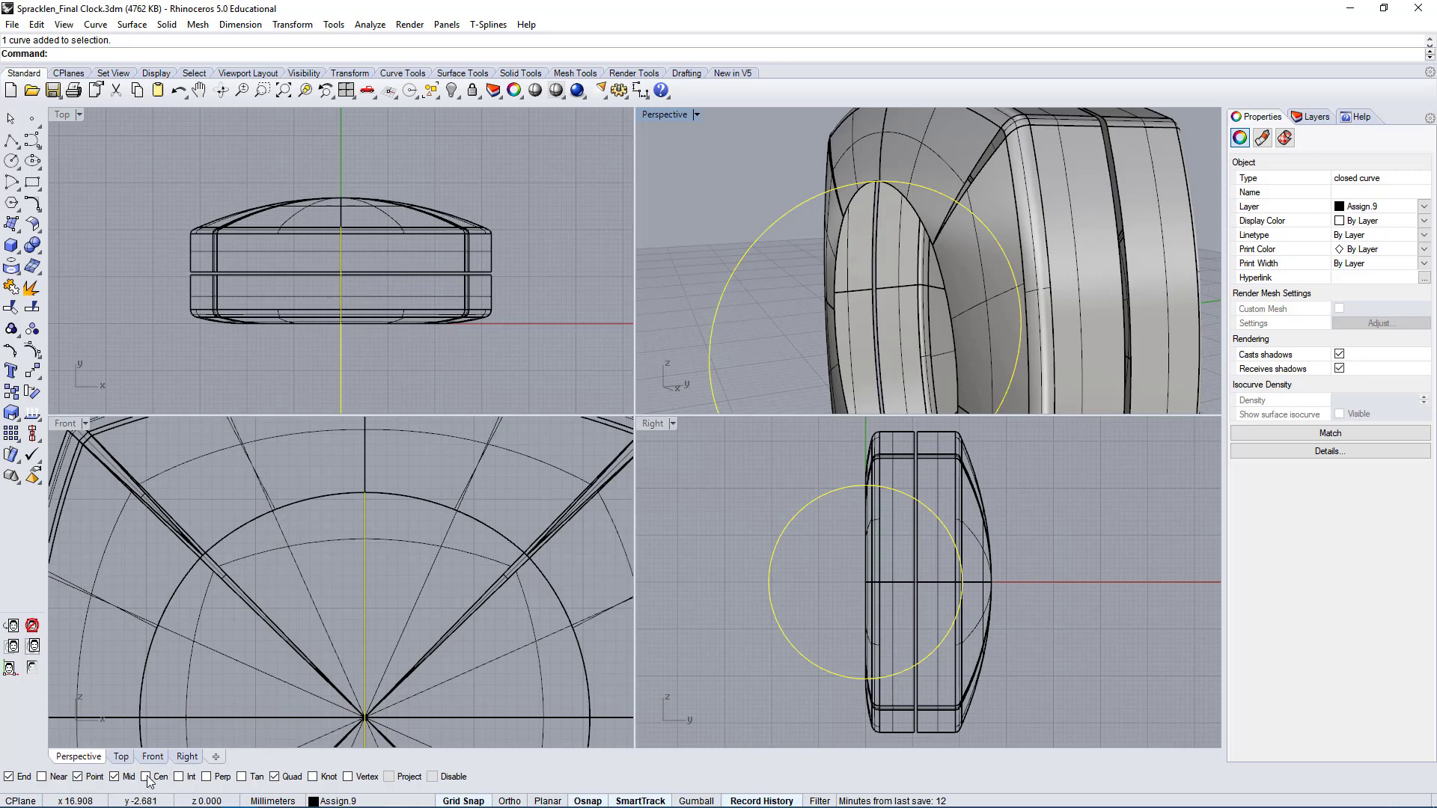
left_click(275, 777)
right_click_drag(762, 326, 1118, 227)
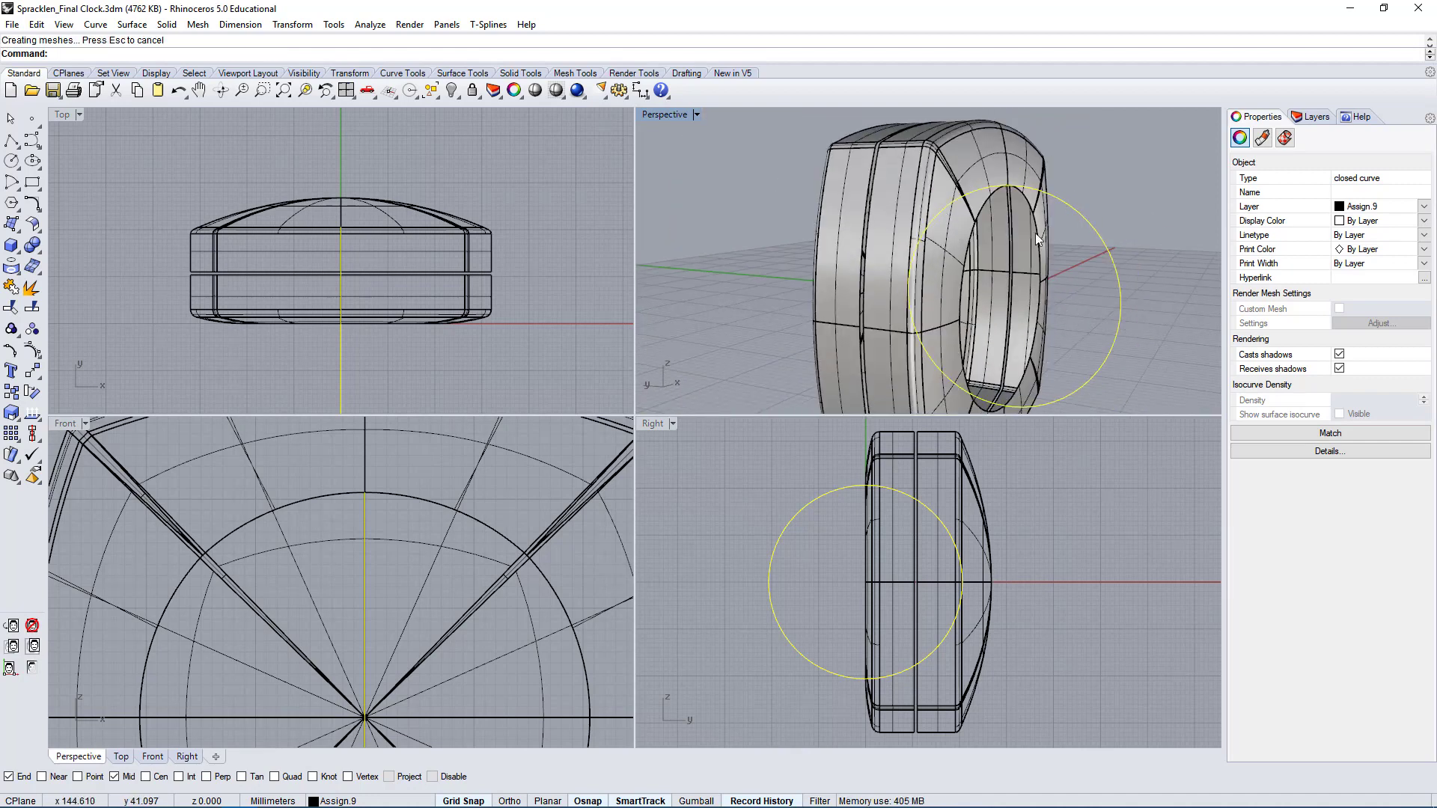
- Rotate the circle about its centre, with the Cen snap and Ortho on, so it lies parallel to the body's front opening
type("Rotate")
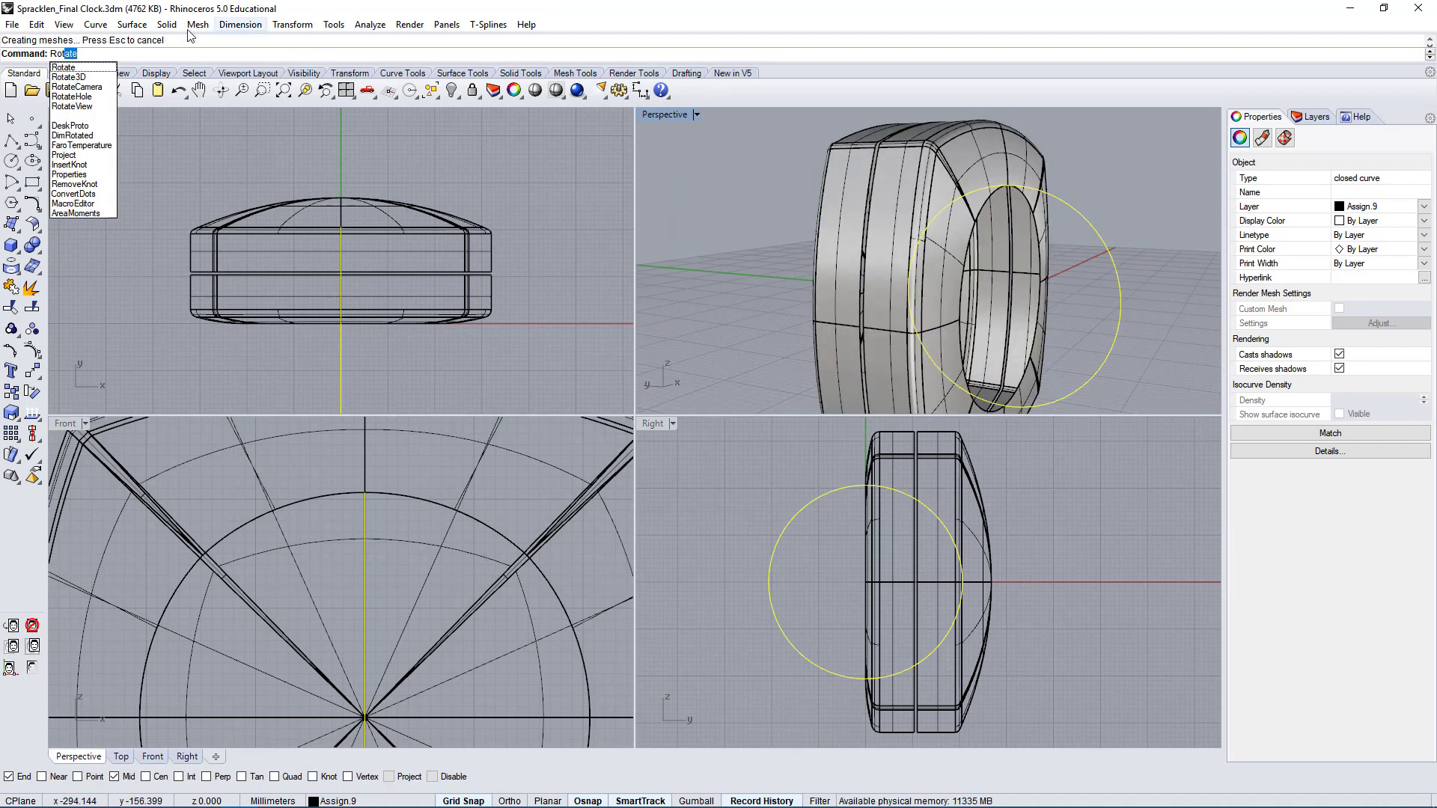
left_click(292, 24)
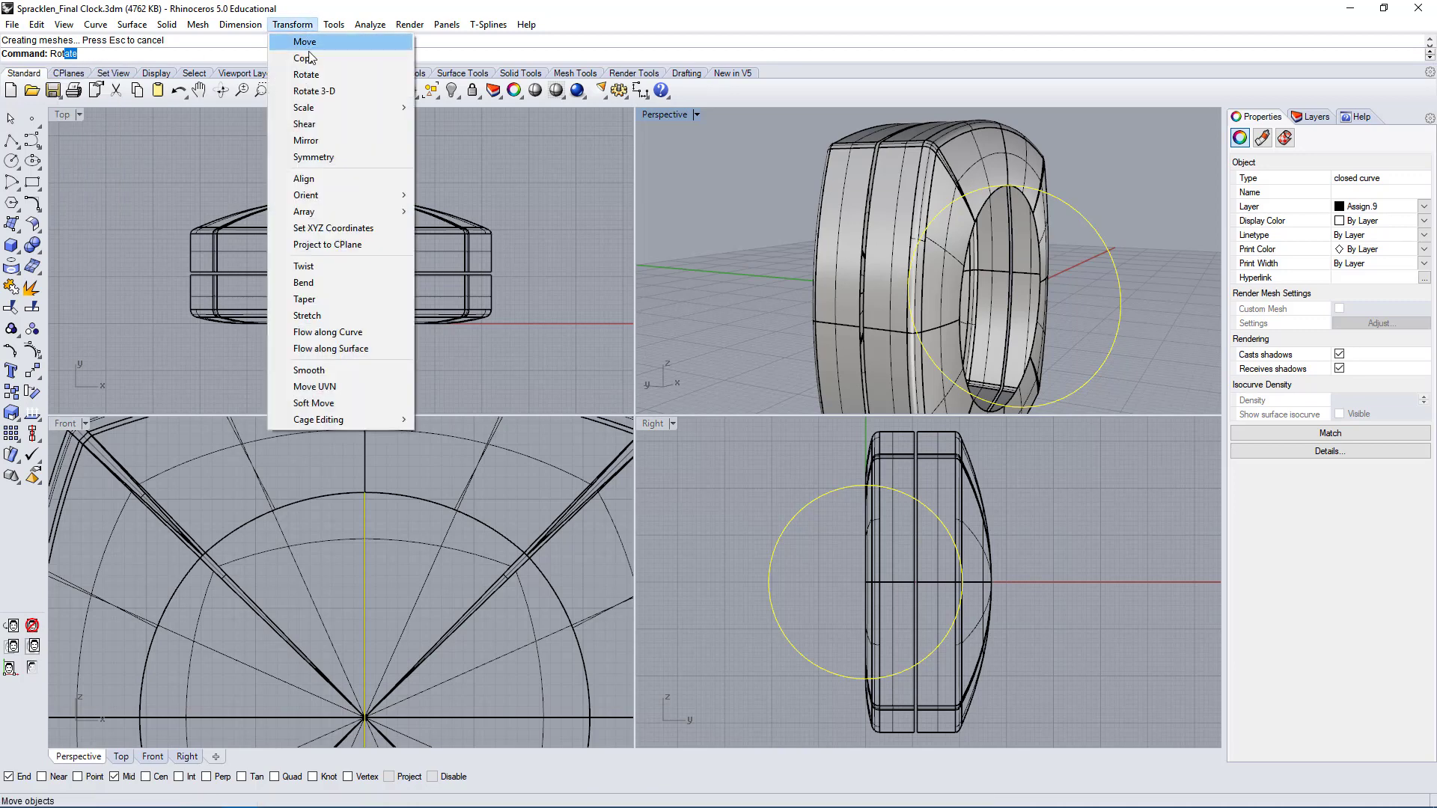
left_click(307, 75)
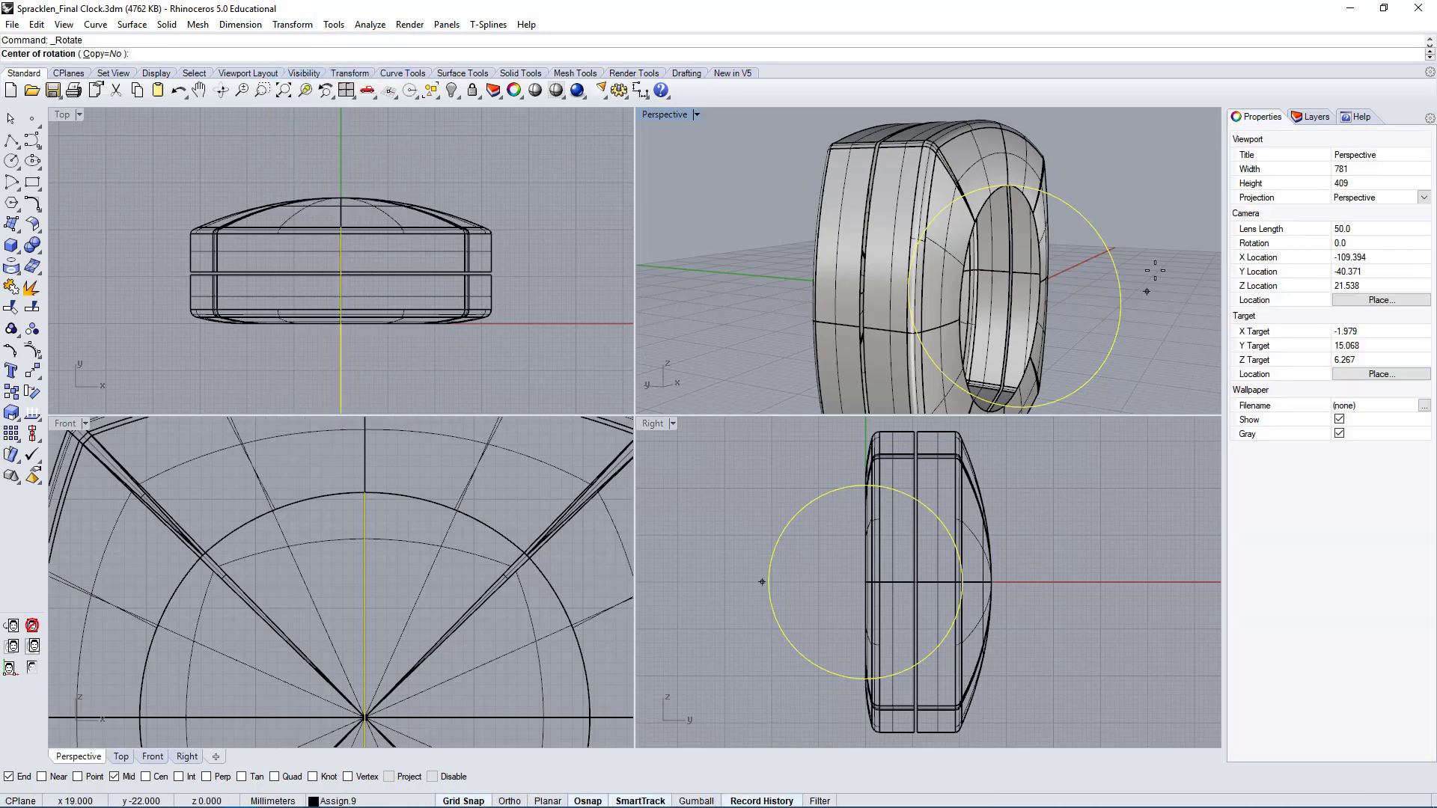
left_click(152, 779)
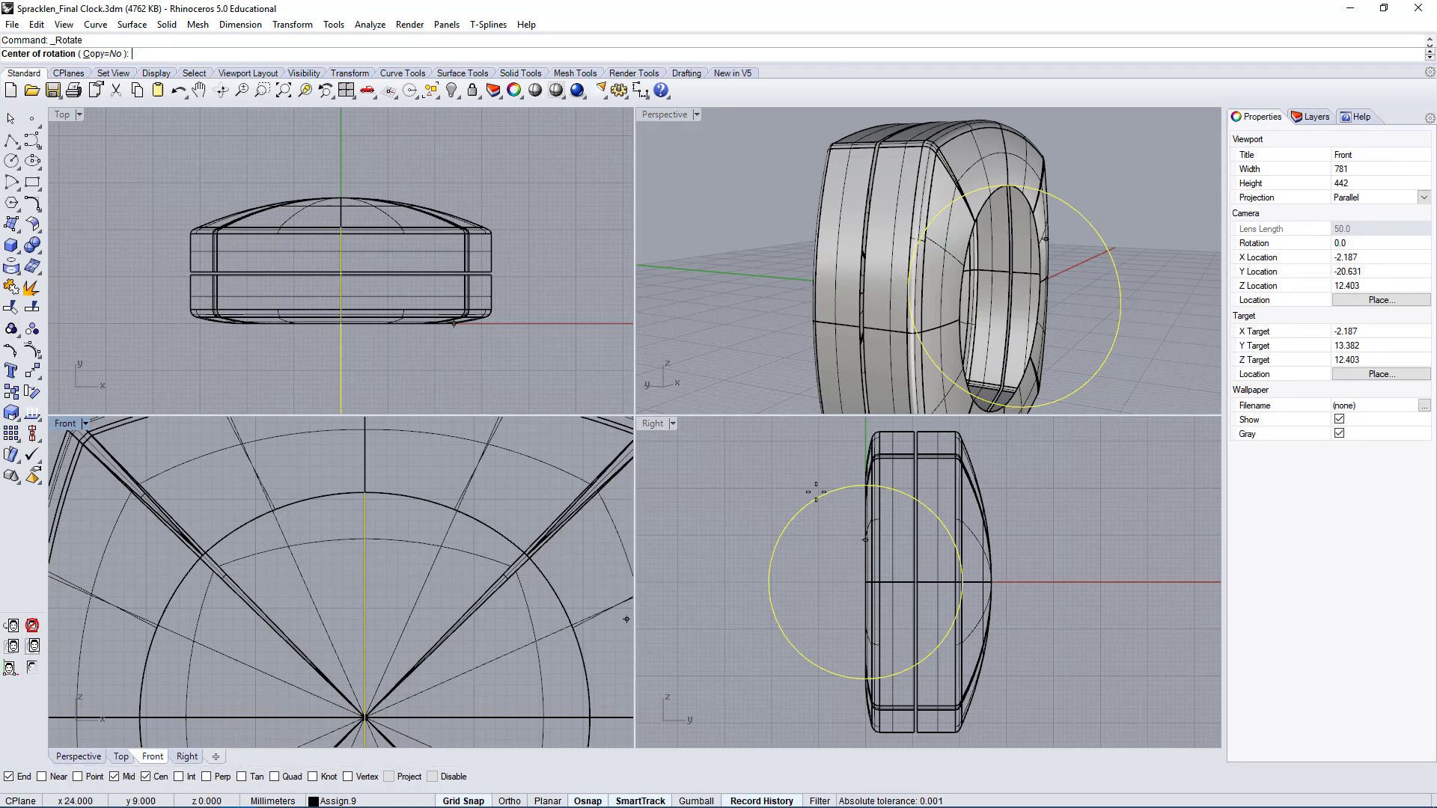
left_click(1090, 238)
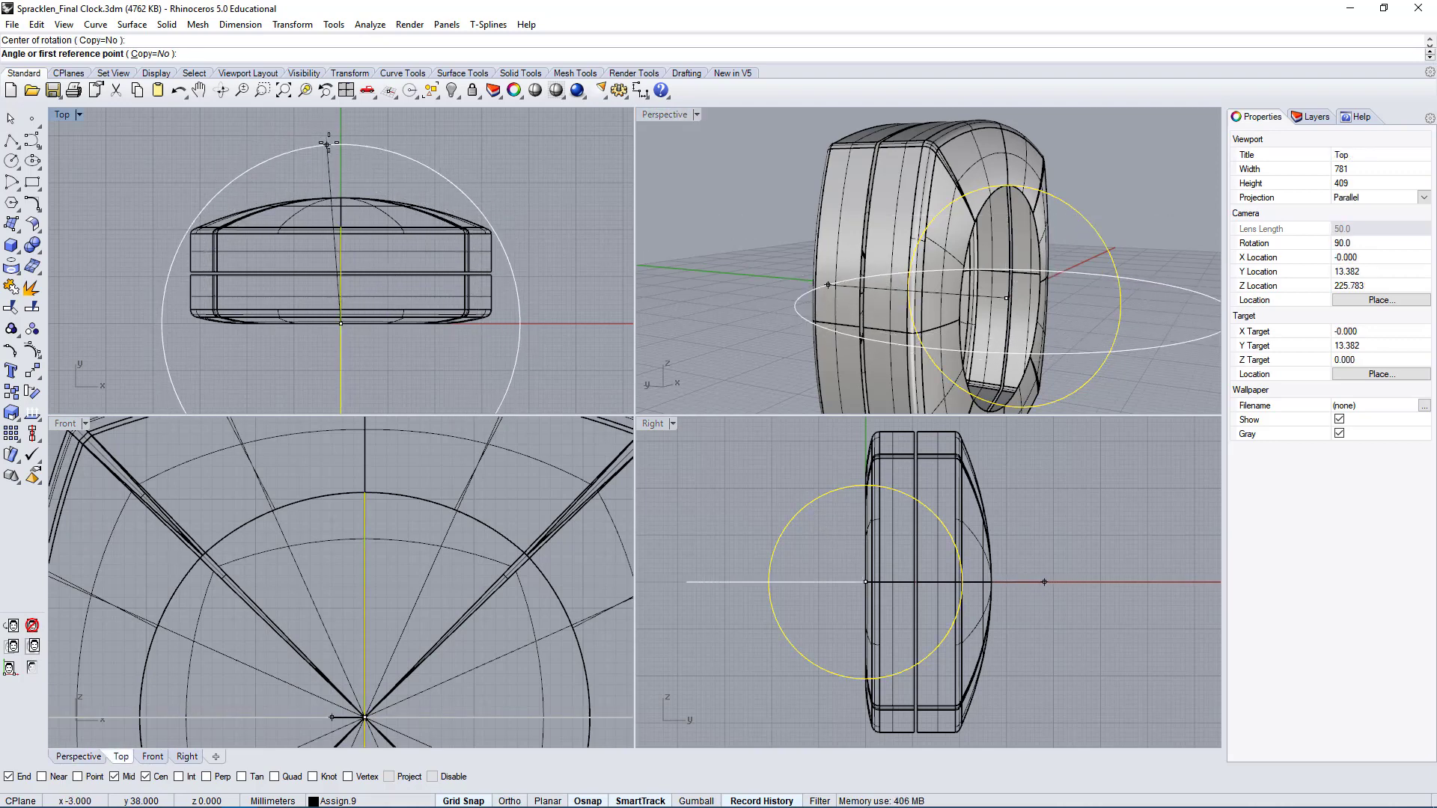
key("F8")
left_click(340, 140)
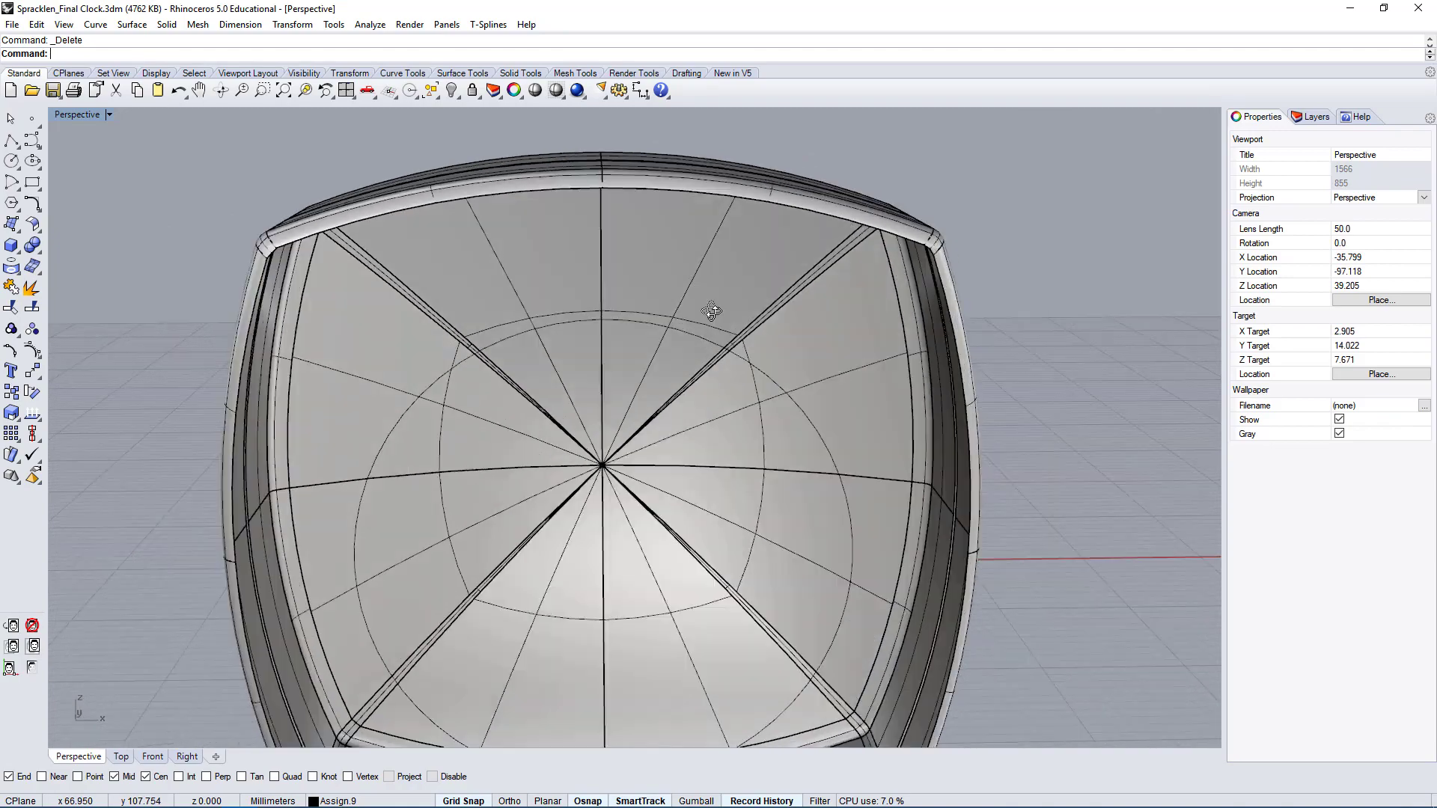
- Delete the small leftover fillet patches at the corners of the body's open front rim
right_click_drag(708, 311, 456, 371)
scroll(401, 370, "up", 3)
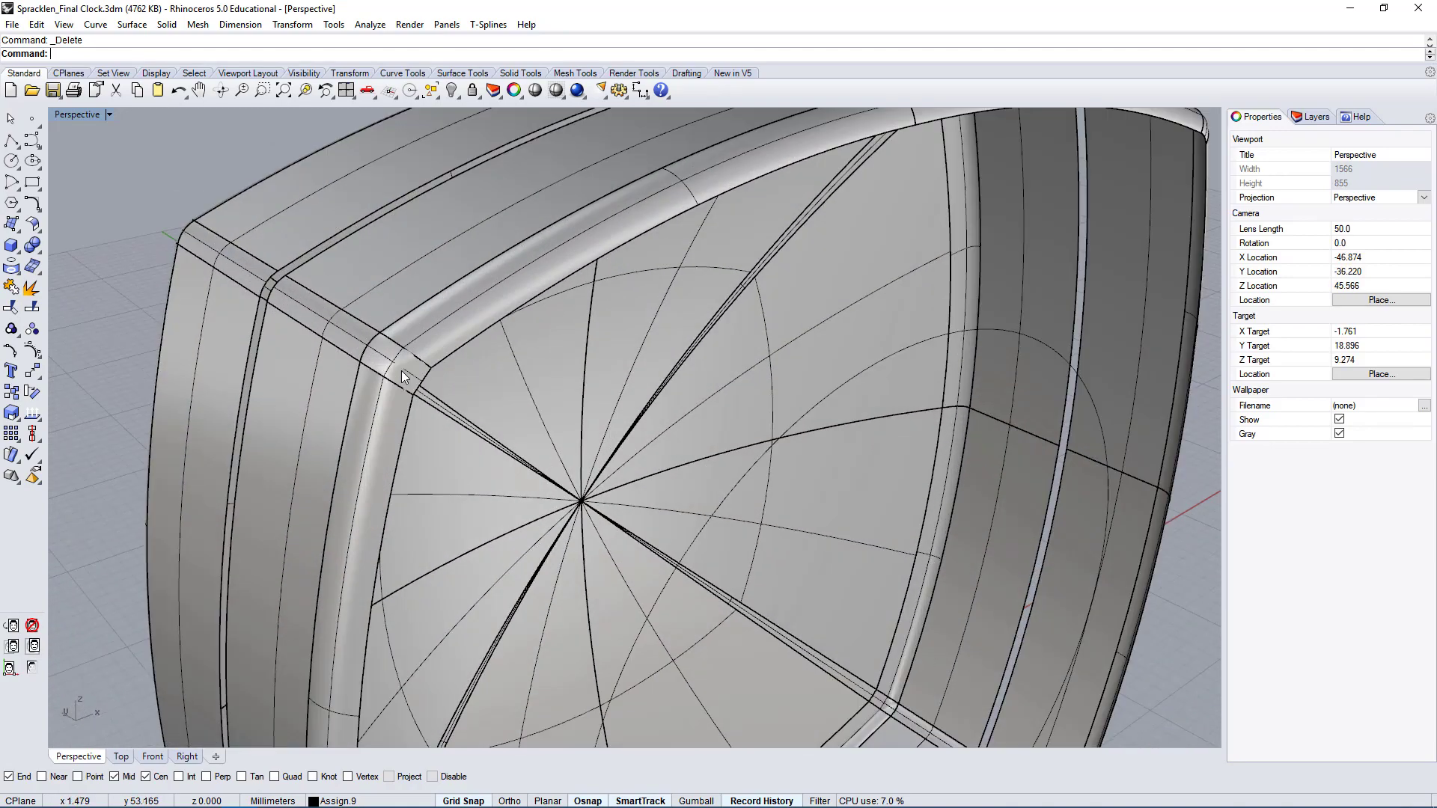
left_click(401, 371)
key("Delete")
scroll(477, 254, "down", 5)
right_click_drag(571, 468, 523, 247)
scroll(478, 392, "up", 3)
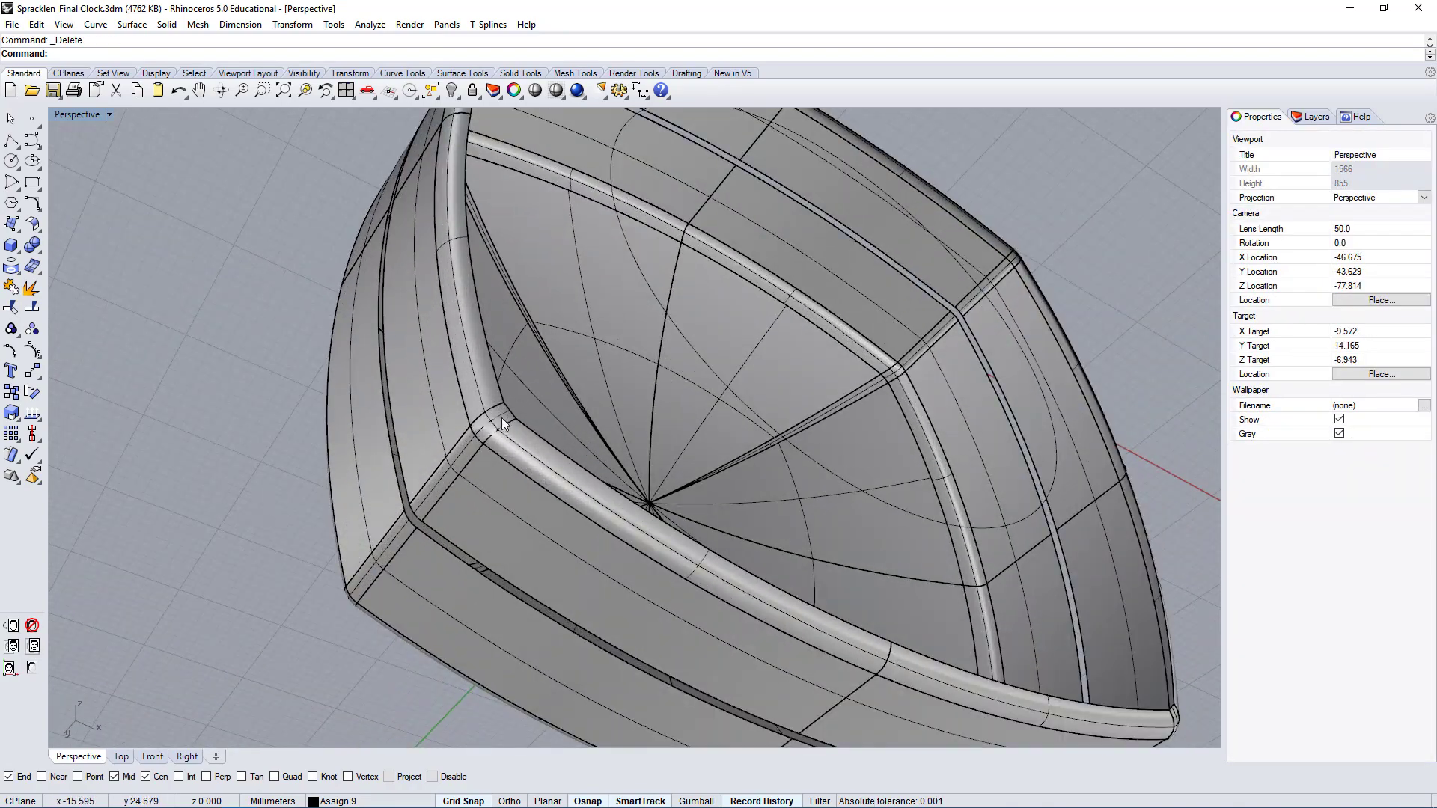
left_click(502, 418)
key("Delete")
right_click_drag(508, 420, 823, 402)
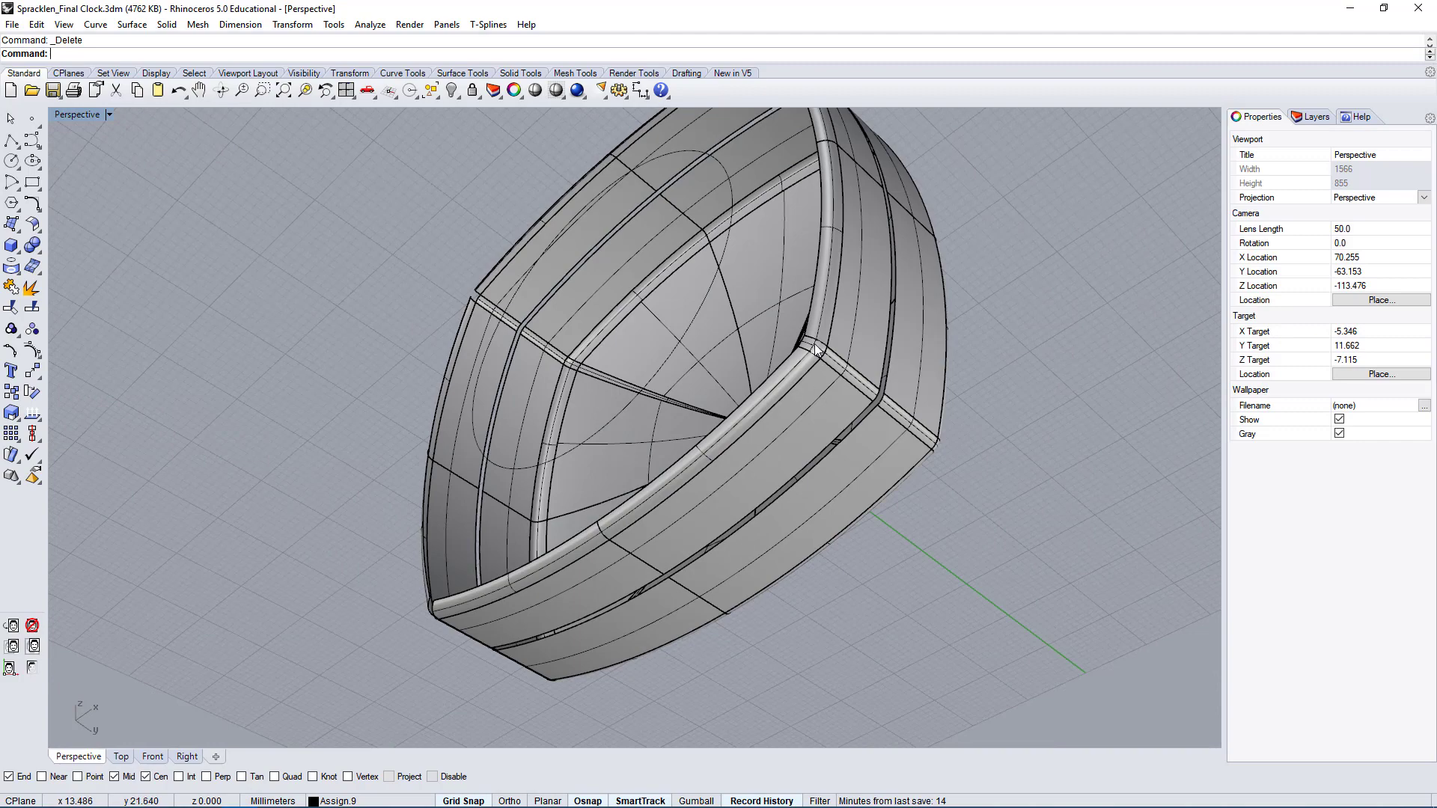
left_click(924, 226)
key("Delete")
right_click_drag(923, 226, 1066, 387)
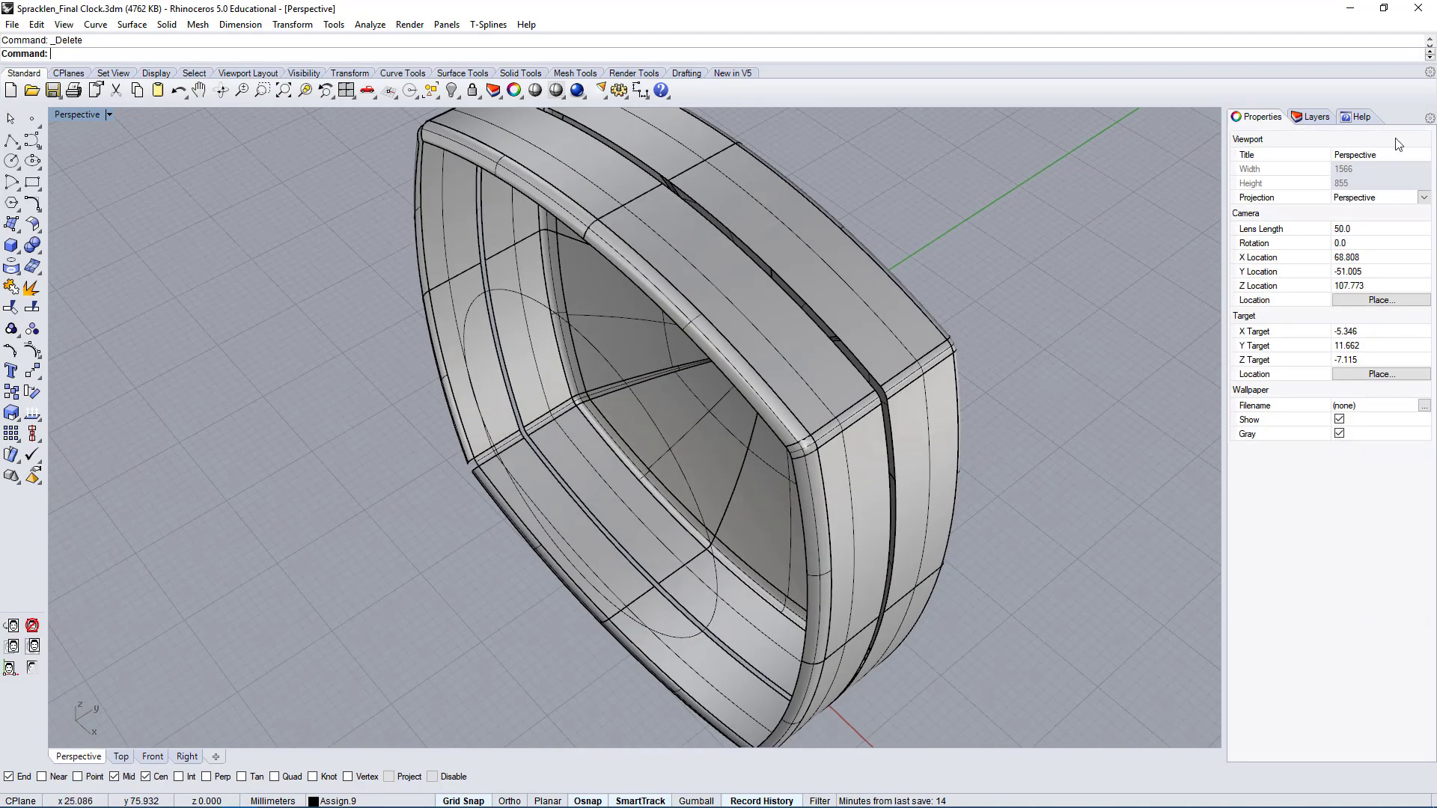
- Try to unhide all hidden objects in the model
left_click(1312, 117)
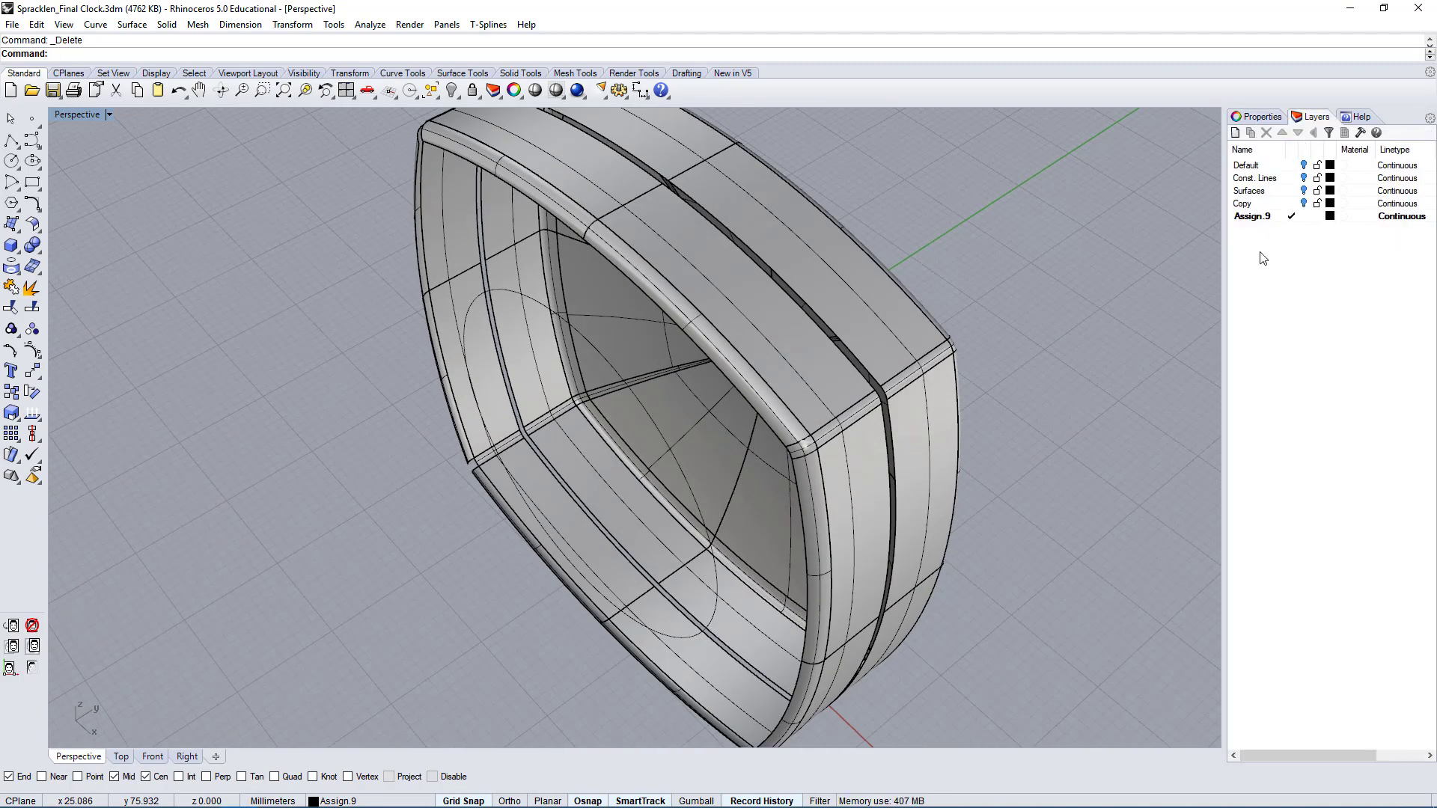
right_click_drag(1061, 362, 614, 191)
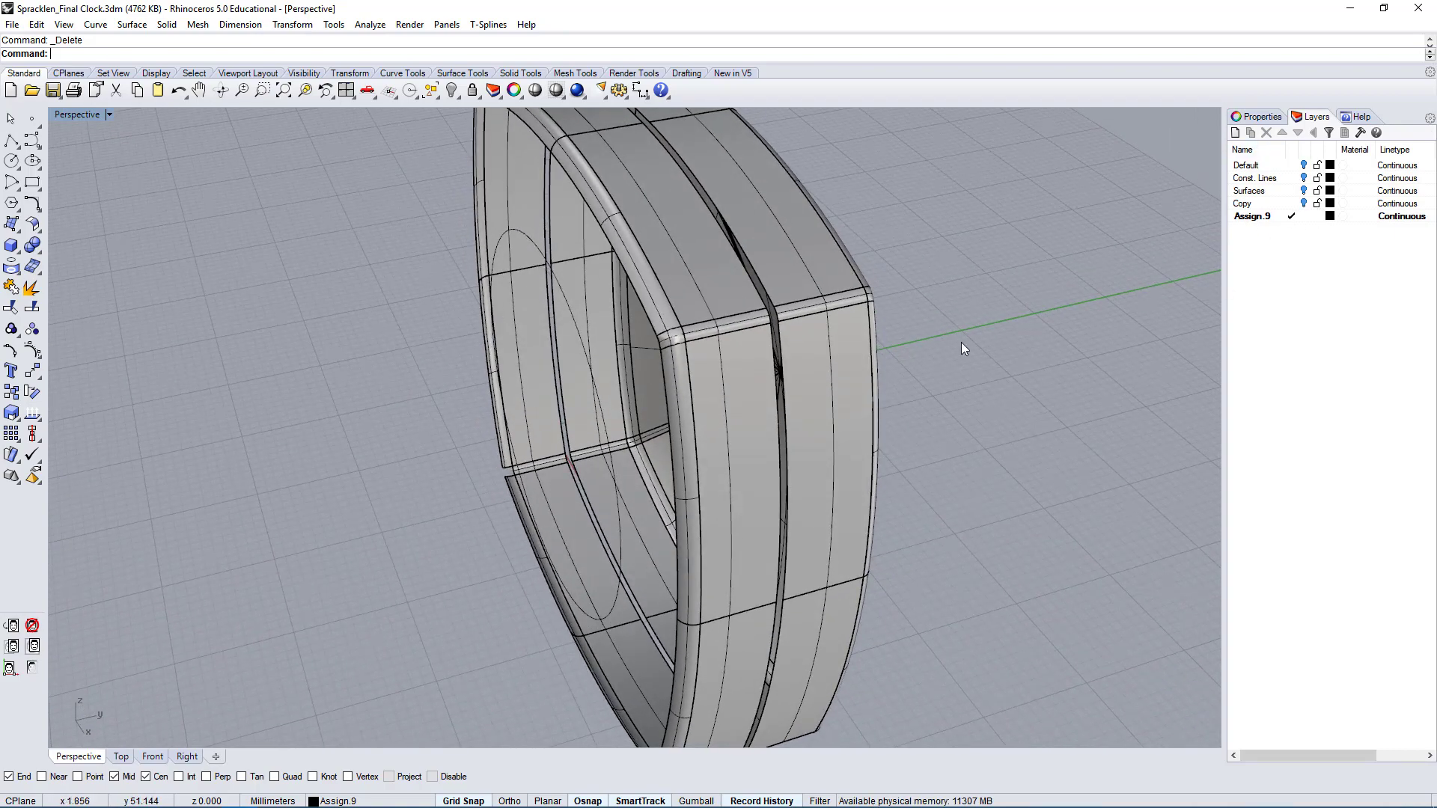
type("Show")
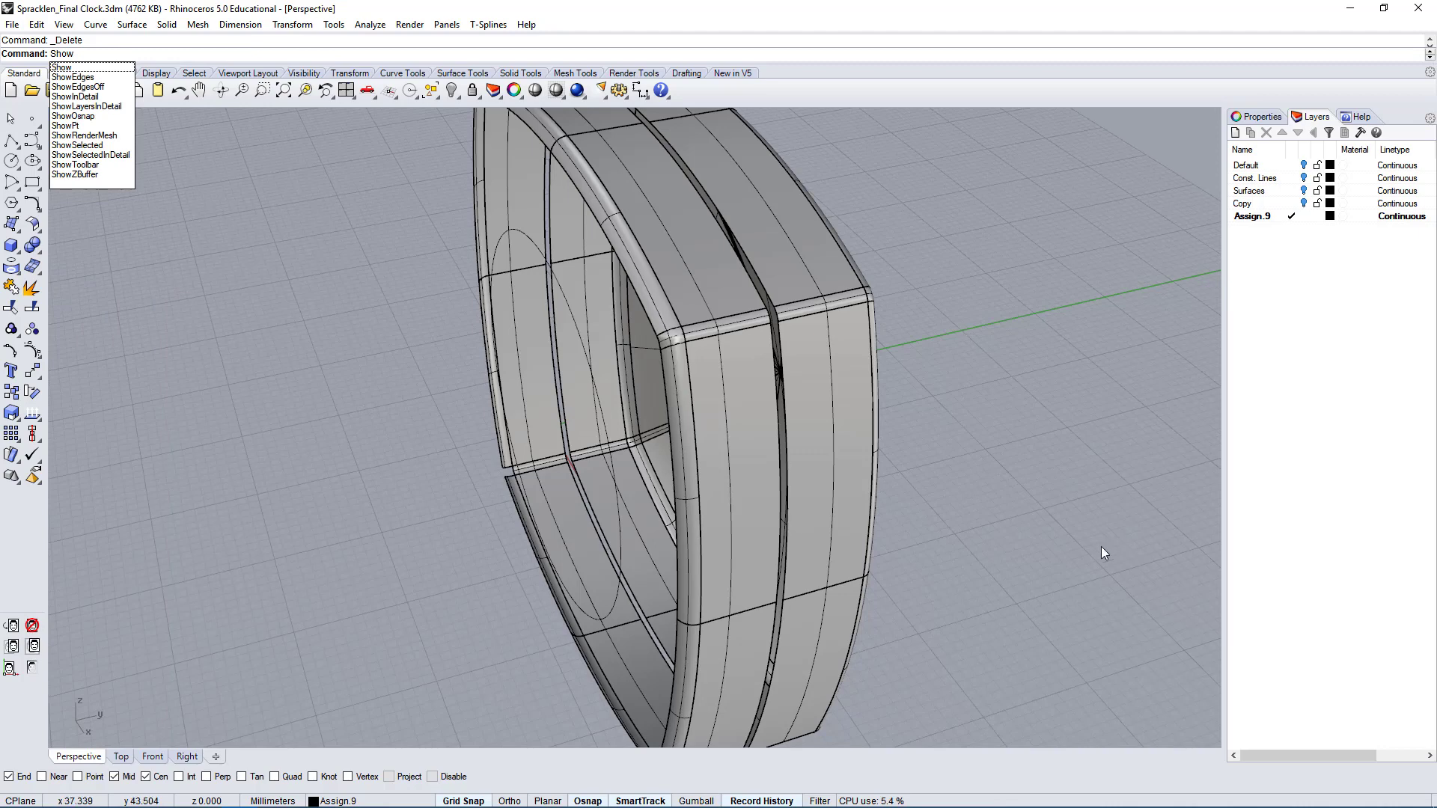
key("Return")
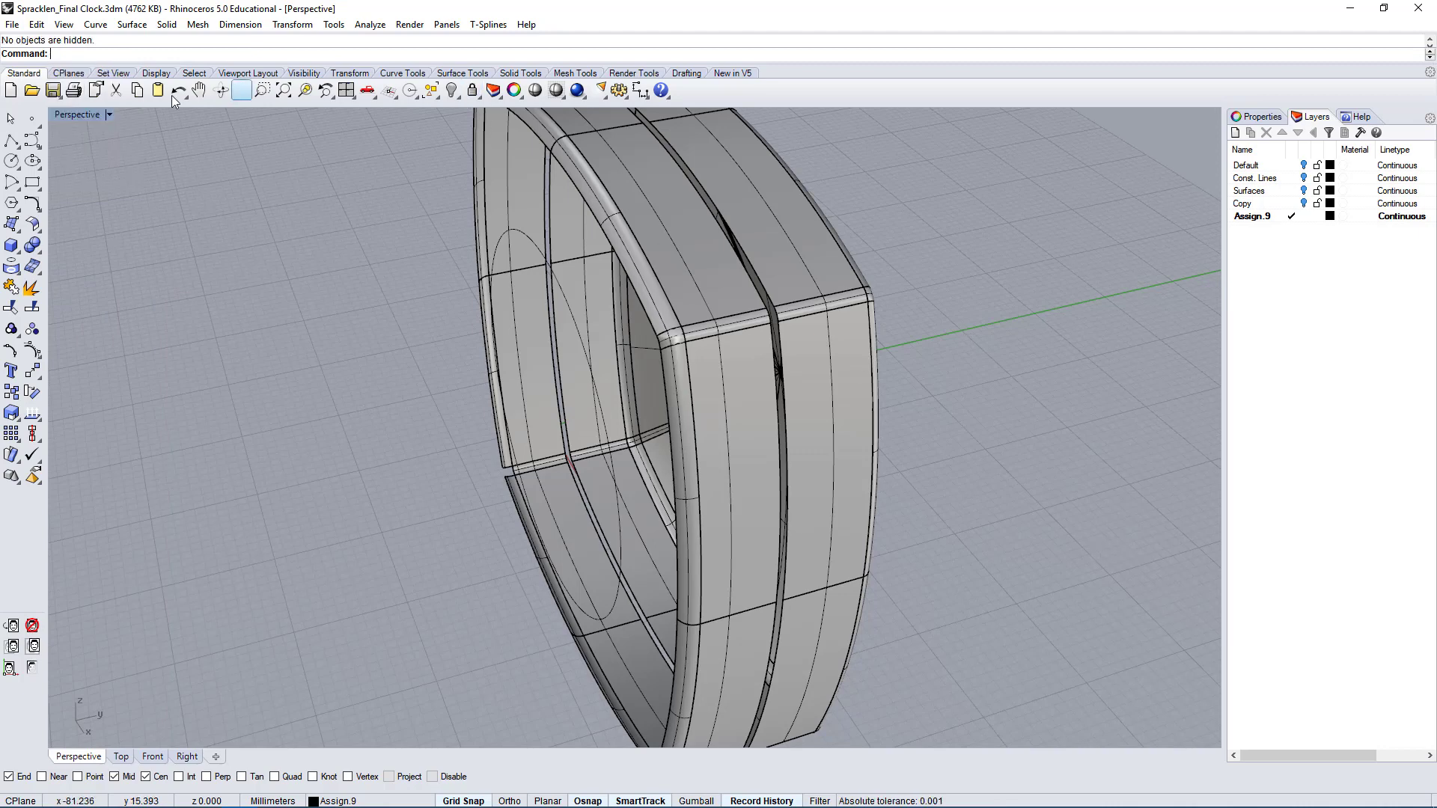
left_click(451, 91)
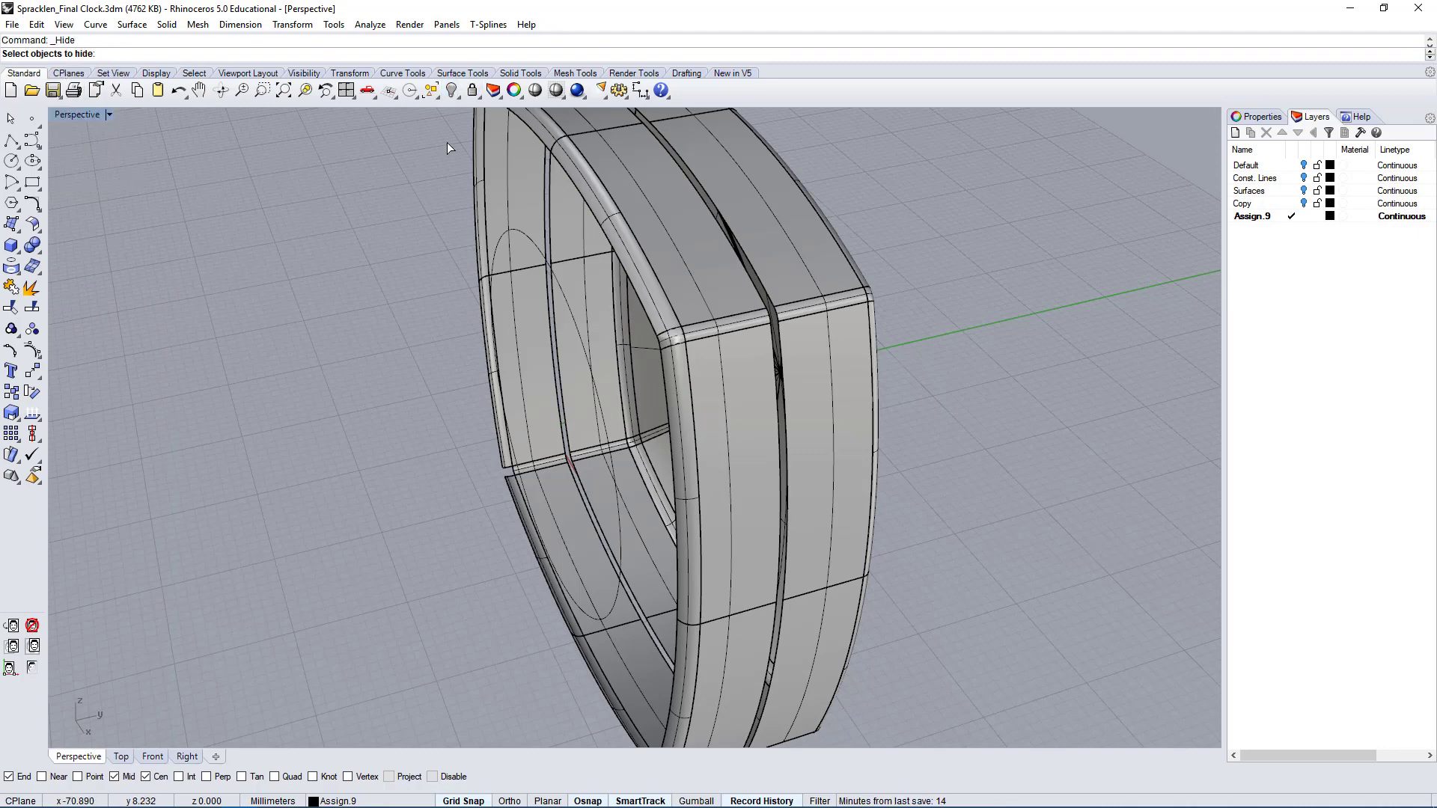
left_click(457, 97)
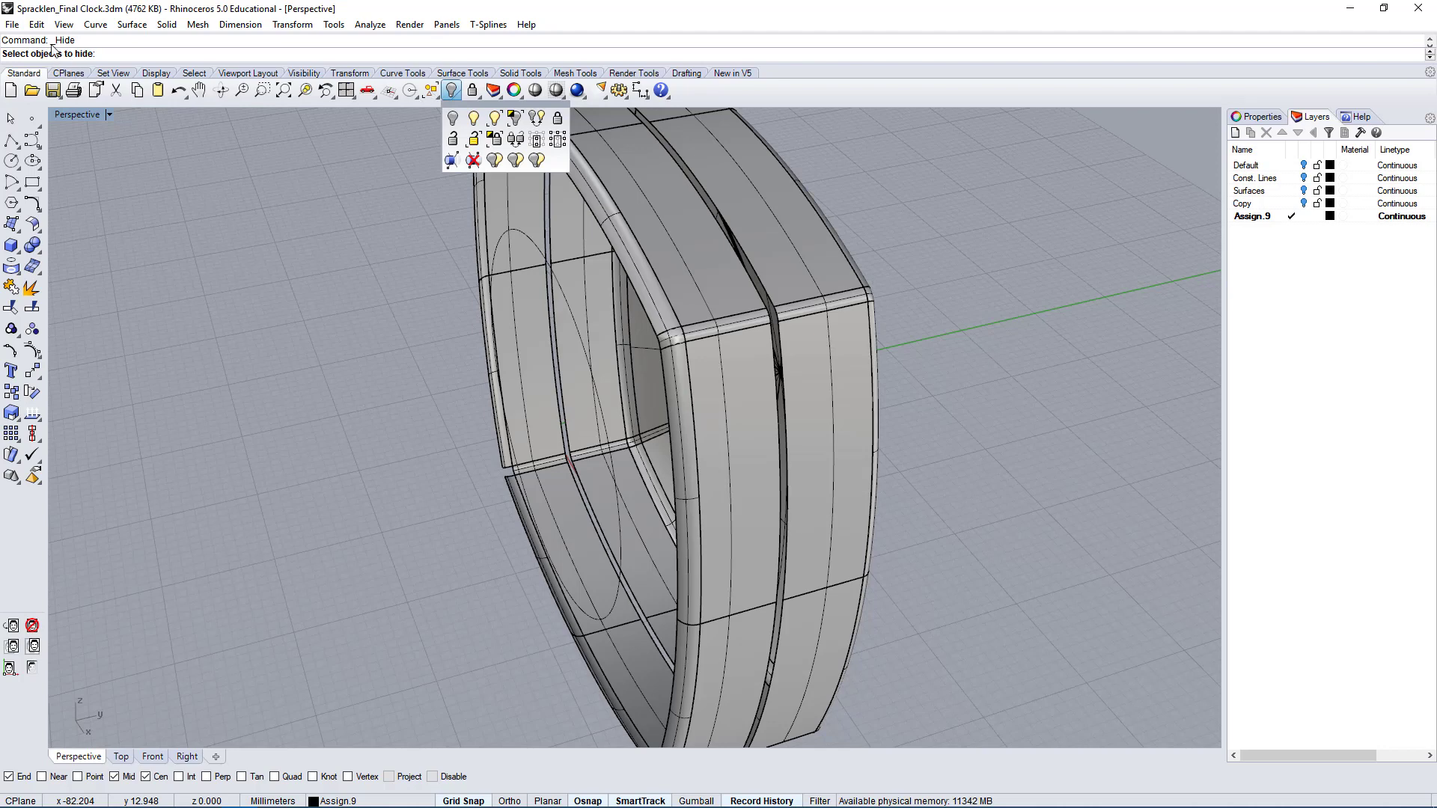
left_click(474, 118)
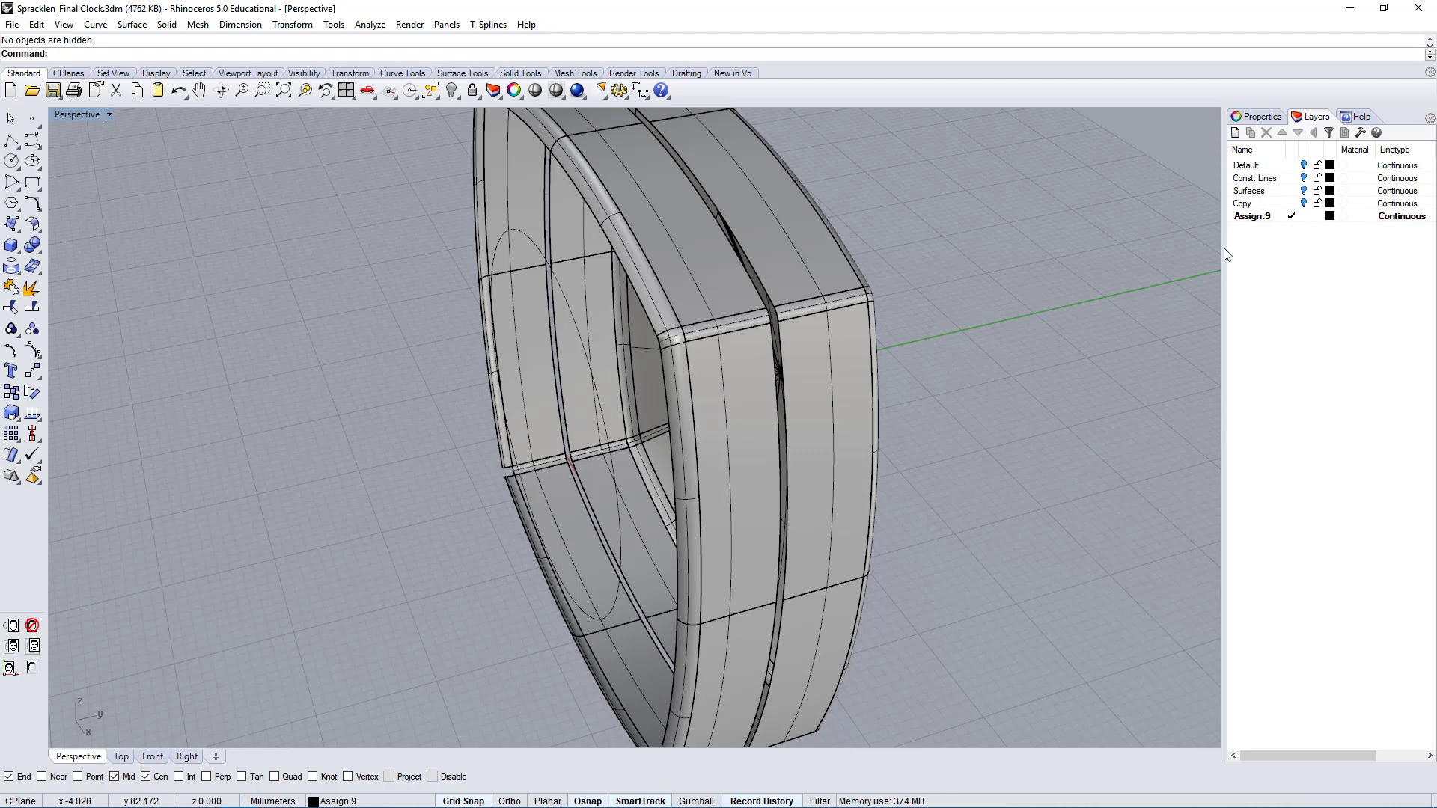
- Inspect the contents of the Copy and Surfaces layers by showing and hiding each of them
left_click(1304, 205)
left_click(1302, 205)
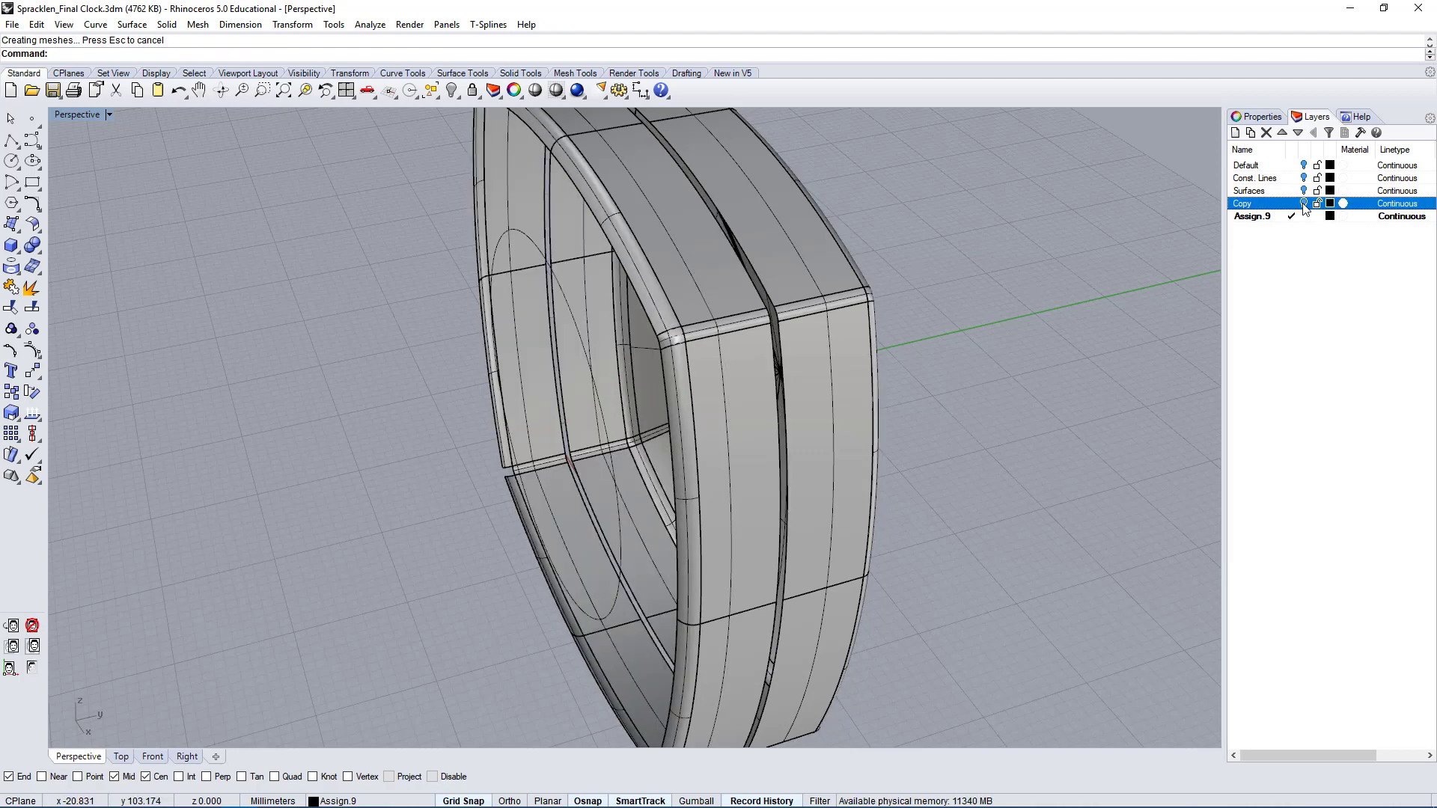
left_click(1304, 205)
mouse_move(748, 343)
right_mouse_down()
mouse_move(825, 277)
mouse_move(775, 349)
right_mouse_up()
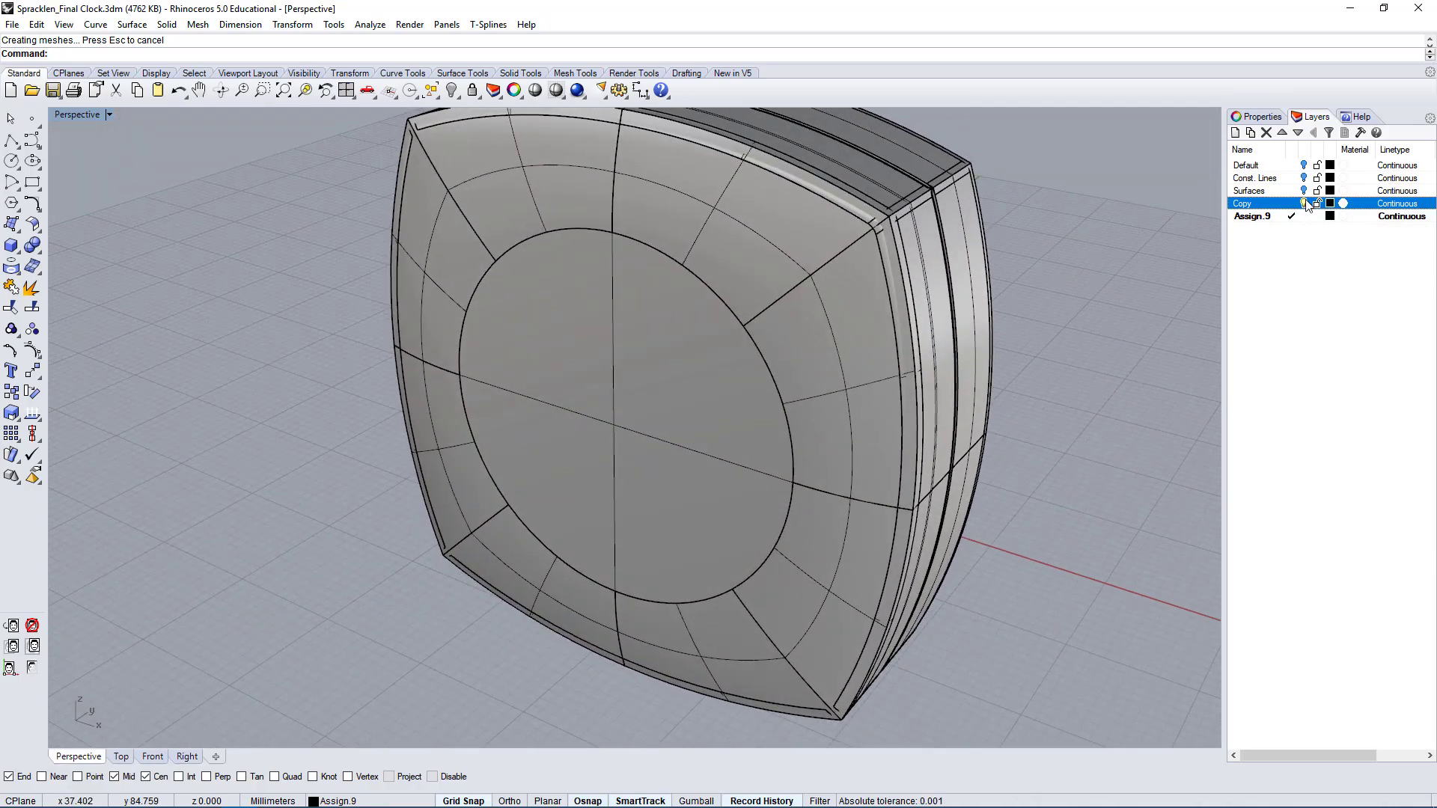
left_click(1304, 202)
left_click(1303, 193)
left_click(1304, 193)
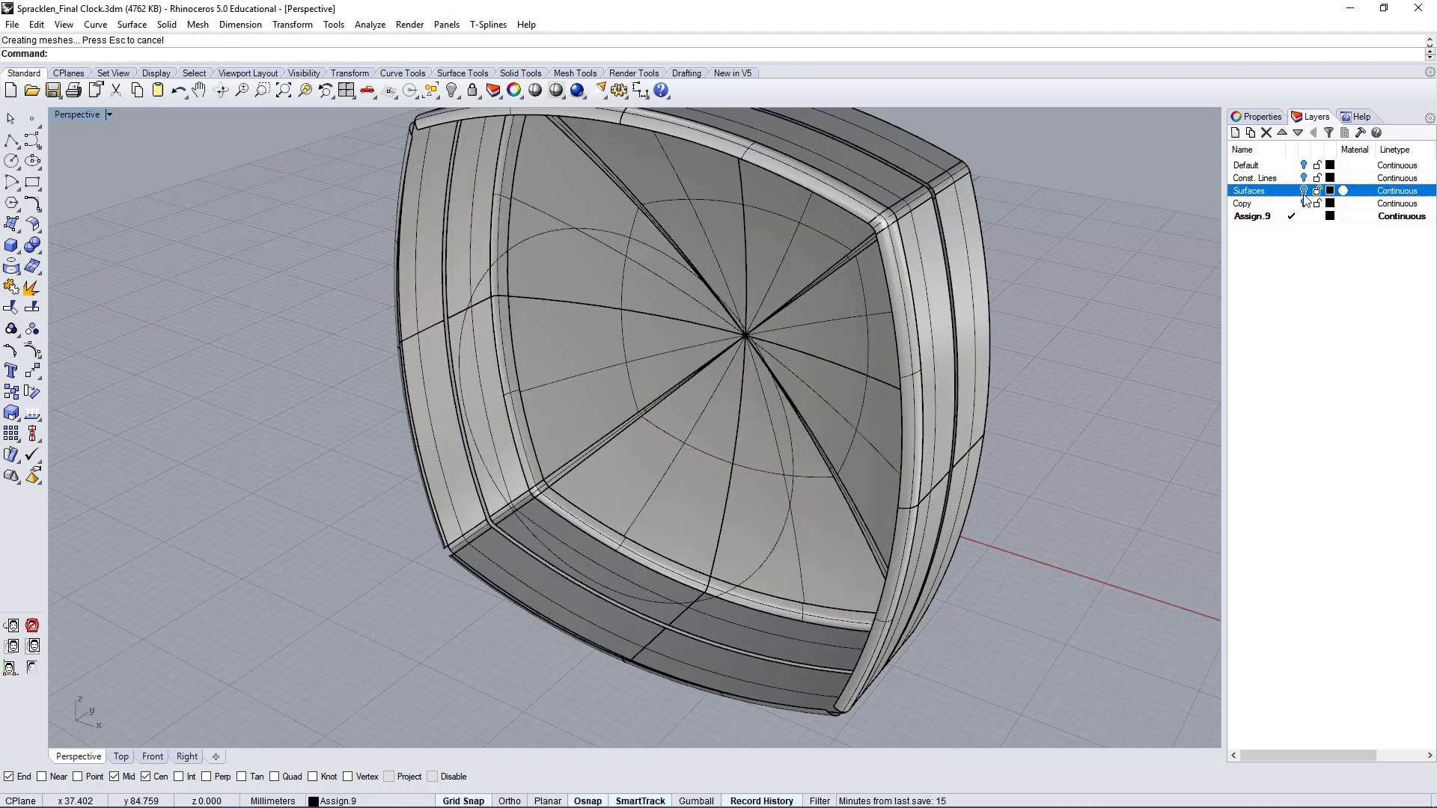
left_click(1304, 193)
left_click(1304, 193)
- Show the Const. Lines layer and select the front outline curve and the two upper diagonal construction lines
left_click(1303, 178)
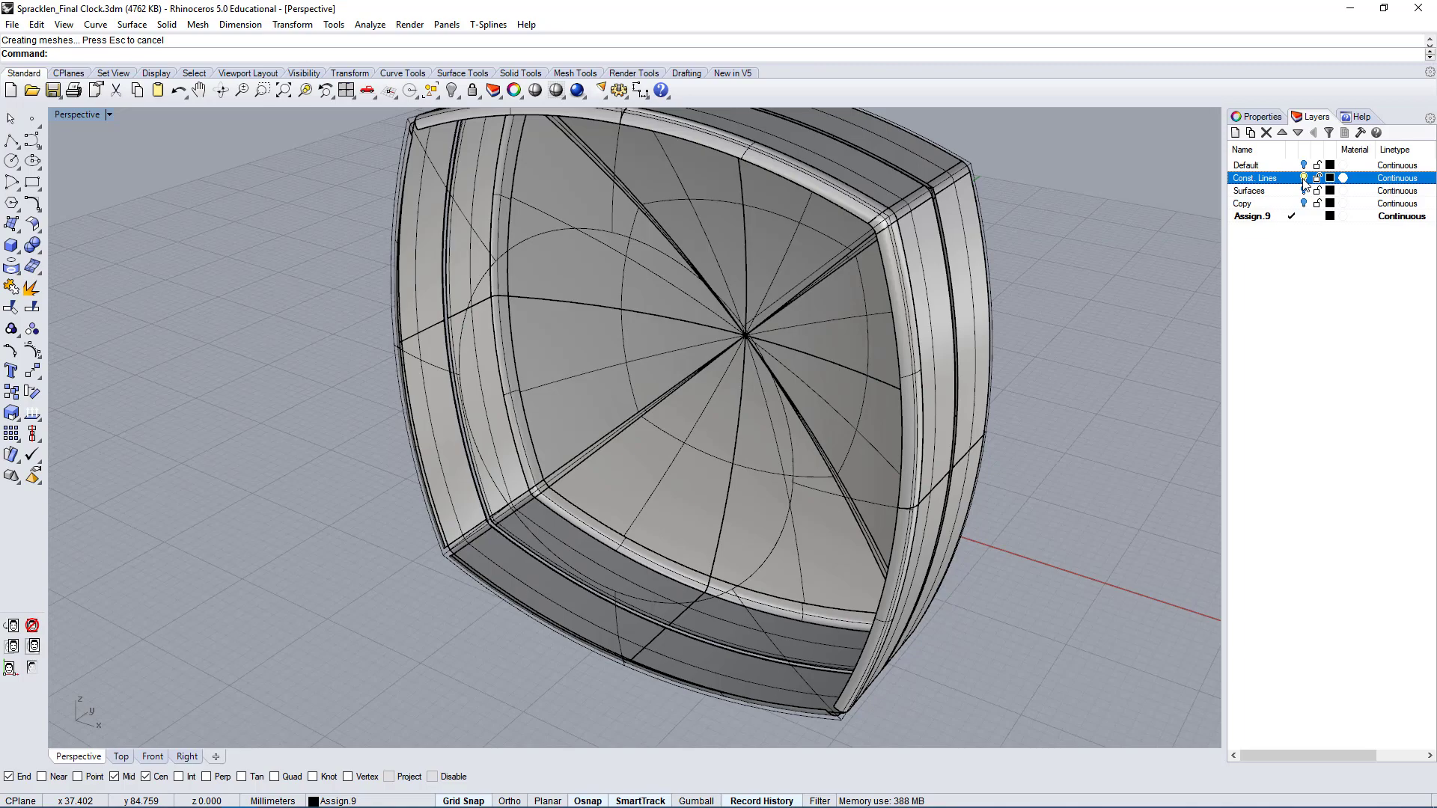
right_click_drag(860, 344, 841, 223)
left_click(792, 162)
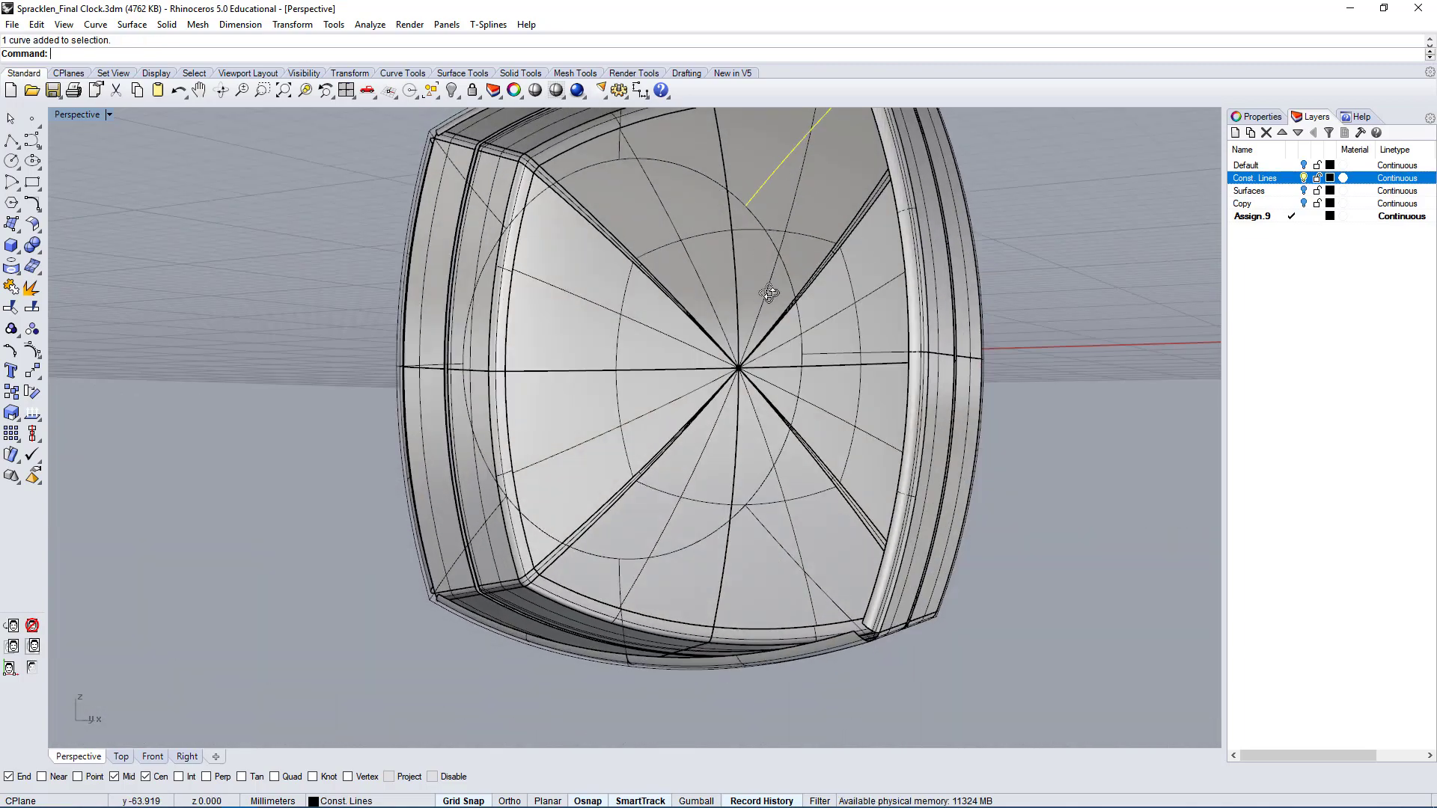
right_click_drag(792, 162, 799, 245)
scroll(820, 201, "up", 3)
left_click(822, 187)
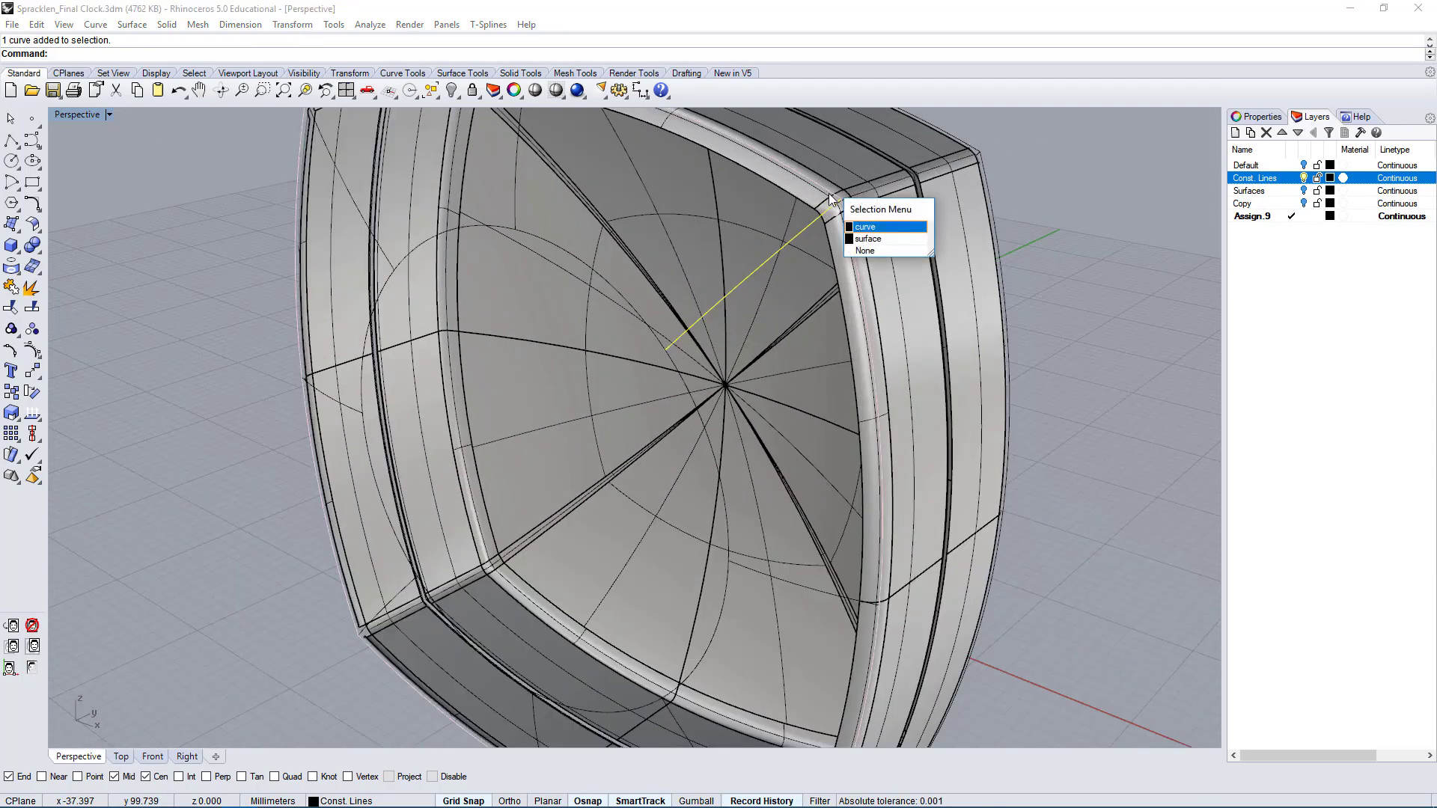
left_click(868, 238)
scroll(878, 266, "down", 3)
scroll(558, 168, "up", 3)
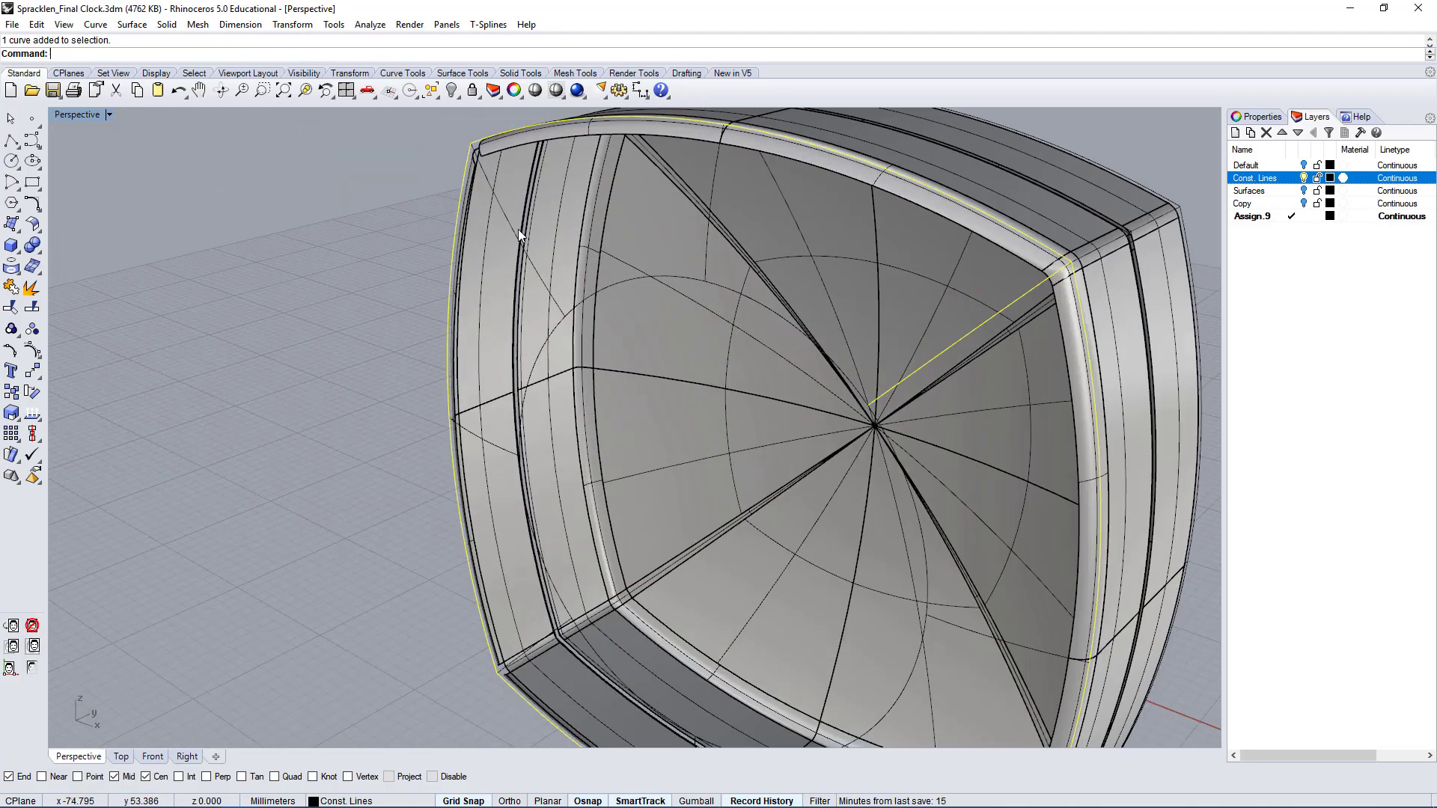
right_click_drag(891, 299, 851, 303)
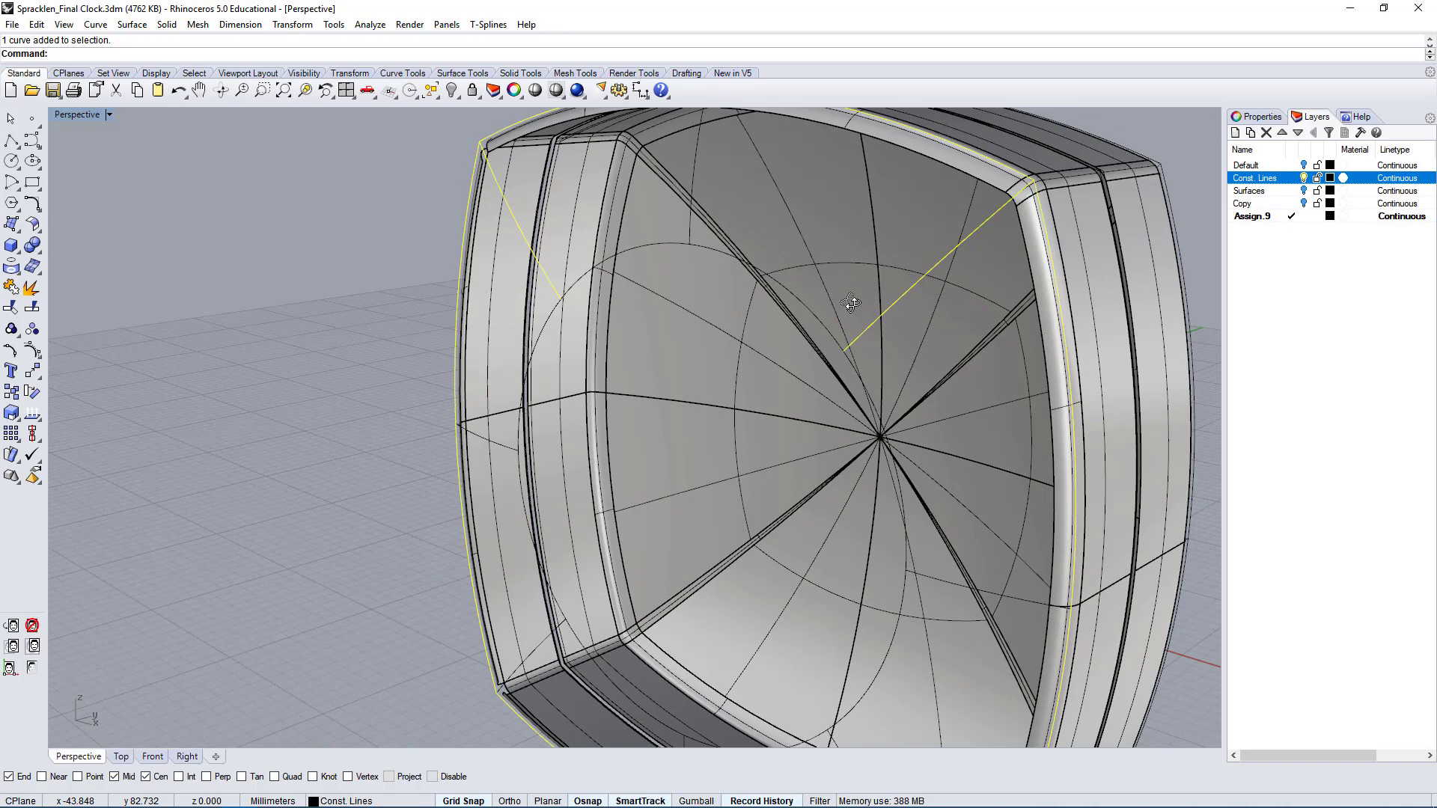
- Duplicate the three selected curves in place, assign the copies to the Assign.9 layer, and hide the Const. Lines layer
key("ctrl+c")
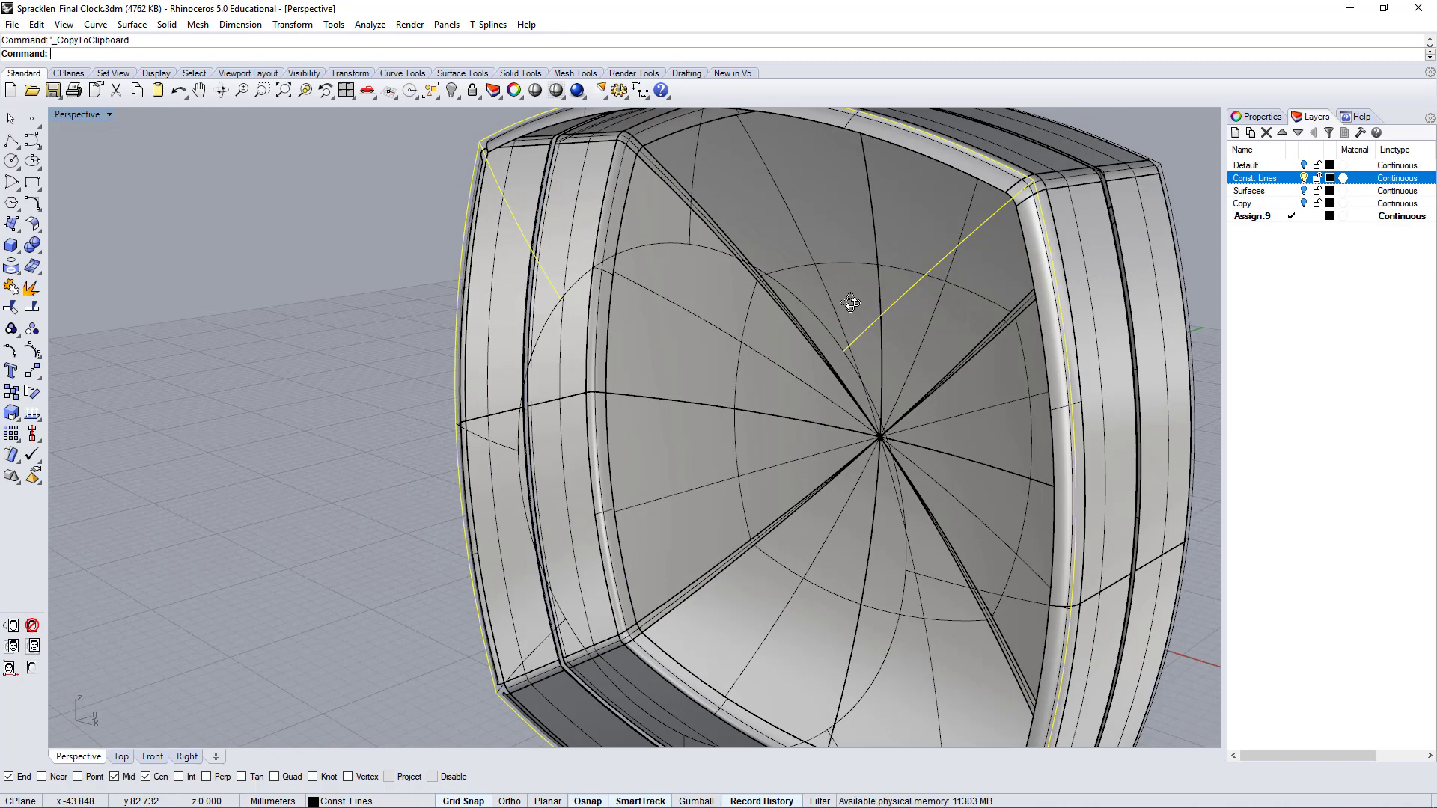
key("ctrl+v")
left_click(1257, 117)
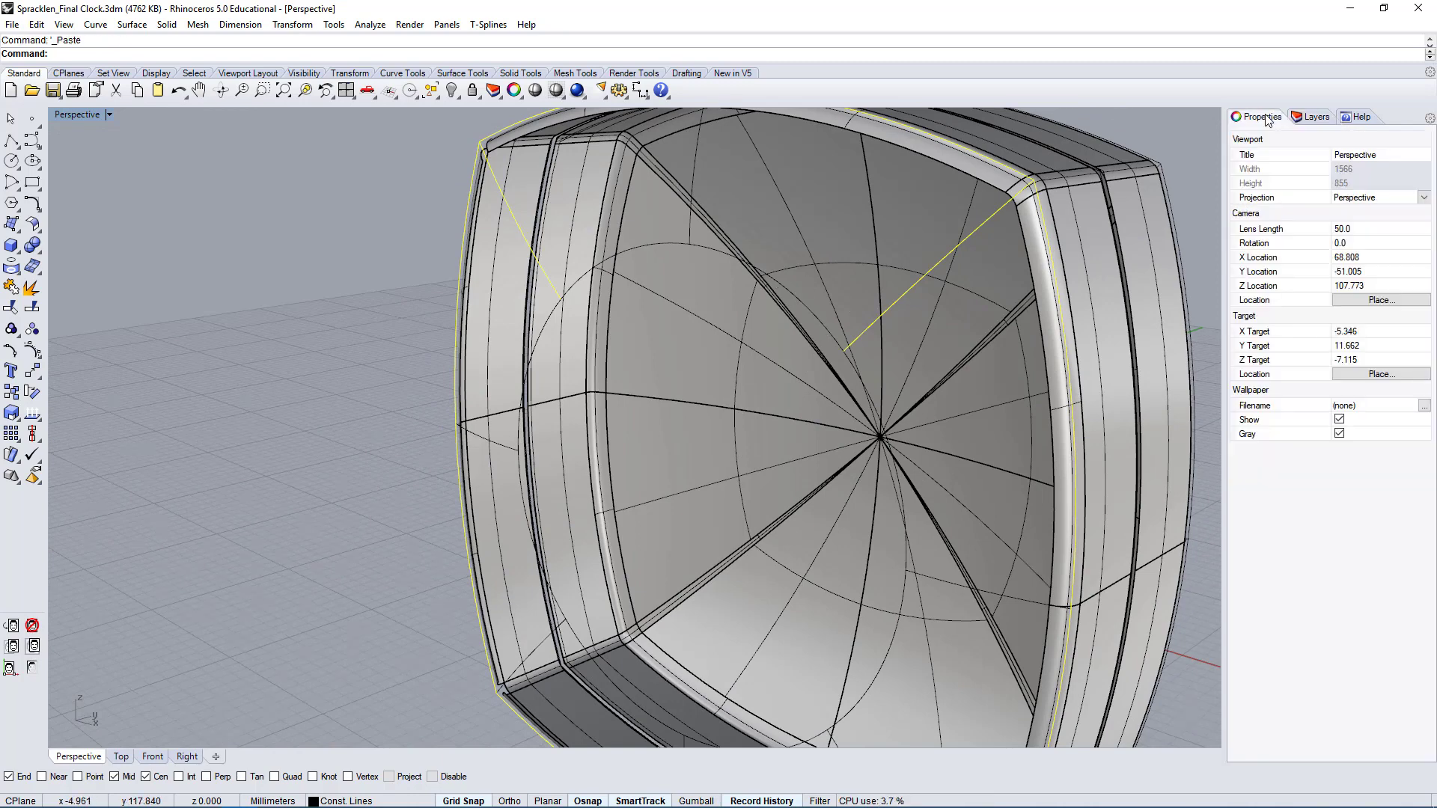
left_click(1393, 209)
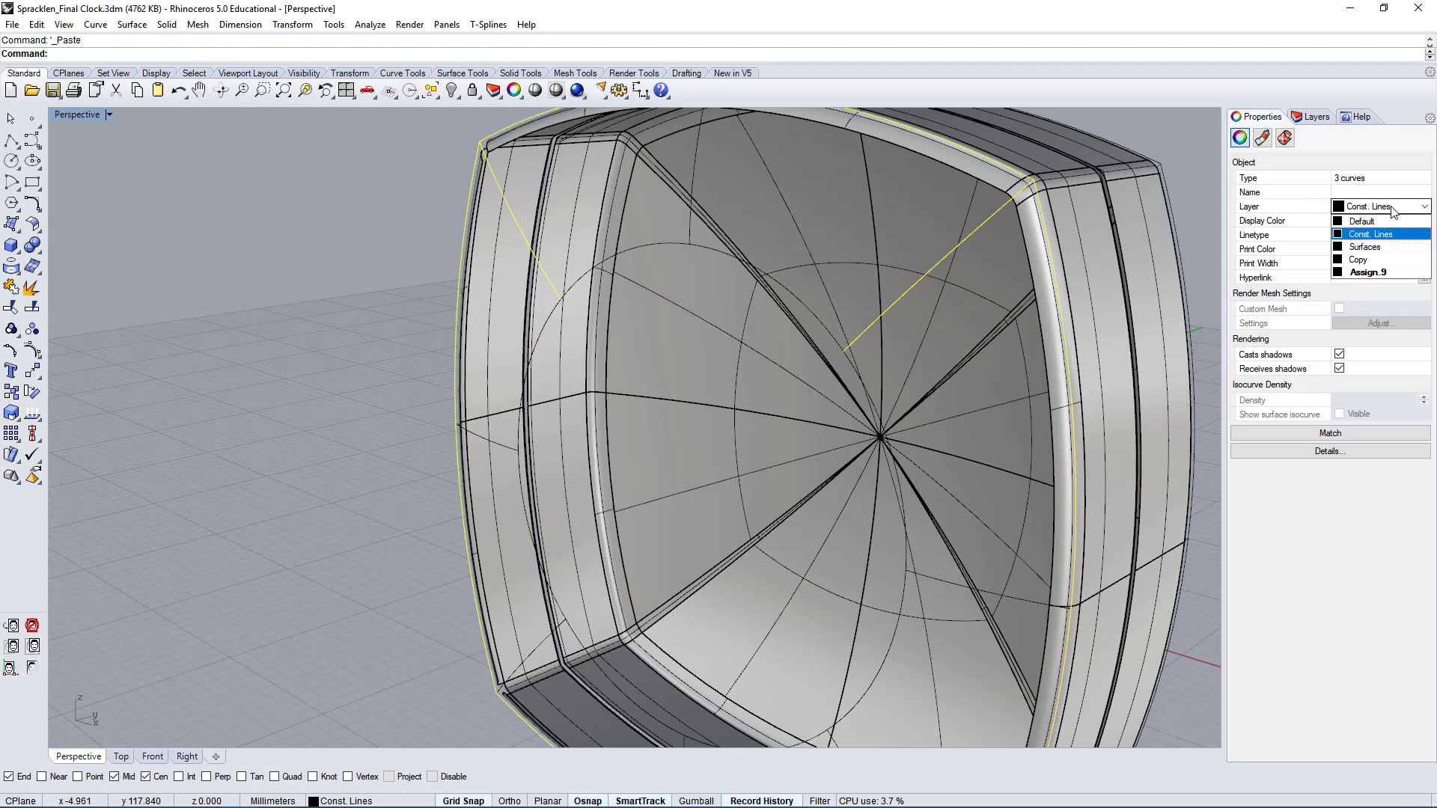
left_click(1366, 273)
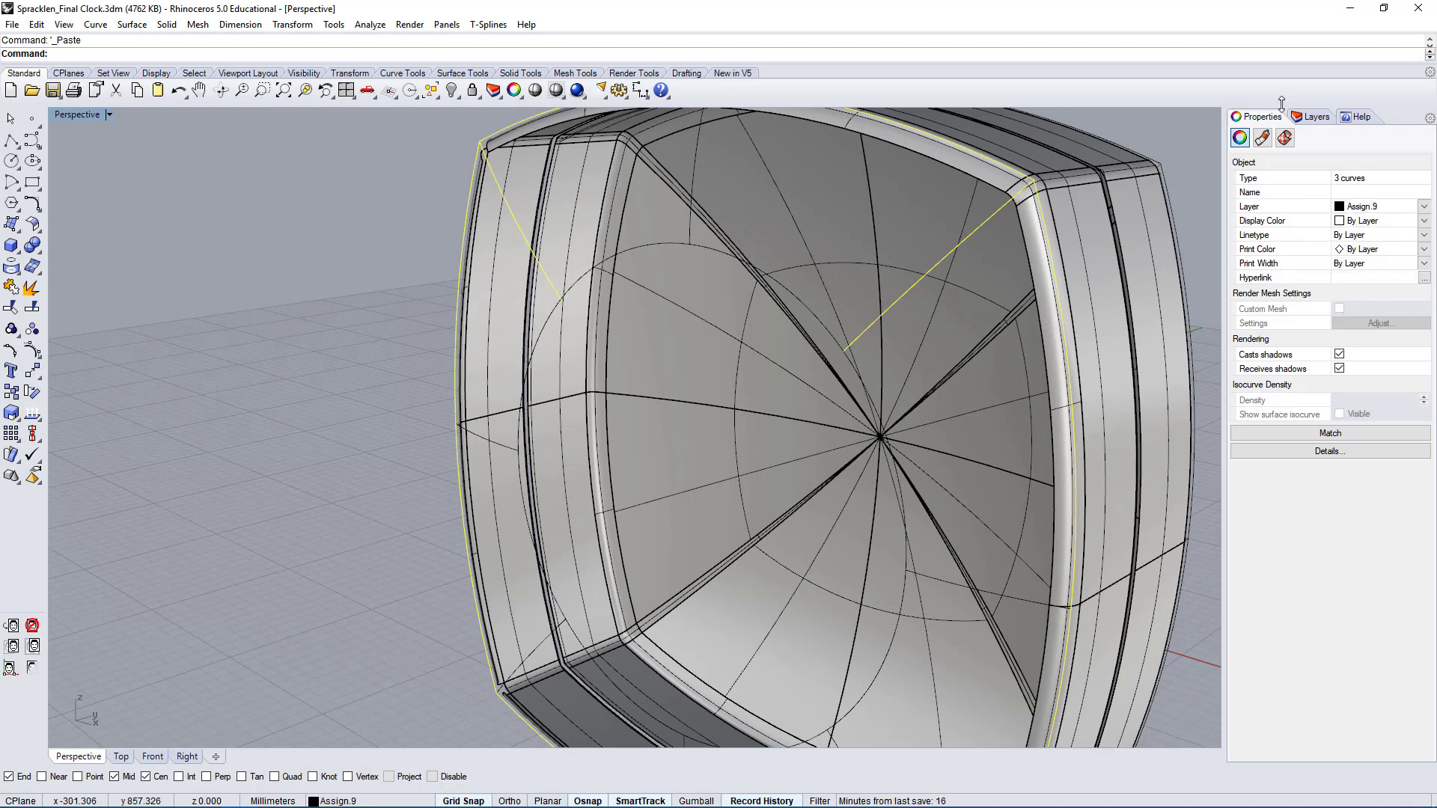
left_click(1311, 117)
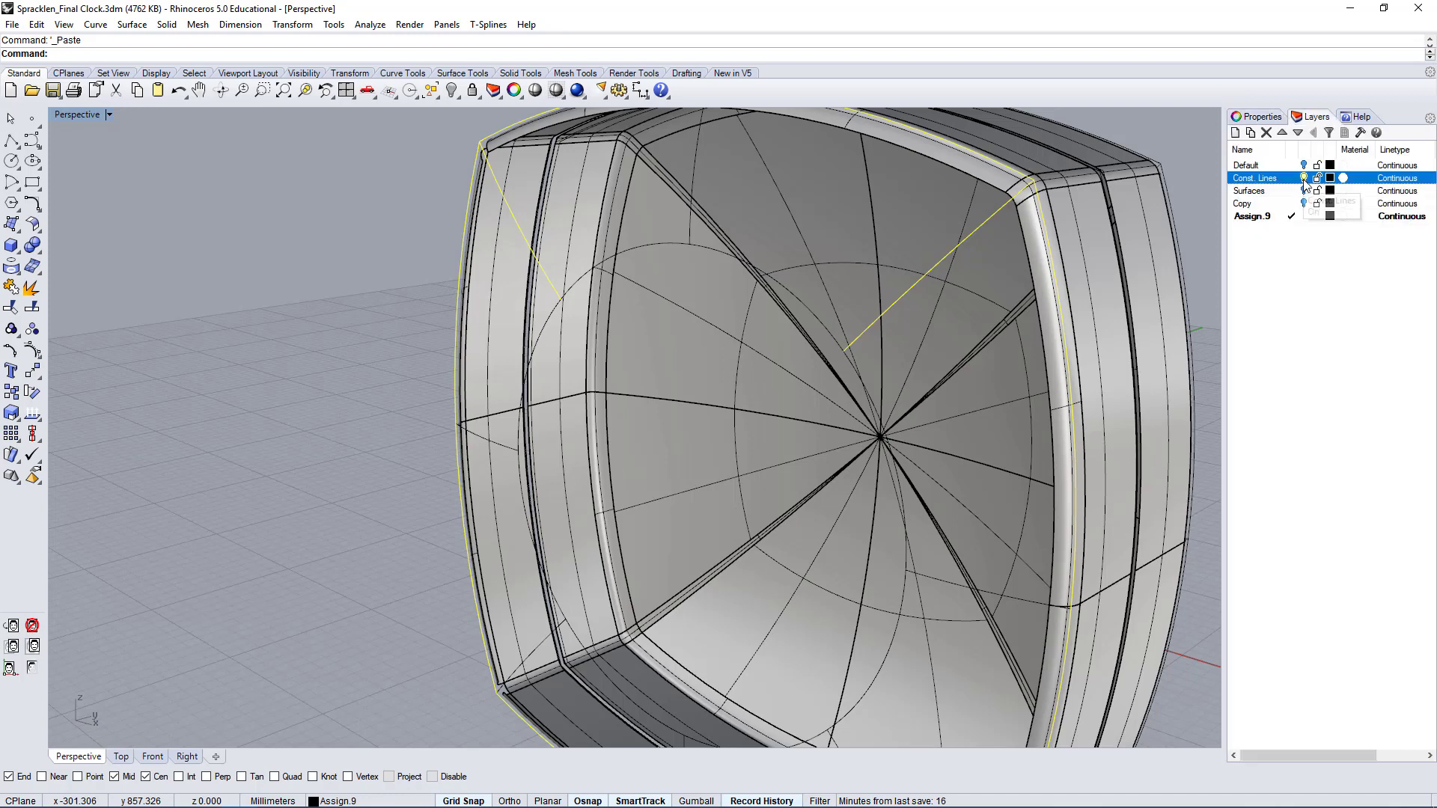
right_click_drag(539, 300, 349, 297)
left_click(349, 297)
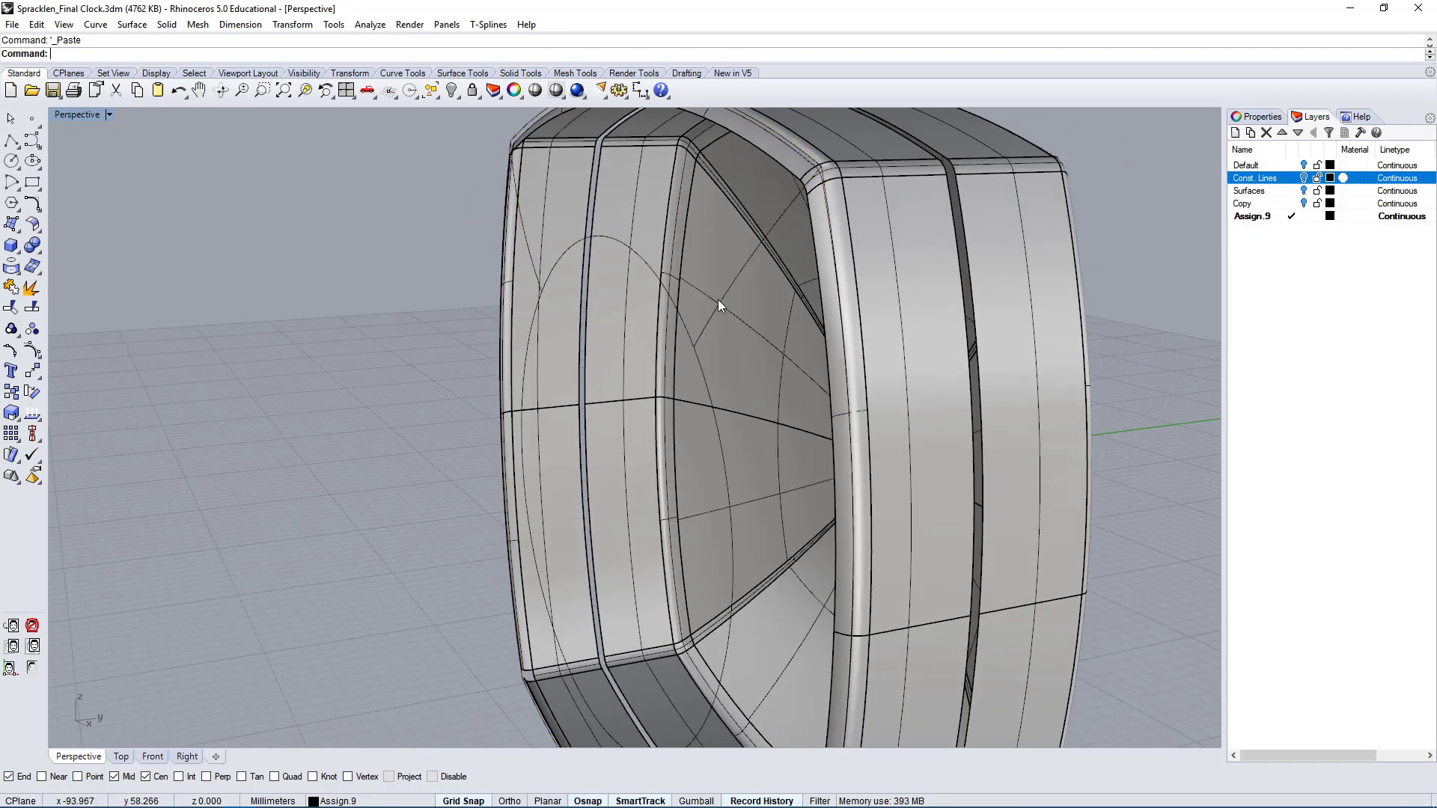
- Explode the copied front outline curve into its segments and select the upper segment near the corner
left_click(722, 308)
right_click_drag(532, 320, 862, 208)
left_click(871, 222)
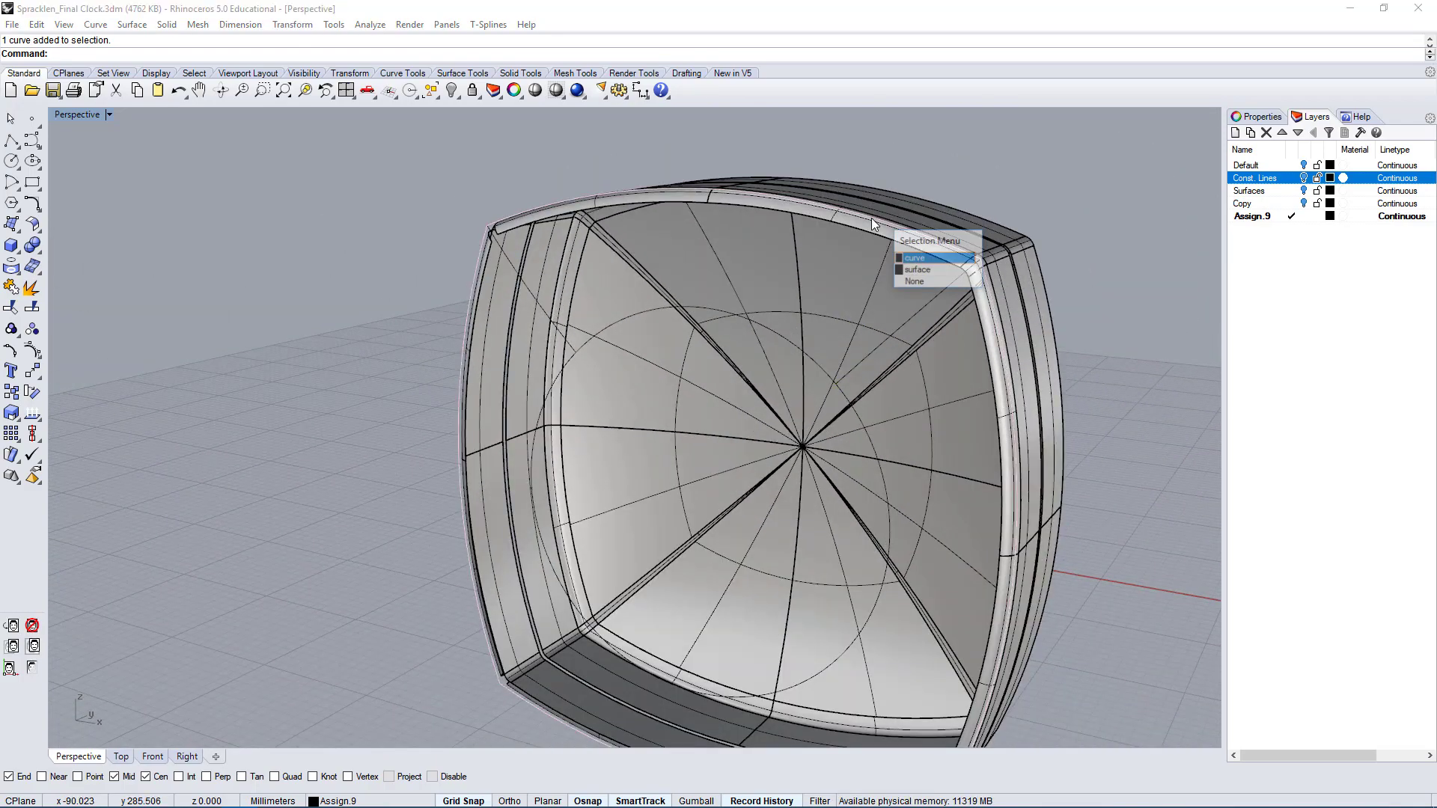
left_click(939, 258)
right_click_drag(939, 258, 778, 262)
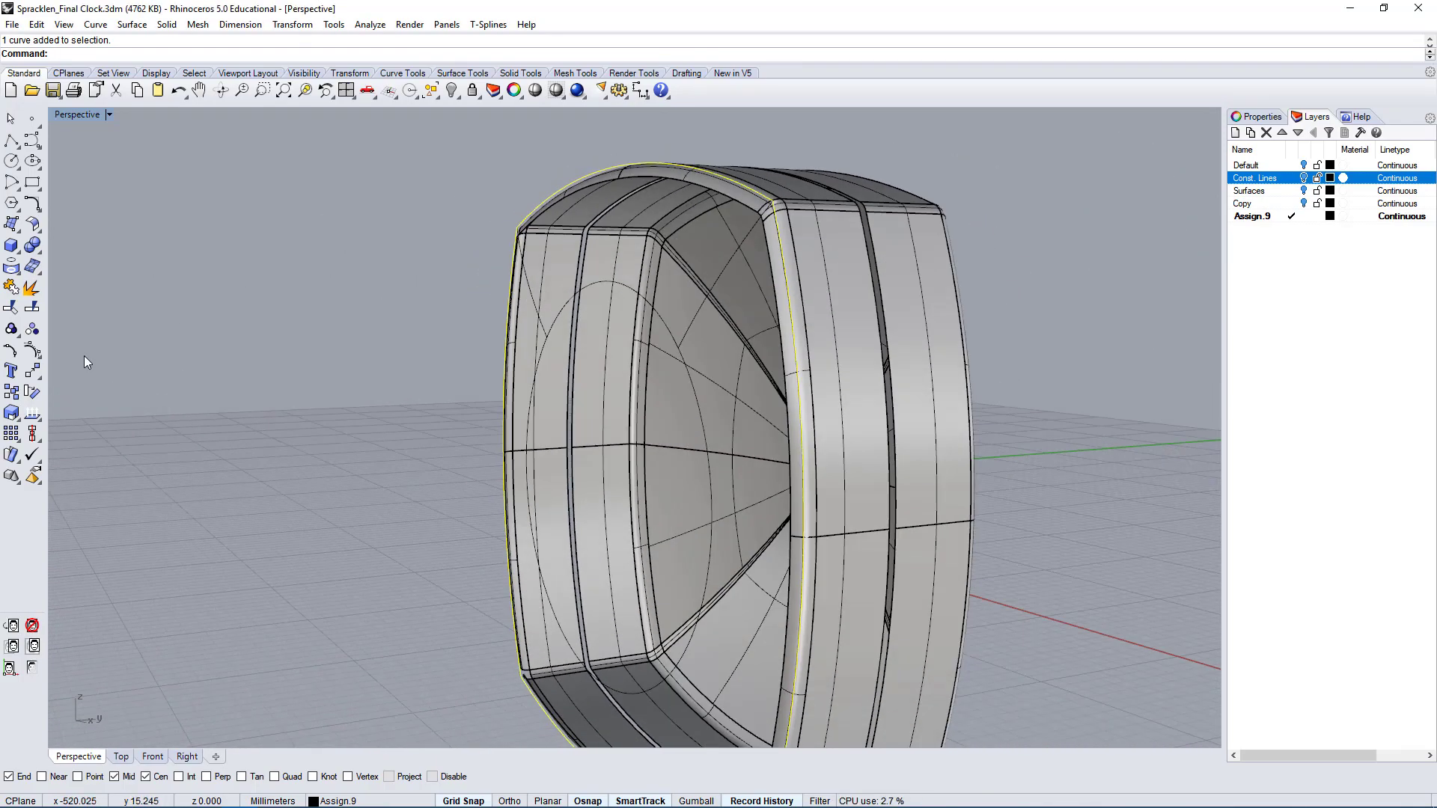
left_click(33, 287)
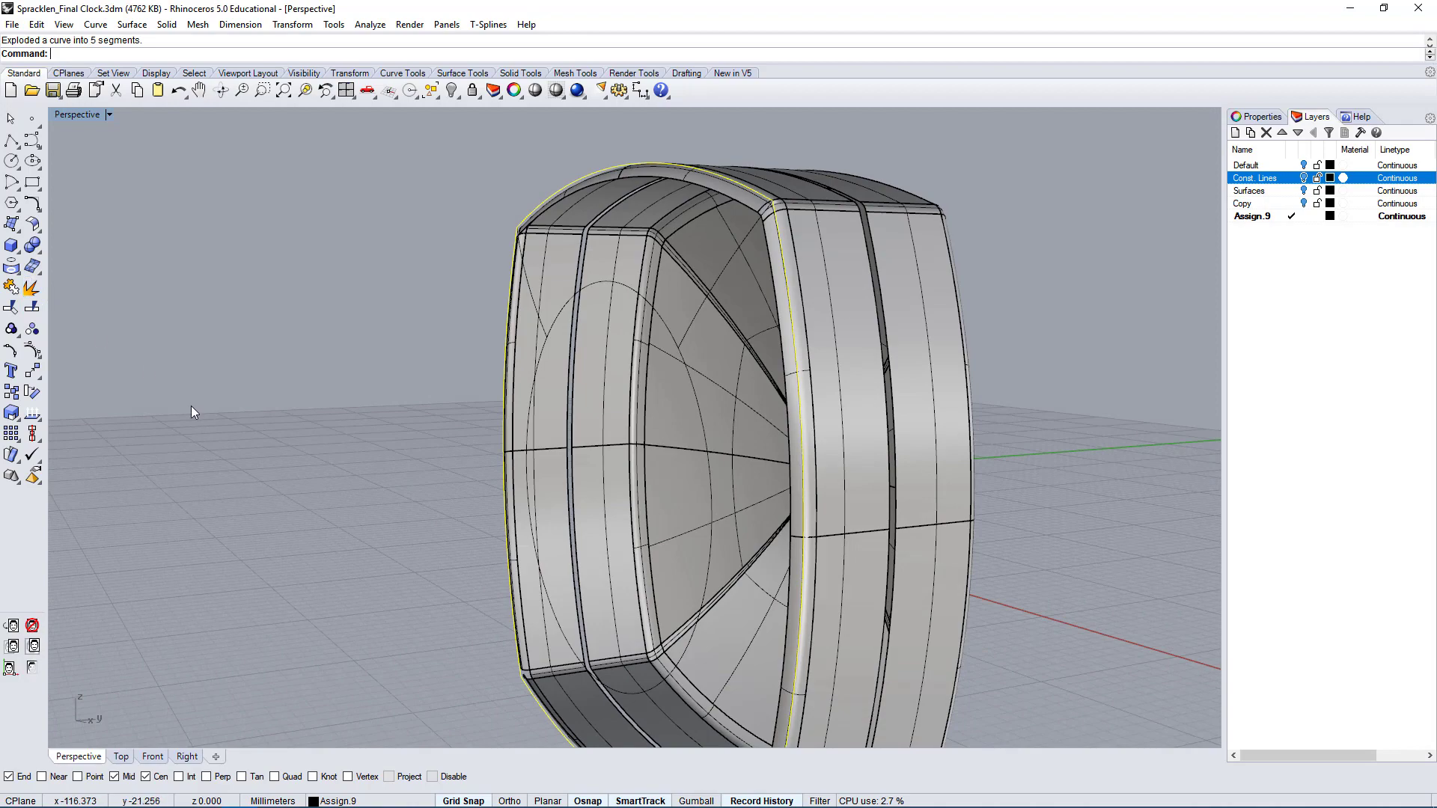
left_click(746, 187)
left_click(793, 227)
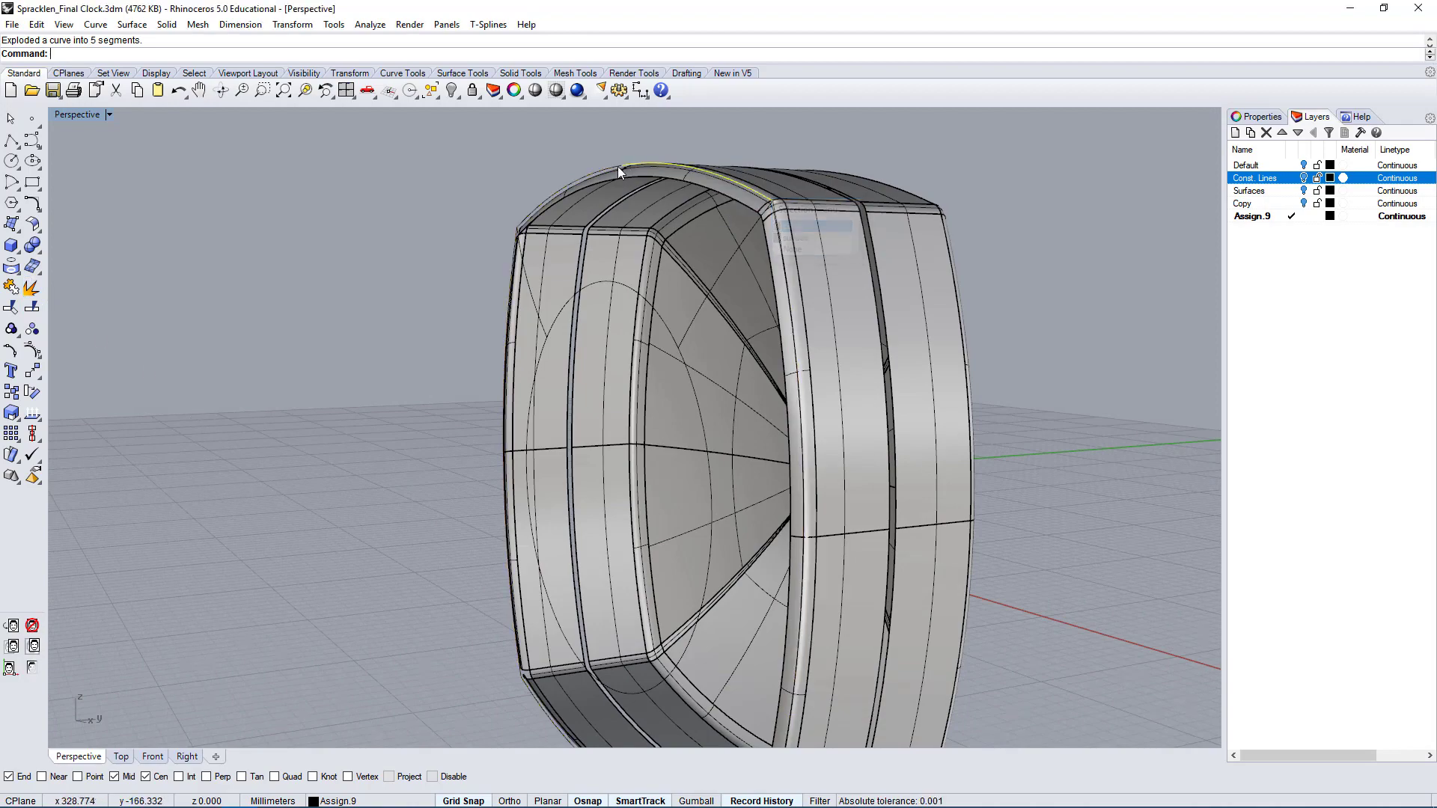
- Display the control points of the exploded side outline segment to check the curve, and hide them again
left_click(606, 176)
right_click_drag(604, 169, 452, 330)
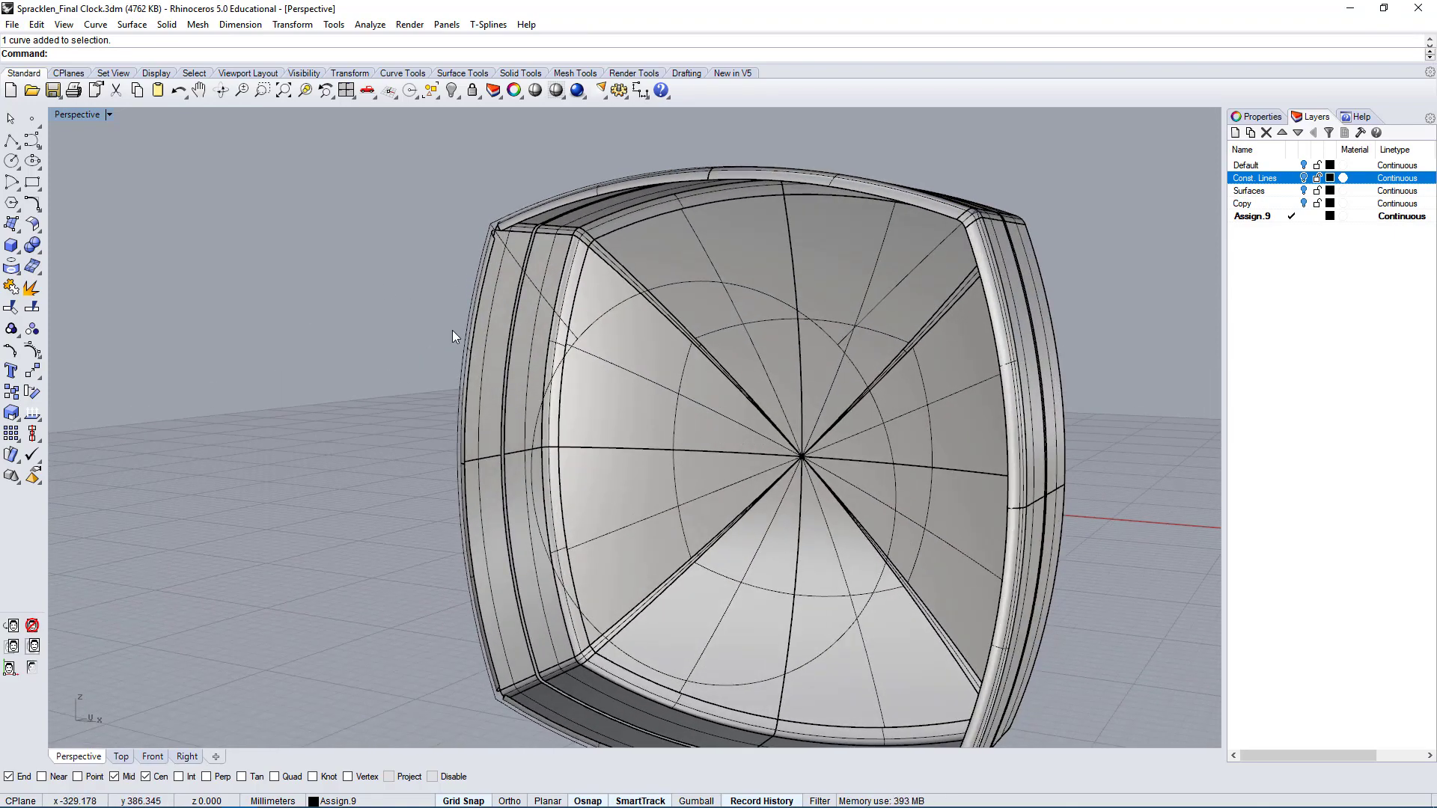
left_click(464, 330)
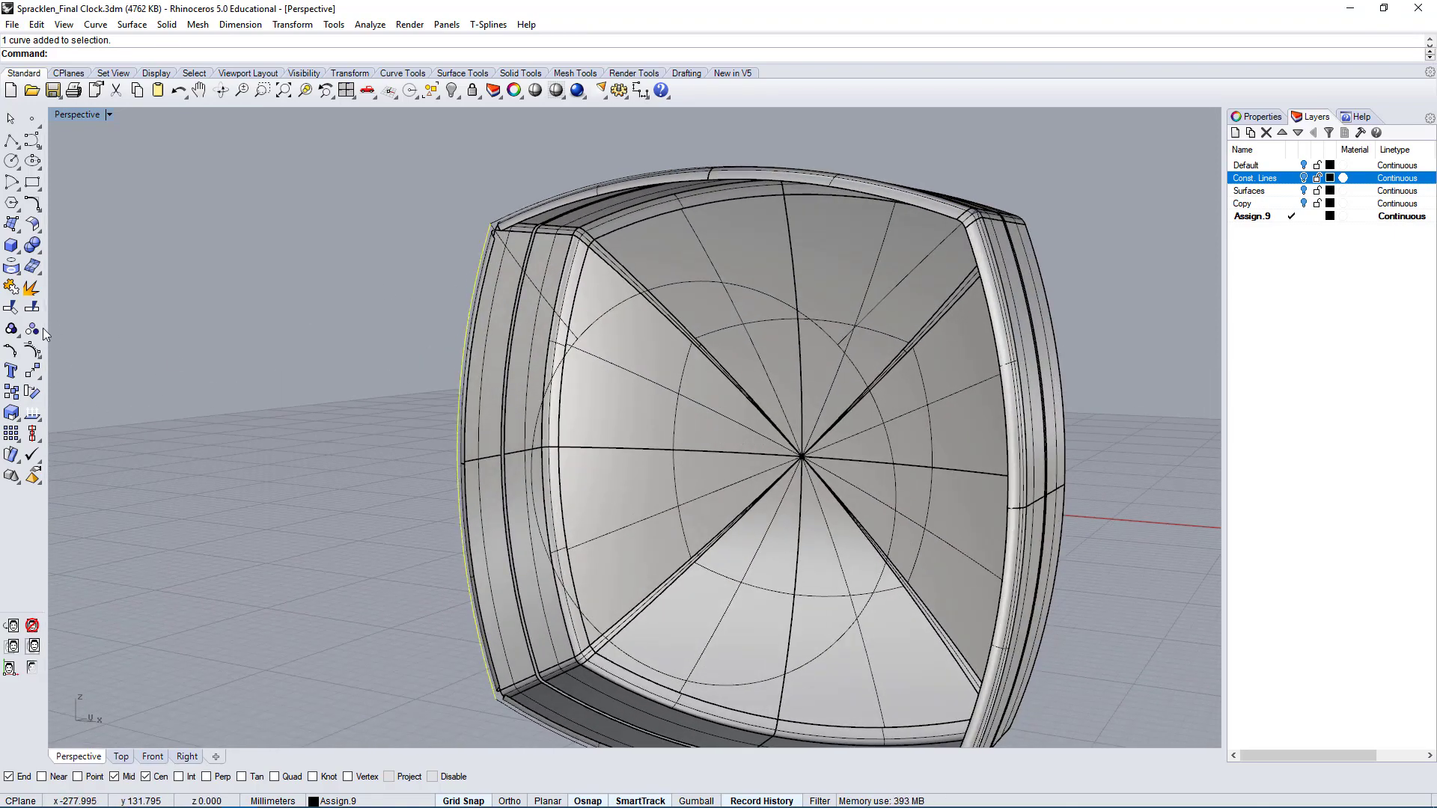
left_click(39, 304)
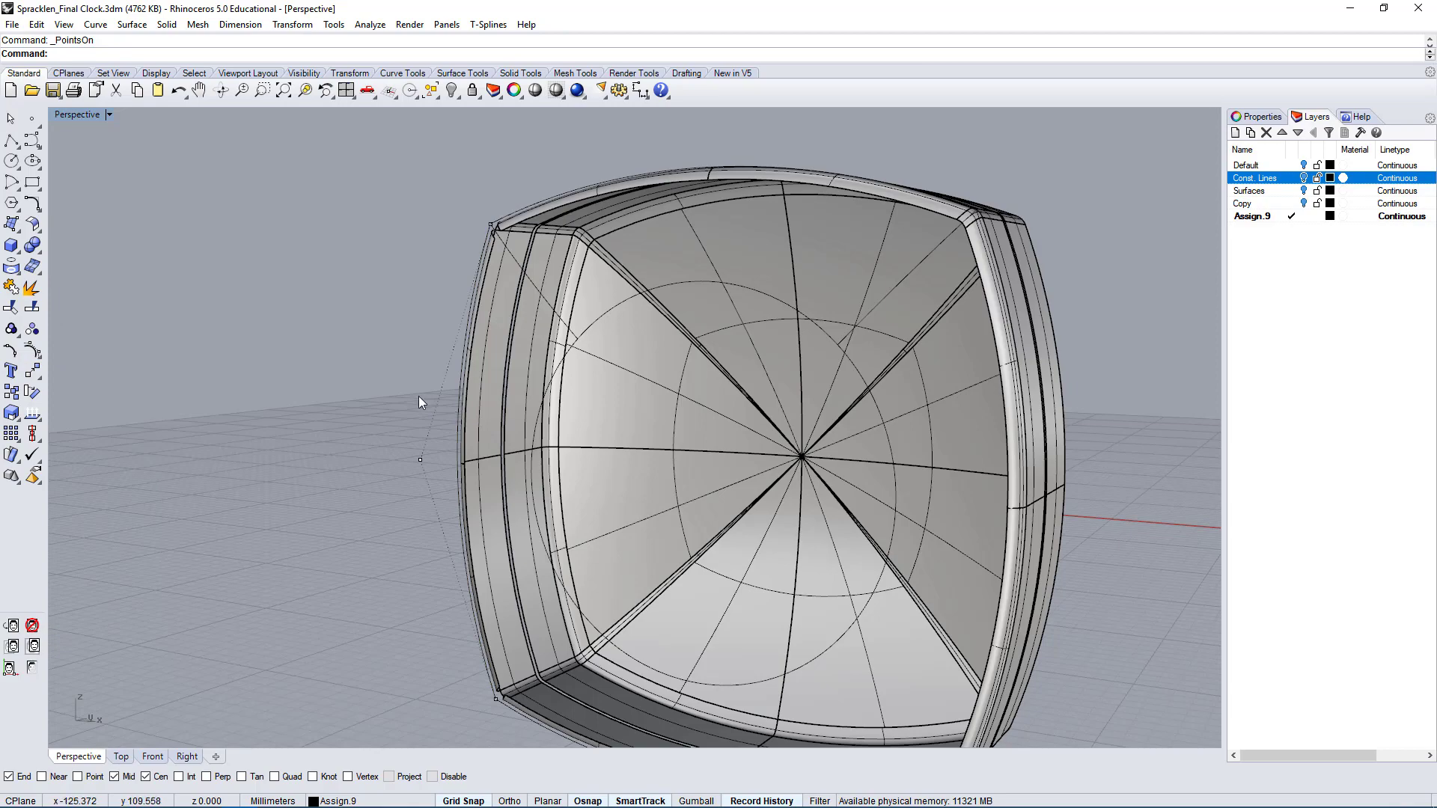
right_click_drag(419, 403, 445, 445)
key("Escape")
- Check the exploded side and upper outline segments around the front rim by selecting them individually
left_click(452, 458)
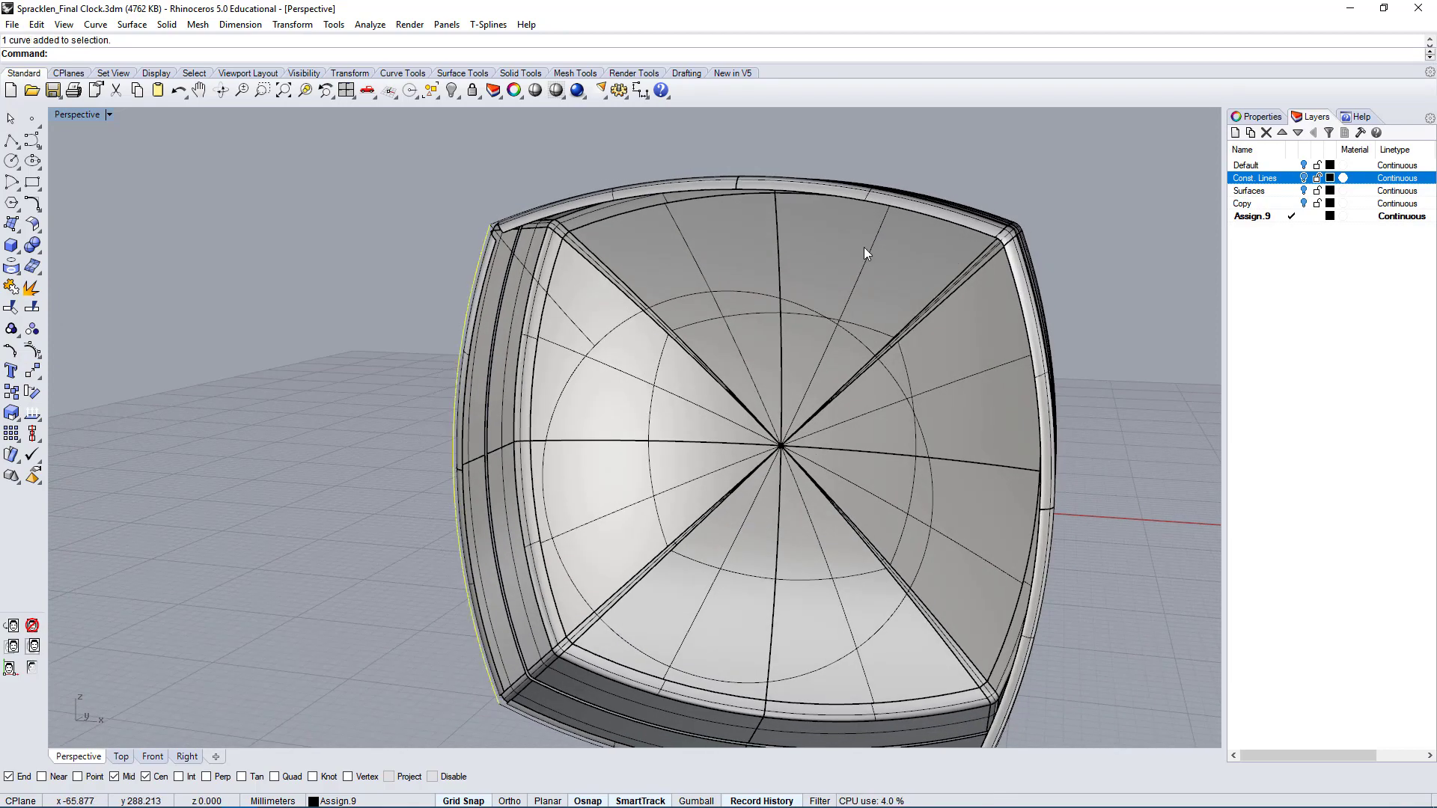
right_click_drag(863, 247, 514, 350)
left_click(724, 142)
left_click(693, 150)
left_click(485, 284)
left_click(492, 260)
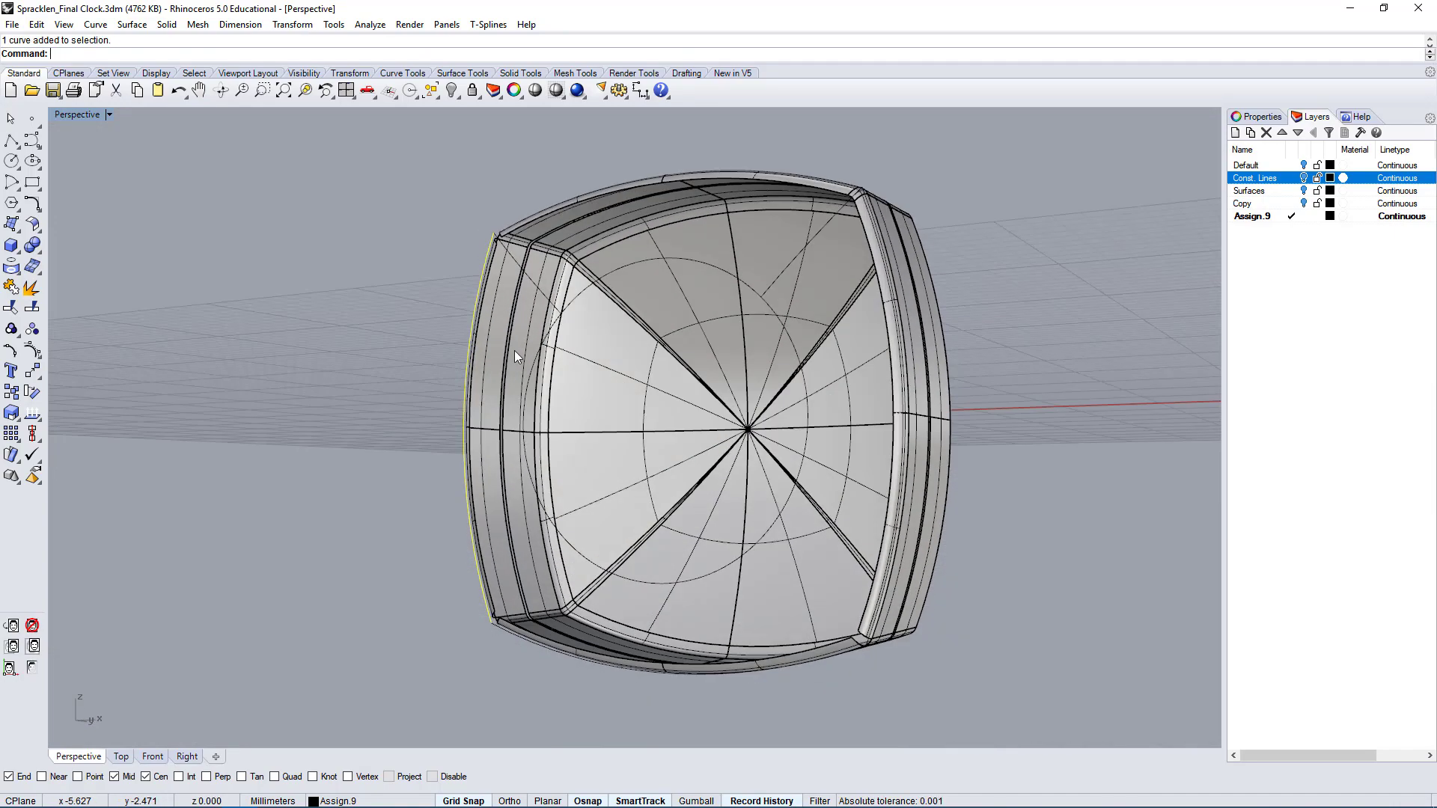
- Rotate the two upper diagonal curves a quarter turn counterclockwise about the clock's centre in the Front view, and return to the maximized Perspective view
left_click(523, 264)
left_click(538, 290)
left_click(586, 327)
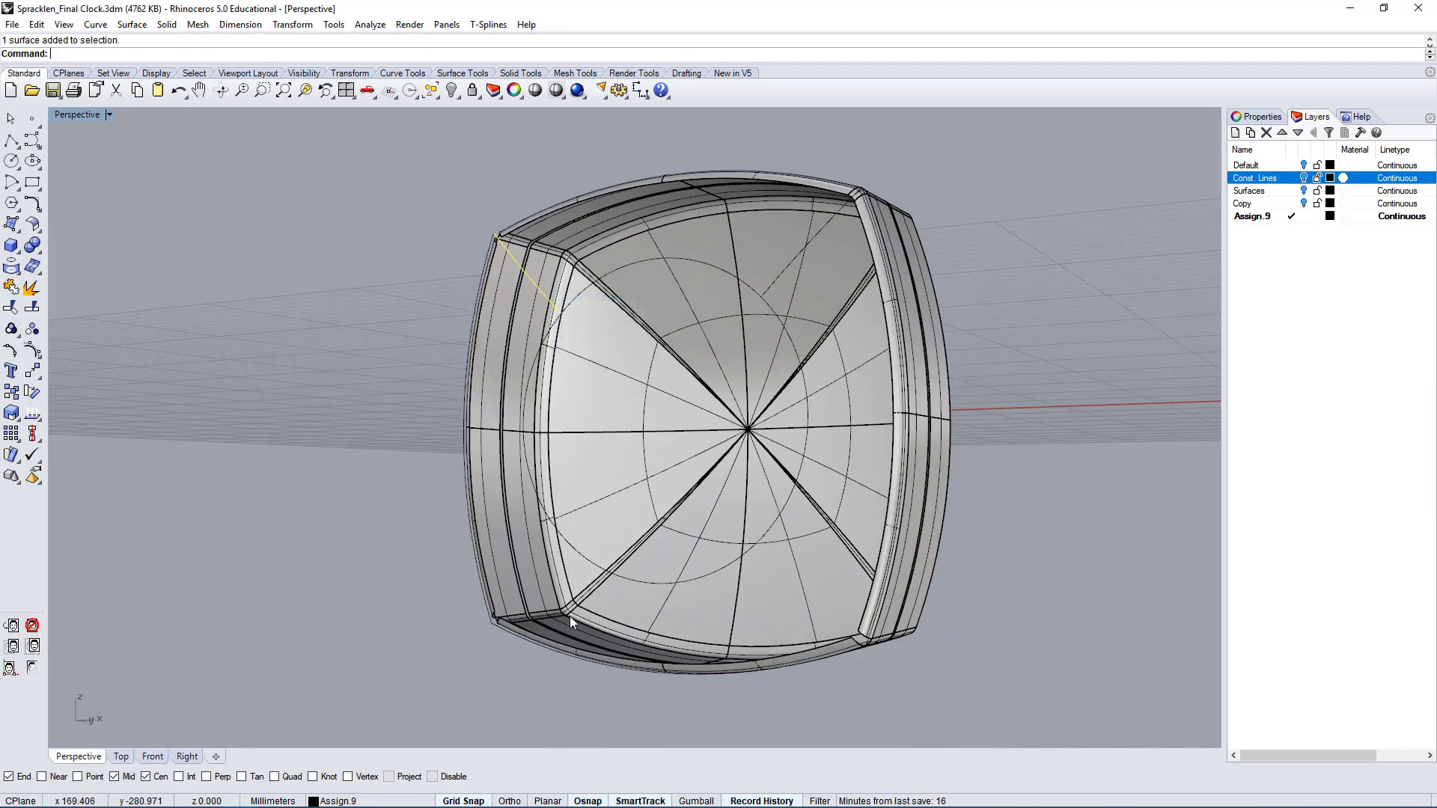
right_click_drag(569, 617, 576, 470)
left_click(827, 228, "shift")
type("rotate")
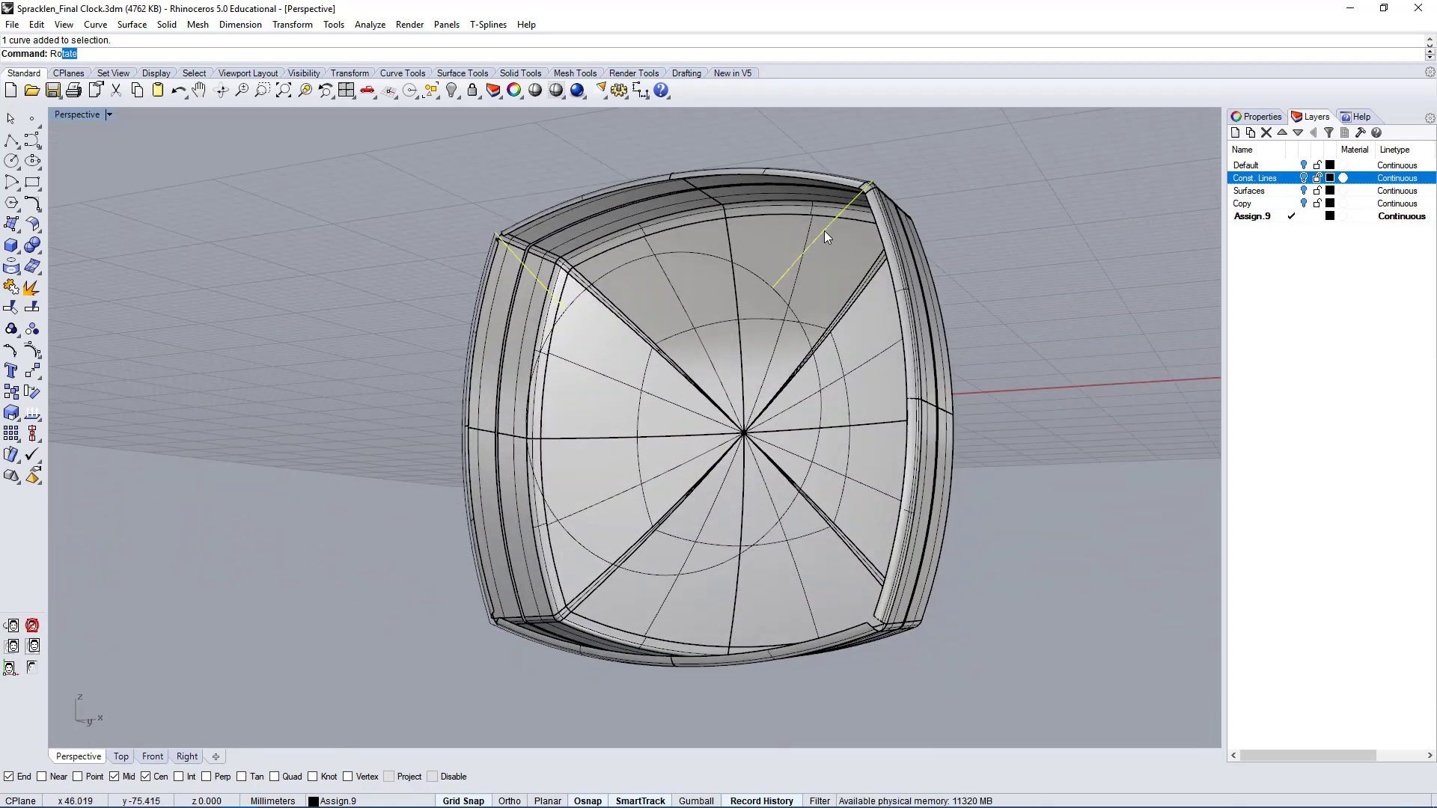
key("Return")
double_click(79, 116)
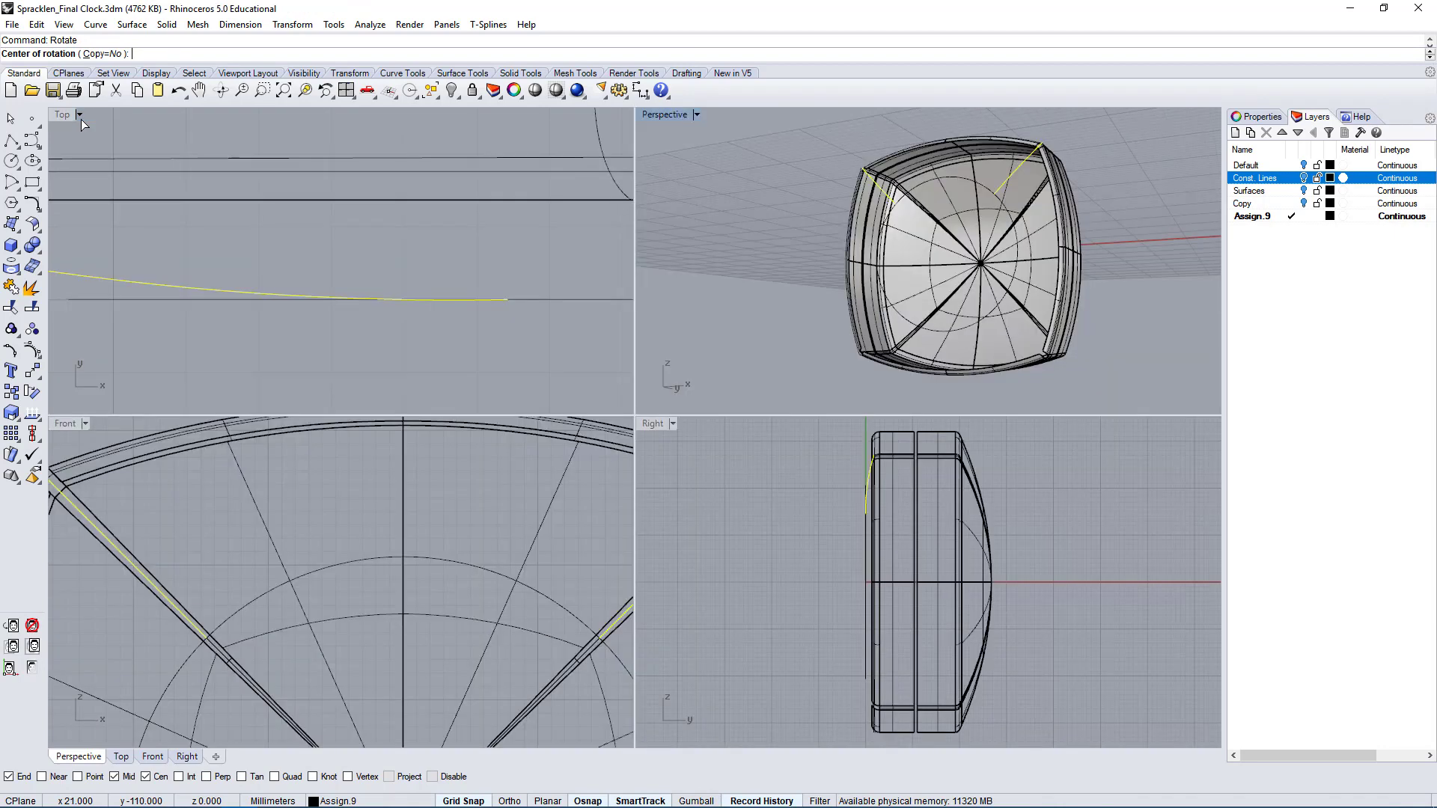
left_click(405, 547)
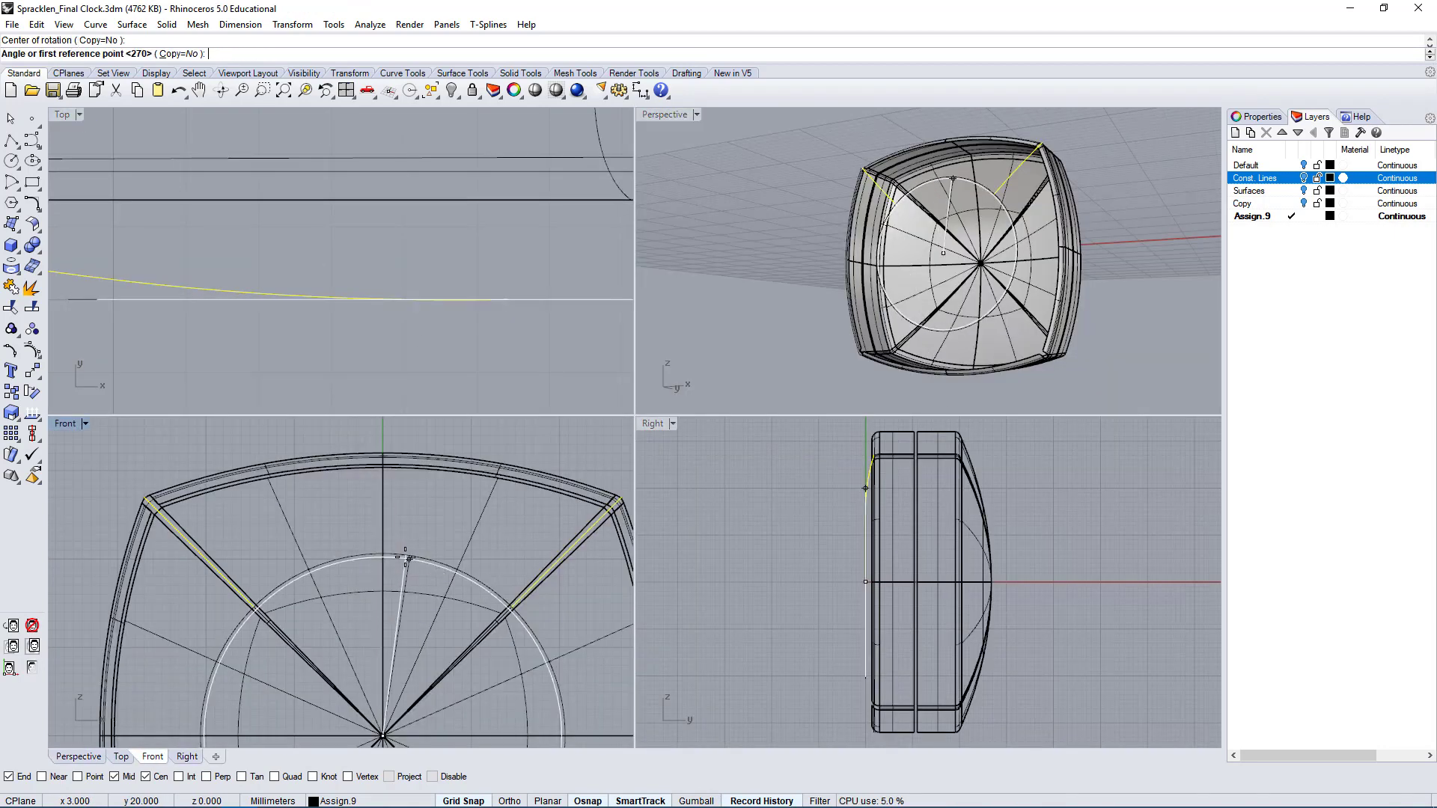
scroll(406, 524, "down", 3)
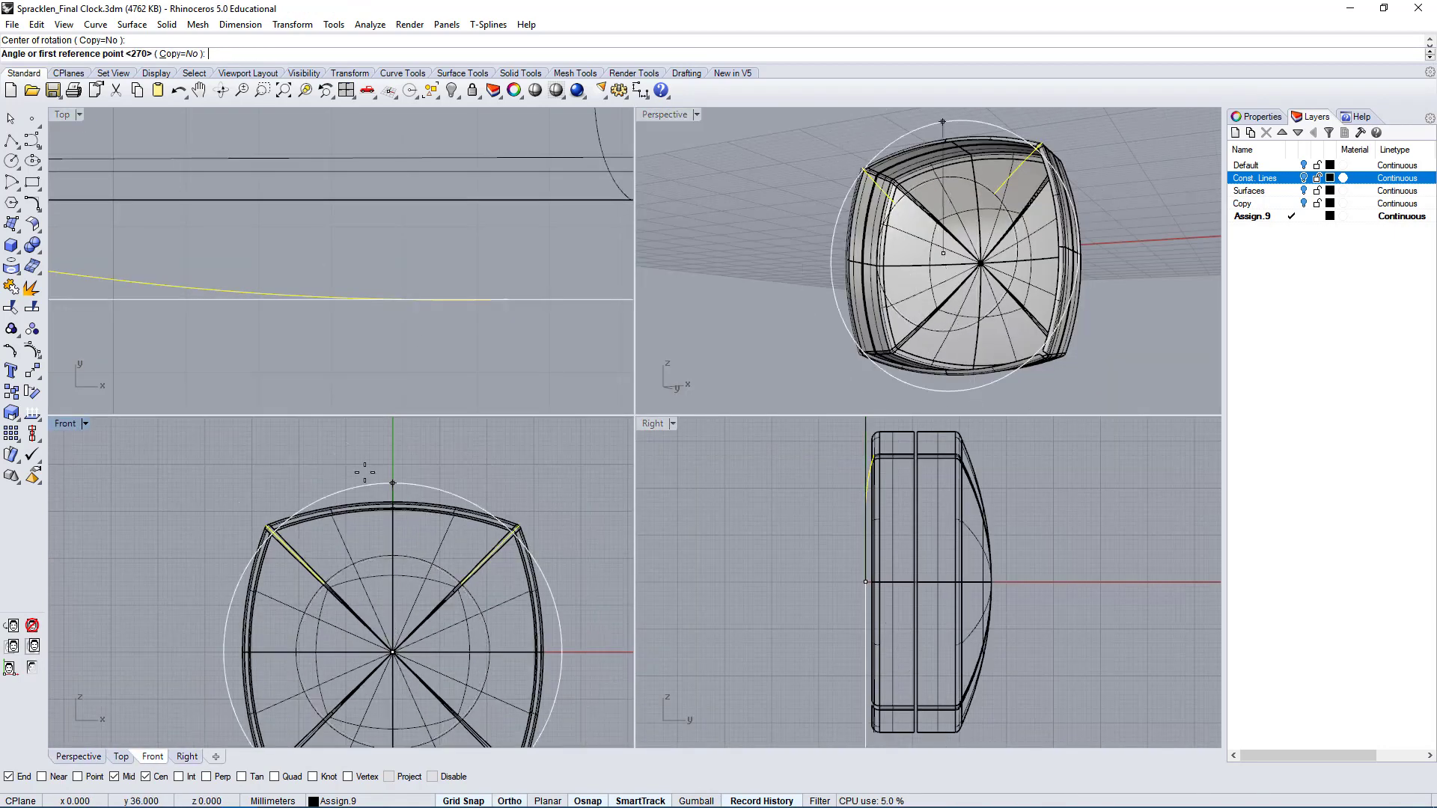
scroll(404, 434, "down", 2)
left_click(397, 437)
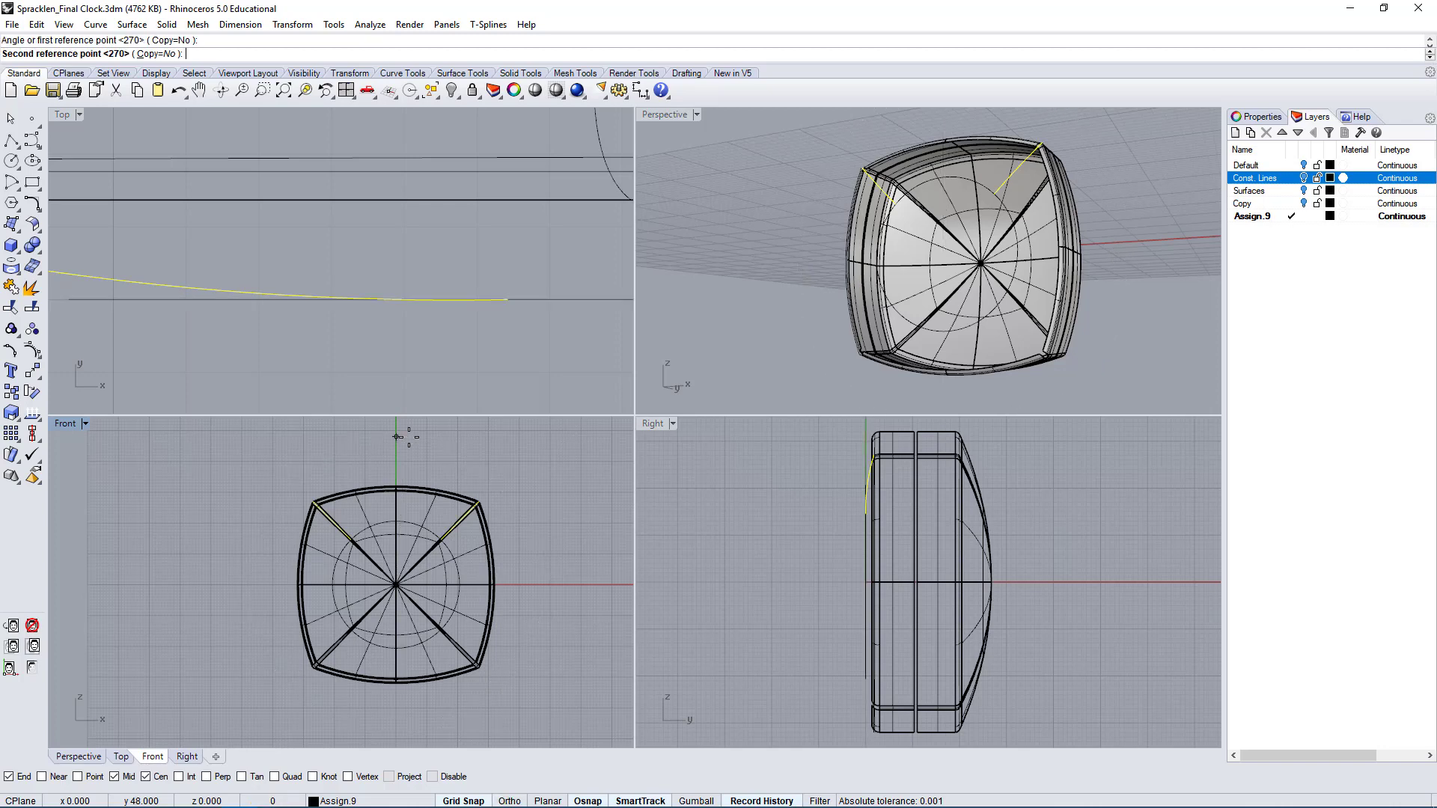
left_click(211, 540)
right_click_drag(838, 254, 710, 150)
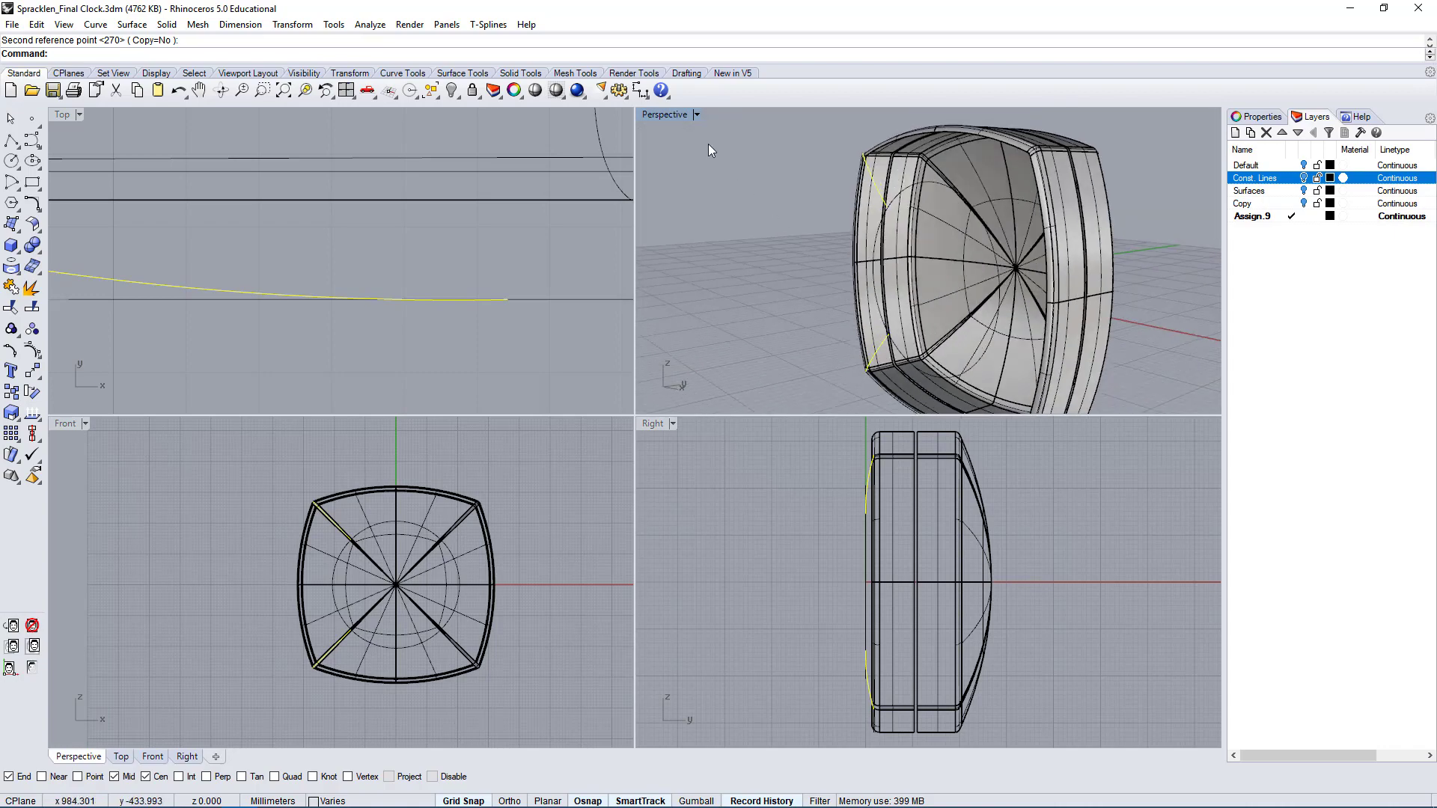
double_click(669, 116)
right_click_drag(658, 224, 693, 232)
left_click(681, 236)
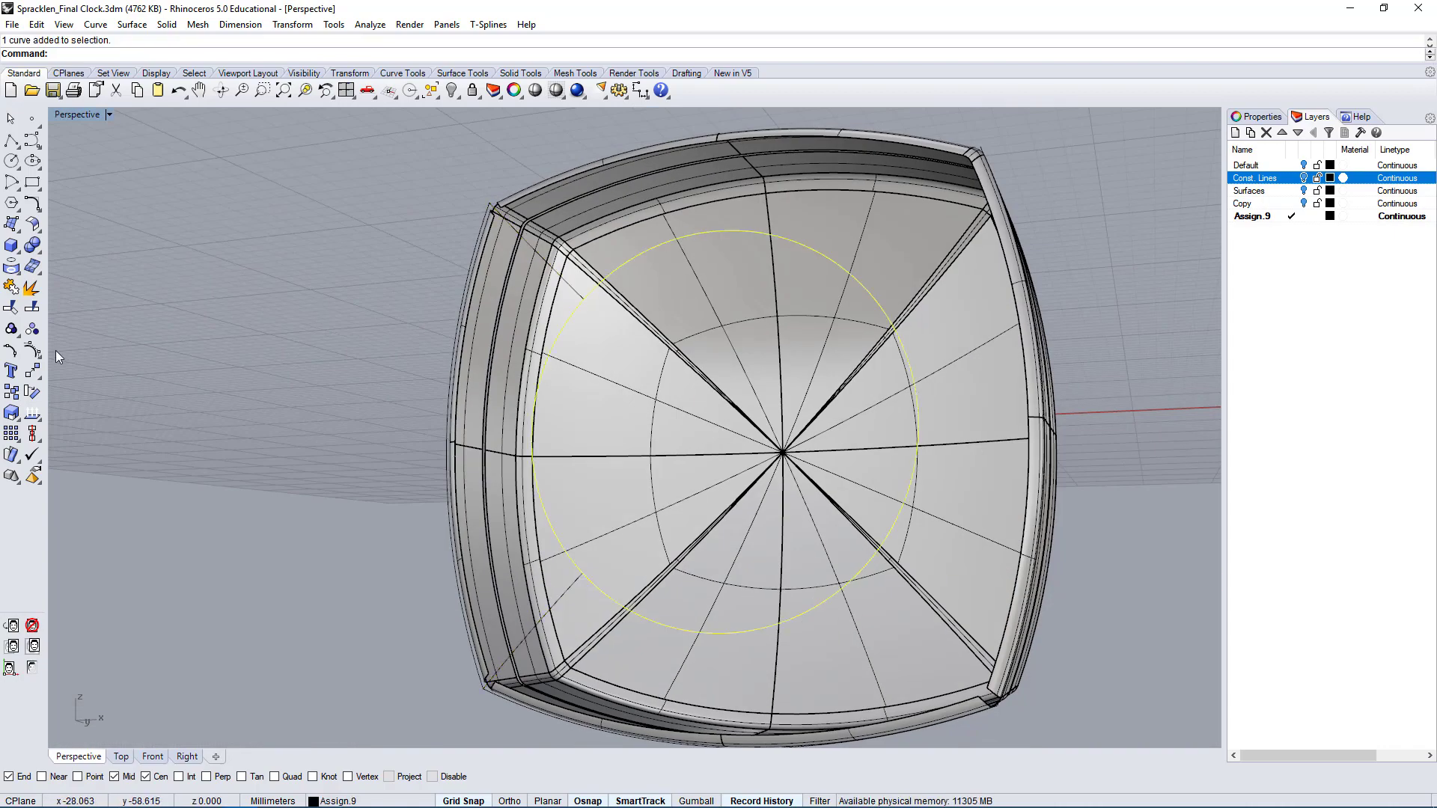
left_click(33, 351)
right_click_drag(664, 324, 590, 291)
left_click(682, 253)
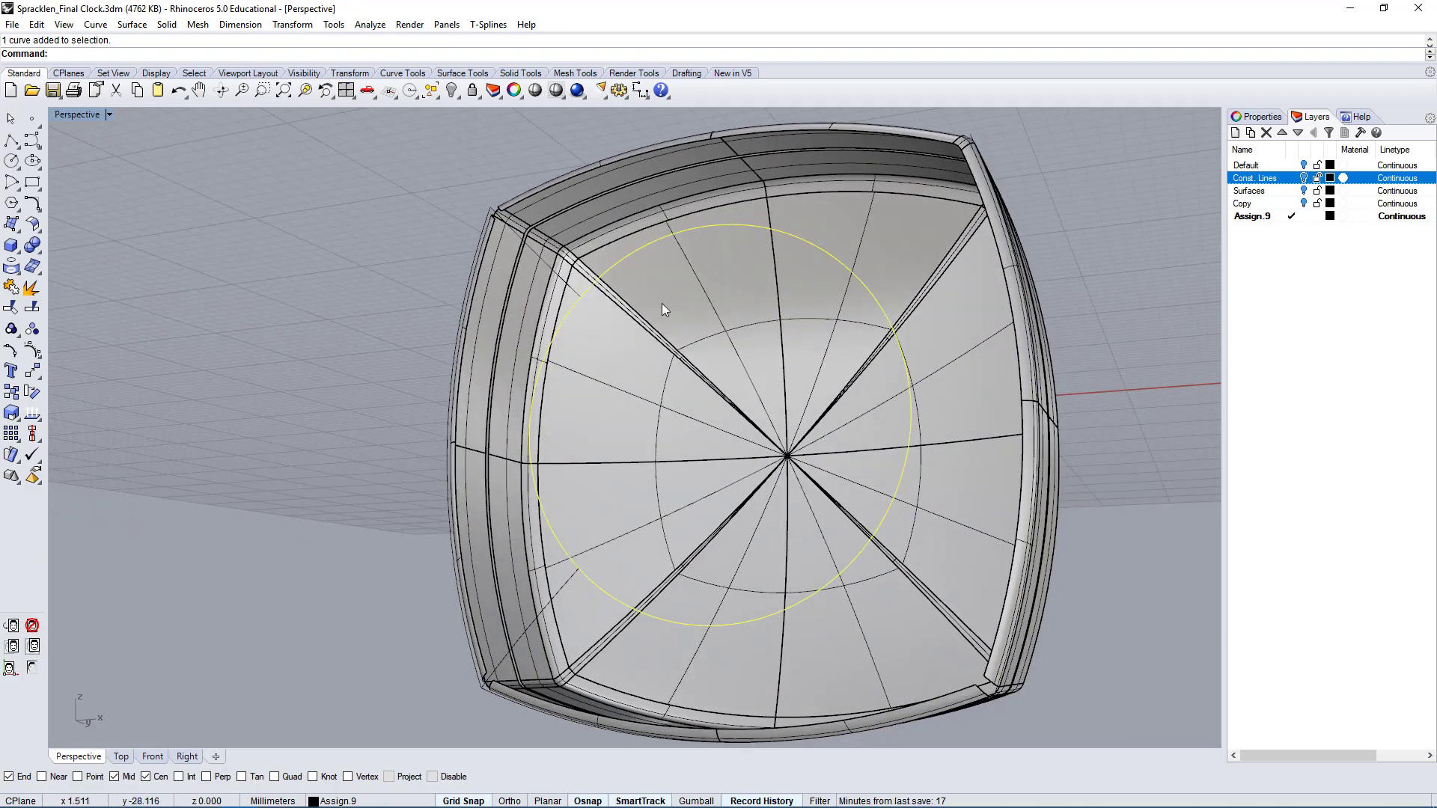
right_click_drag(562, 320, 509, 383)
left_click(582, 310)
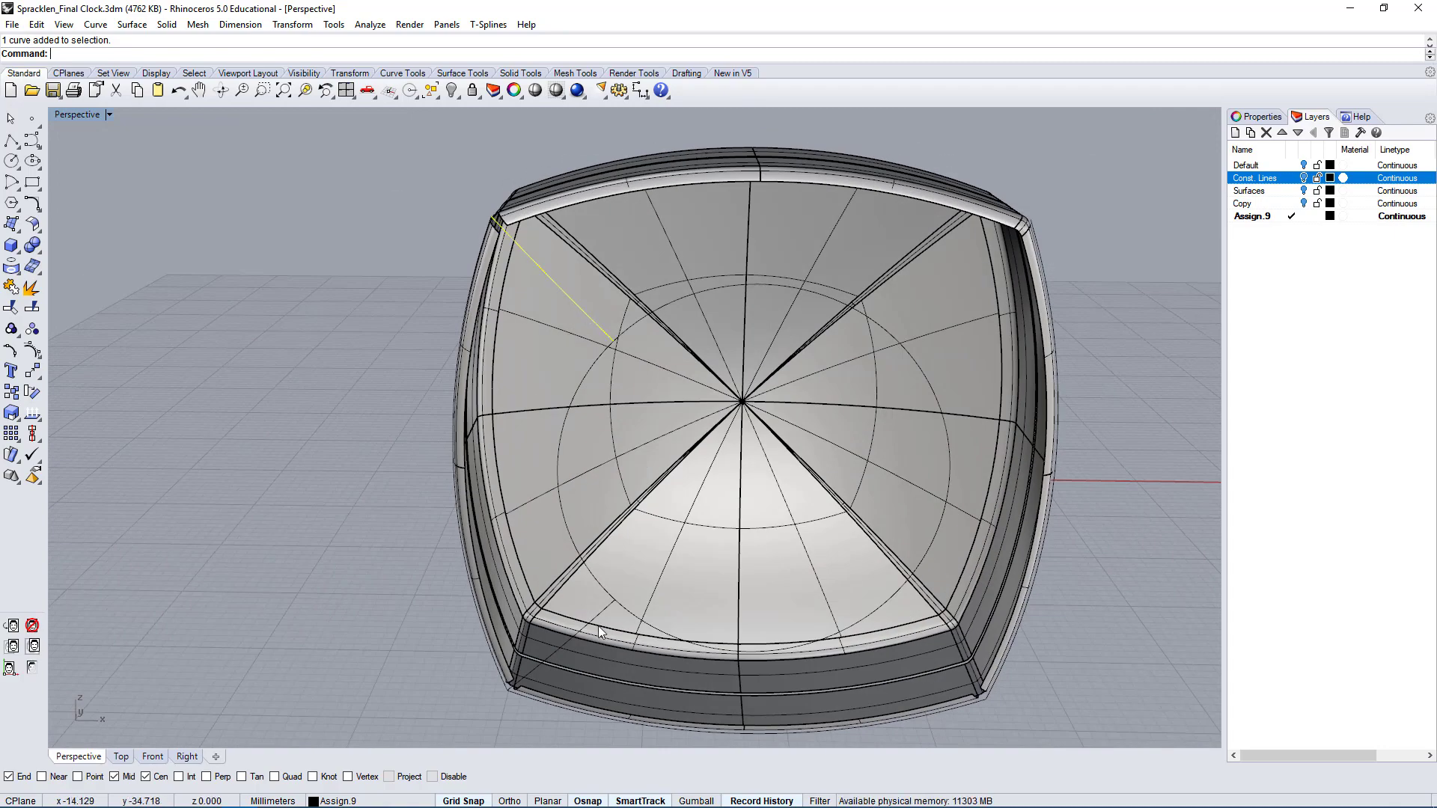
left_click(595, 616, "shift")
type("Trim")
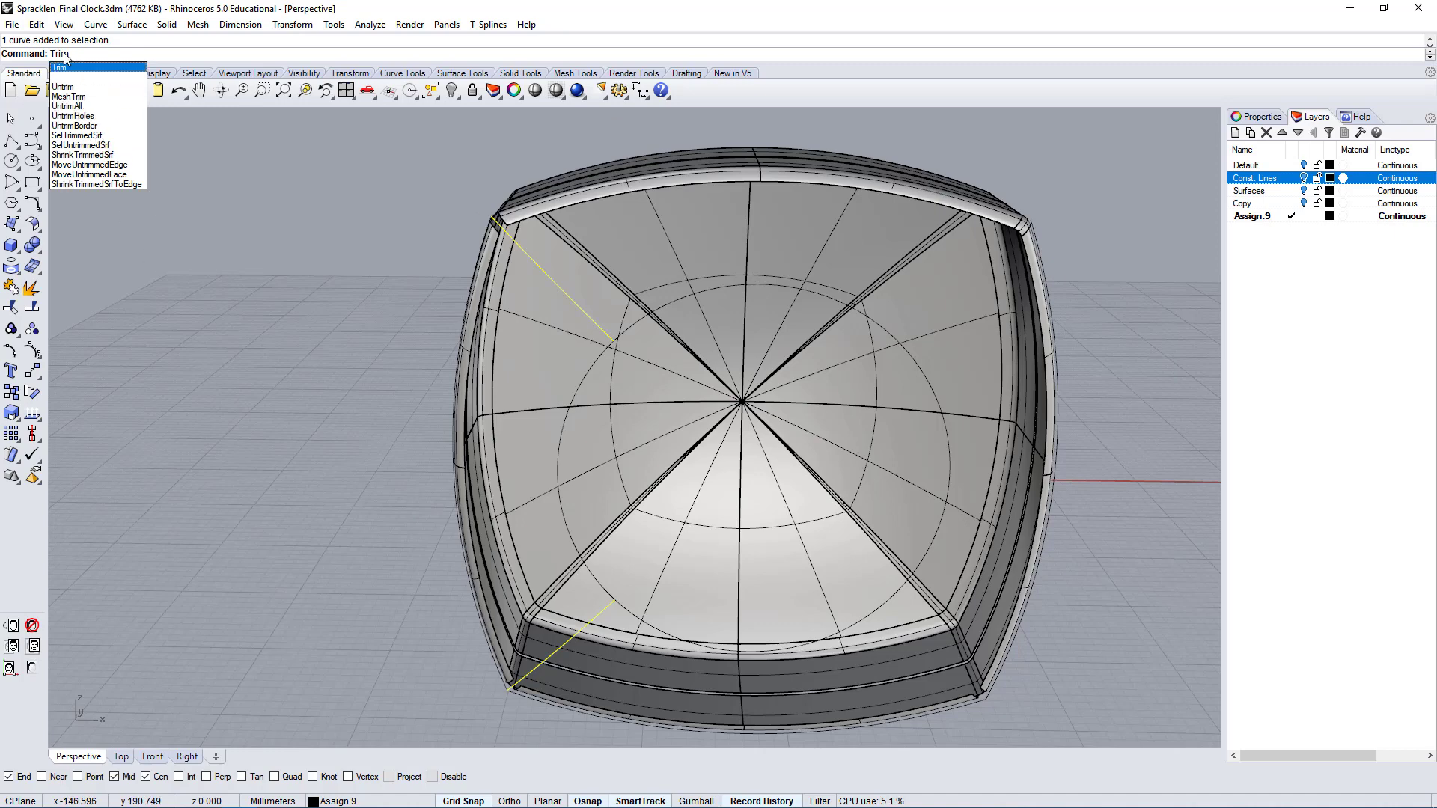
left_click(218, 473)
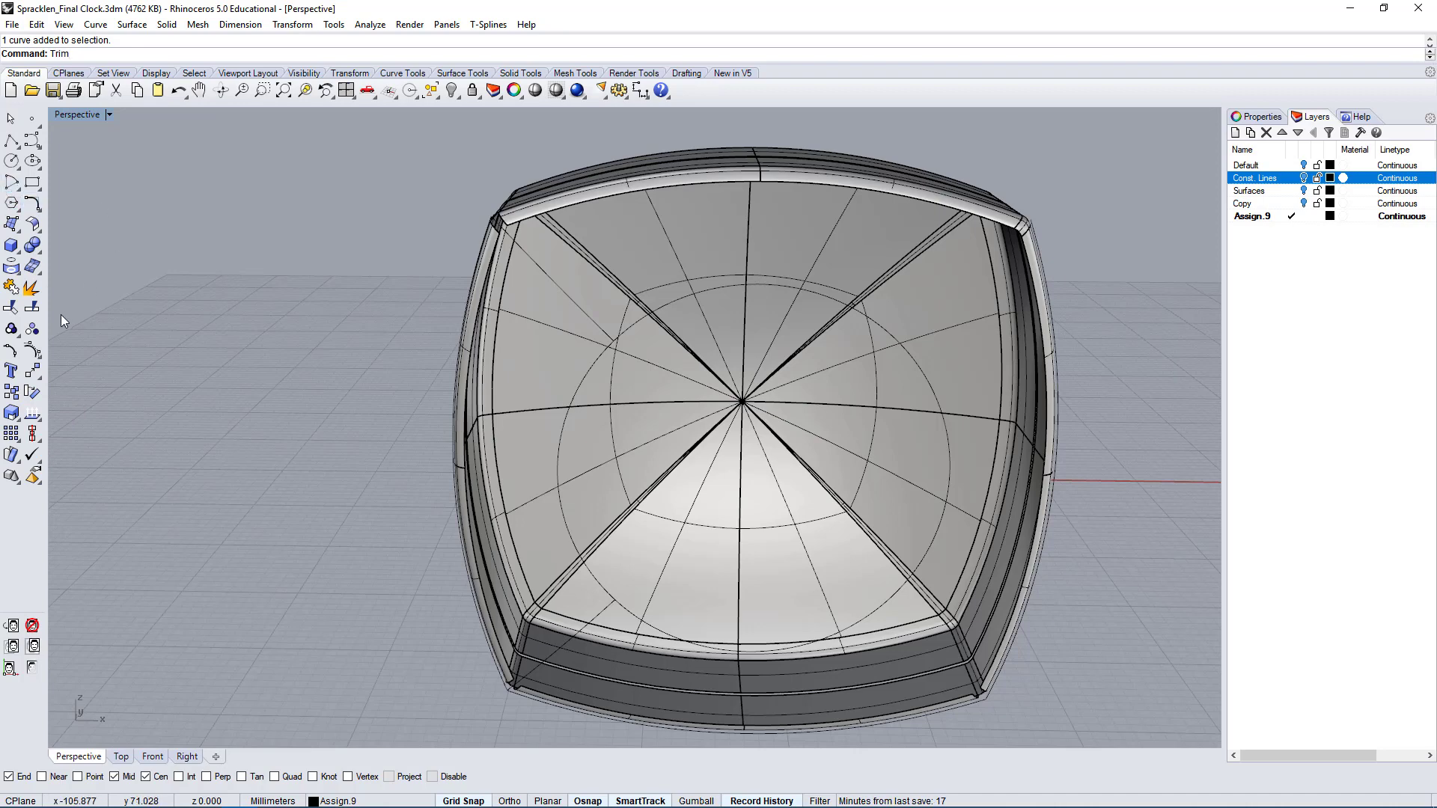
- Trim the circle with the two diagonal curves as cutting objects, keeping only the side arc between them
left_click(11, 308)
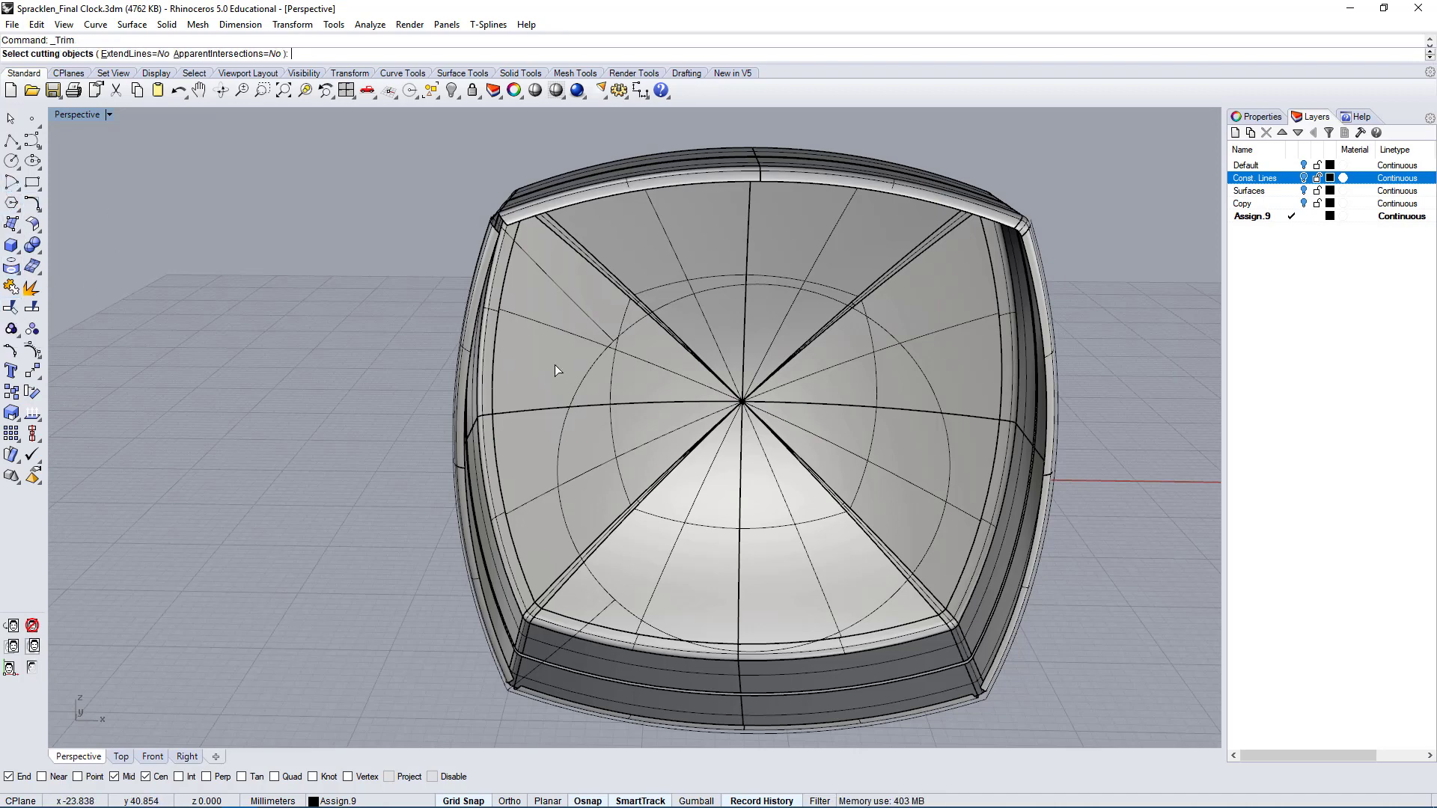
left_click(575, 301)
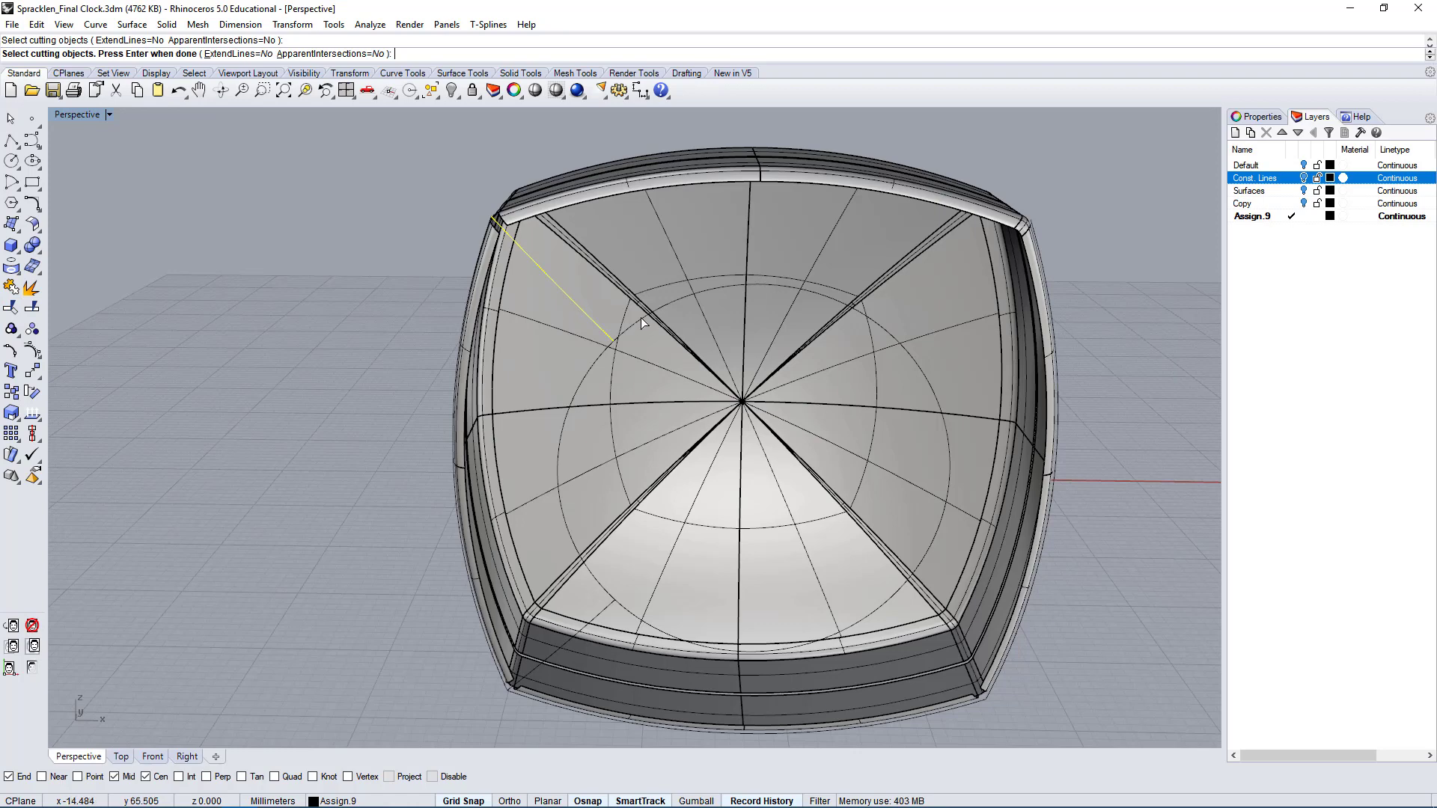
left_click(602, 612)
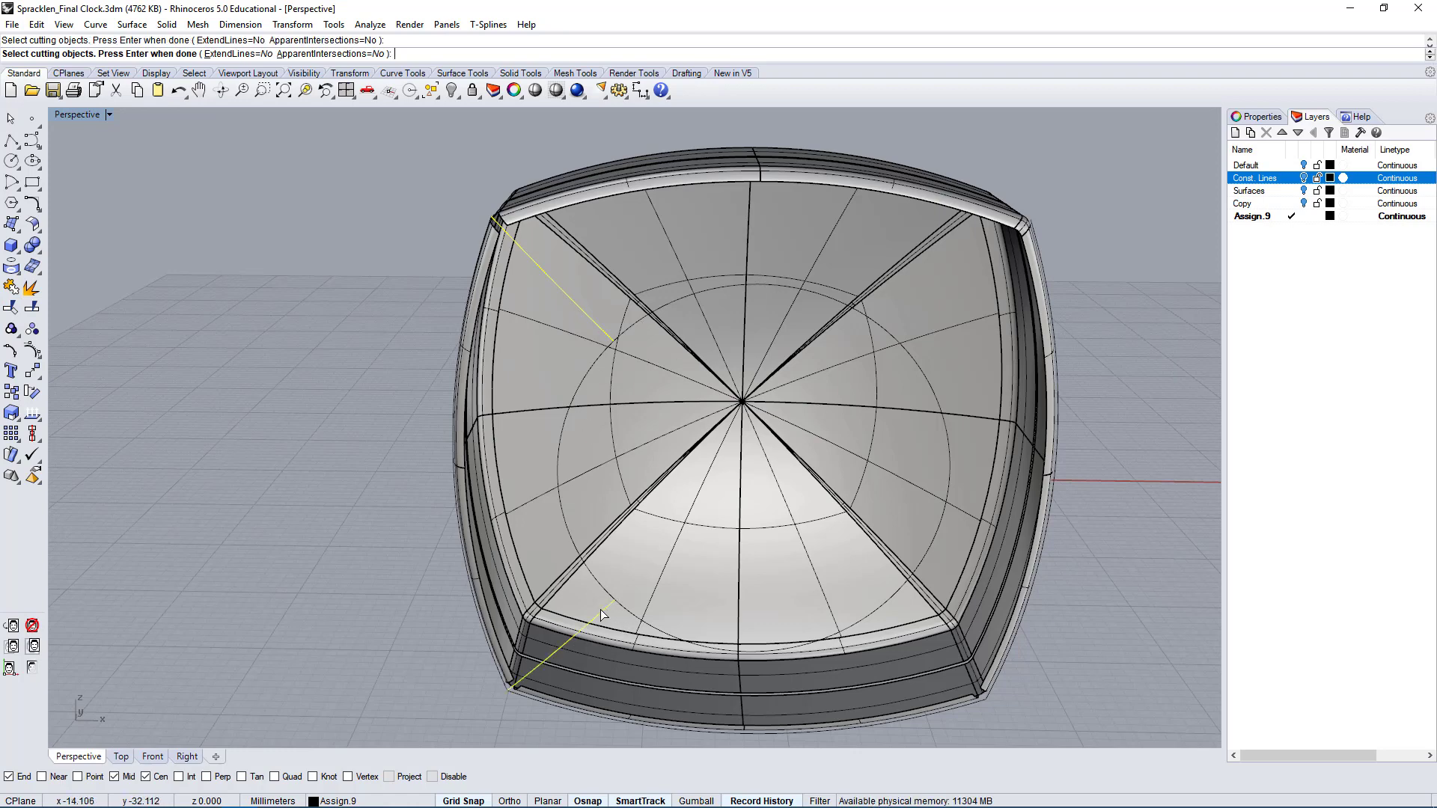
left_click(637, 322)
key("Return")
left_click(638, 322)
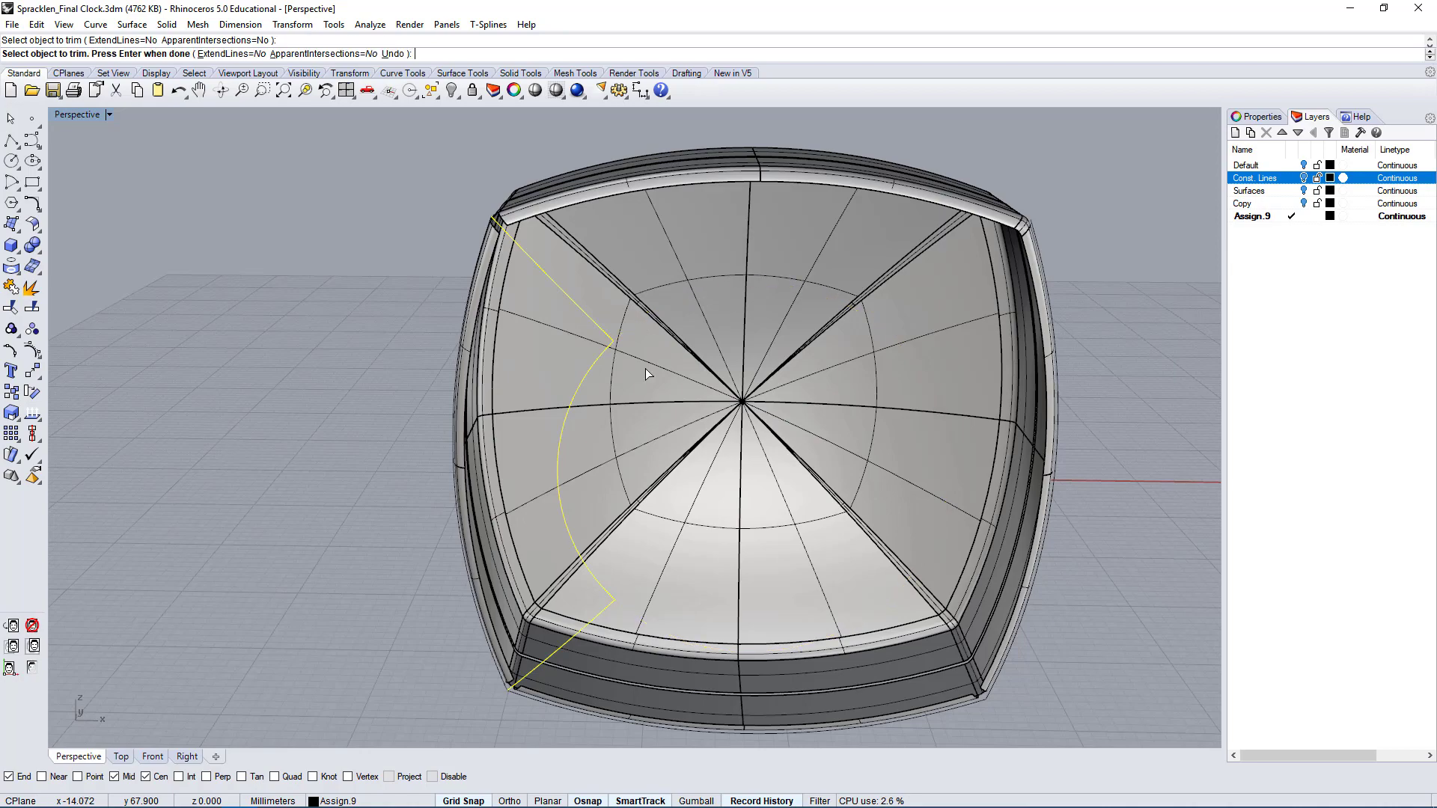
right_click_drag(645, 368, 654, 438)
key("Return")
- Check the side panel's boundary by selecting the trimmed arc, both diagonals and the side outline segment together, and clear the selection
left_click(570, 320)
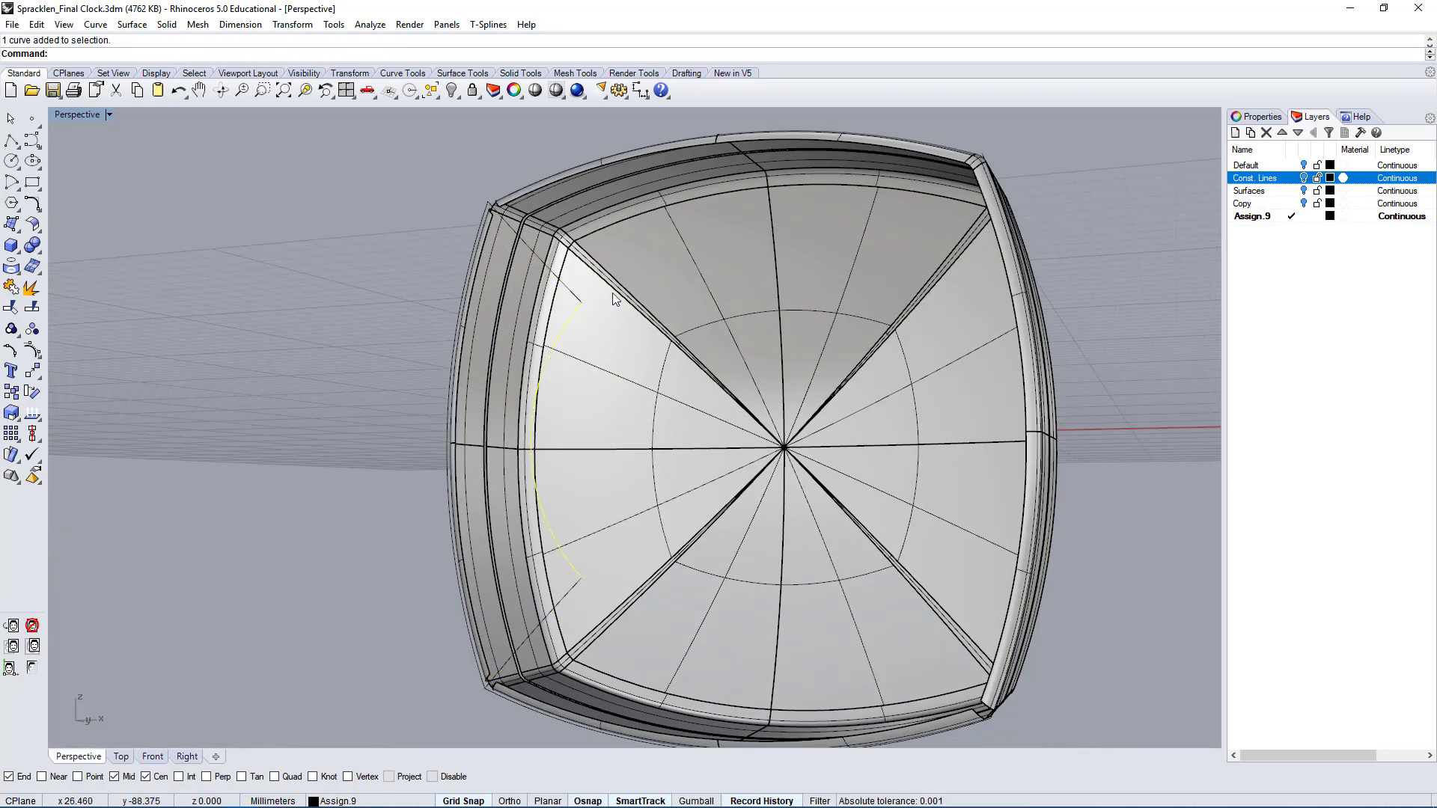
right_click_drag(824, 617, 781, 479)
left_click(650, 267, "shift")
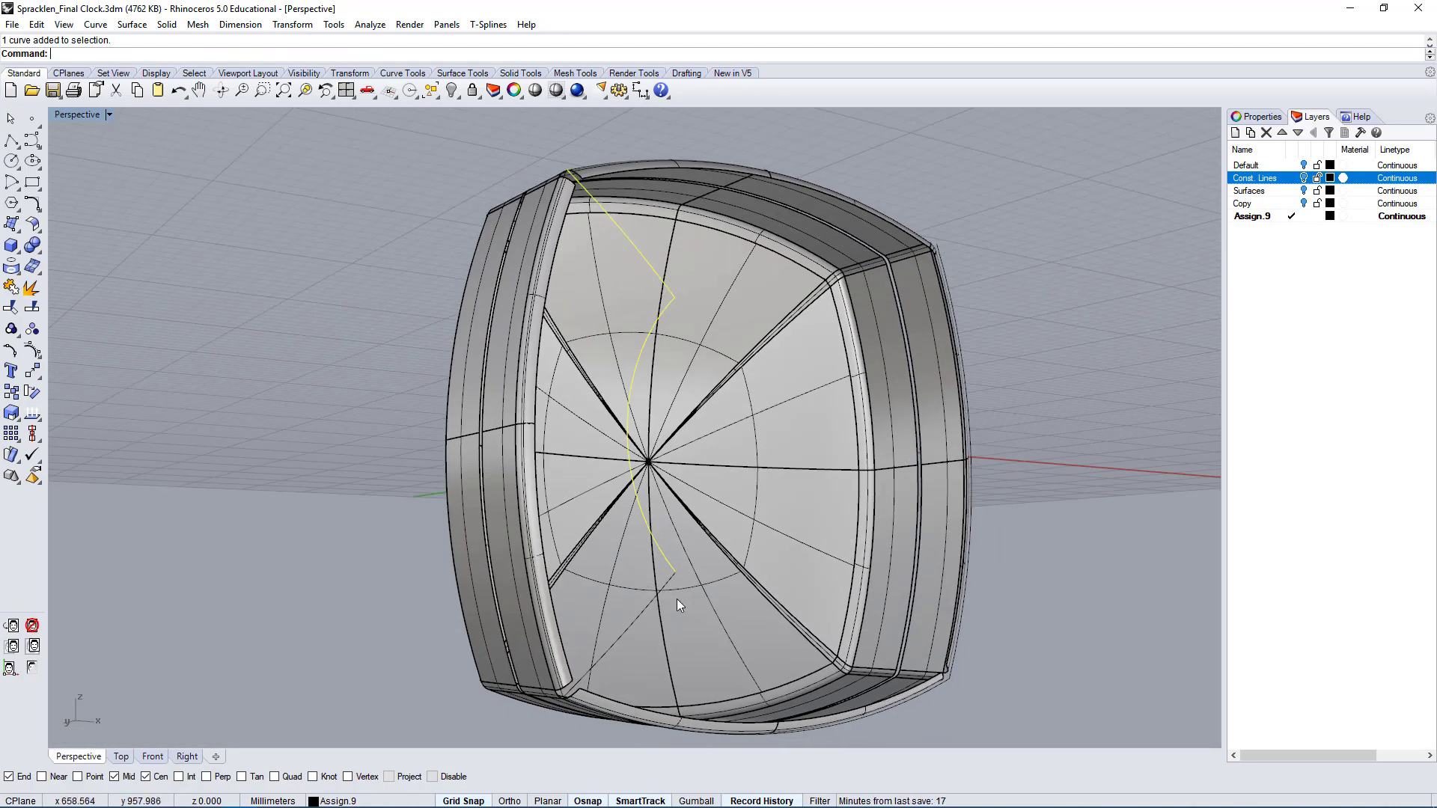
right_click_drag(662, 582, 476, 235)
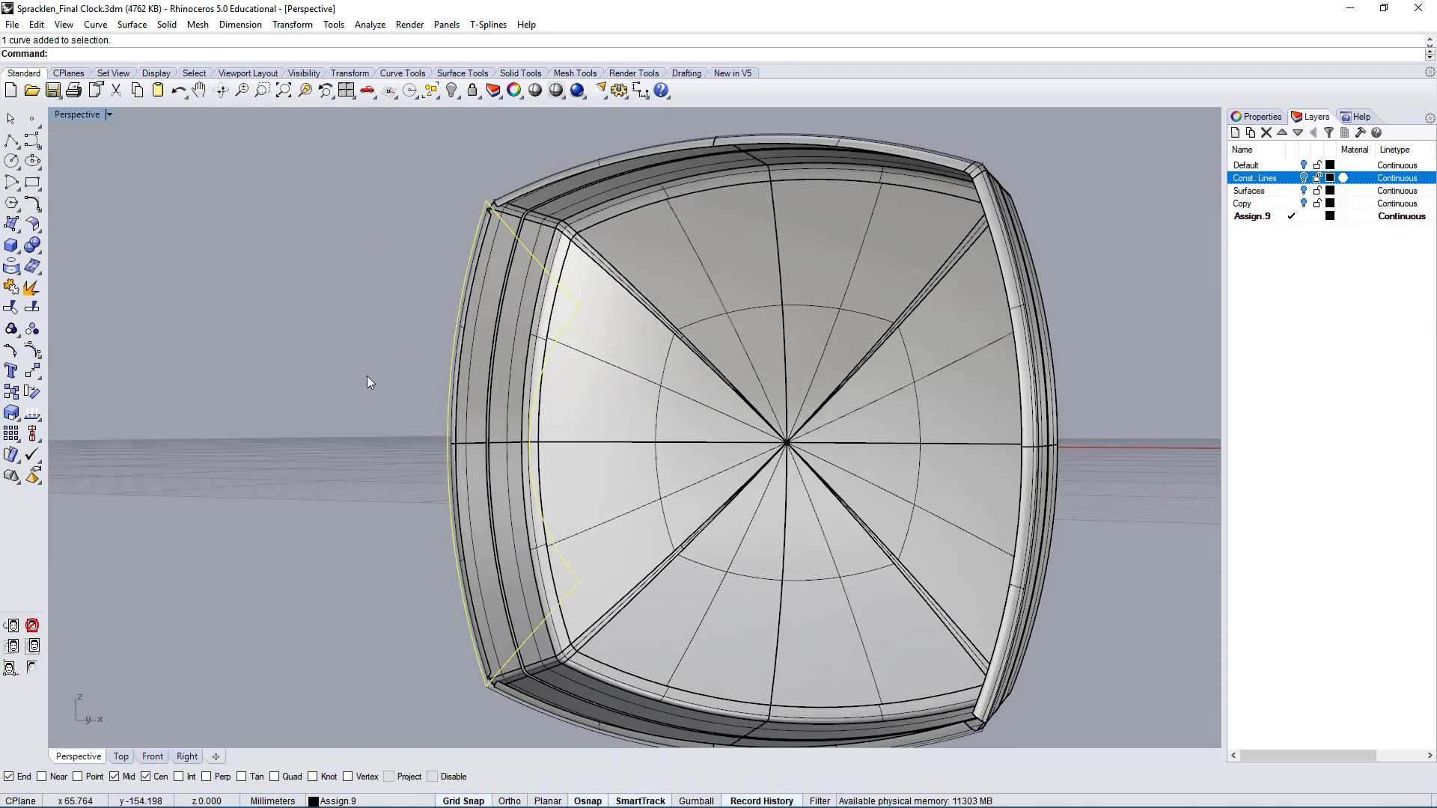
left_click(271, 447)
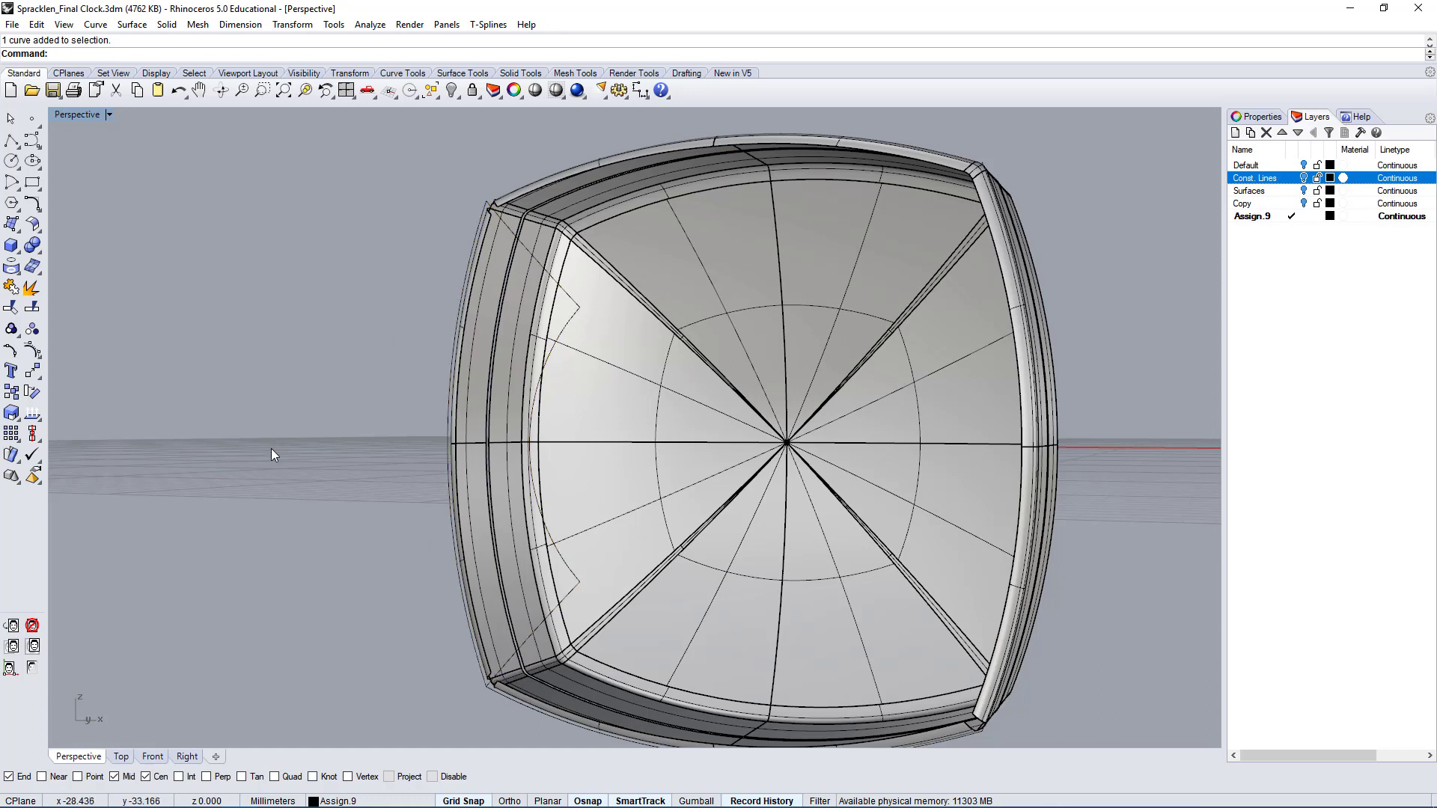
type("Sweep1")
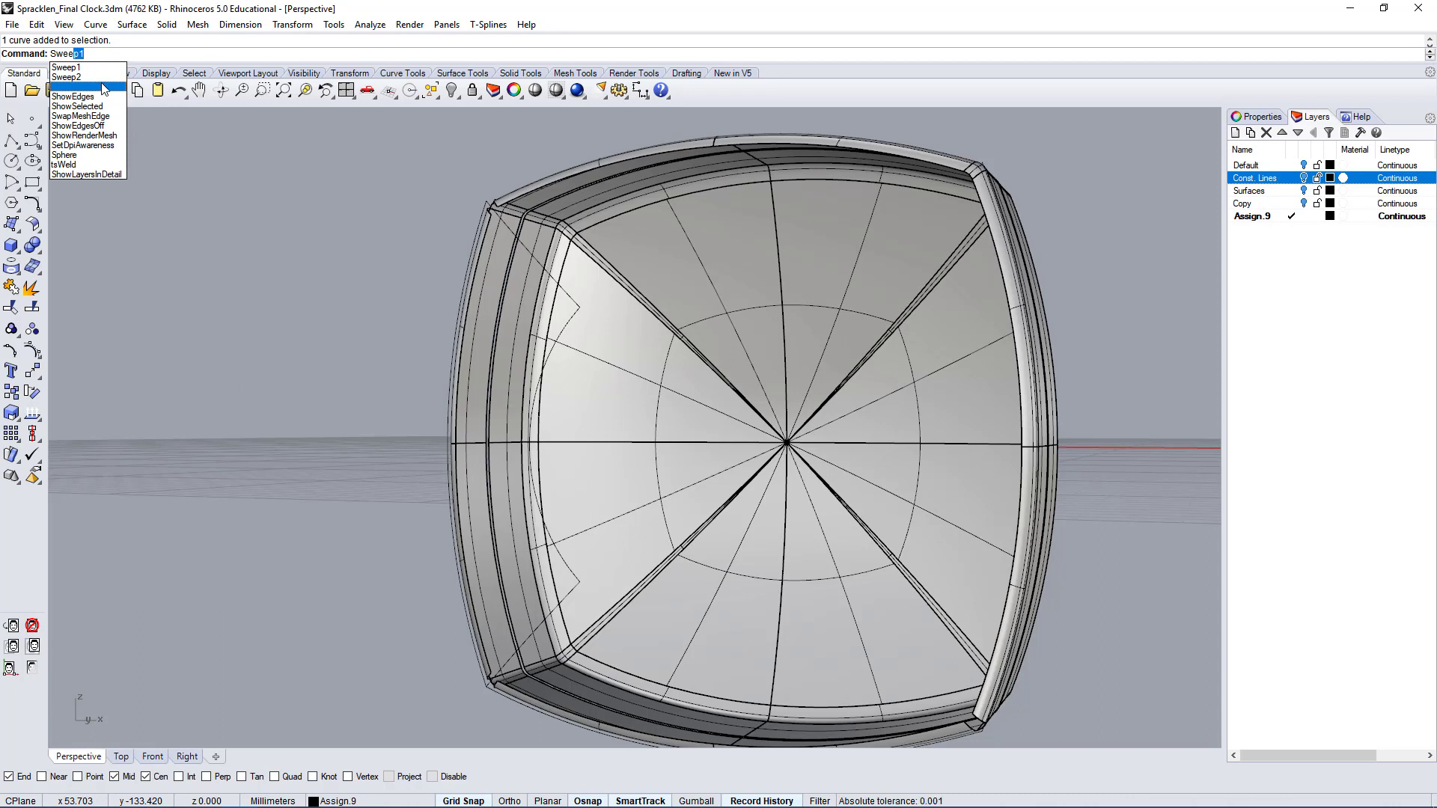
left_click(98, 80)
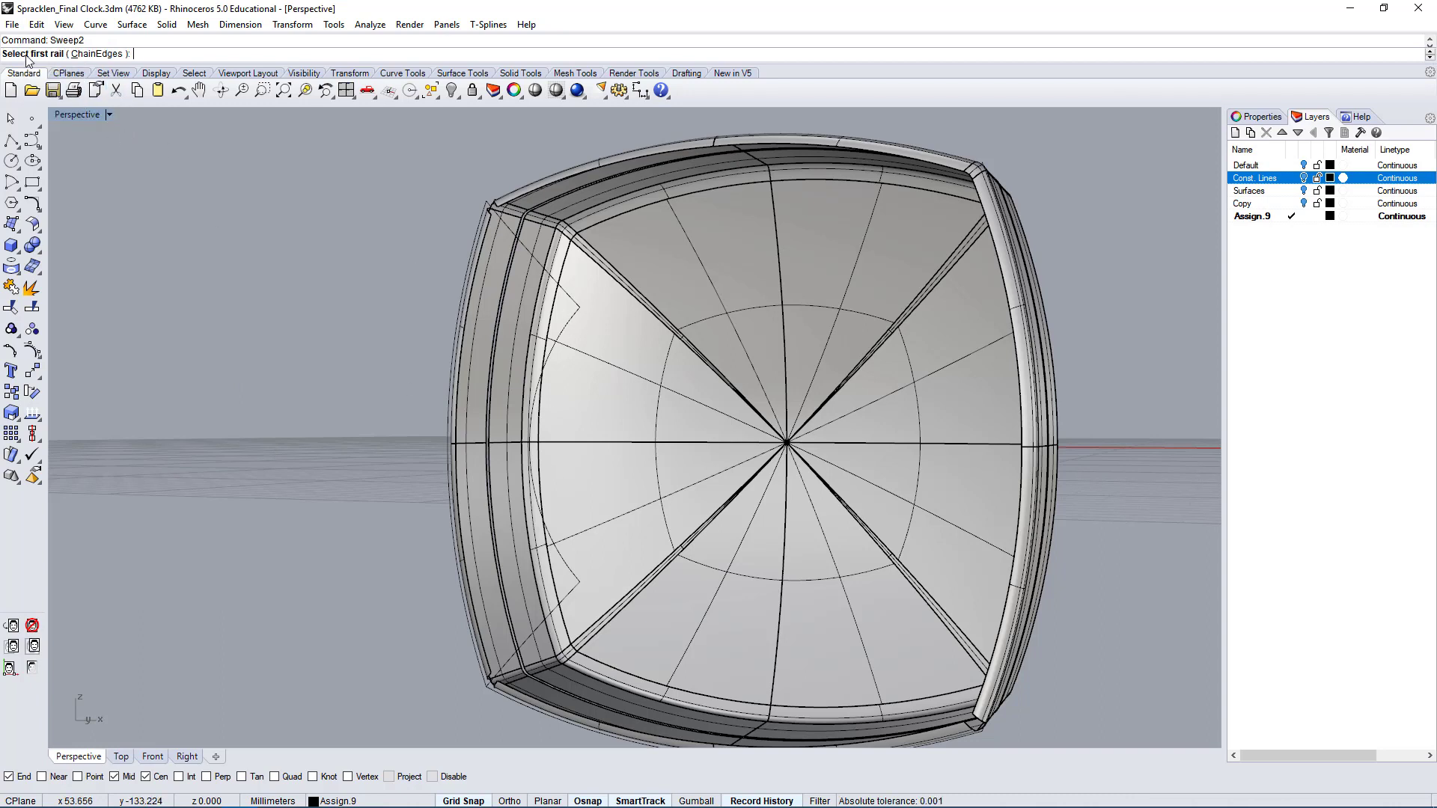
left_click(575, 327)
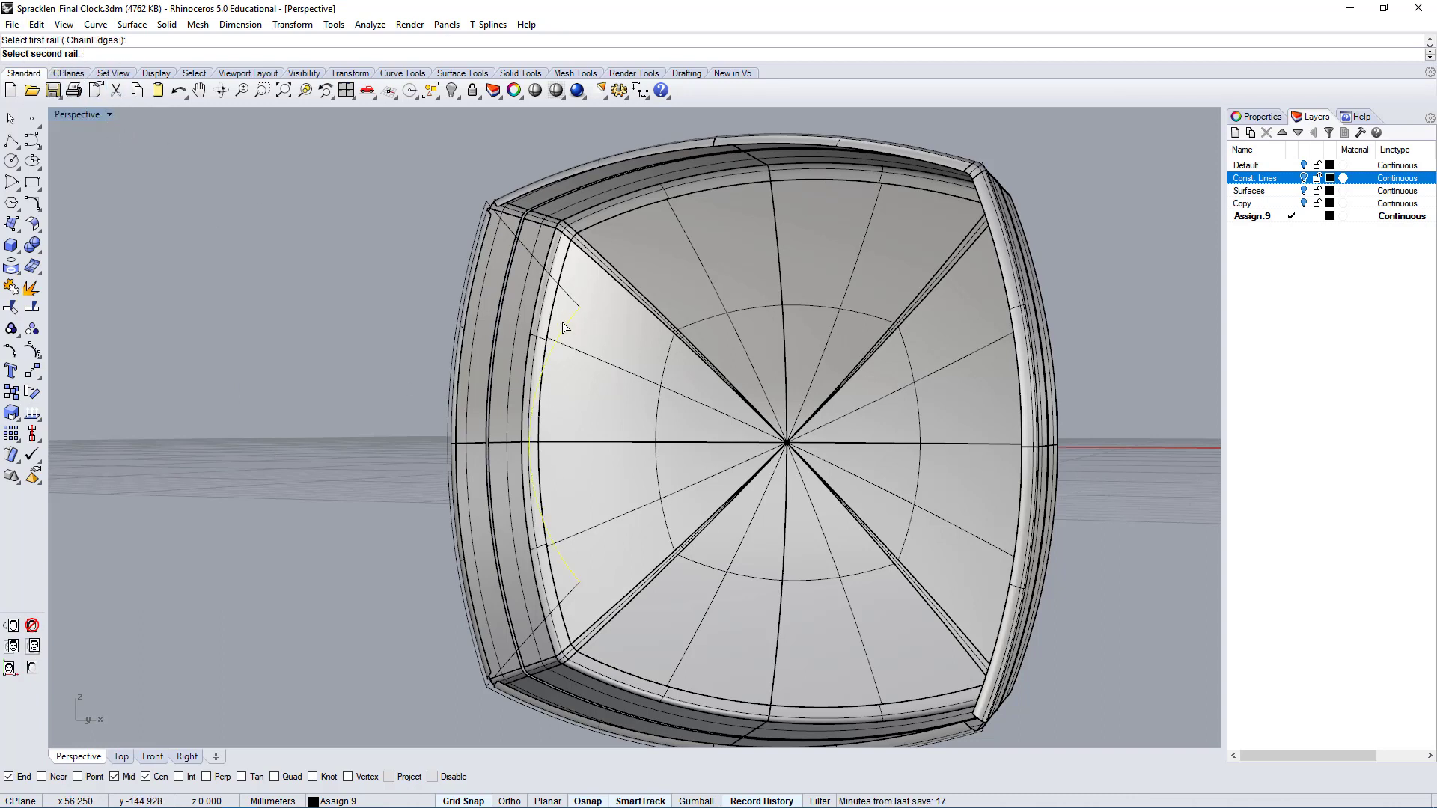
right_click_drag(600, 648, 512, 376)
left_click(510, 246)
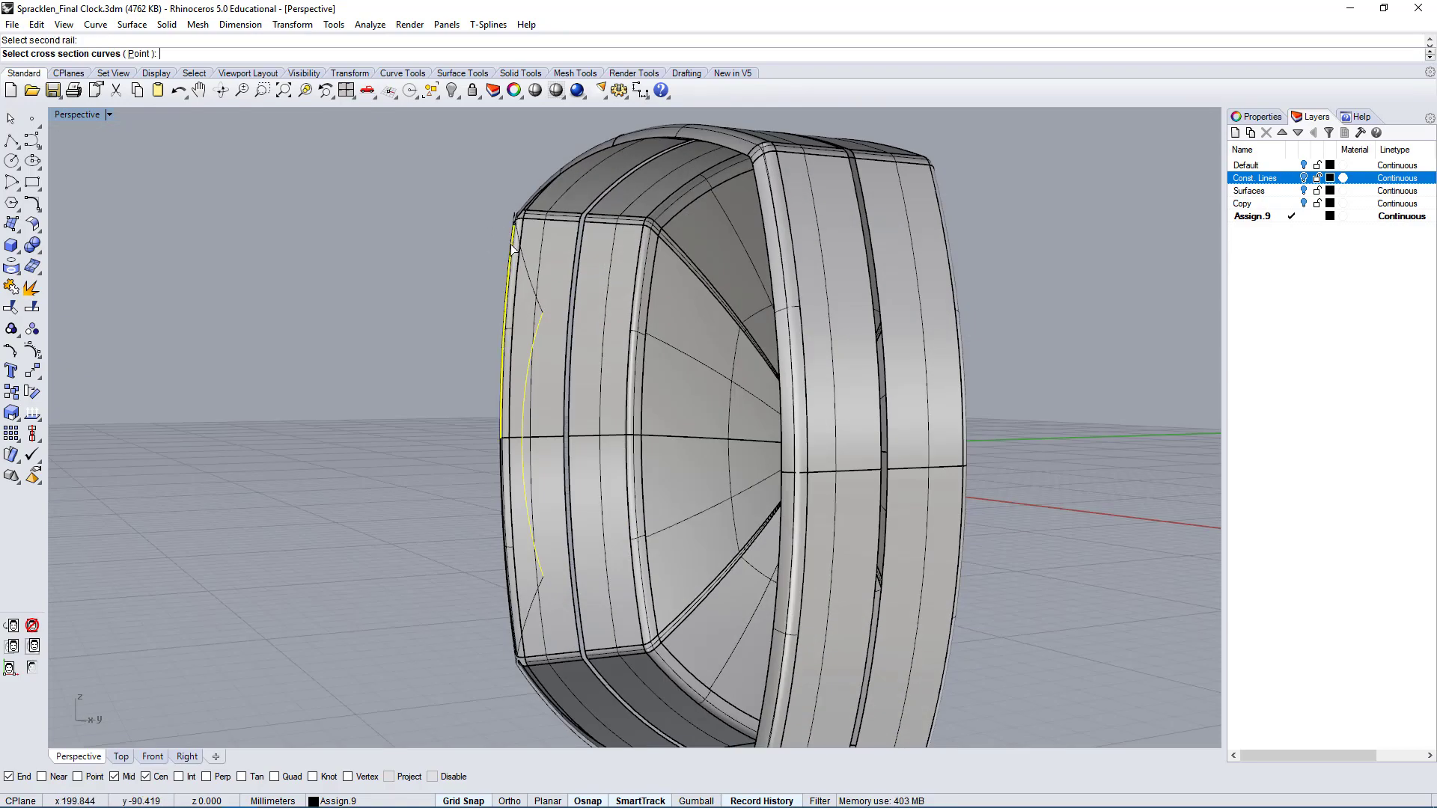
scroll(523, 267, "down", 2)
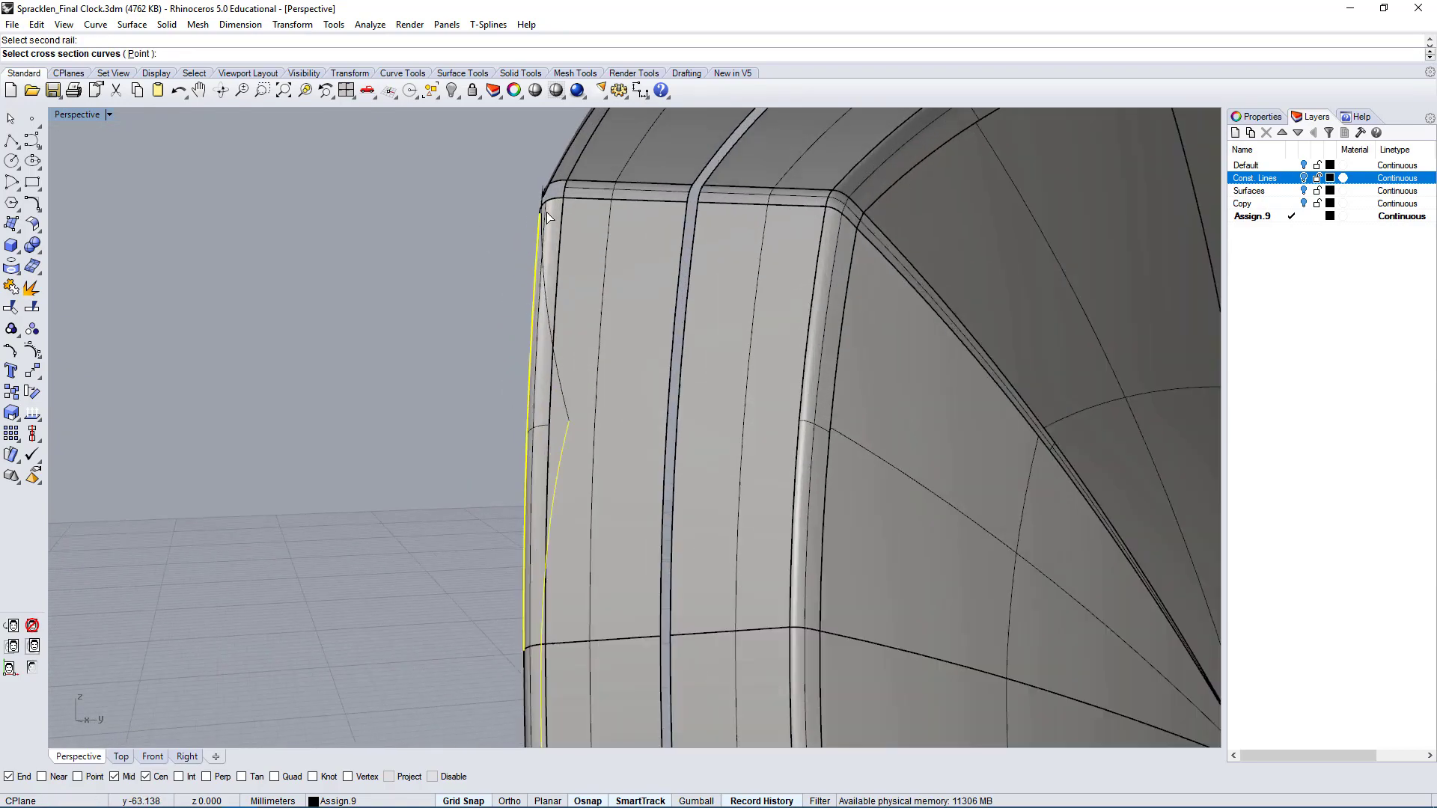
scroll(602, 238, "up", 5)
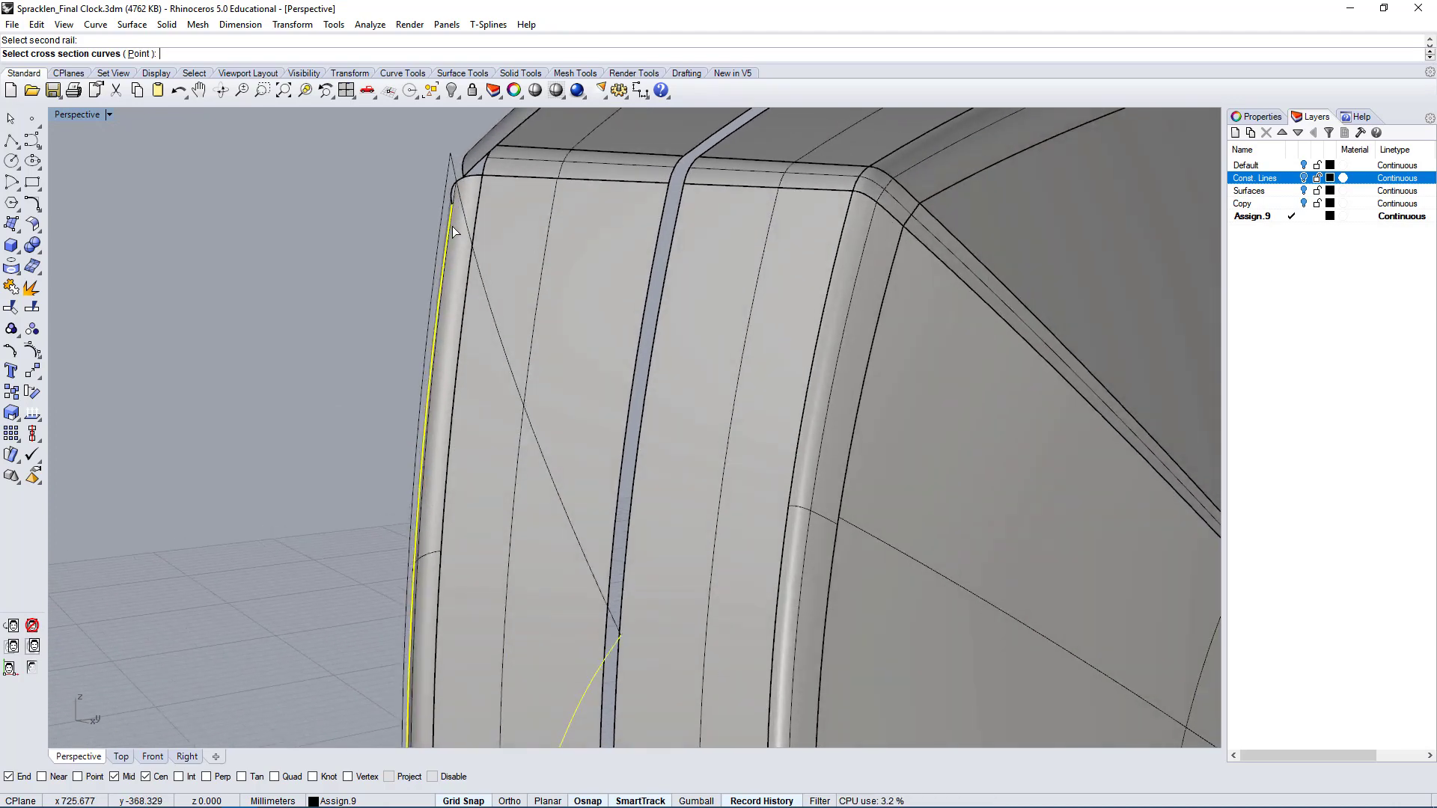
left_click(447, 245)
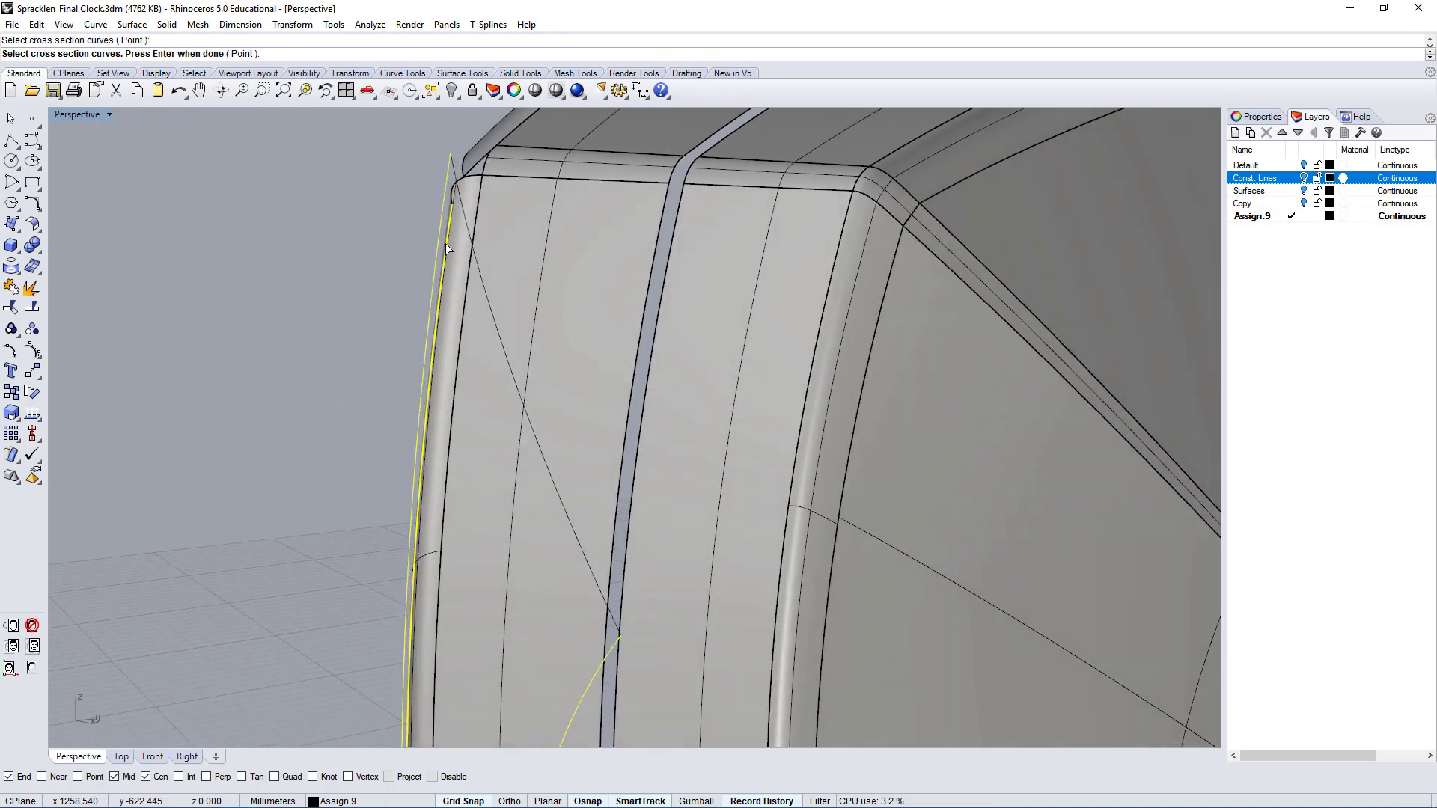
key("Escape")
scroll(464, 277, "down", 2)
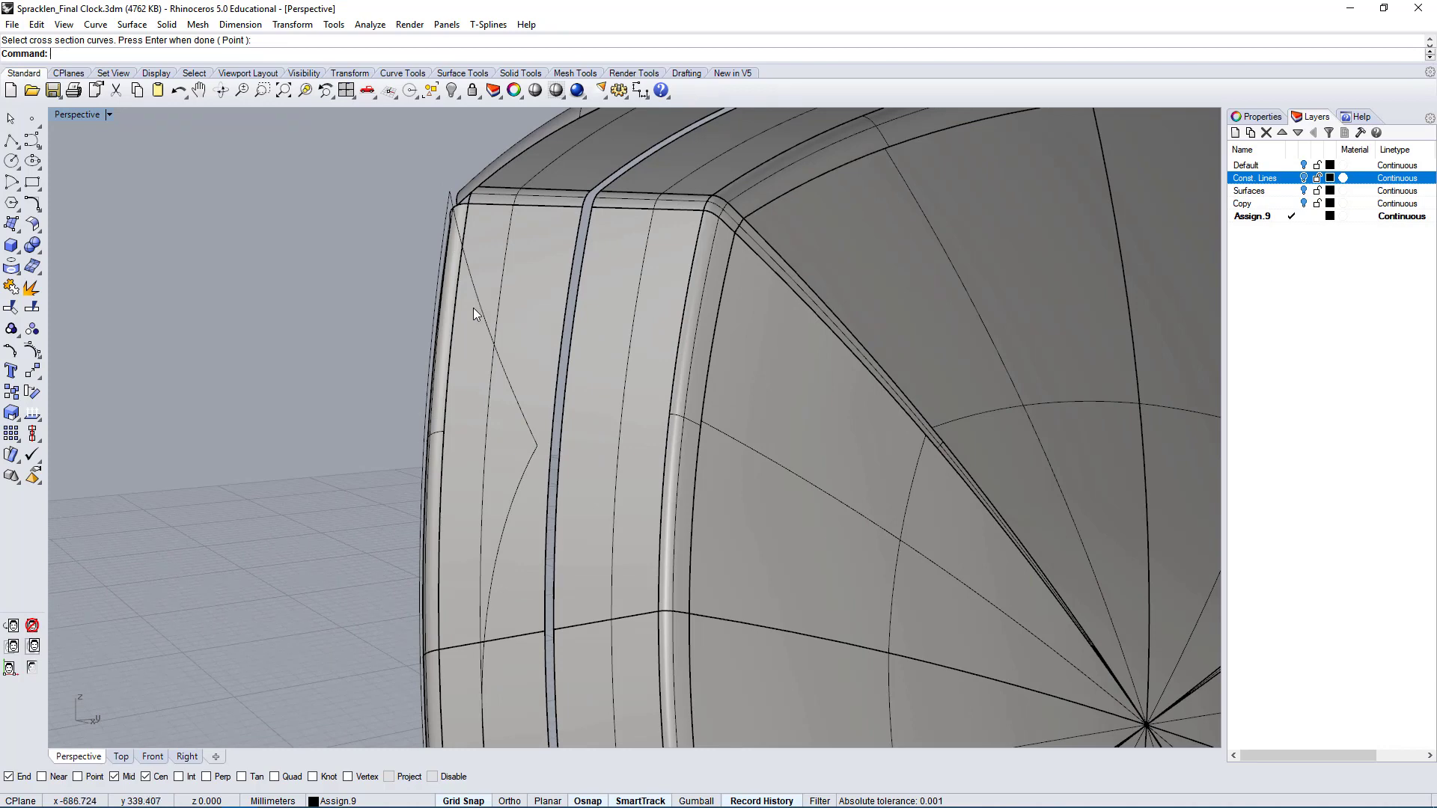
- Sweep the side panel along the trimmed arc and side outline segment as rails, using both diagonals as cross sections without simplifying
key("Return")
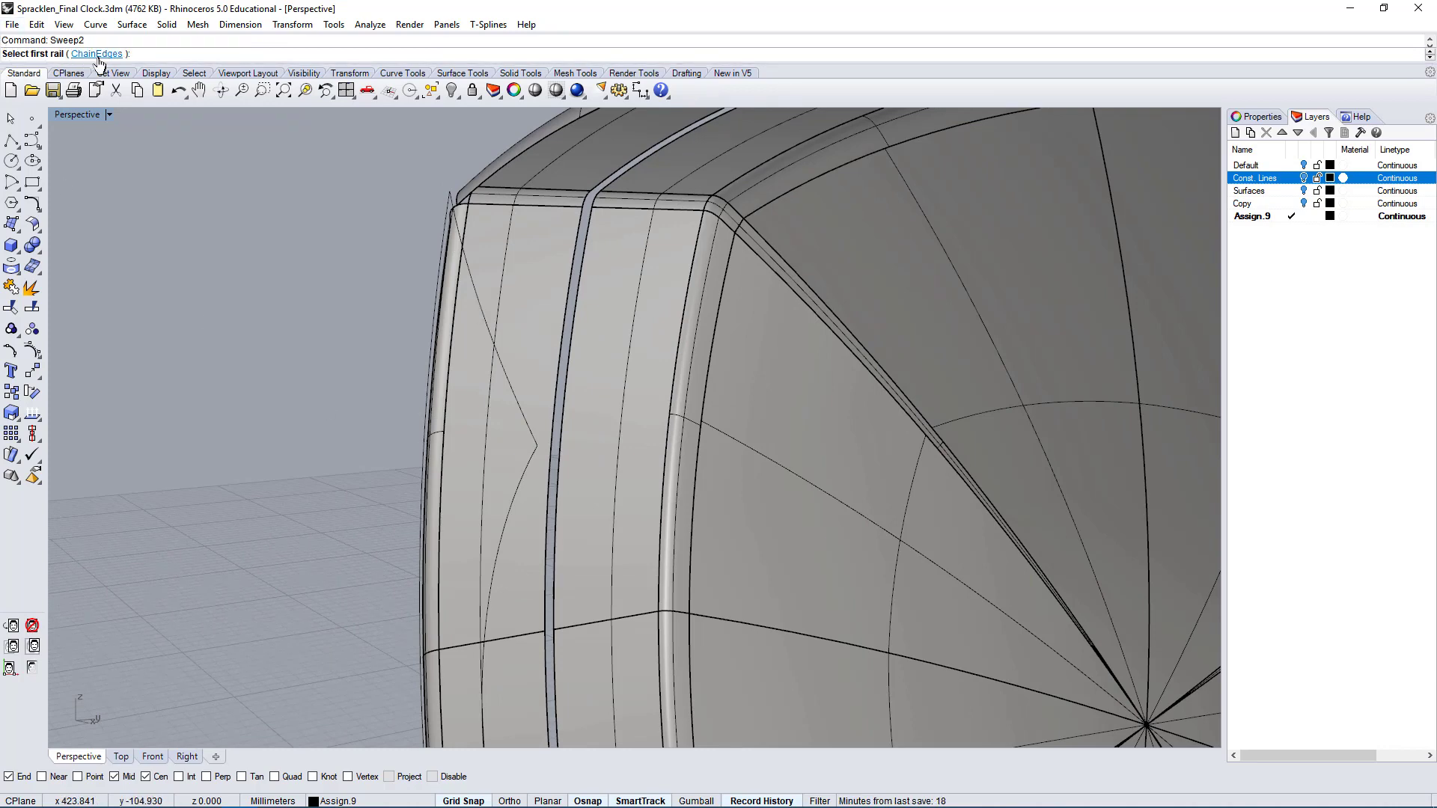
left_click(530, 459)
left_click(443, 204)
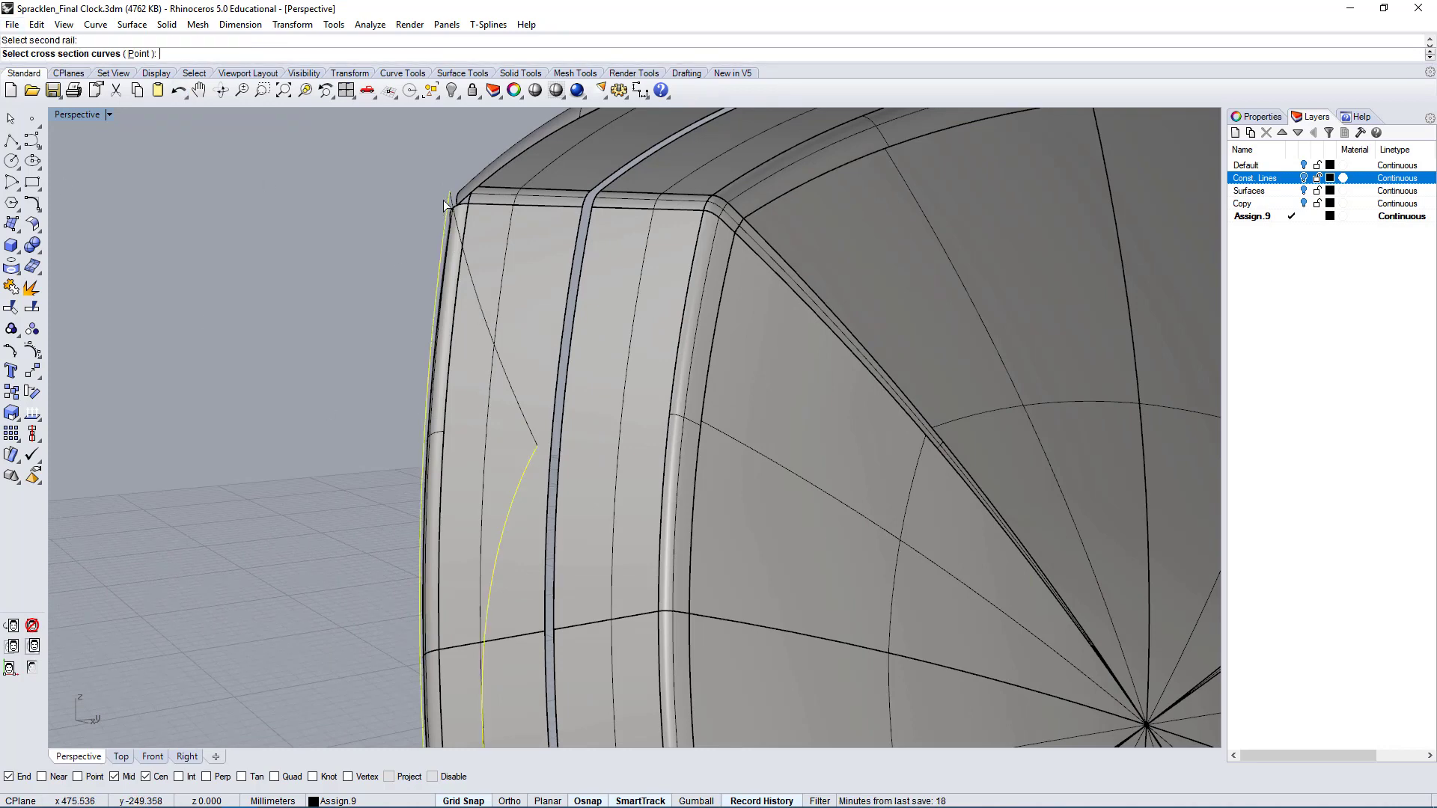
right_click_drag(443, 204, 503, 272)
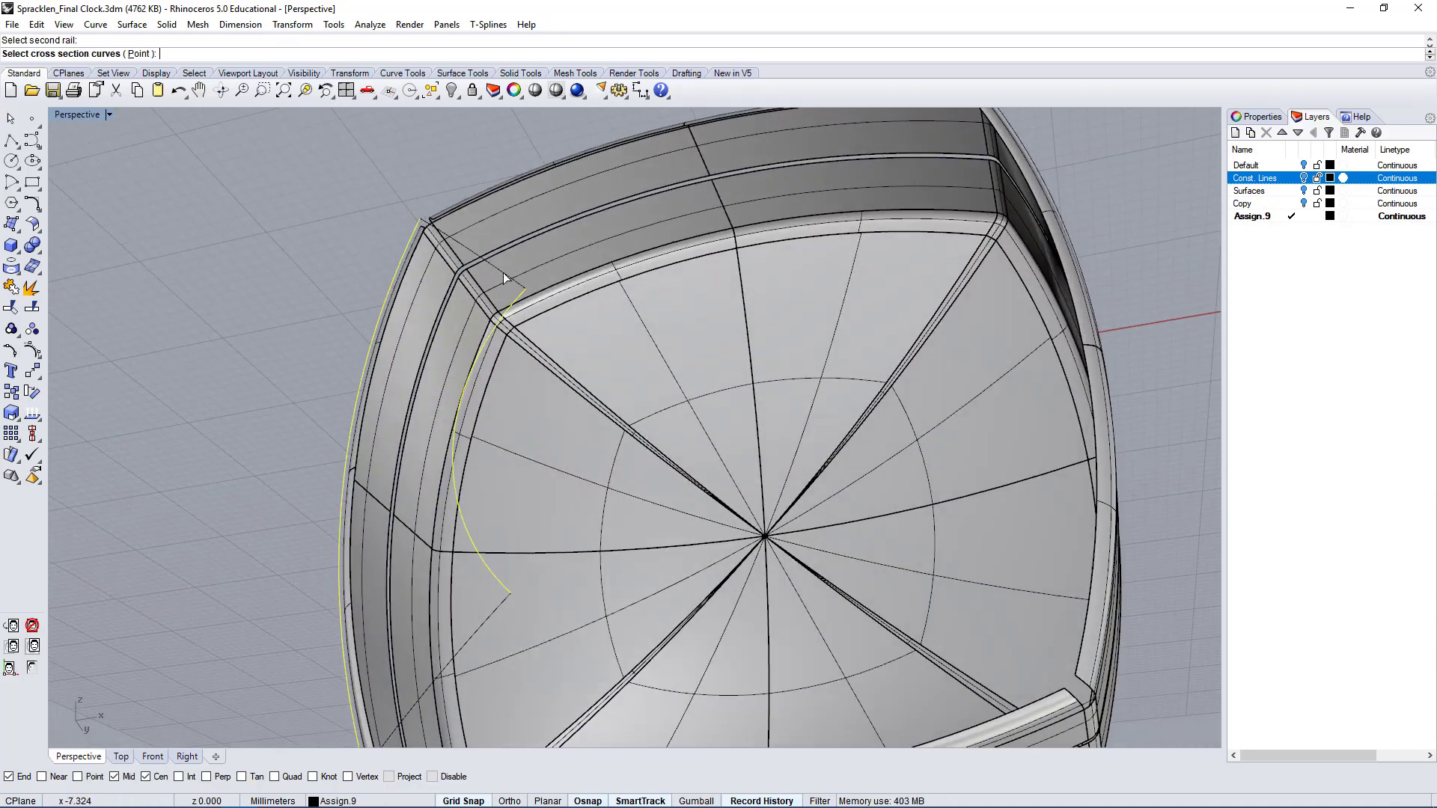
left_click(504, 271)
left_click(482, 621)
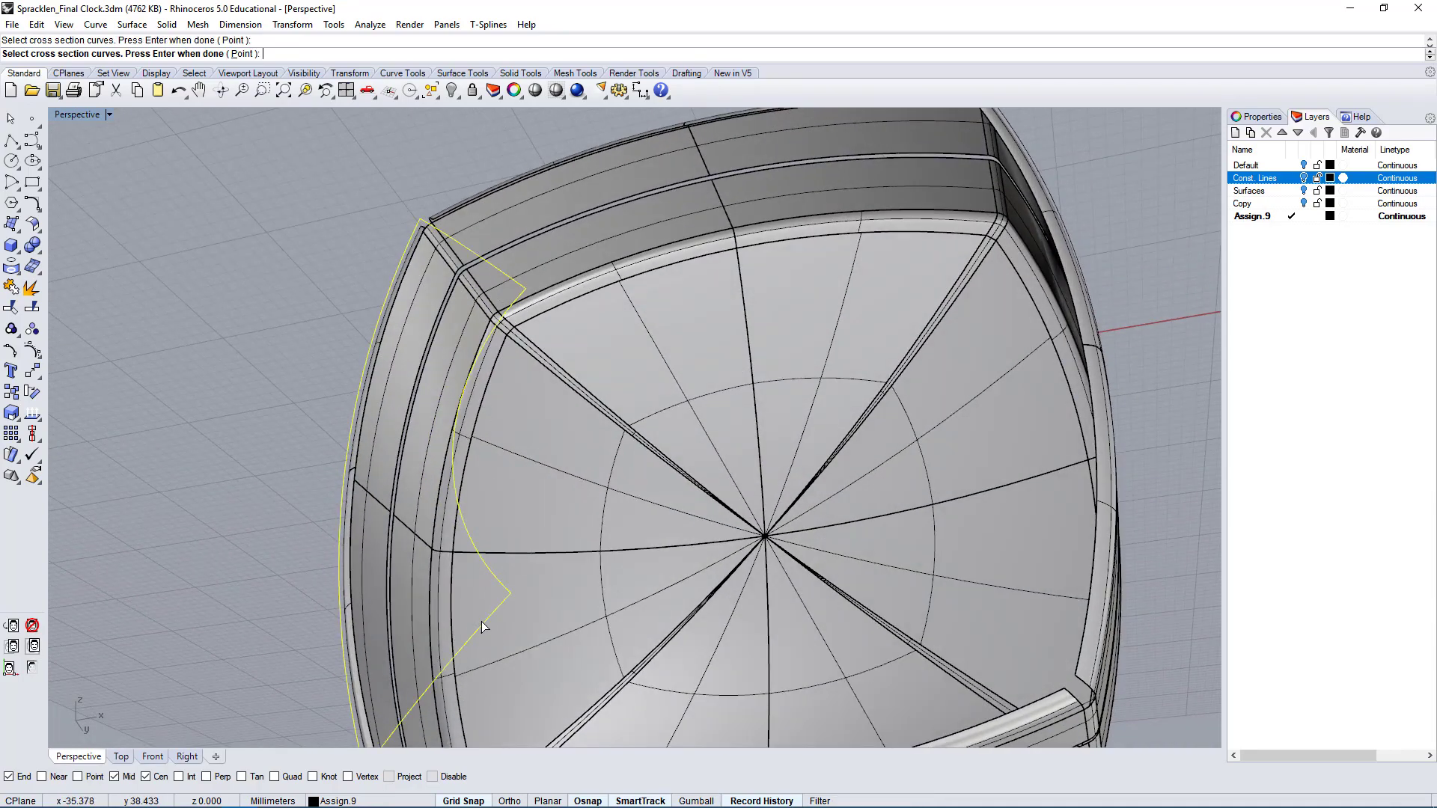
right_click(487, 580)
right_click_drag(487, 581, 629, 516)
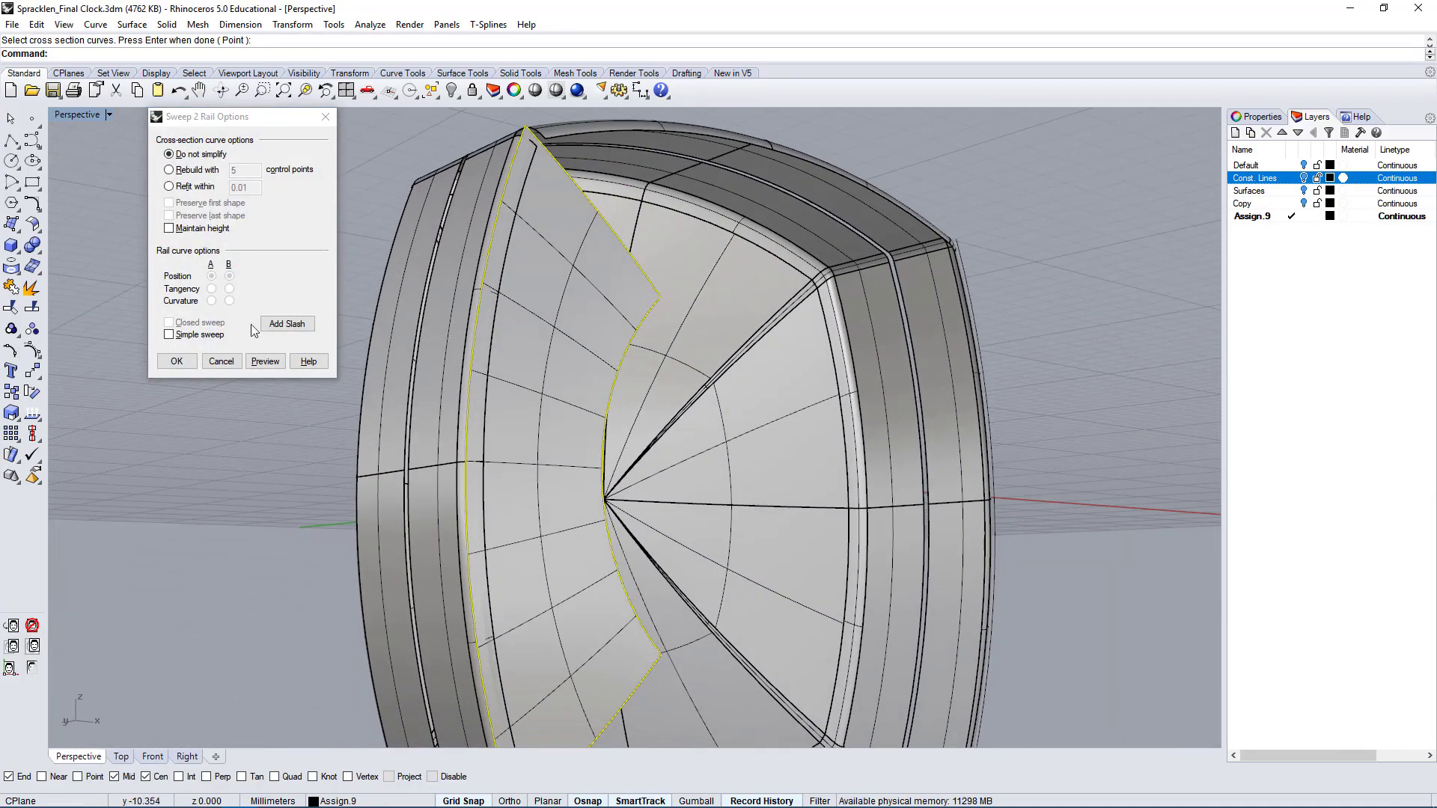
left_click(176, 361)
right_click_drag(176, 361, 460, 358)
left_click(460, 358)
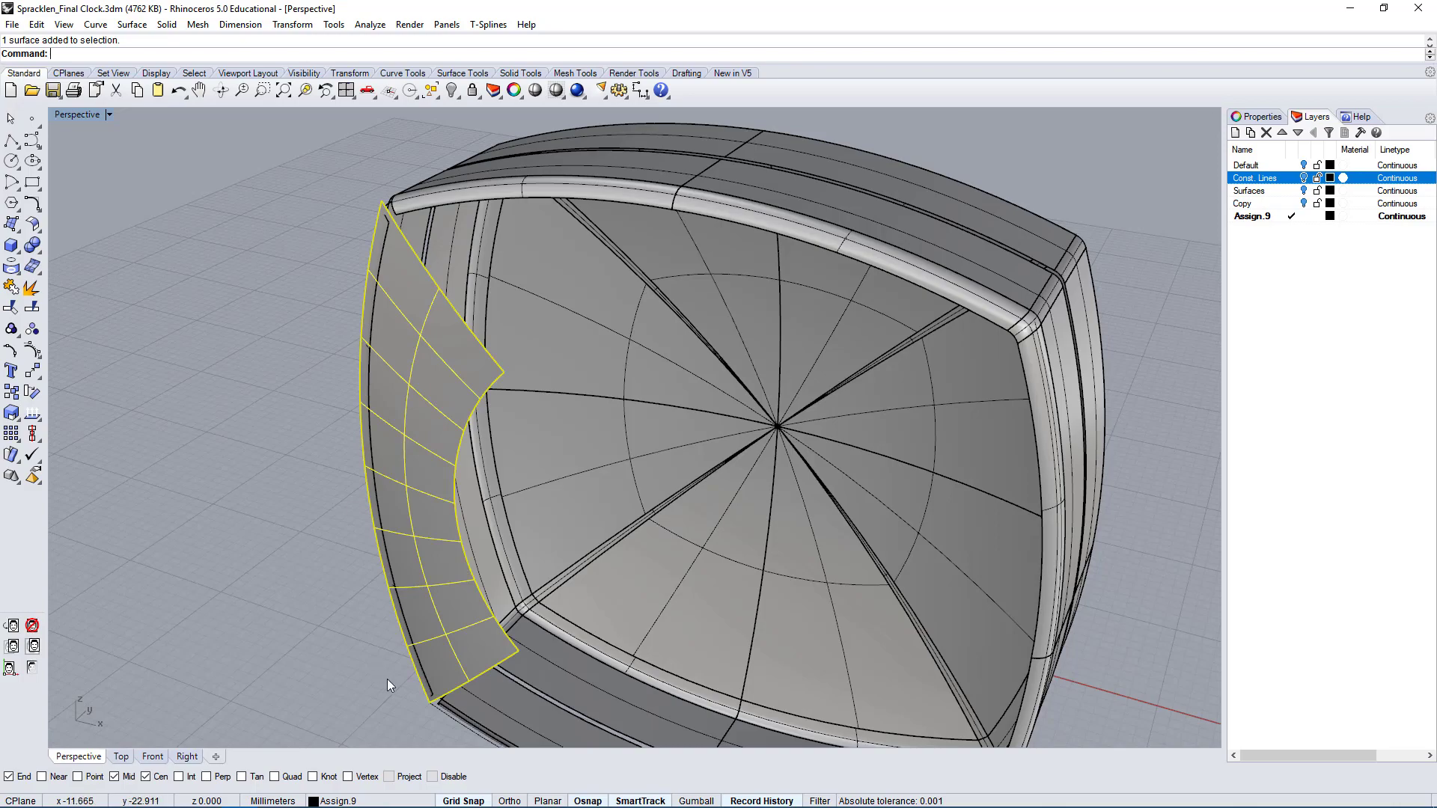
right_click_drag(263, 461, 603, 507)
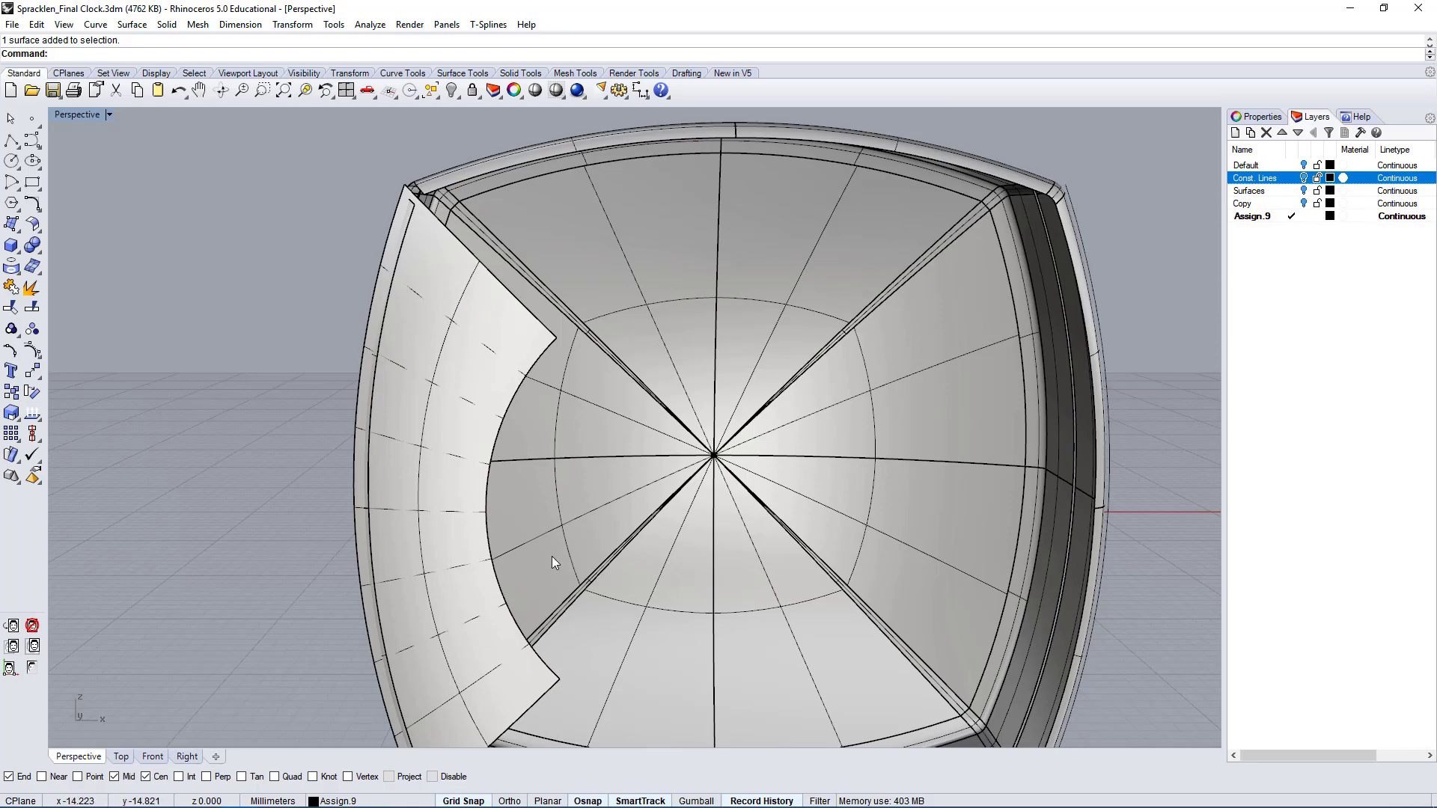
- Rotate the swept side panel a quarter turn clockwise about the clock's centre in the Front view, and return to the maximized Perspective view
right_click_drag(551, 555, 428, 386)
right_click_drag(371, 311, 462, 396)
left_click(465, 415)
right_click_drag(549, 518, 531, 467)
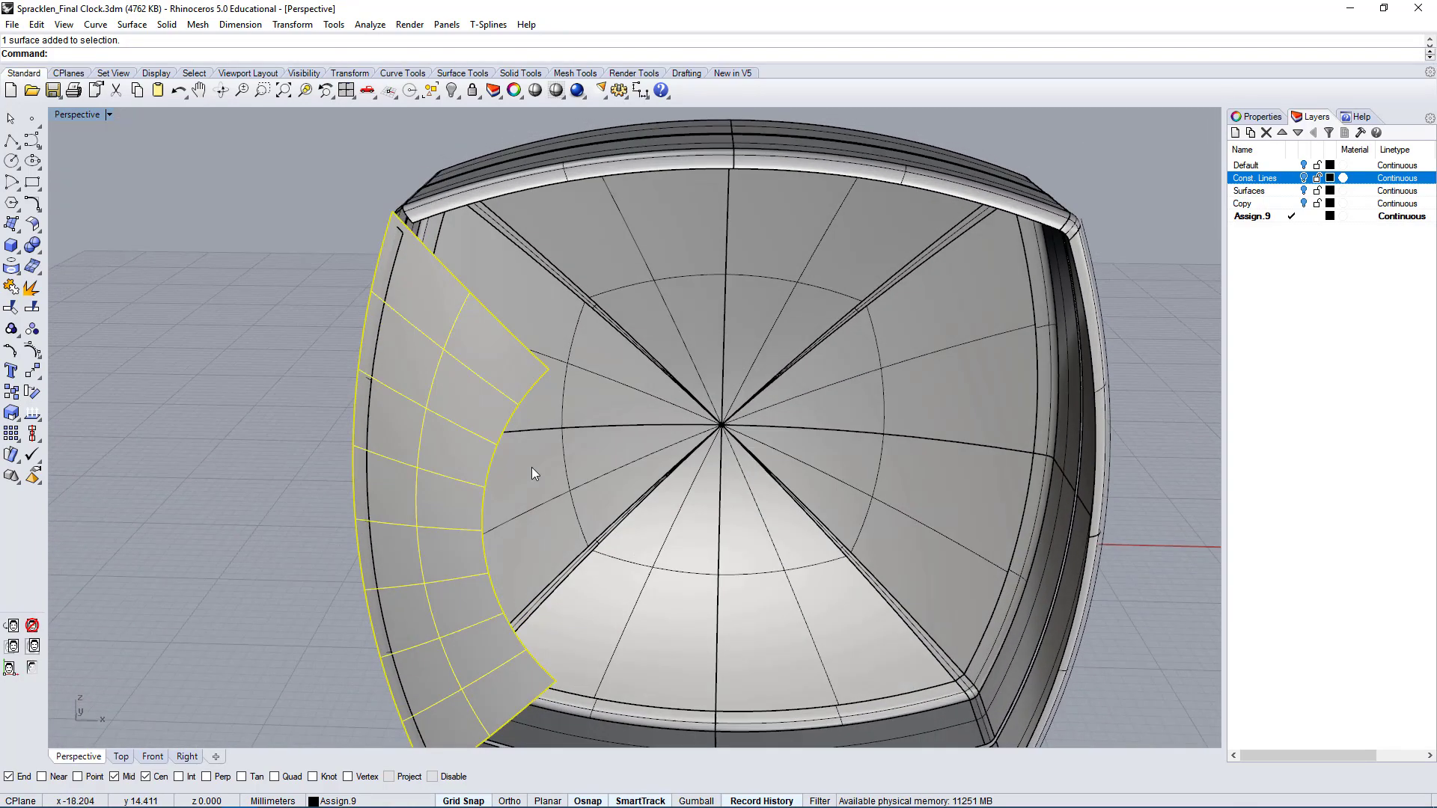
type("Rotate")
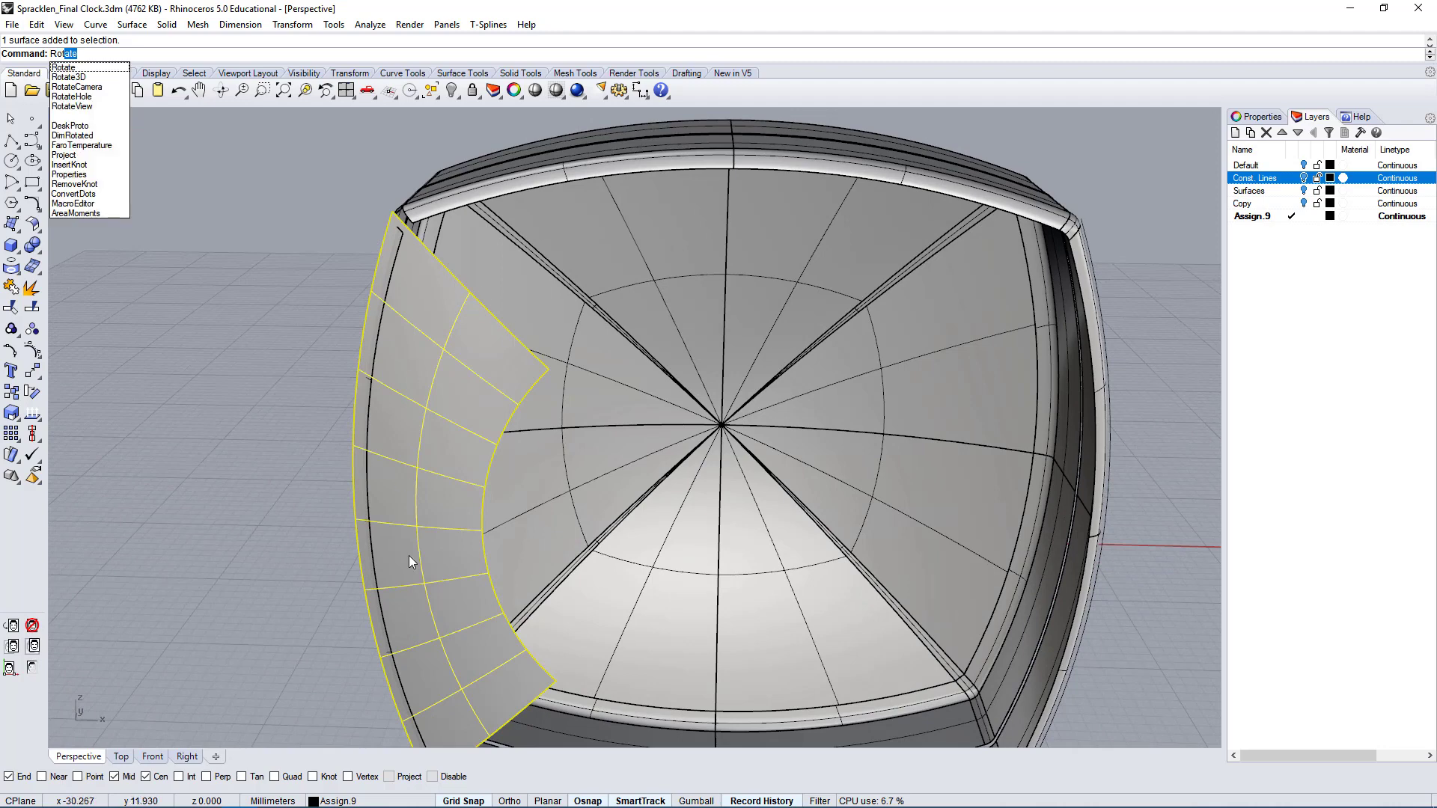
key("Return")
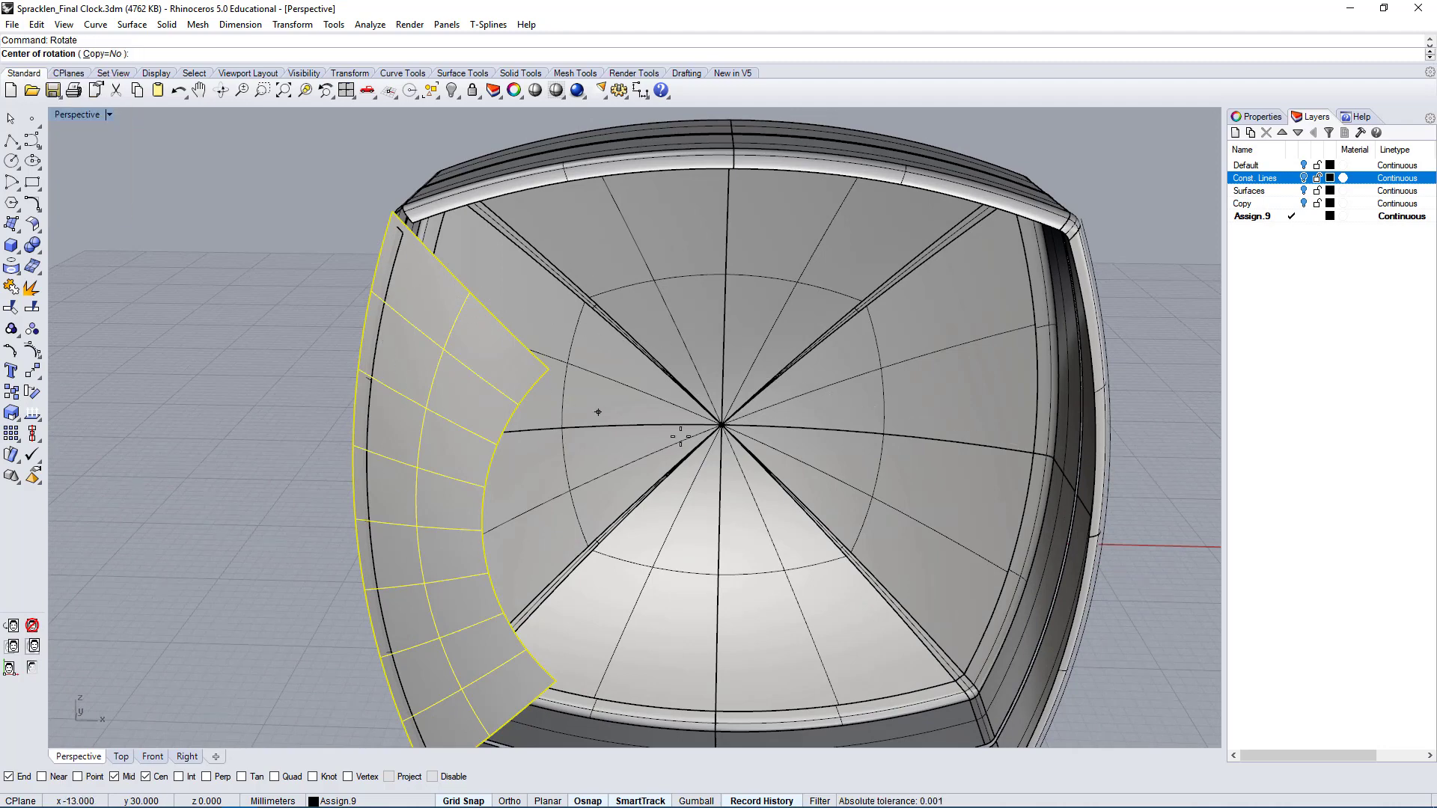
left_click(544, 395)
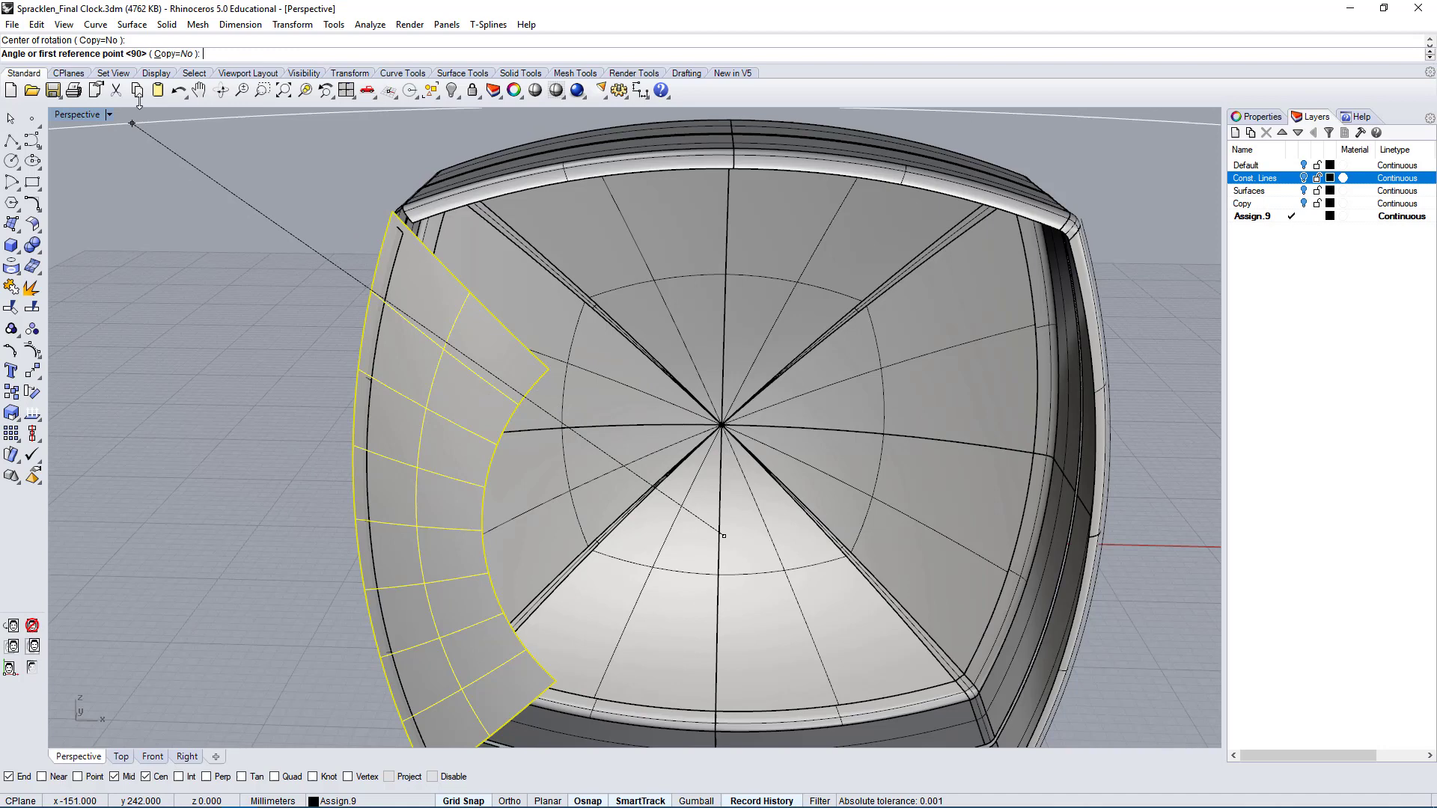
double_click(78, 115)
left_click(430, 438, "shift")
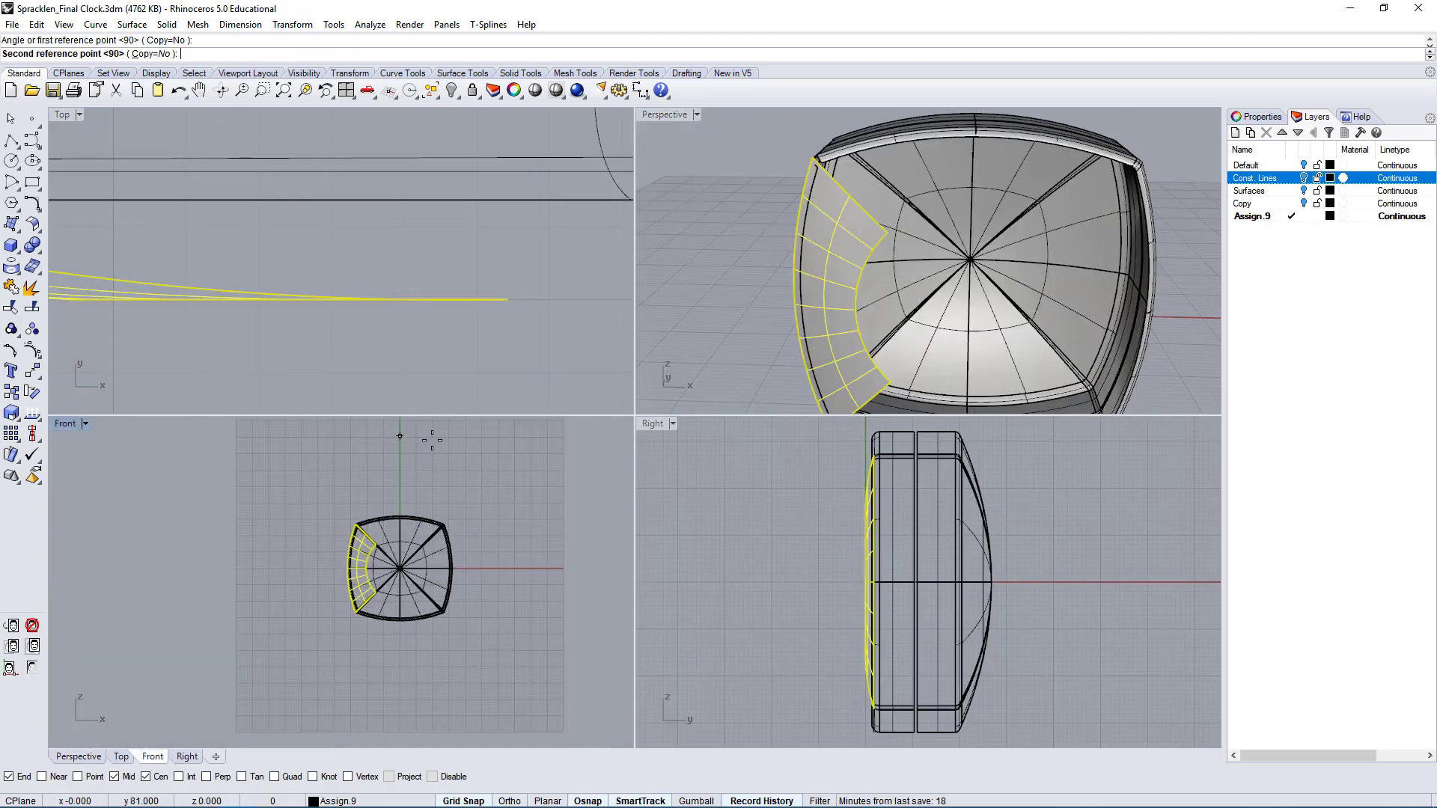
left_click(542, 548, "shift")
double_click(663, 114)
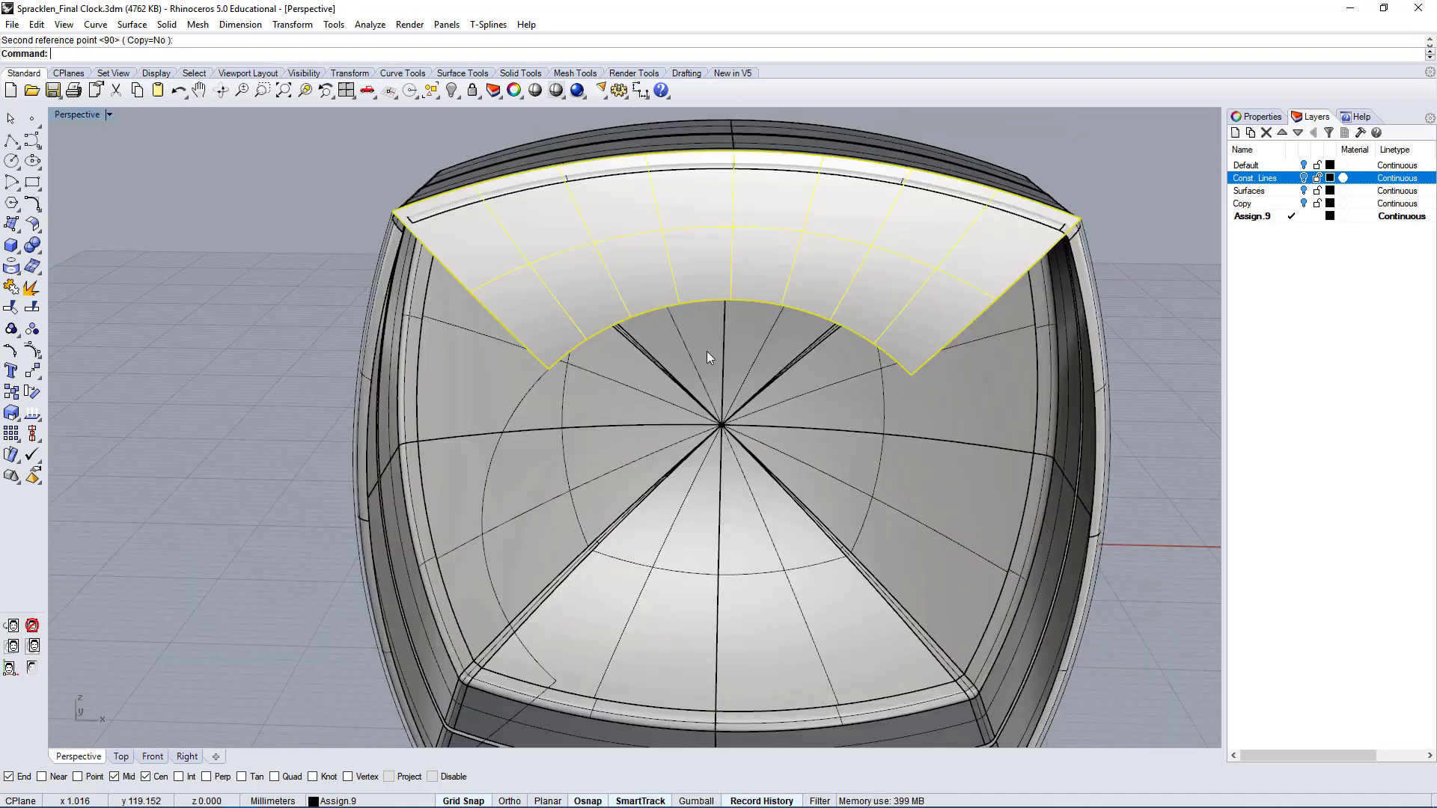
- Clear the selection and examine how the rotated panel meets the clock's upper rim, in the Perspective and four-view layouts
right_click_drag(925, 441, 866, 391)
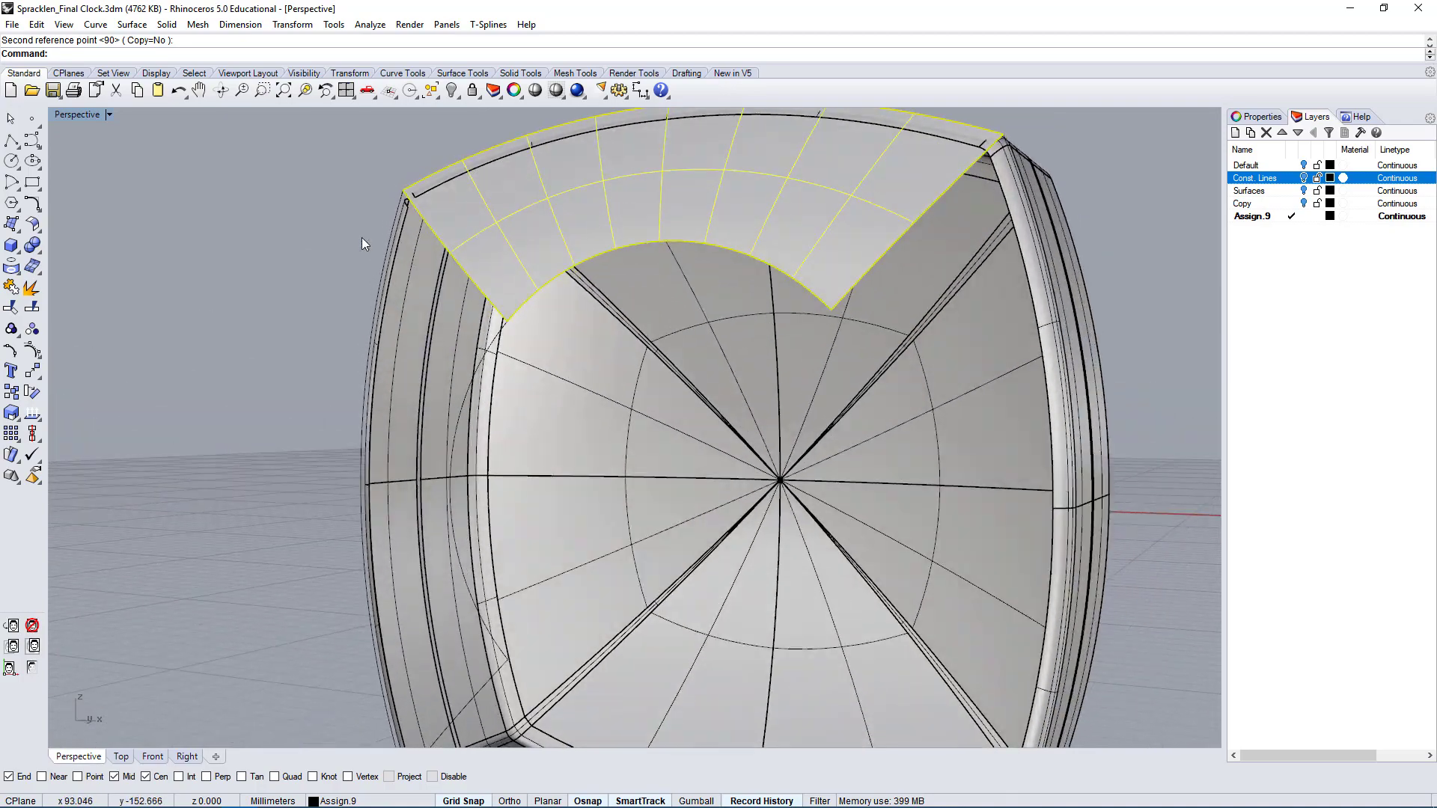
scroll(457, 530, "down", 4)
right_click_drag(457, 530, 649, 388)
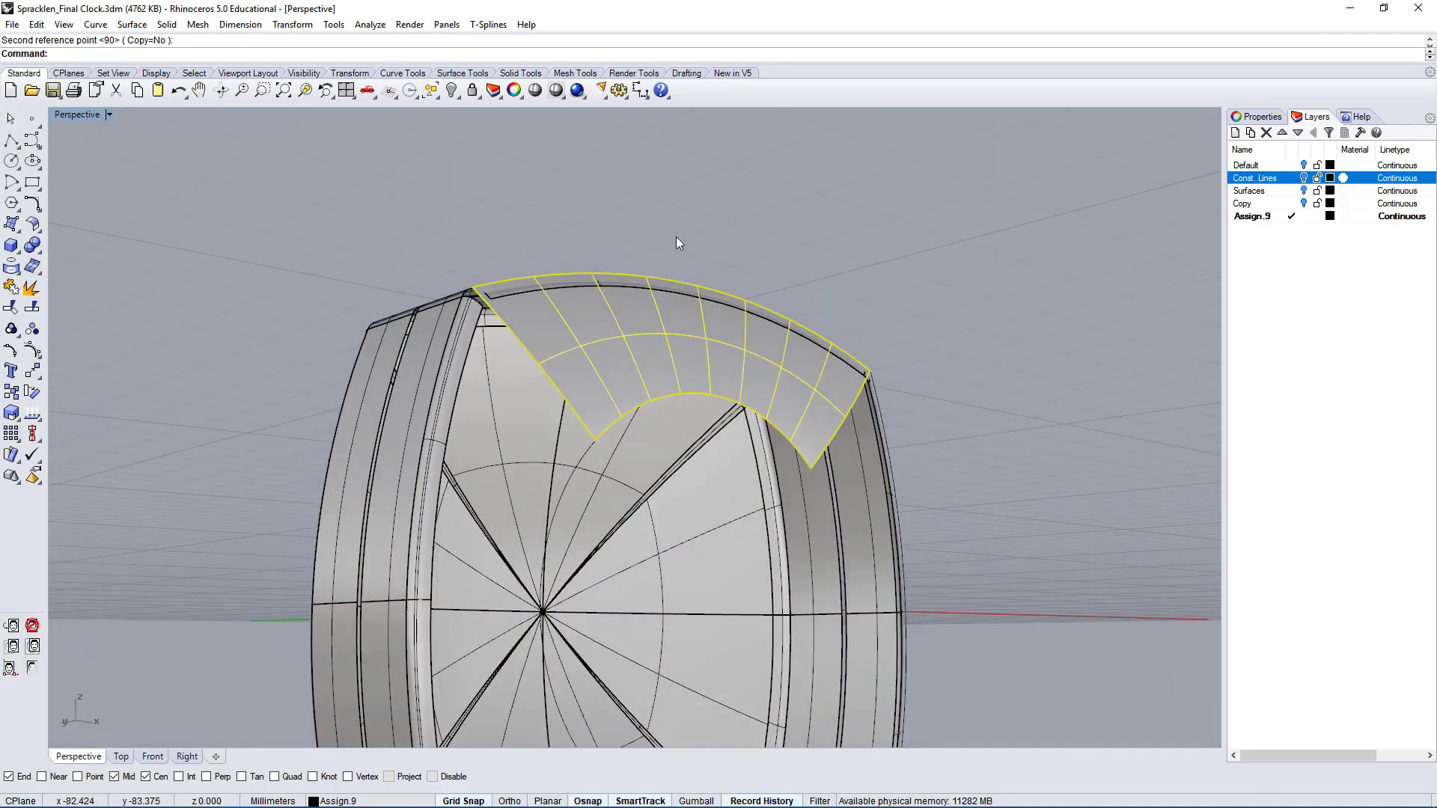
right_click_drag(676, 241, 793, 310)
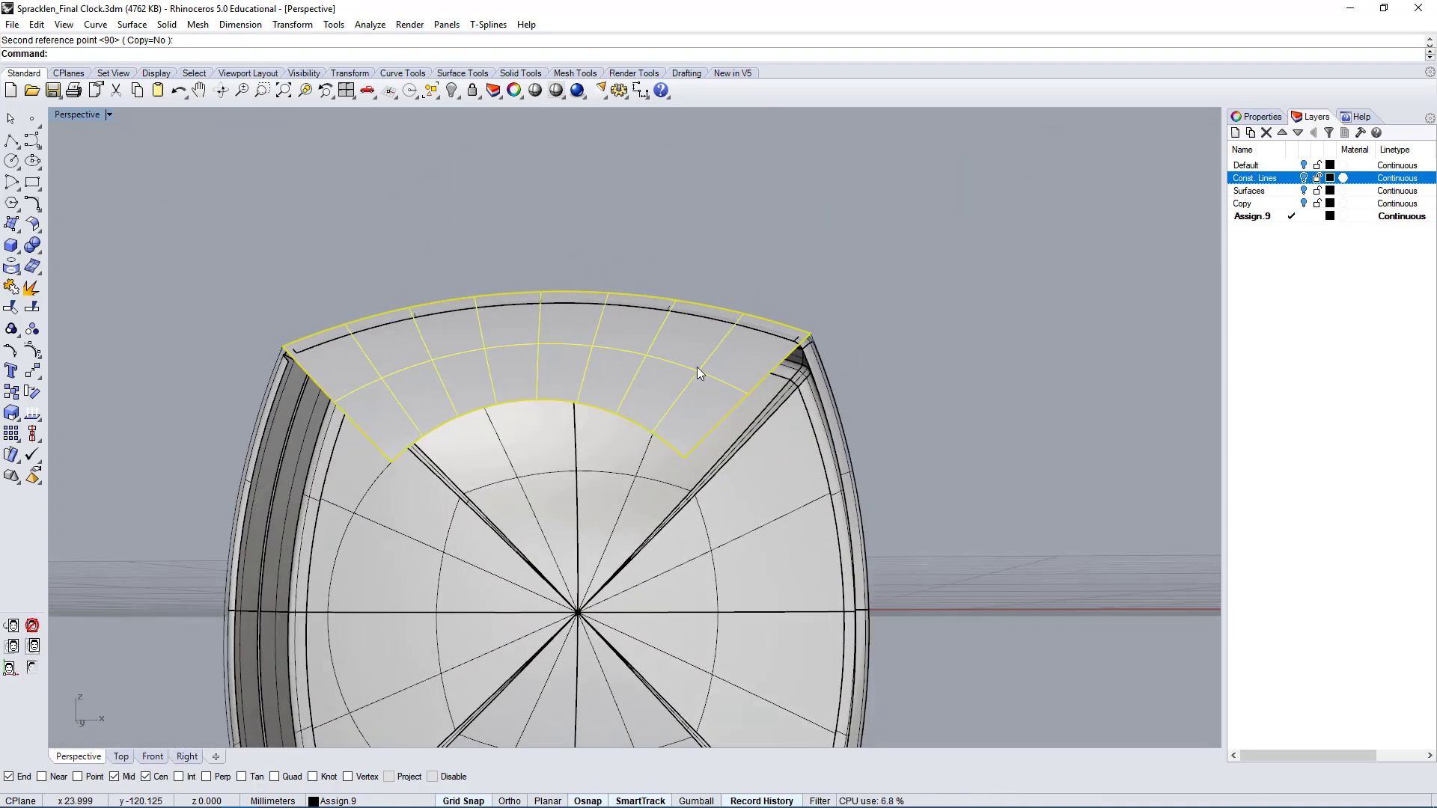
key("Escape")
right_click_drag(827, 282, 704, 306)
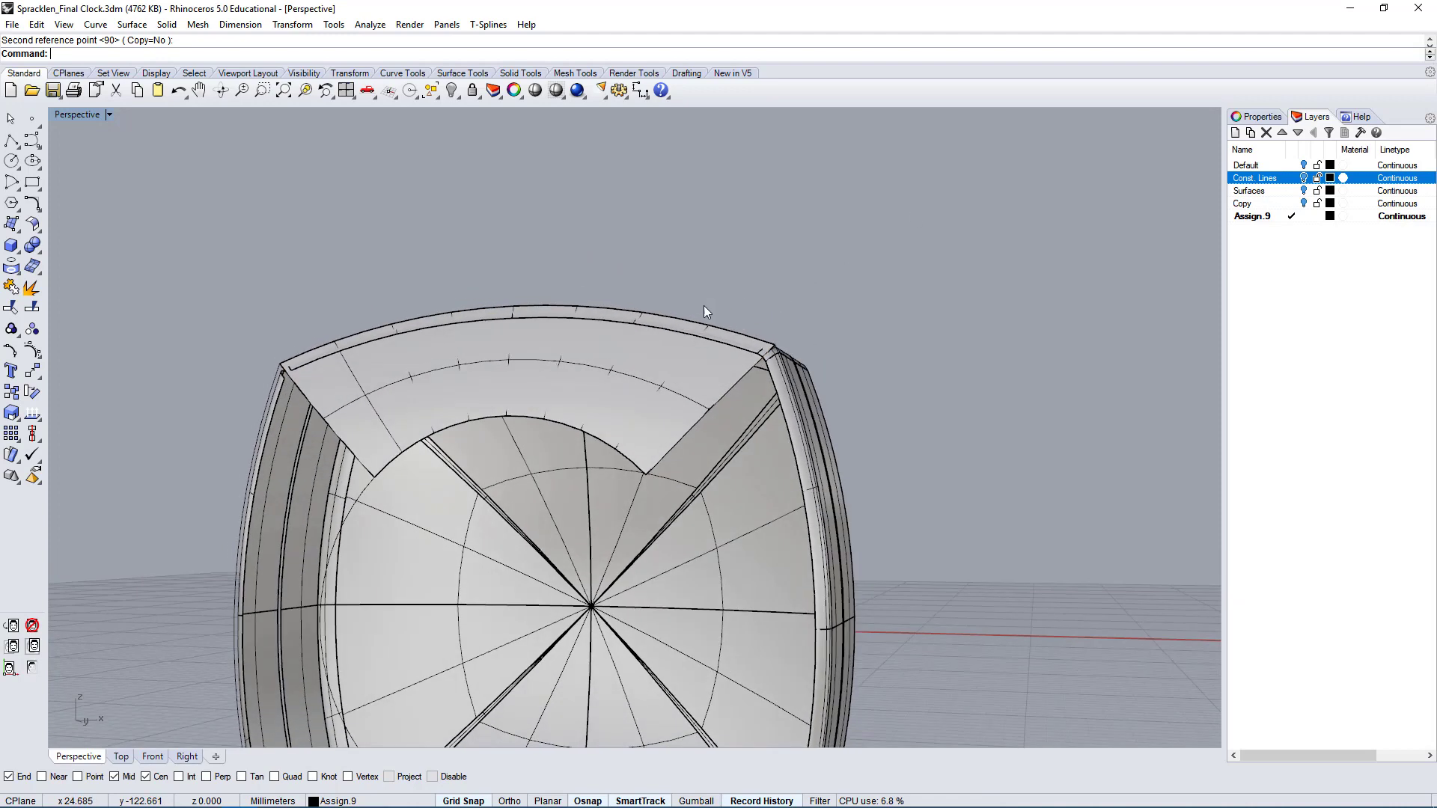
double_click(76, 117)
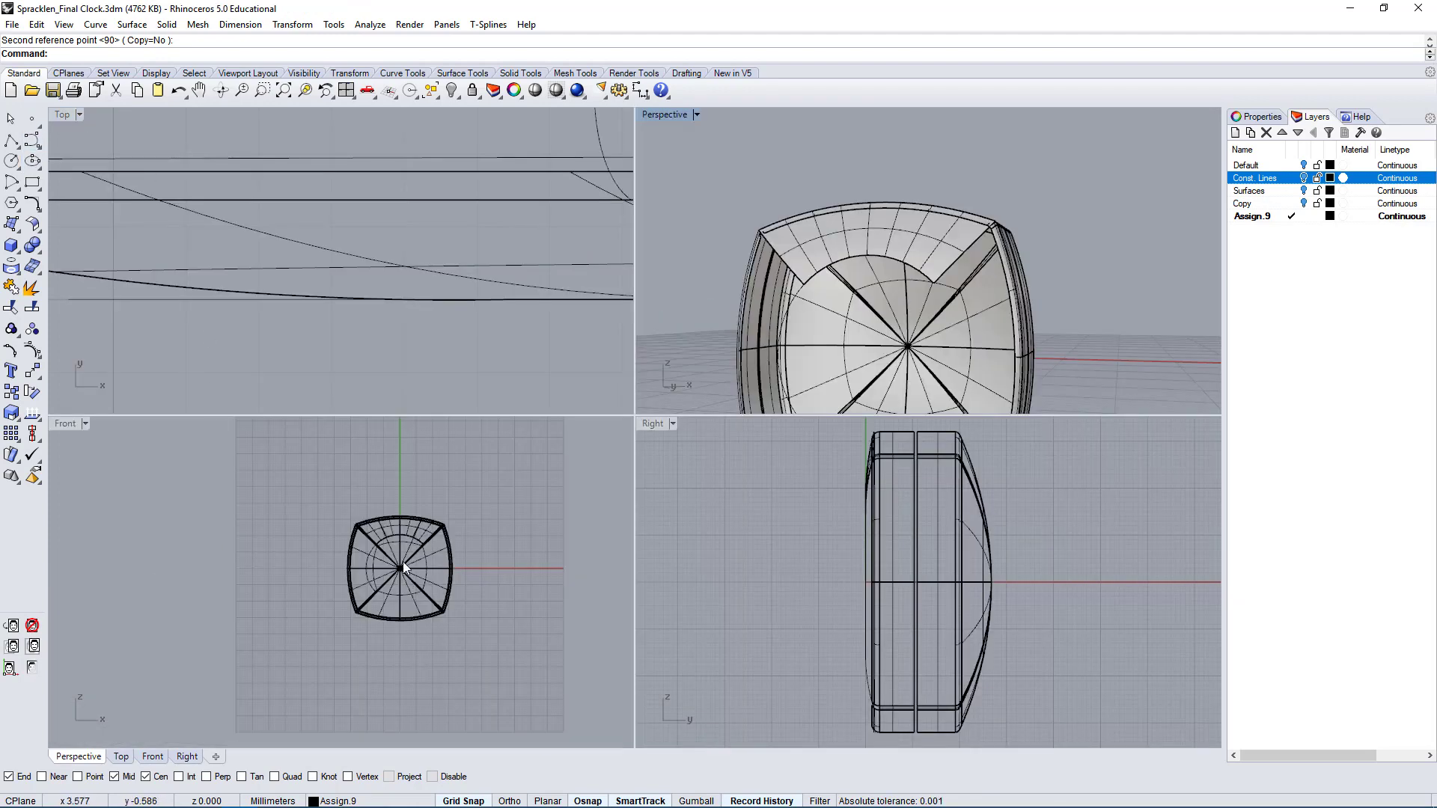
scroll(403, 561, "up", 5)
right_click_drag(1017, 257, 950, 250)
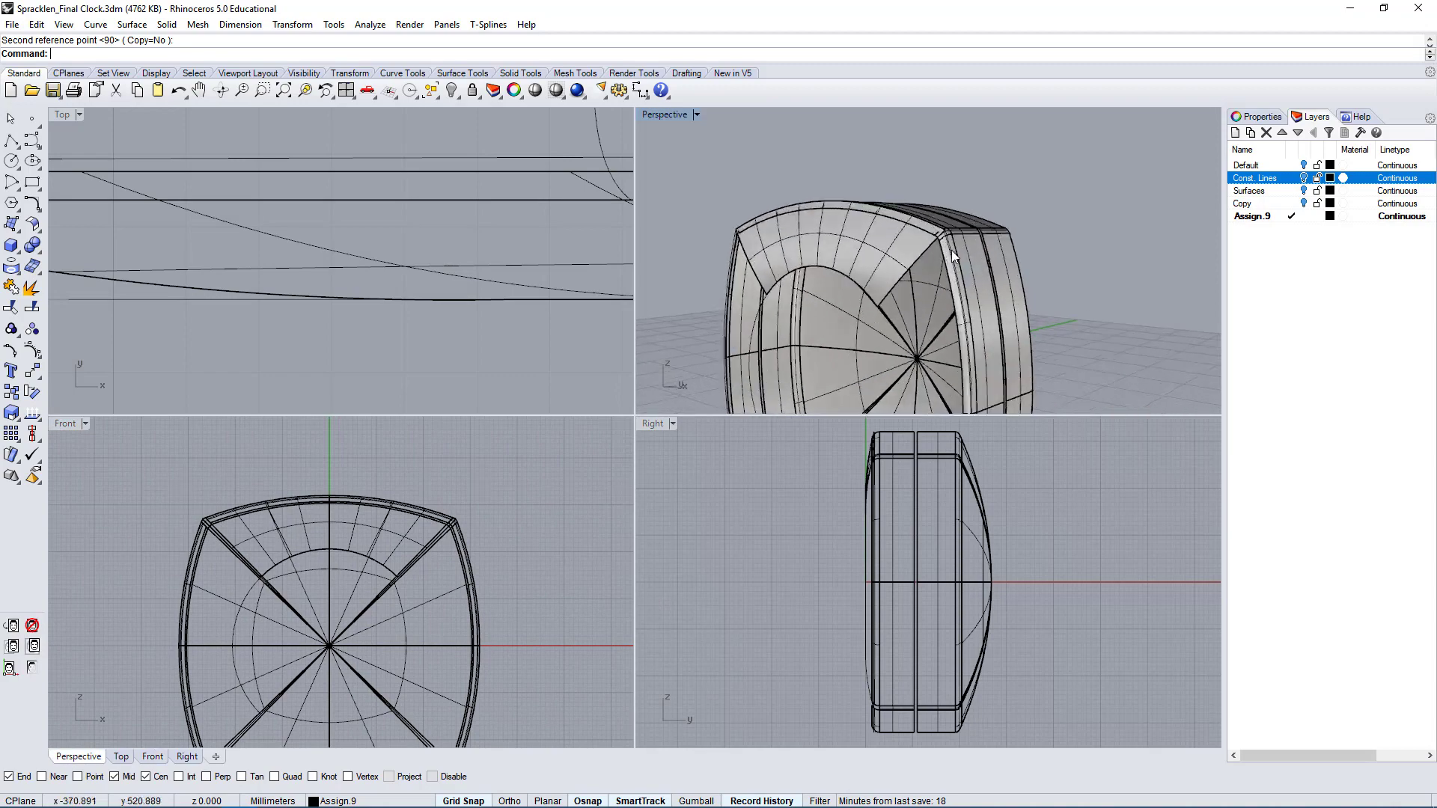
- Check the rounded rim surface and the swept panel at the upper front corner by selecting them in the Perspective view
scroll(935, 232, "up", 3)
left_click(848, 249)
right_click_drag(824, 262, 727, 249)
scroll(778, 230, "up", 5)
left_click(786, 227)
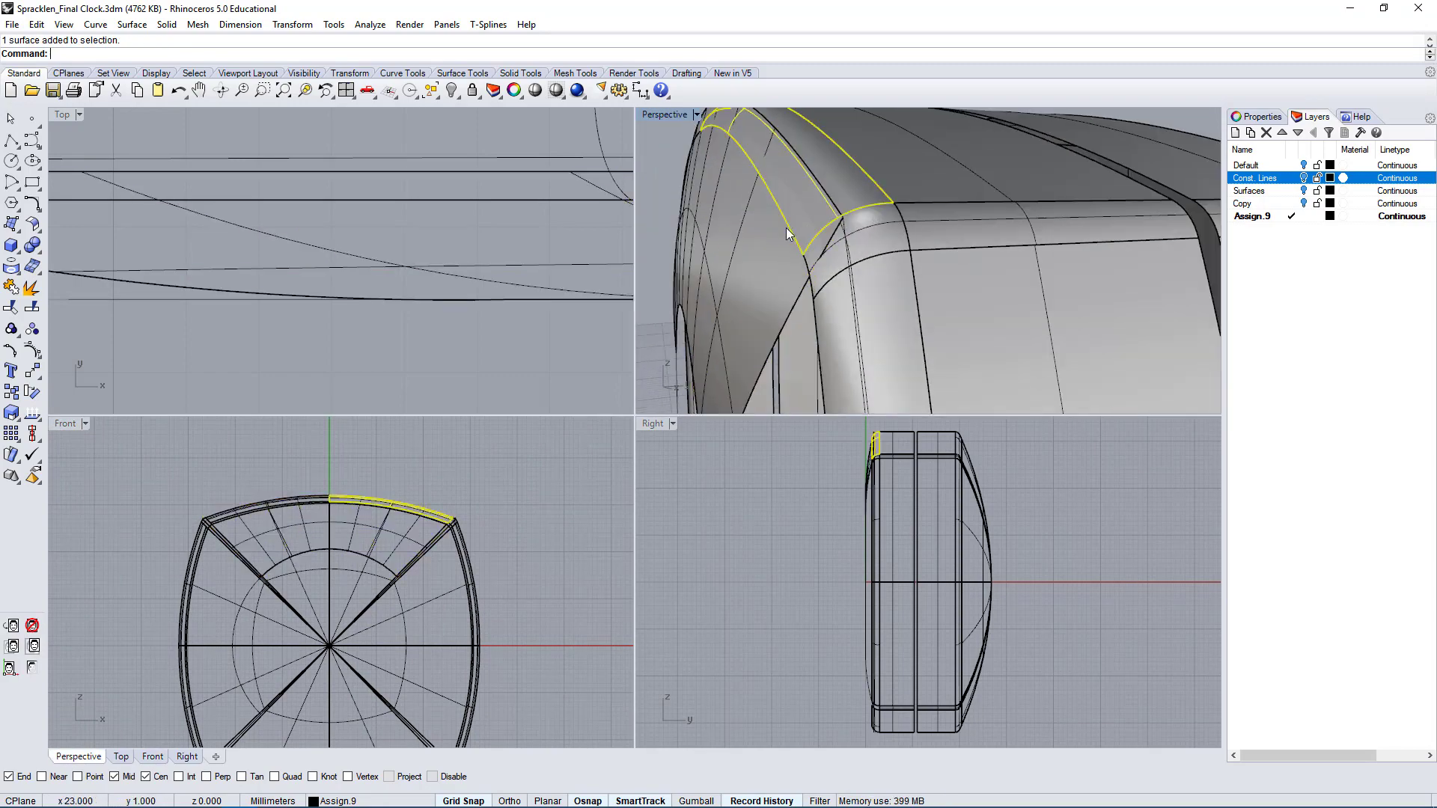
double_click(662, 115)
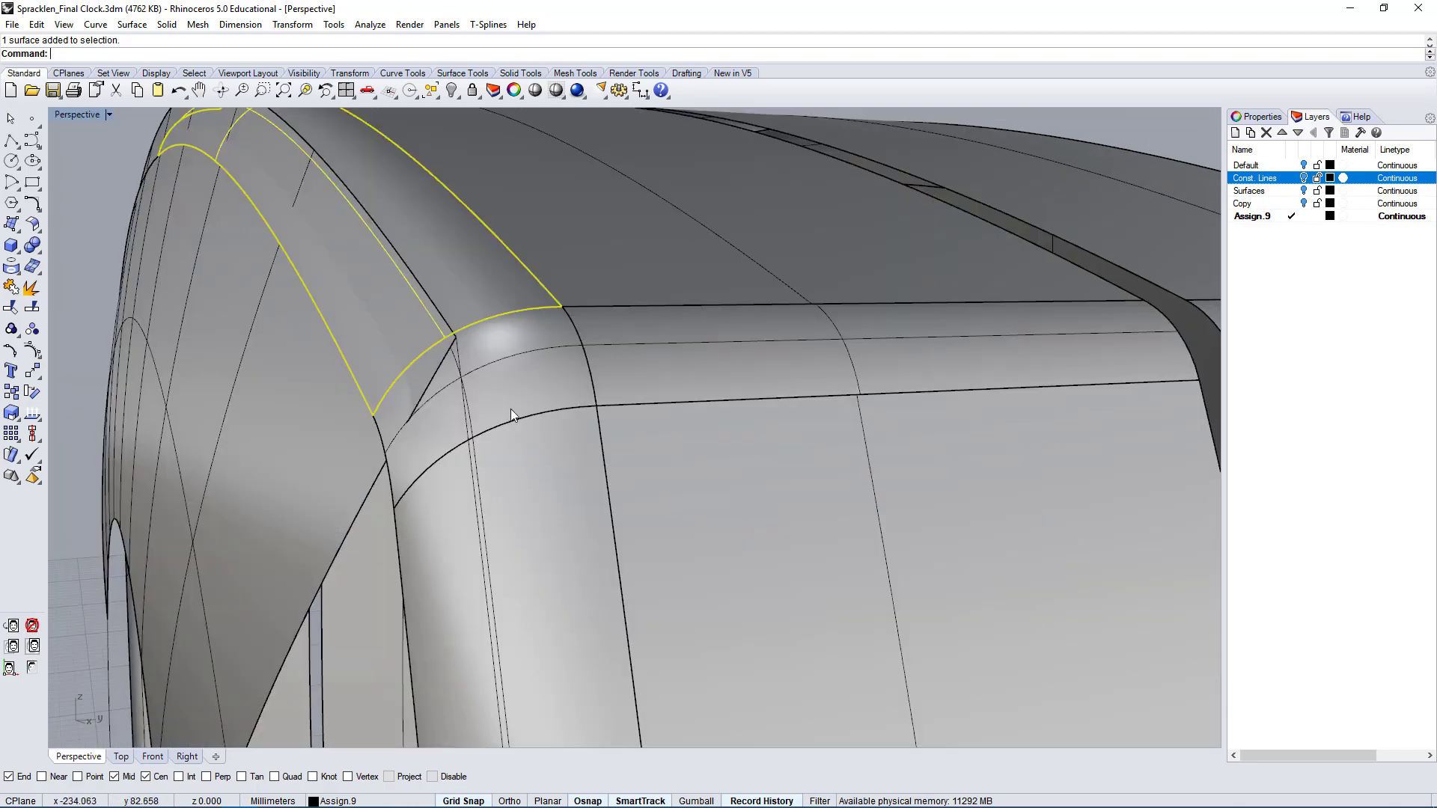
scroll(527, 380, "down", 3)
right_click_drag(608, 351, 808, 328)
left_click(808, 333)
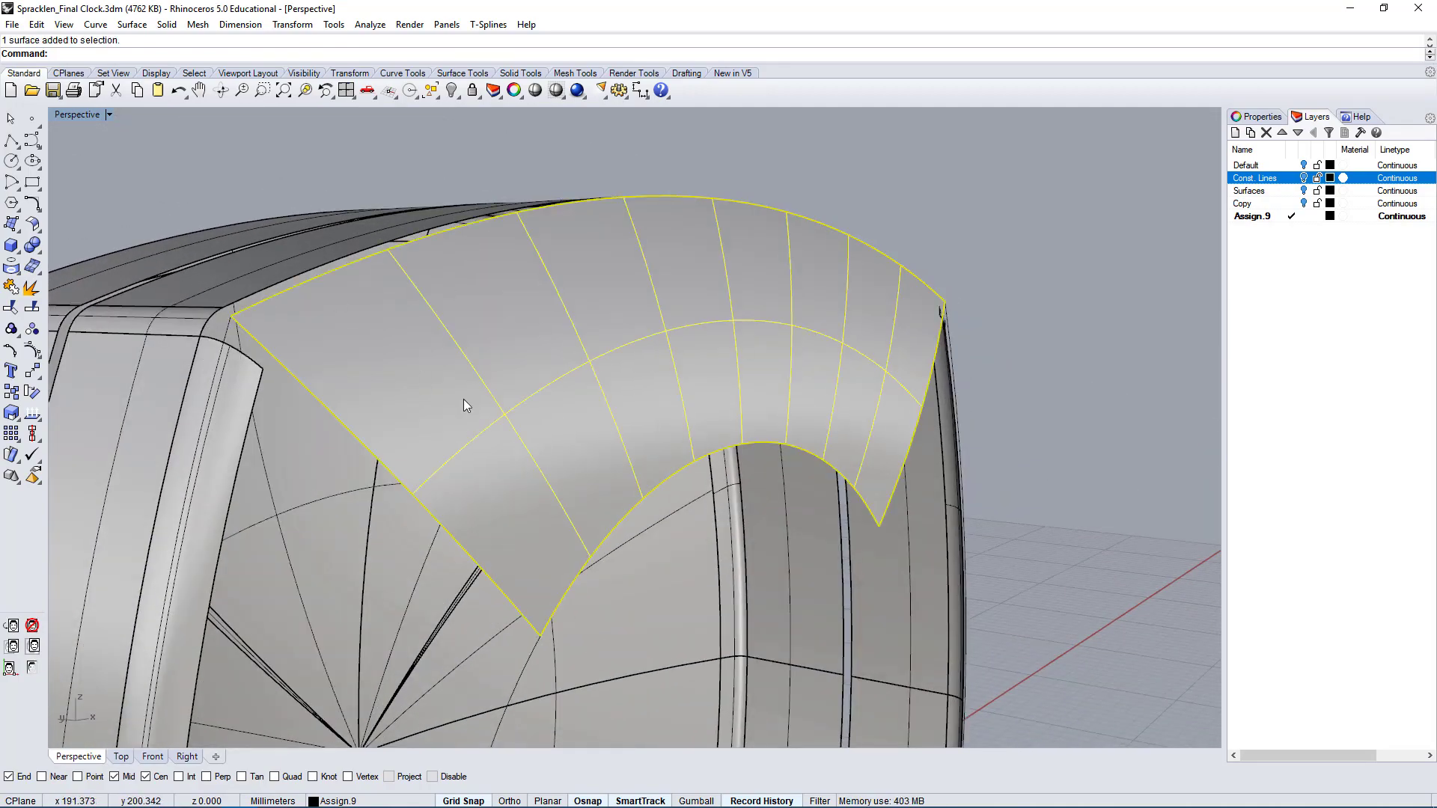
- Delete the outer surfaces along the top of the front body section
right_click_drag(465, 405, 723, 321)
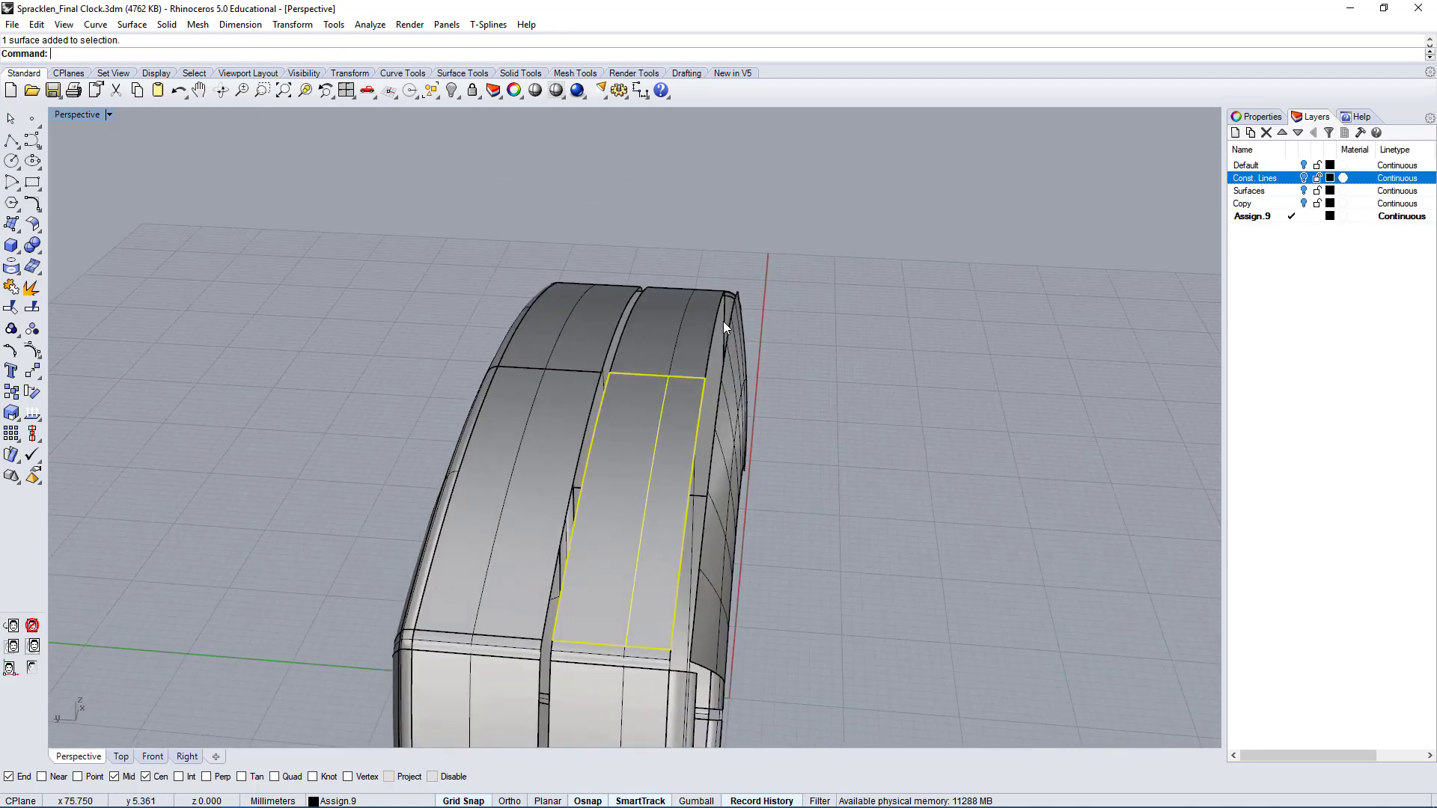
left_click(723, 321)
left_click(823, 310)
left_click(672, 411)
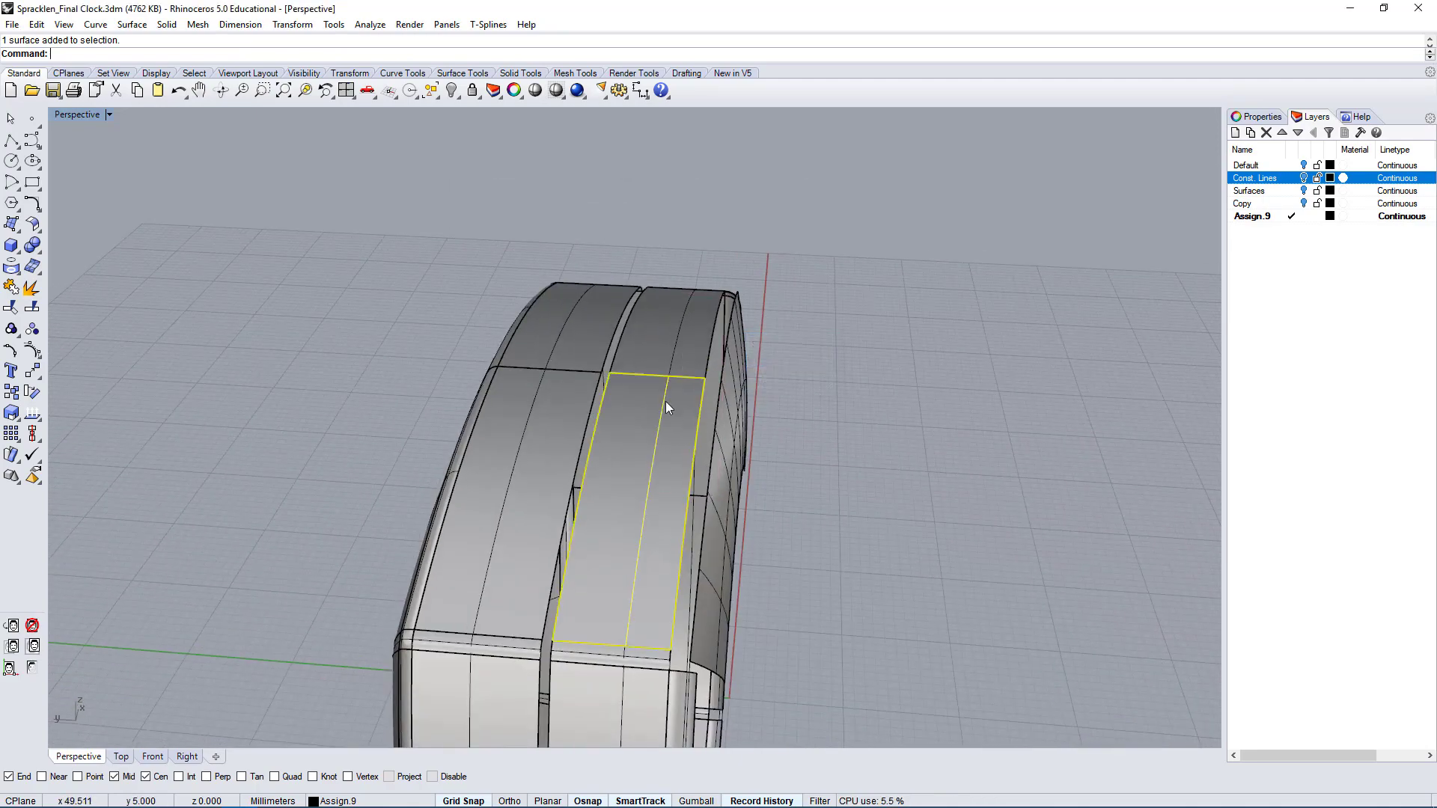
key("Delete")
right_click_drag(721, 388, 523, 299)
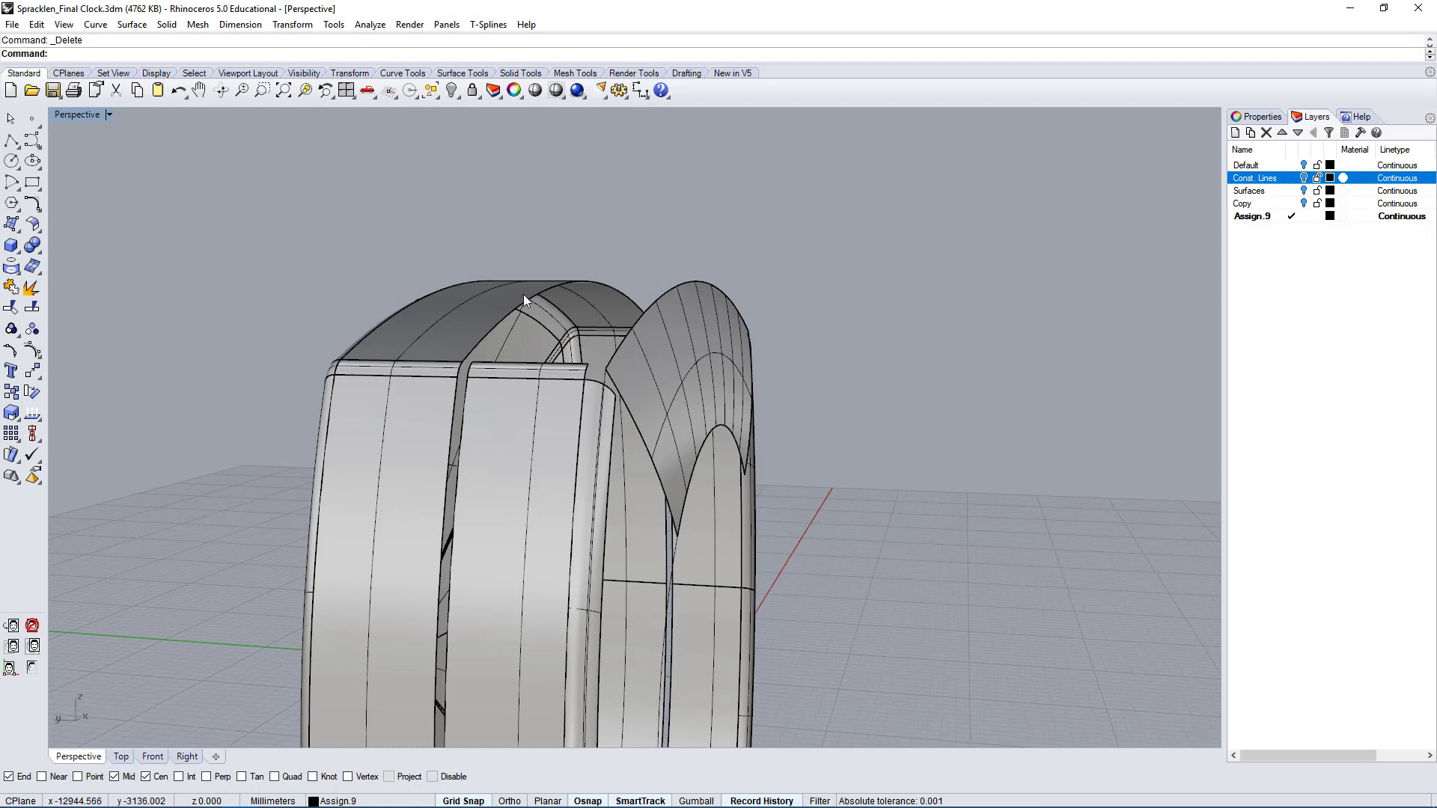
- Show the Const. Lines layer and explode the outline curve along the groove edge of the front body section
left_click(1304, 178)
right_click_drag(829, 289, 675, 333)
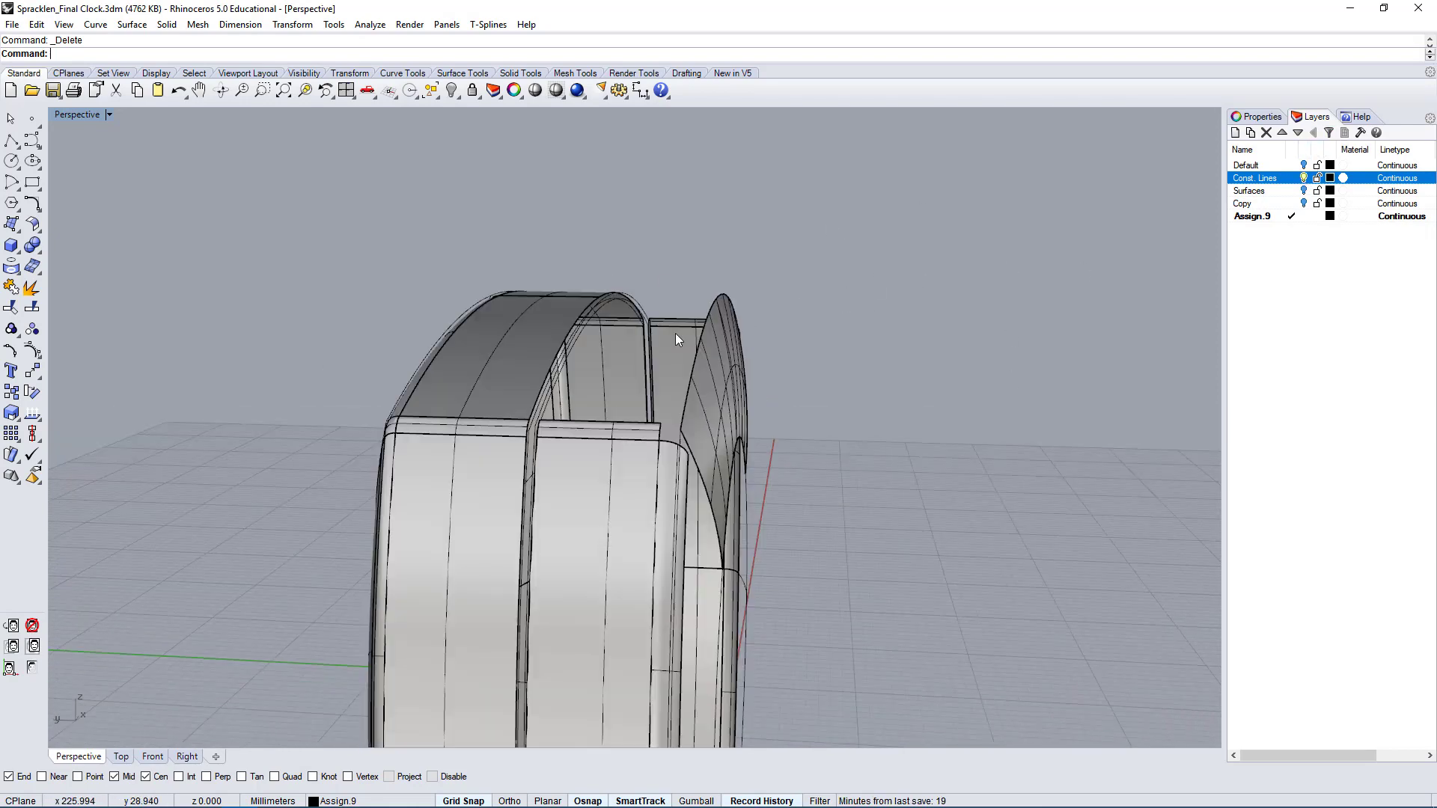
left_click(643, 306)
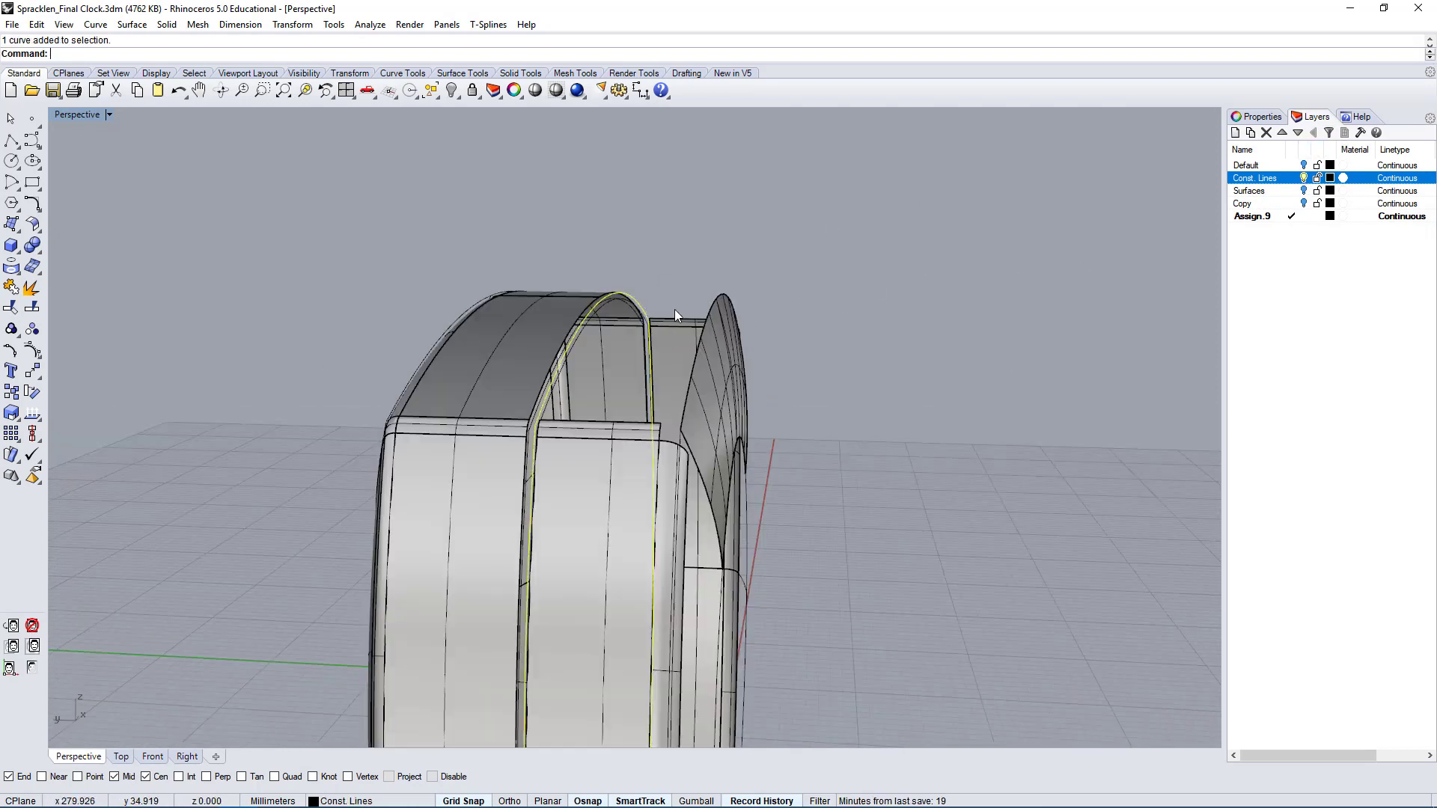
left_click(34, 353)
left_click(743, 189)
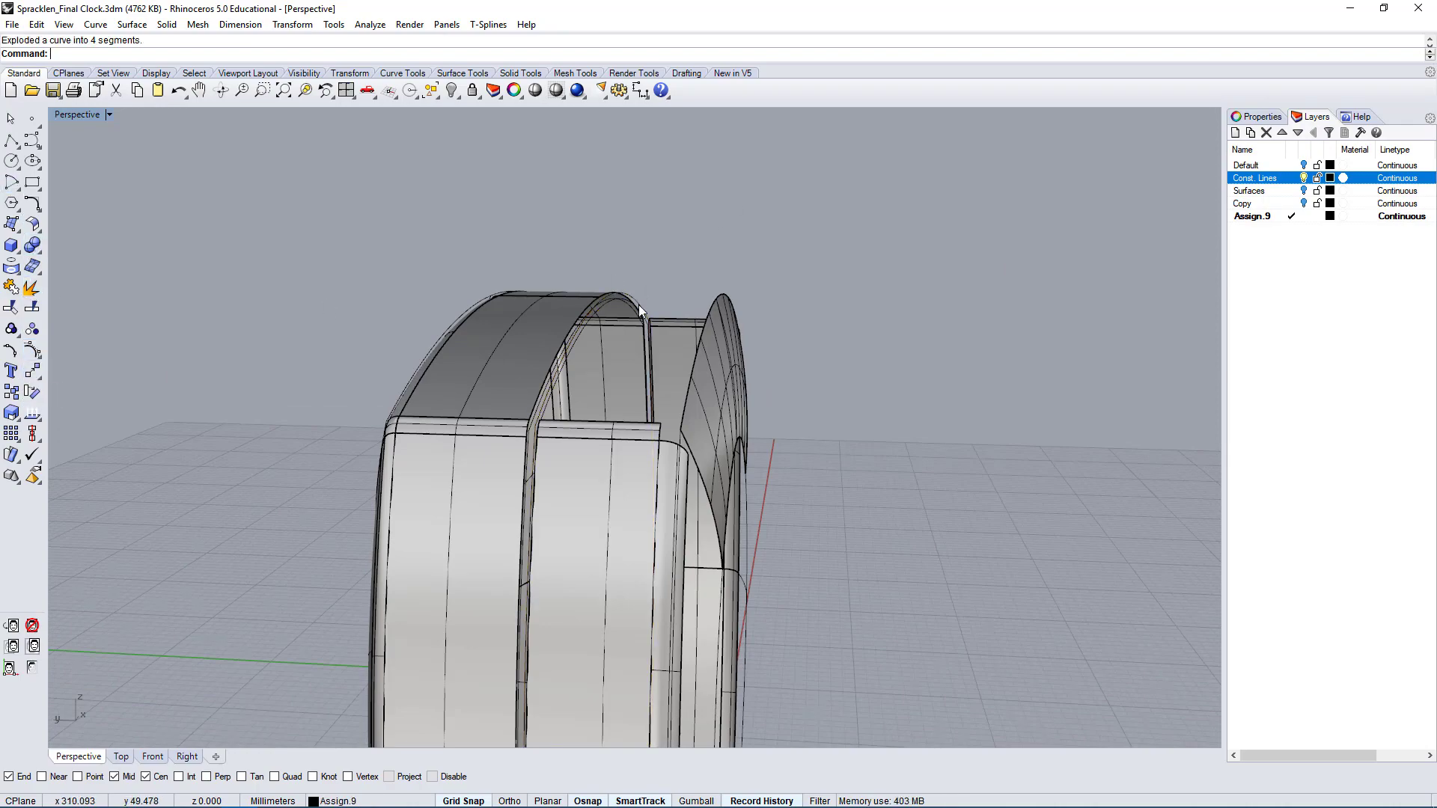
- Examine the upper segment of the exploded groove outline by displaying its control points and viewing it selected against the open top
left_click(642, 306)
left_click(34, 352)
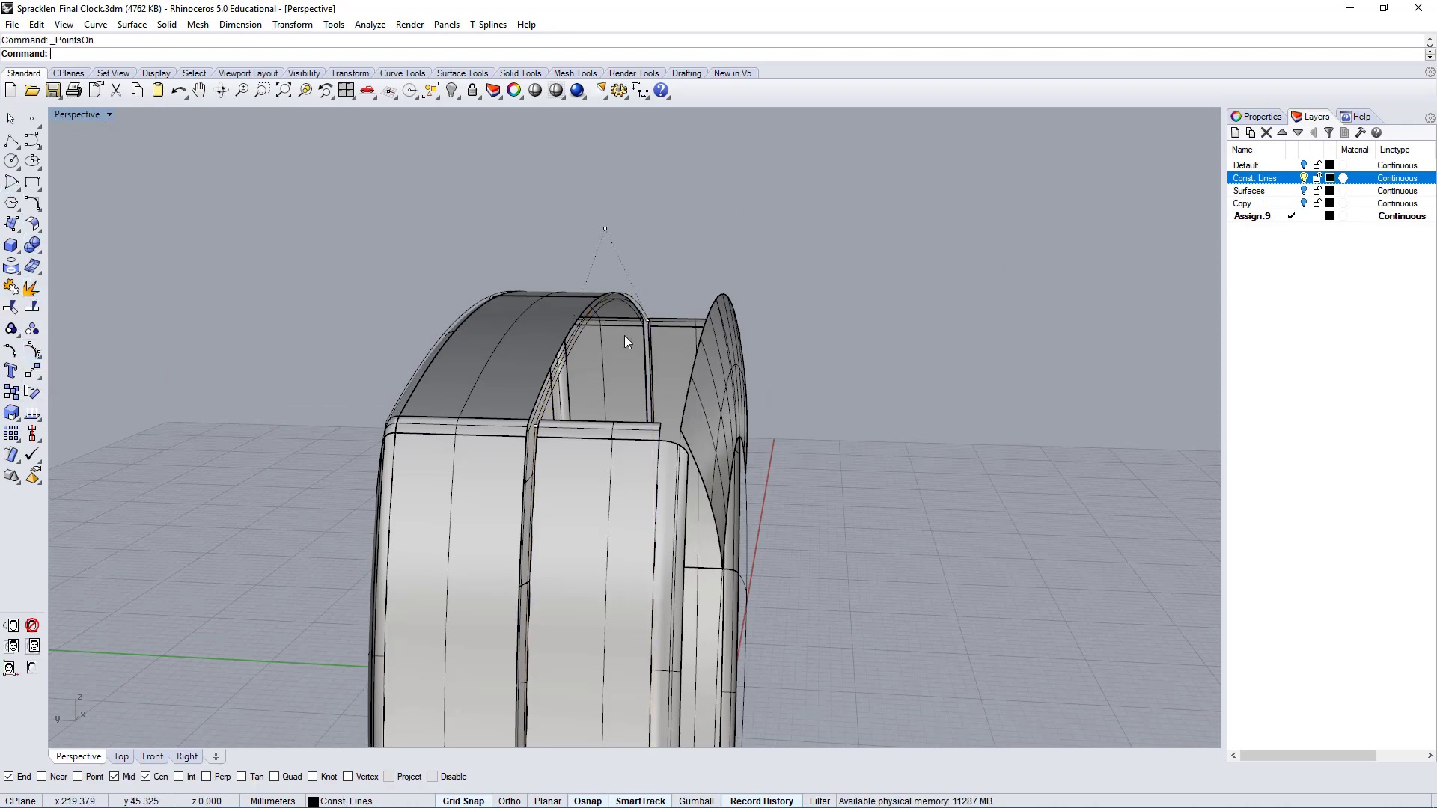
right_click_drag(624, 335, 549, 357)
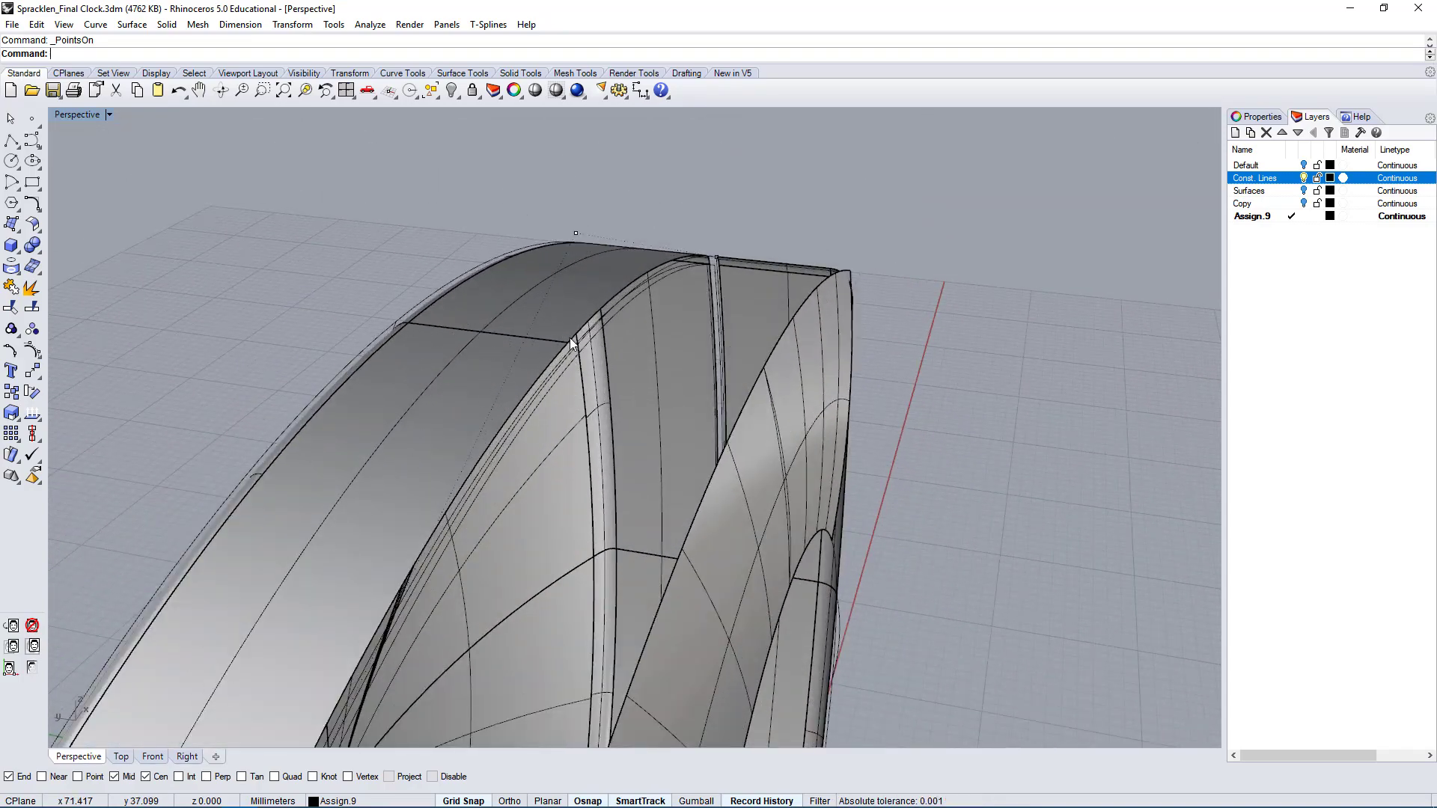
right_click_drag(579, 322, 724, 273)
left_click(684, 277)
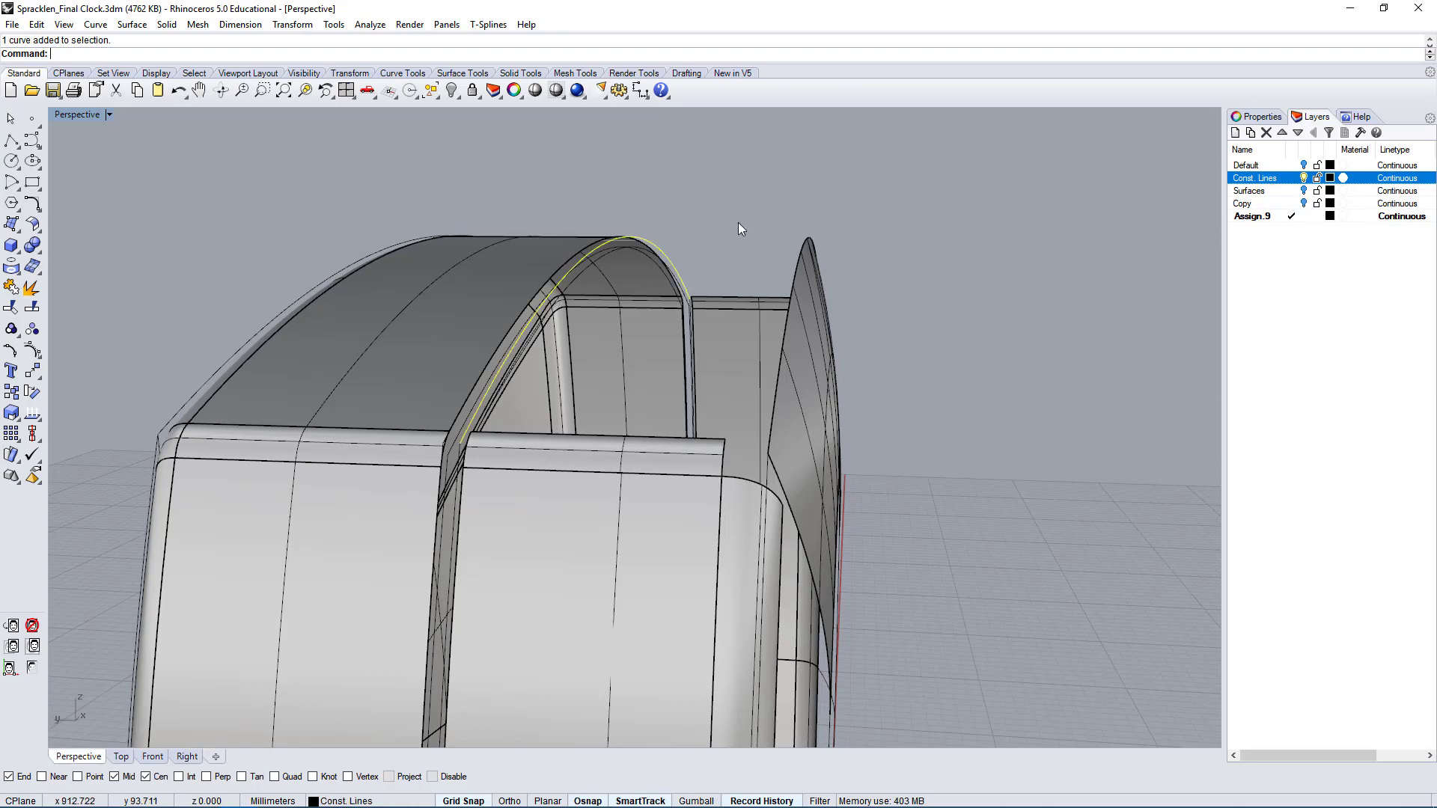
right_click_drag(738, 222, 516, 329)
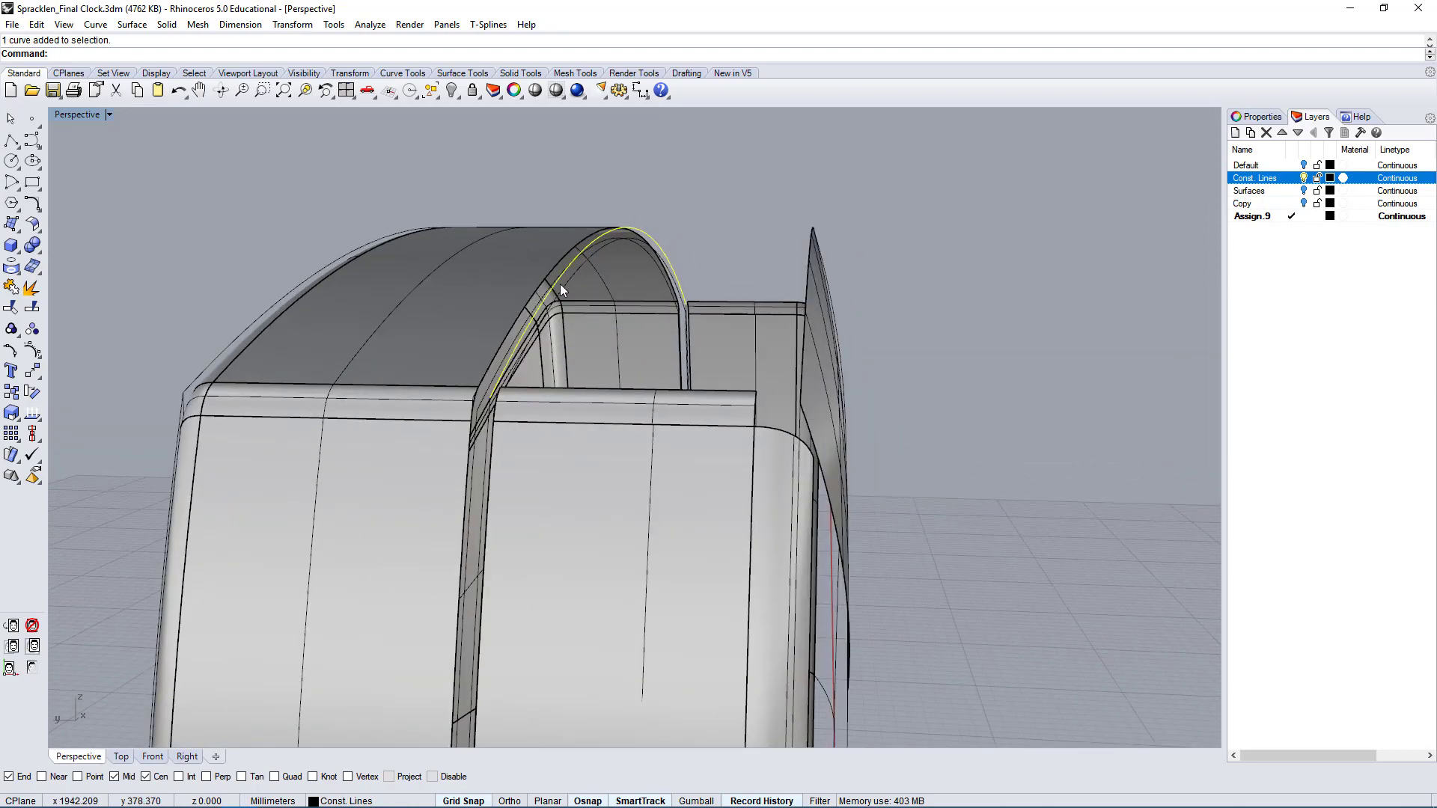
right_click_drag(561, 285, 468, 540)
right_click_drag(557, 299, 529, 464)
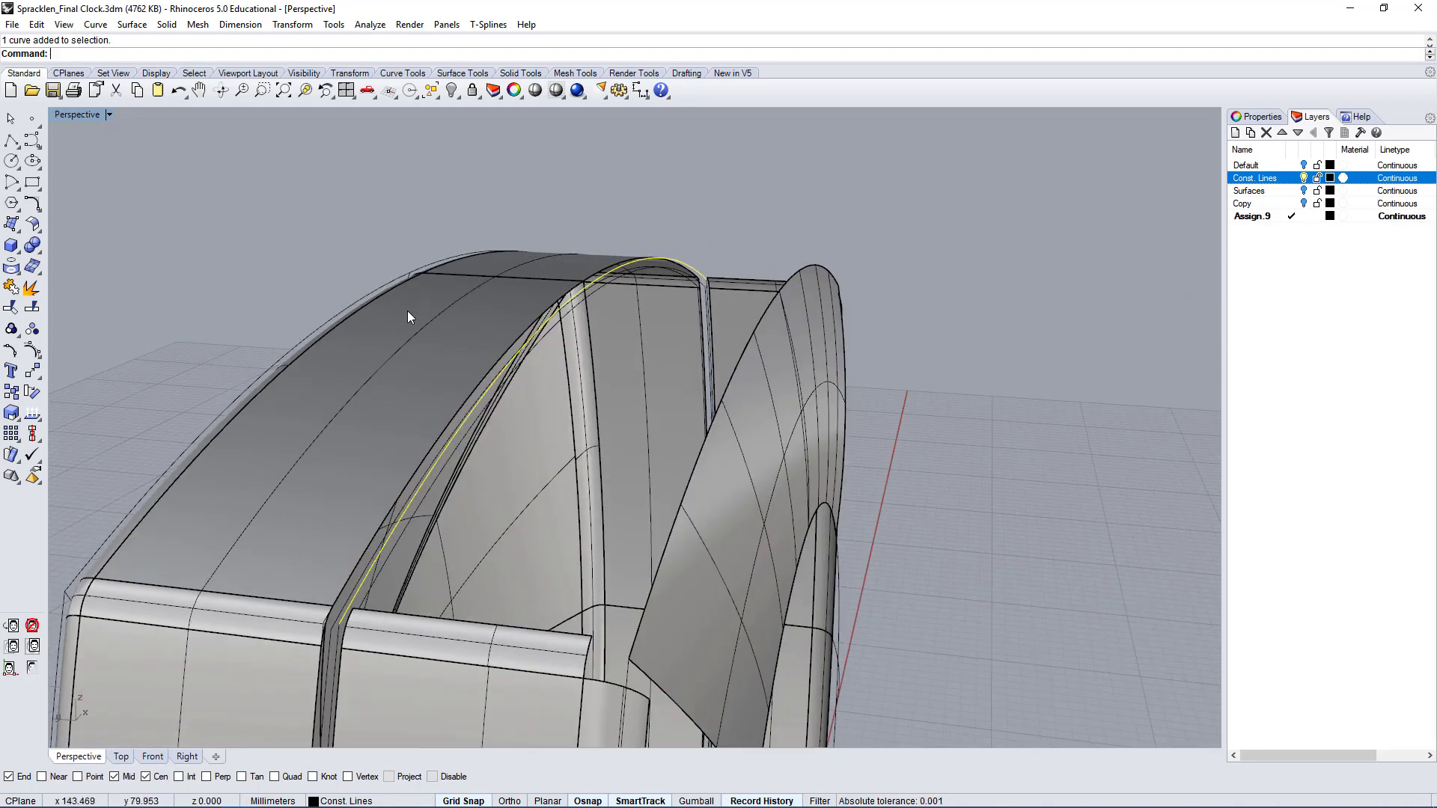
right_click_drag(538, 330, 594, 317)
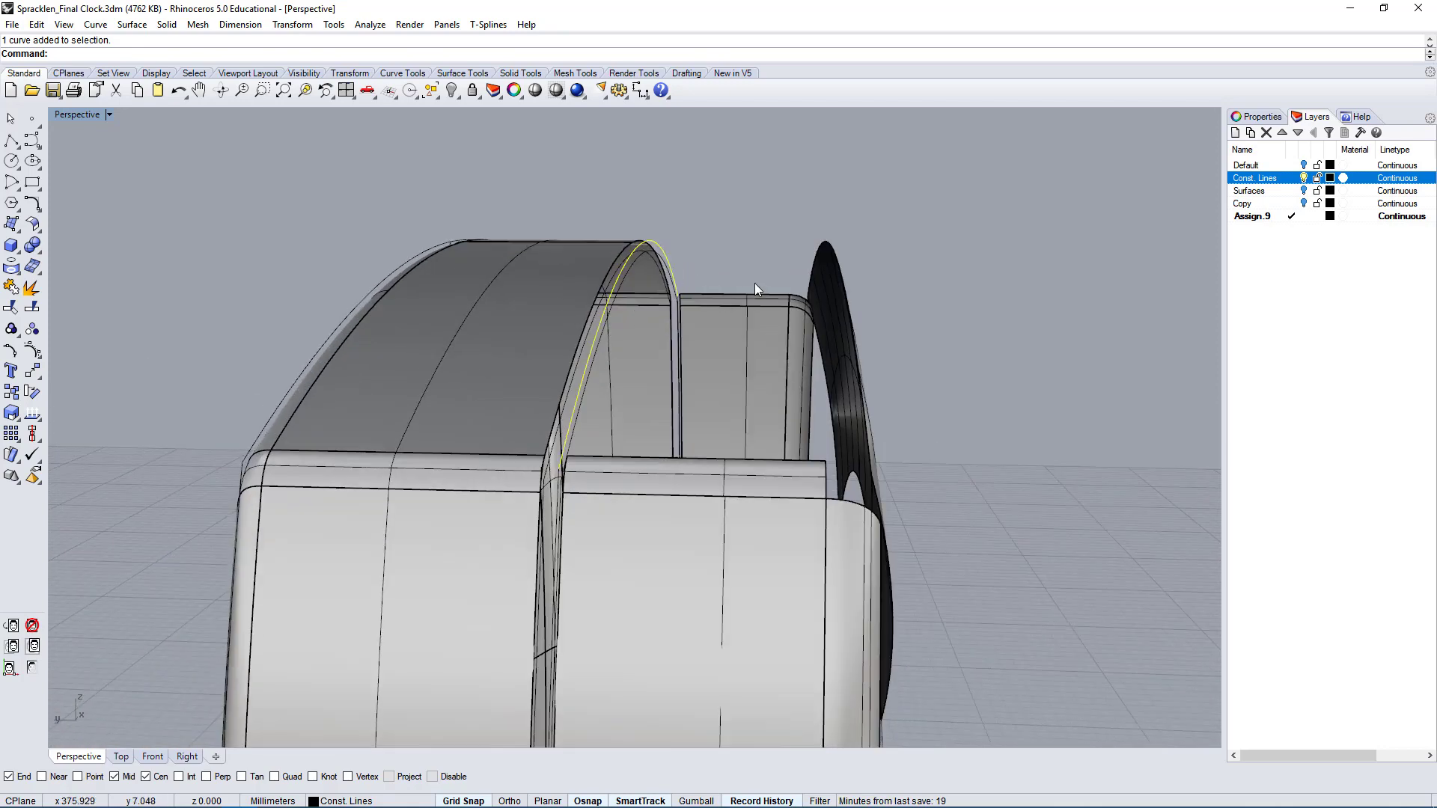
right_click_drag(666, 367, 736, 346)
scroll(714, 353, "up", 3)
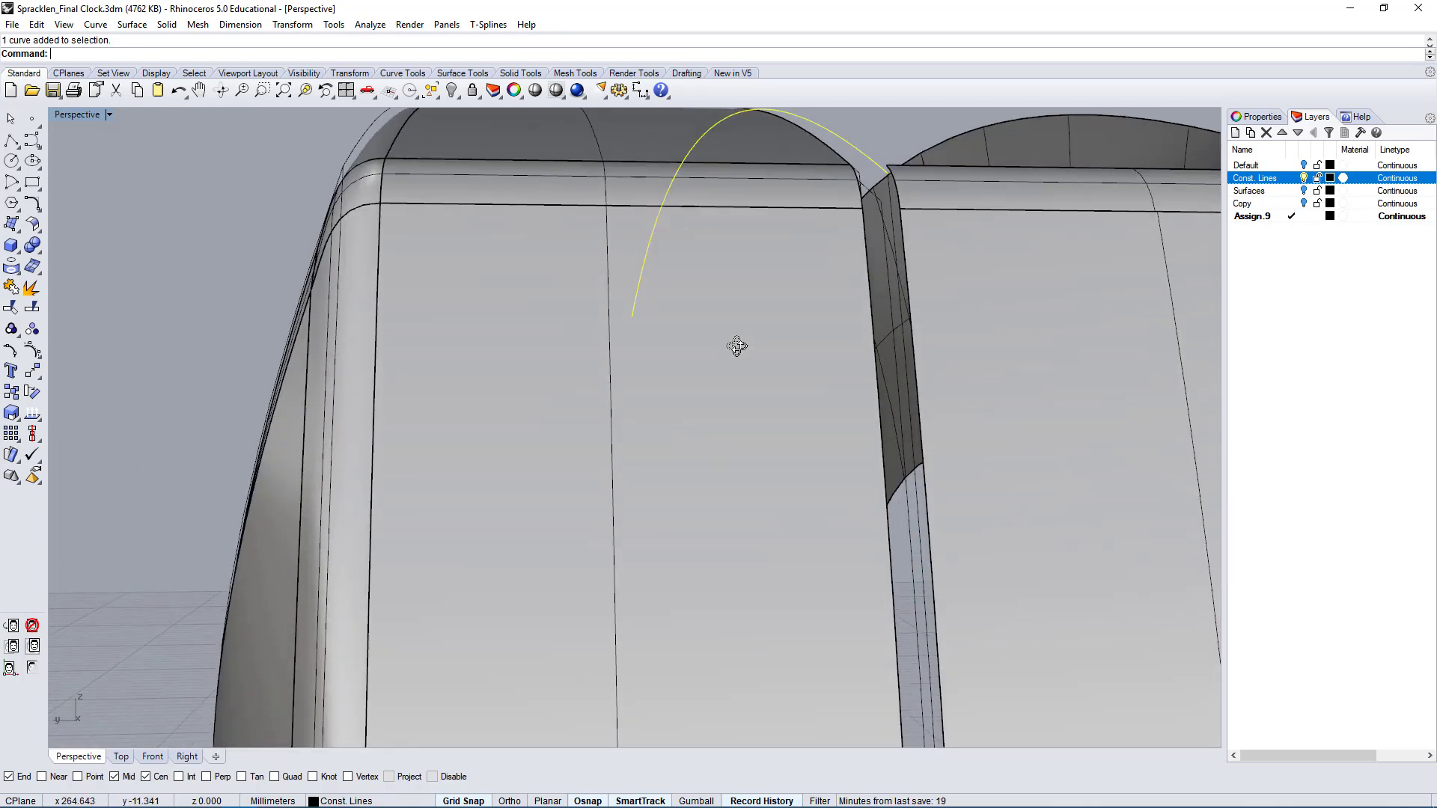
- Hide the Const. Lines layer, make Default the current layer and show the Copy layer
scroll(909, 156, "down", 4)
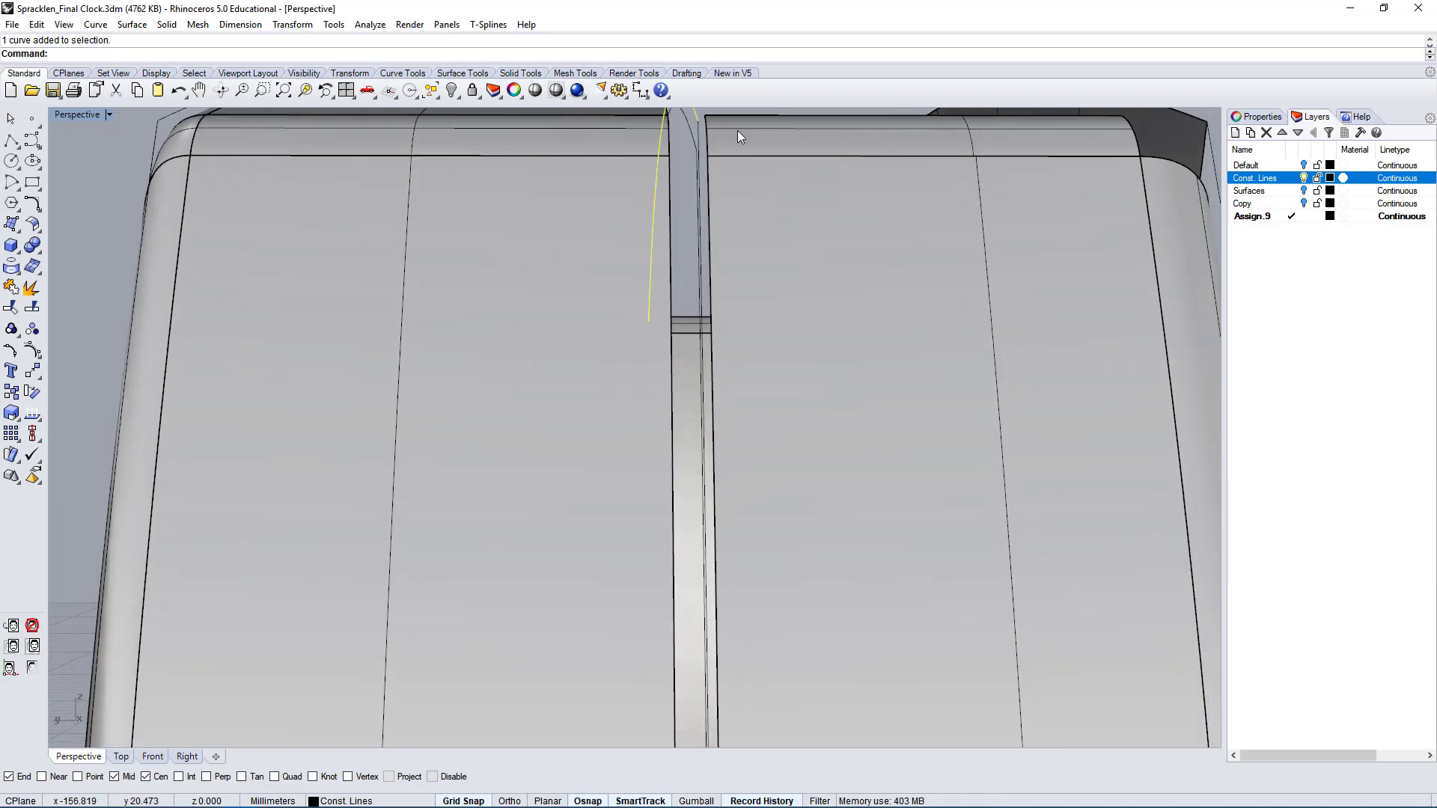
right_click_drag(737, 130, 710, 161)
right_click_drag(619, 240, 610, 177)
scroll(662, 247, "down", 5)
scroll(662, 247, "up", 1)
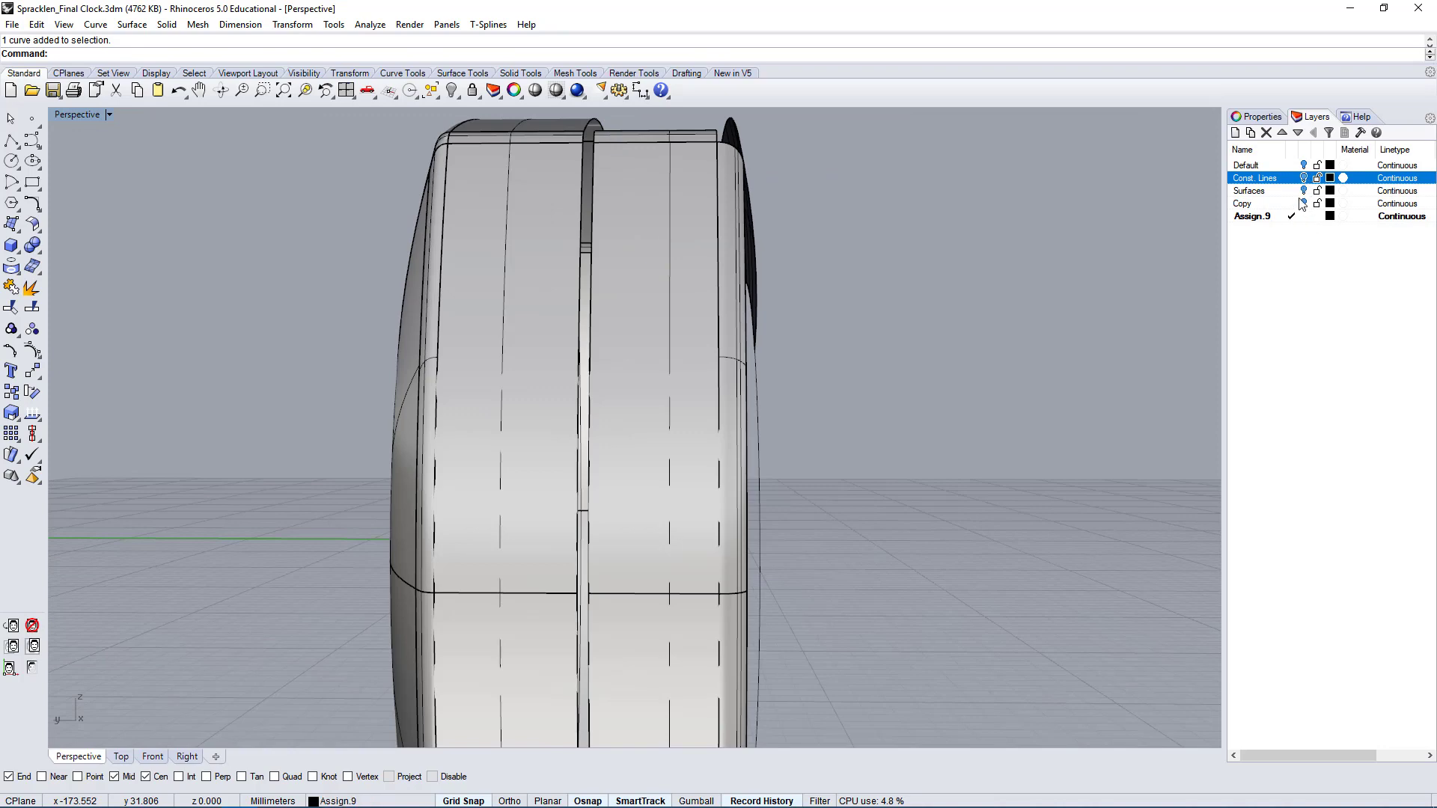
left_click(1292, 165)
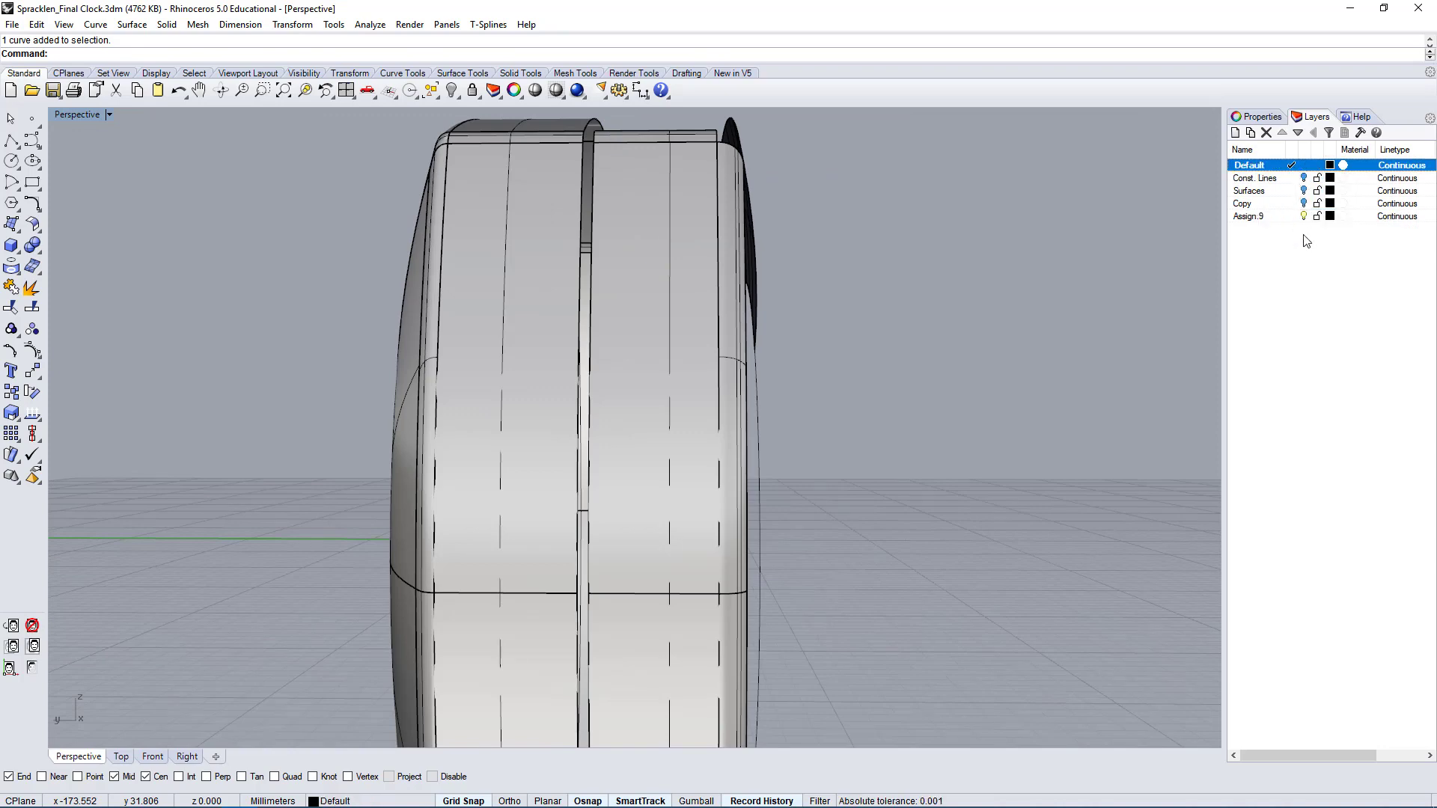
left_click(1309, 205)
right_click_drag(1047, 224, 653, 278)
left_click(653, 279)
left_click(905, 325)
right_click_drag(905, 325, 901, 335)
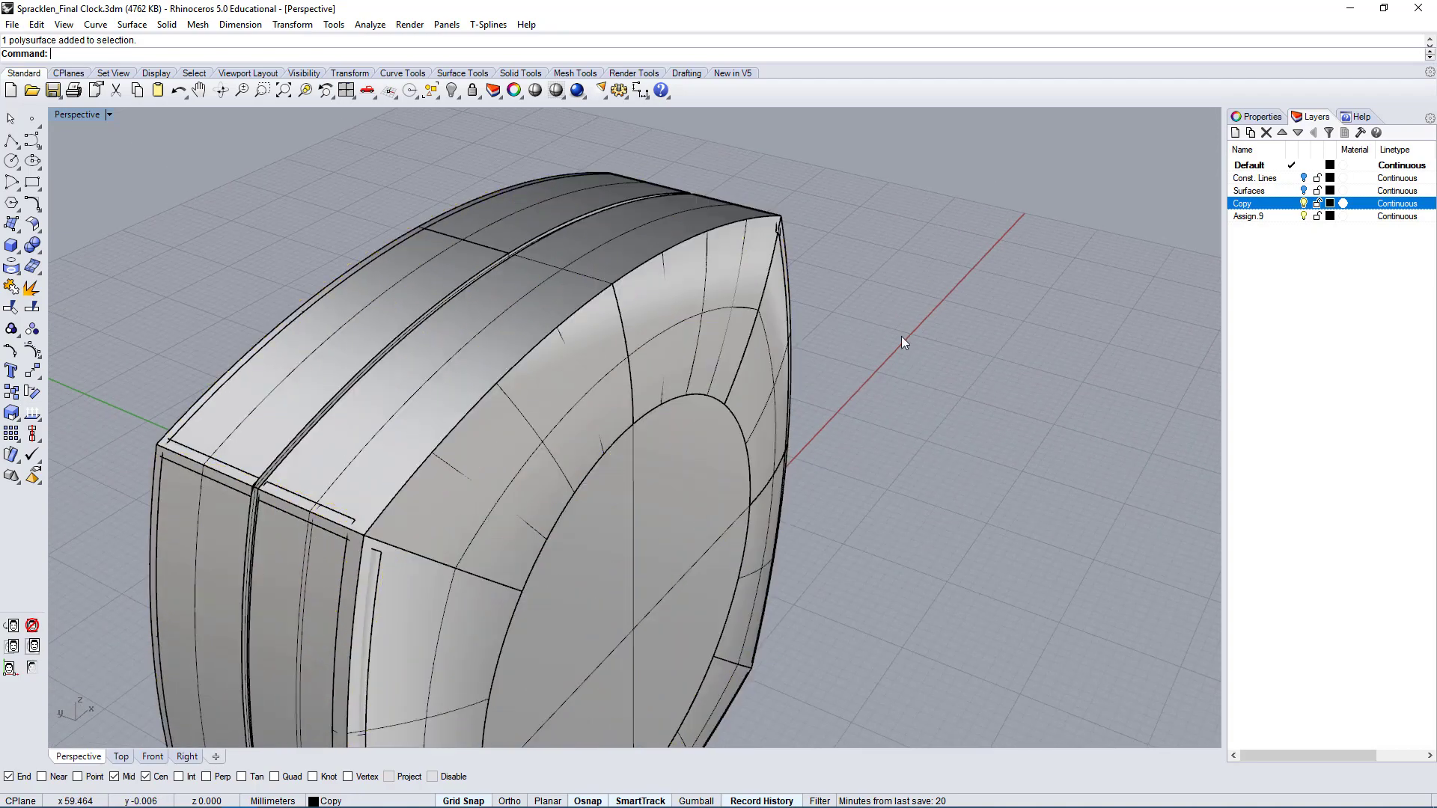
- Copy the original clock body polysurface from the Copy layer to an empty spot beside the working model
left_click(564, 271)
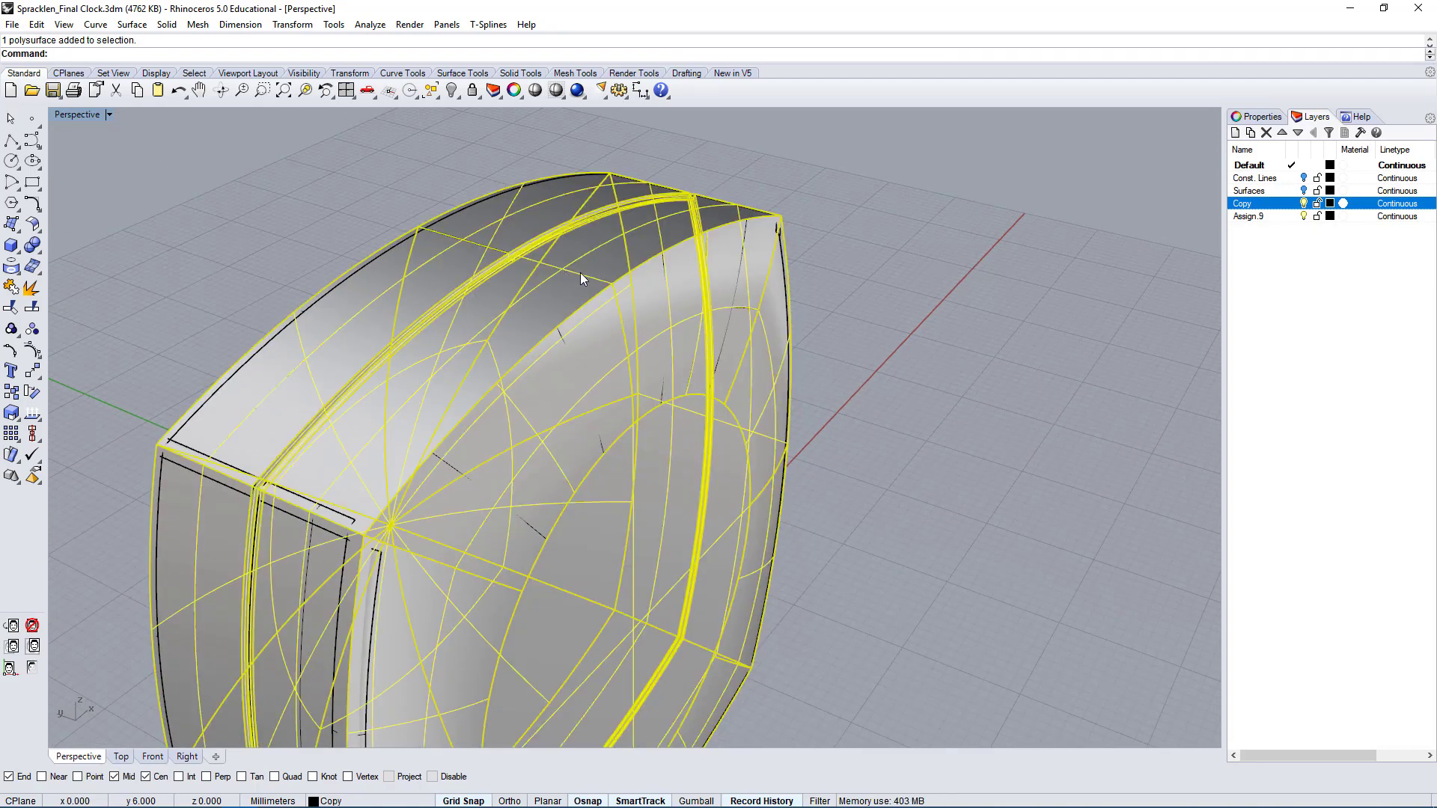
scroll(581, 272, "down", 5)
type("CopyToClipboard")
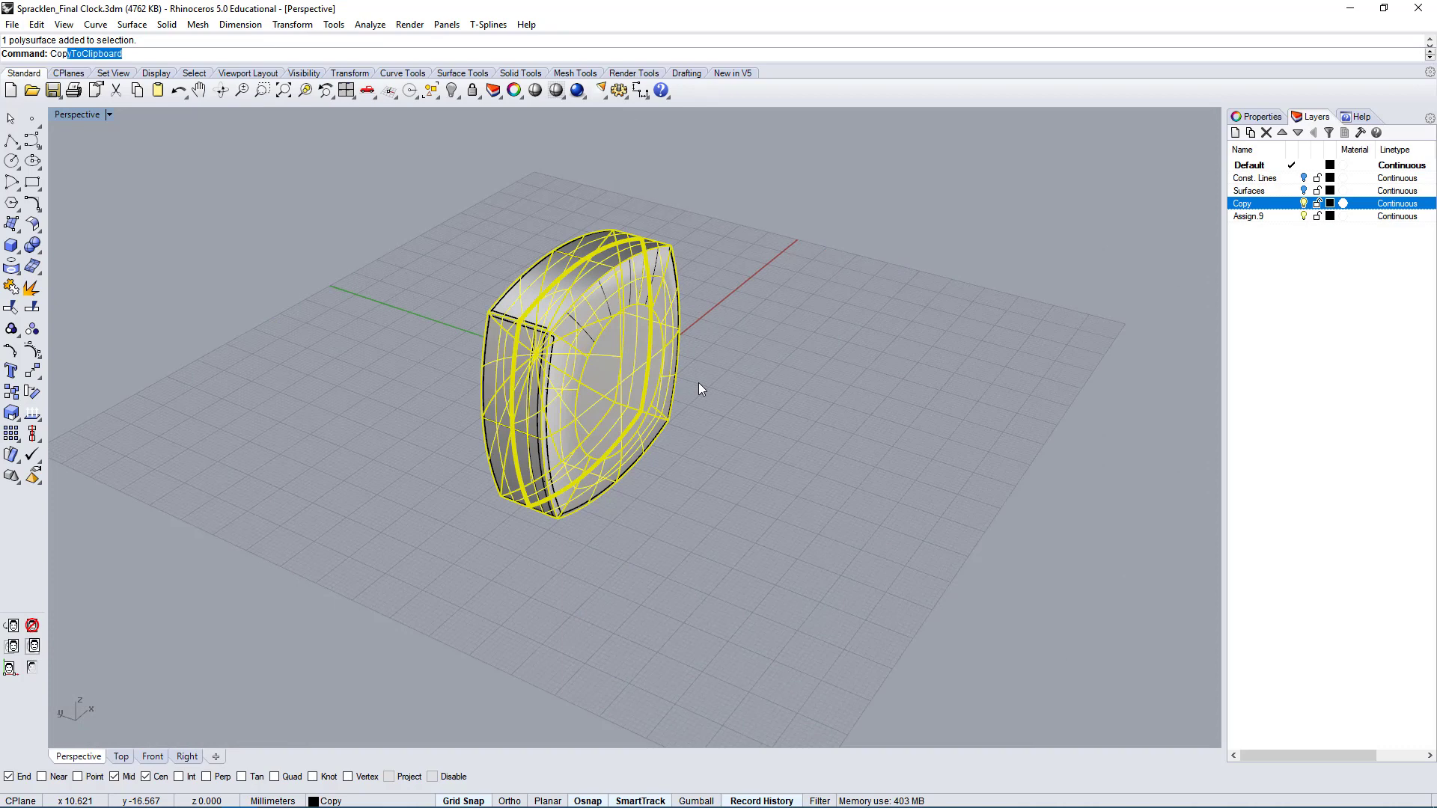
left_click(97, 68)
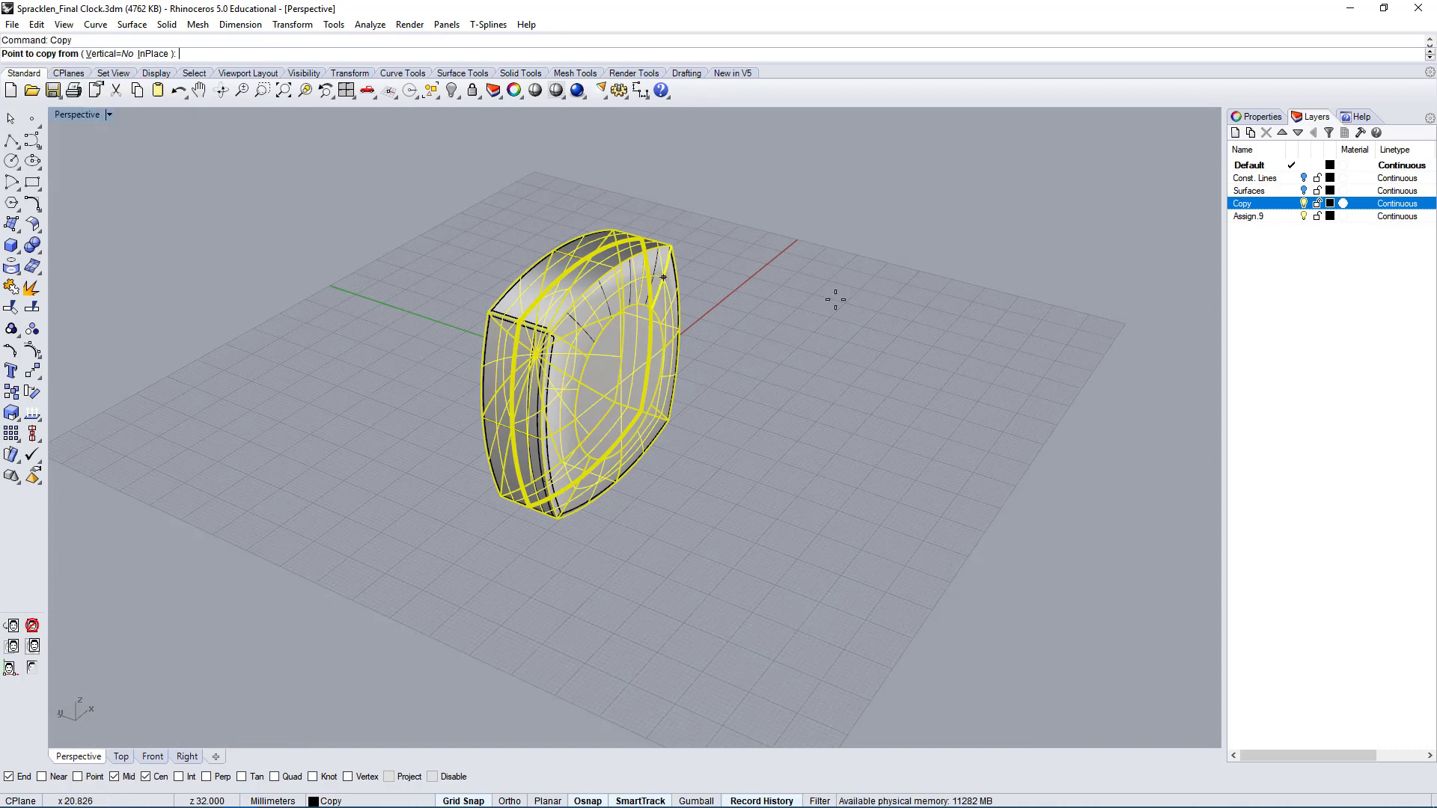
left_click(901, 322)
left_click(1115, 460)
key("Return")
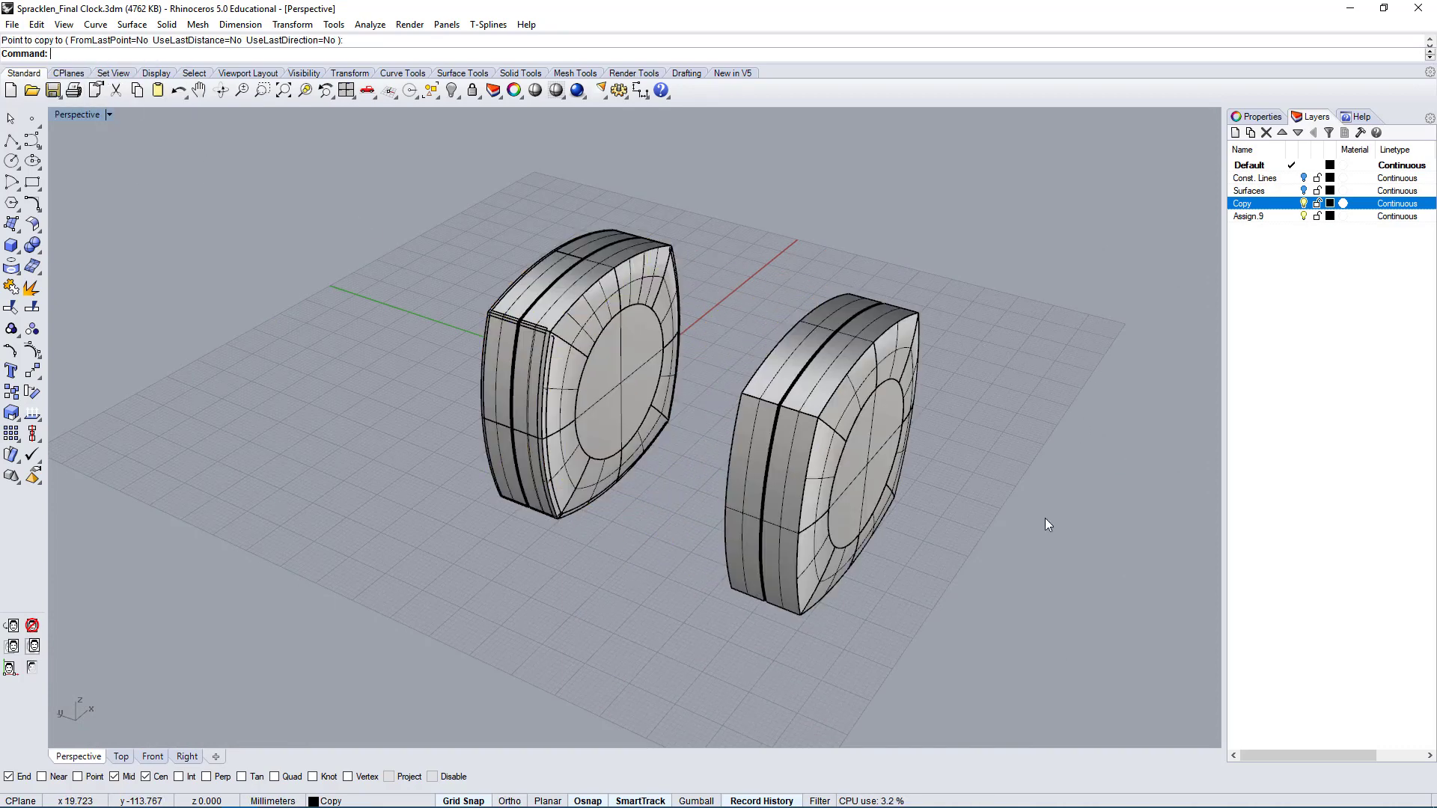
- Assign the duplicated clock body to layer Assign.9 and hide the Copy layer
right_click_drag(1046, 523, 887, 433)
left_click(863, 379)
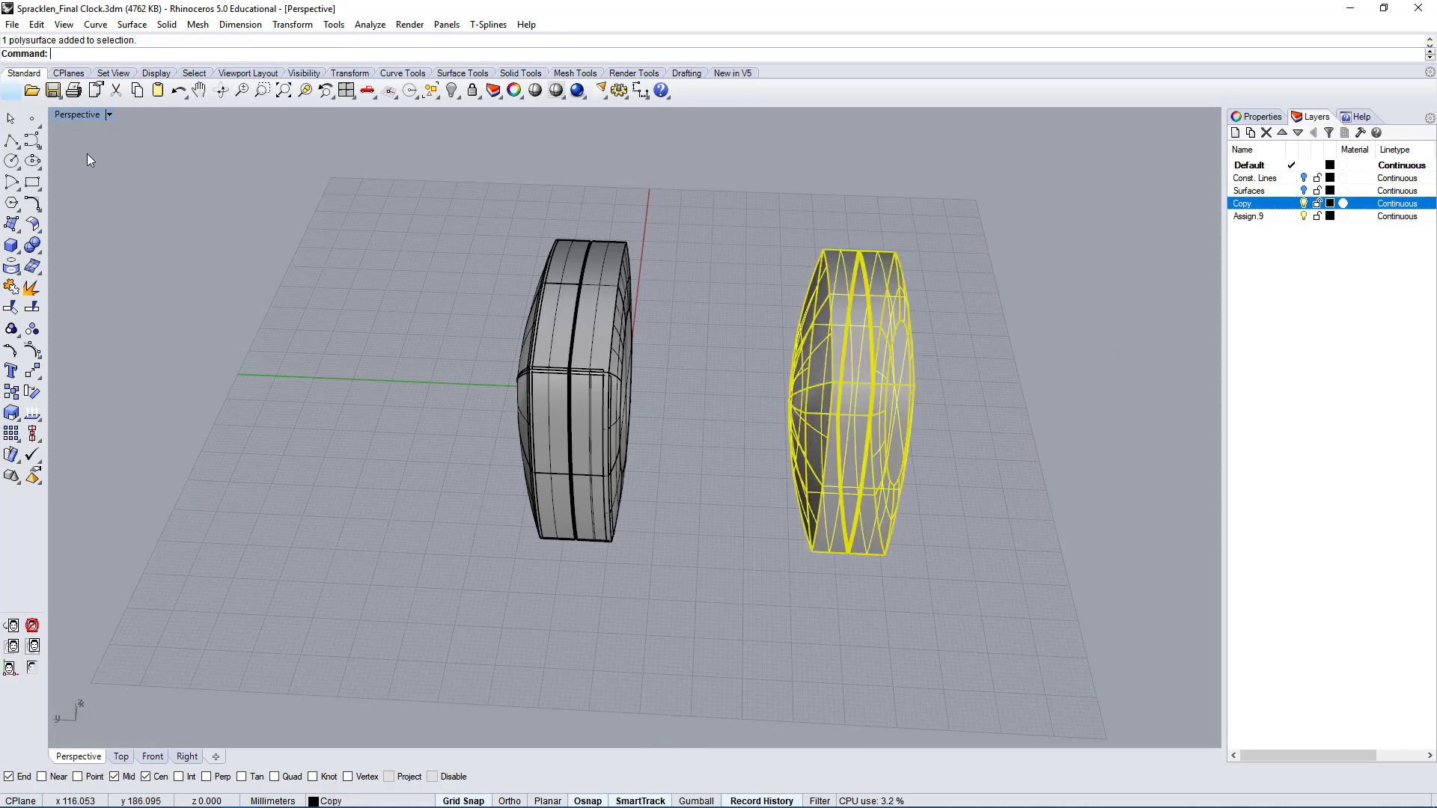
left_click(1260, 117)
left_click(1396, 208)
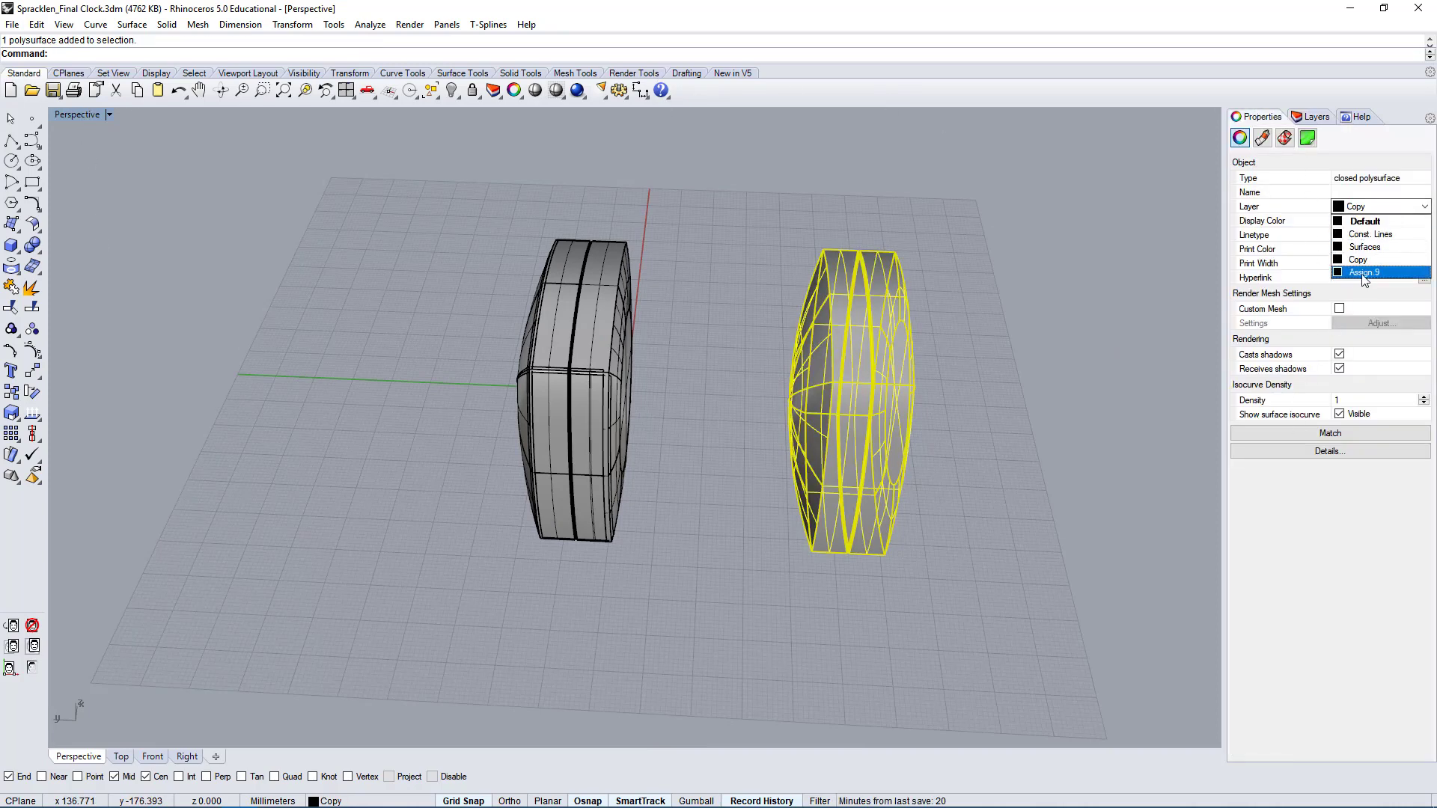
left_click(1383, 273)
left_click(1314, 117)
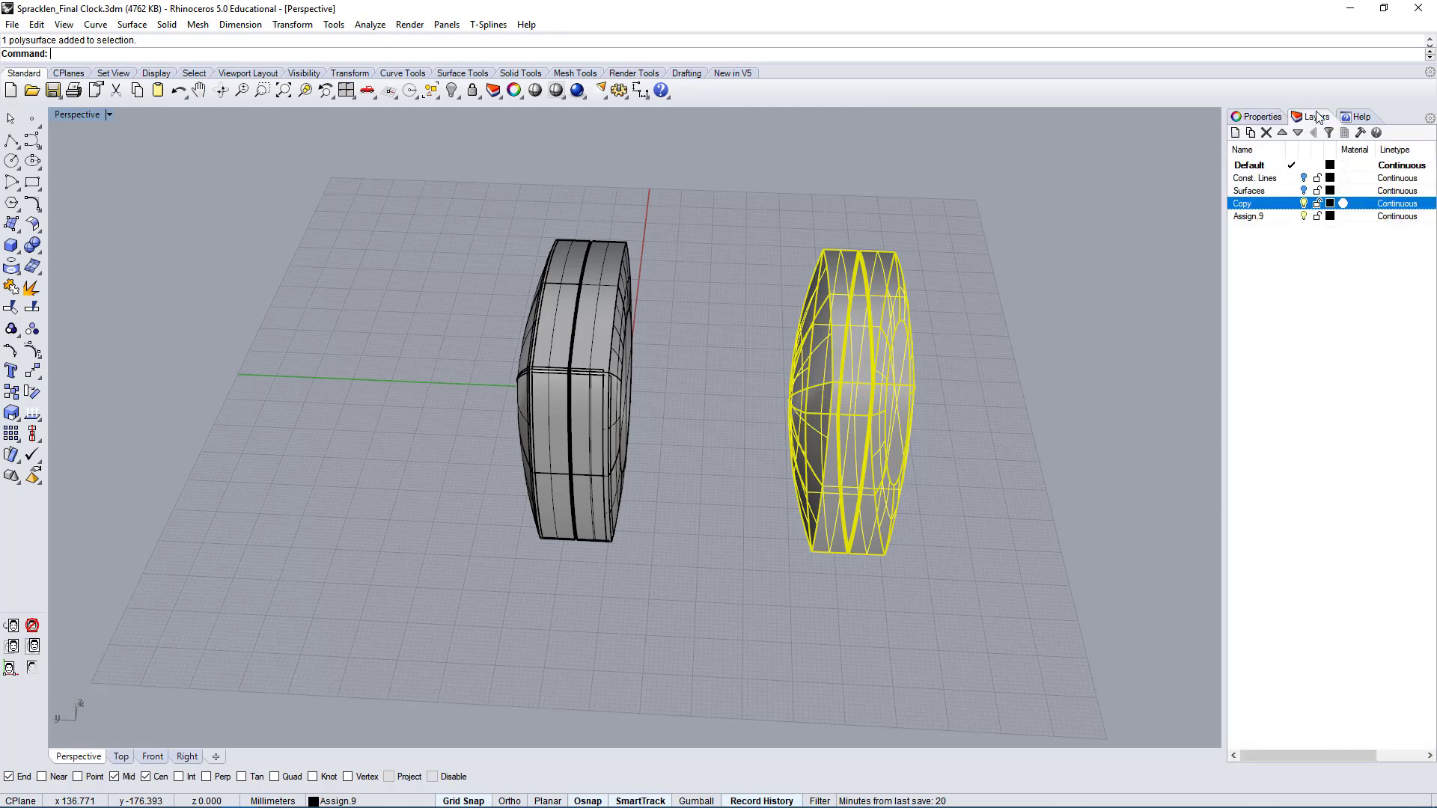
left_click(1303, 206)
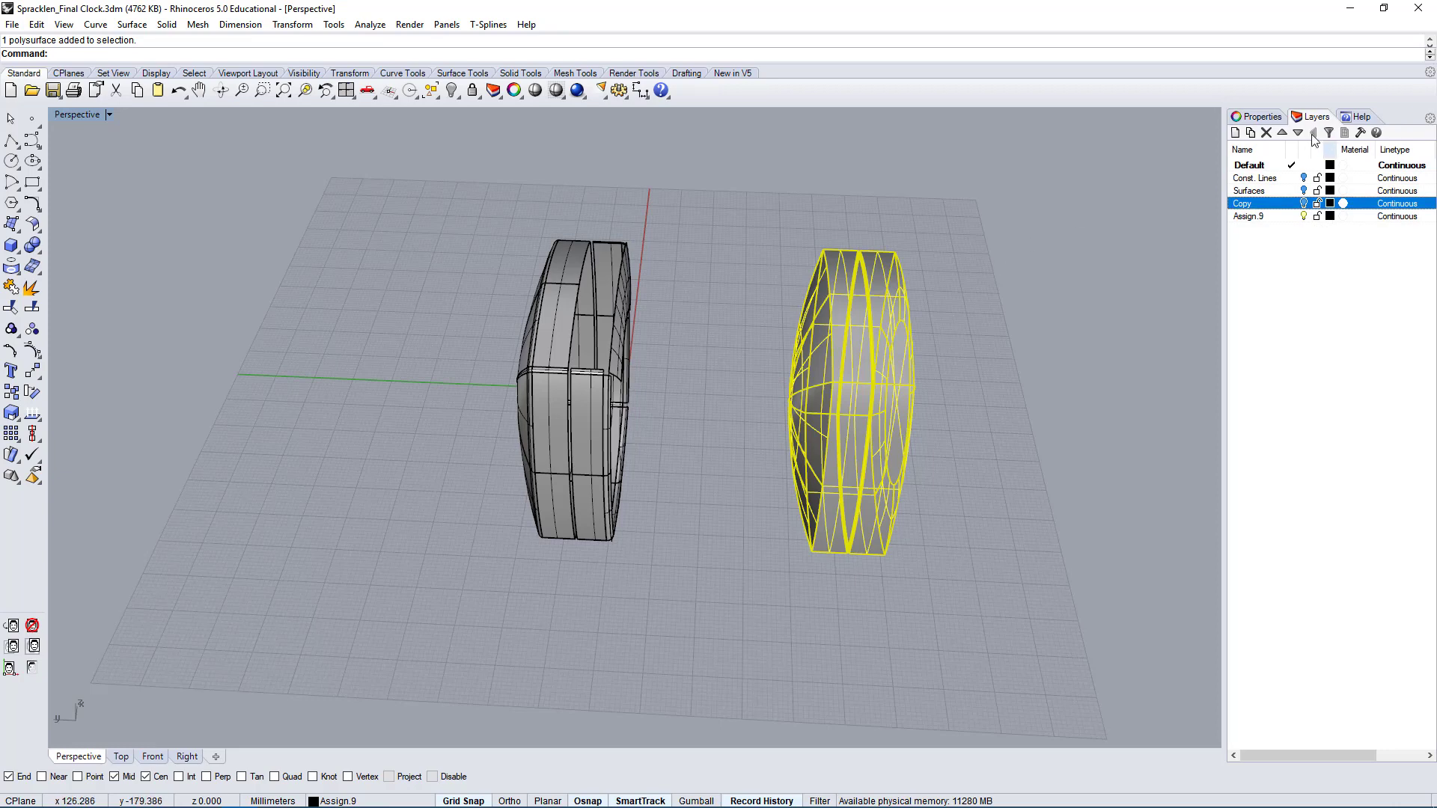
left_click(1040, 442)
- Explode the duplicated clock body into separate surfaces
right_click_drag(1040, 442, 841, 371)
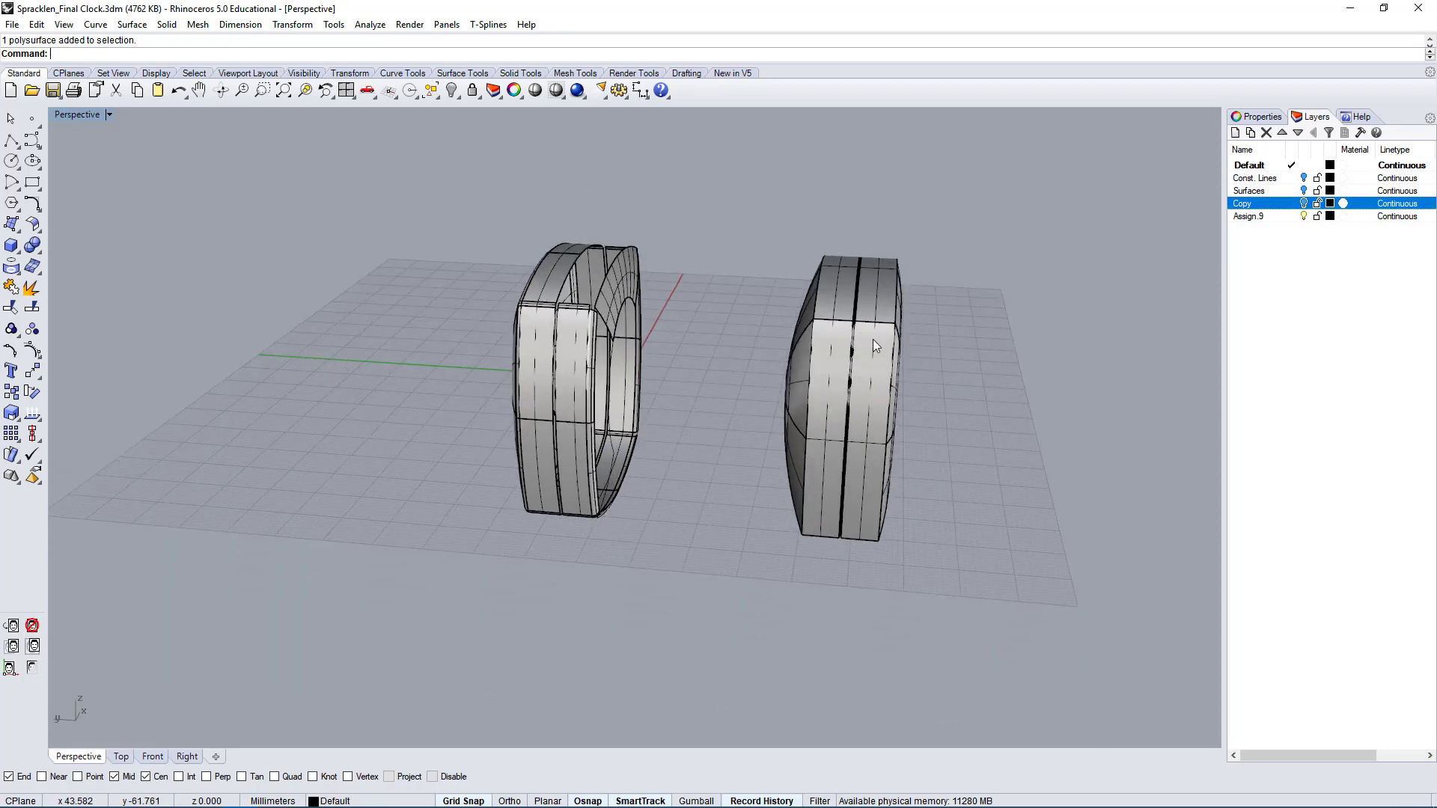
left_click(873, 293)
left_click(32, 288)
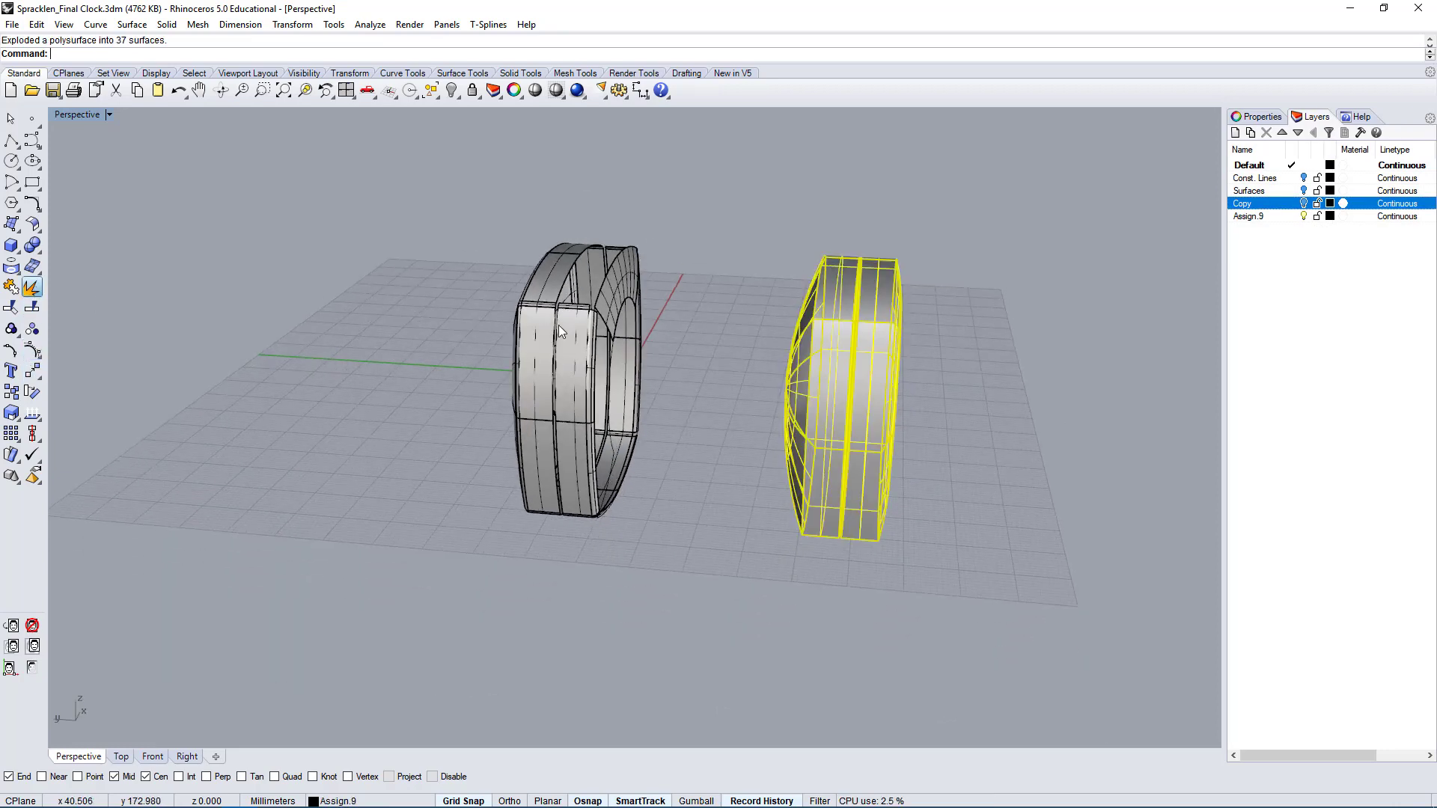
left_click(923, 290)
- Display the control points of the duplicate's upper front-section surface and compare it with the open top of the working body
scroll(923, 290, "up", 4)
left_click(827, 256)
right_click_drag(828, 257, 855, 300)
left_click(32, 350)
right_click_drag(707, 299, 346, 227)
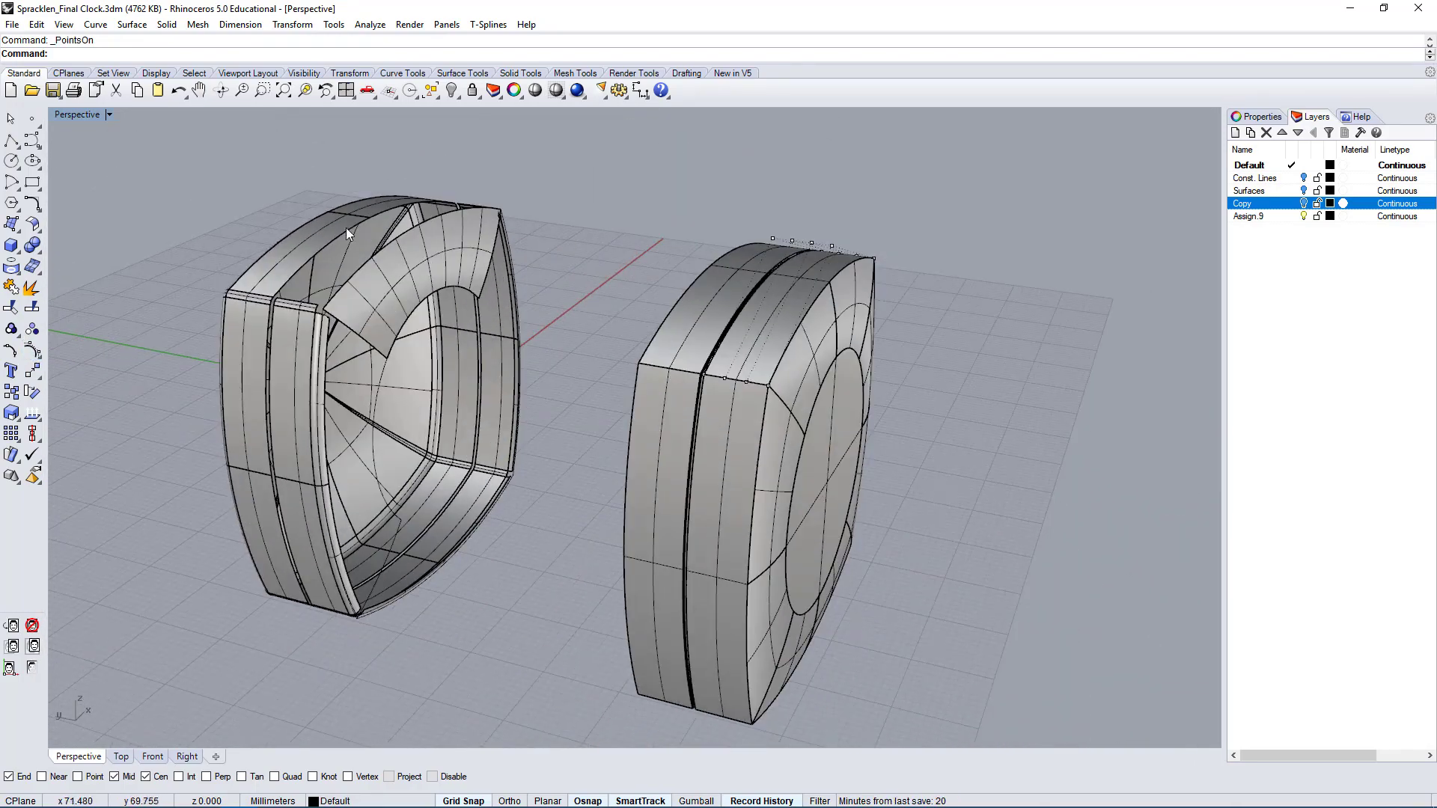
right_click_drag(253, 267, 734, 390)
right_click_drag(901, 385, 837, 415)
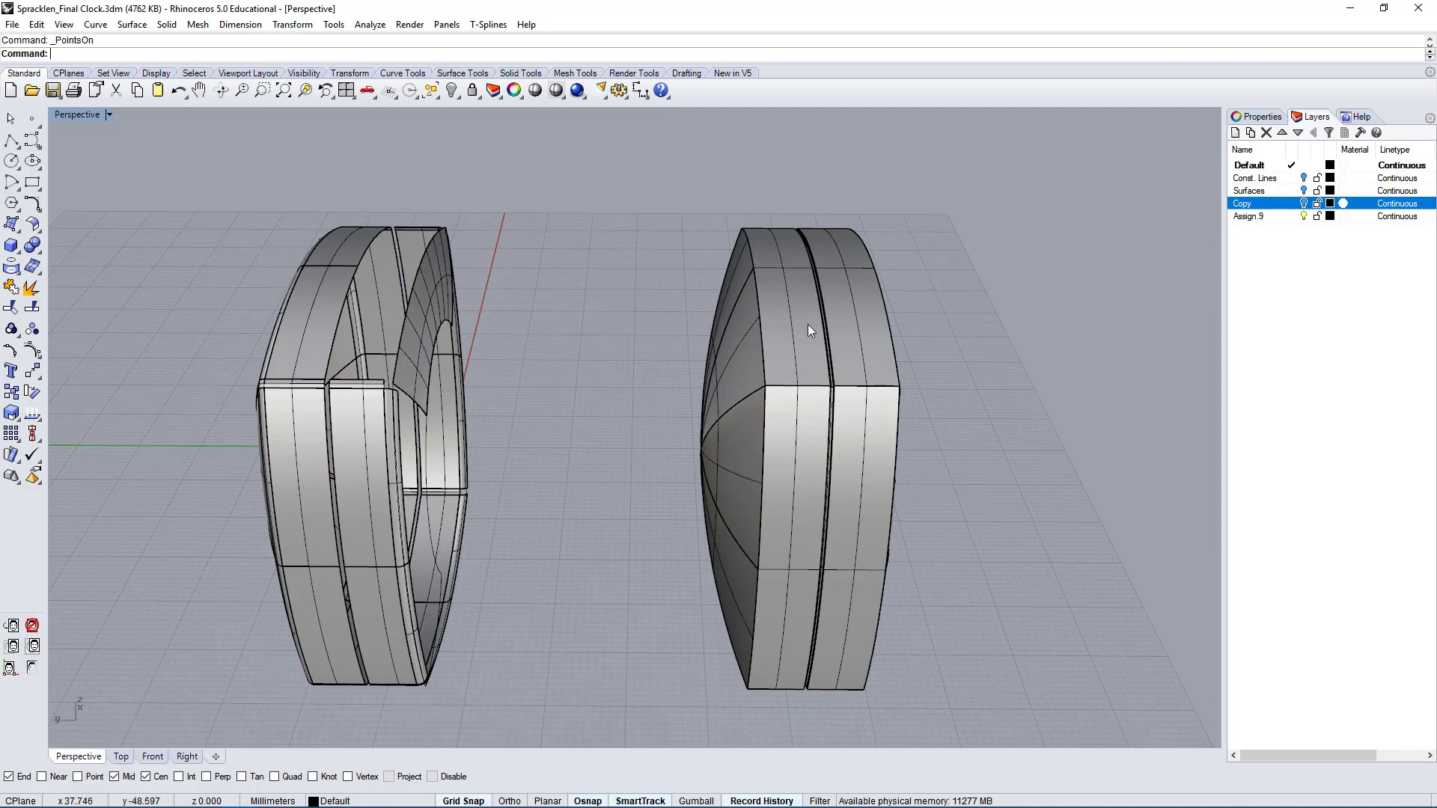
- Move the duplicate's upper front-section surface from its groove-edge midpoint onto the working body's groove edge, aligned on the centre line in the Top view
left_click(851, 343, "ctrl+shift")
right_click_drag(885, 334, 853, 359)
type("m")
key("Return")
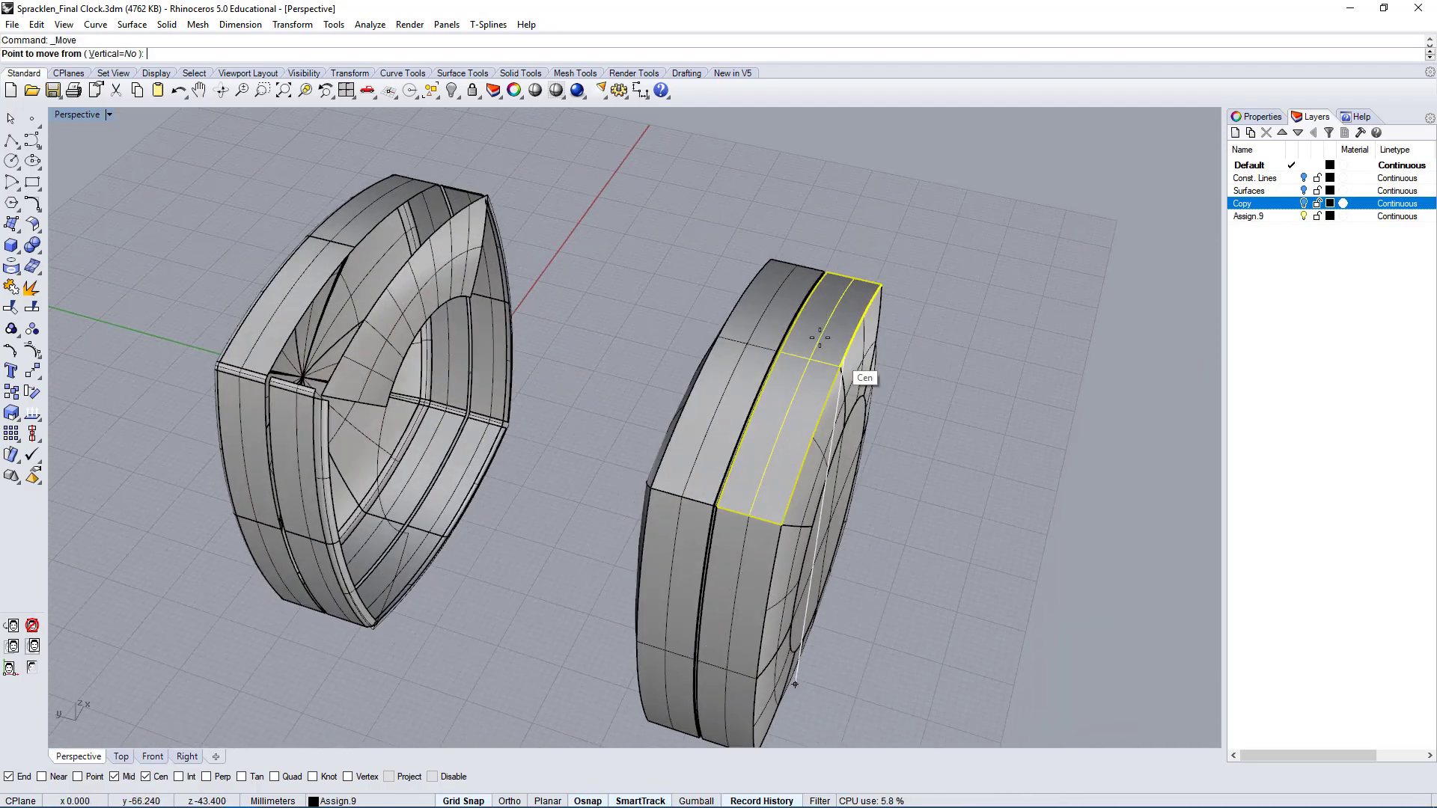
scroll(832, 366, "up", 5)
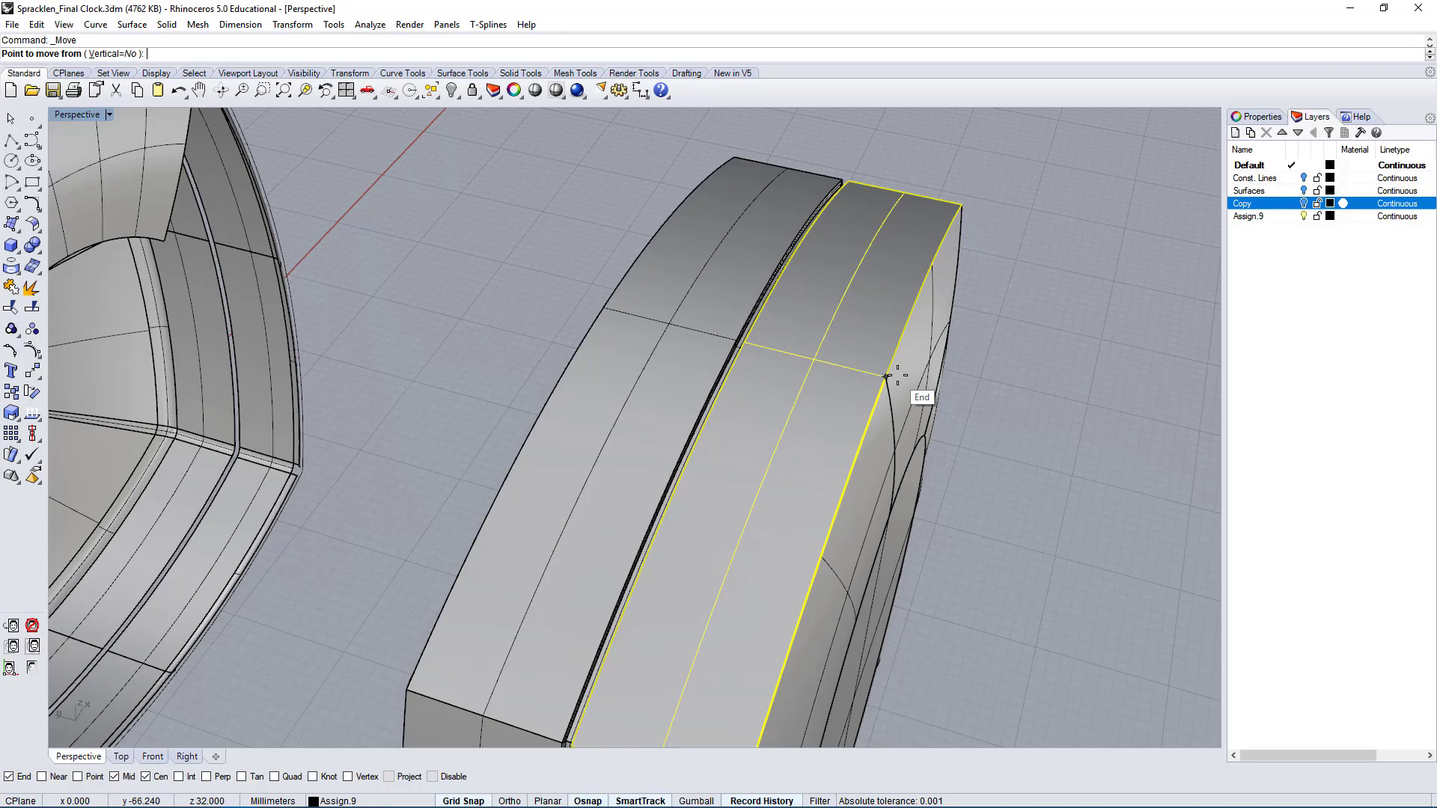
left_click(744, 336)
mouse_move(347, 303)
right_mouse_down()
mouse_move(490, 324)
mouse_move(404, 410)
mouse_move(340, 314)
right_mouse_up()
scroll(404, 410, "down", 7)
scroll(404, 411, "up", 6)
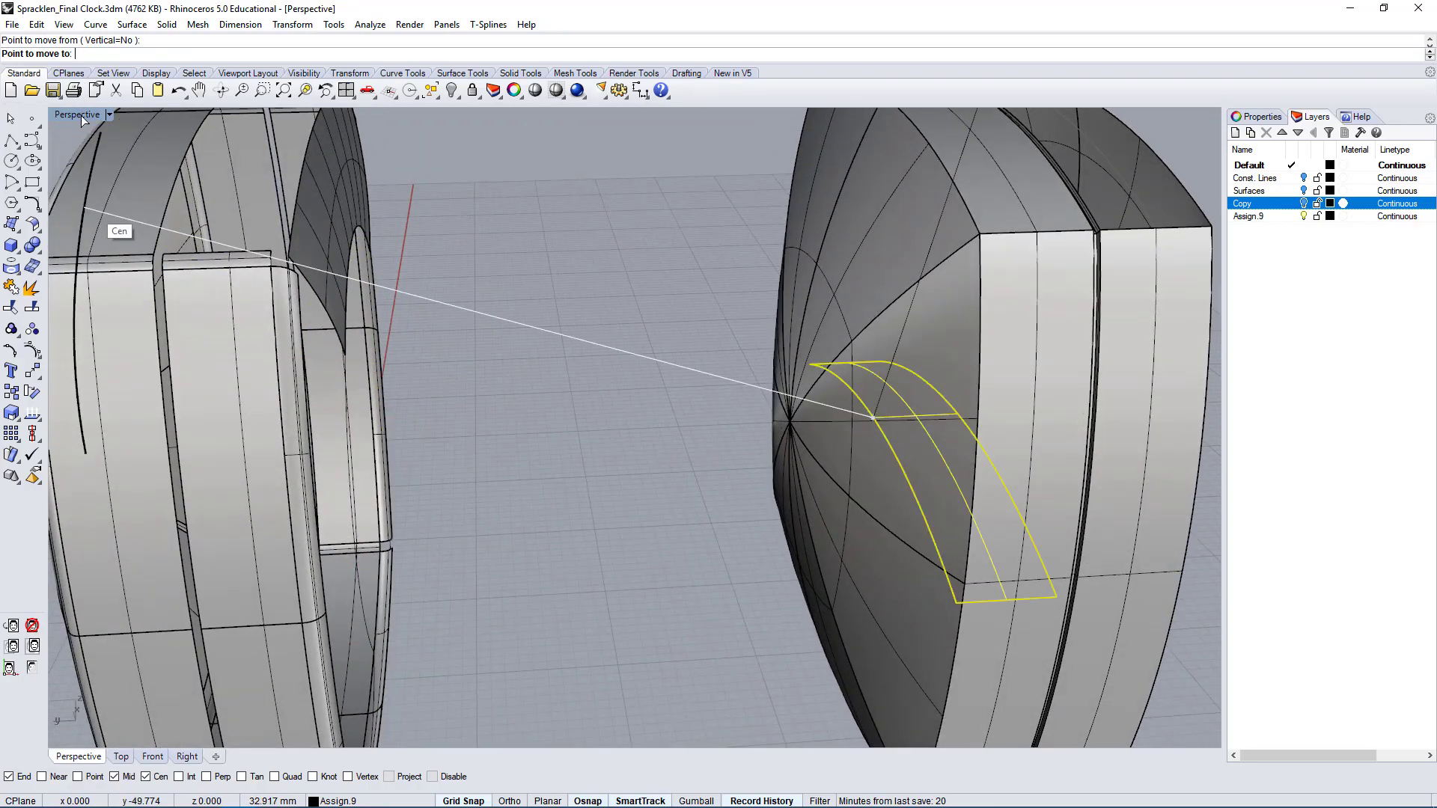
double_click(77, 115)
scroll(489, 218, "down", 12)
right_click_drag(523, 200, 344, 307)
scroll(281, 325, "up", 7)
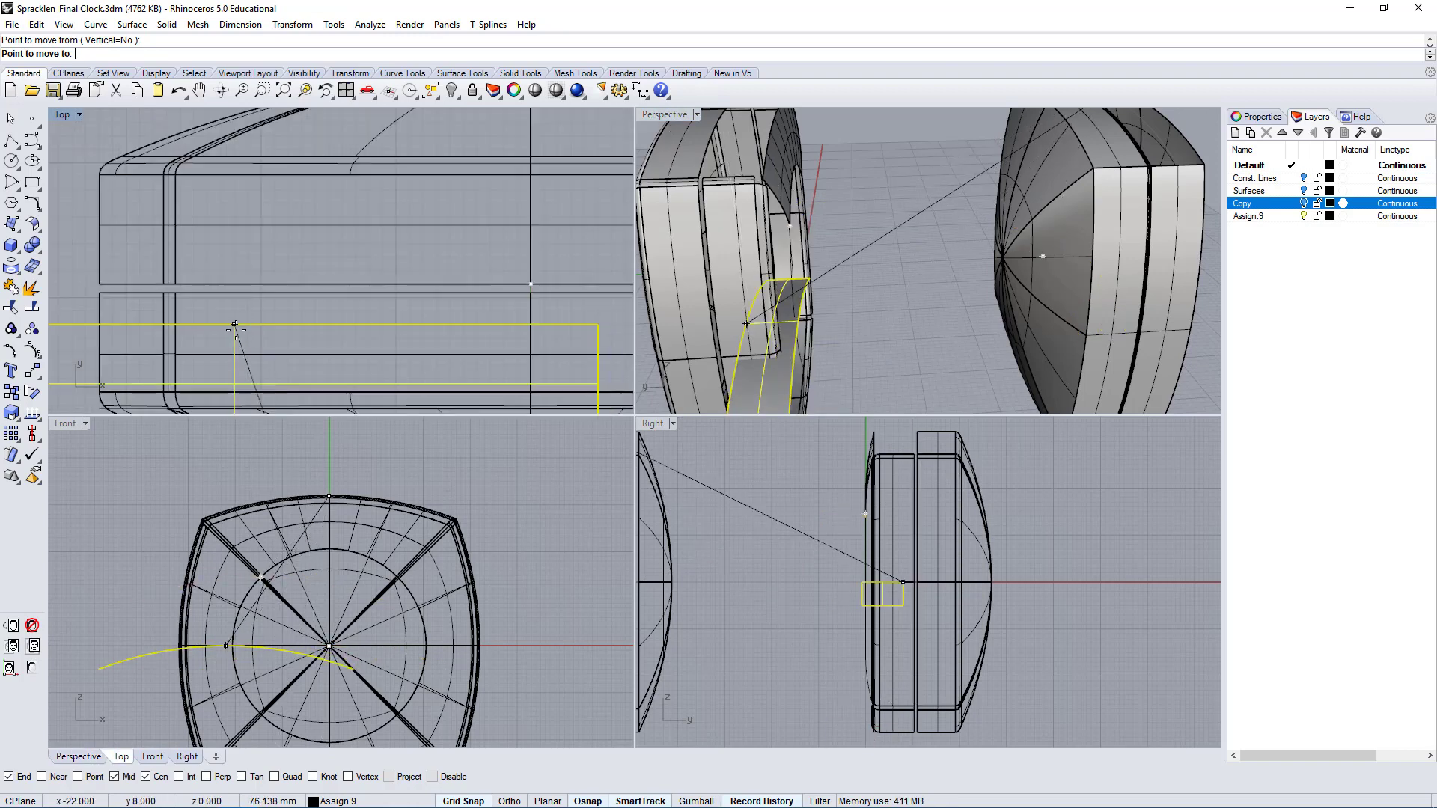
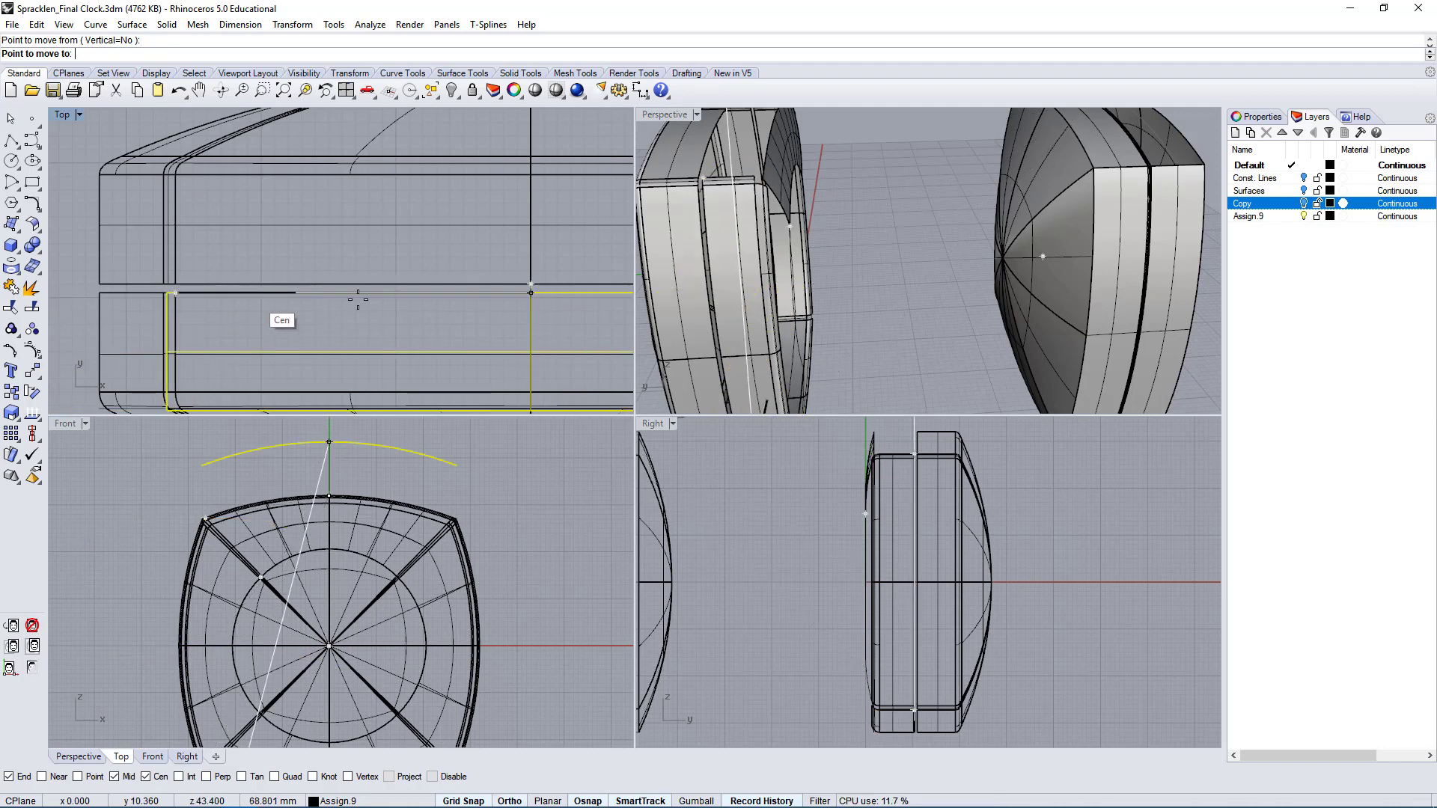
left_click(511, 291)
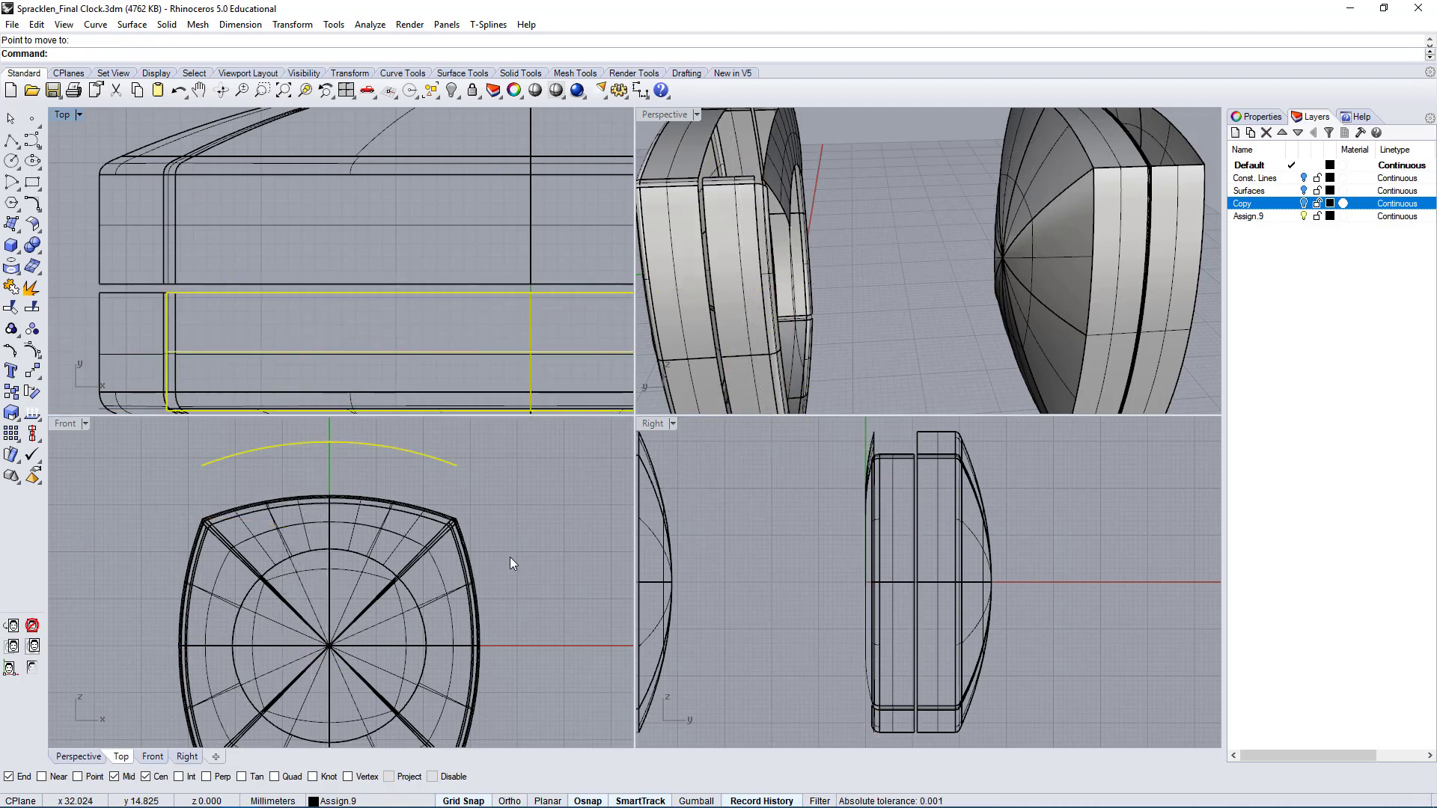
- Move the surface straight down 11.4 mm in the Front view onto the top of the working body
right_click_drag(501, 526, 526, 548)
key("Return")
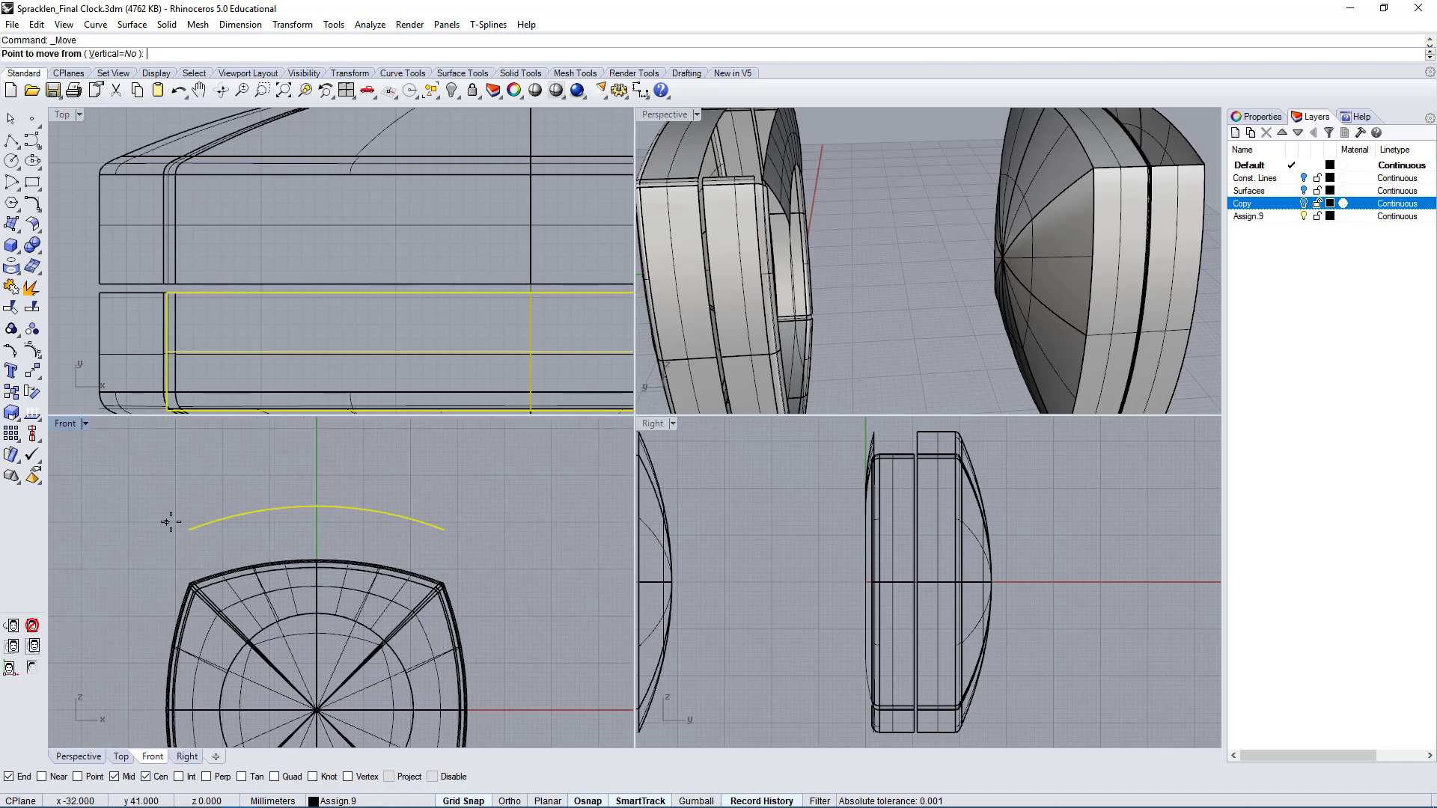
left_click(314, 496)
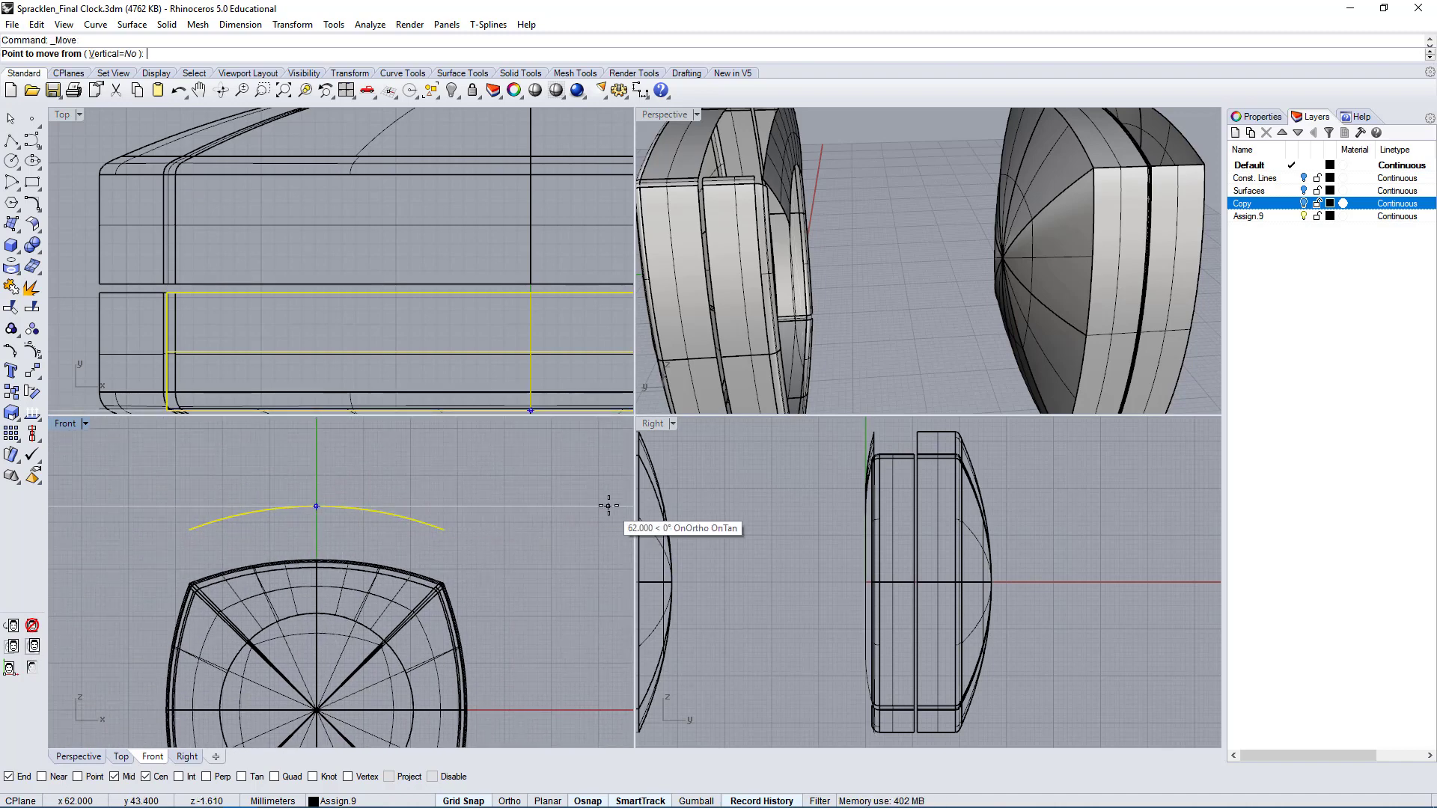
scroll(594, 514, "up", 8)
scroll(233, 615, "down", 8)
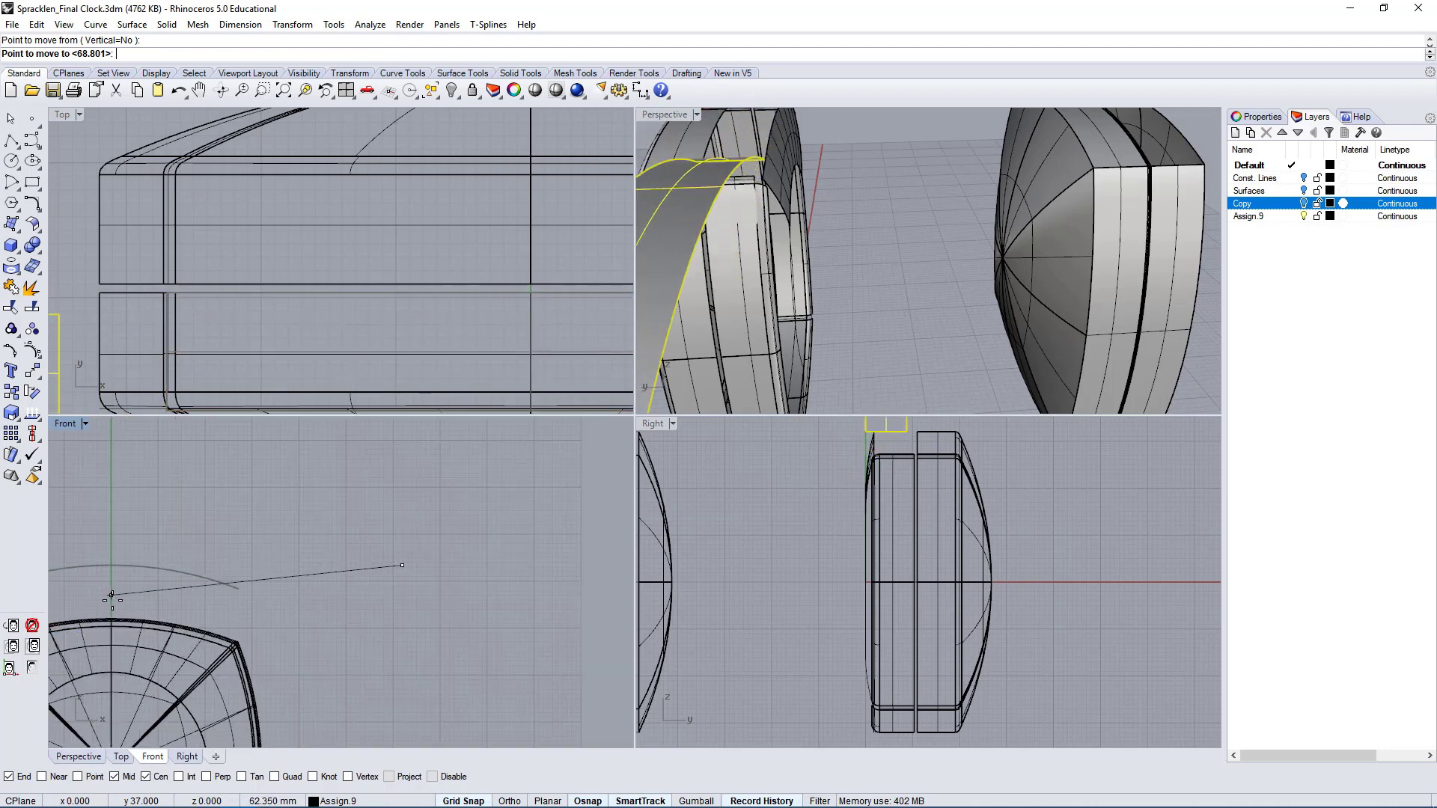
key("shift")
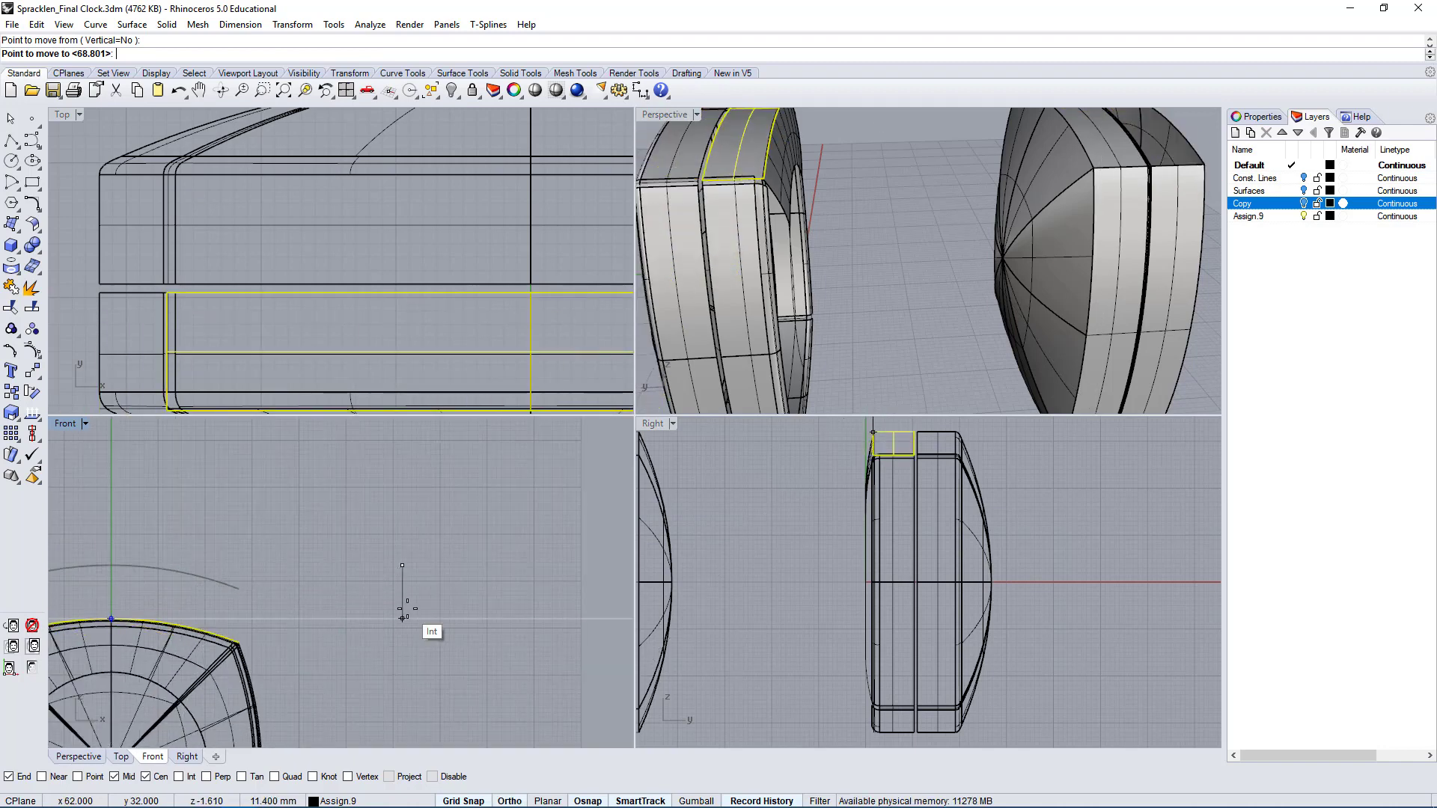
left_click(402, 618)
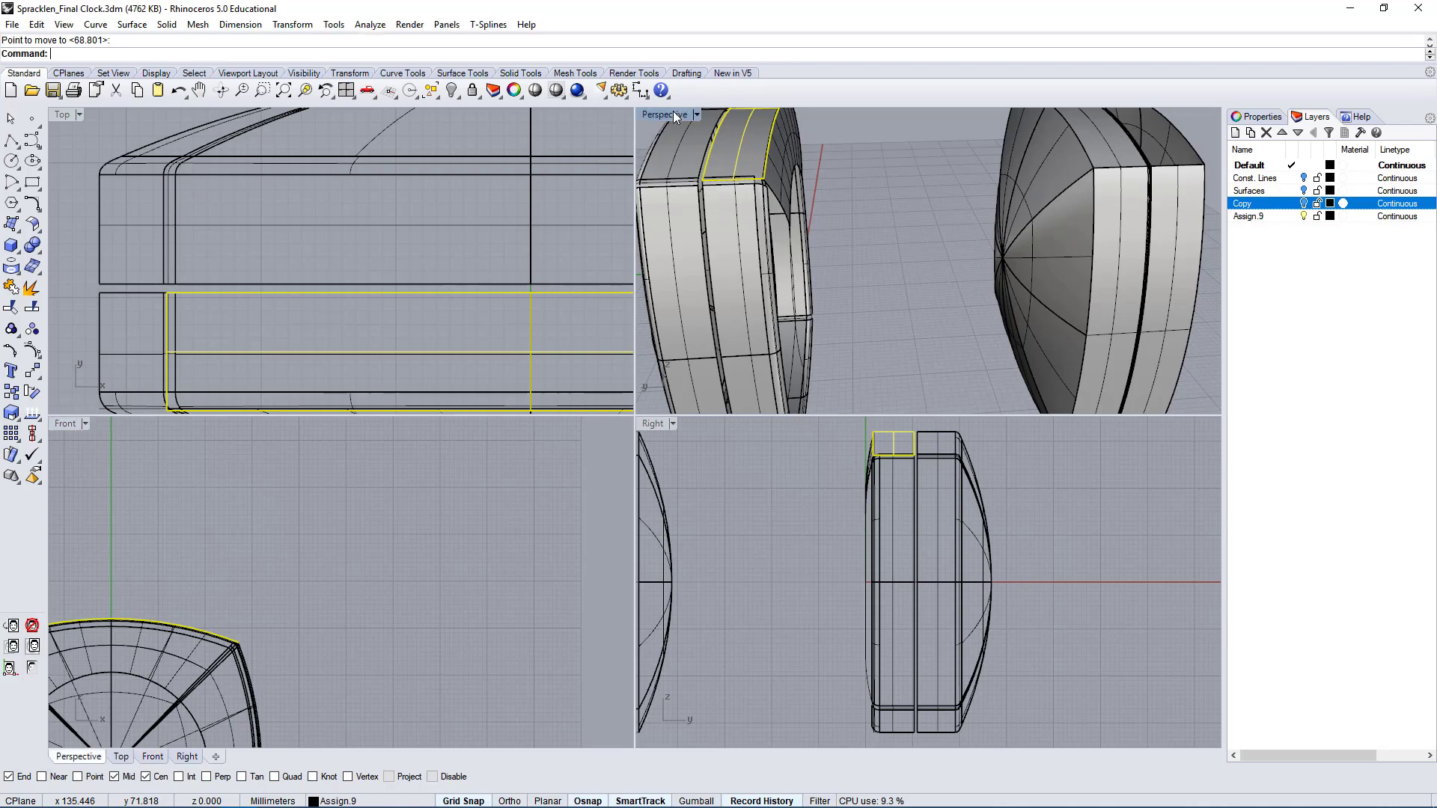
- Delete the remaining surfaces of the exploded duplicate beside the working body
double_click(672, 112)
scroll(665, 294, "down", 10)
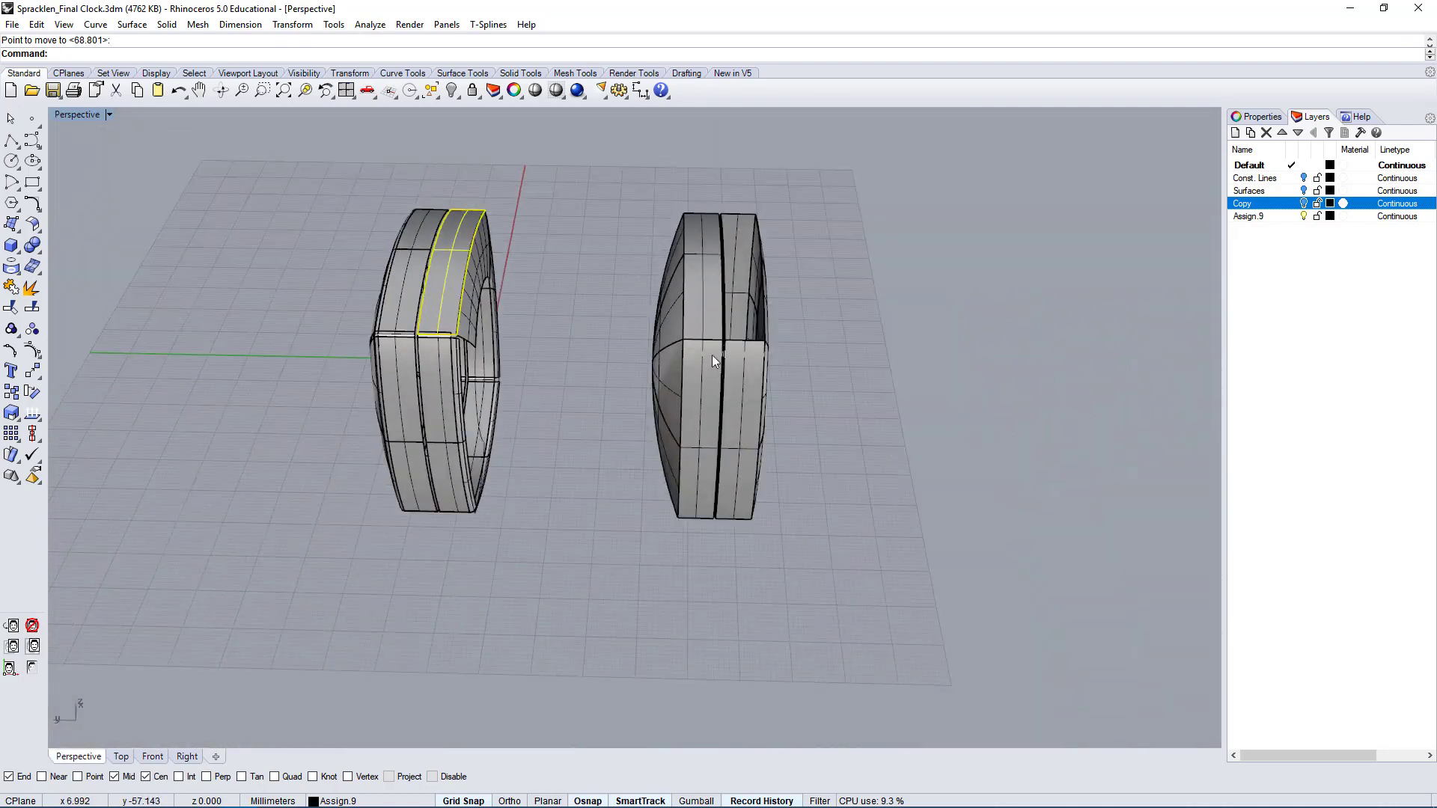
left_click(673, 508)
key("Delete")
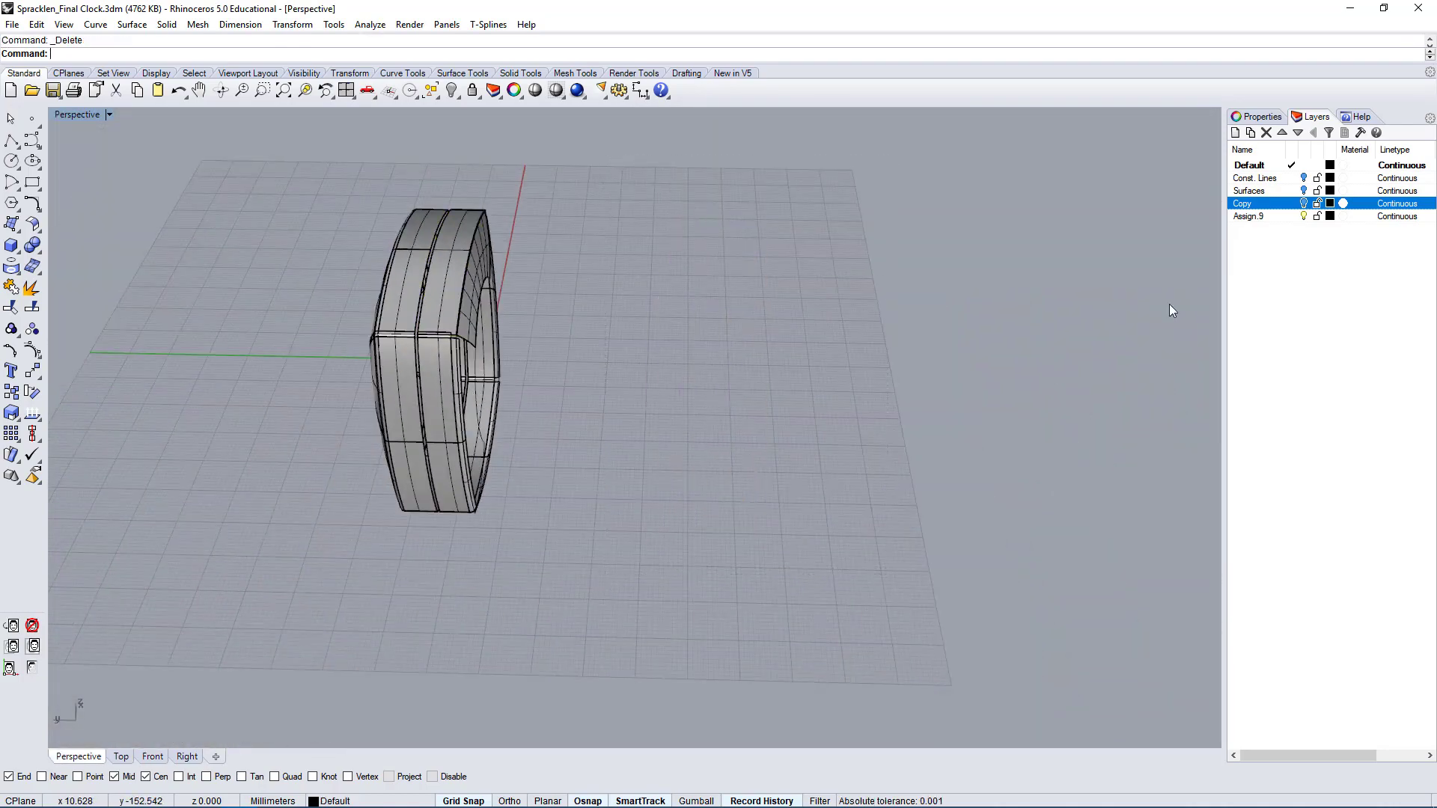
- Compare the body with the Copy layer shown and hidden, and examine the replaced top surface and open front from several angles
left_click(1302, 205)
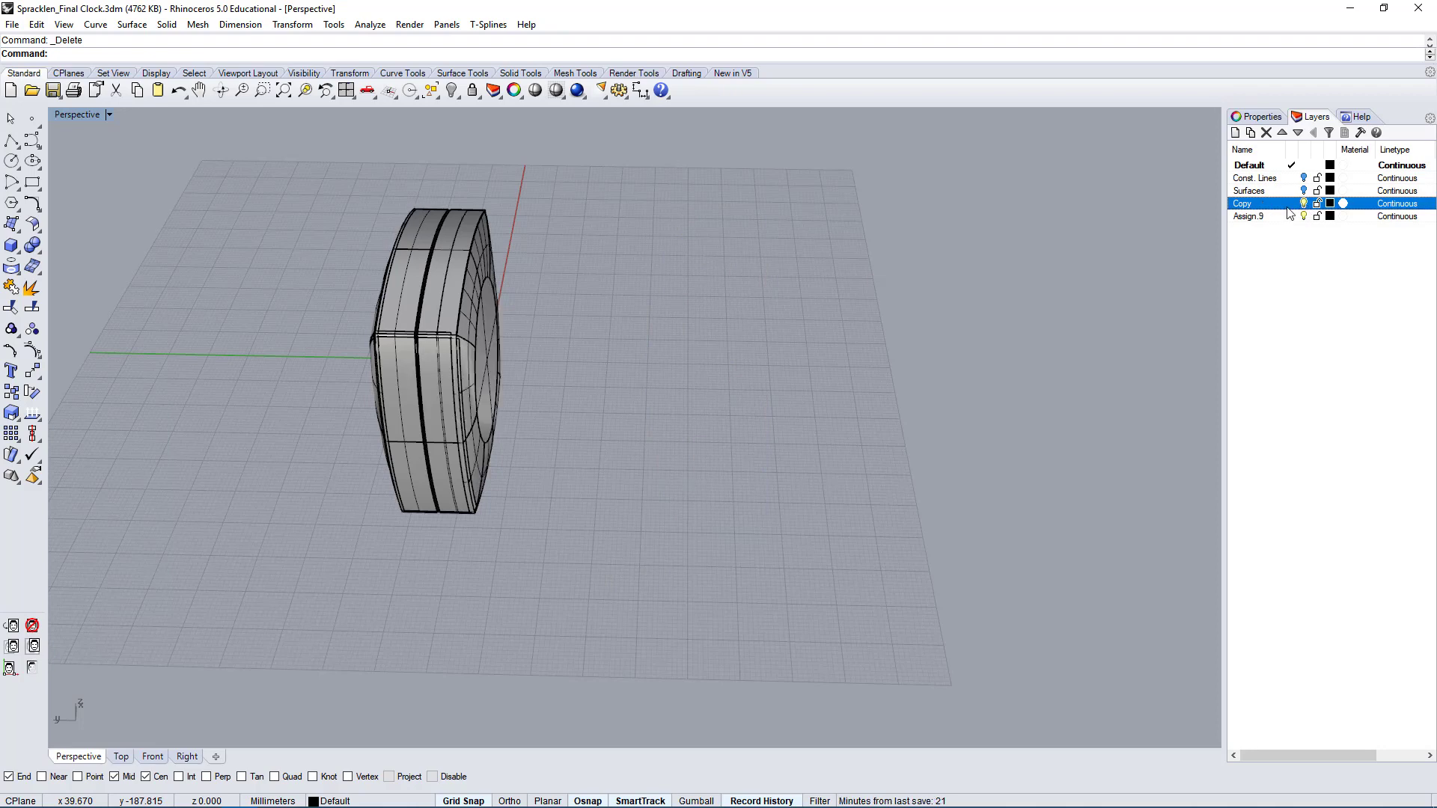
left_click(1304, 216)
right_click_drag(459, 401, 523, 97)
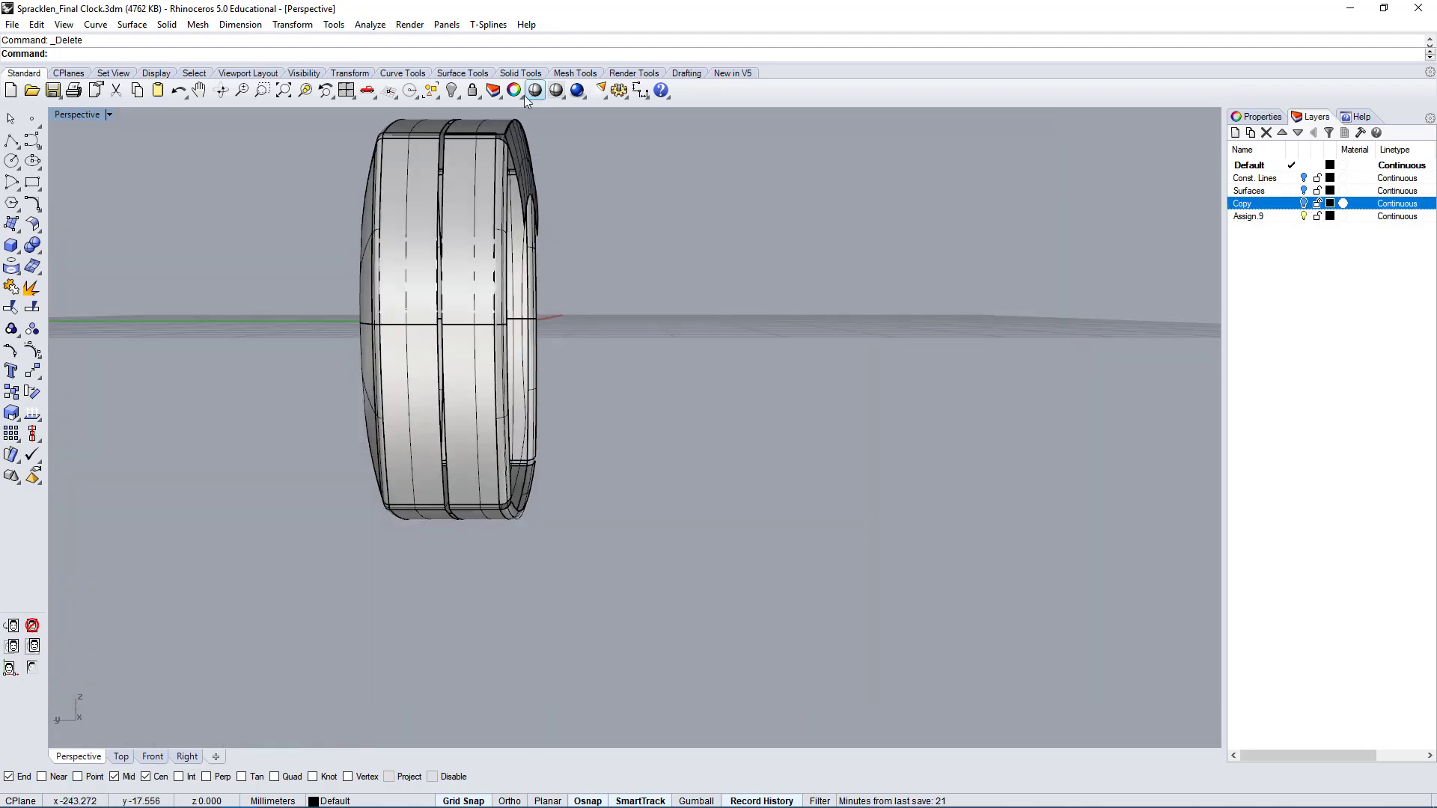
scroll(446, 155, "up", 4)
left_click(74, 90)
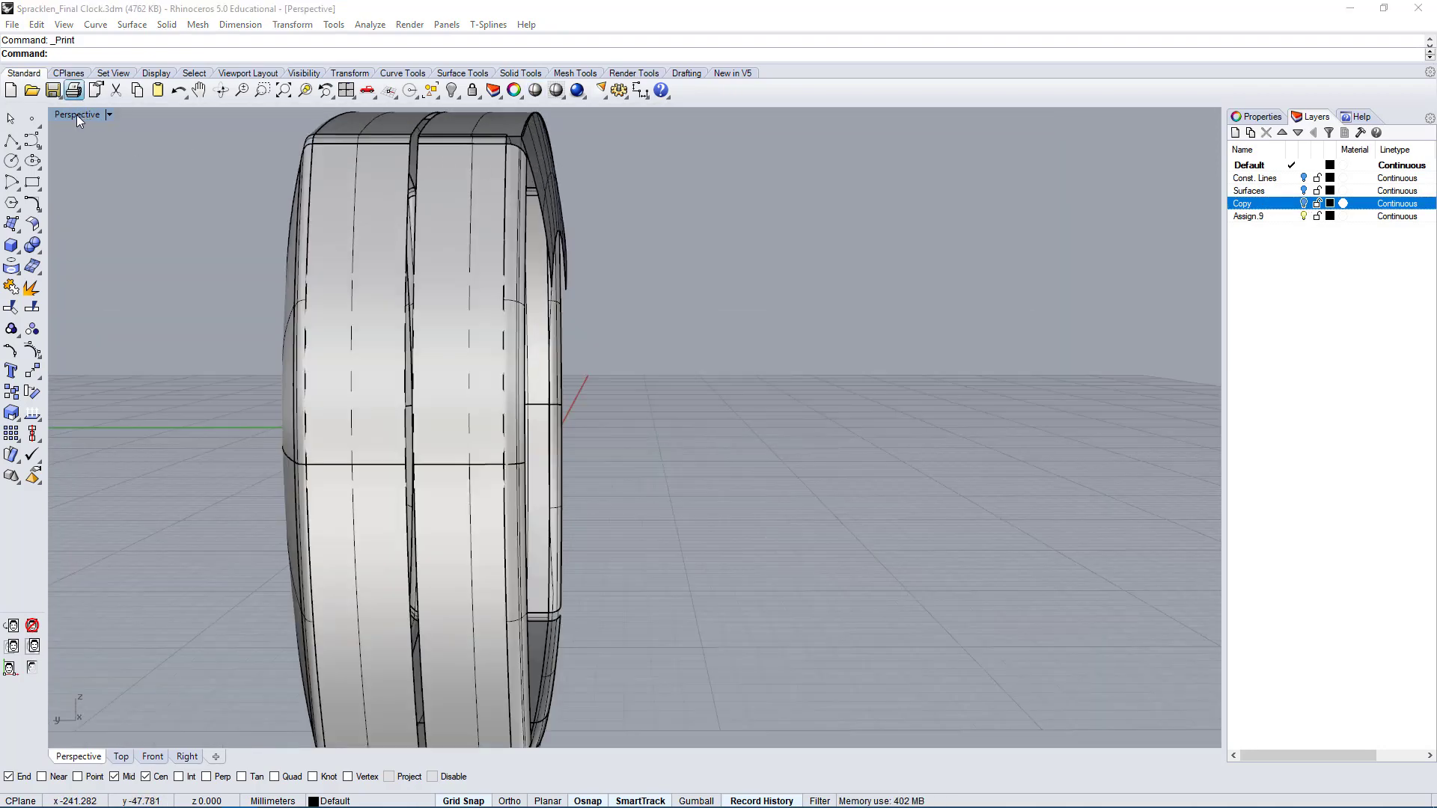
left_click(1009, 230)
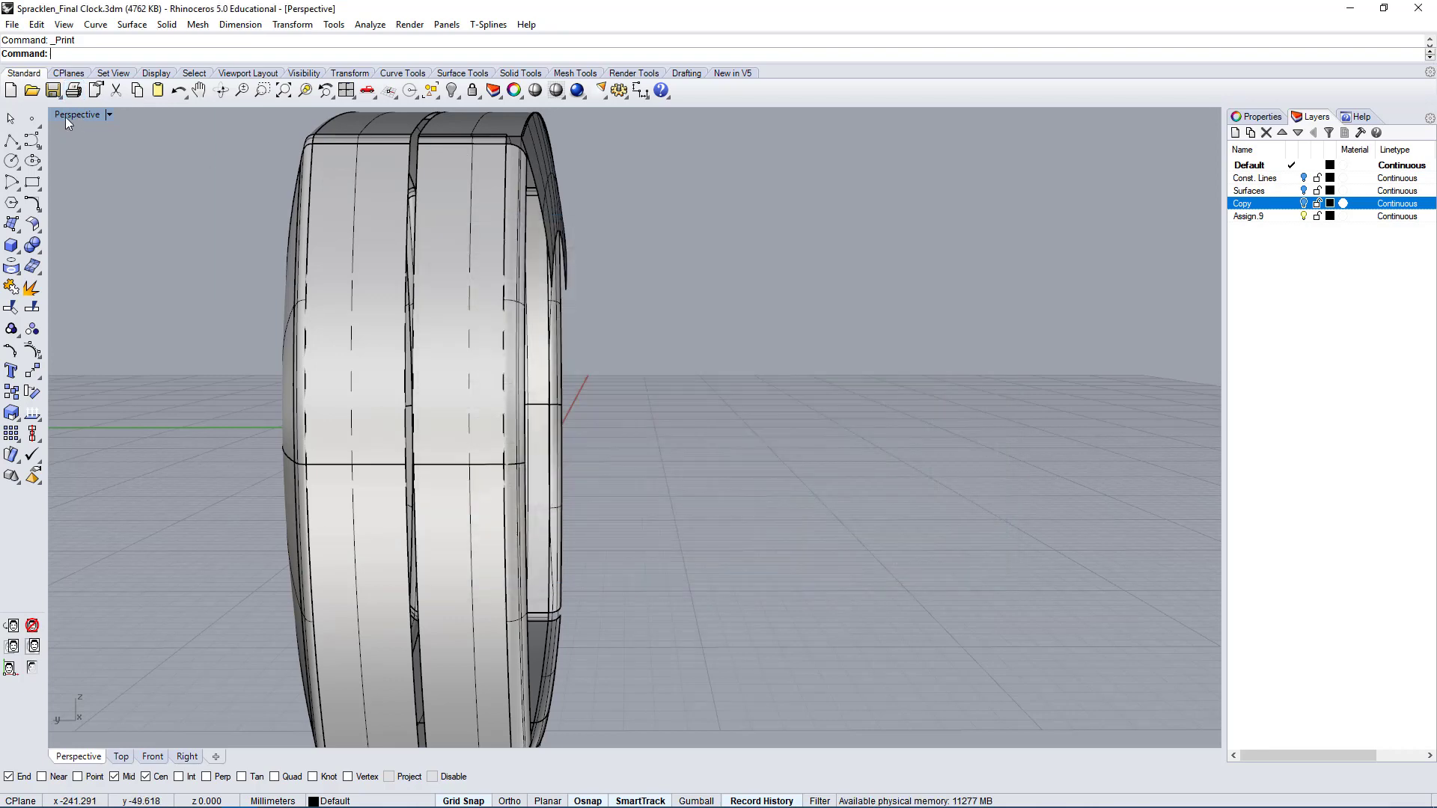
double_click(70, 116)
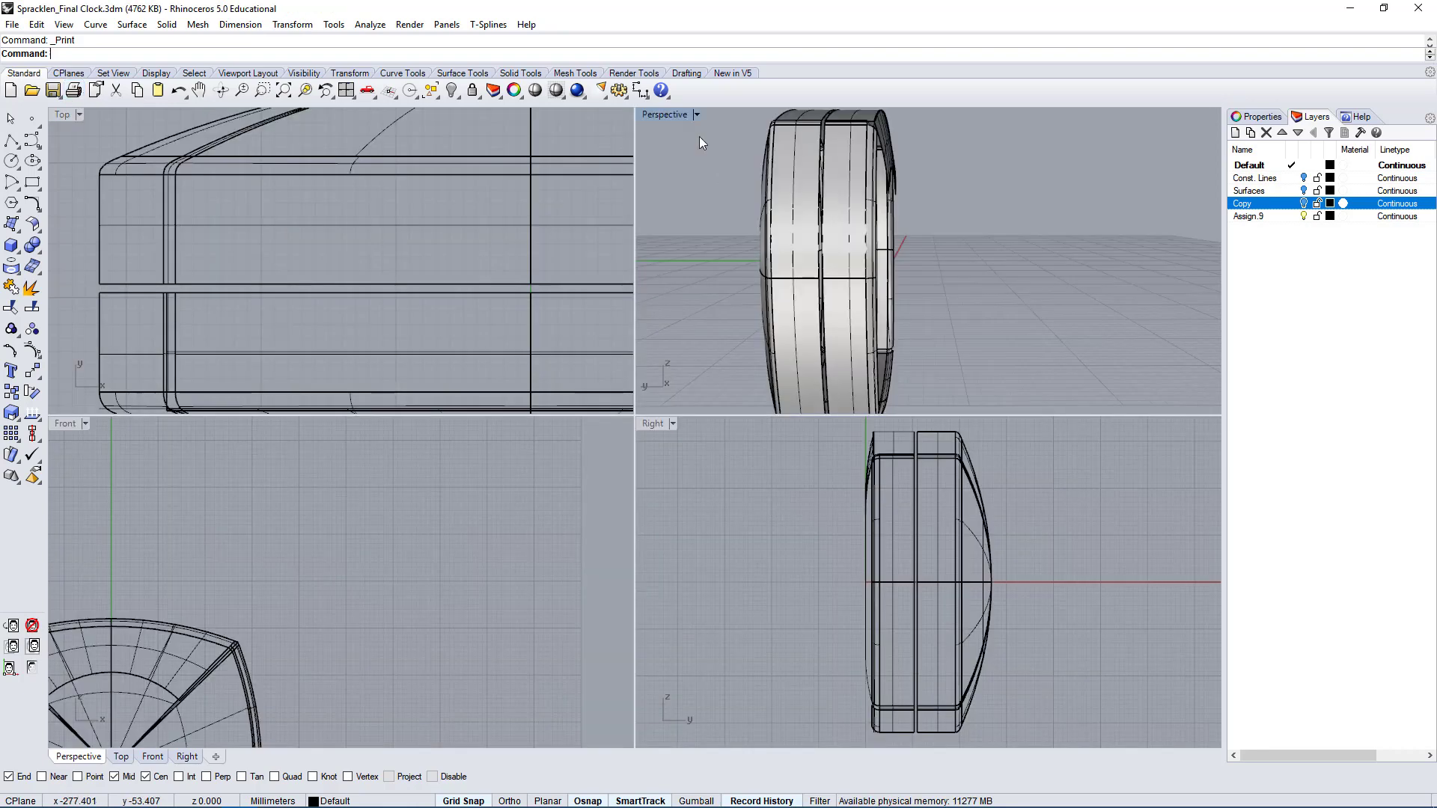
right_click_drag(656, 111, 853, 170)
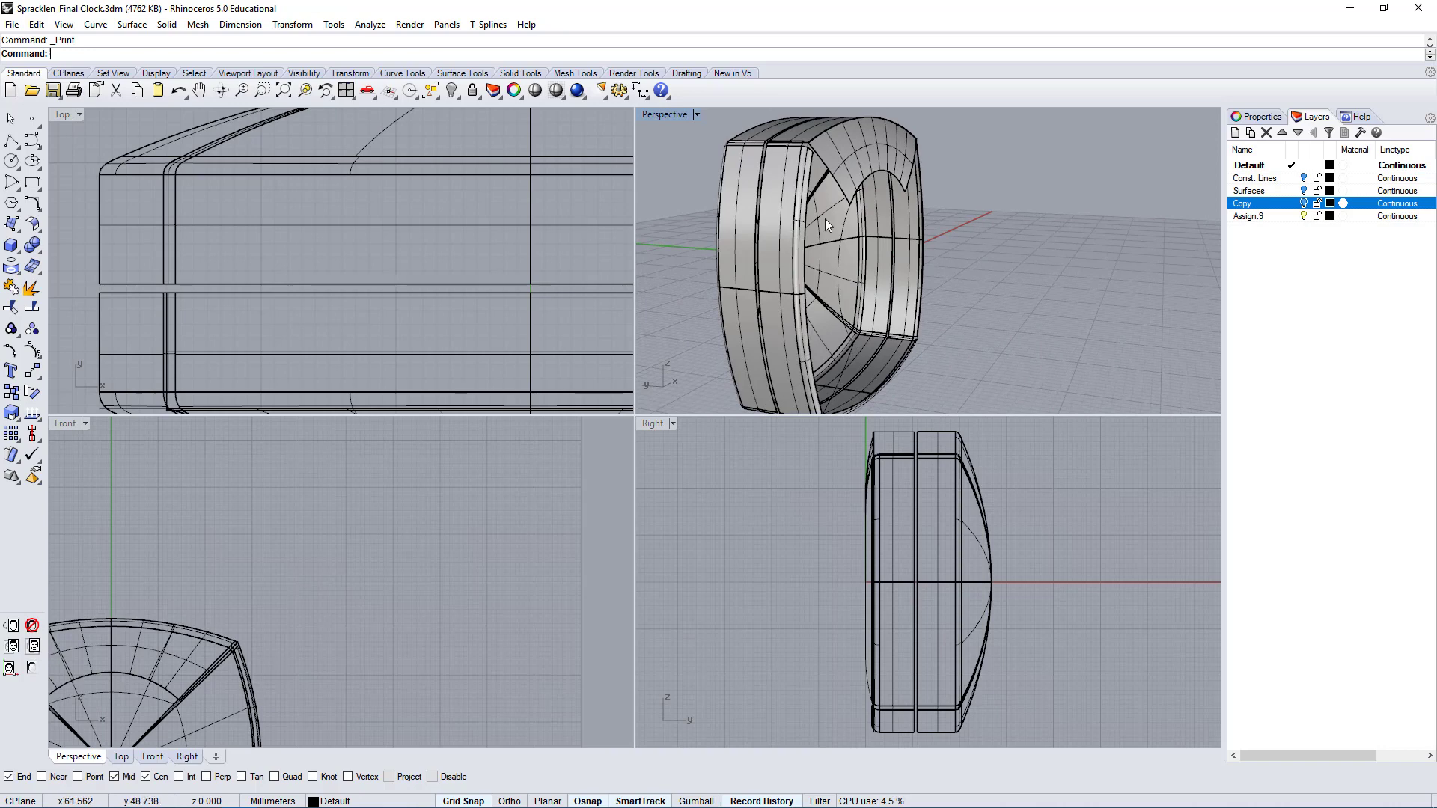
- Delete the front section's upper left side surface and its corner fillet strip beneath the replaced top surface
right_click_drag(825, 219, 910, 168)
left_click(910, 168)
right_click_drag(836, 204, 854, 253)
left_click(812, 240)
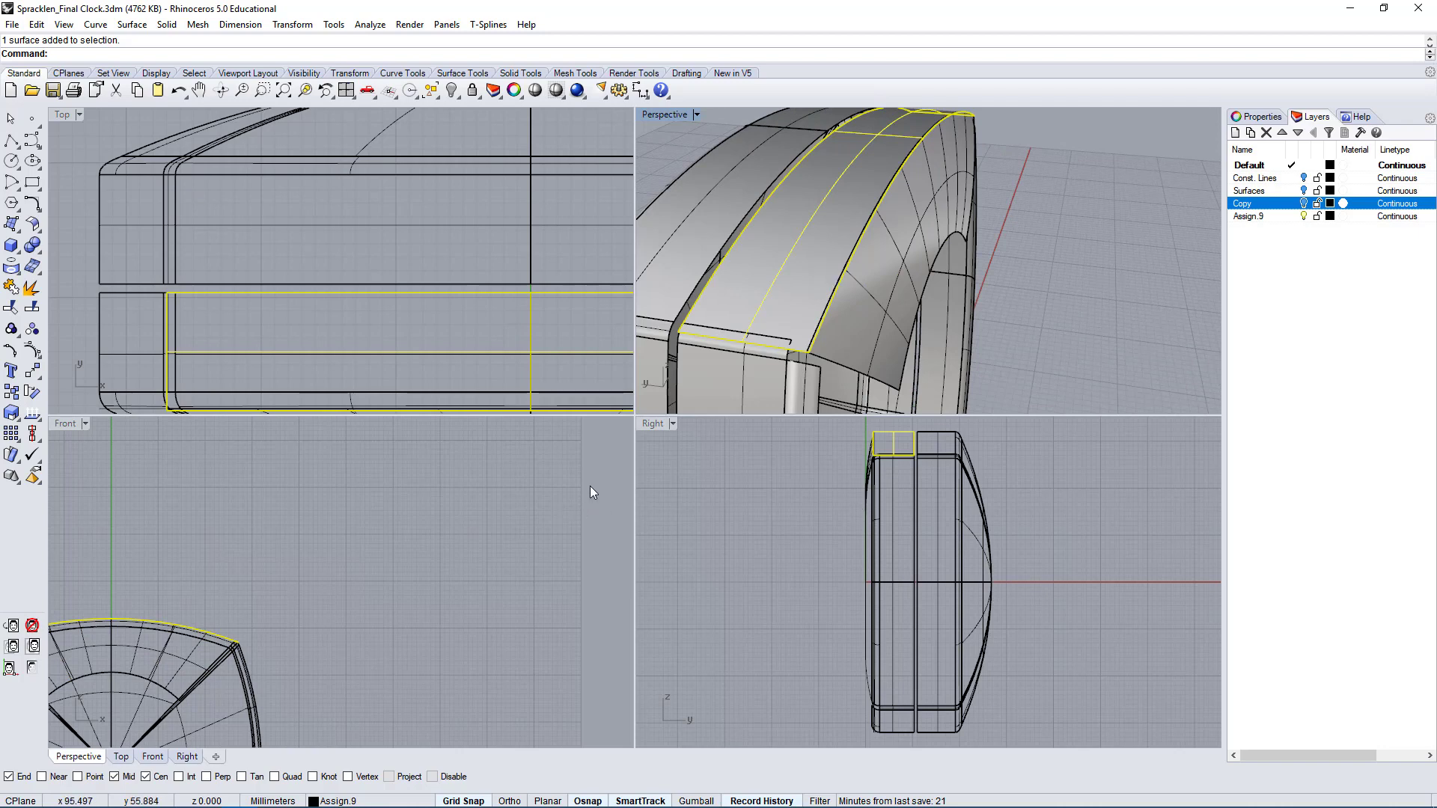
right_click_drag(823, 248, 766, 329)
left_click(768, 326)
key("Delete")
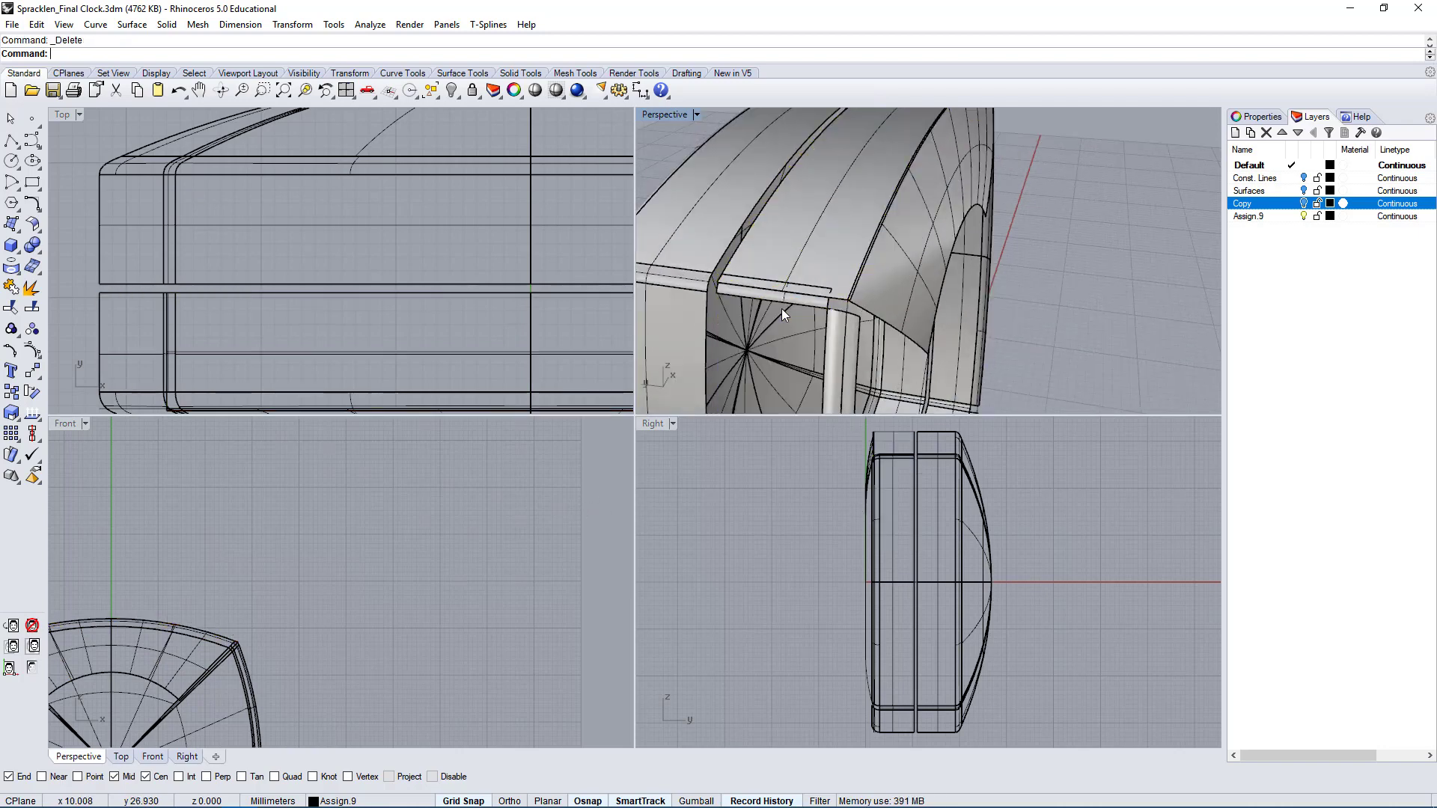
left_click(843, 349)
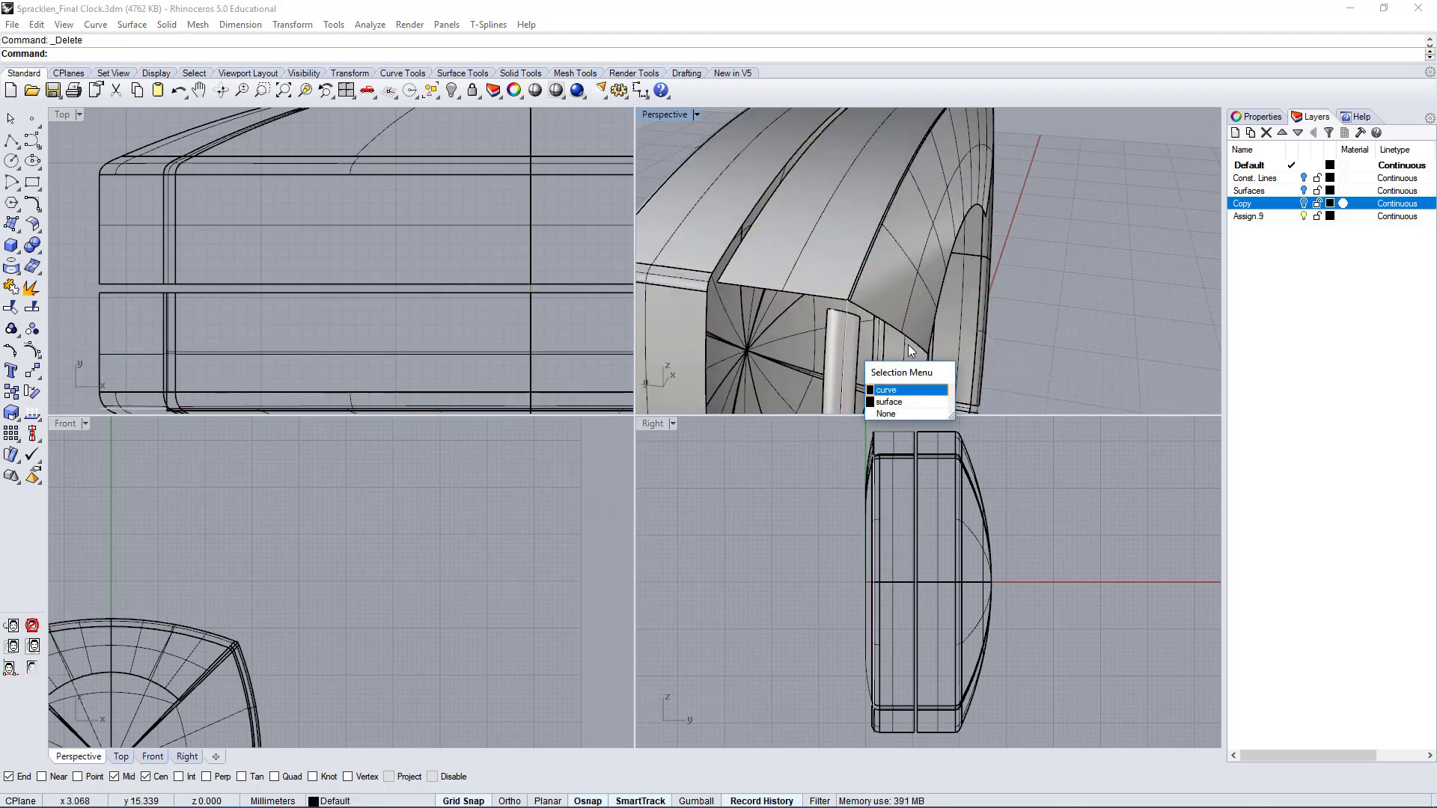
- Delete the rounded front-edge strip along the upper half of the front section's left side
right_click_drag(1157, 317, 1091, 223)
left_click(1067, 220)
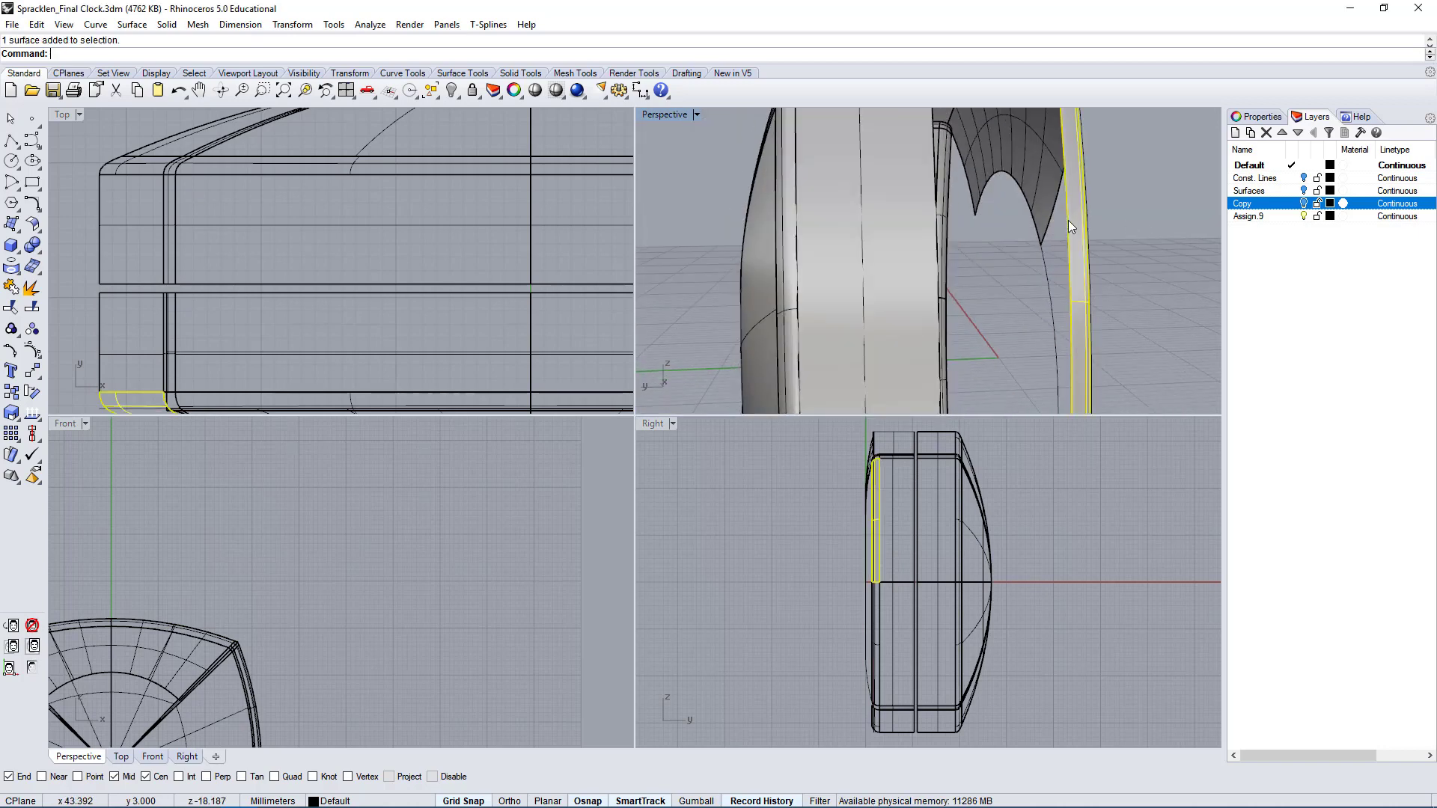
key("Delete")
scroll(919, 533, "down", 2)
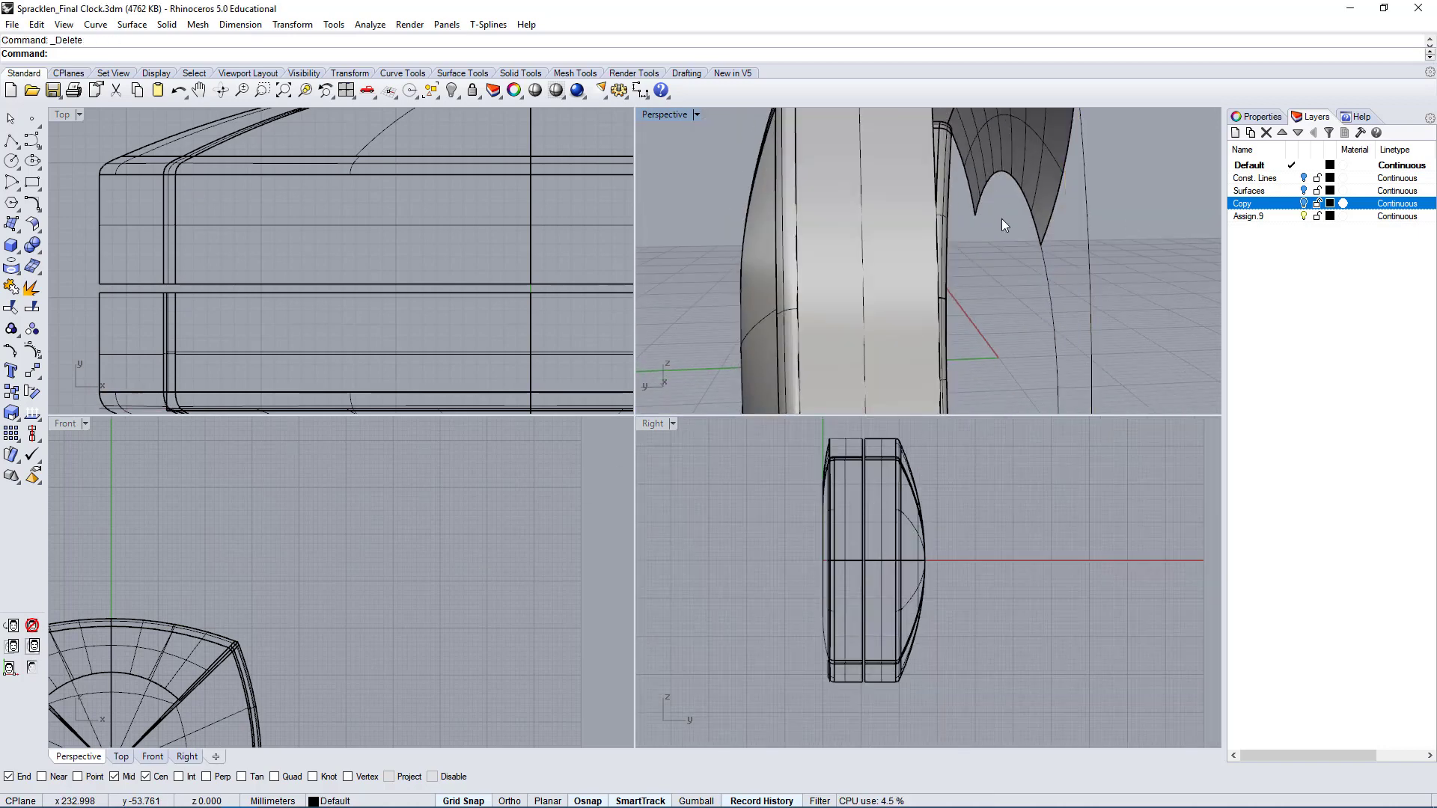
- Delete the upper and lower side surfaces and the rounded front-edge strips on the front section's right side
right_click_drag(1002, 225, 936, 168)
scroll(406, 298, "down", 3)
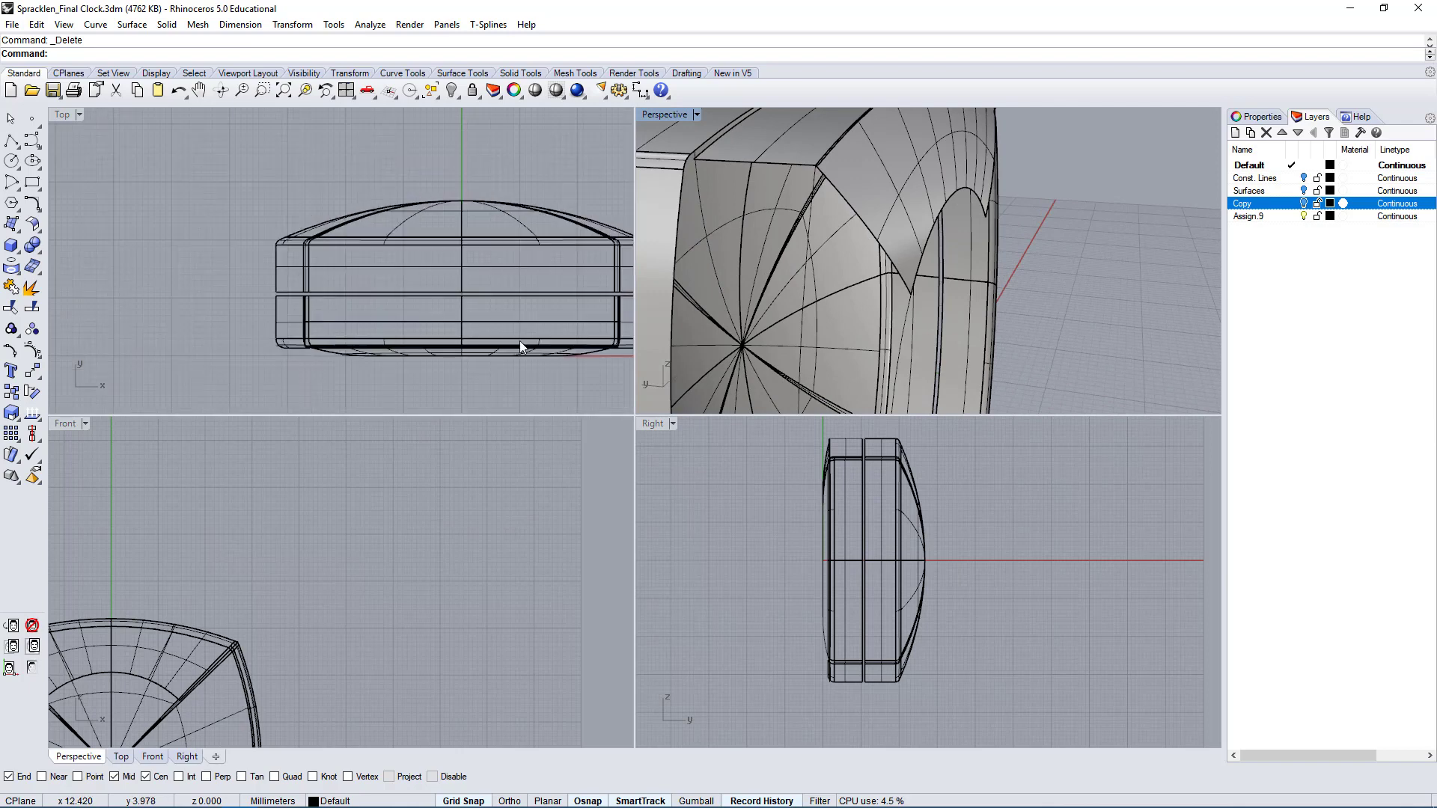
right_click_drag(519, 340, 451, 287)
right_click_drag(995, 247, 941, 238)
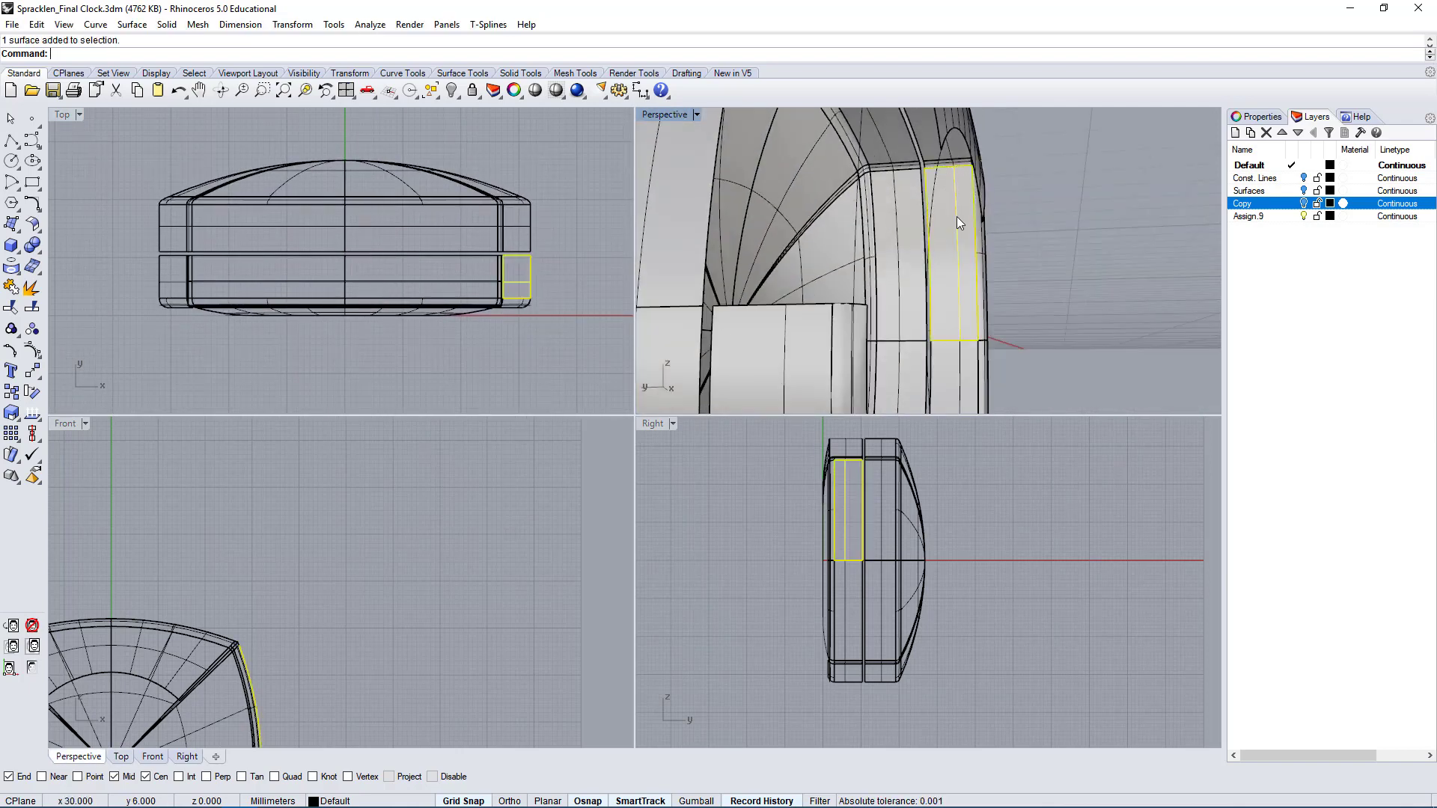
left_click(953, 368)
right_click_drag(993, 407, 974, 367)
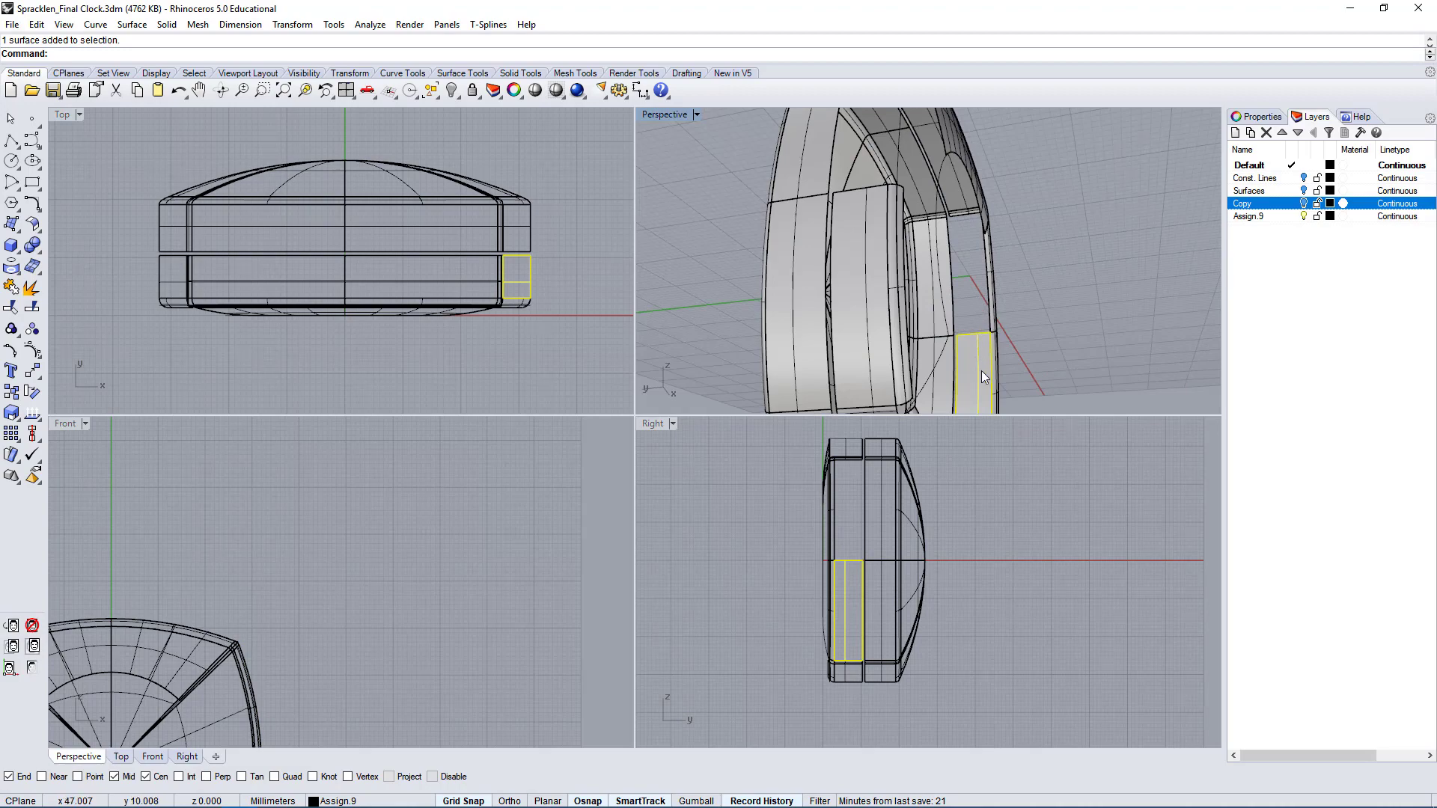
right_click_drag(1003, 334, 1016, 308)
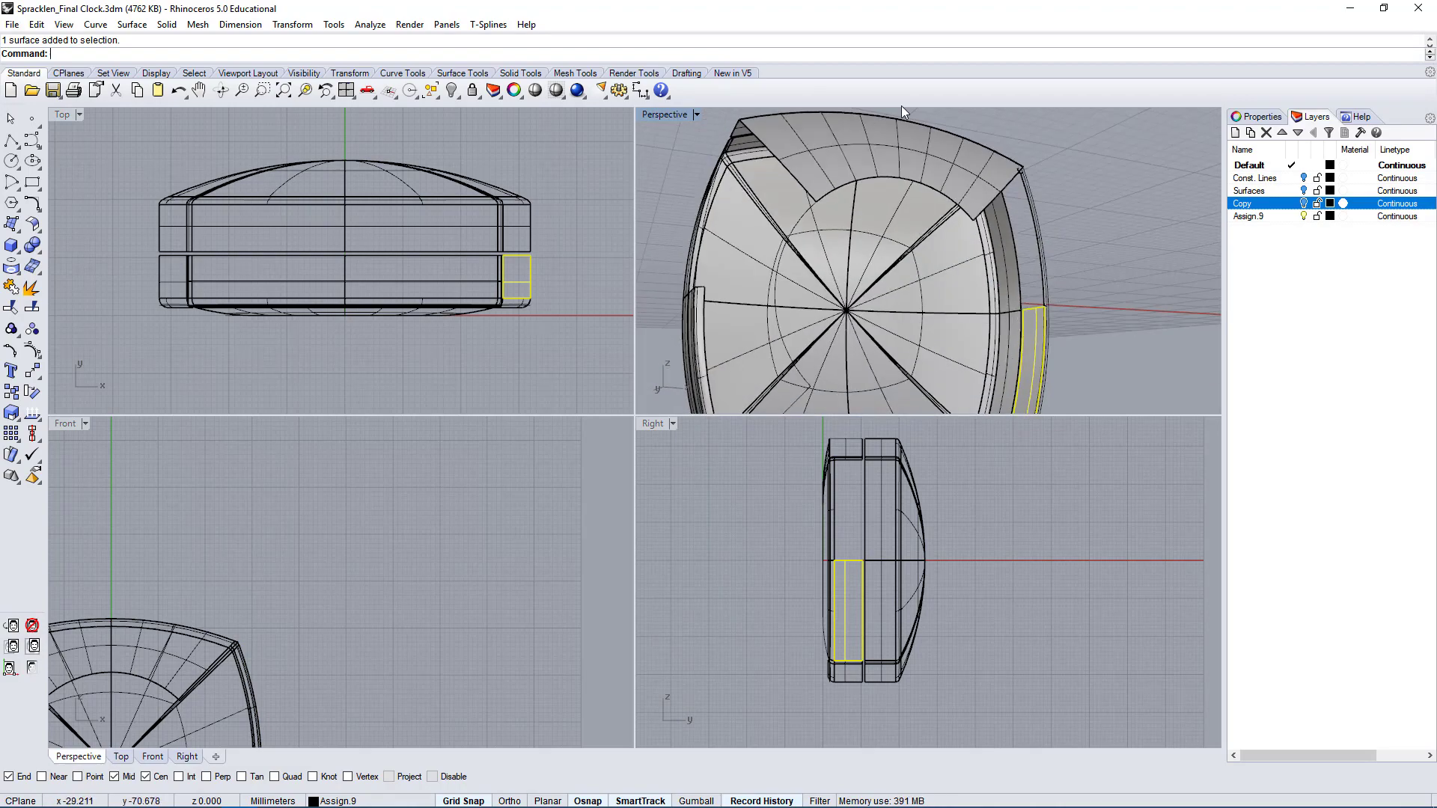
right_click_drag(907, 139, 1029, 336)
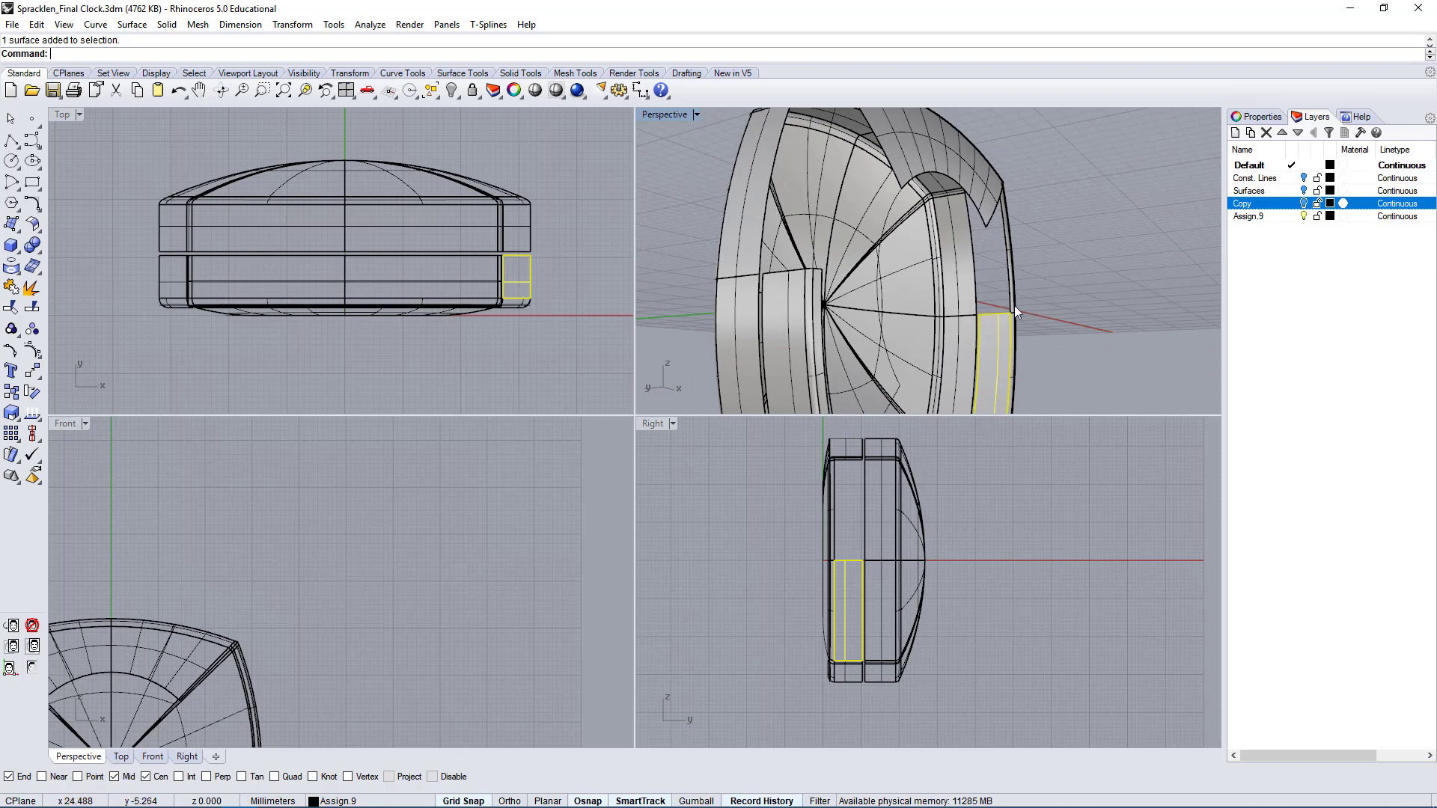
right_click_drag(986, 356, 1049, 280)
scroll(1043, 298, "up", 6)
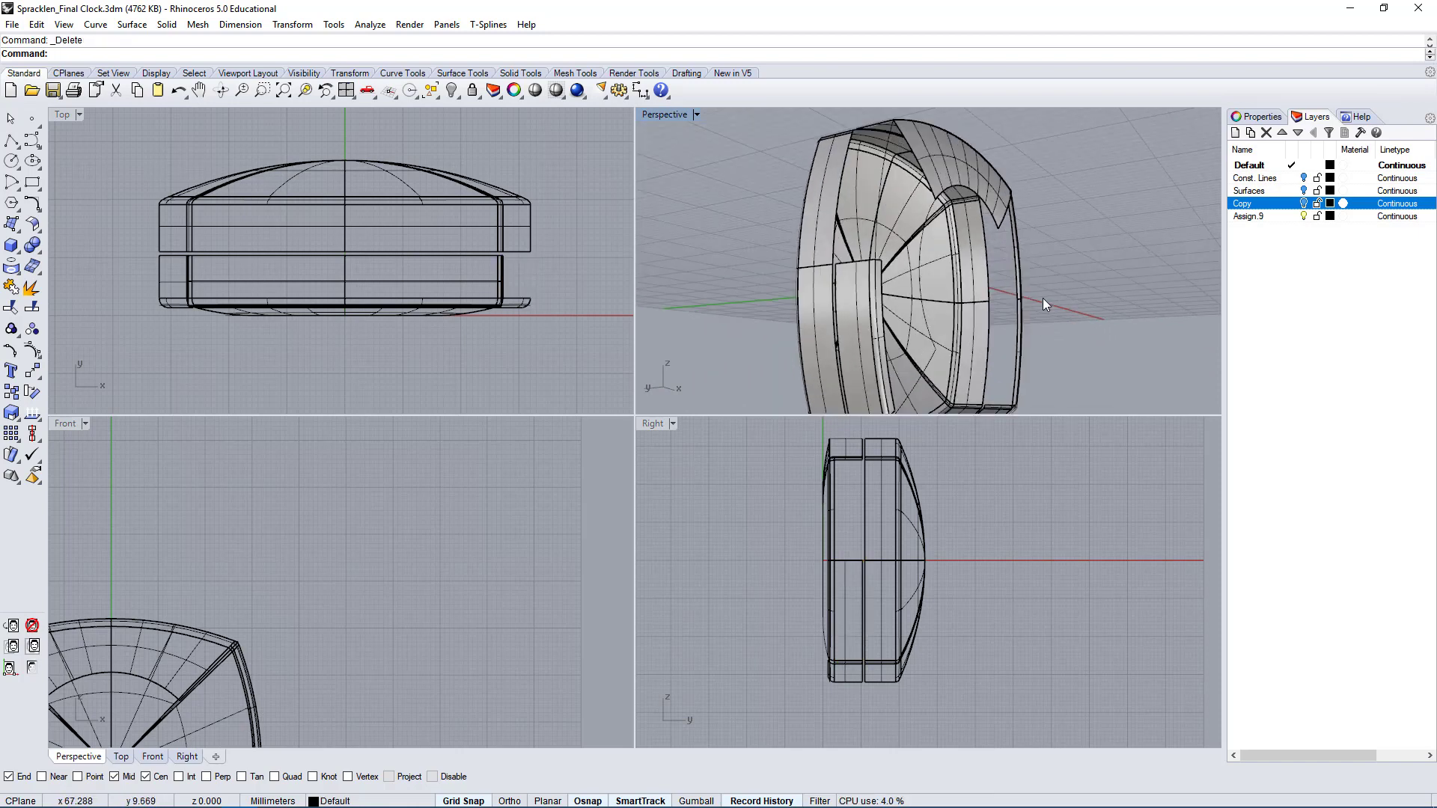
left_click(1000, 285)
key("Delete")
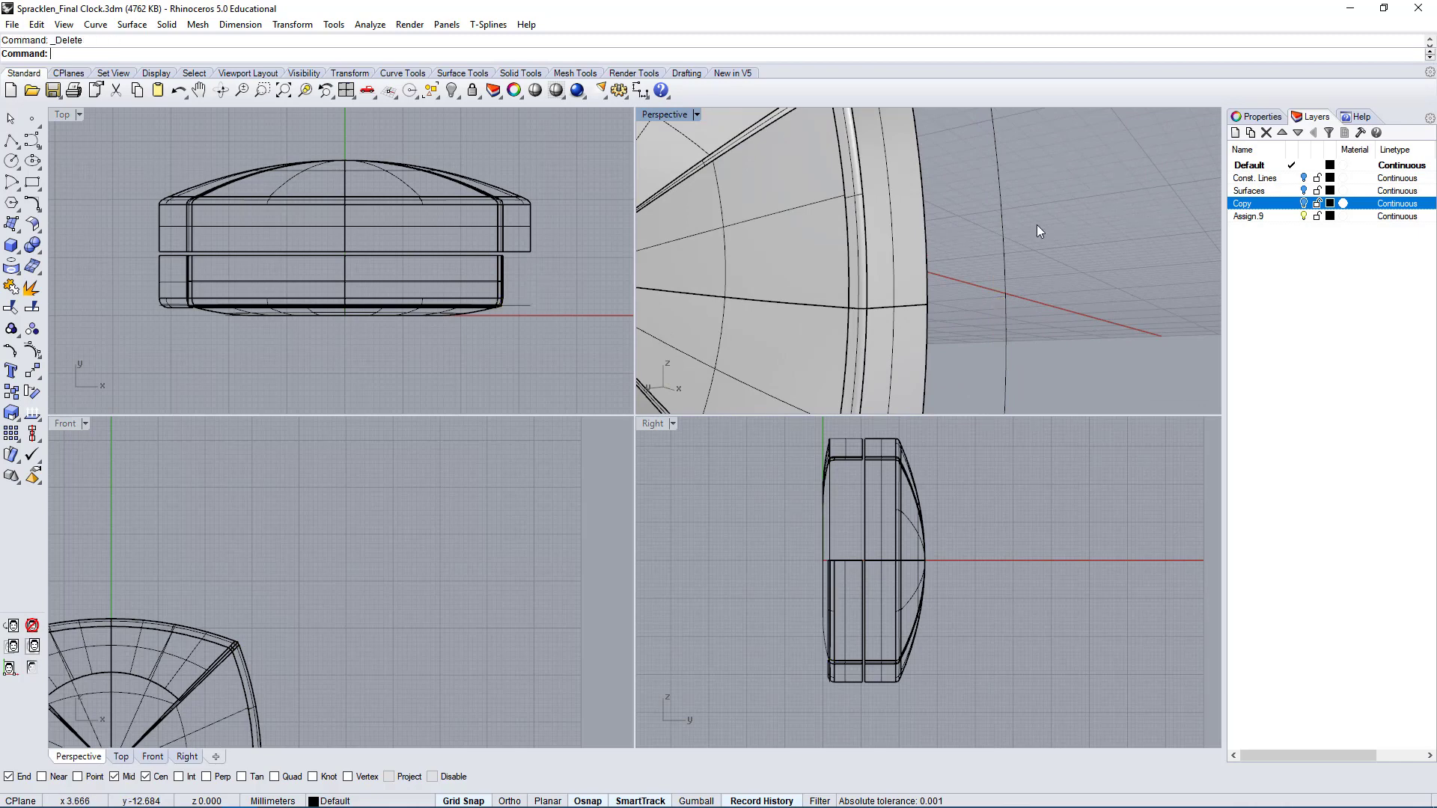
- Delete the lower side surface and the remaining rounded edge strips on the front section's left side
scroll(1036, 225, "down", 8)
right_click_drag(998, 312, 977, 359)
scroll(976, 359, "up", 5)
left_click(1048, 214)
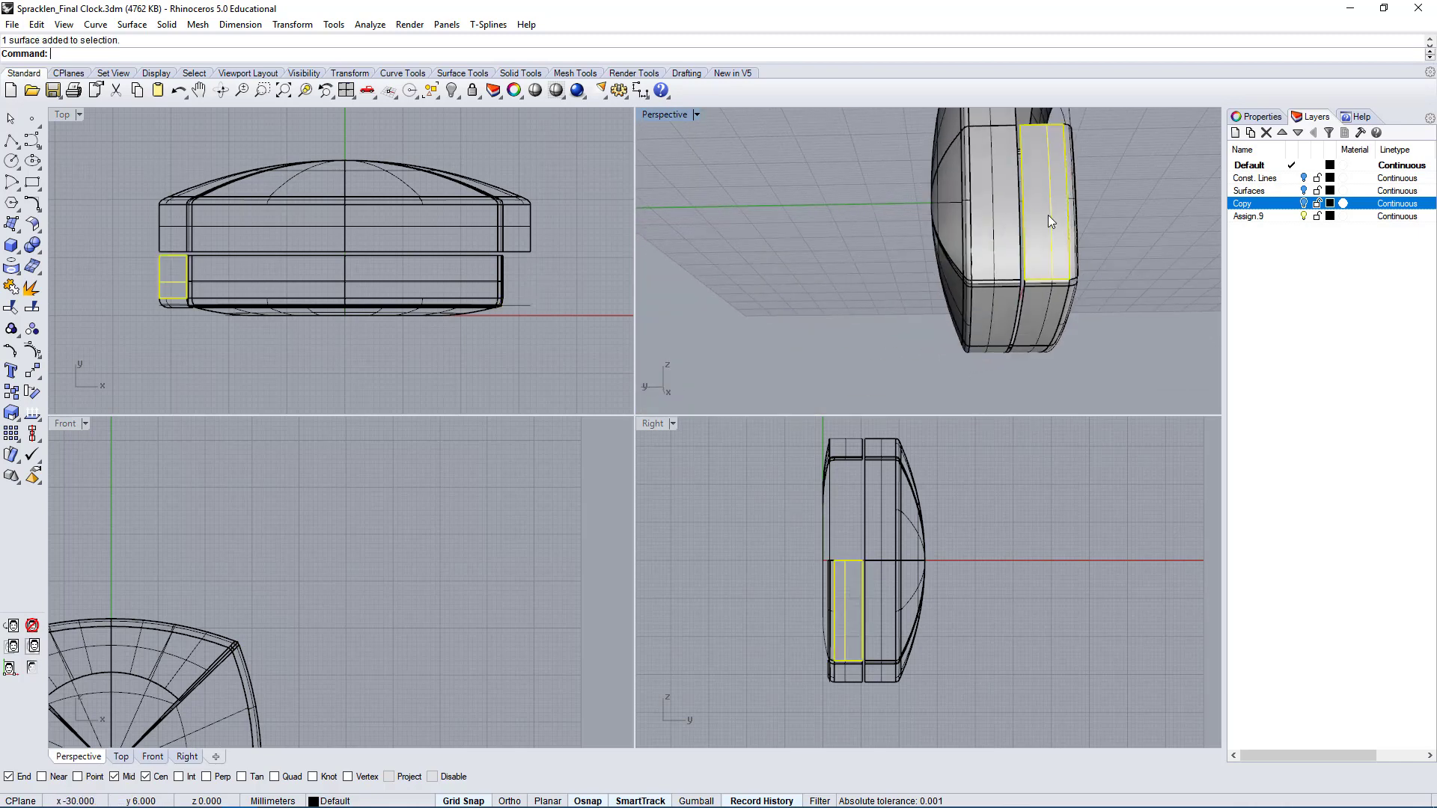
key("Delete")
scroll(1060, 188, "up", 5)
left_click(1073, 187)
key("Delete")
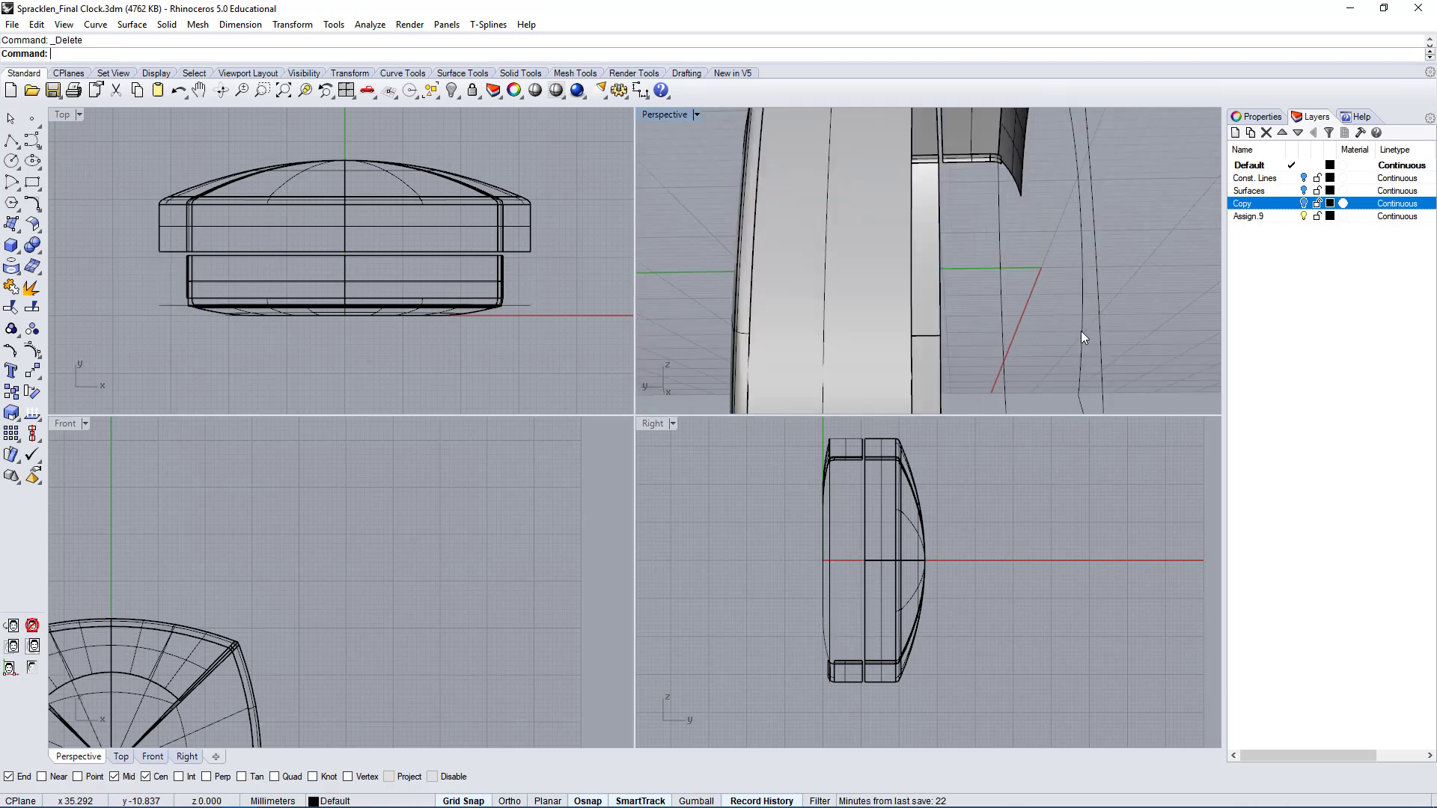
right_click_drag(1080, 331, 1072, 290)
left_click(973, 379)
key("Delete")
scroll(985, 289, "down", 5)
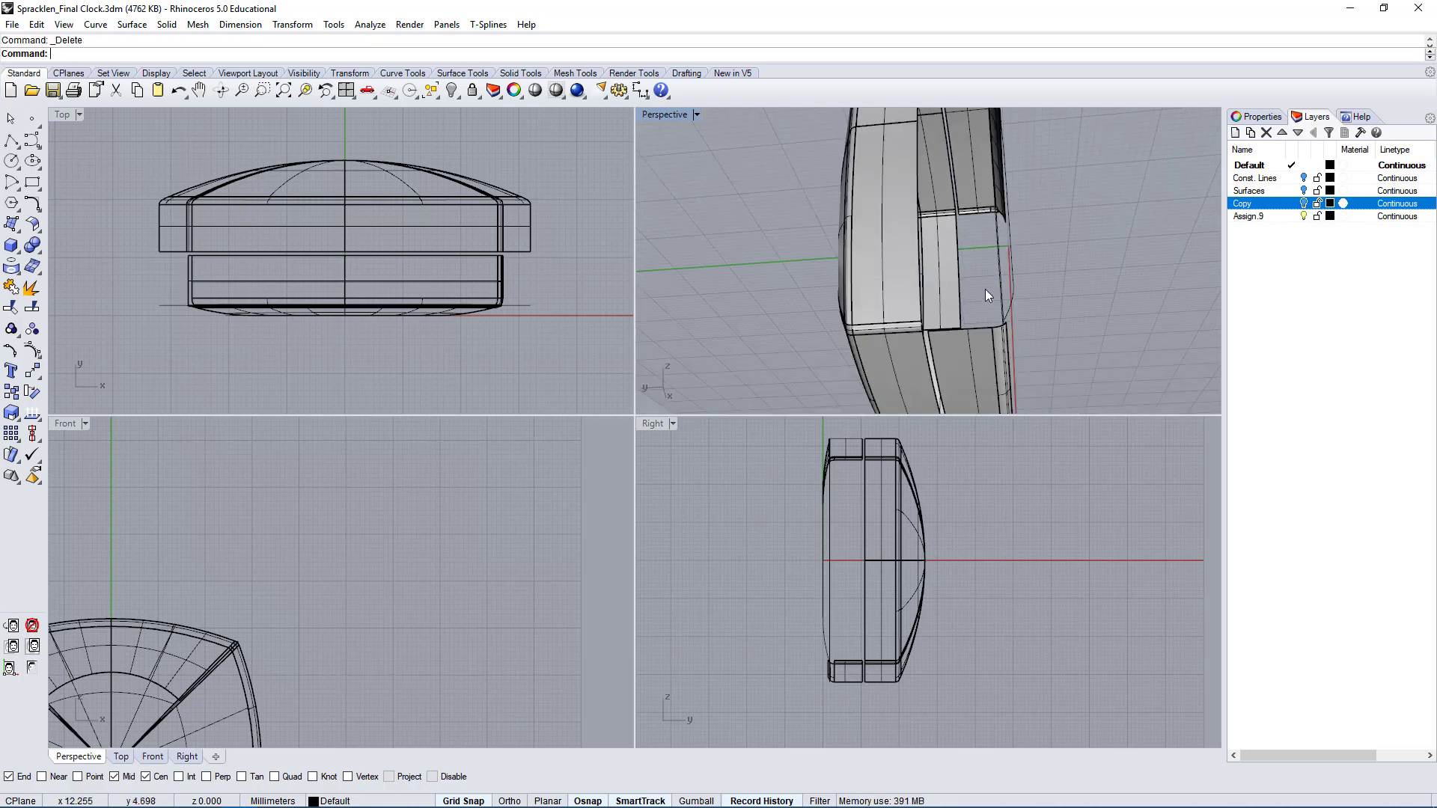
- Delete the surfaces along the bottom of the front section, including their rounded edge strips
right_click_drag(985, 289, 904, 187)
scroll(954, 214, "up", 3)
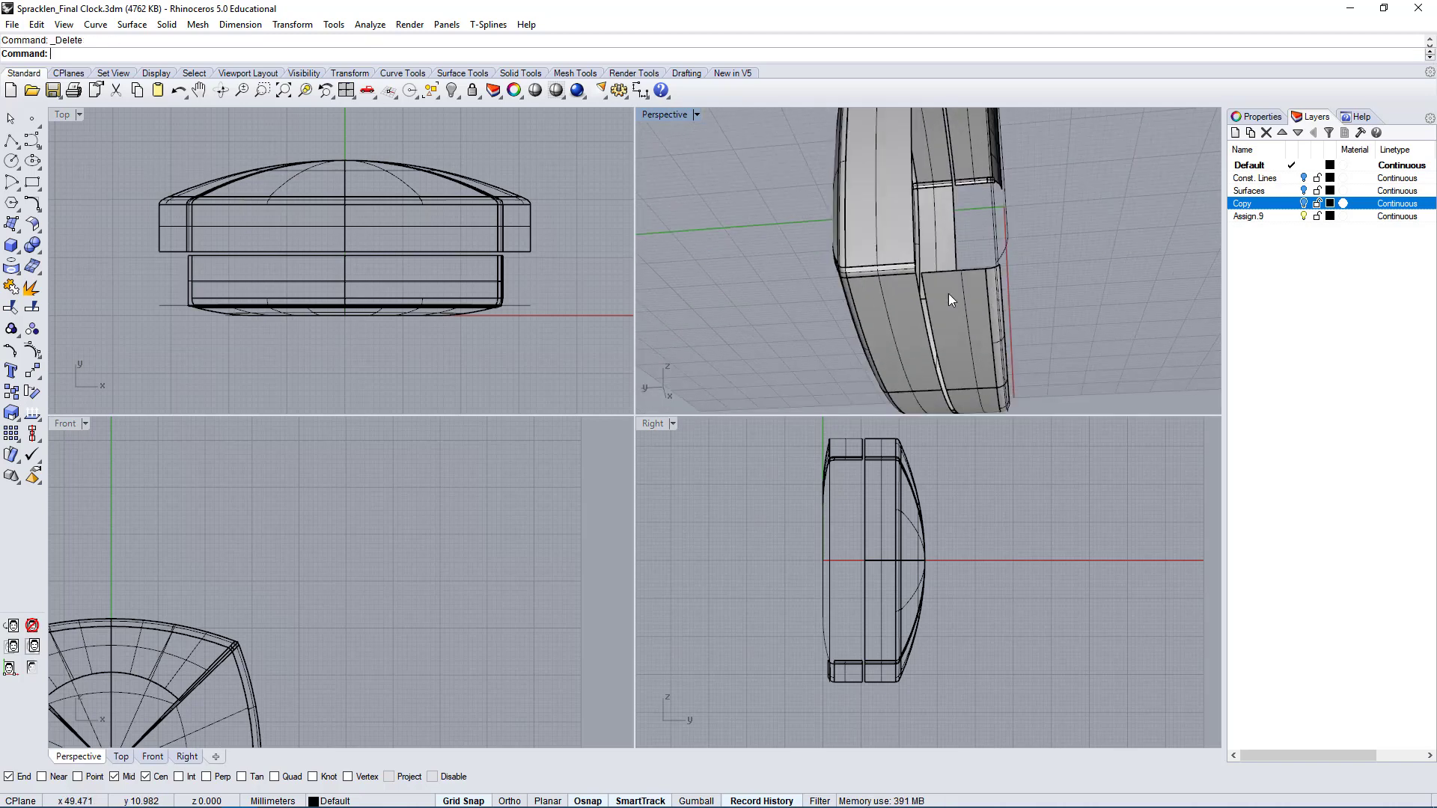
left_click(972, 327)
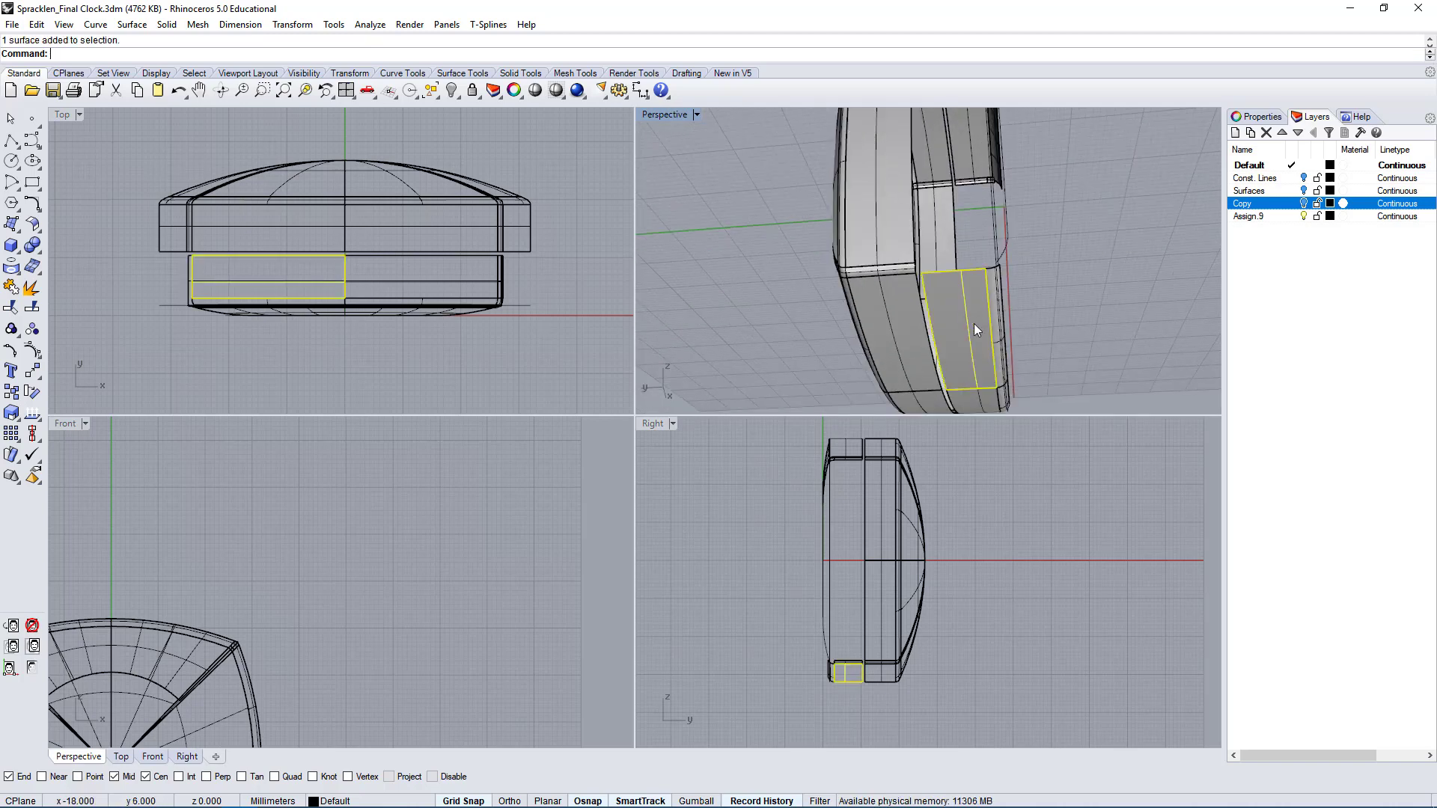
scroll(980, 299, "up", 3)
left_click(995, 276)
key("Delete")
right_click_drag(994, 272, 989, 196)
left_click(982, 217)
key("Delete")
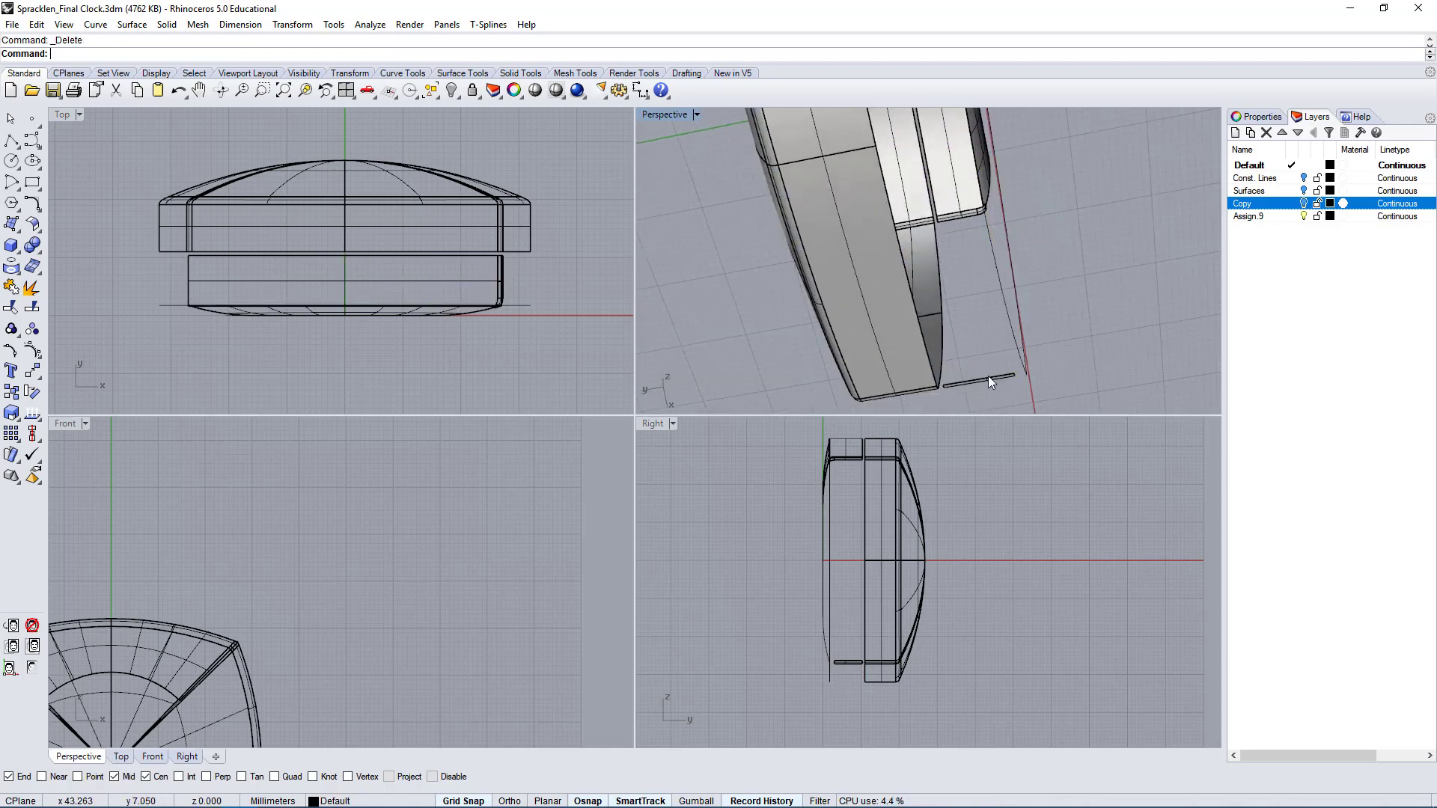
- Delete the thin corner fillet strips left over from the front section's right side
right_click_drag(985, 372, 972, 264)
left_click(973, 269)
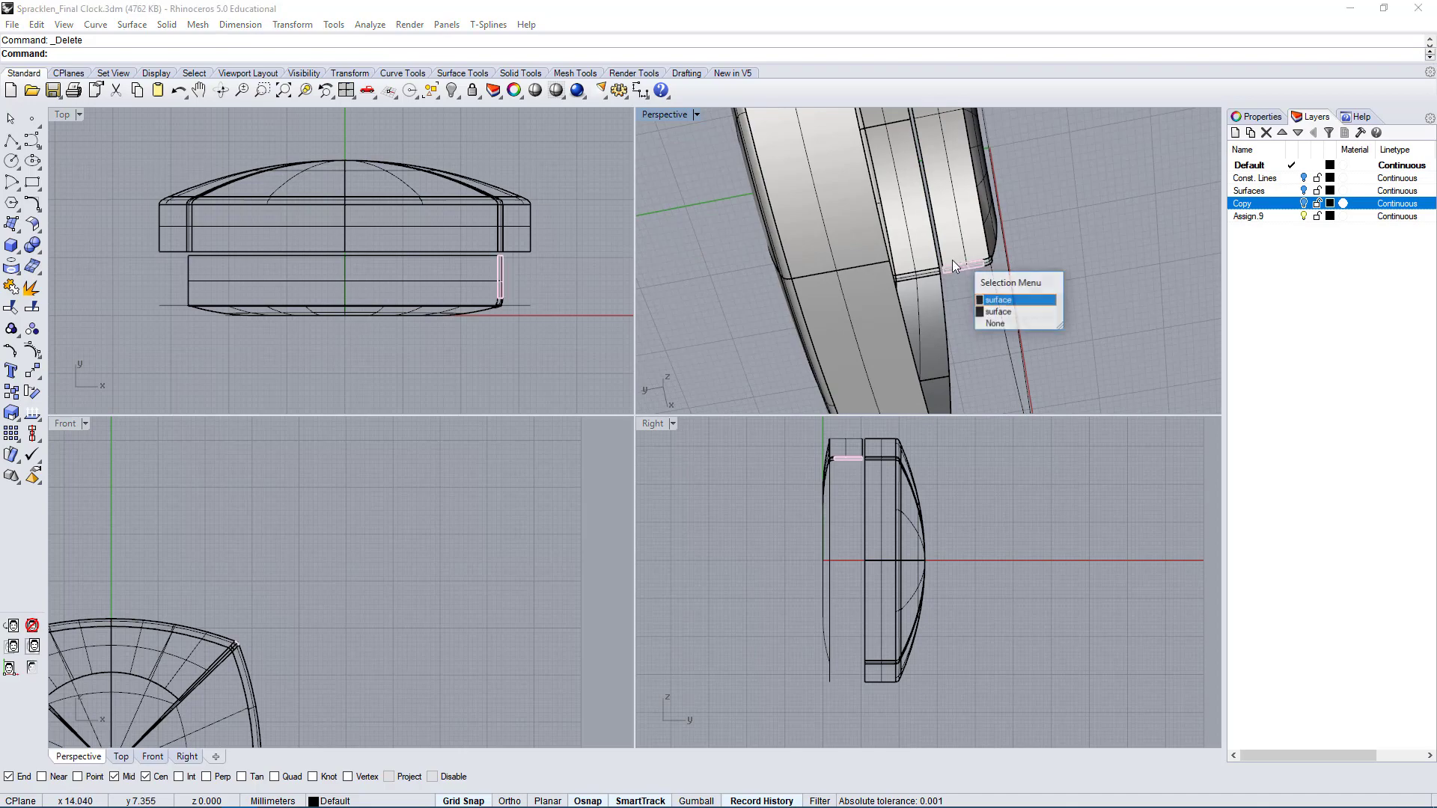
left_click(992, 294)
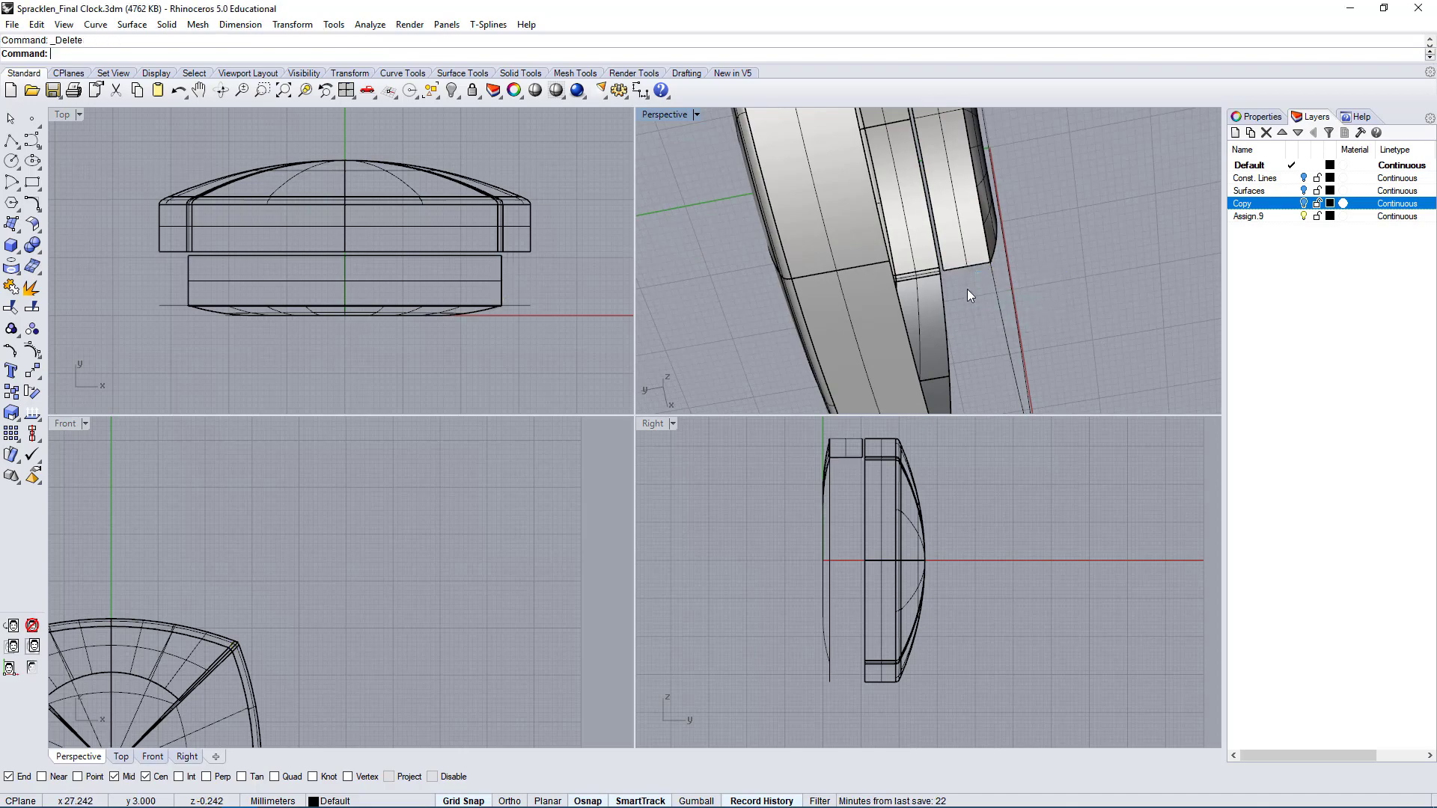
right_click_drag(966, 288, 781, 151)
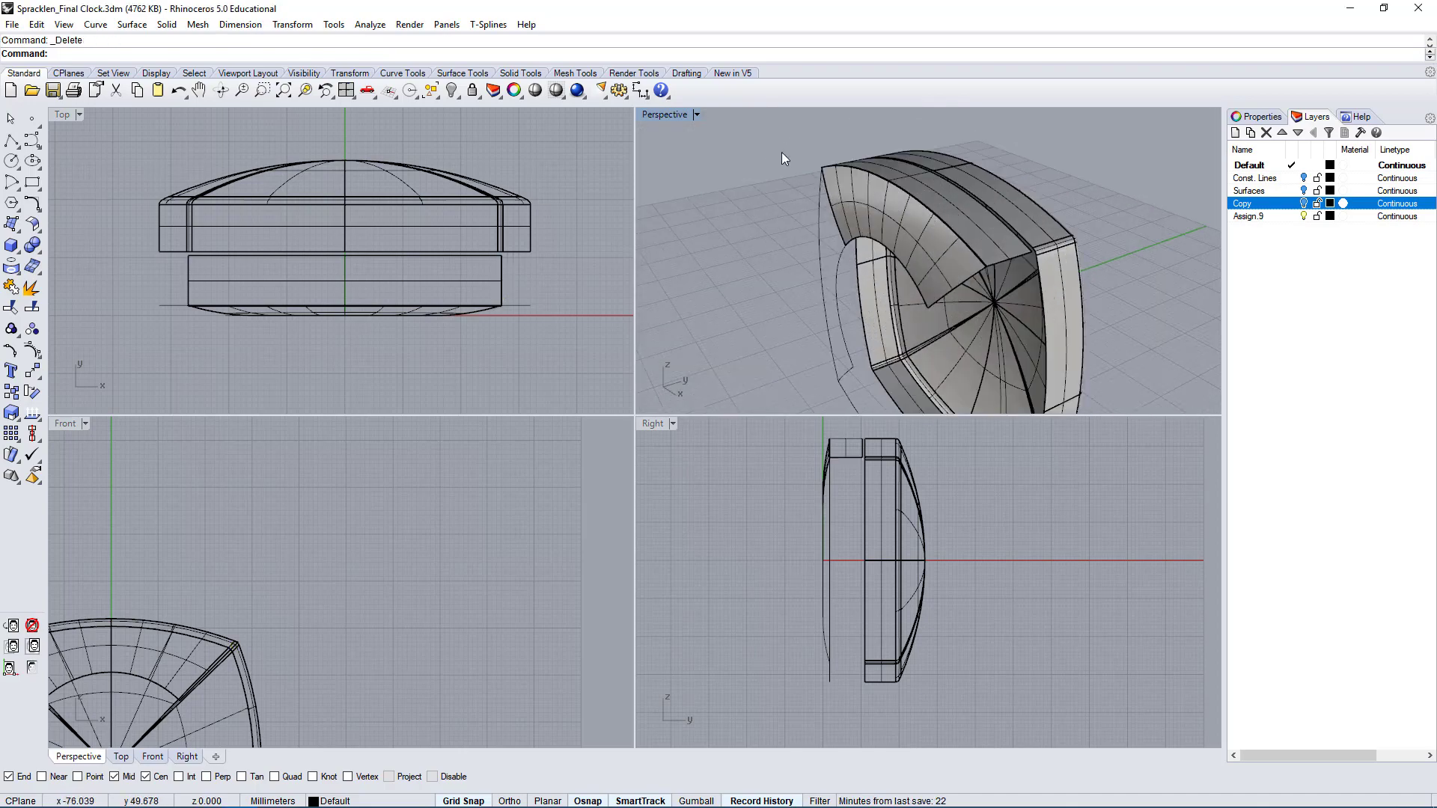
- Enlarge the Perspective view and examine the remaining top surface and the rear body's filleted corner from several angles
double_click(663, 112)
right_click_drag(874, 289, 506, 266)
left_click(534, 352)
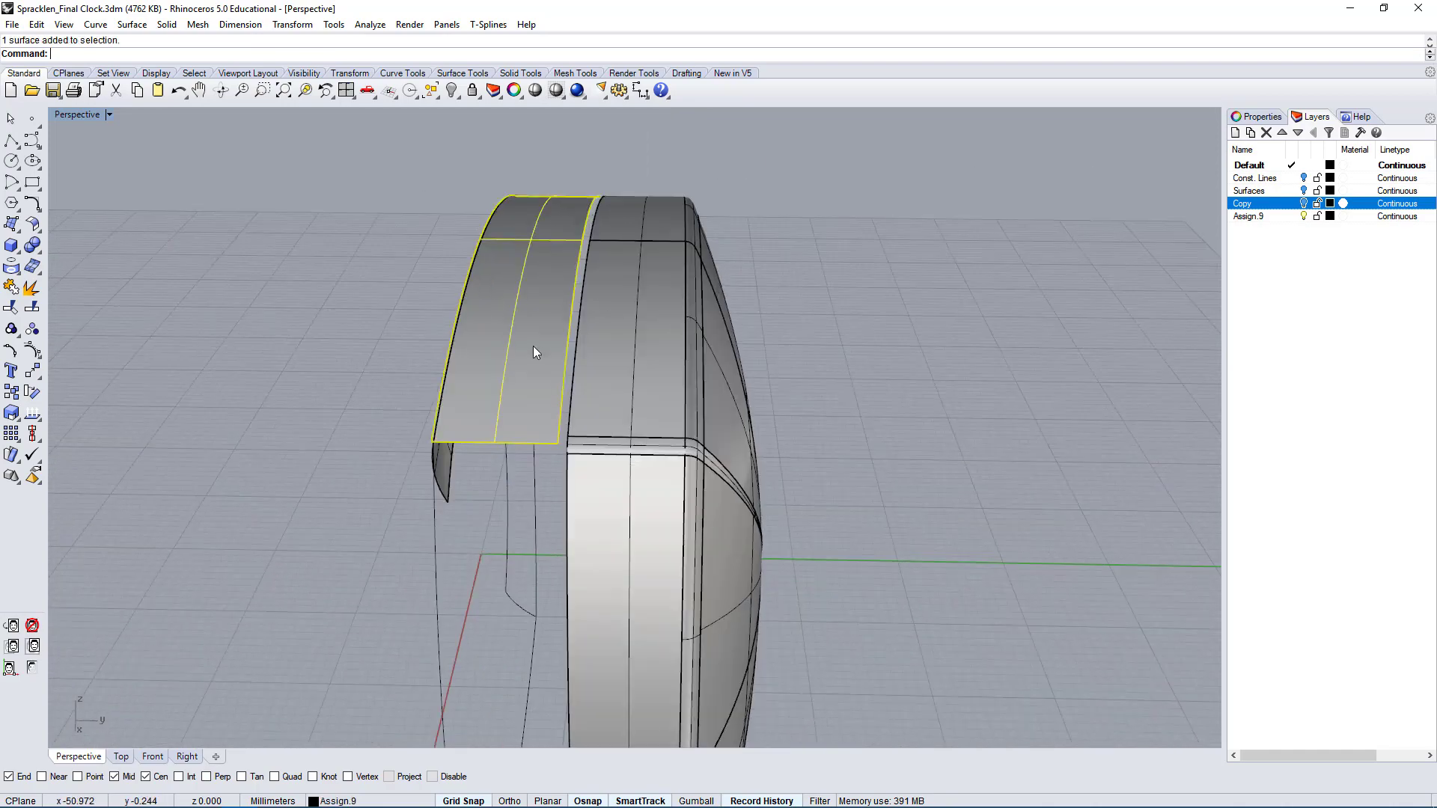
right_click_drag(512, 538, 535, 261)
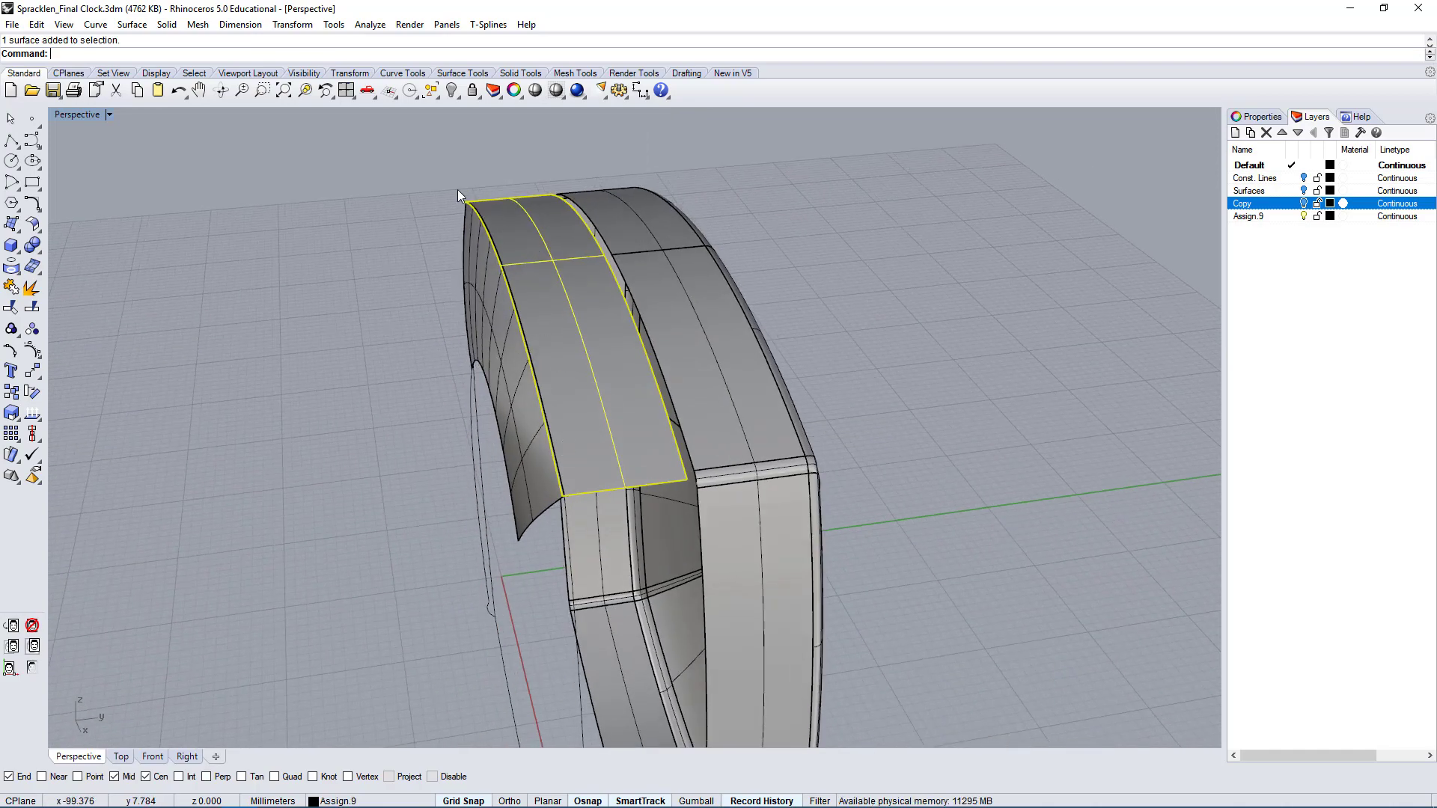
right_click_drag(604, 477, 555, 404)
left_click(555, 404)
right_click_drag(657, 497, 597, 280)
left_click(573, 238)
right_click_drag(365, 335, 470, 375)
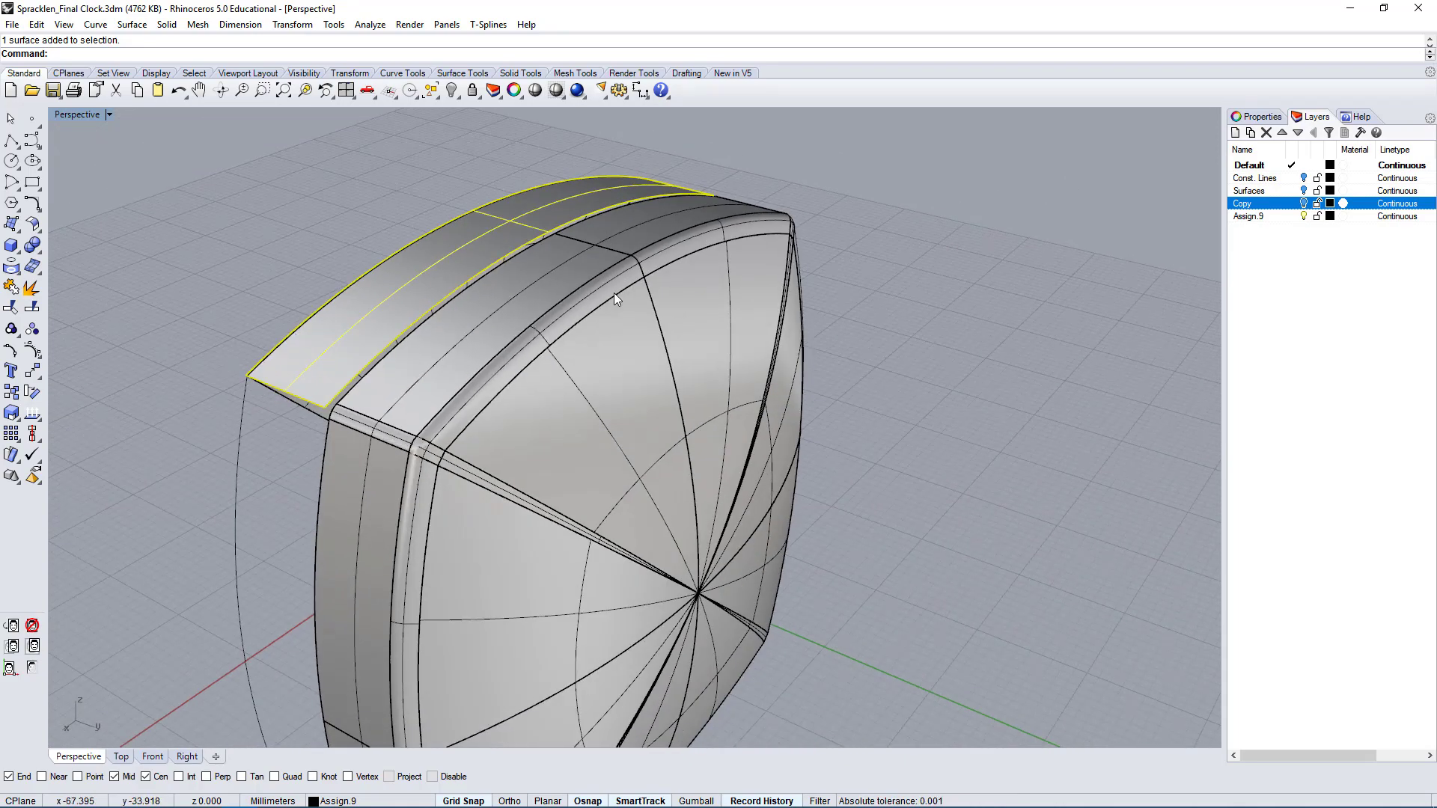
scroll(419, 453, "up", 5)
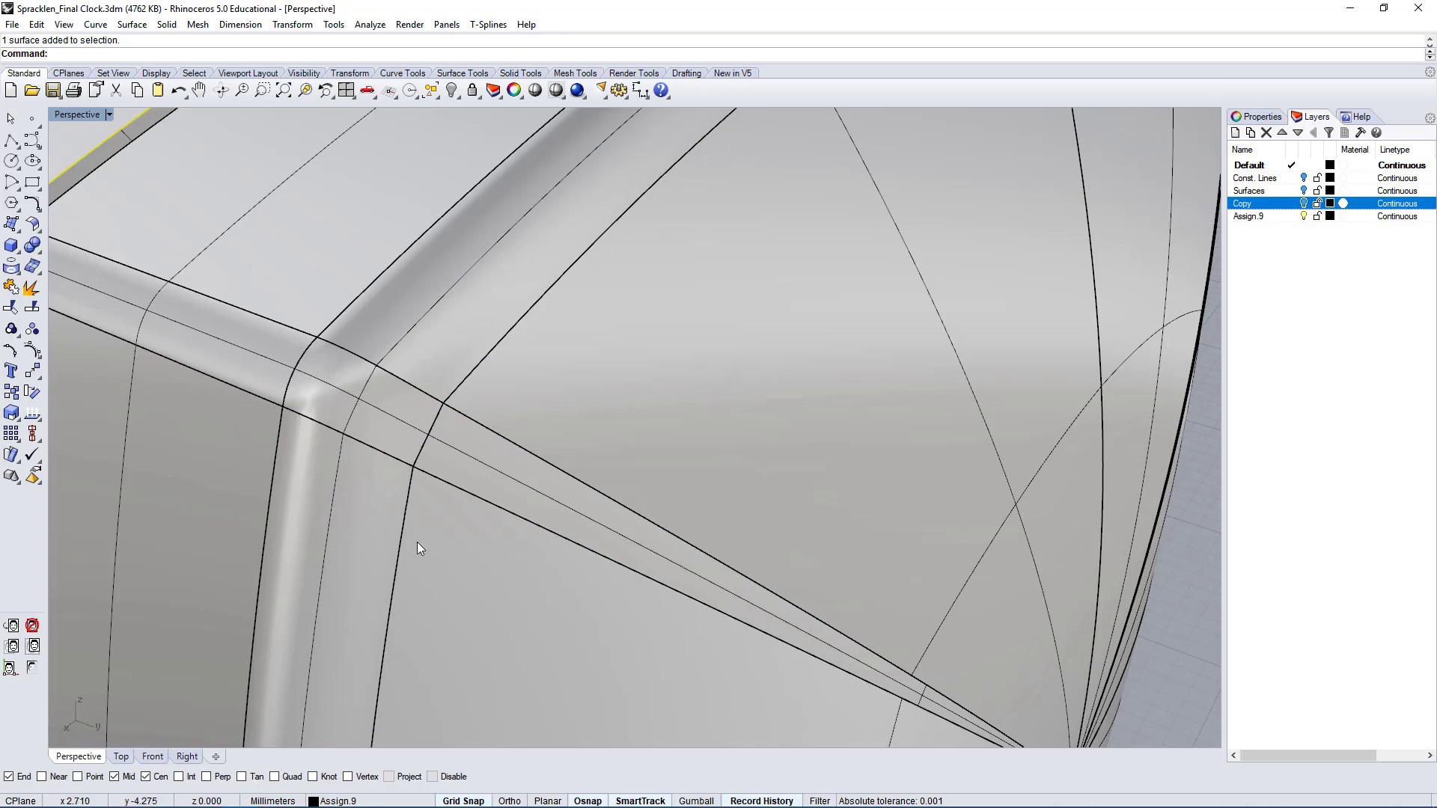
scroll(509, 405, "down", 4)
mouse_move(730, 487)
right_mouse_down()
mouse_move(645, 494)
mouse_move(731, 493)
mouse_move(729, 481)
right_mouse_up()
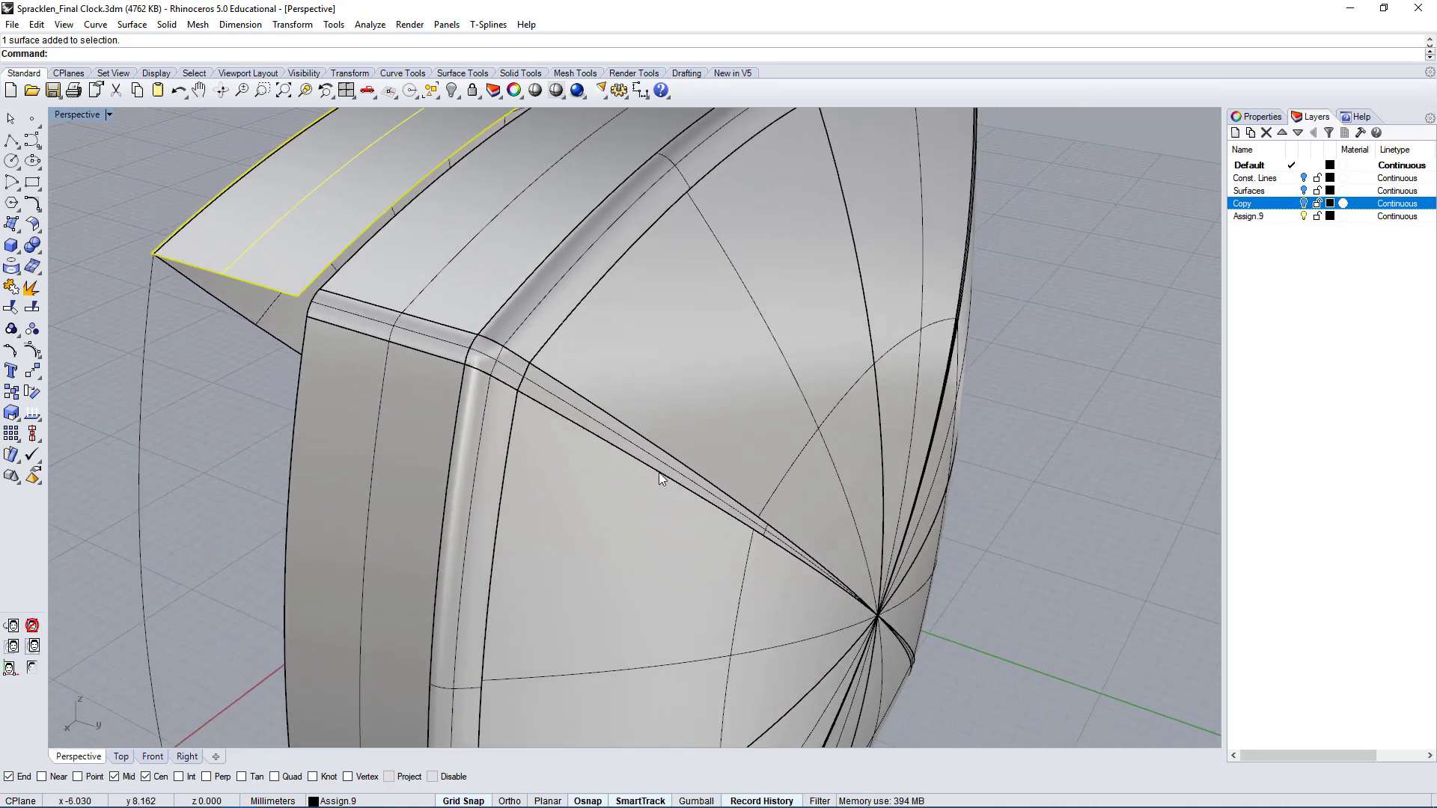
scroll(509, 323, "up", 2)
key("Escape")
type("Mat")
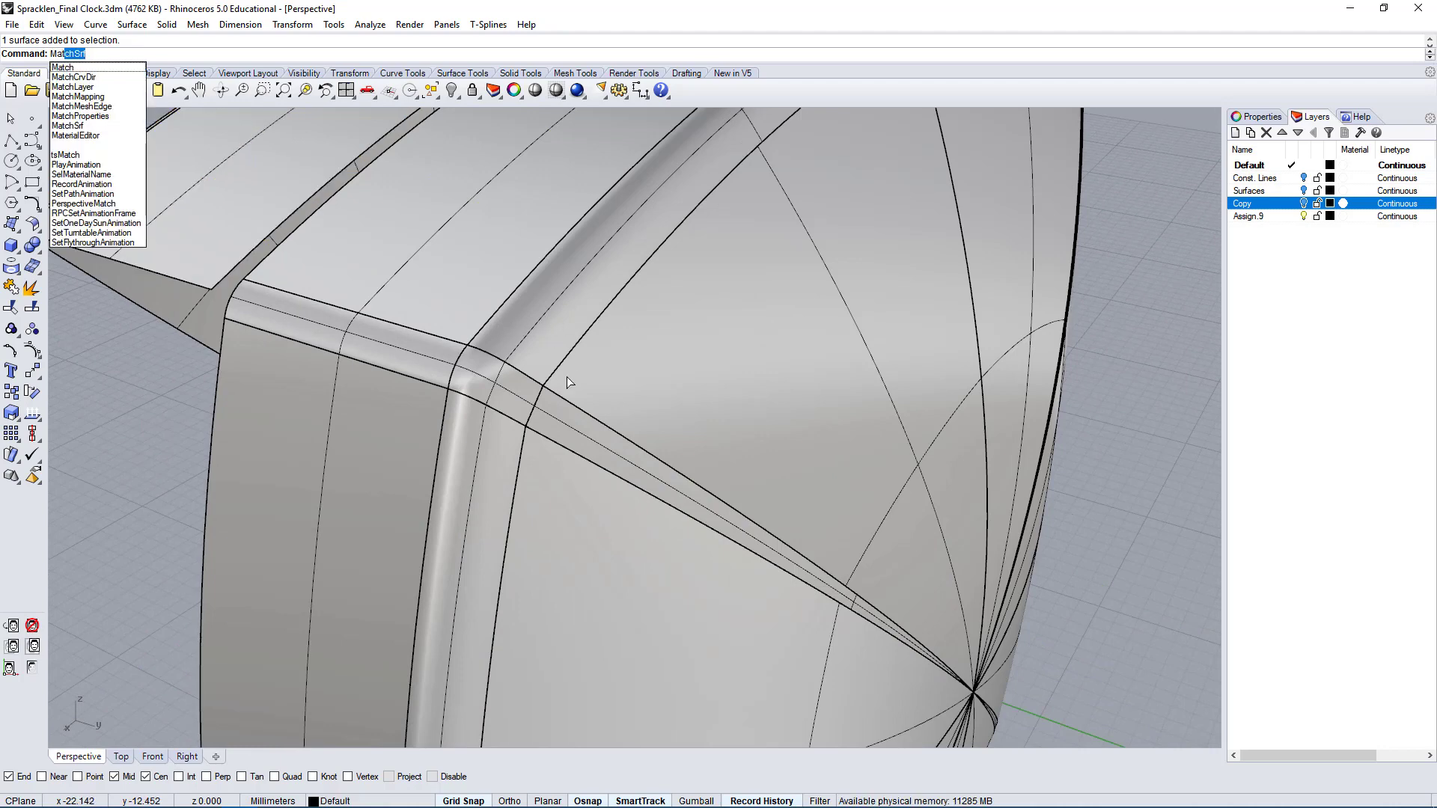
key("Return")
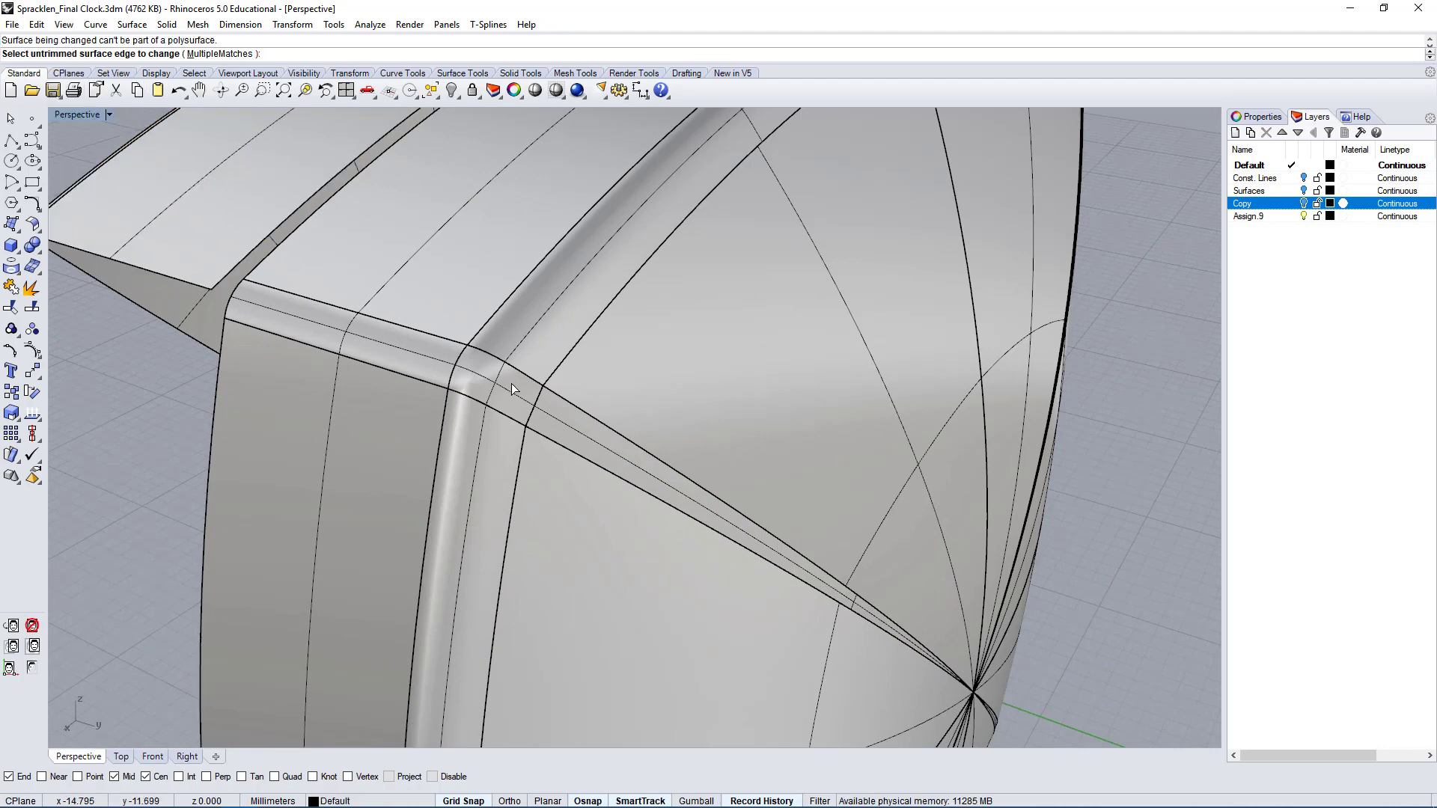
key("Escape")
- Explode the rear body into separate surfaces and match the small corner fillet patch's edge to the adjoining surface with MatchSrf
left_click(648, 394)
left_click(31, 287)
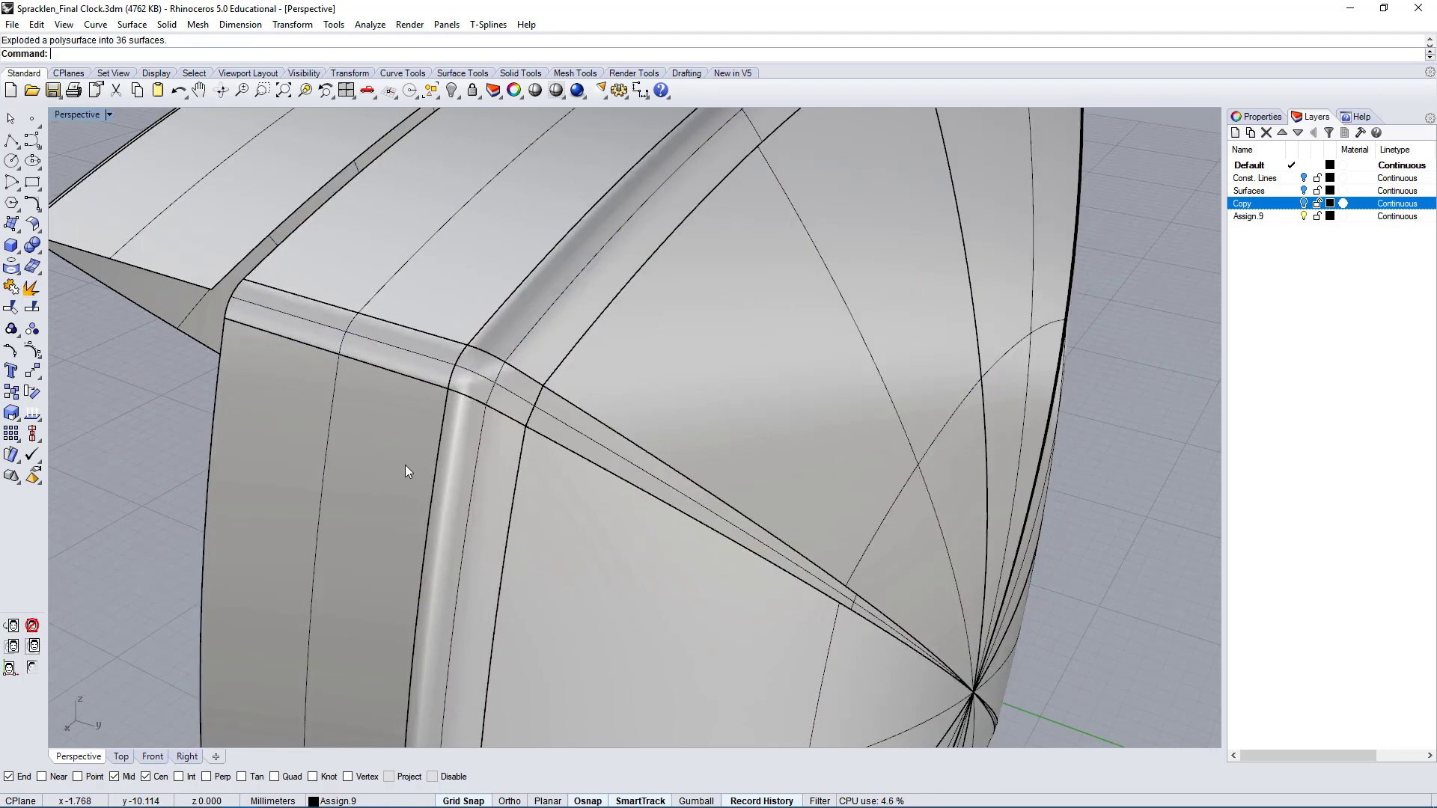
type("MatchSrf")
key("Return")
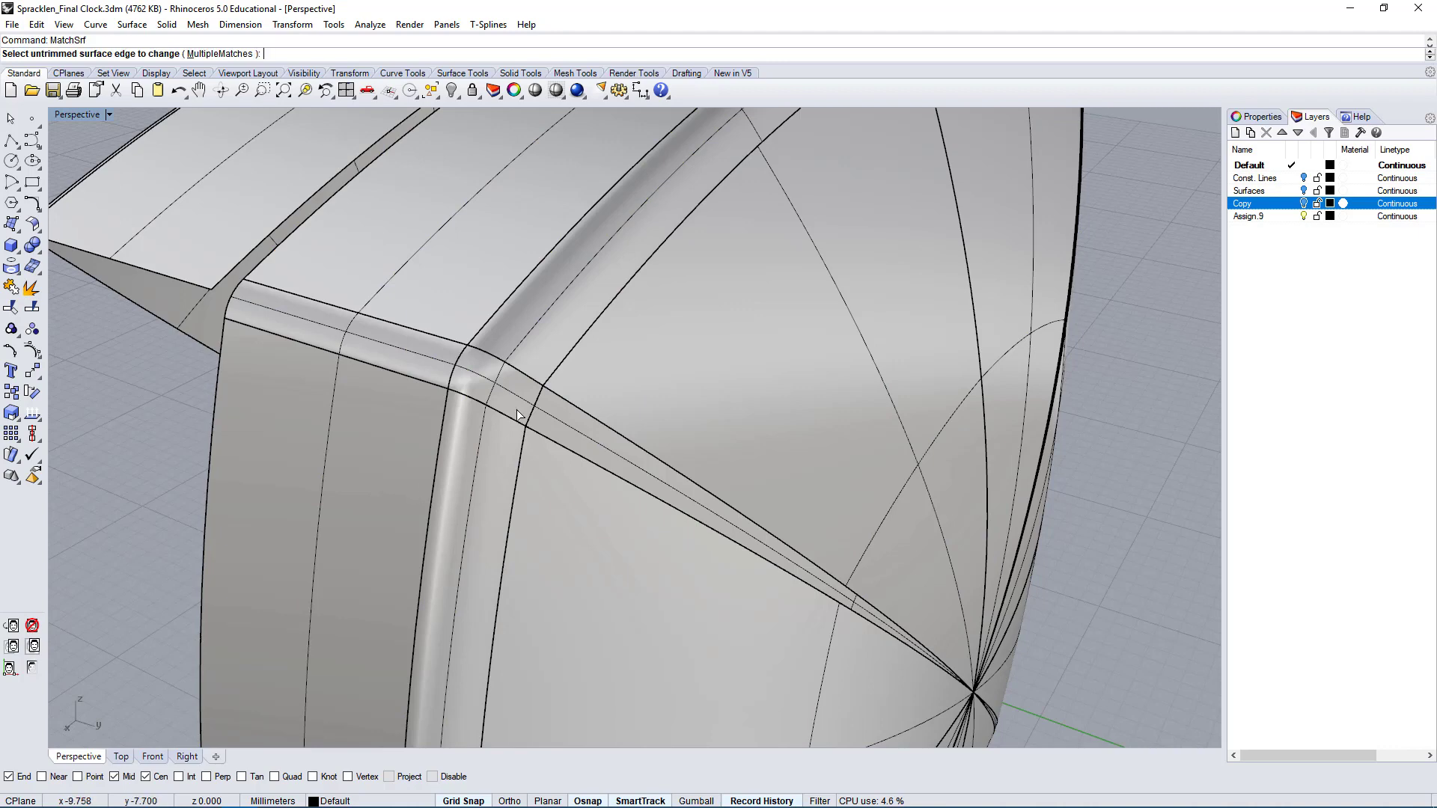
left_click(506, 371)
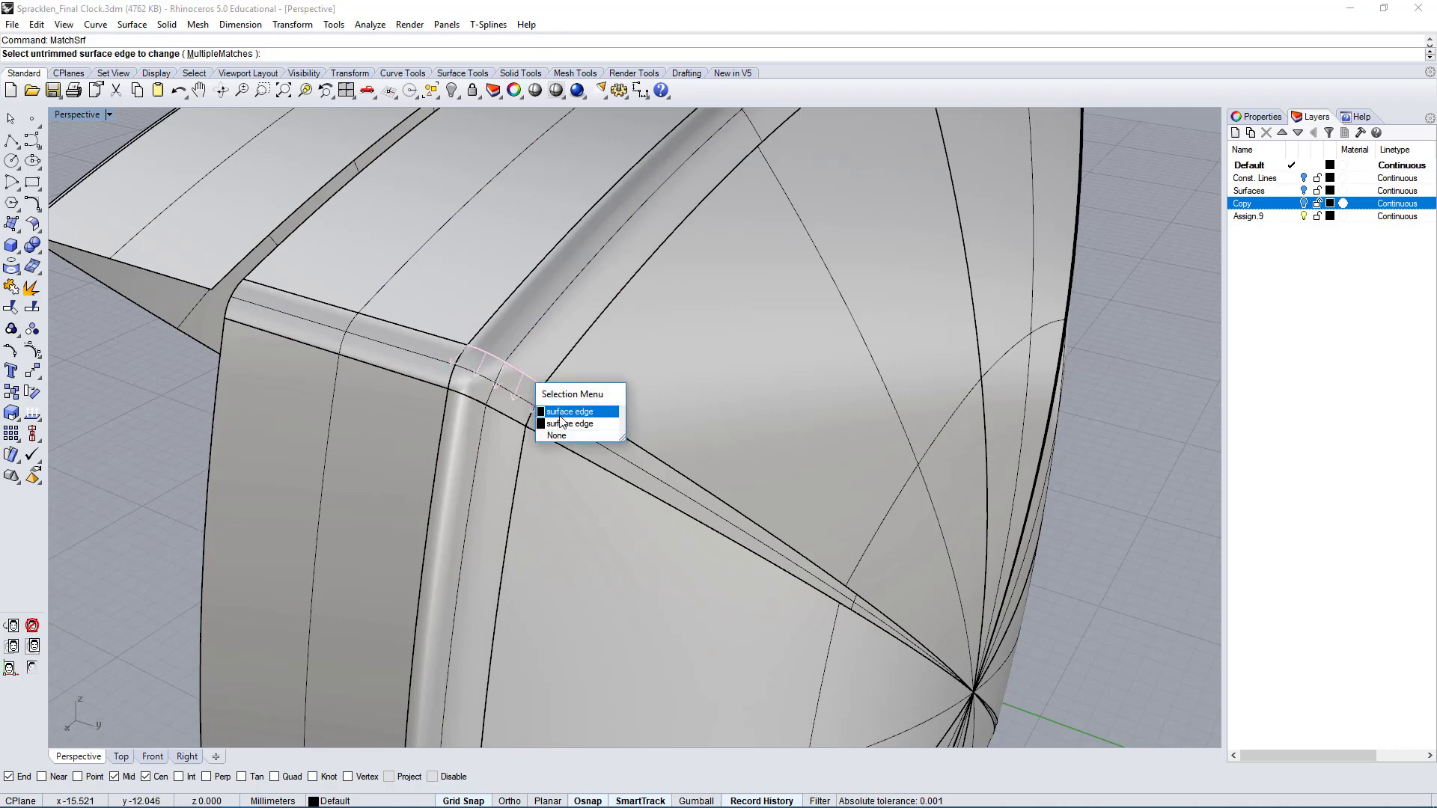
left_click(558, 423)
left_click(537, 388)
key("Return")
key("Return")
key("Return")
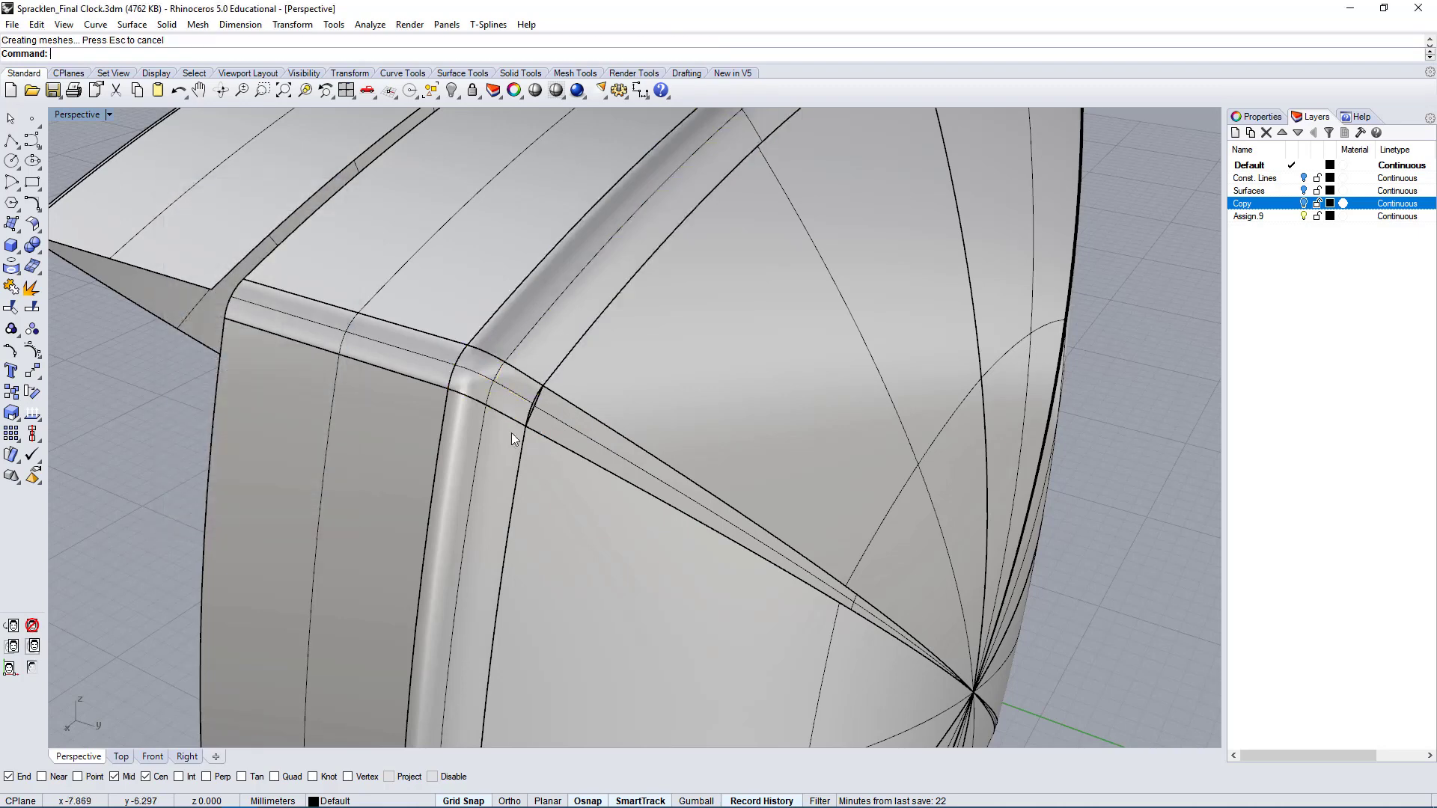
key("Escape")
- Check the small corner patch's control points and rebuild it with 4 points and degree 3 in both U and V
left_click(514, 396)
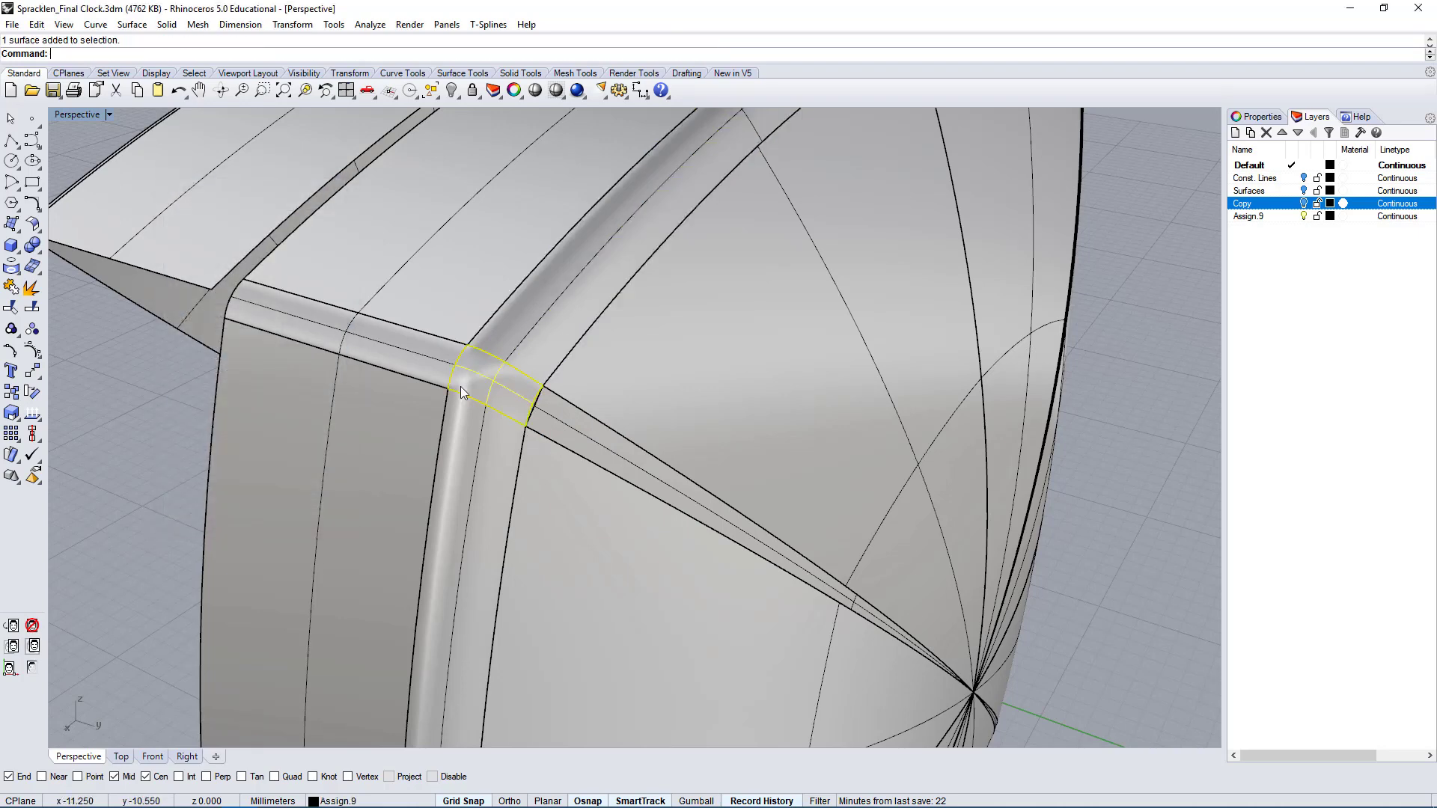
left_click(32, 350)
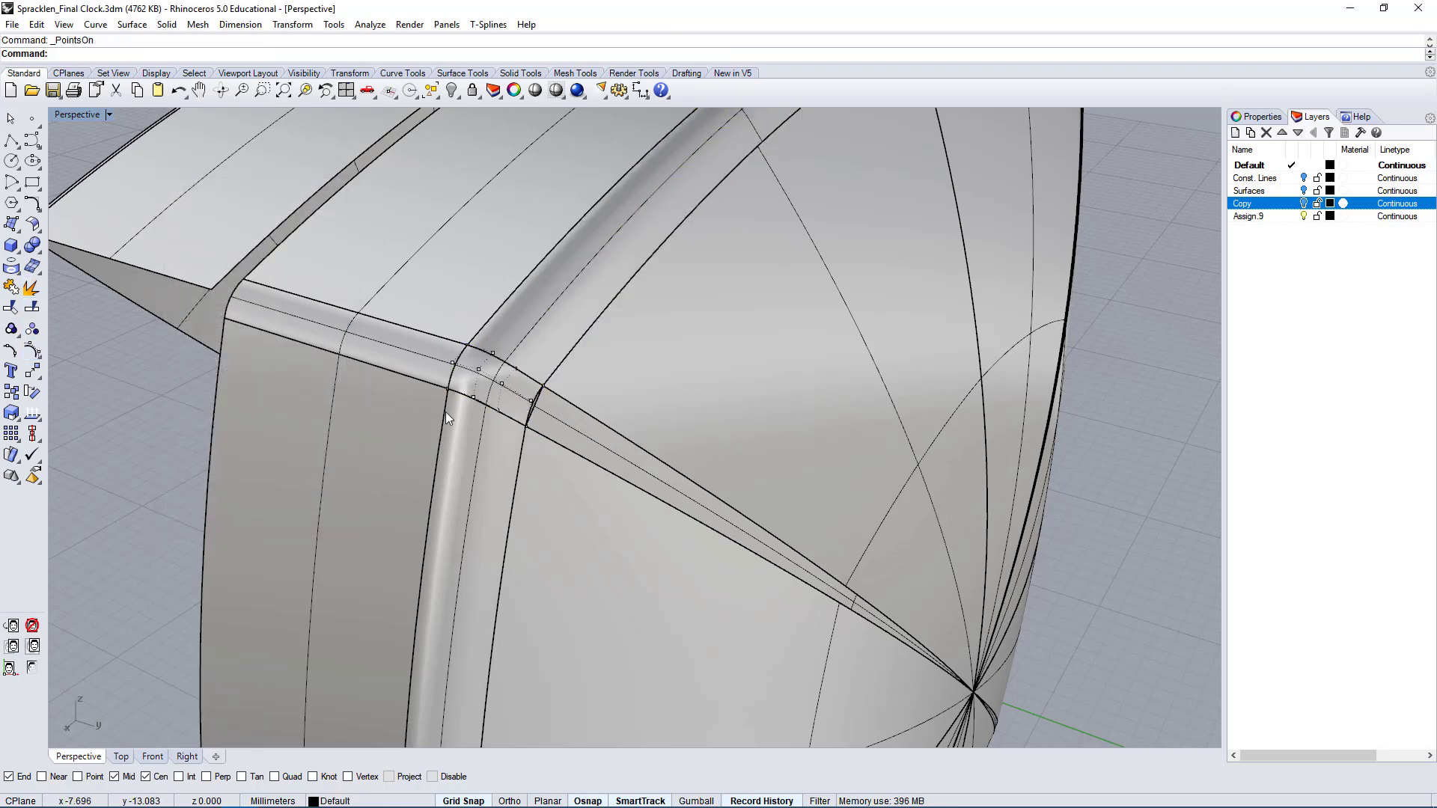
left_click(506, 388)
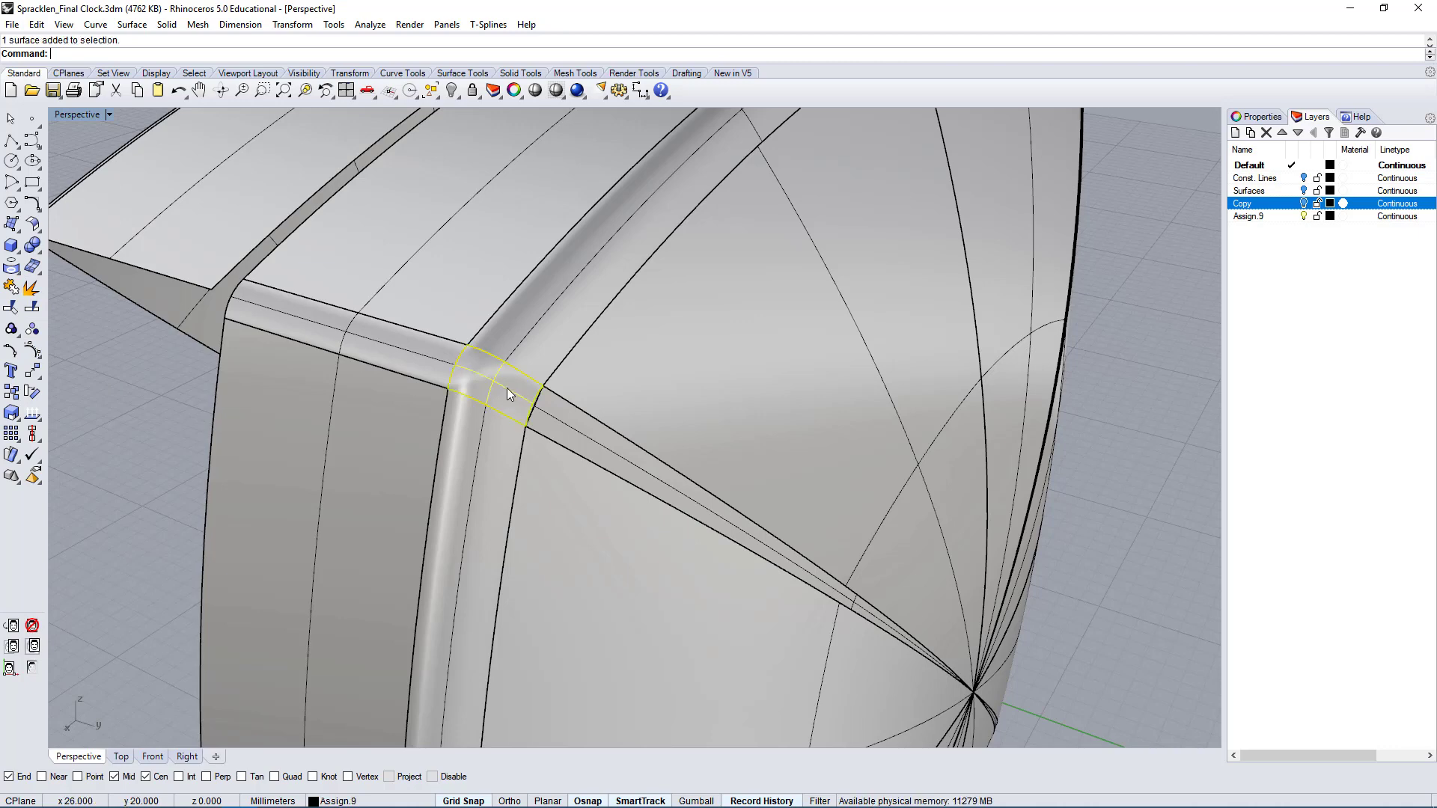
scroll(506, 387, "up", 5)
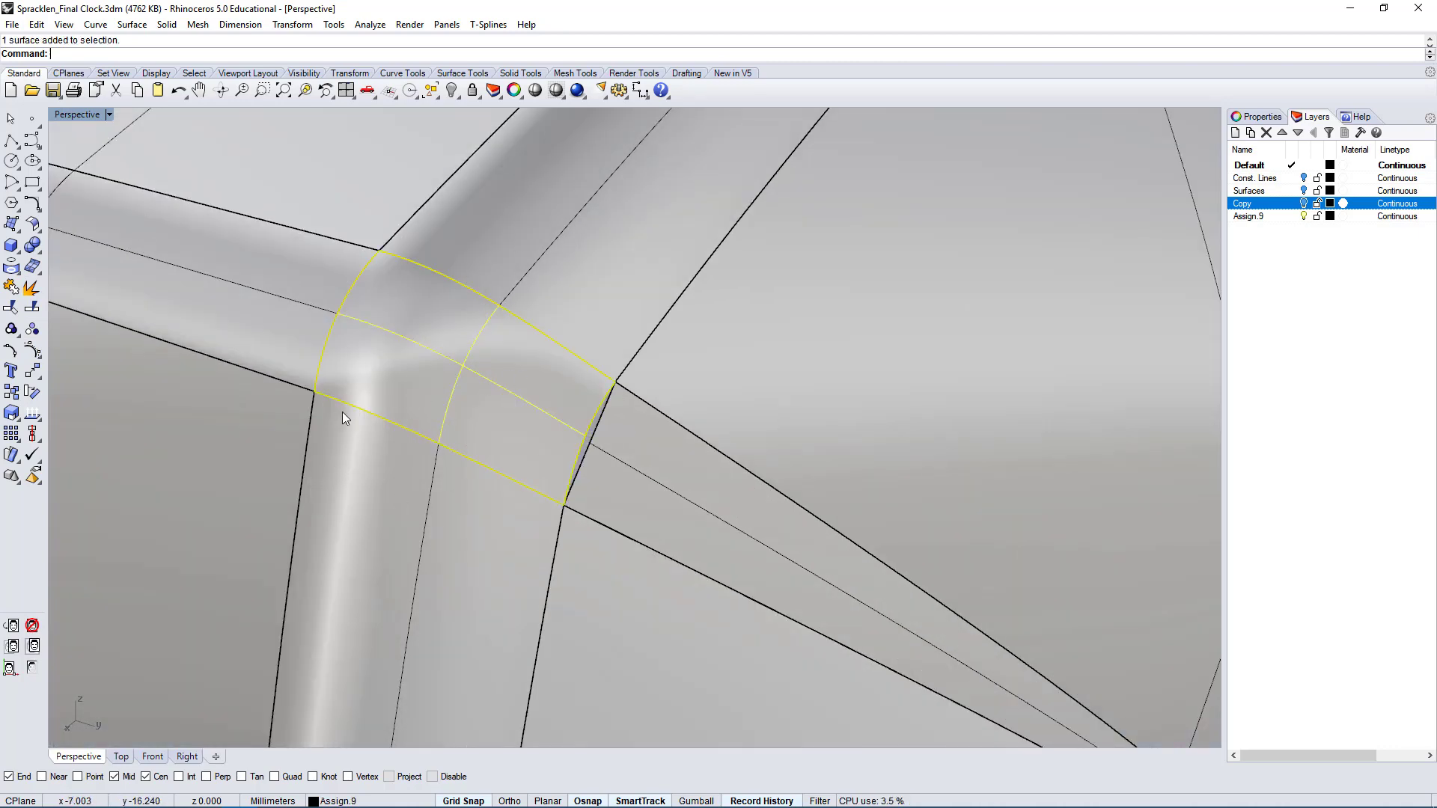
key("Return")
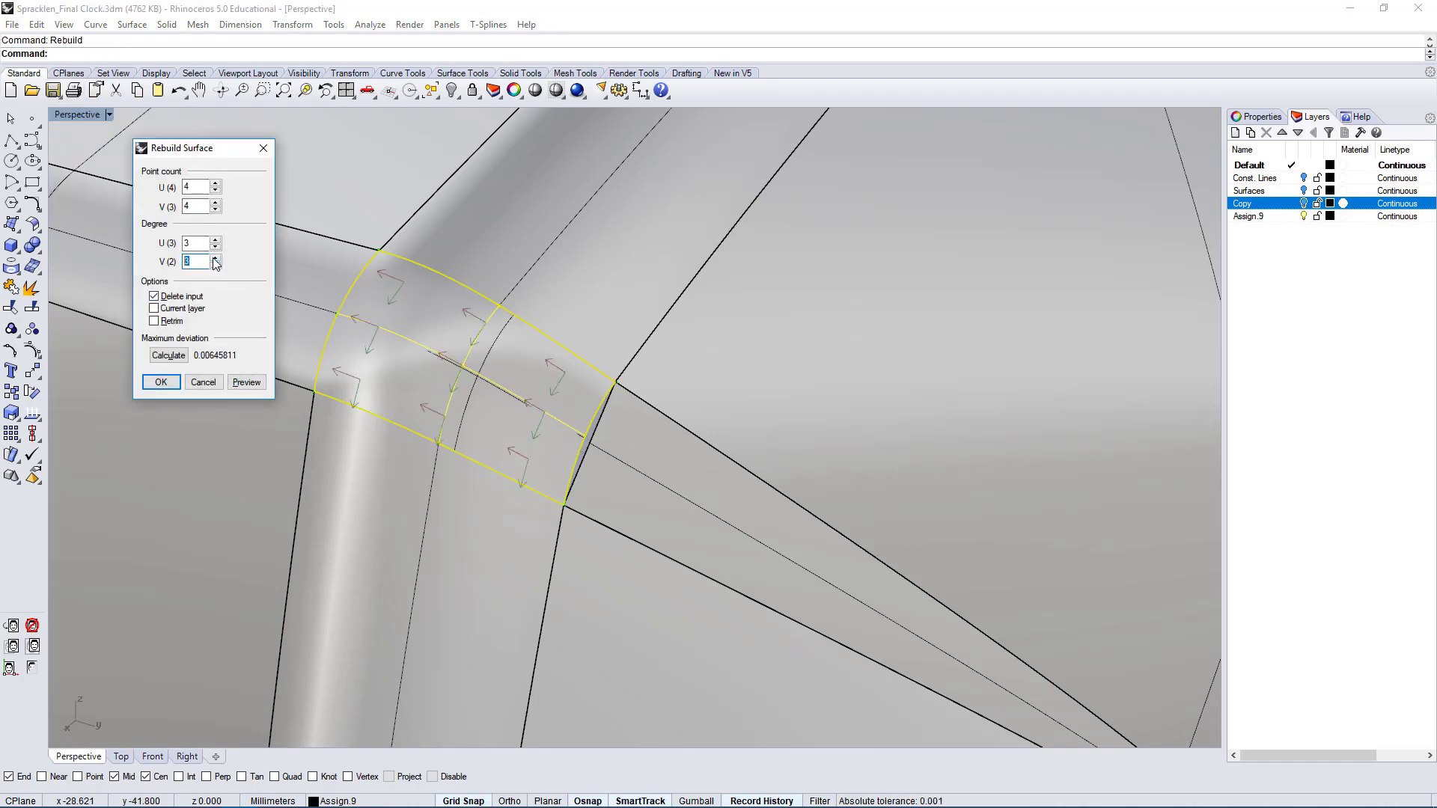
left_click_drag(196, 244, 151, 237)
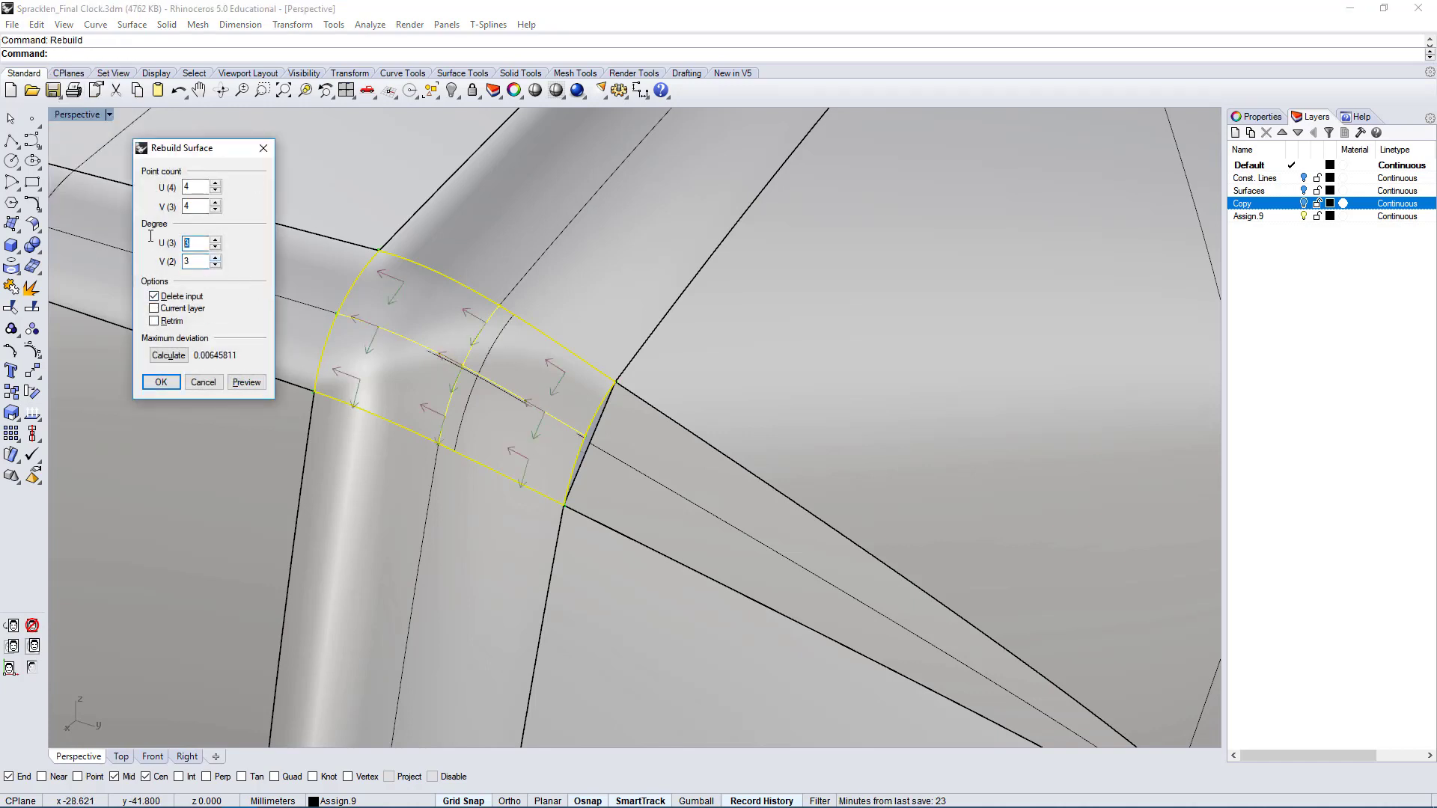
left_click(161, 382)
key("Escape")
- Try to match the corner fillets along the corner patch's upper edge with tangency using MatchSrf, and undo the match
type("M")
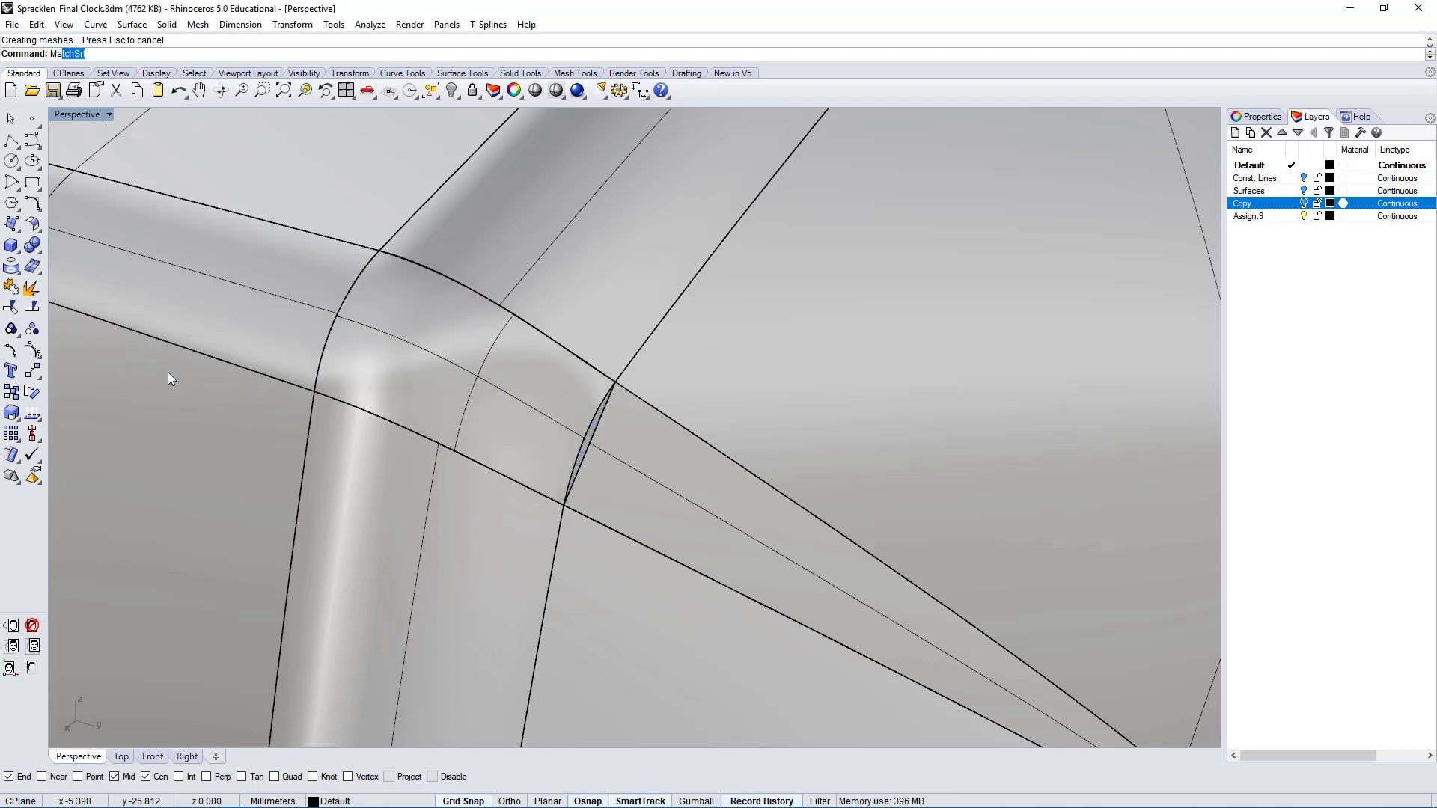
type("at")
key("Return")
left_click(503, 315)
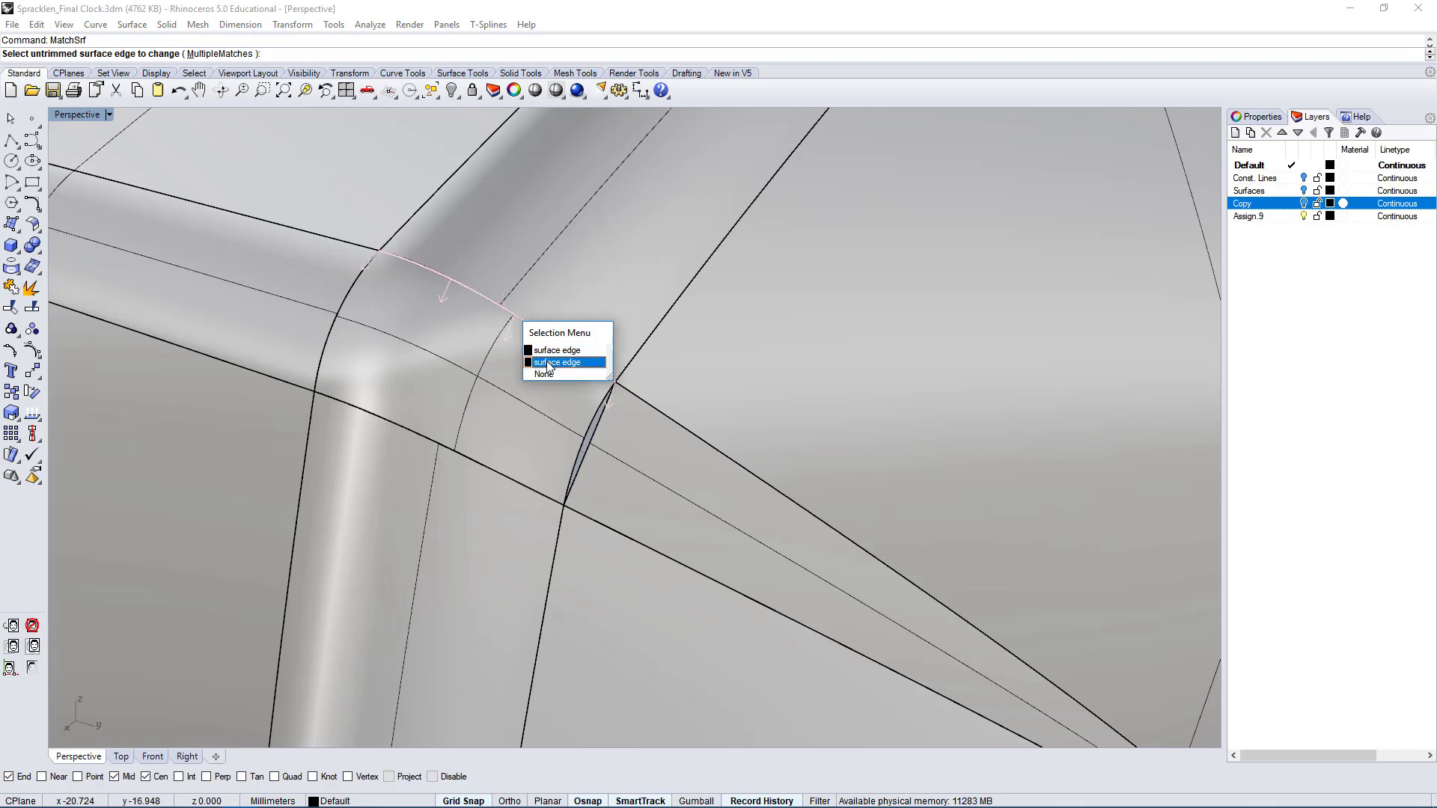
left_click(554, 362)
left_click(528, 317)
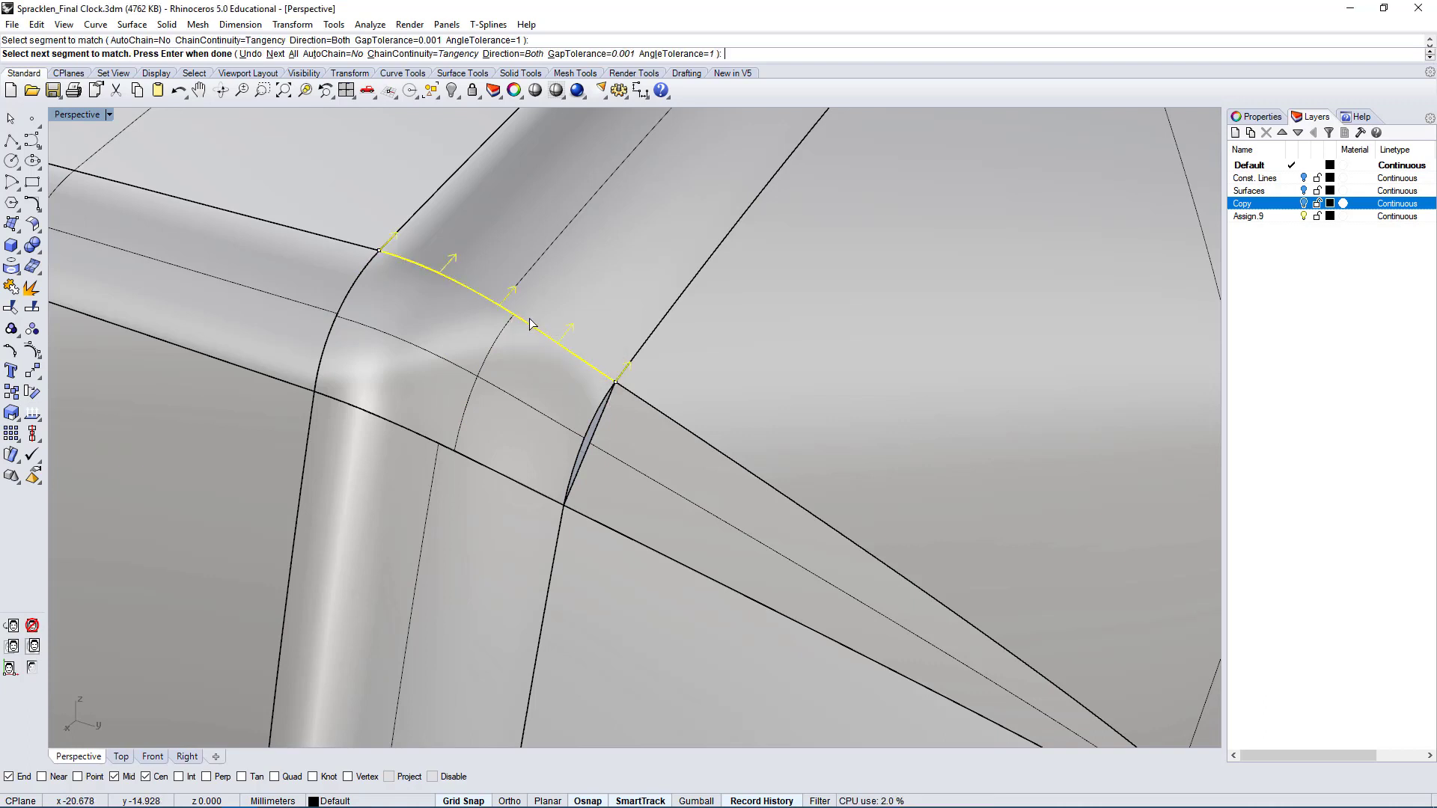
key("Return")
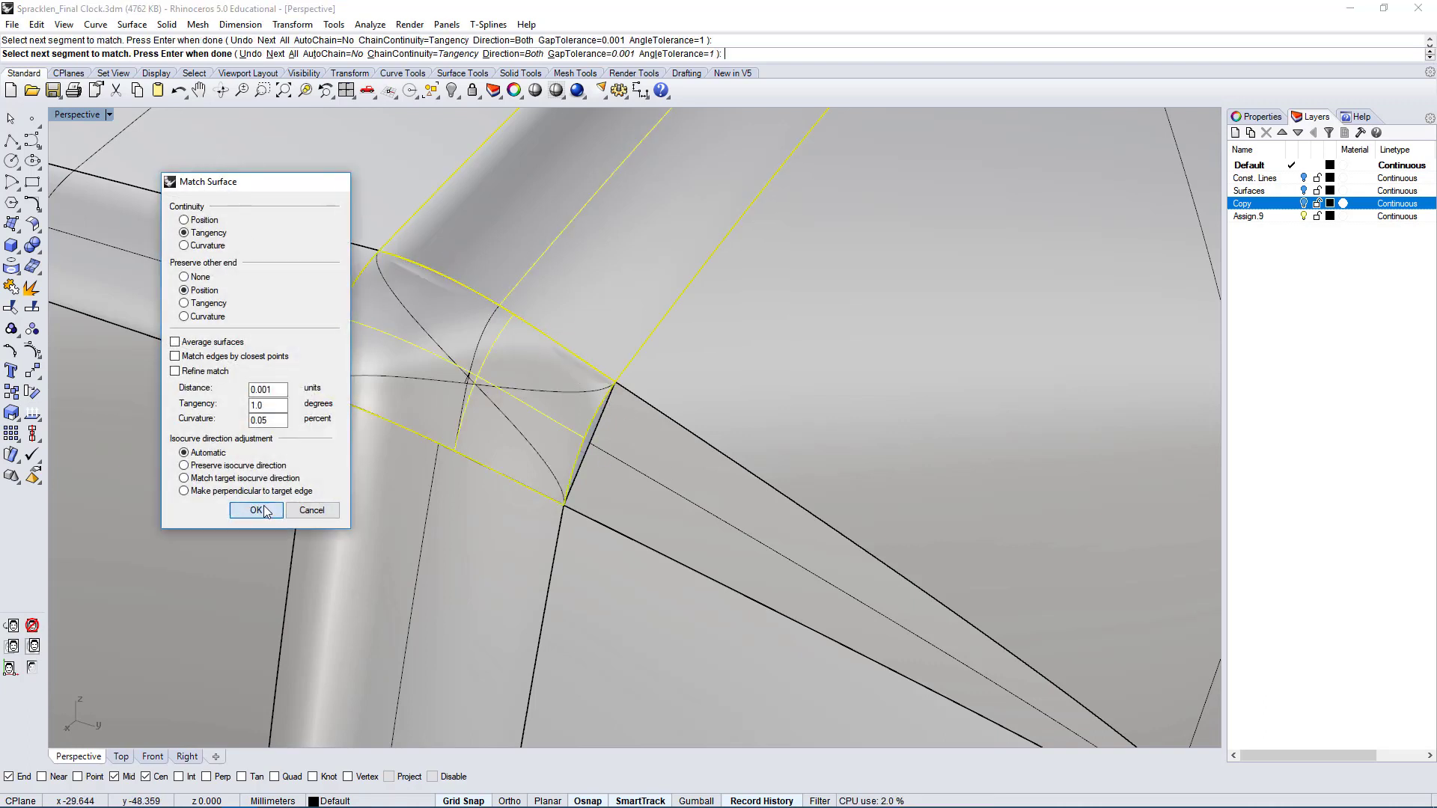
left_click(255, 508)
right_click_drag(419, 479, 513, 474)
key("ctrl+z")
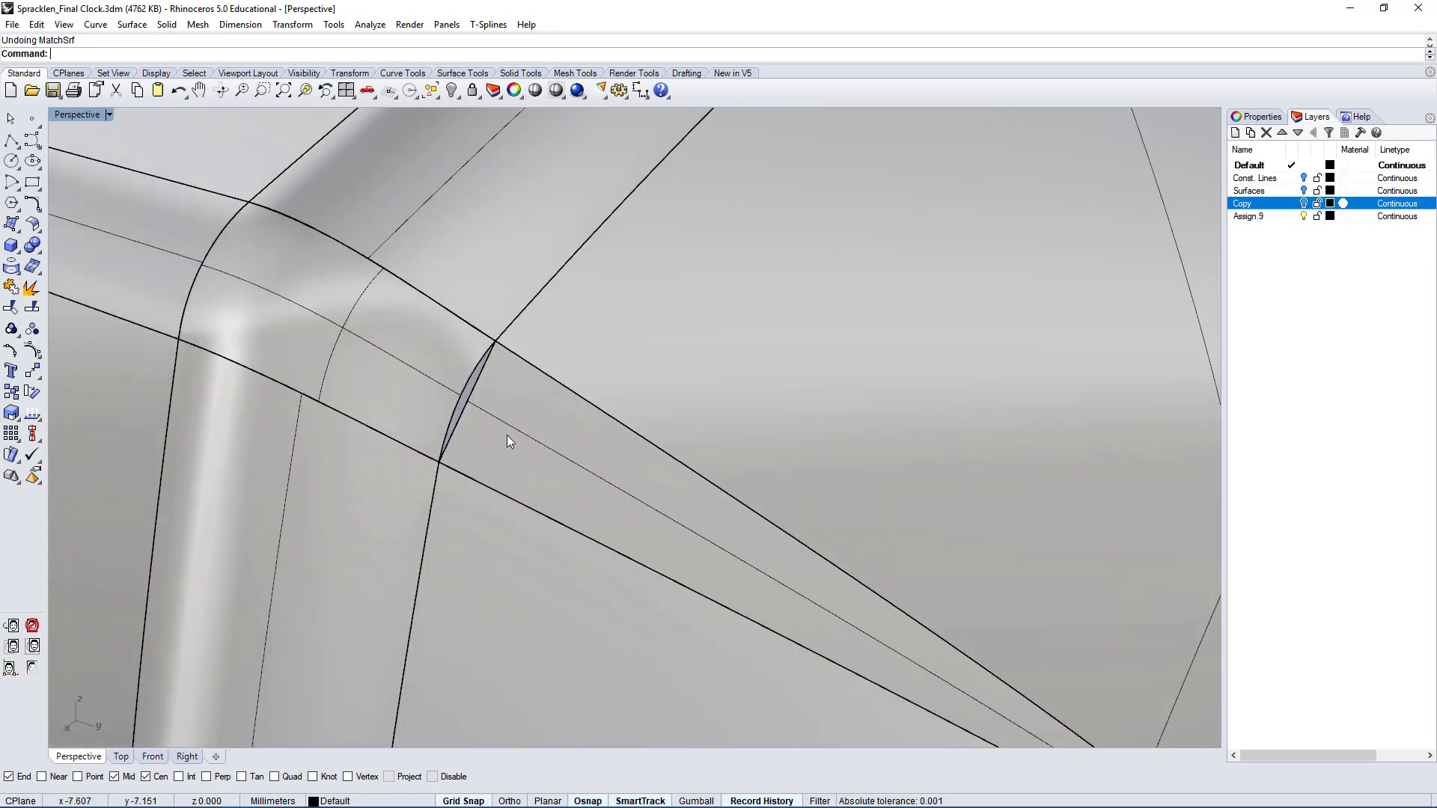
- Match the corner patch's upper edge to the adjoining top fillet with MatchSrf, using Tangency and preserving Position at the other end
right_click(487, 356)
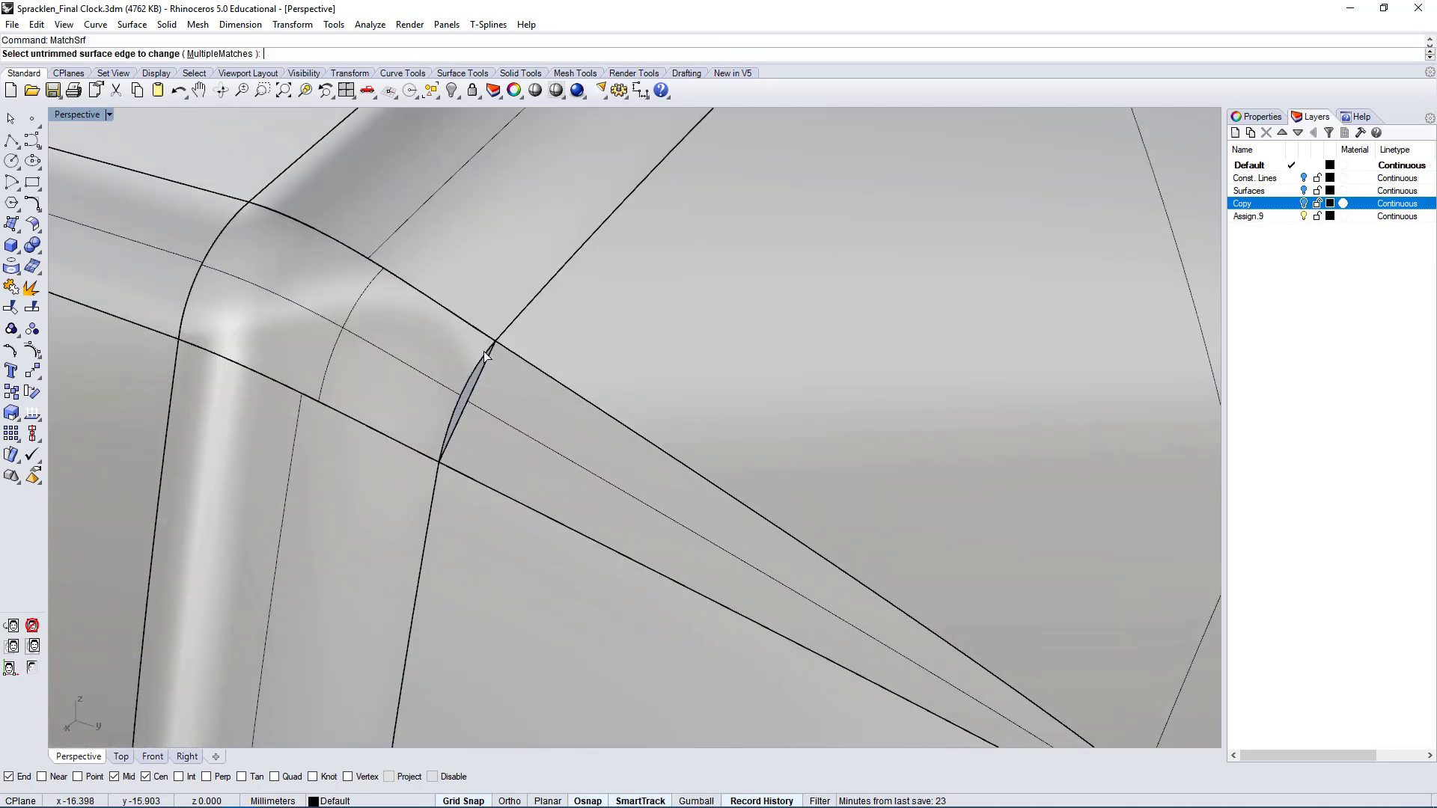
left_click(487, 343)
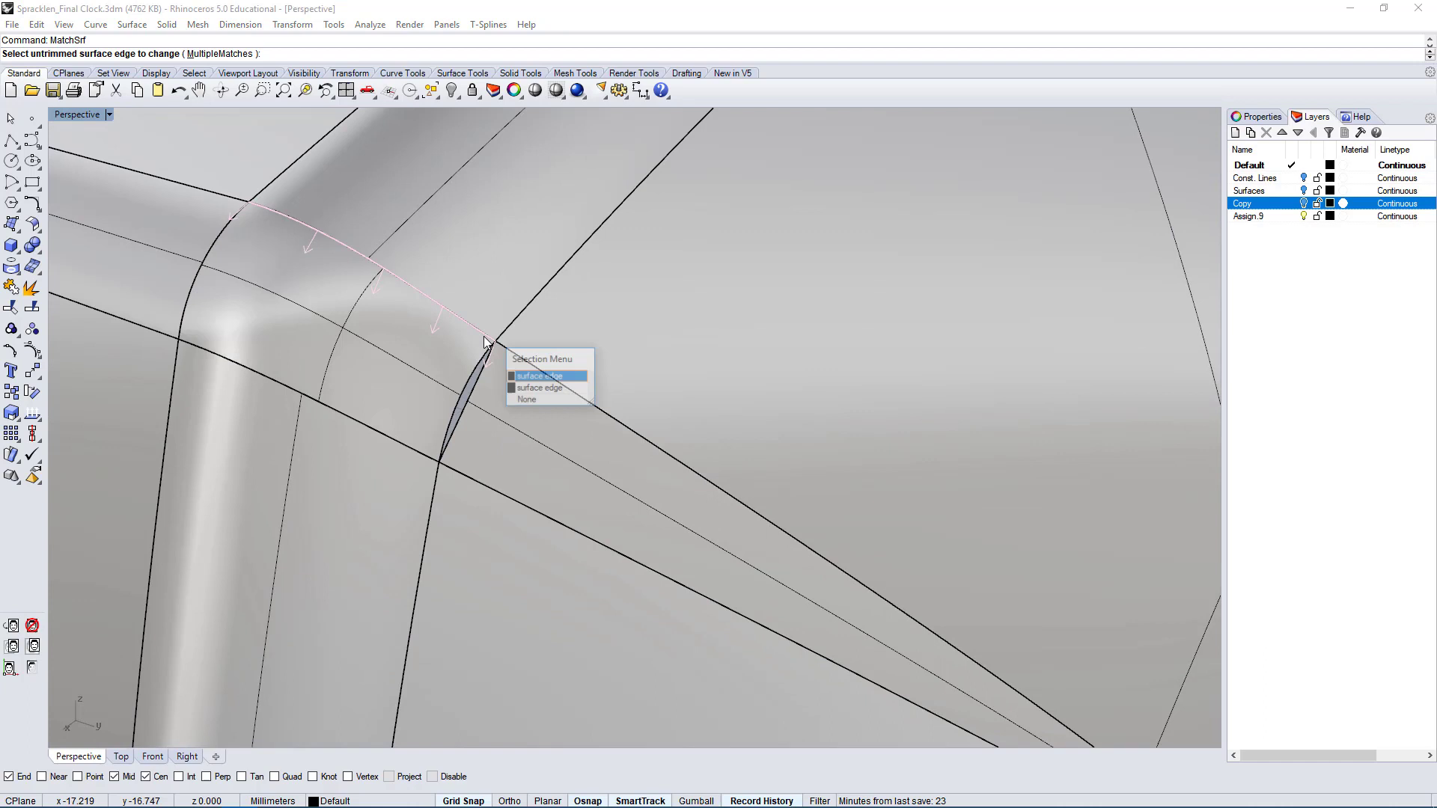
left_click(539, 377)
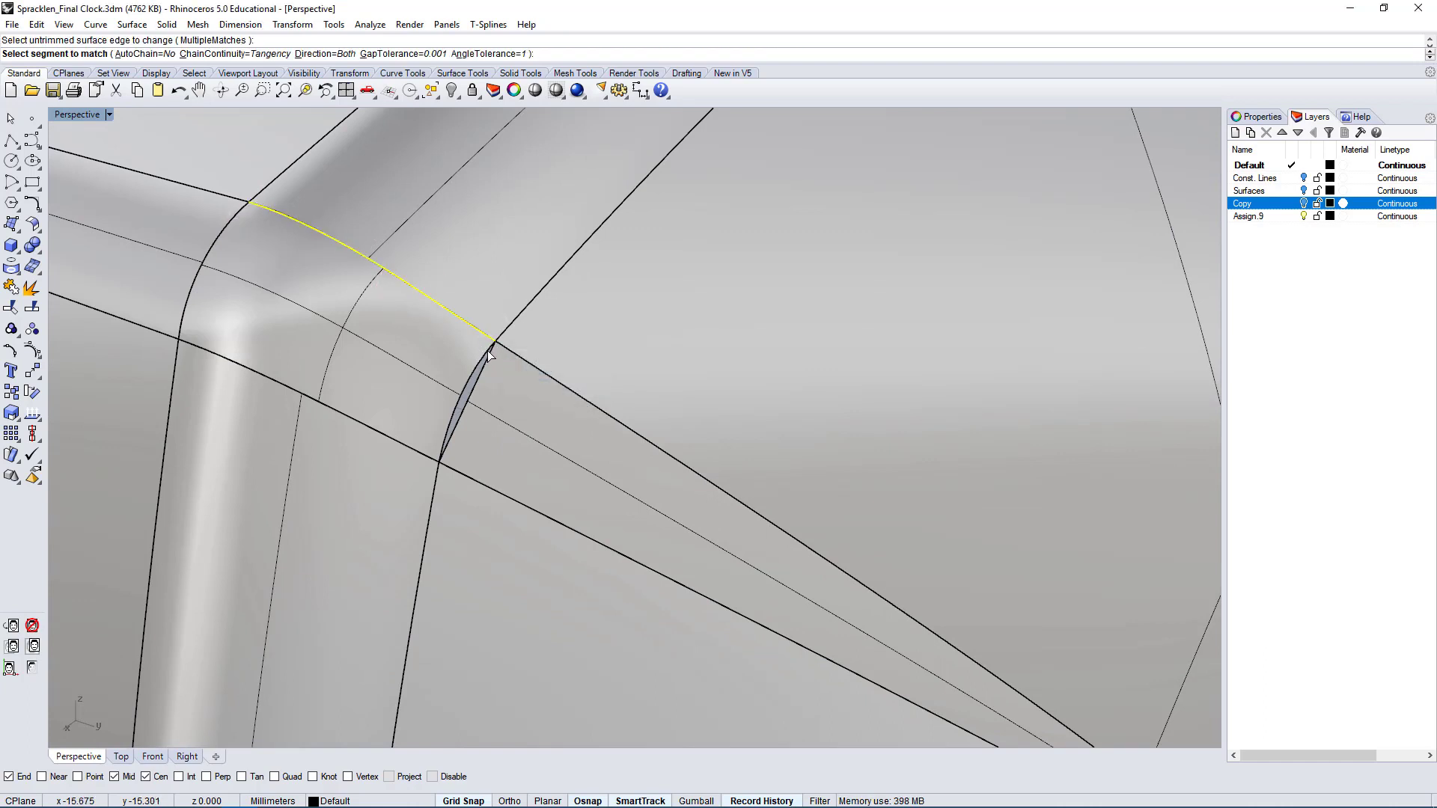
left_click(483, 330)
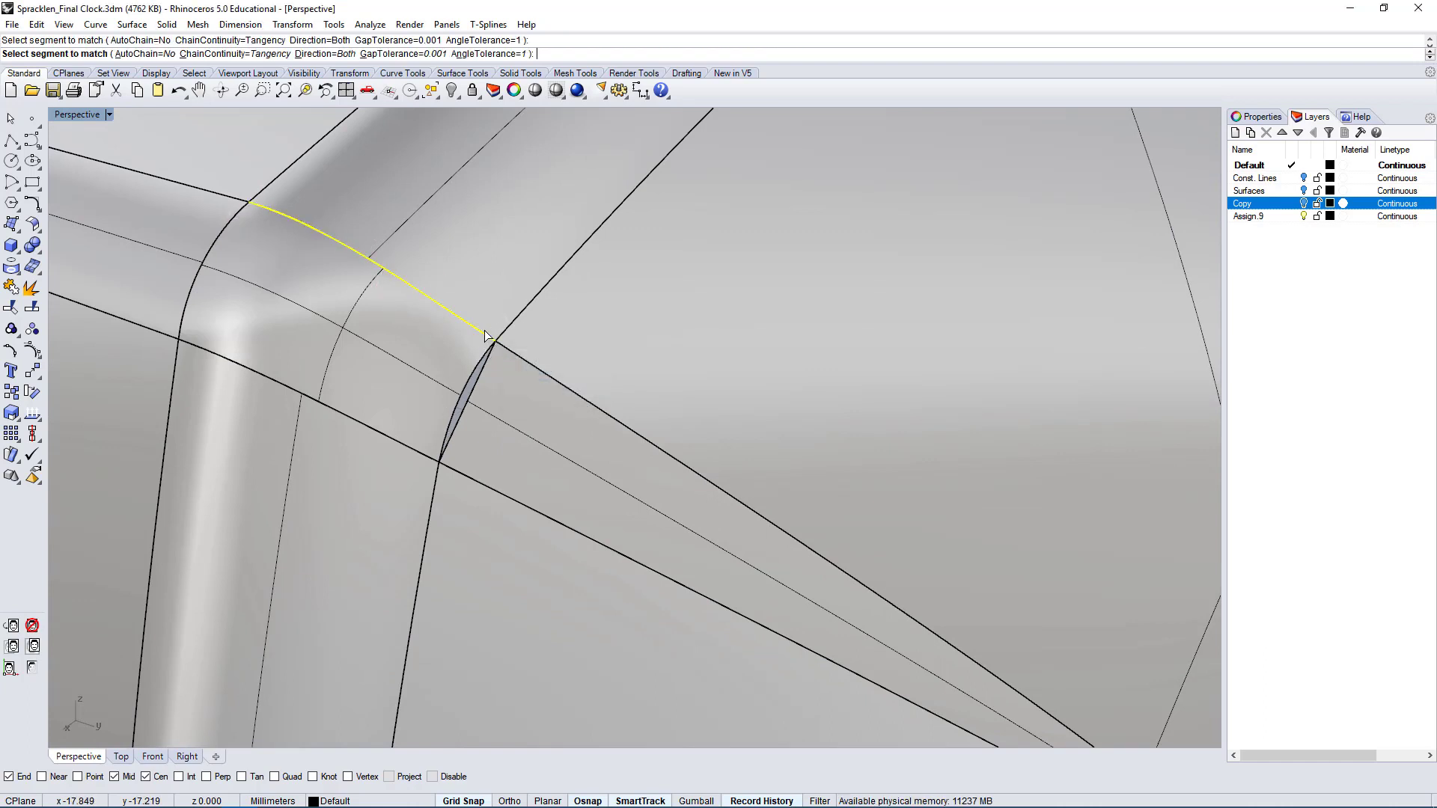
key("Return")
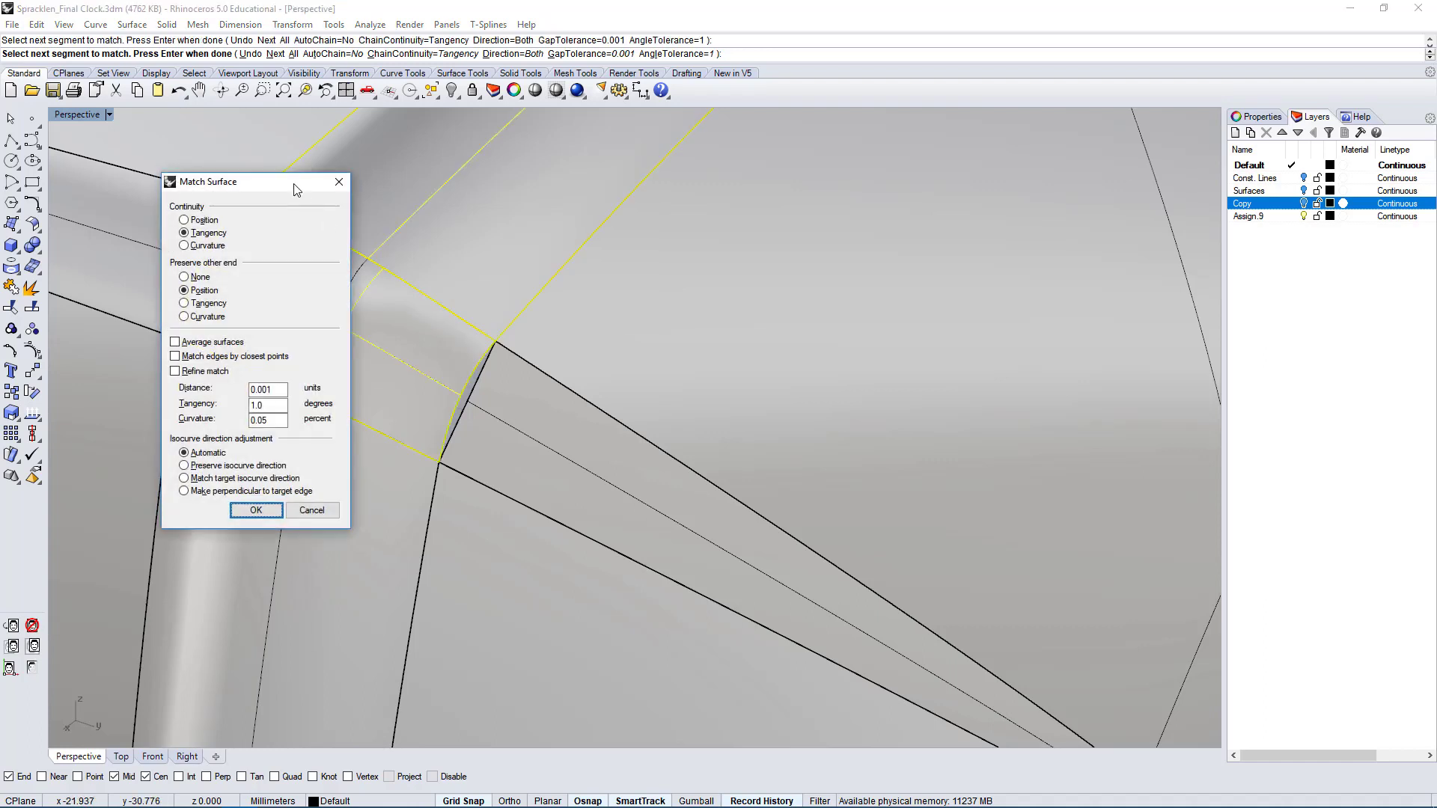
left_click(255, 510)
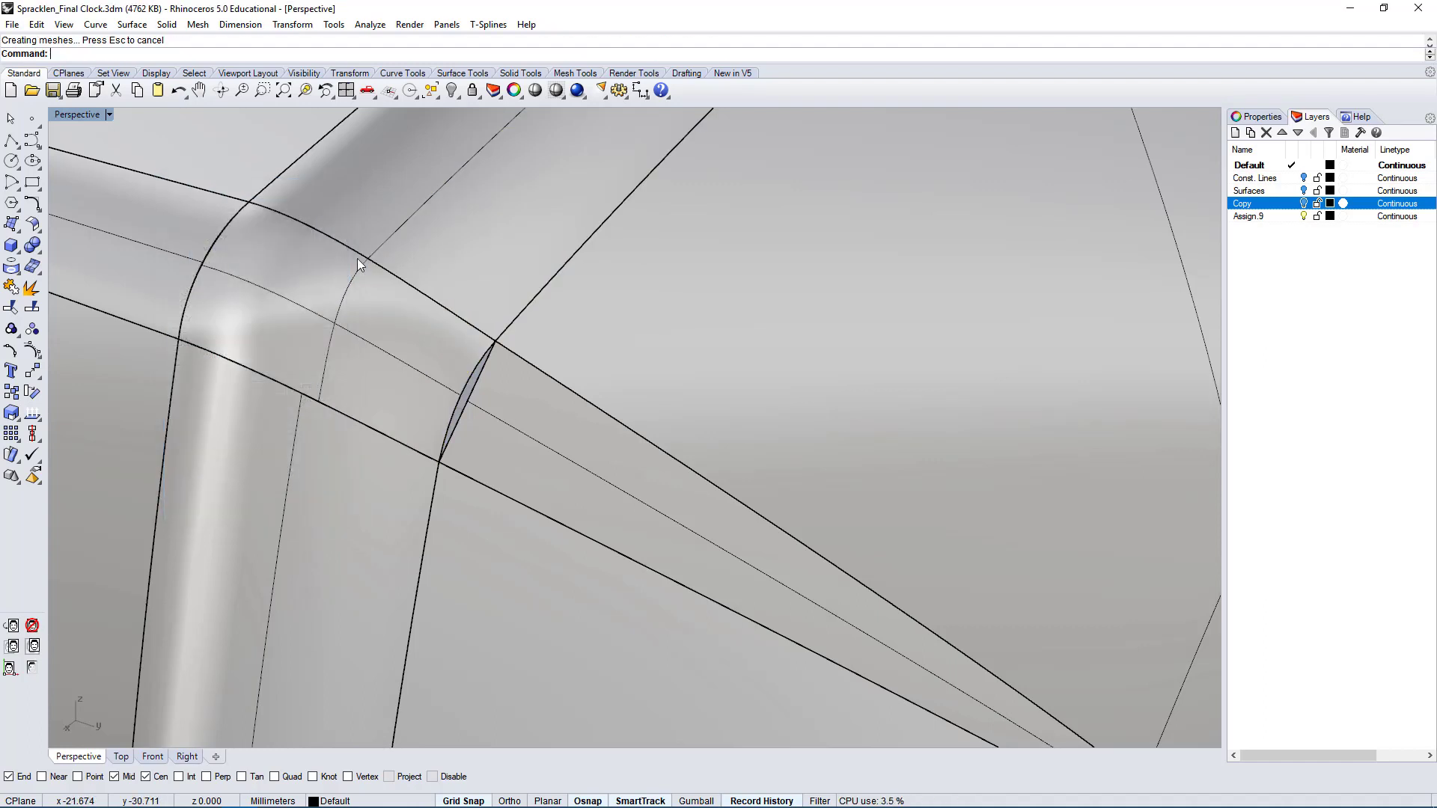
- Match the corner patch's lower edge to the adjoining vertical fillet with MatchSrf, using Tangency continuity
key("Return")
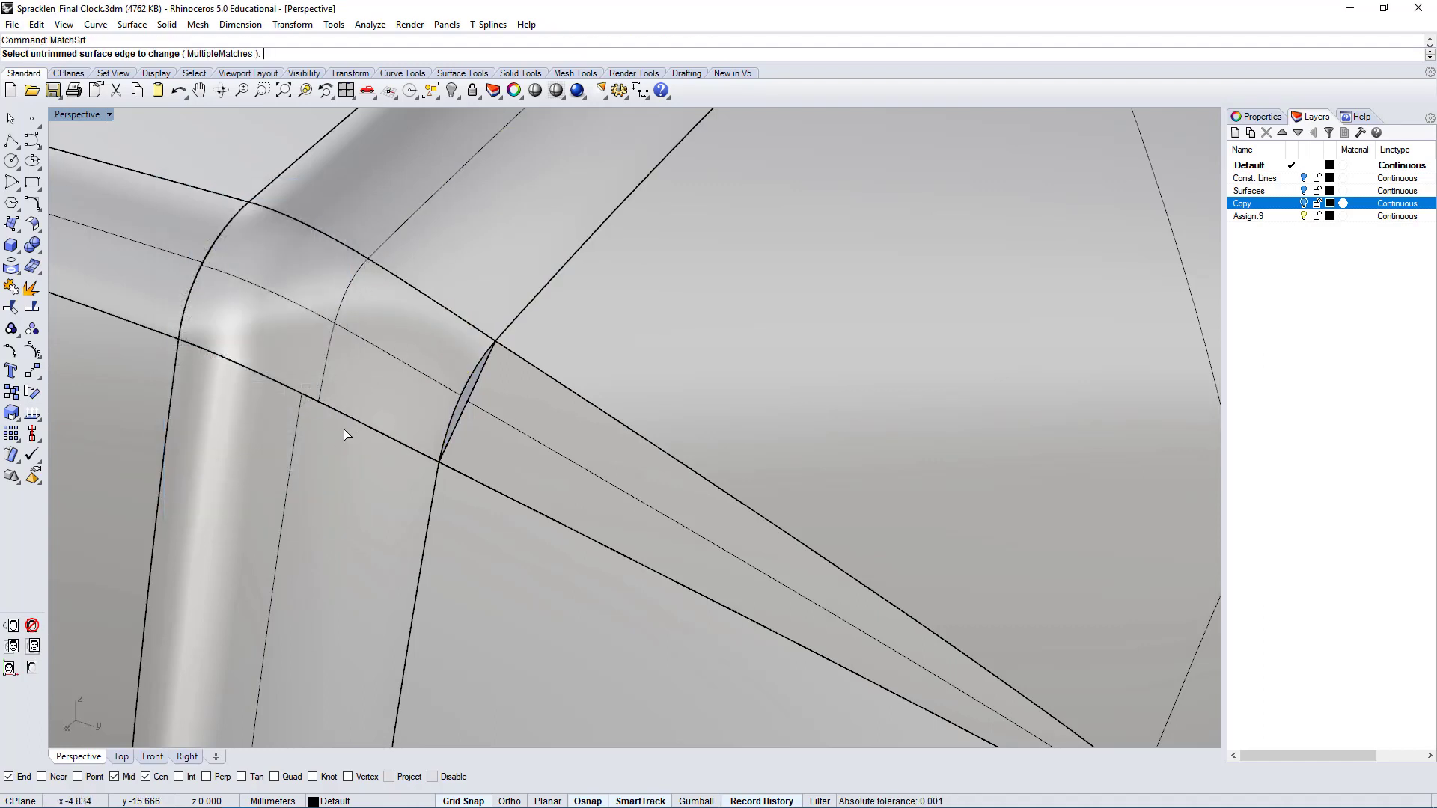
left_click(353, 419)
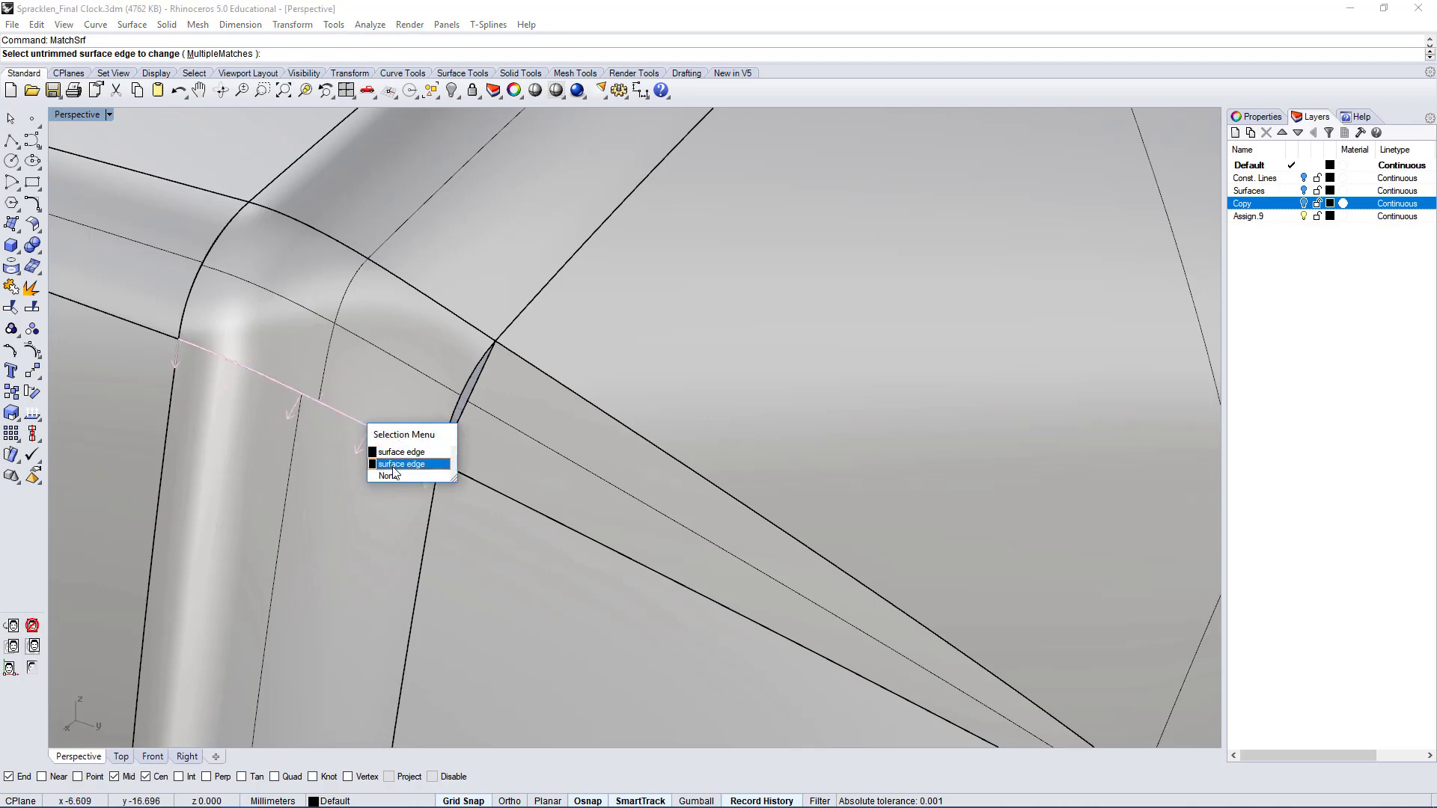
left_click(396, 453)
left_click(329, 407)
key("Return")
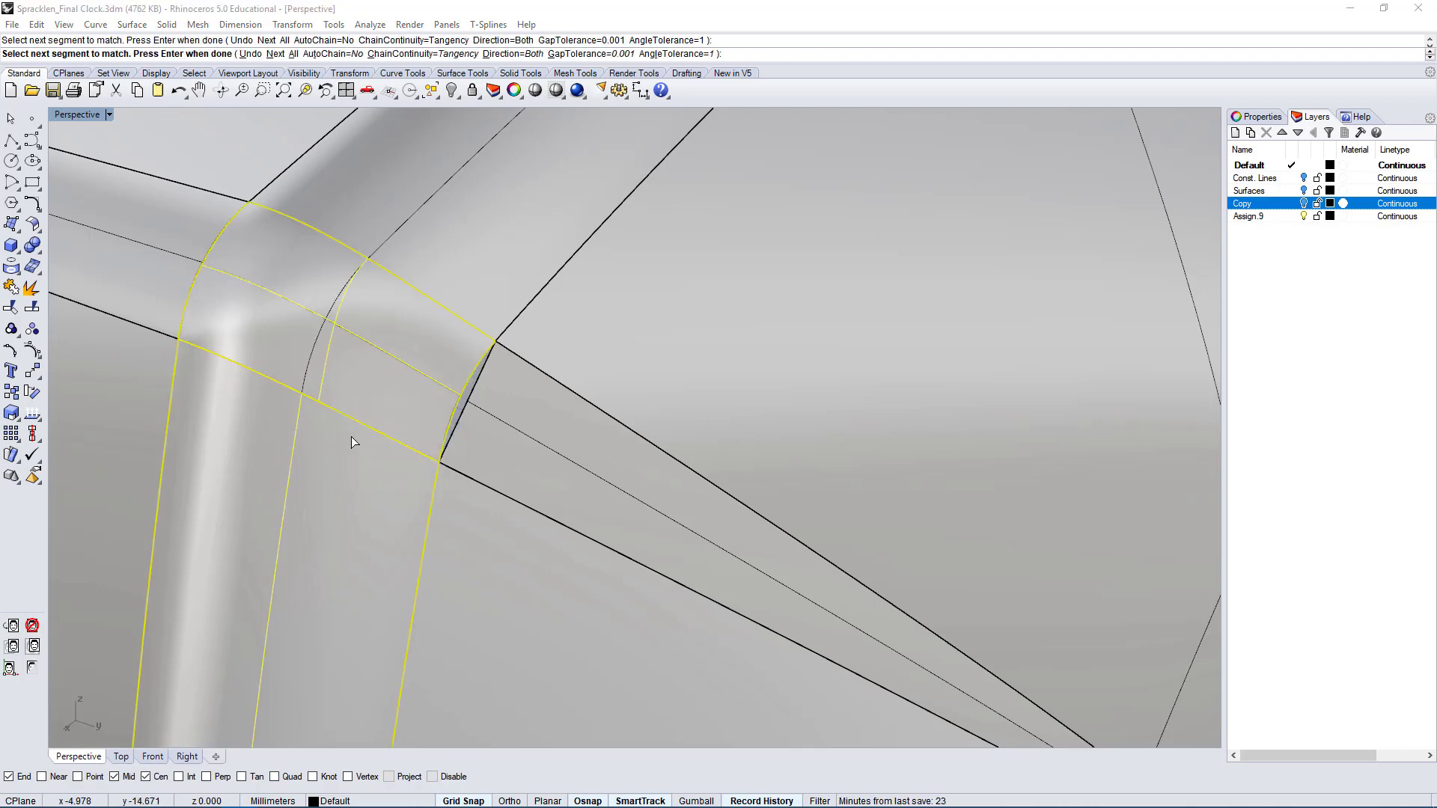
left_click(255, 510)
right_click_drag(295, 558, 465, 519)
right_click(466, 519)
scroll(613, 491, "down", 5)
scroll(493, 442, "up", 4)
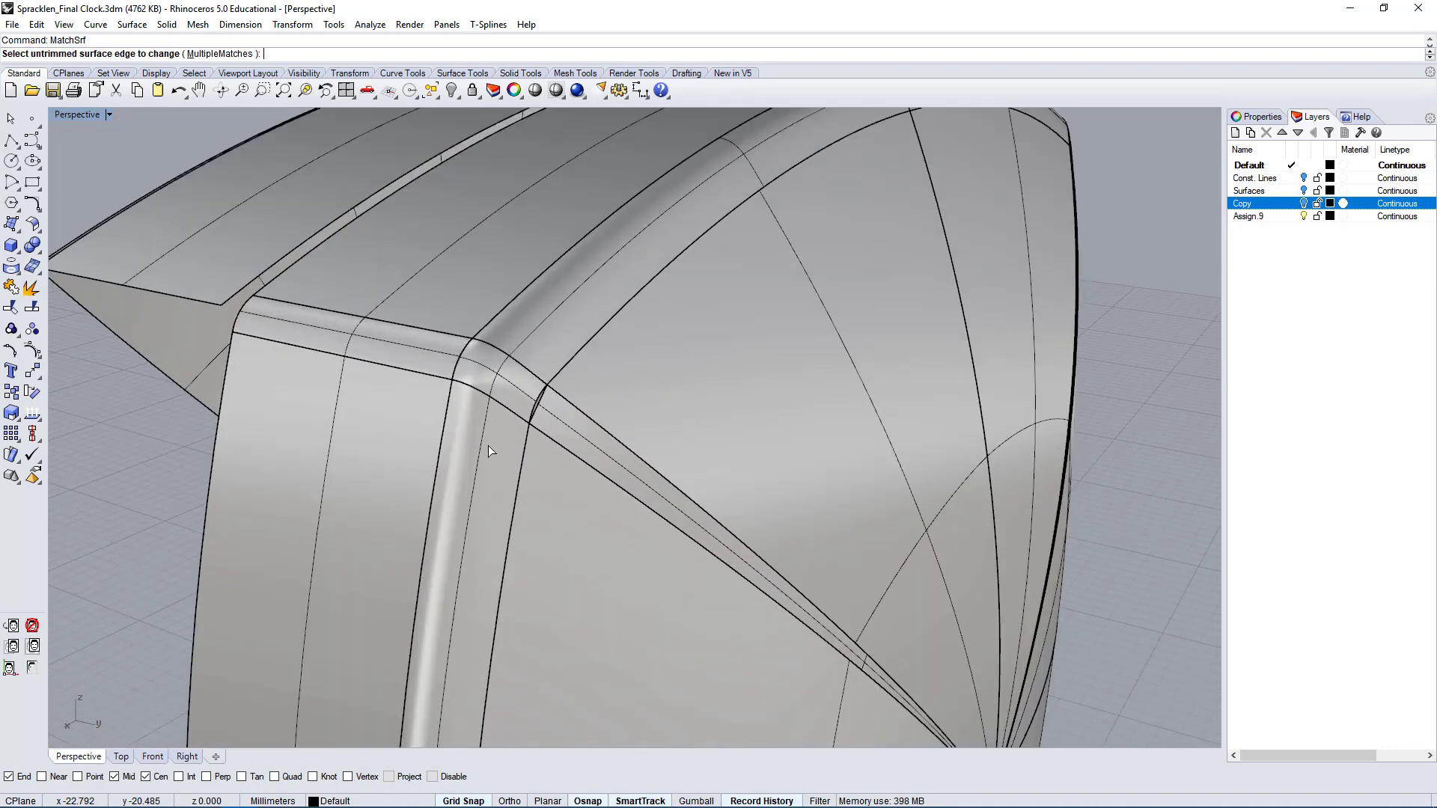
key("Escape")
- Show the control points of the corner patch and its two matched fillets and examine their alignment from several angles
left_click(491, 466)
left_click(504, 374, "shift")
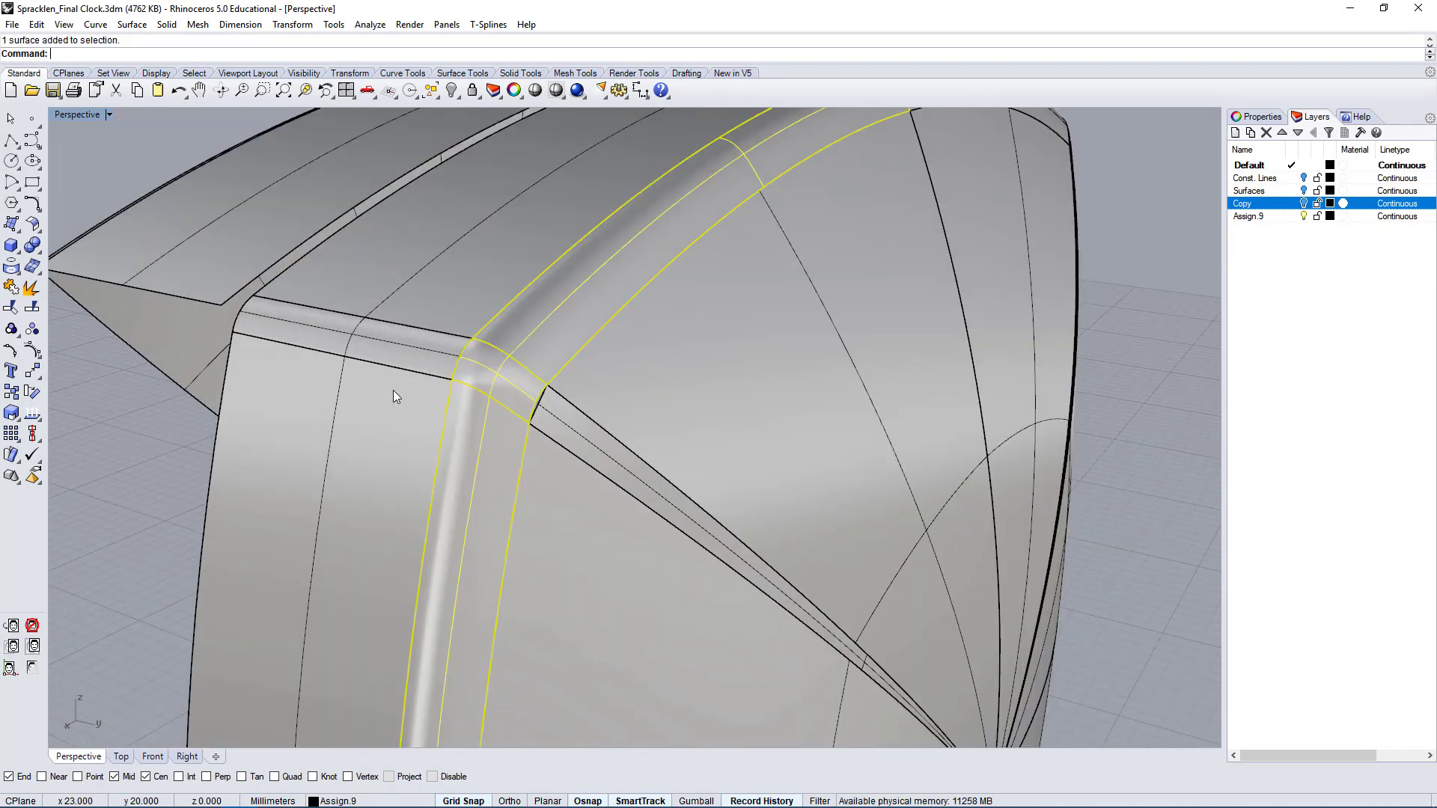
left_click(33, 332)
right_click_drag(655, 533, 345, 230)
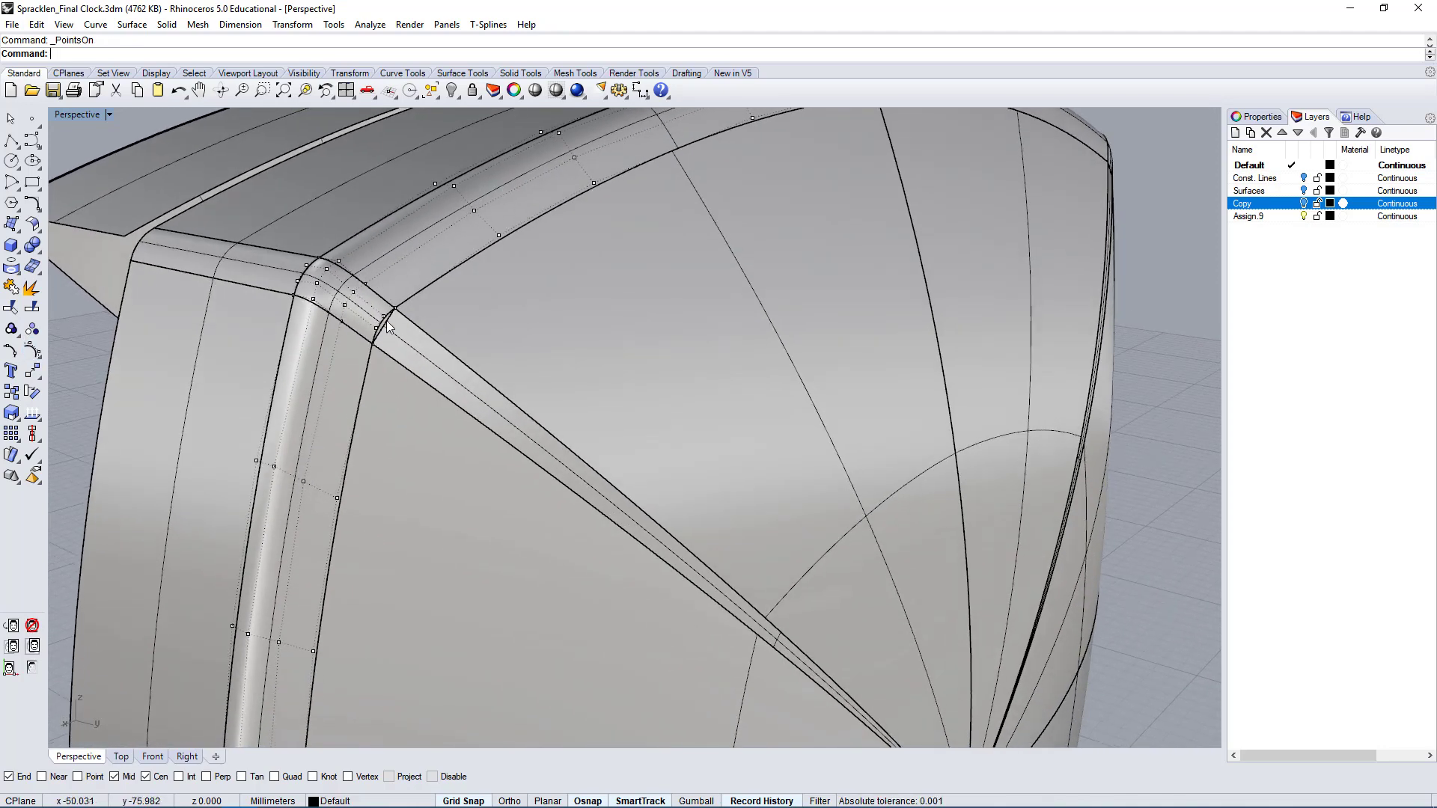
right_click_drag(383, 298, 440, 447)
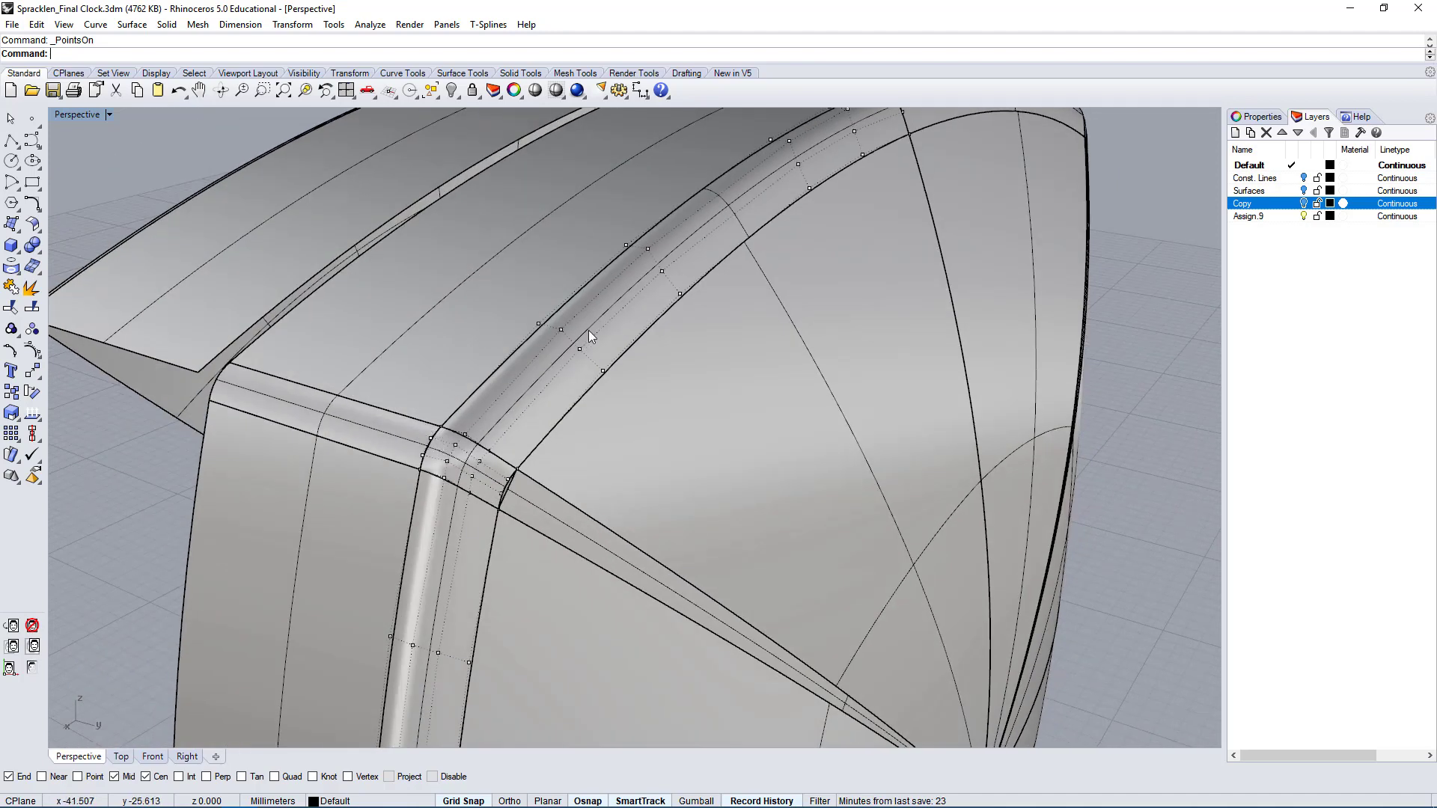
right_click_drag(604, 378, 615, 412)
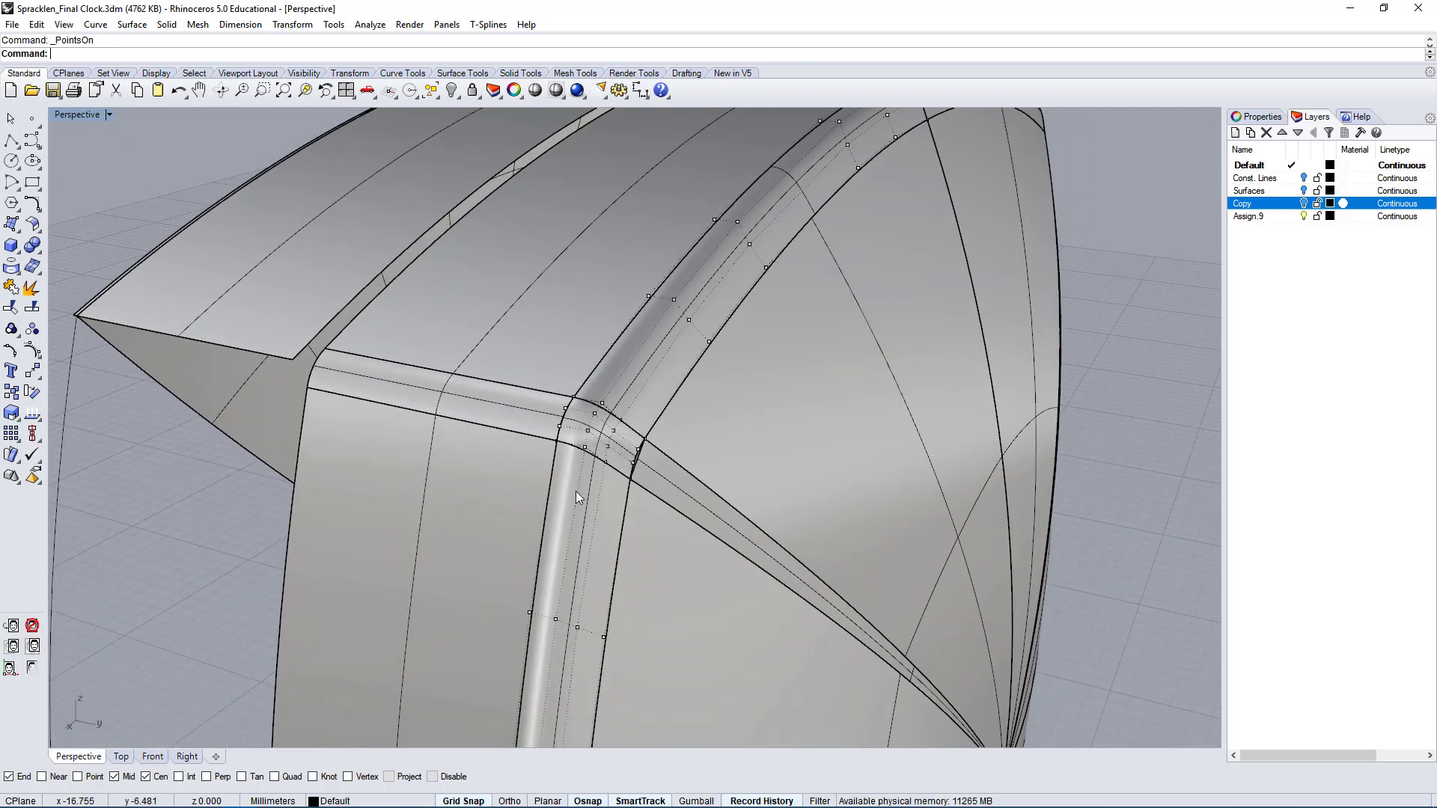
right_click_drag(600, 476, 392, 371)
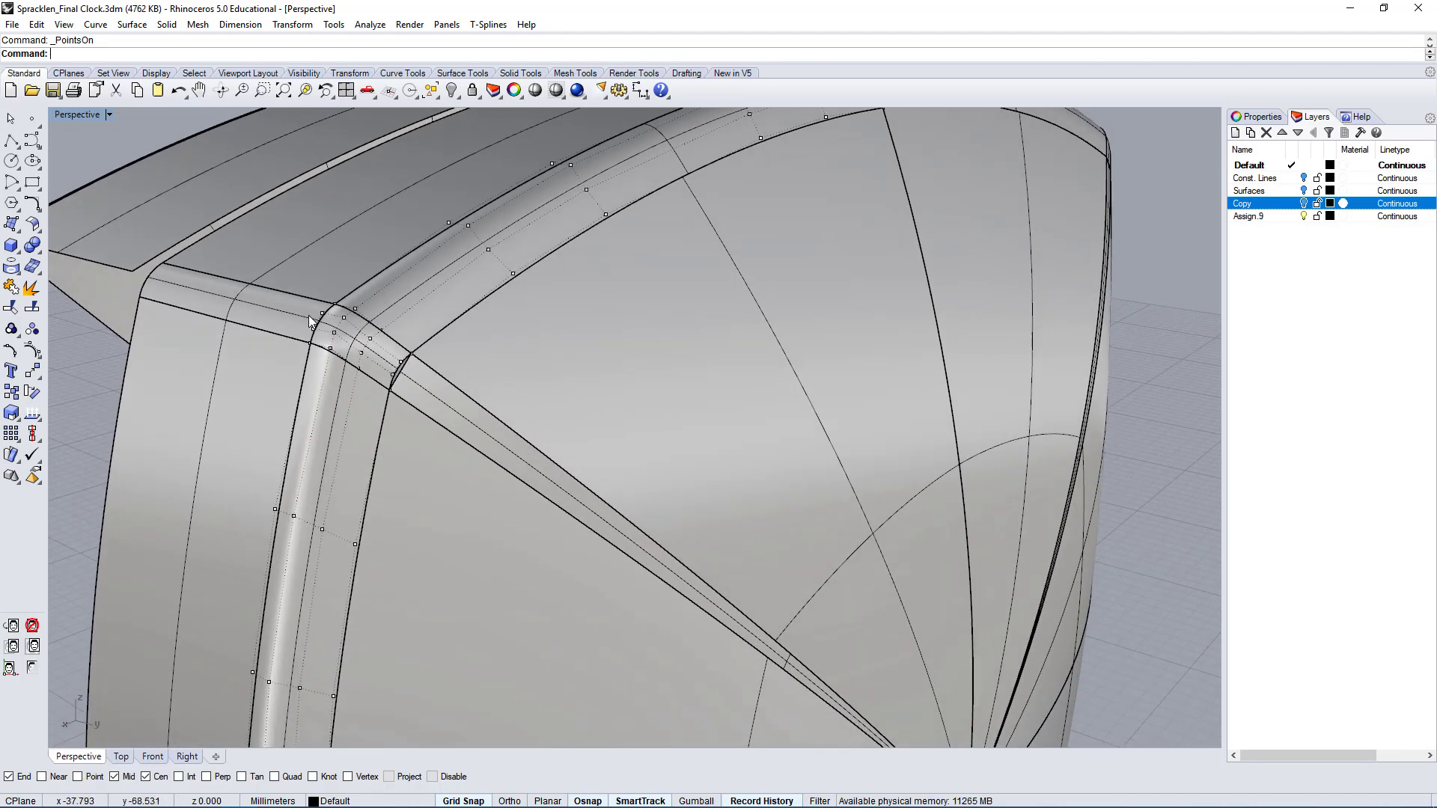
scroll(309, 316, "up", 3)
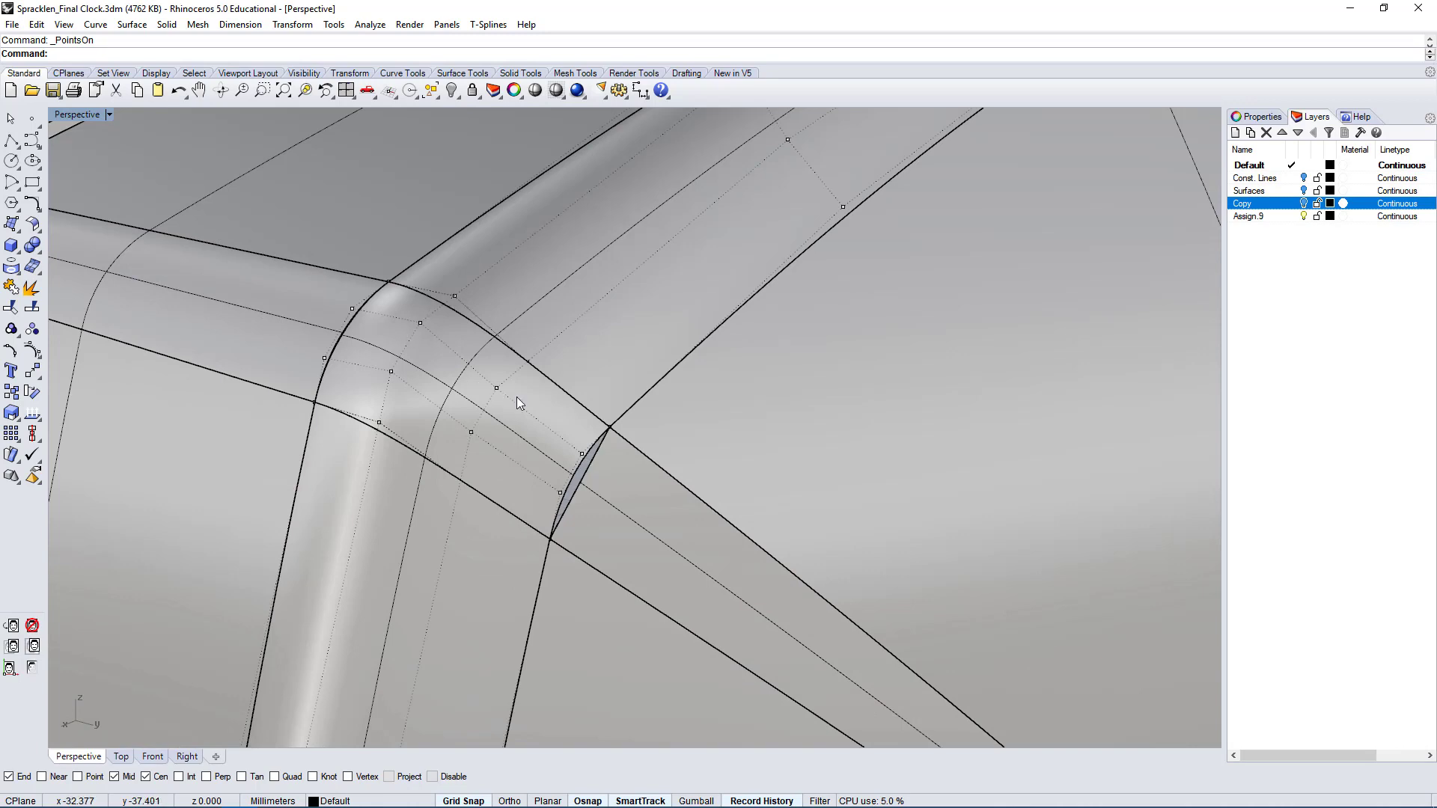
right_click_drag(557, 344, 522, 336)
scroll(522, 337, "down", 8)
key("Escape")
- Inspect the control points of the short fillet strip between the rear body's top and side surfaces, and delete the strip
scroll(510, 357, "up", 5)
left_click(398, 316)
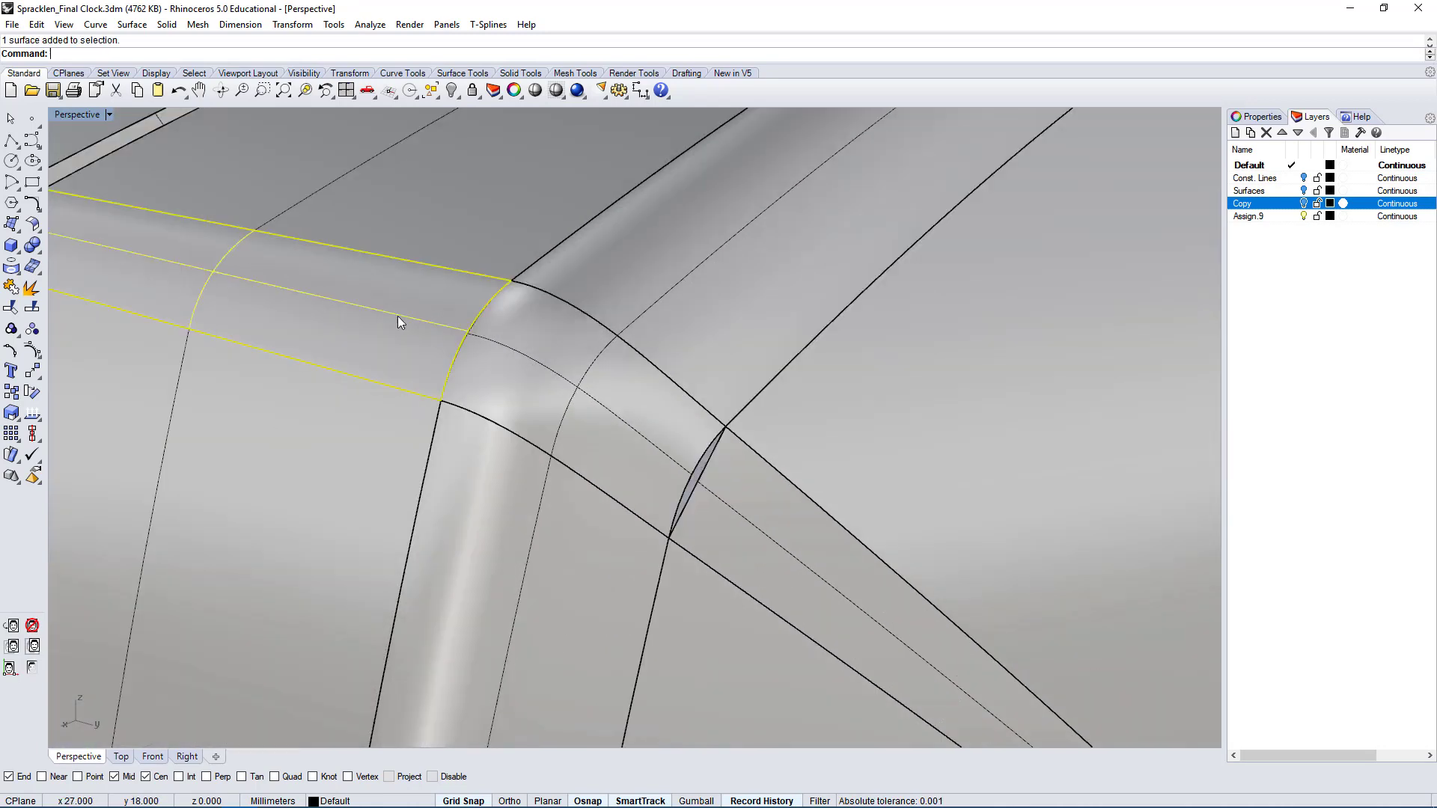
left_click(33, 349)
scroll(524, 329, "down", 5)
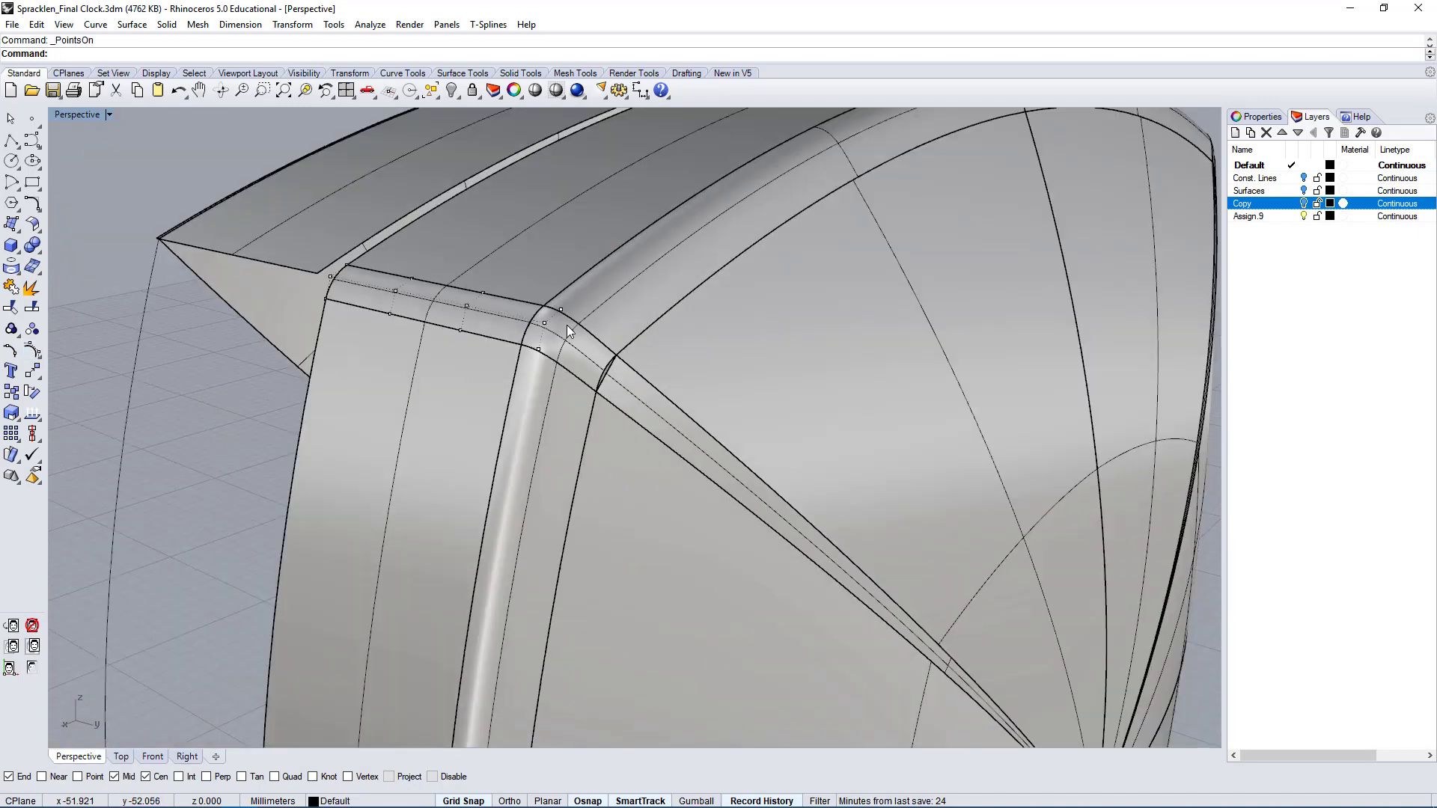
right_click_drag(524, 329, 725, 380)
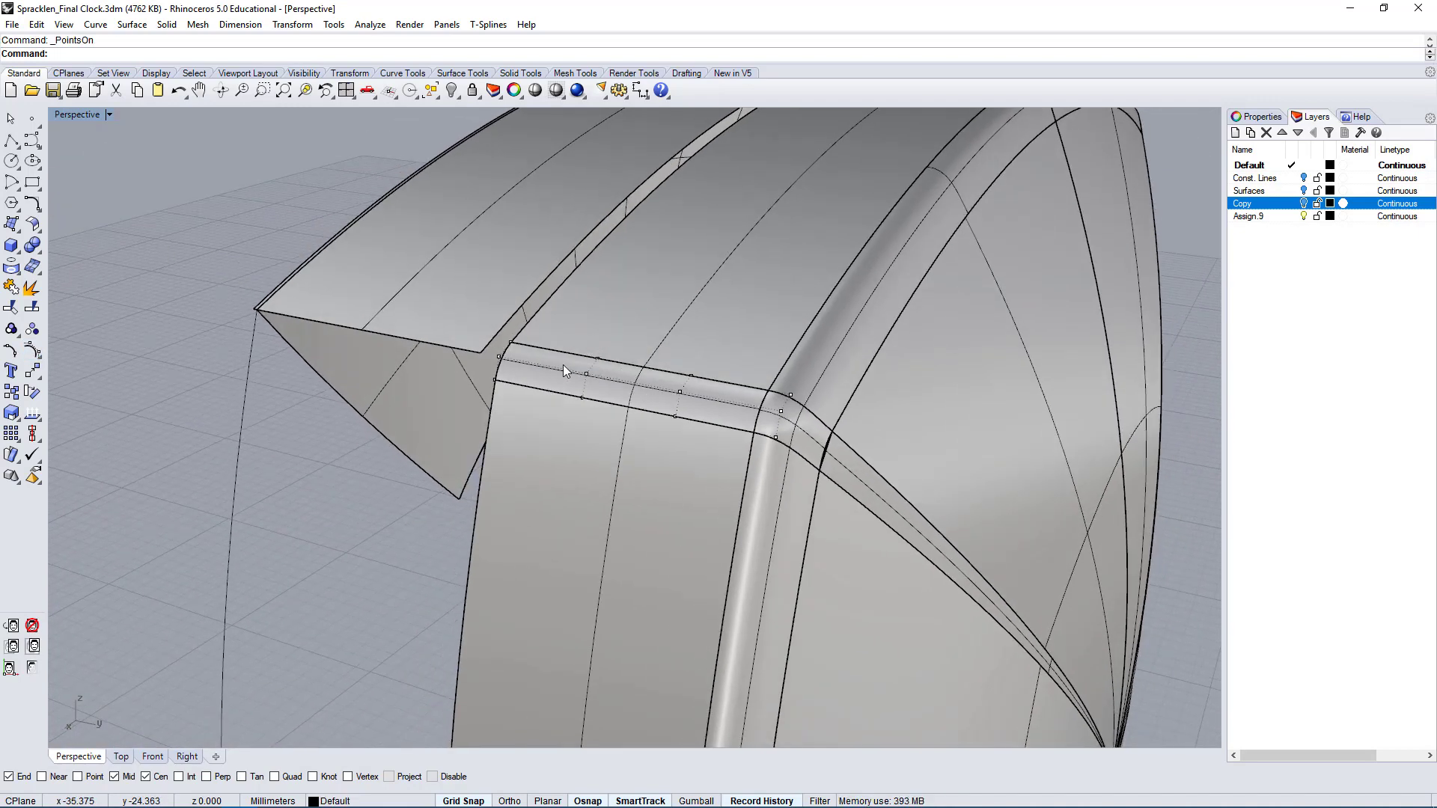
left_click(707, 410)
right_click_drag(707, 410, 674, 416)
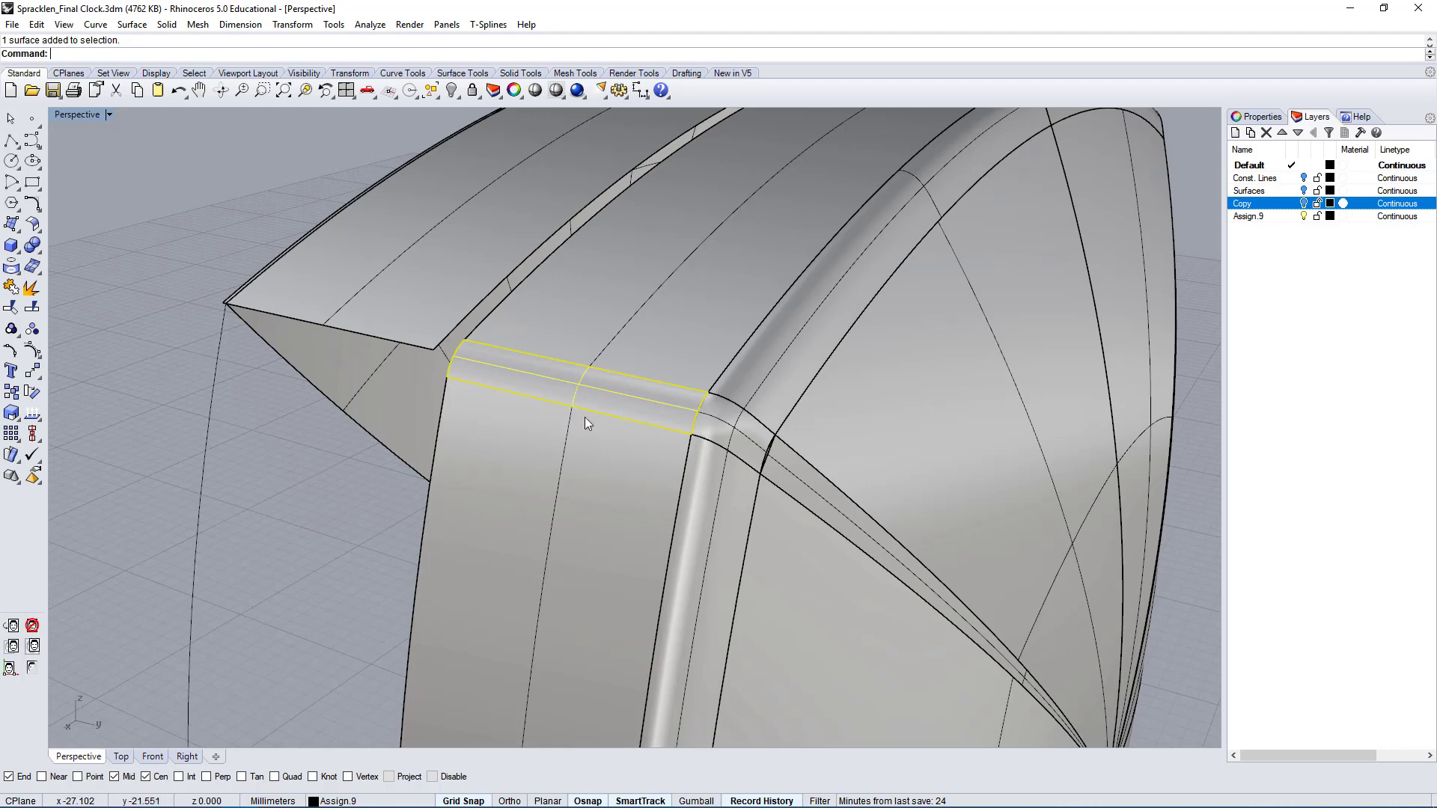
key("Delete")
- Match the diagonal strip's outer end edge to the adjoining corner patch with MatchSrf, using Tangency and preserving Position at the other end
right_click_drag(717, 444, 670, 455)
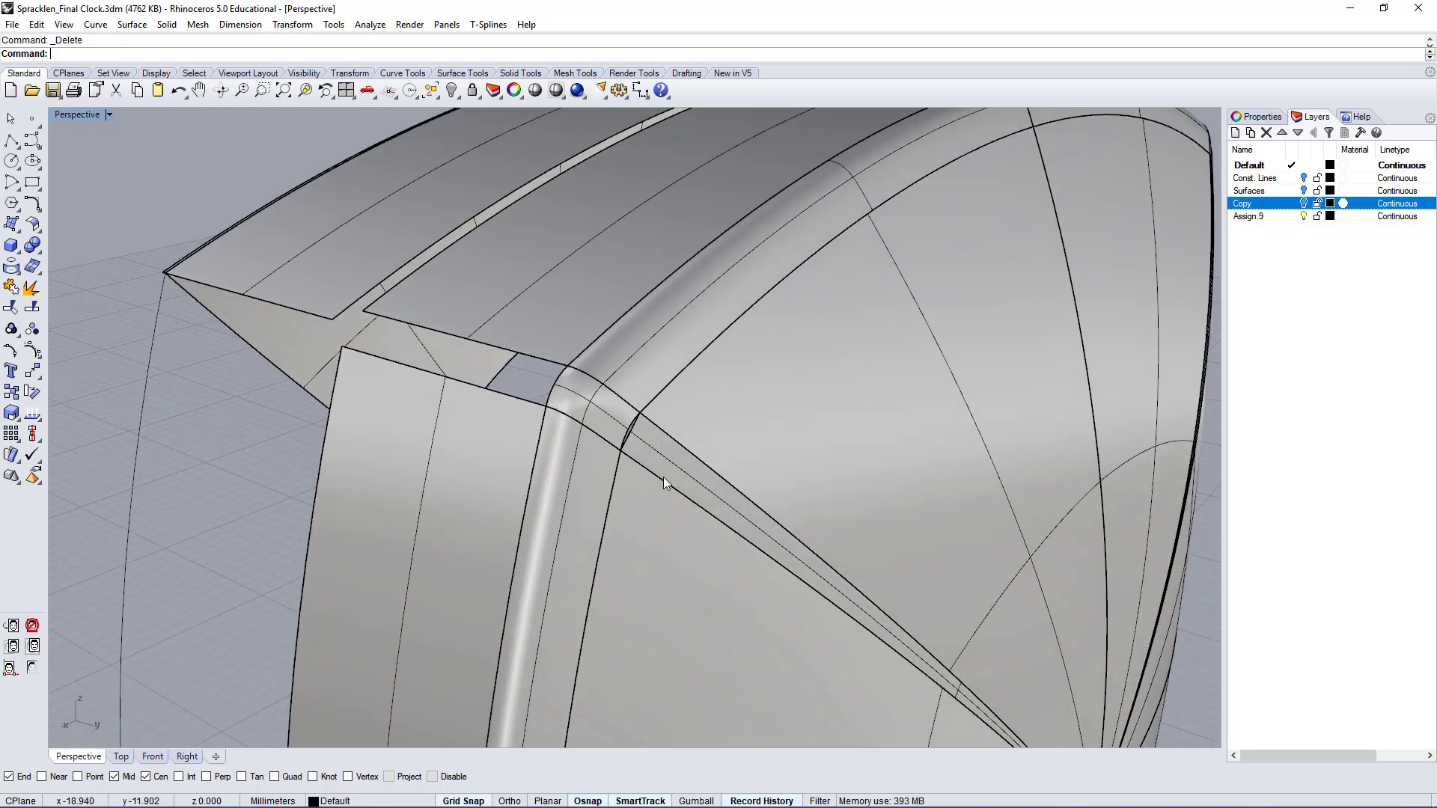
left_click(663, 481)
left_click(707, 516)
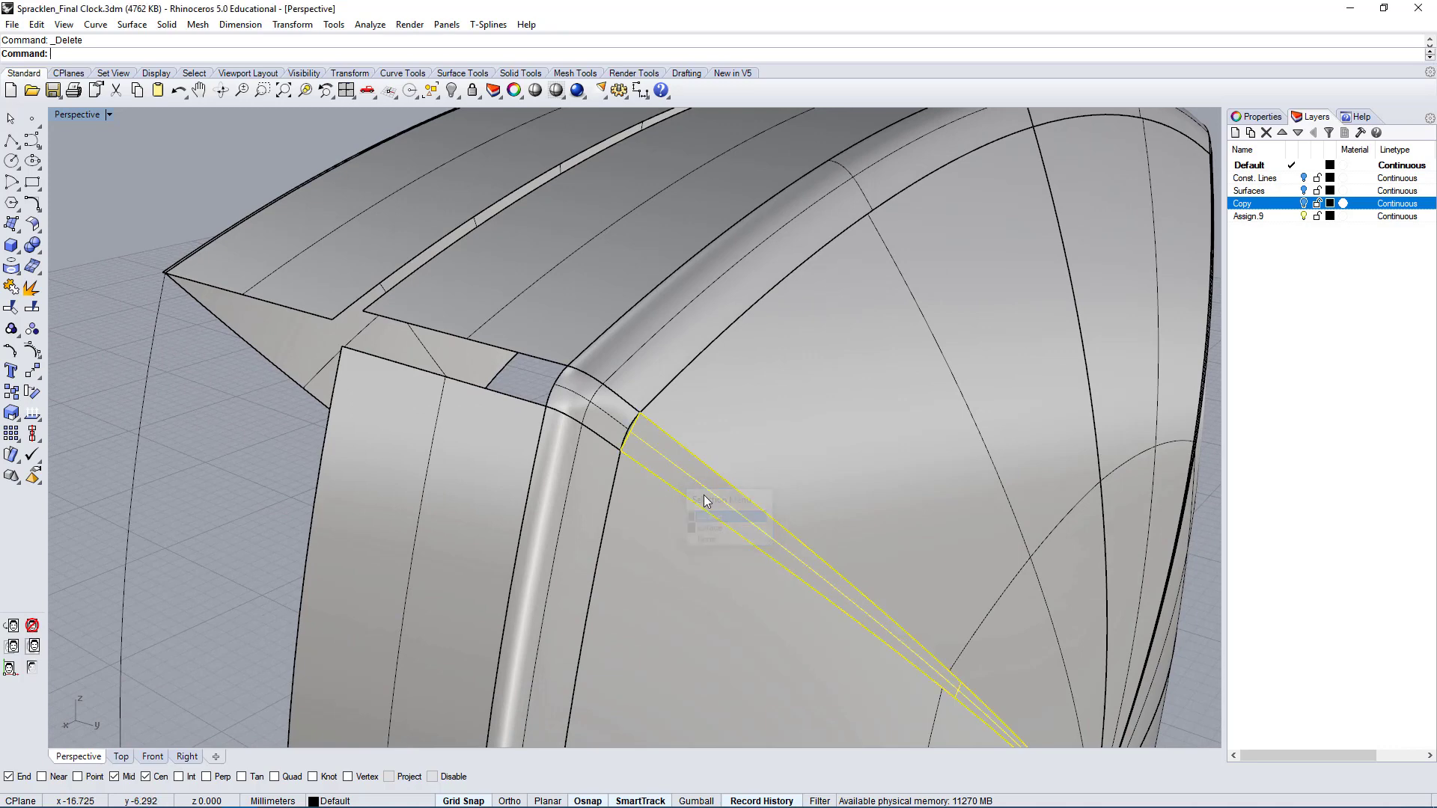
scroll(663, 476, "up", 3)
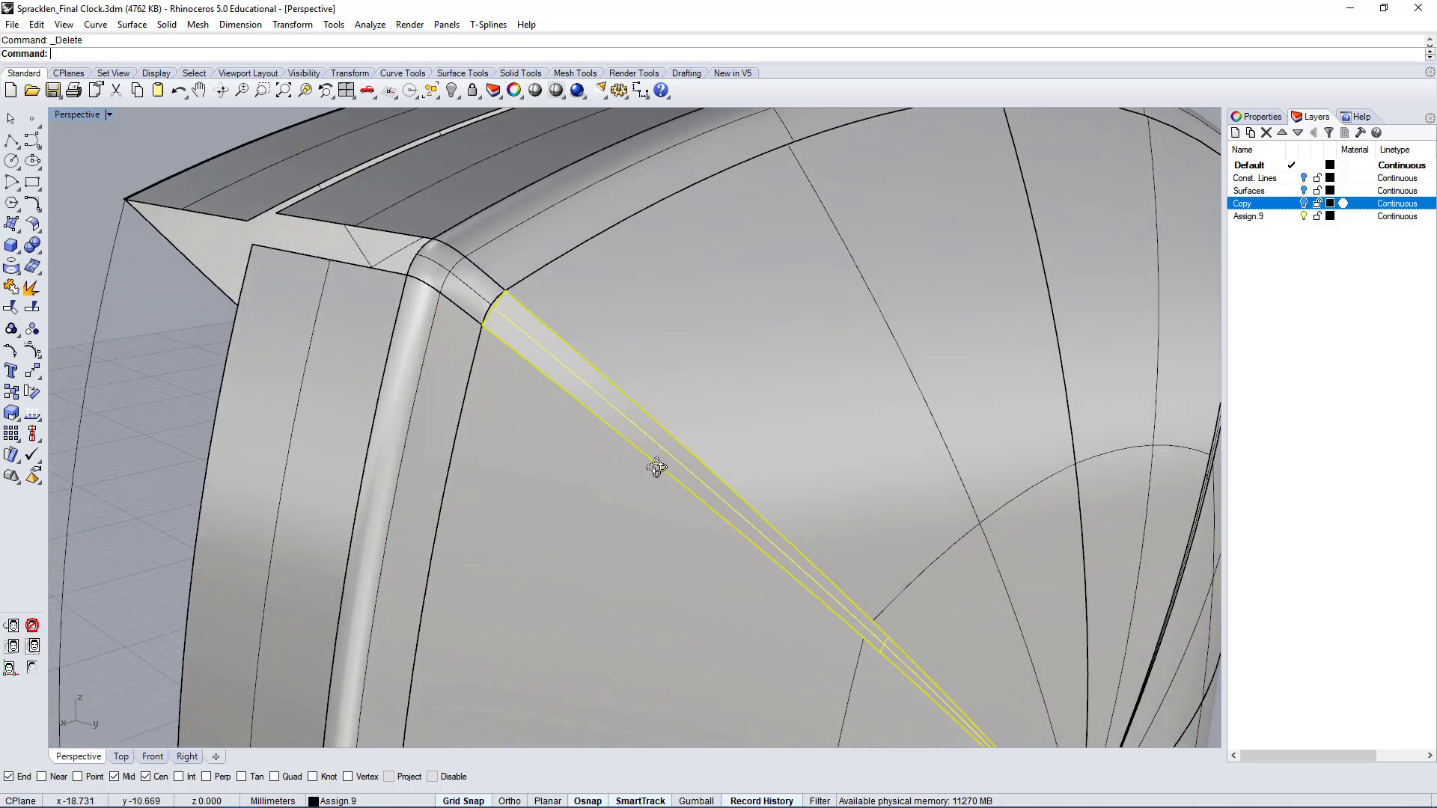
key("Escape")
type("MatchSrf")
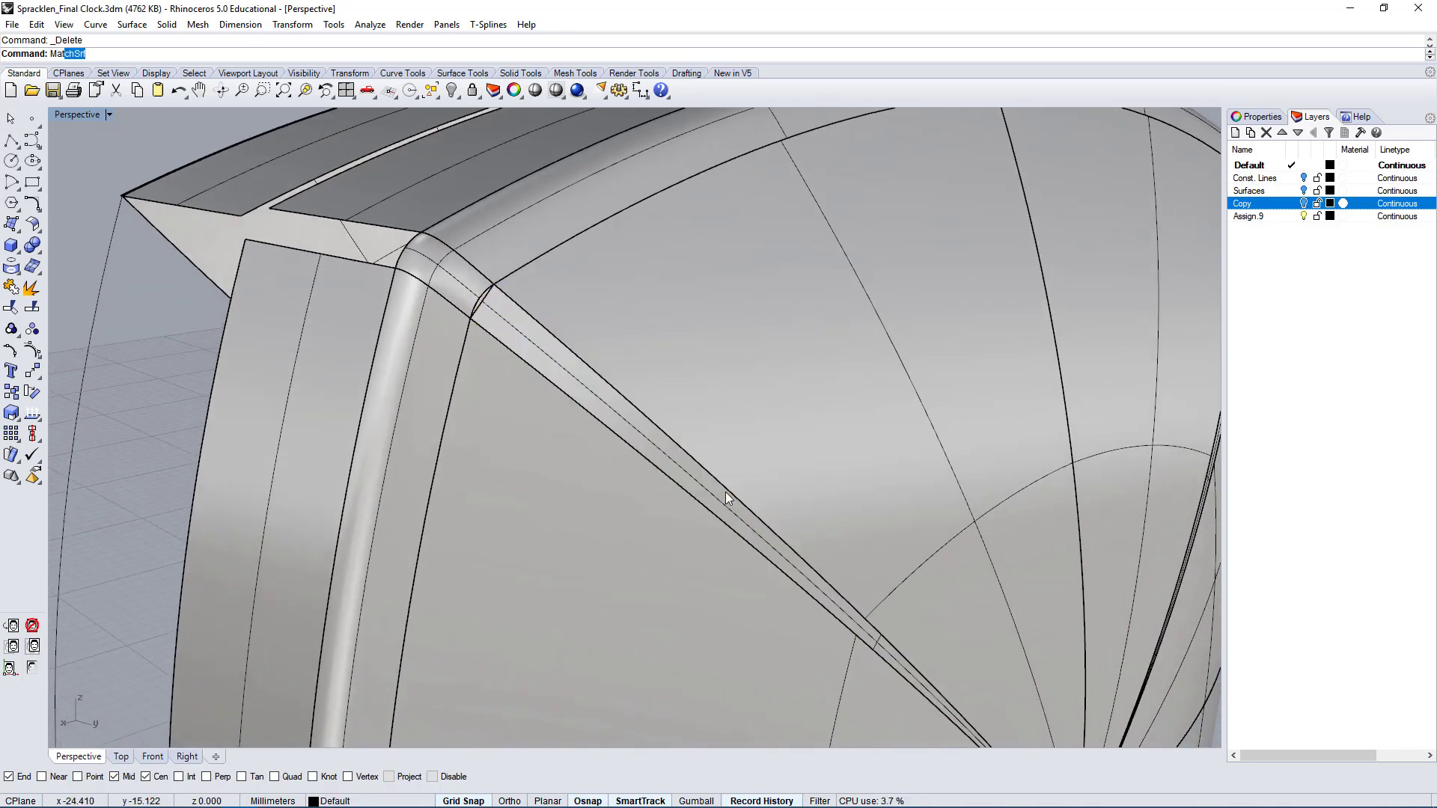
key("Return")
scroll(711, 461, "up", 3)
left_click(231, 148)
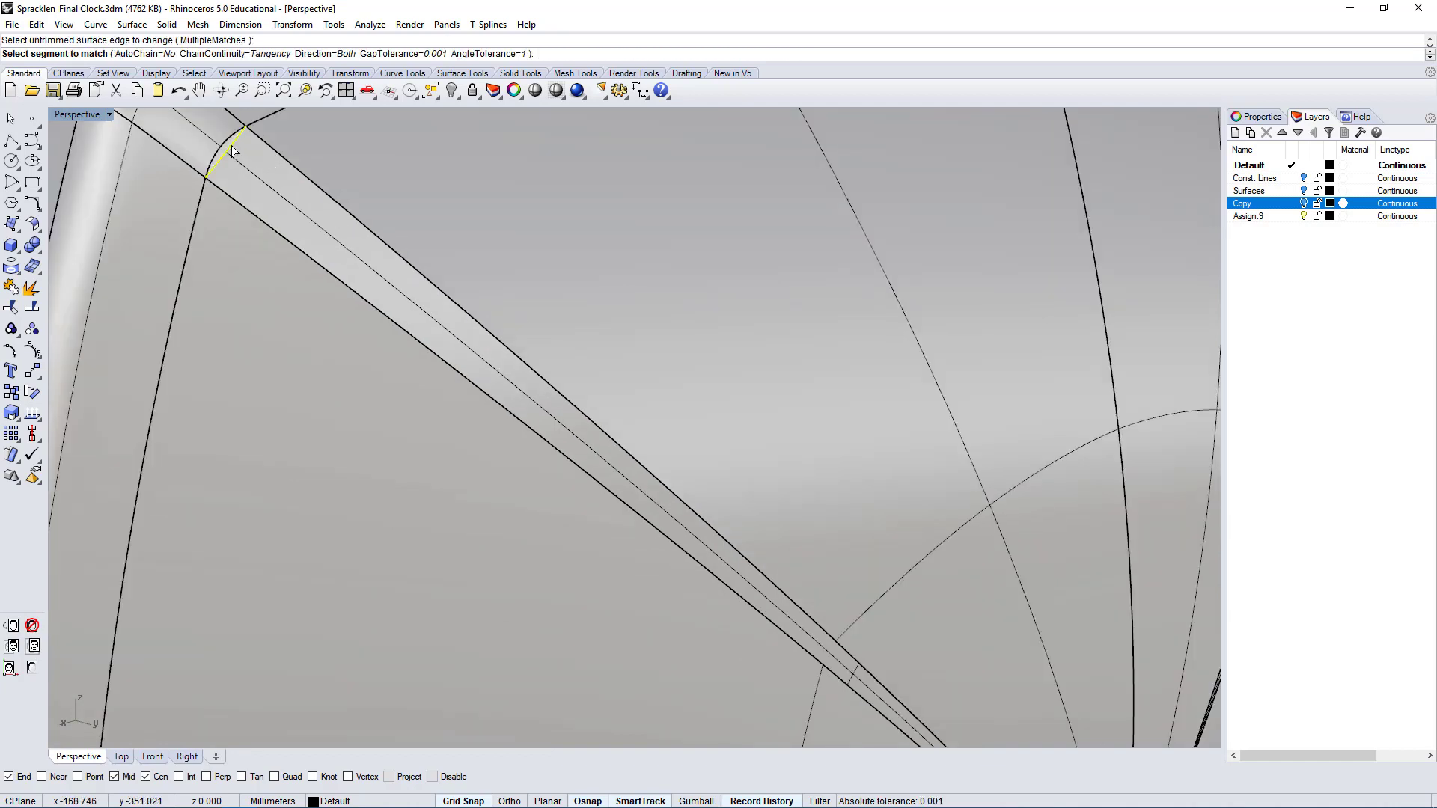
left_click(252, 141)
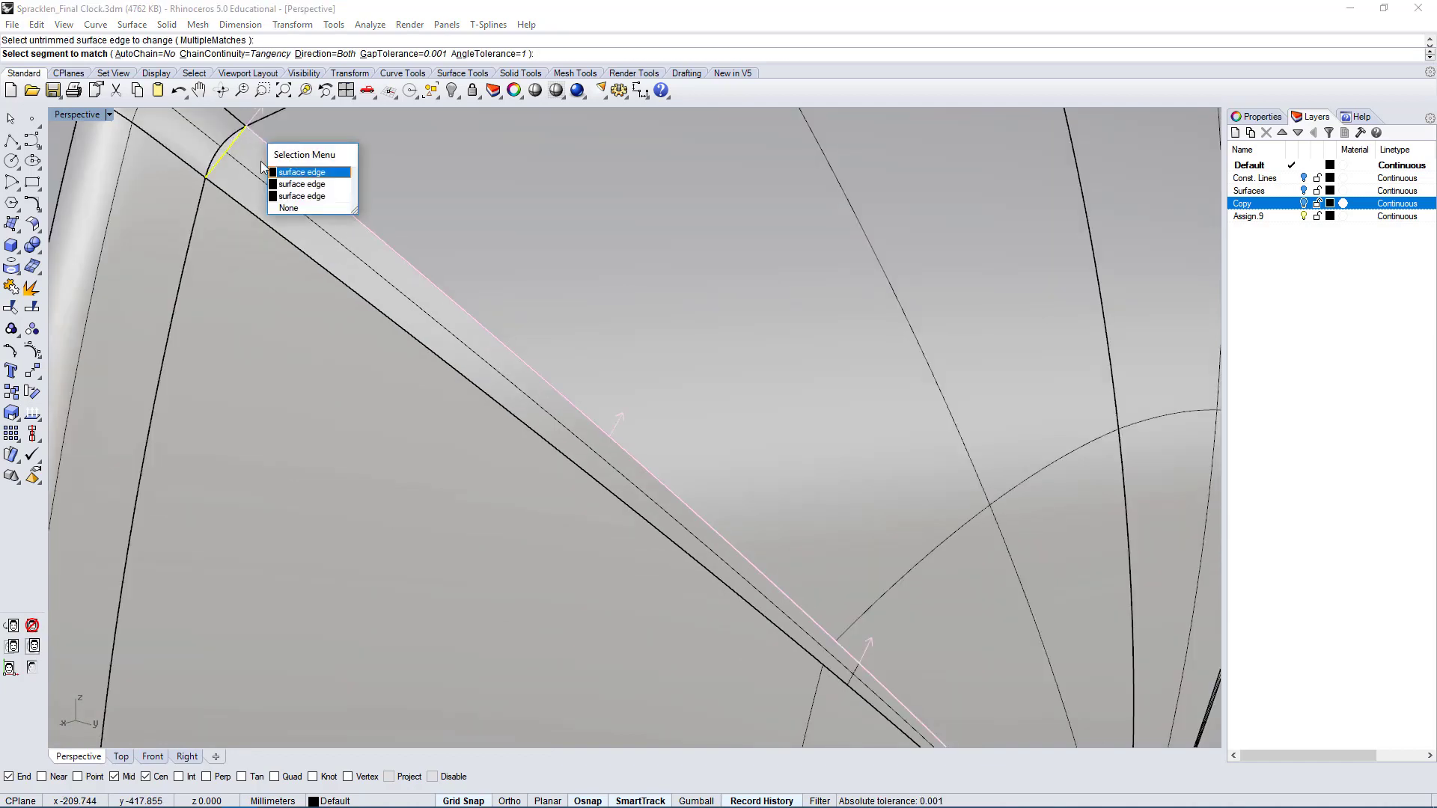
left_click(293, 199)
key("Return")
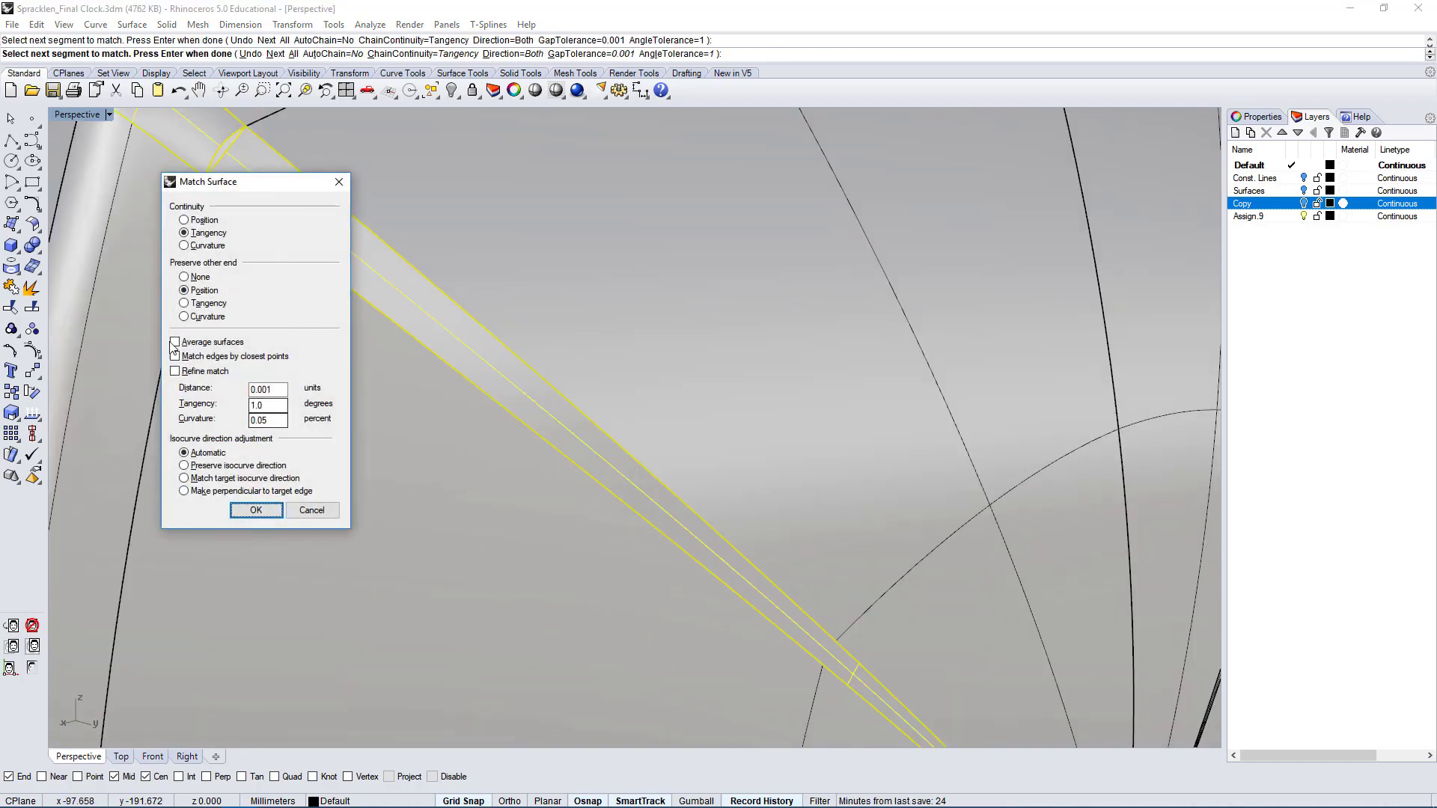
left_click(255, 510)
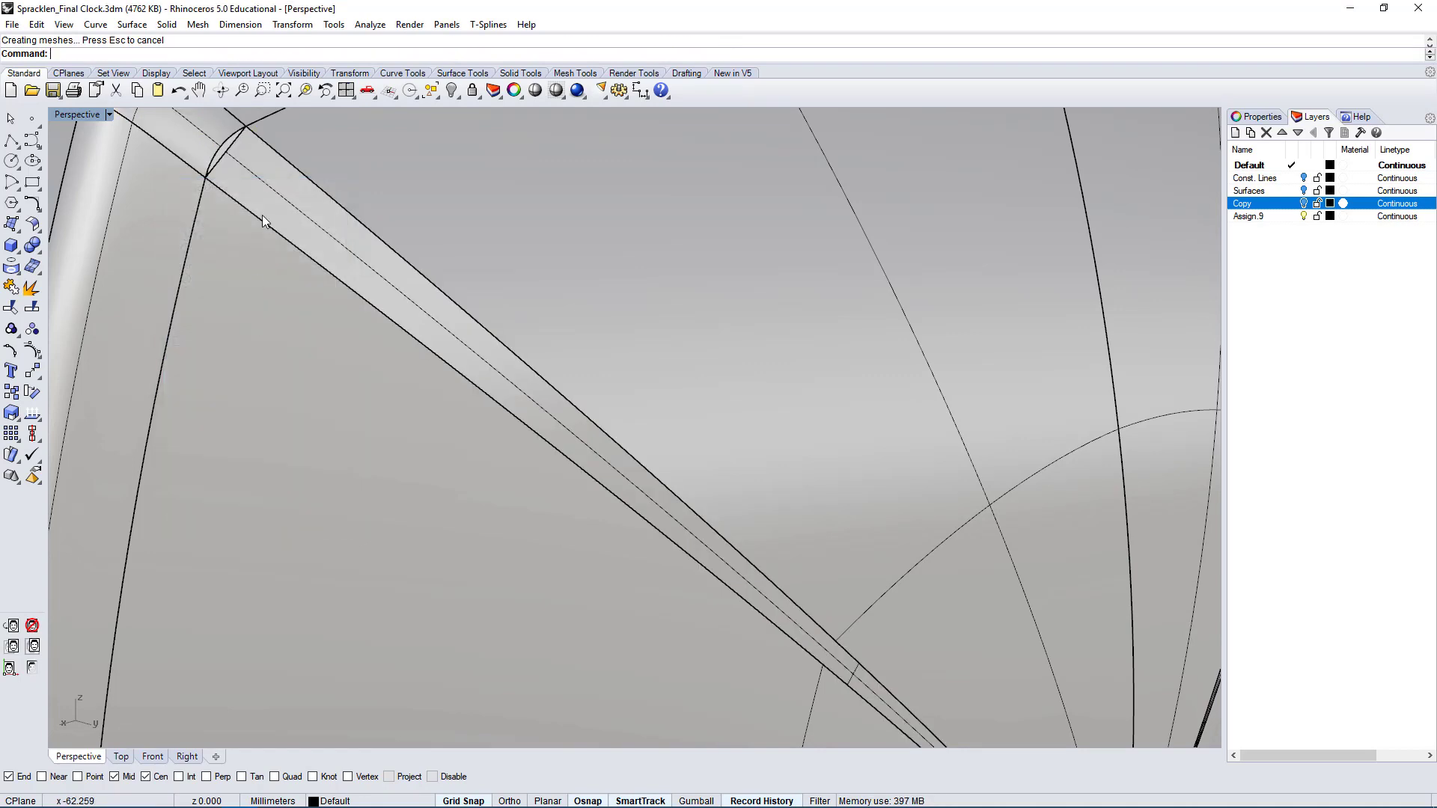
- Select the long diagonal strip running from the corner patch toward the centre of the rear body's back face
scroll(270, 201, "down", 5)
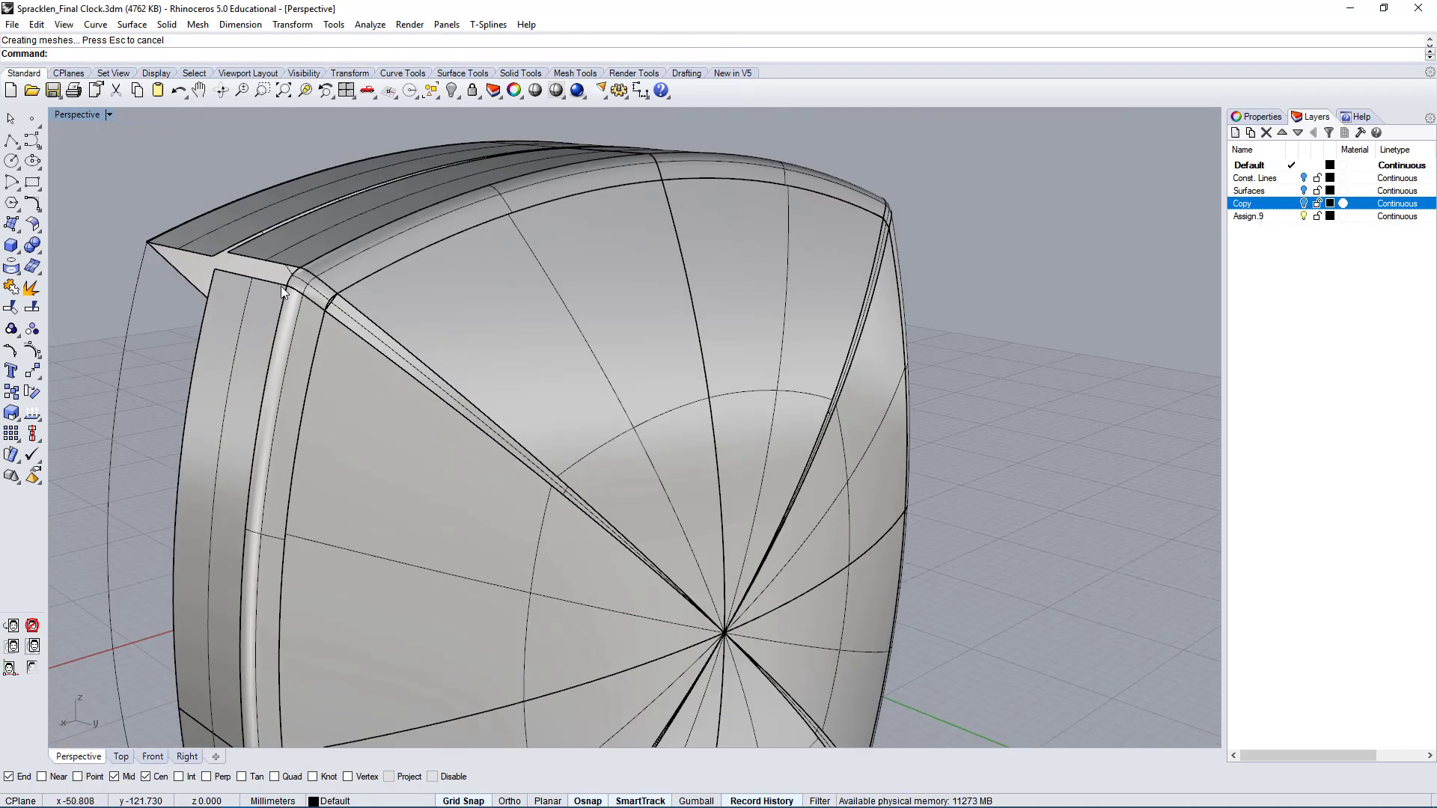
scroll(281, 286, "up", 3)
left_click(400, 347)
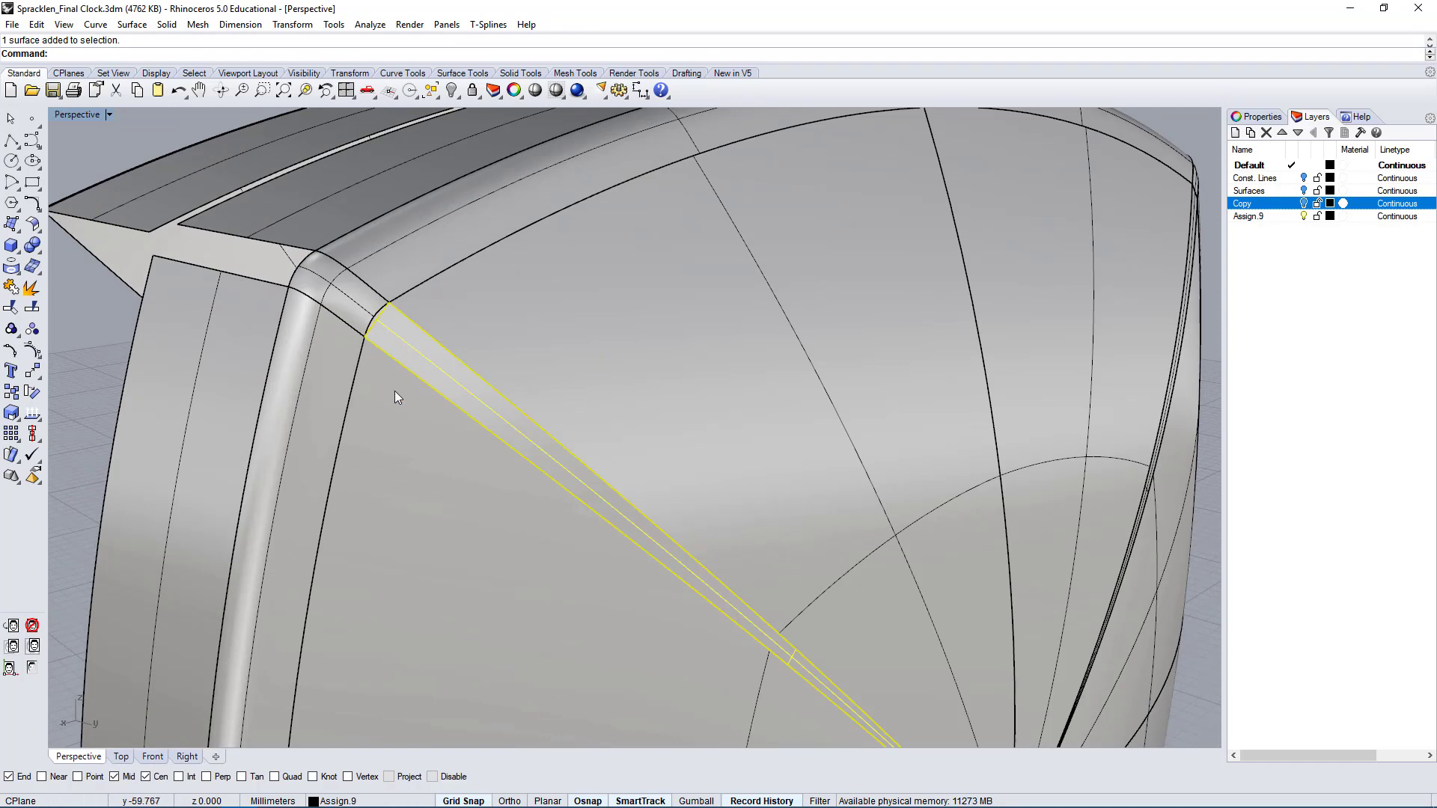
- Show and examine the control points of the narrow diagonal strip running from the rounded corner to the face centre
scroll(361, 334, "up", 2)
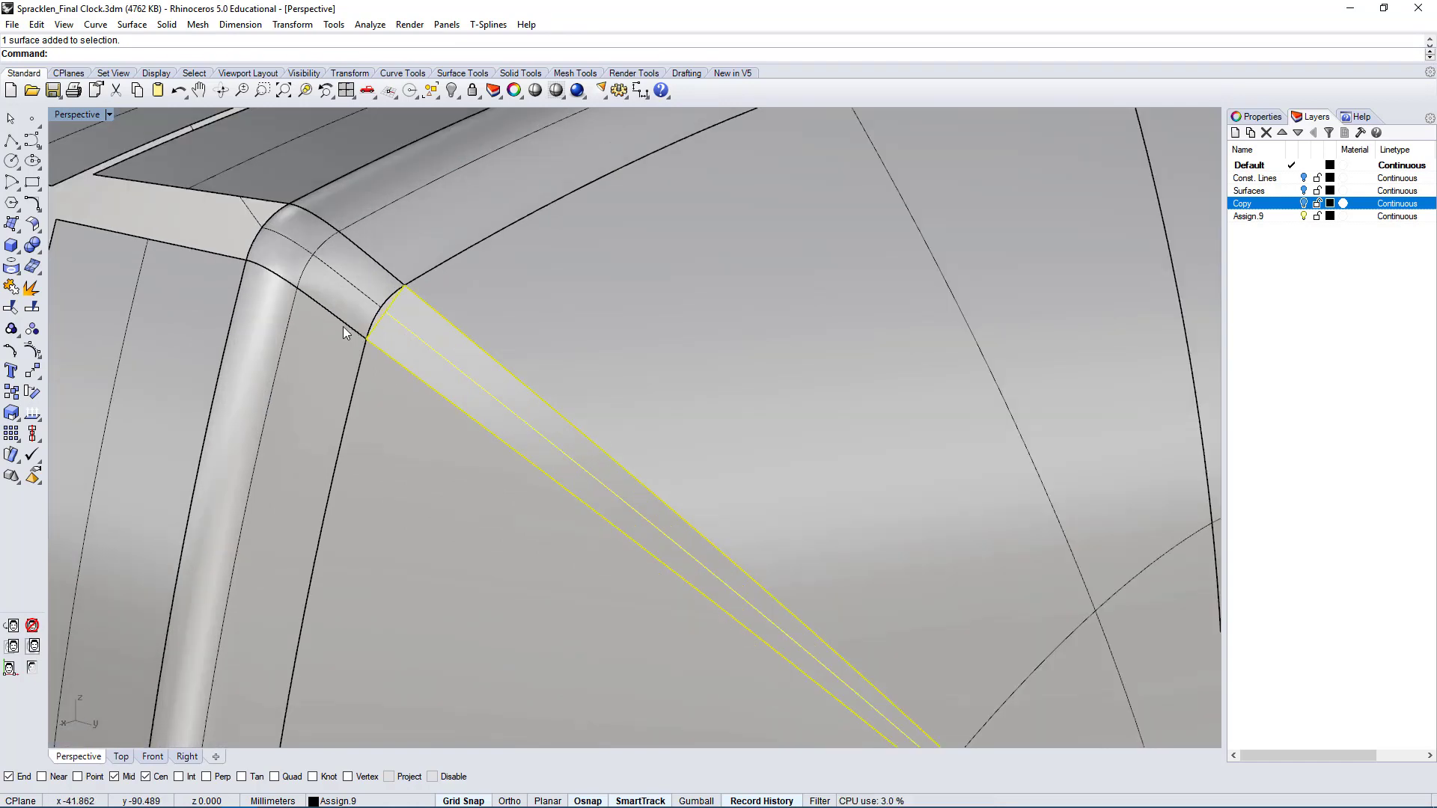
left_click(32, 350)
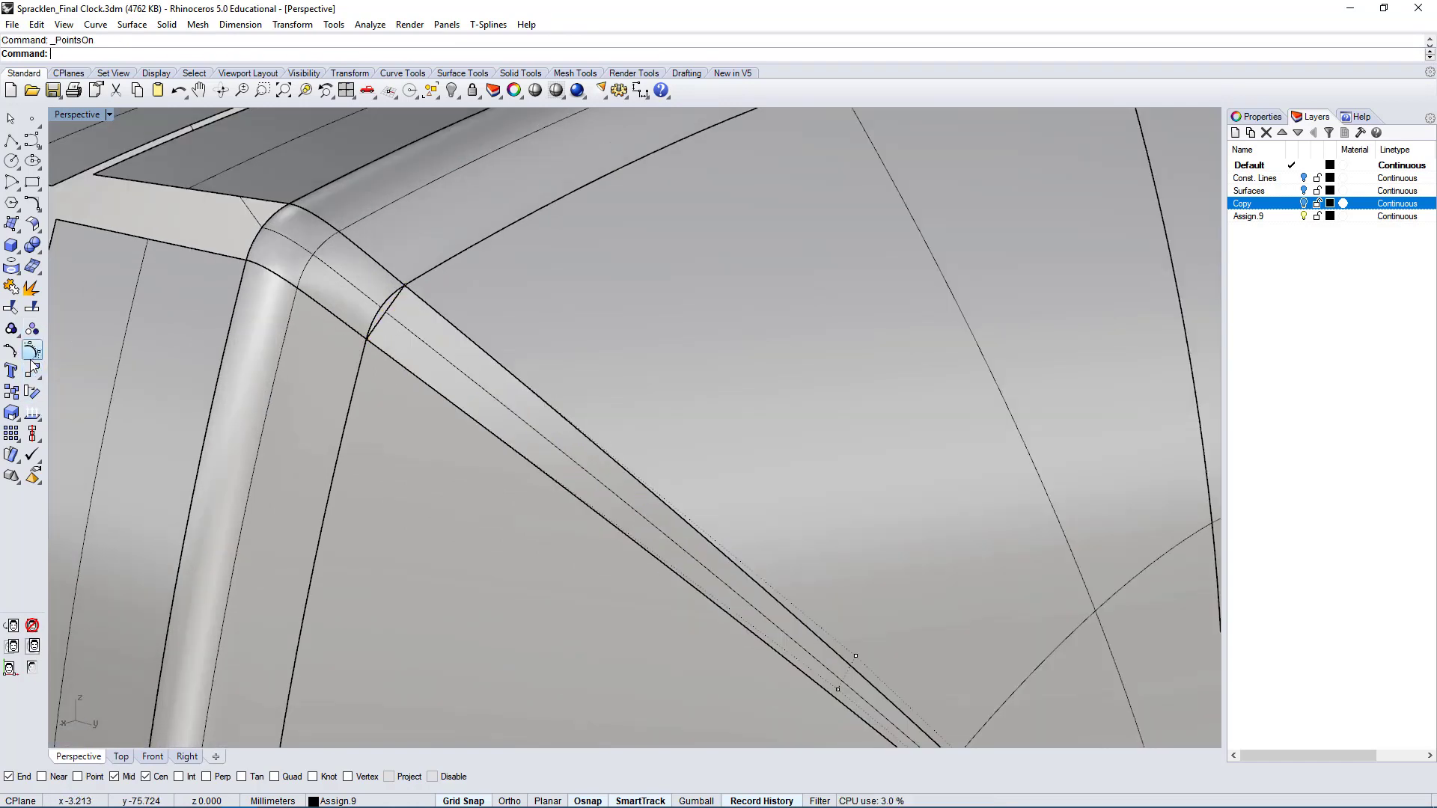
scroll(525, 374, "down", 5)
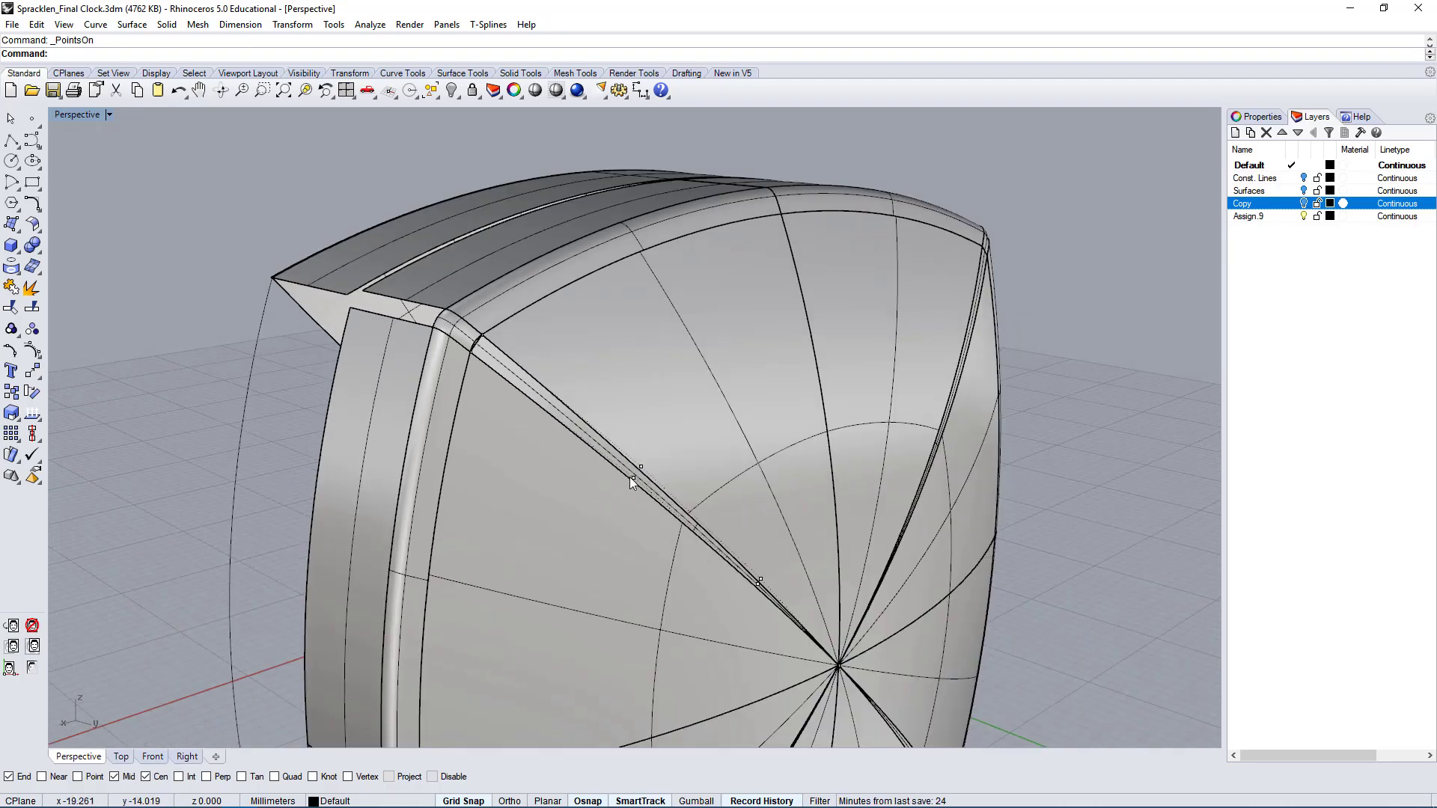
scroll(489, 357, "up", 3)
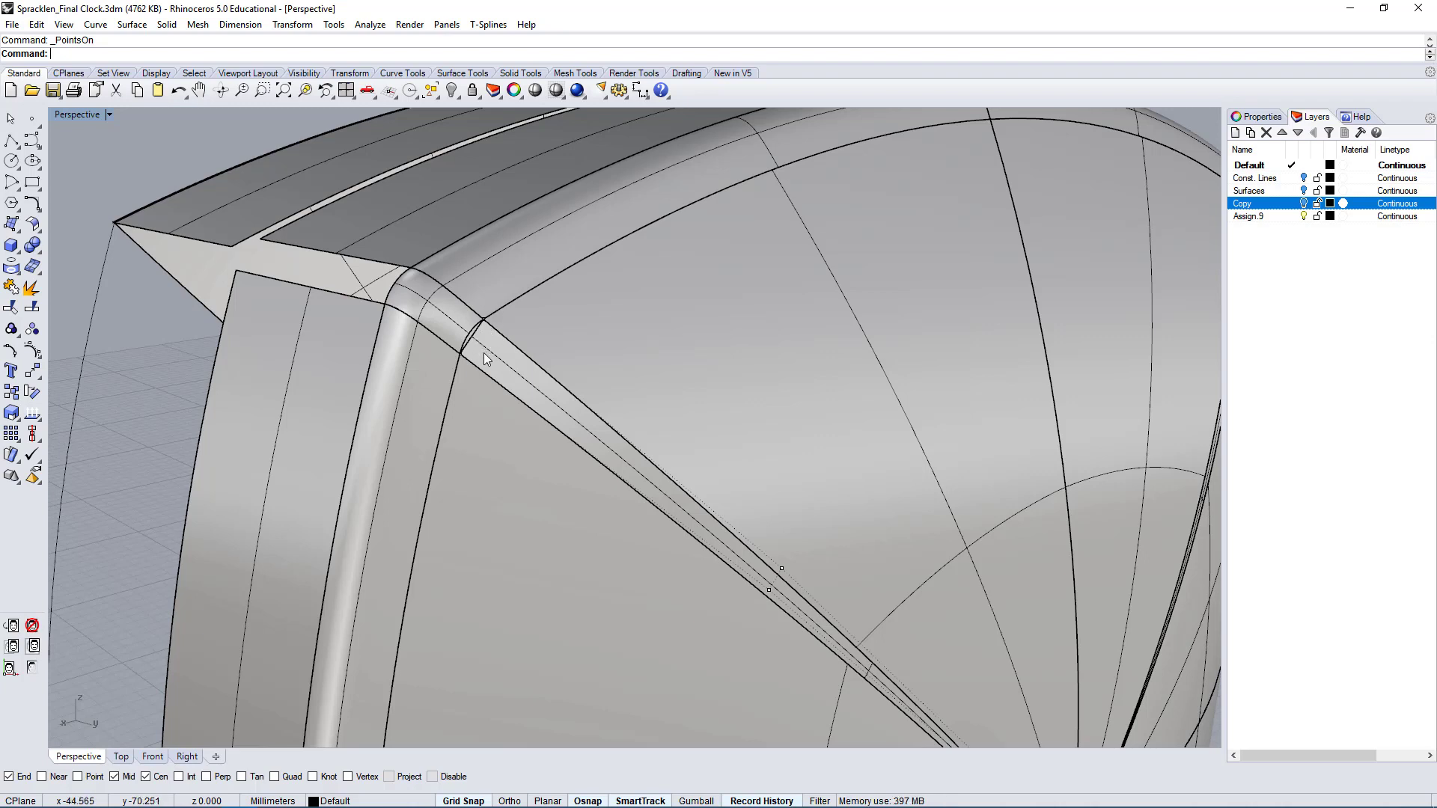
left_click(485, 340)
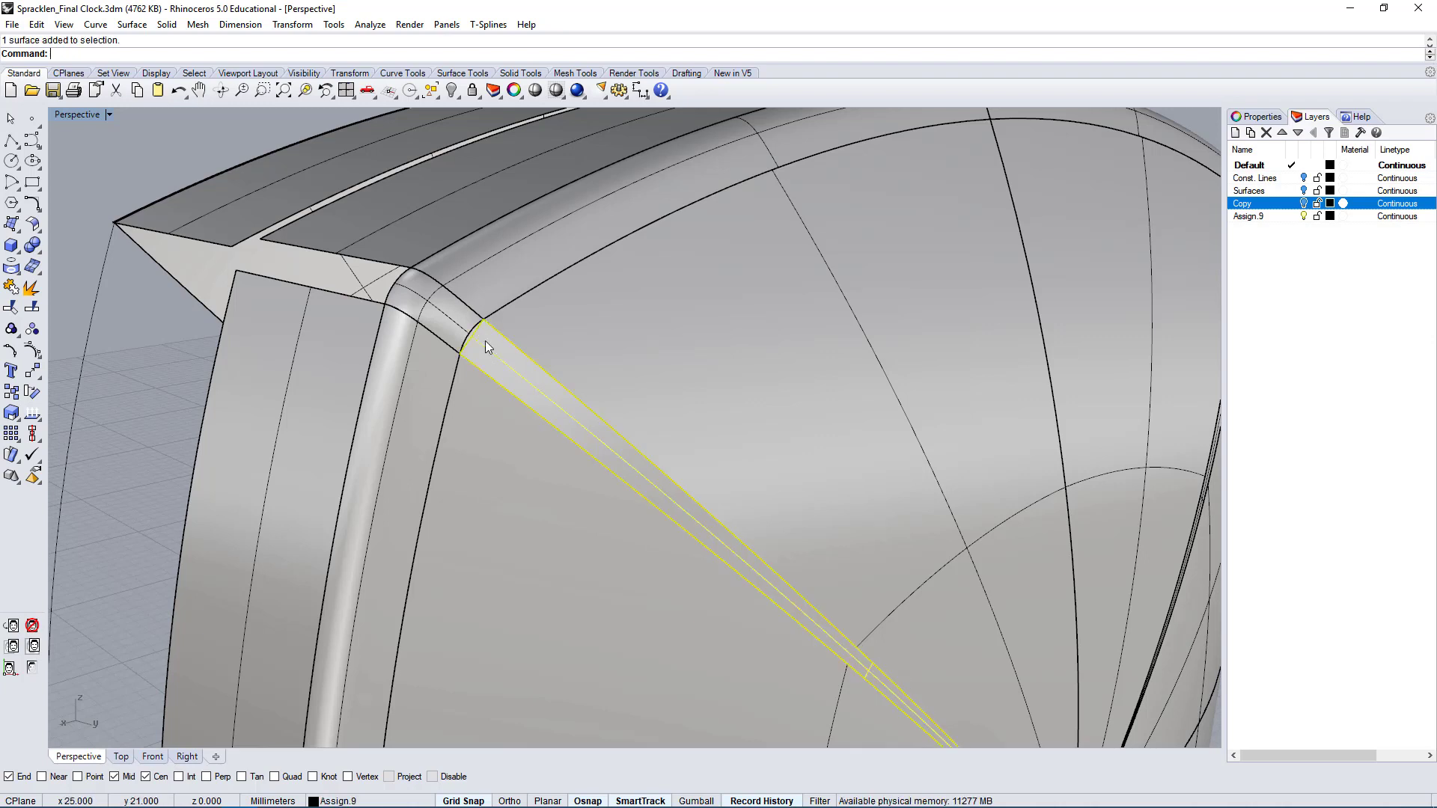
type("Reb")
key("Return")
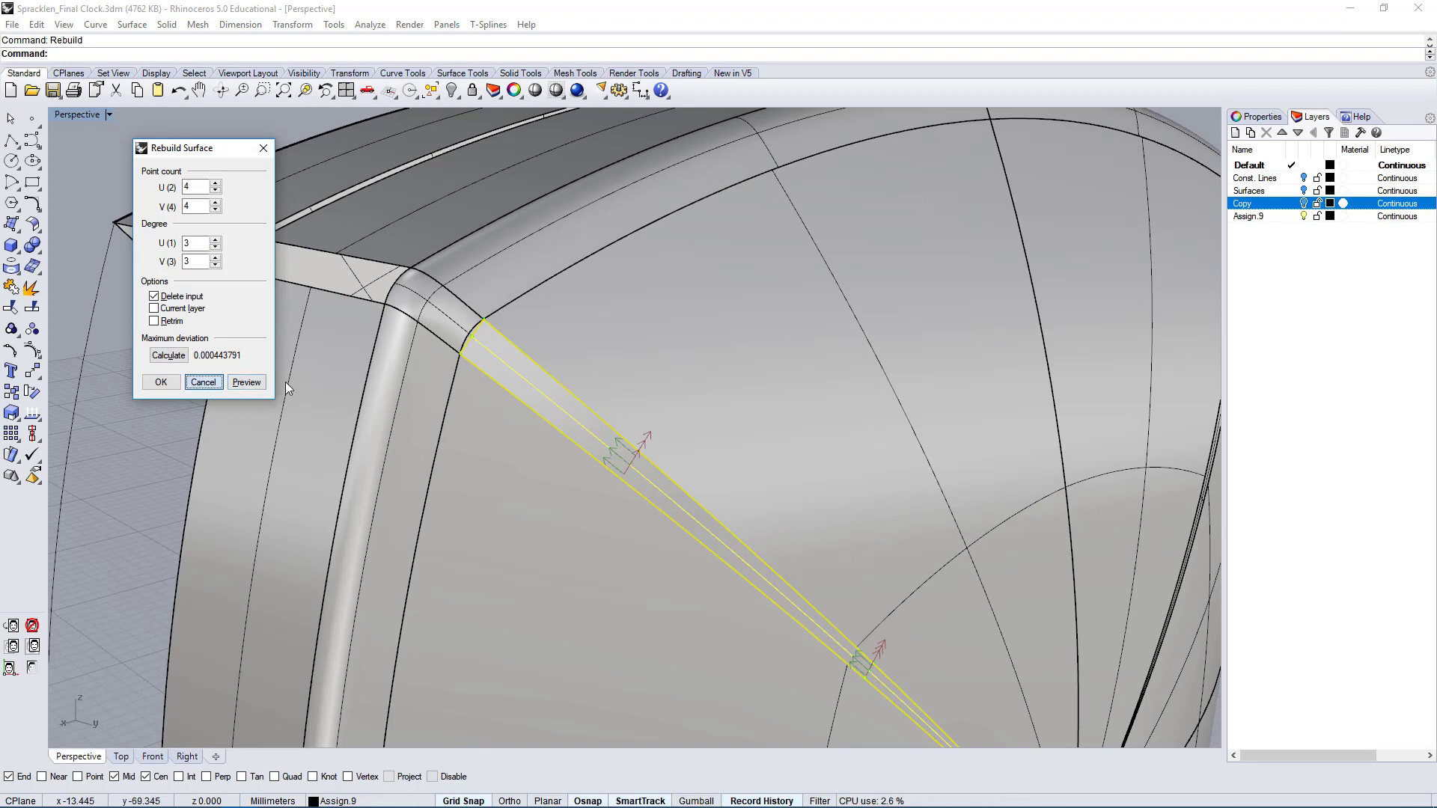
left_click(202, 382)
- Delete the narrow diagonal strip surface between the rounded corner patch and the face centre
left_click(487, 352)
key("Delete")
left_click(432, 290)
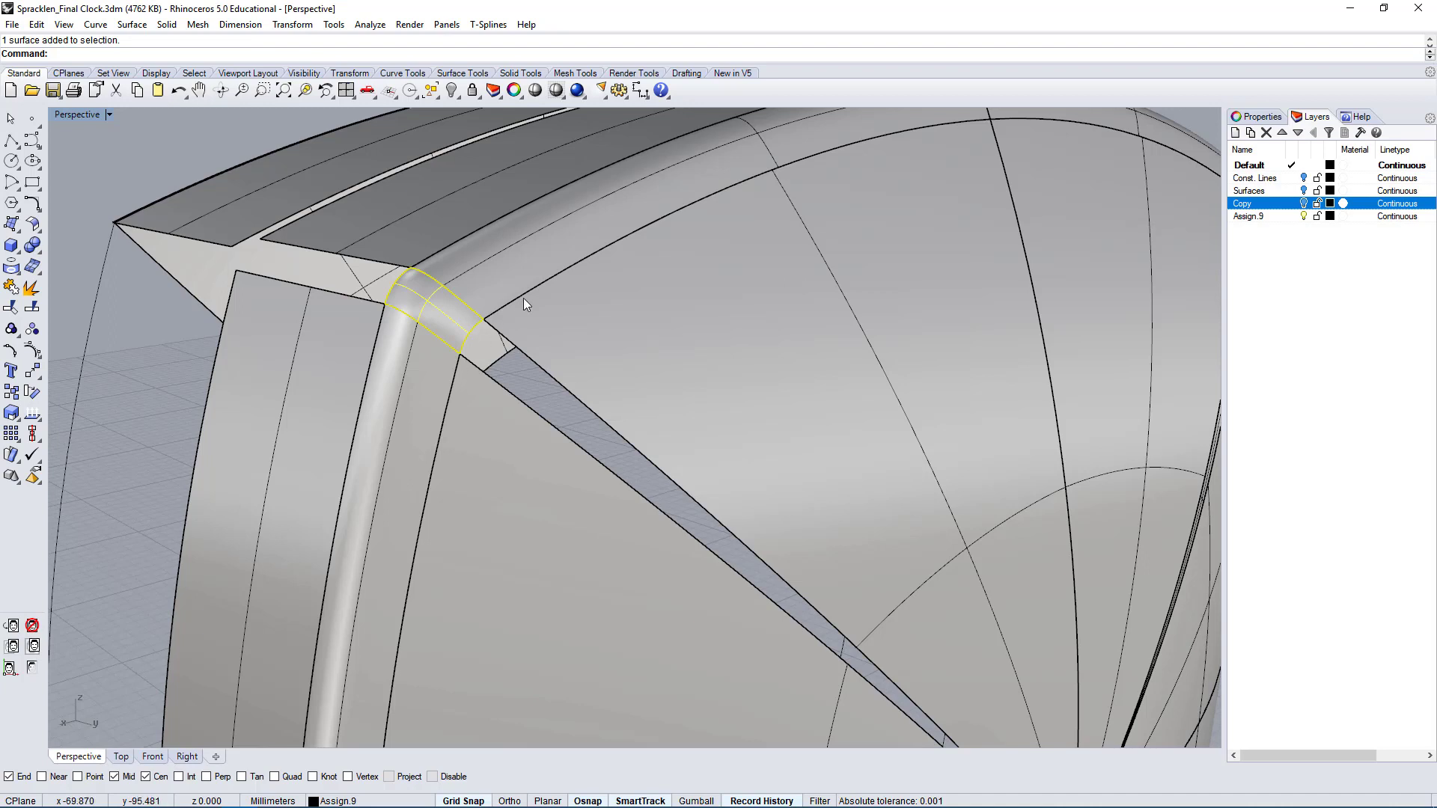
scroll(454, 343, "up", 3)
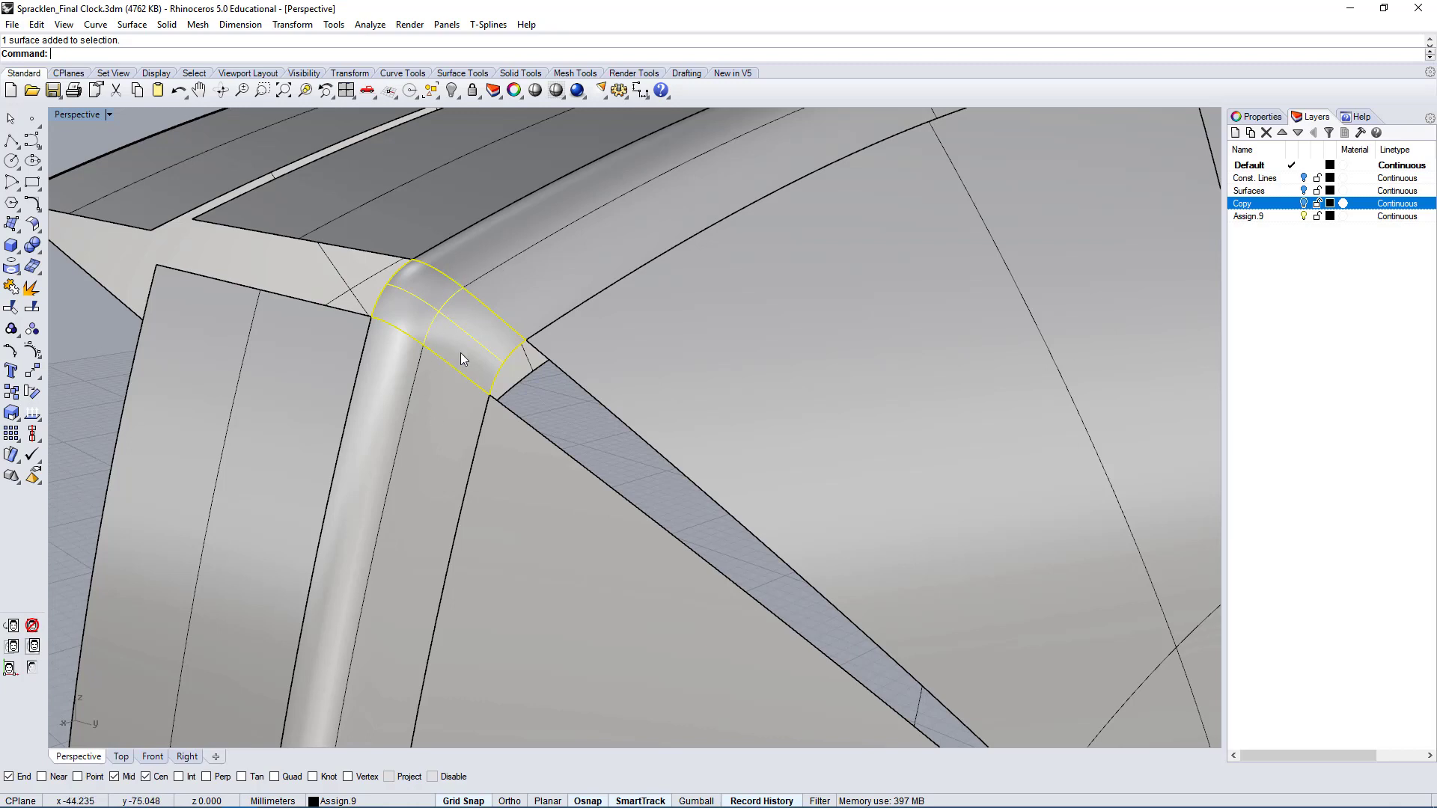
key("Escape")
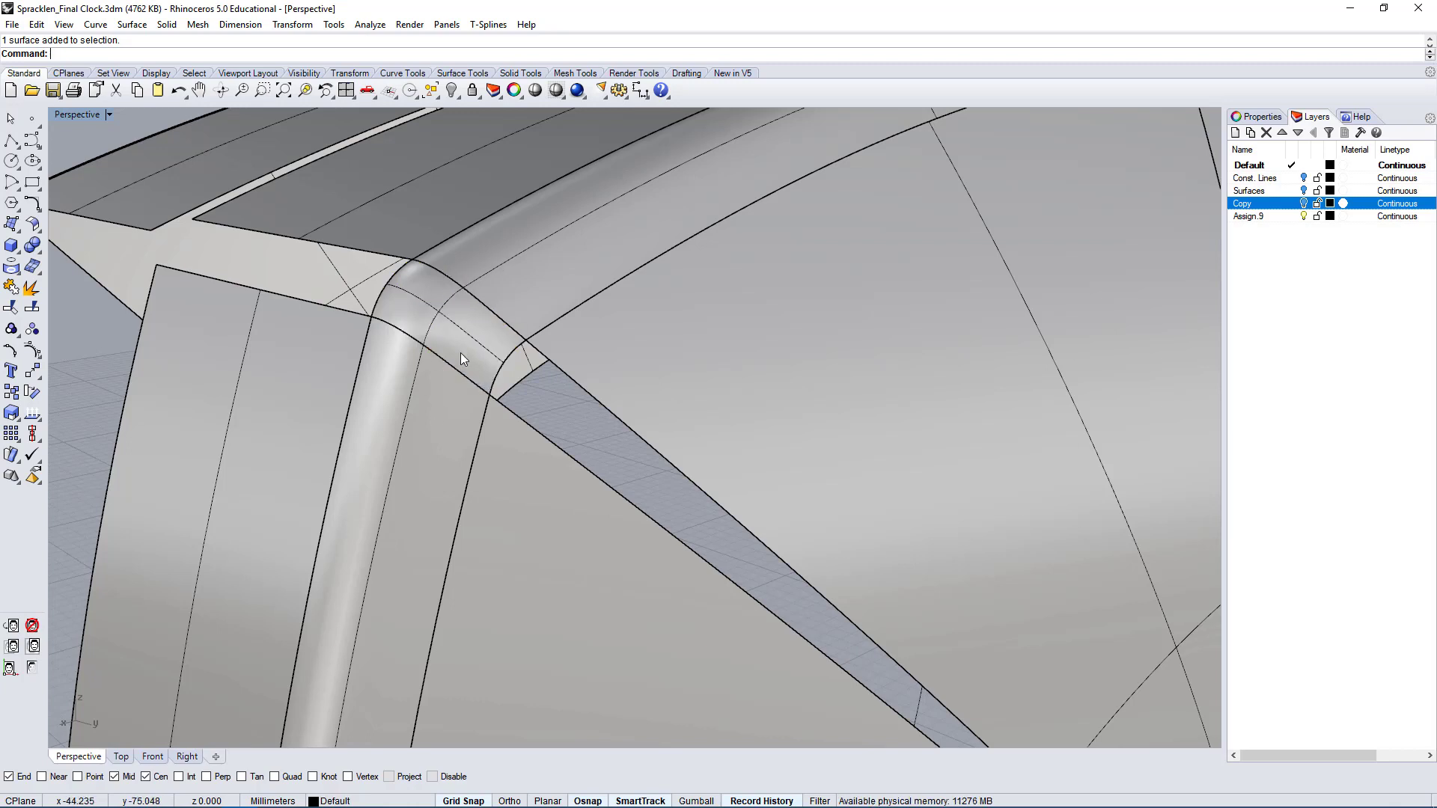
- Start a Sweep2 with the gap's two long edges as rails and the corner patch's arc edge as cross section
type("Sweep2")
key("Return")
left_click(612, 417)
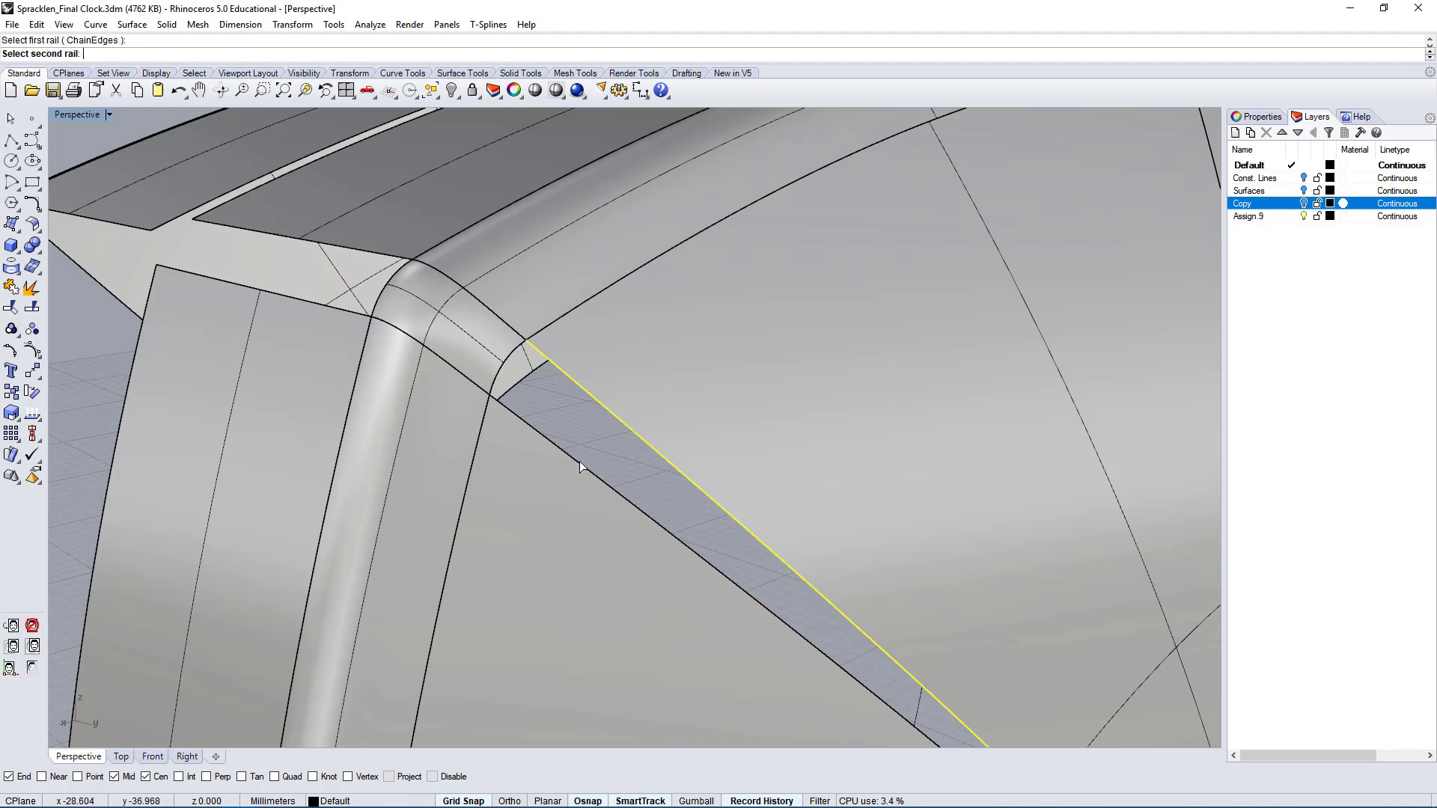
left_click(575, 461)
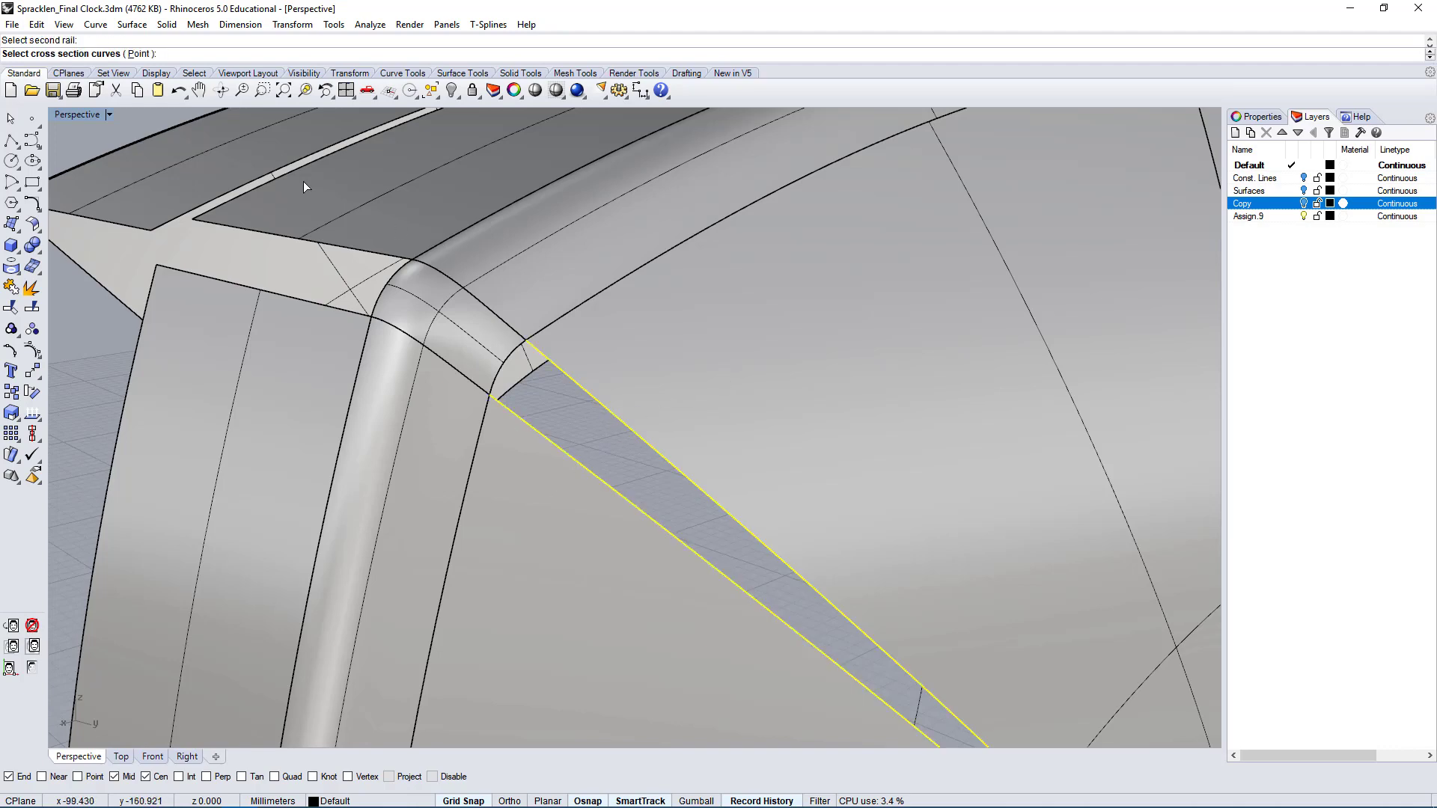
left_click(525, 346)
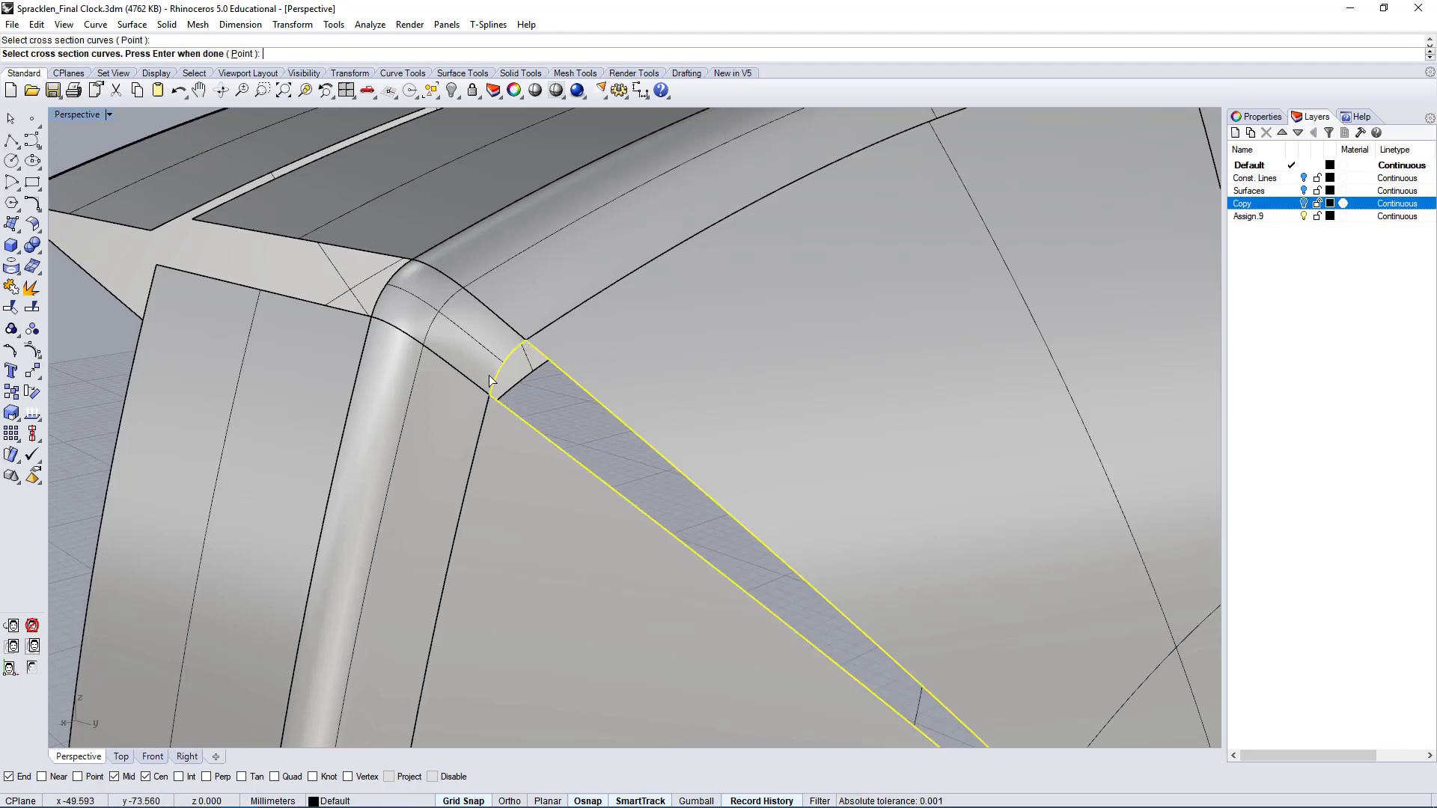
scroll(513, 344, "down", 6)
key("Return")
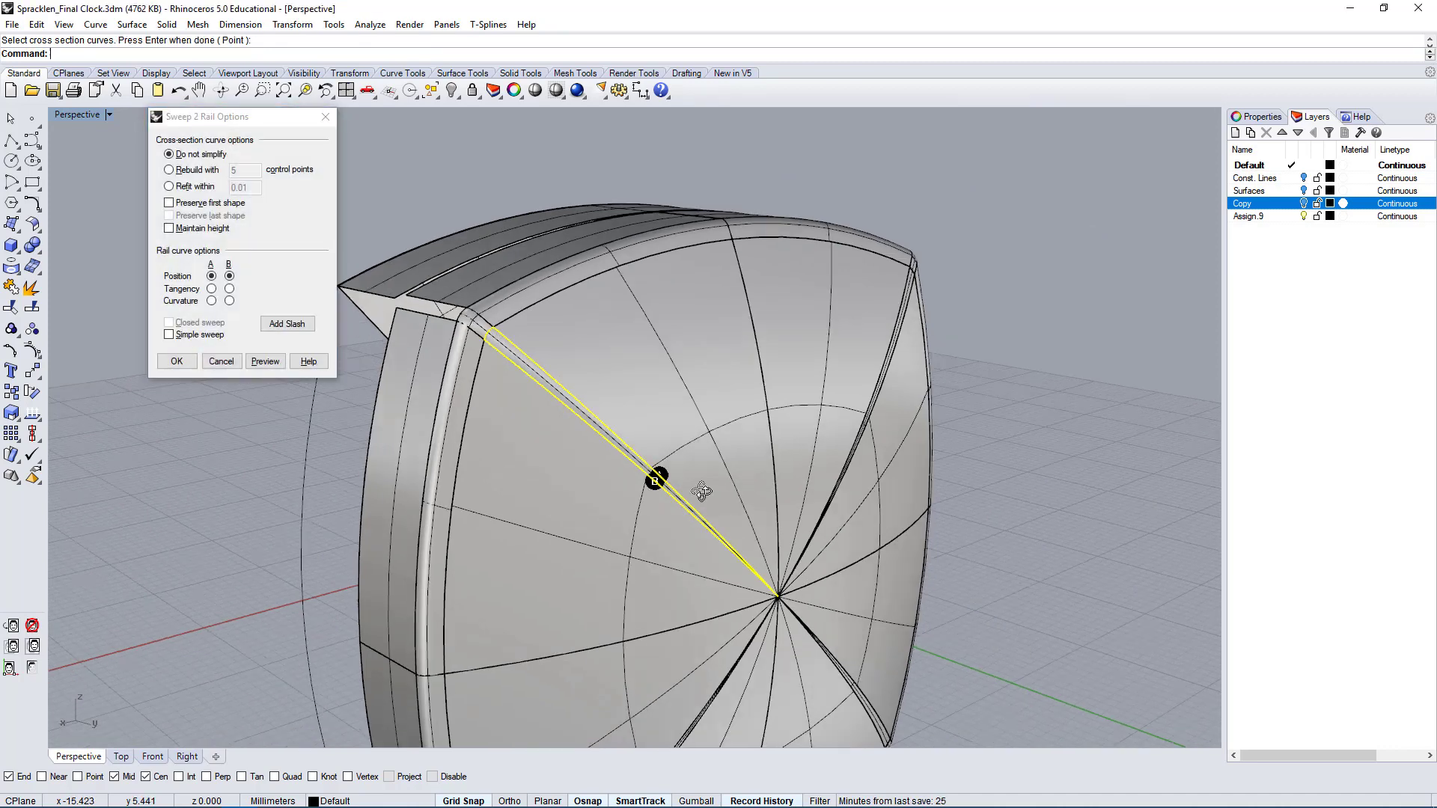
- Set the two-rail sweep to Tangency on both rails A and B and create the diagonal strip
right_click_drag(701, 491, 666, 497)
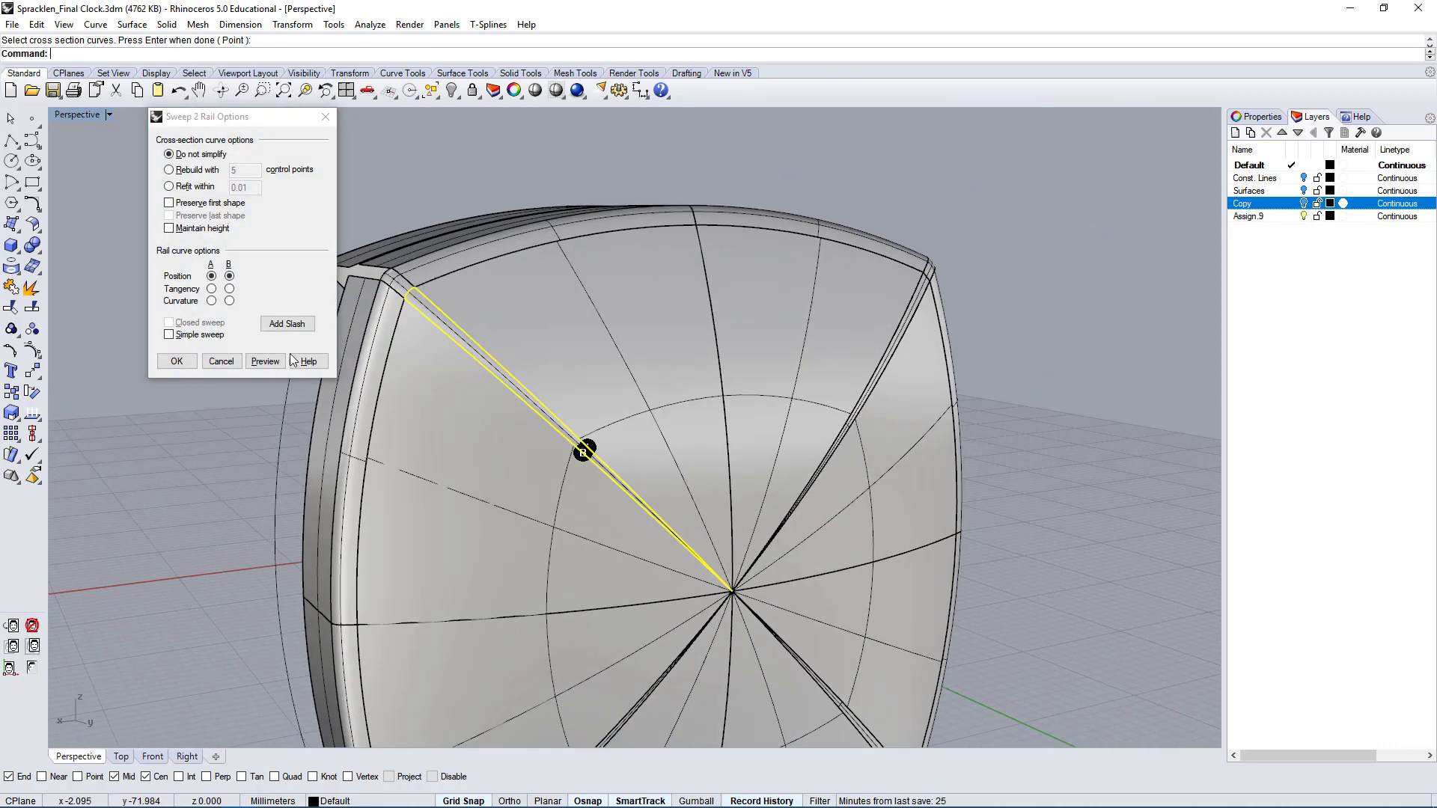
left_click(212, 277)
left_click(212, 289)
left_click(229, 289)
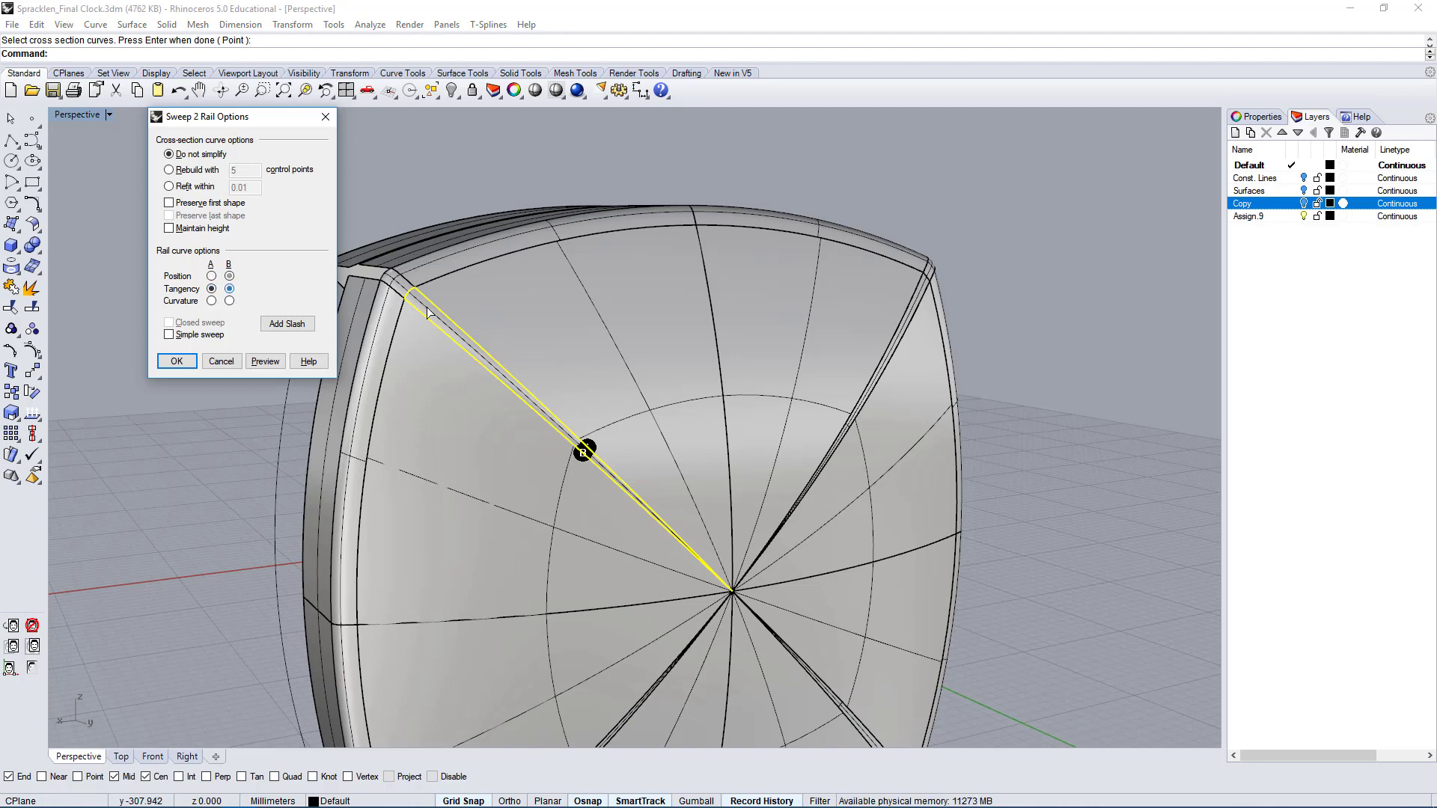
scroll(589, 445, "up", 6)
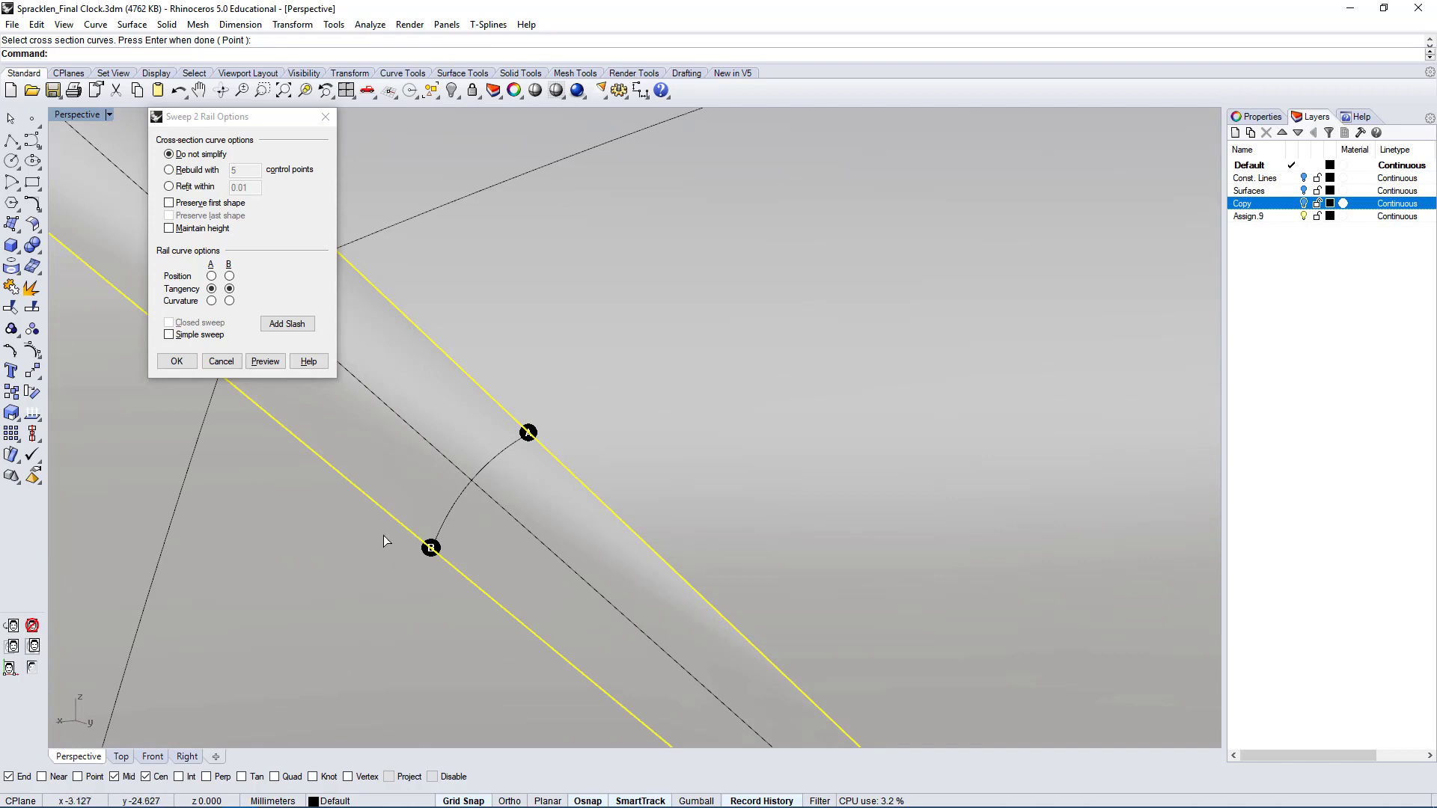
scroll(384, 540, "down", 4)
left_click(187, 362)
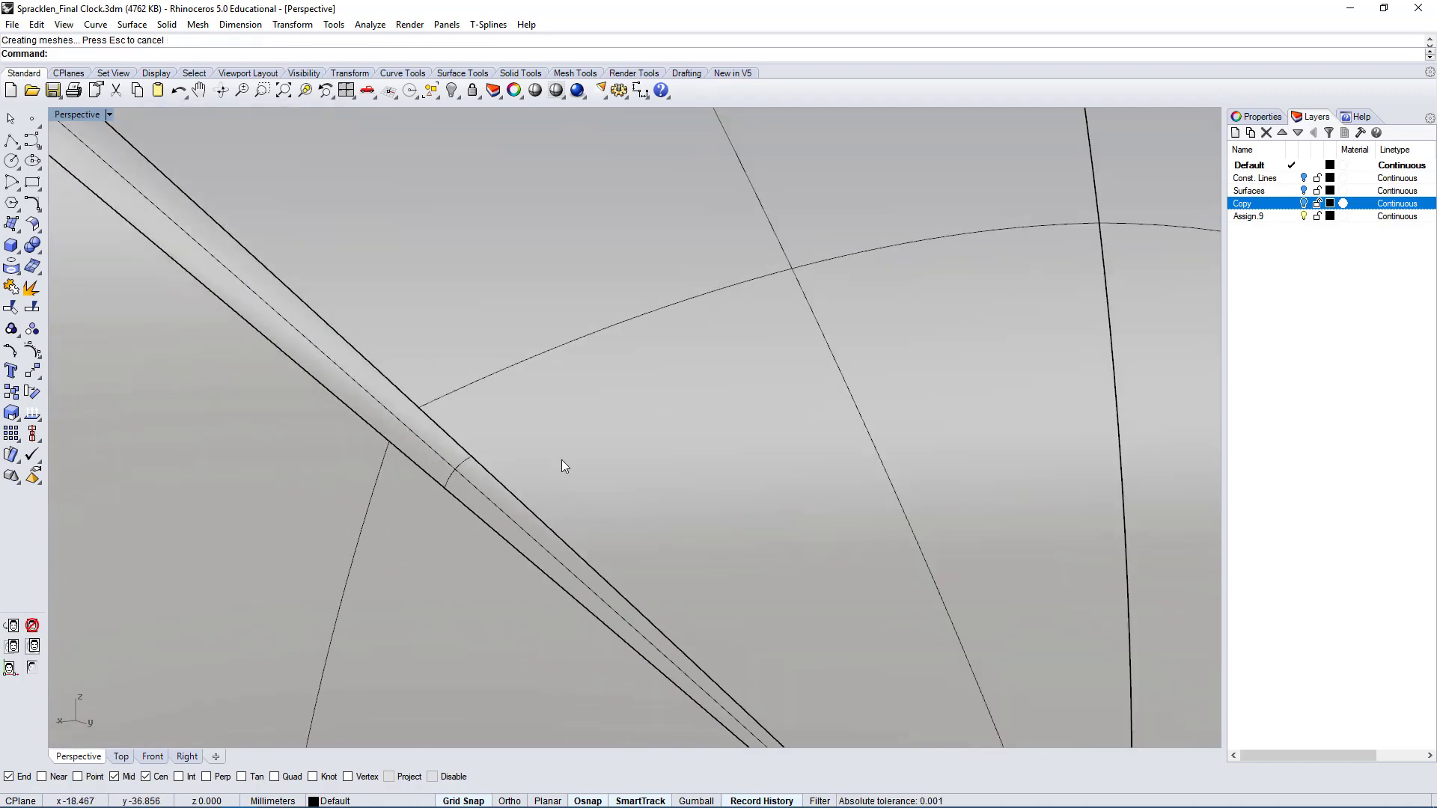
- Examine from several angles how the swept strip blends with the face panels and the rounded corner patch
right_click_drag(561, 461, 719, 516)
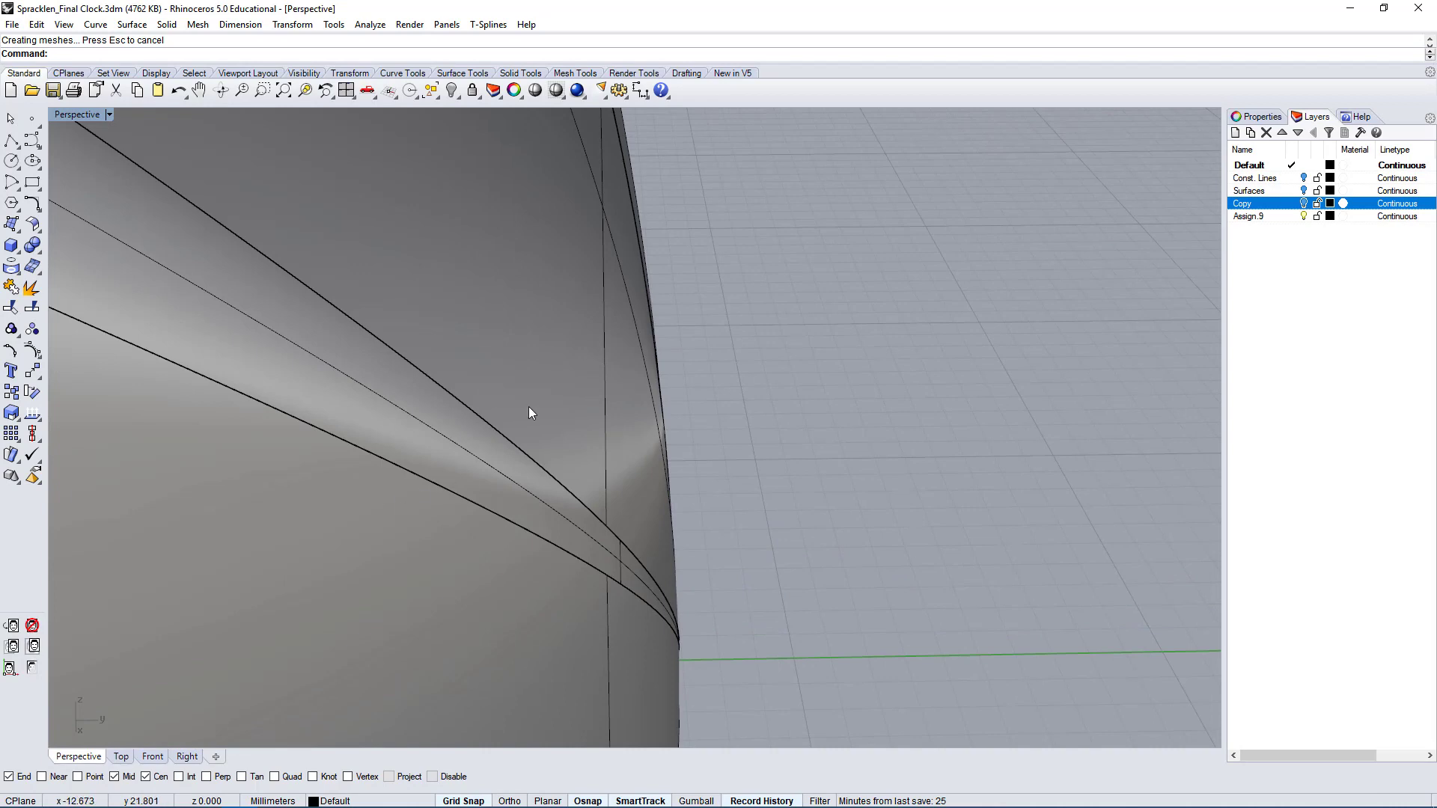
scroll(517, 497, "down", 5)
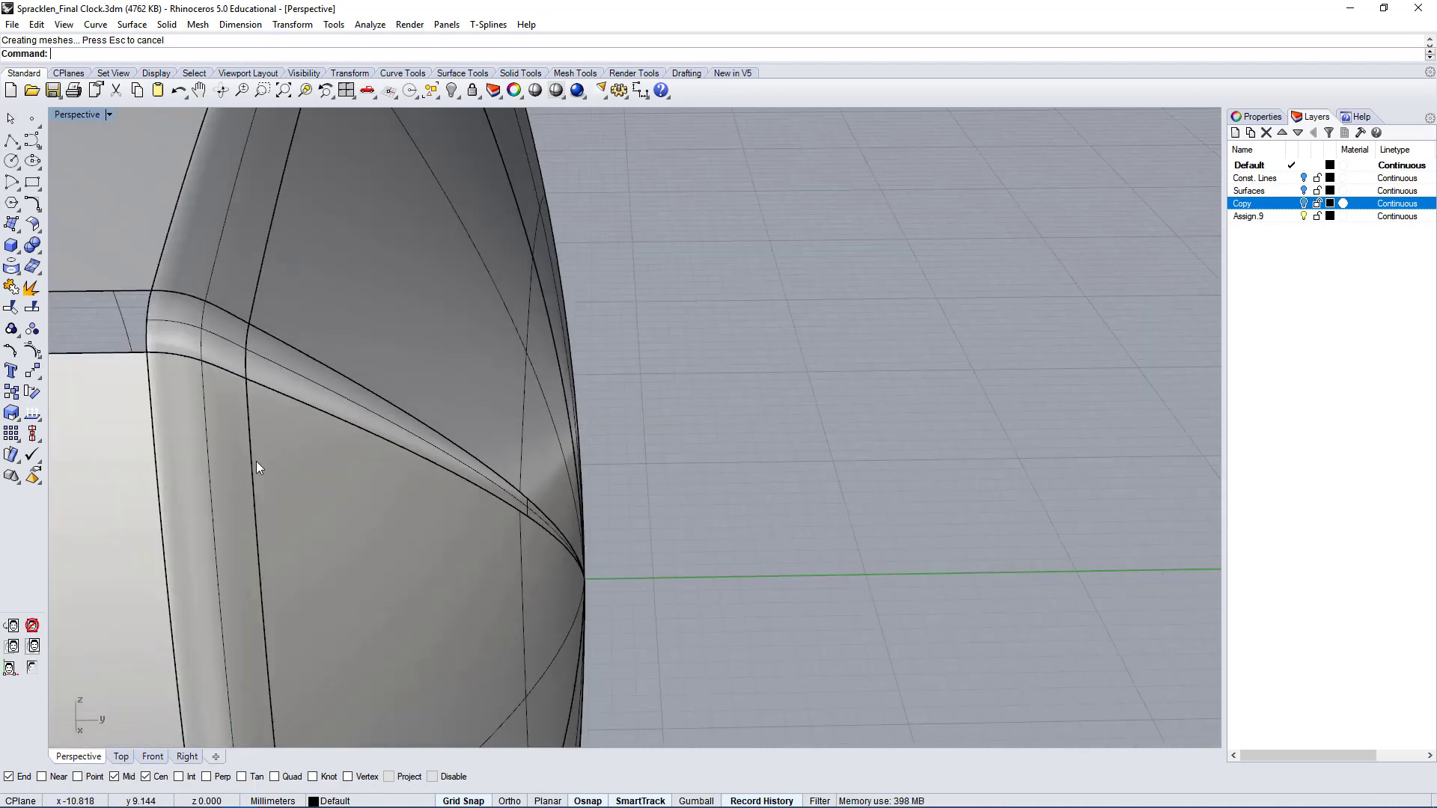
right_click_drag(584, 449, 382, 430)
scroll(569, 466, "down", 5)
scroll(380, 346, "up", 4)
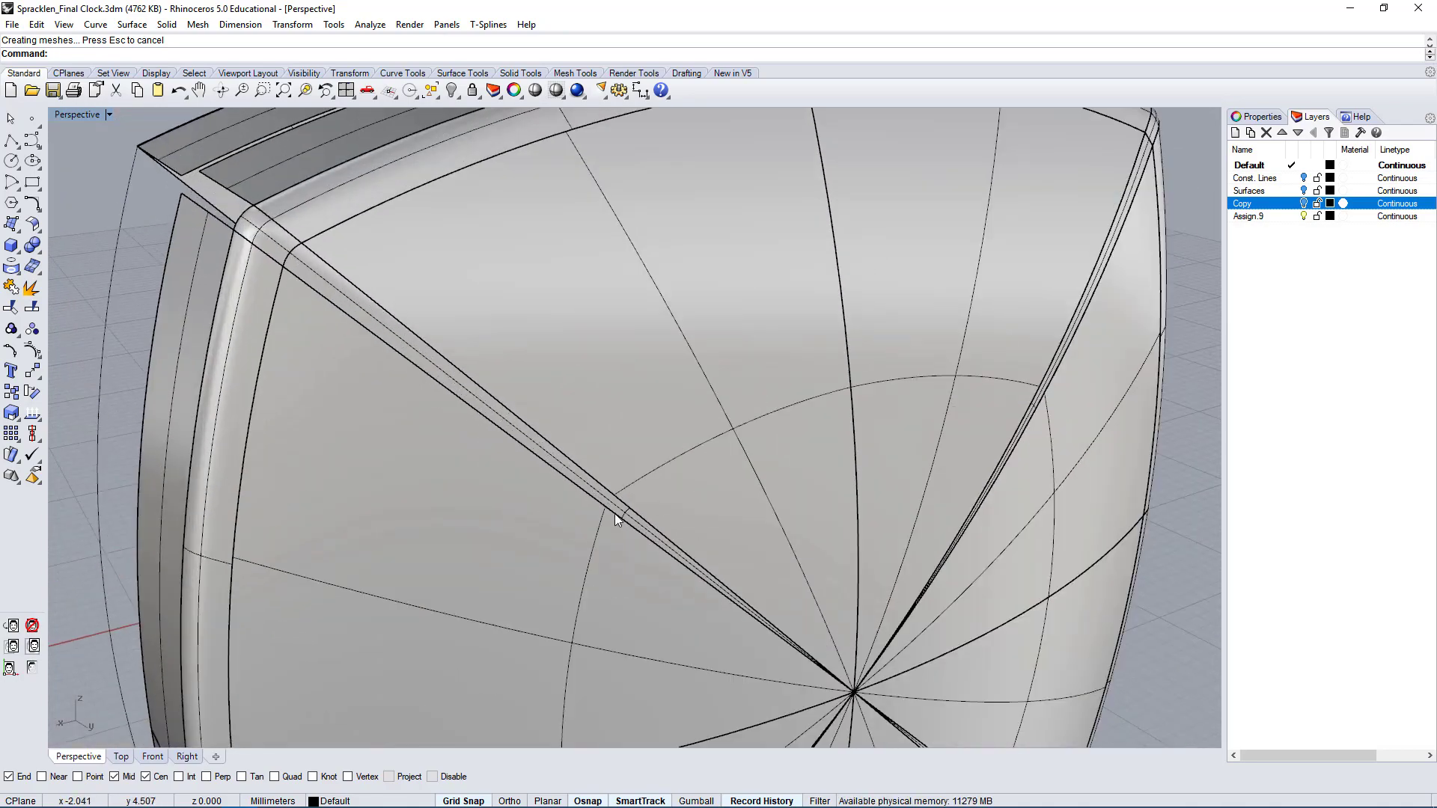
right_click_drag(615, 516, 629, 462)
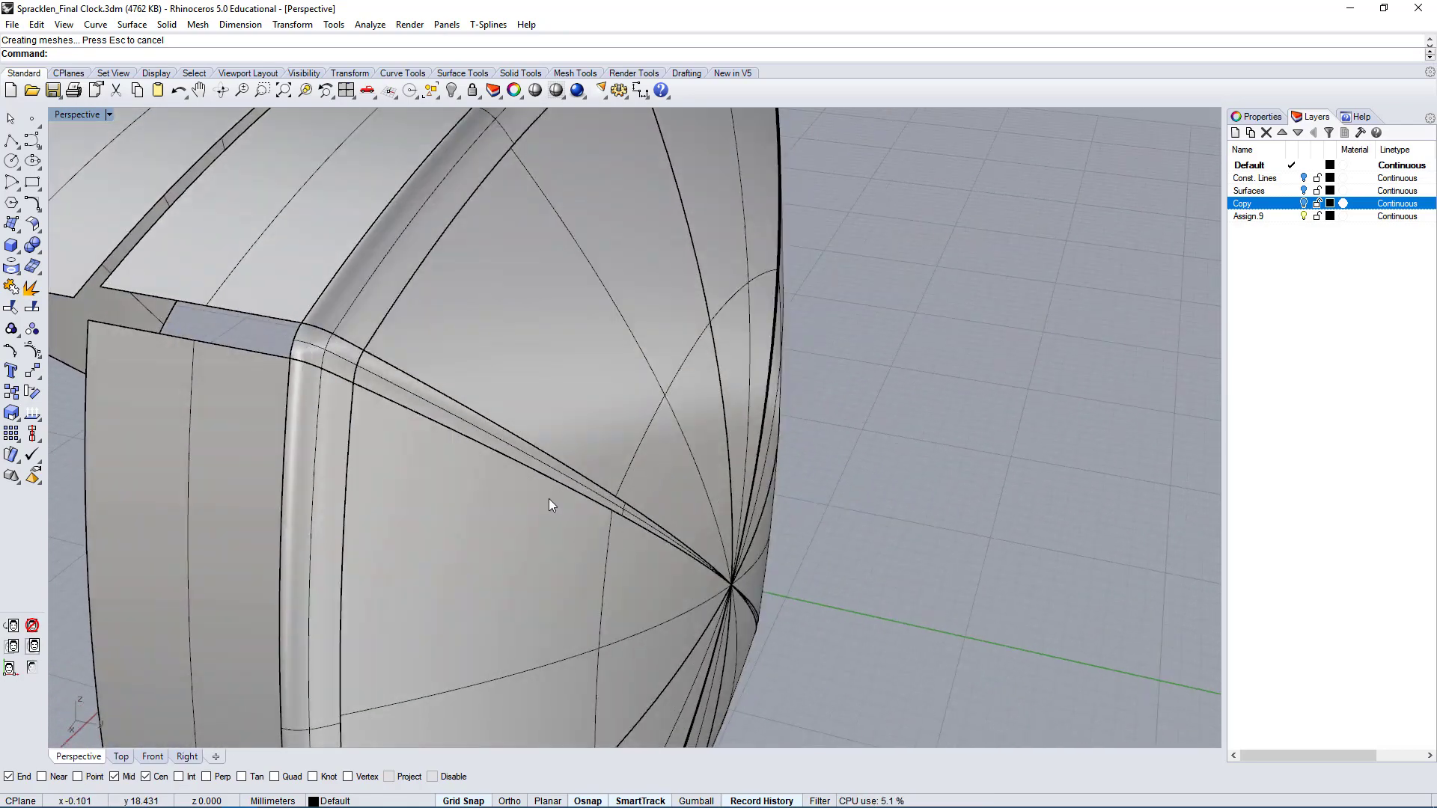
right_click_drag(550, 498, 654, 375)
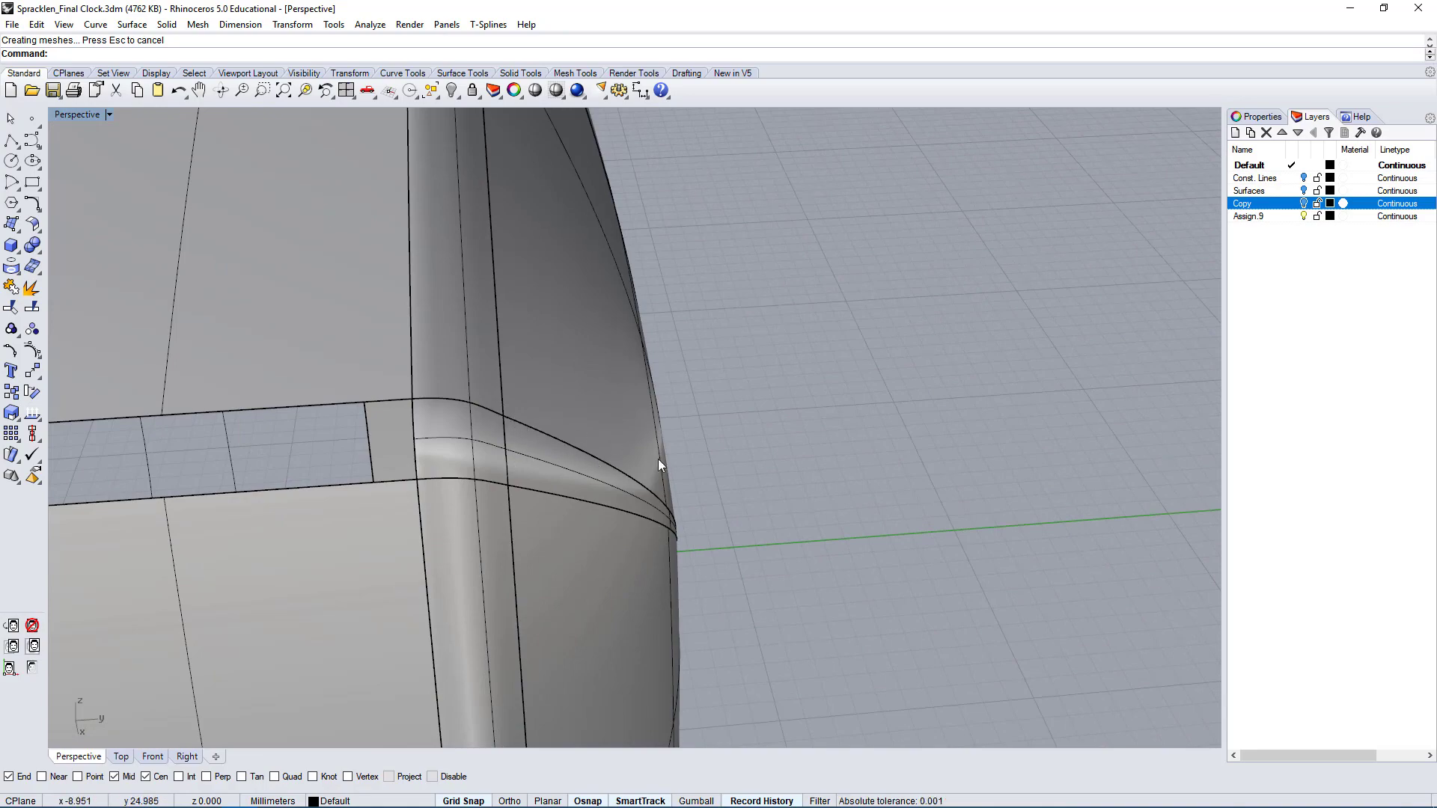
right_click_drag(596, 562, 514, 500)
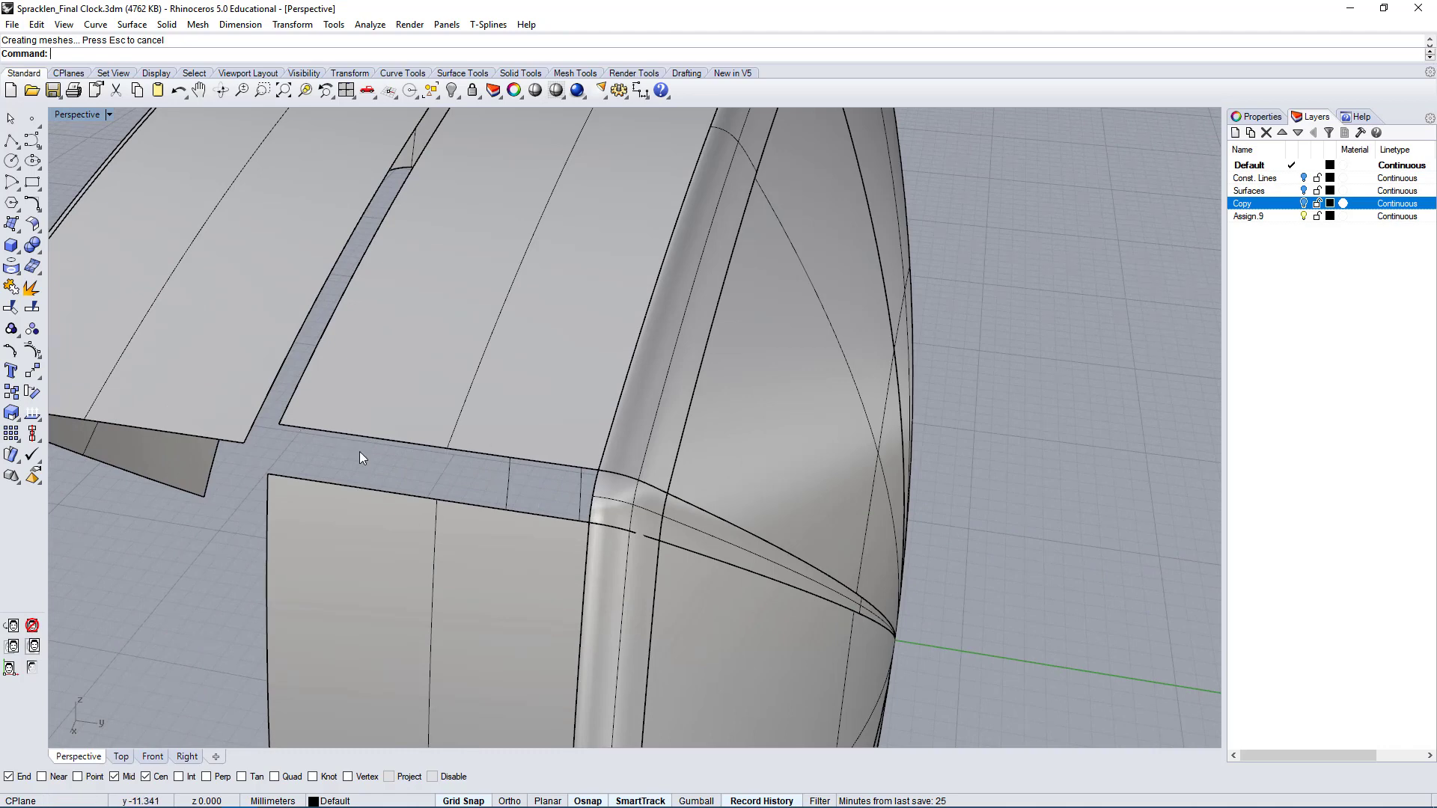
- Extrude the corner patch's rear arc edge with ExtrudeCrv to the far end of the side panels, filling the gap between them
type("Extr")
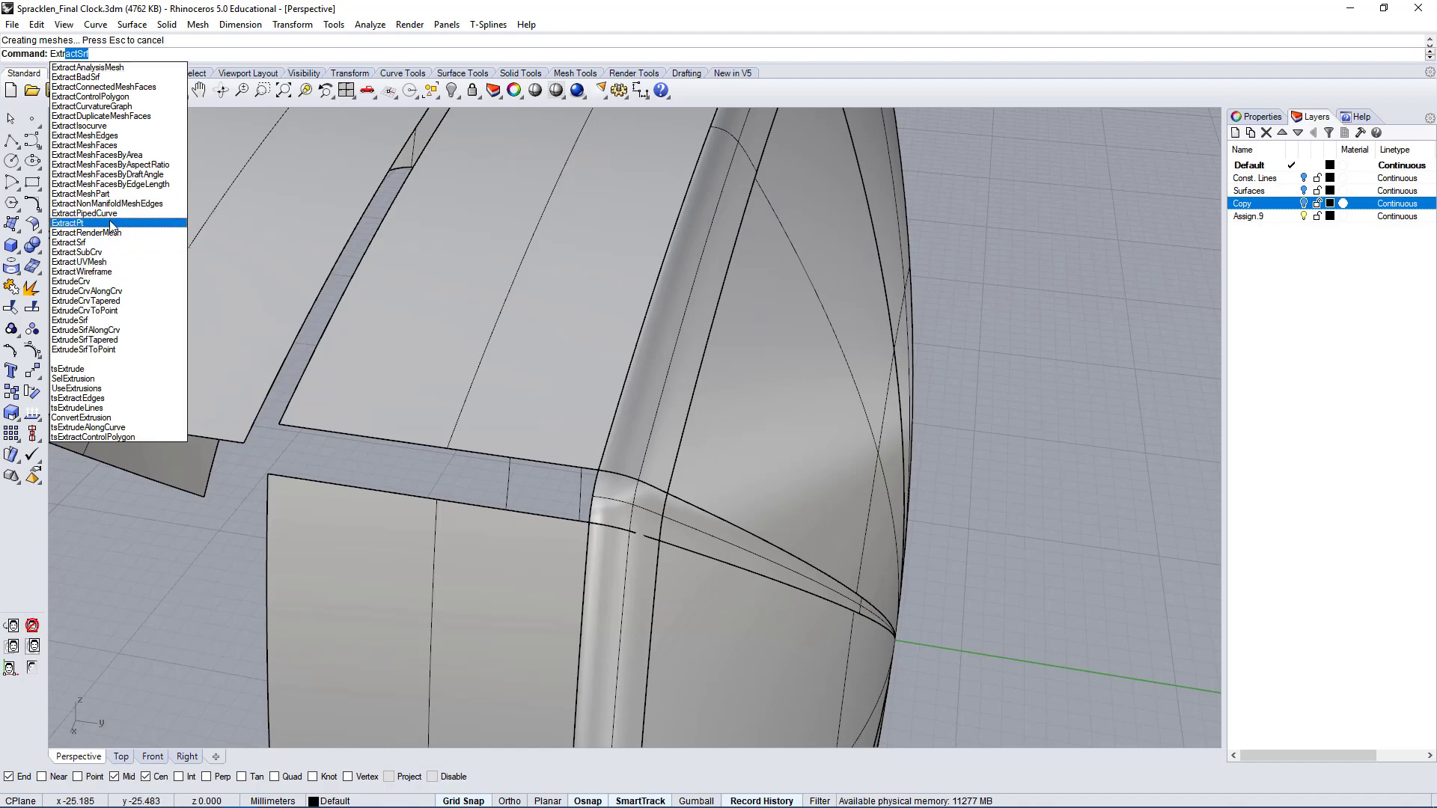
type("ude")
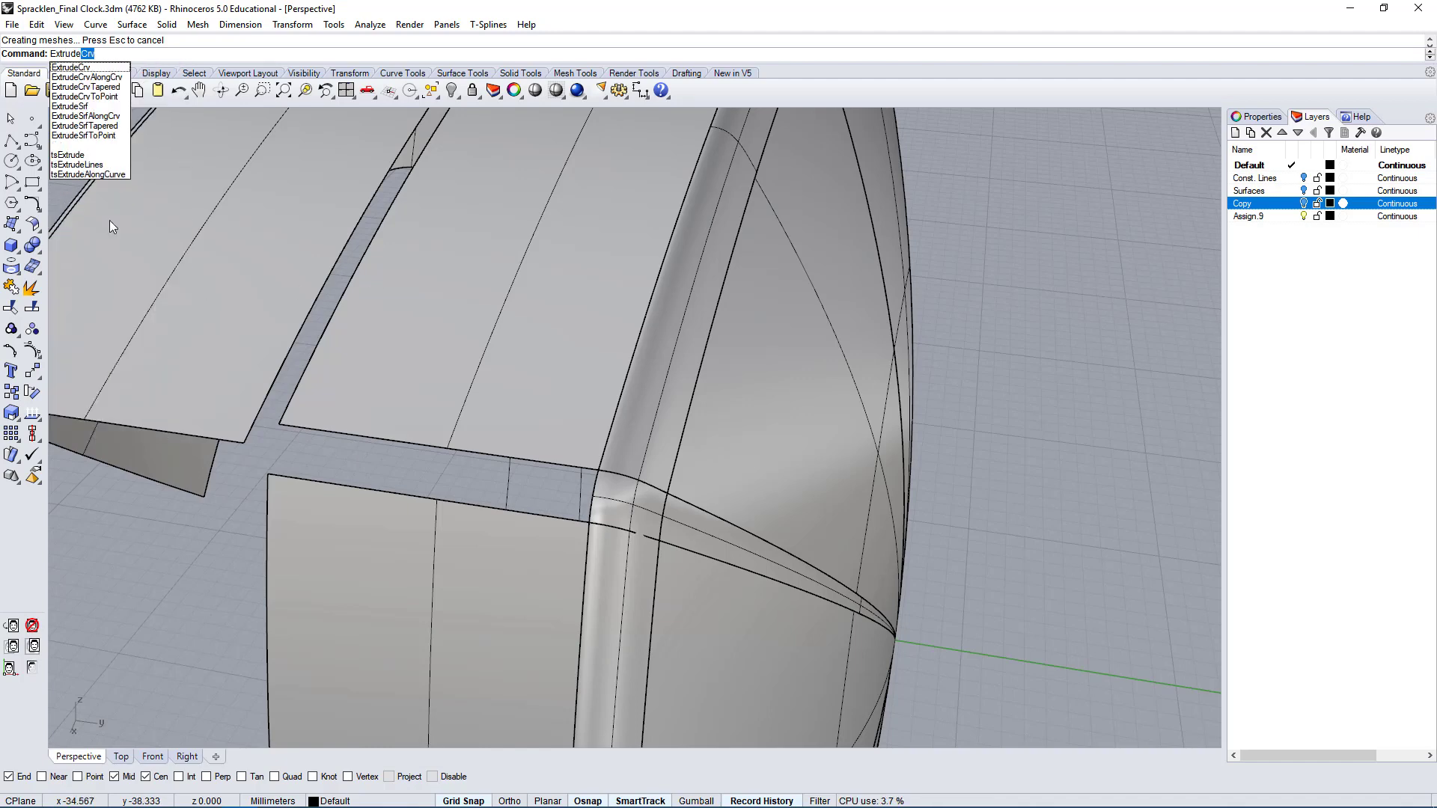
left_click(110, 67)
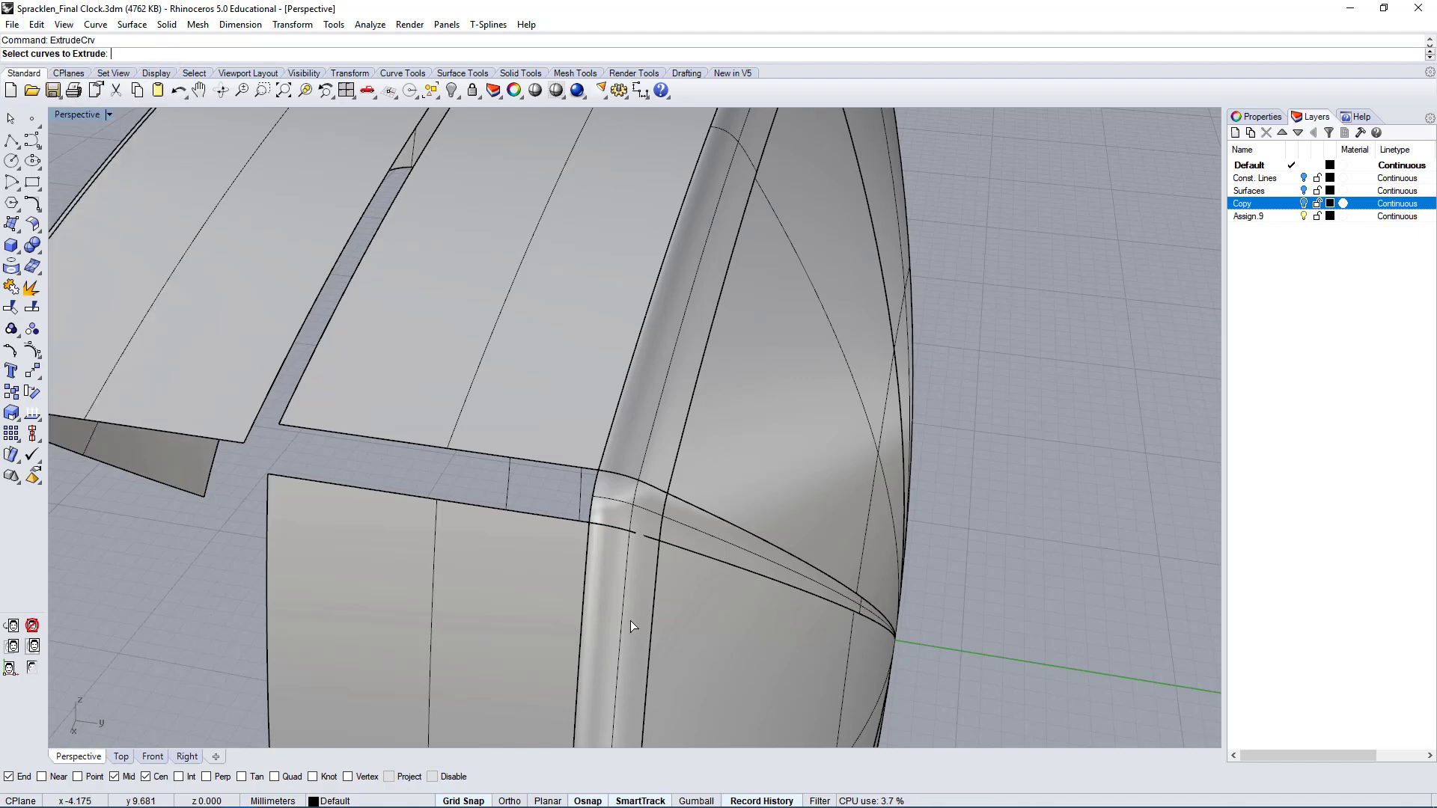
left_click(598, 483)
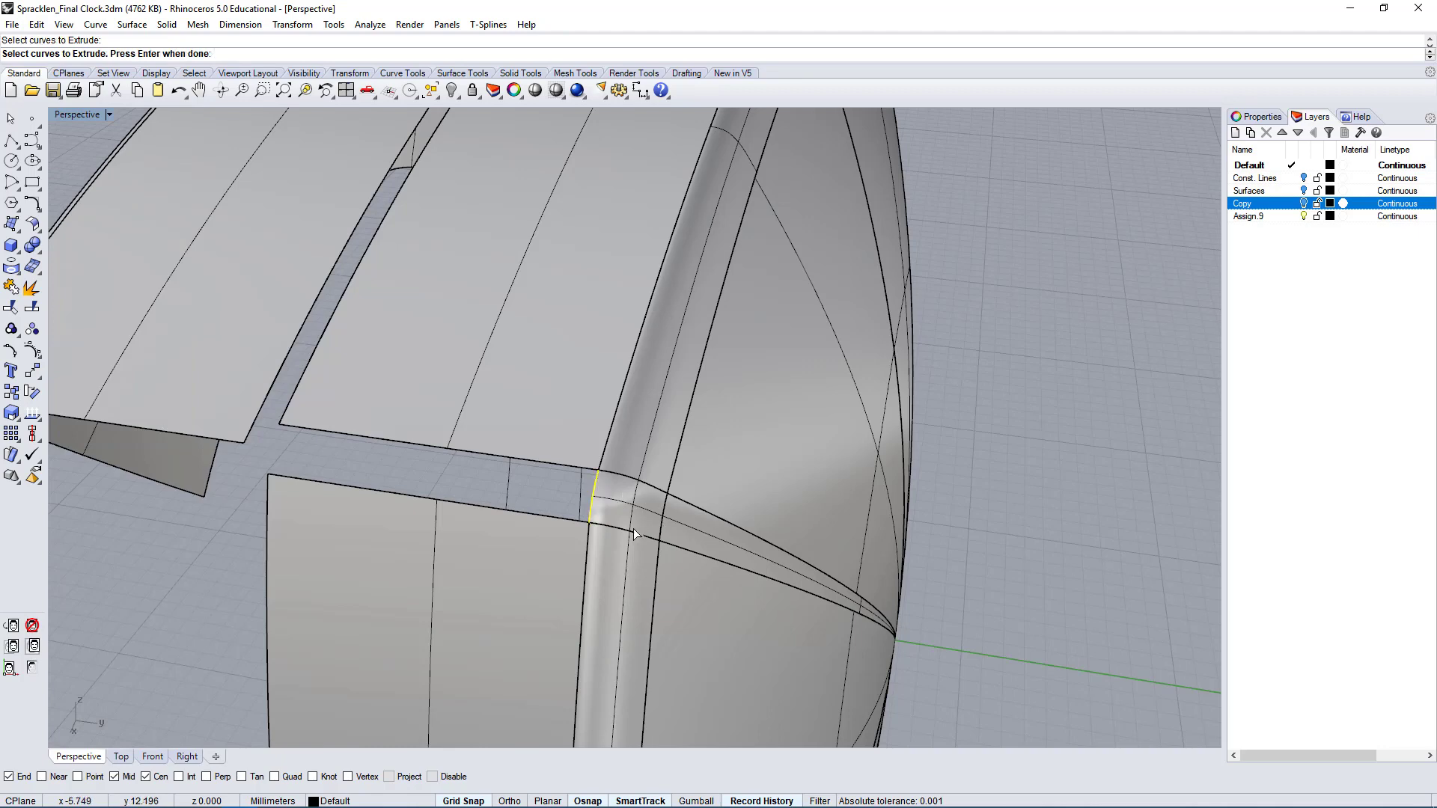
key("Return")
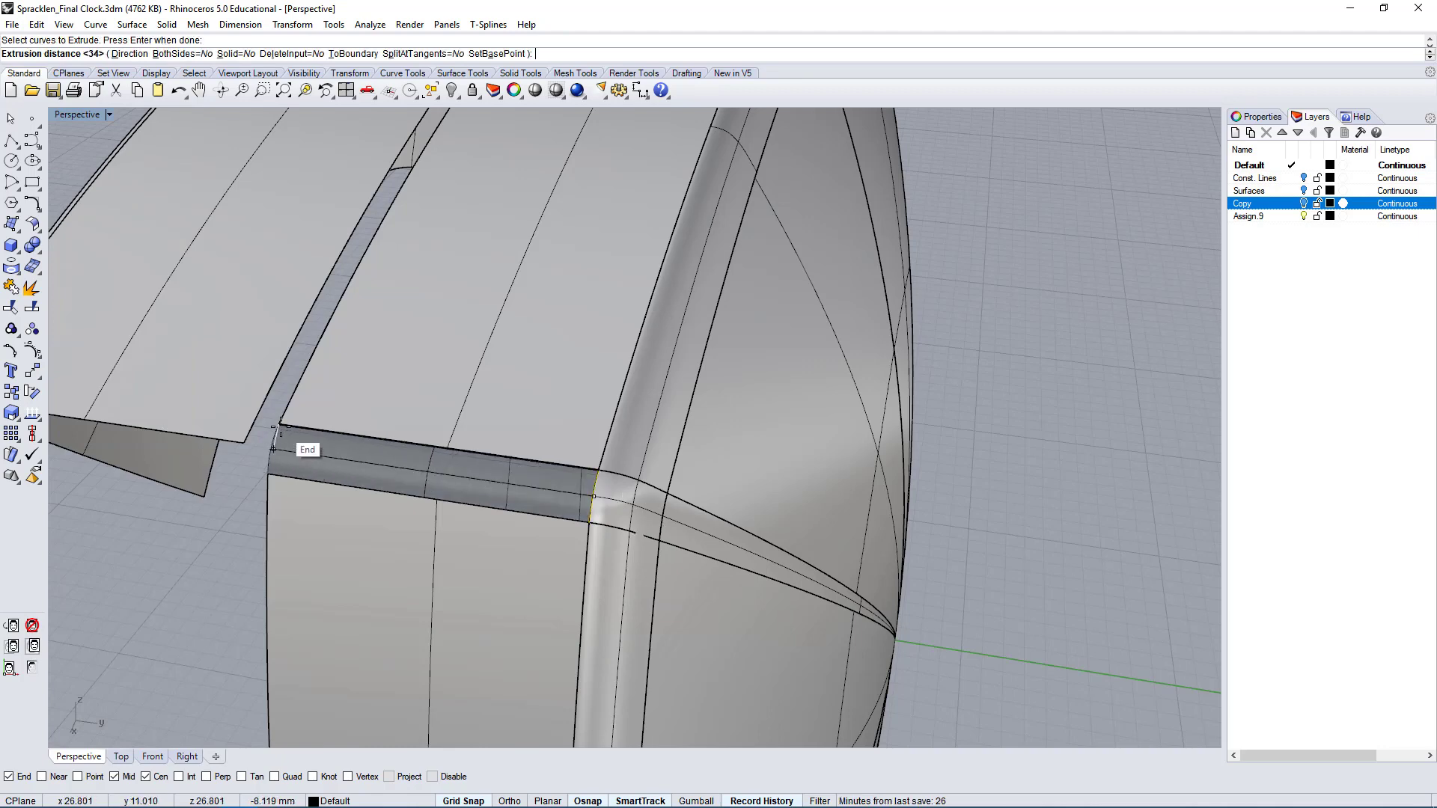
left_click(274, 447)
right_click_drag(427, 491, 501, 445)
scroll(501, 444, "up", 3)
left_click(535, 479)
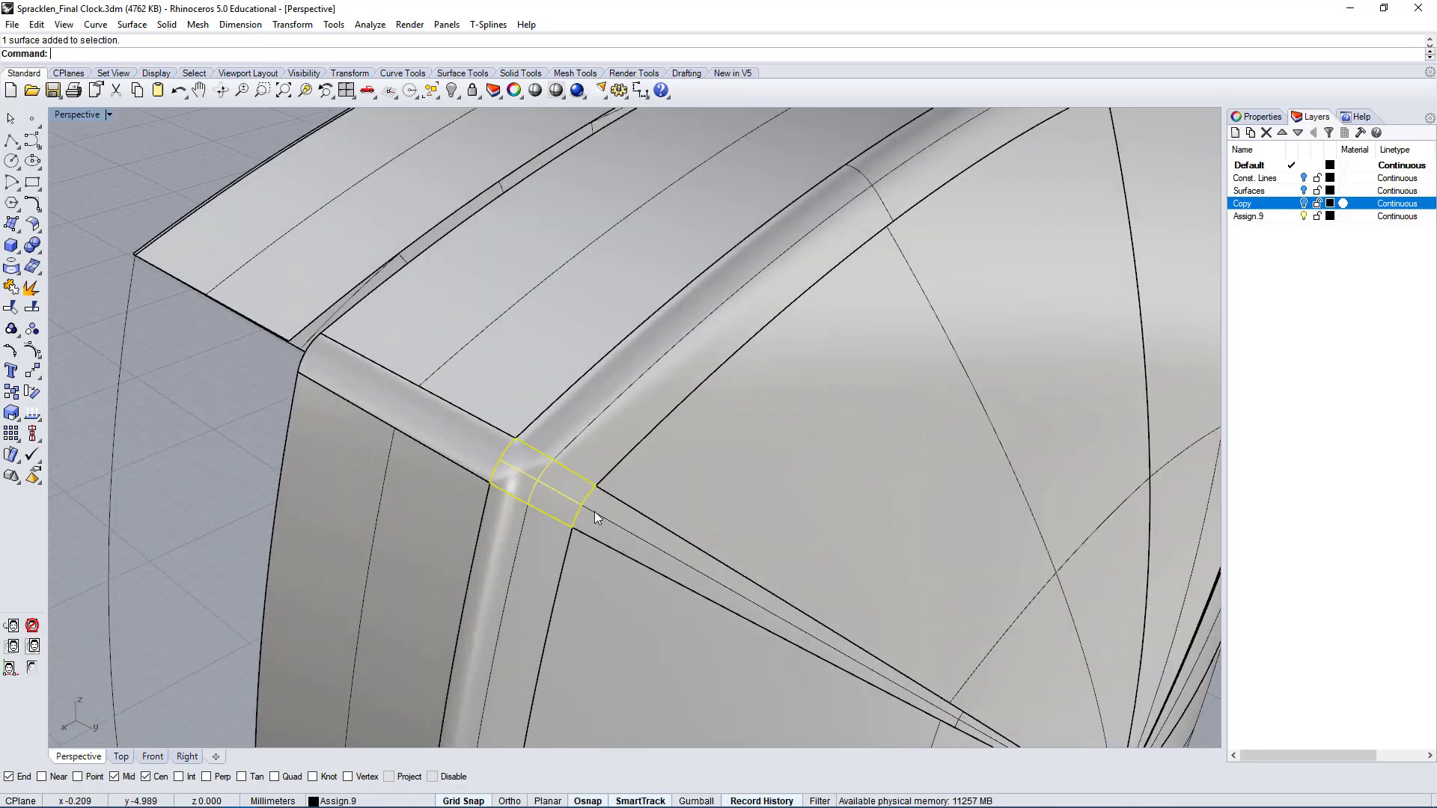
- Scale the rear section's top panel from its inner corner so its outer corner meets the end of the curved back panel
scroll(615, 528, "down", 5)
right_click_drag(500, 545, 744, 486)
scroll(744, 487, "down", 5)
right_click_drag(619, 513, 546, 417)
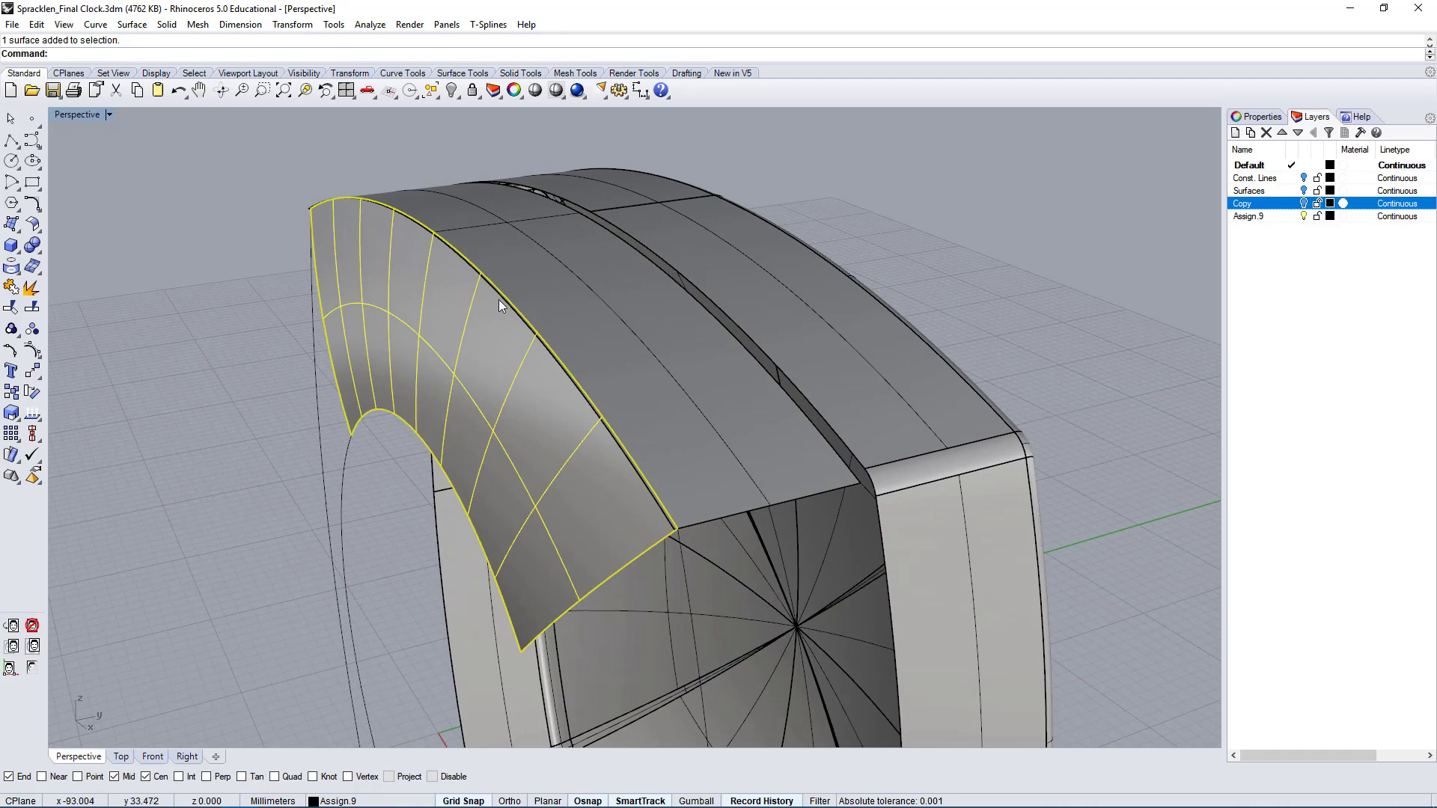
right_click_drag(501, 299, 677, 238)
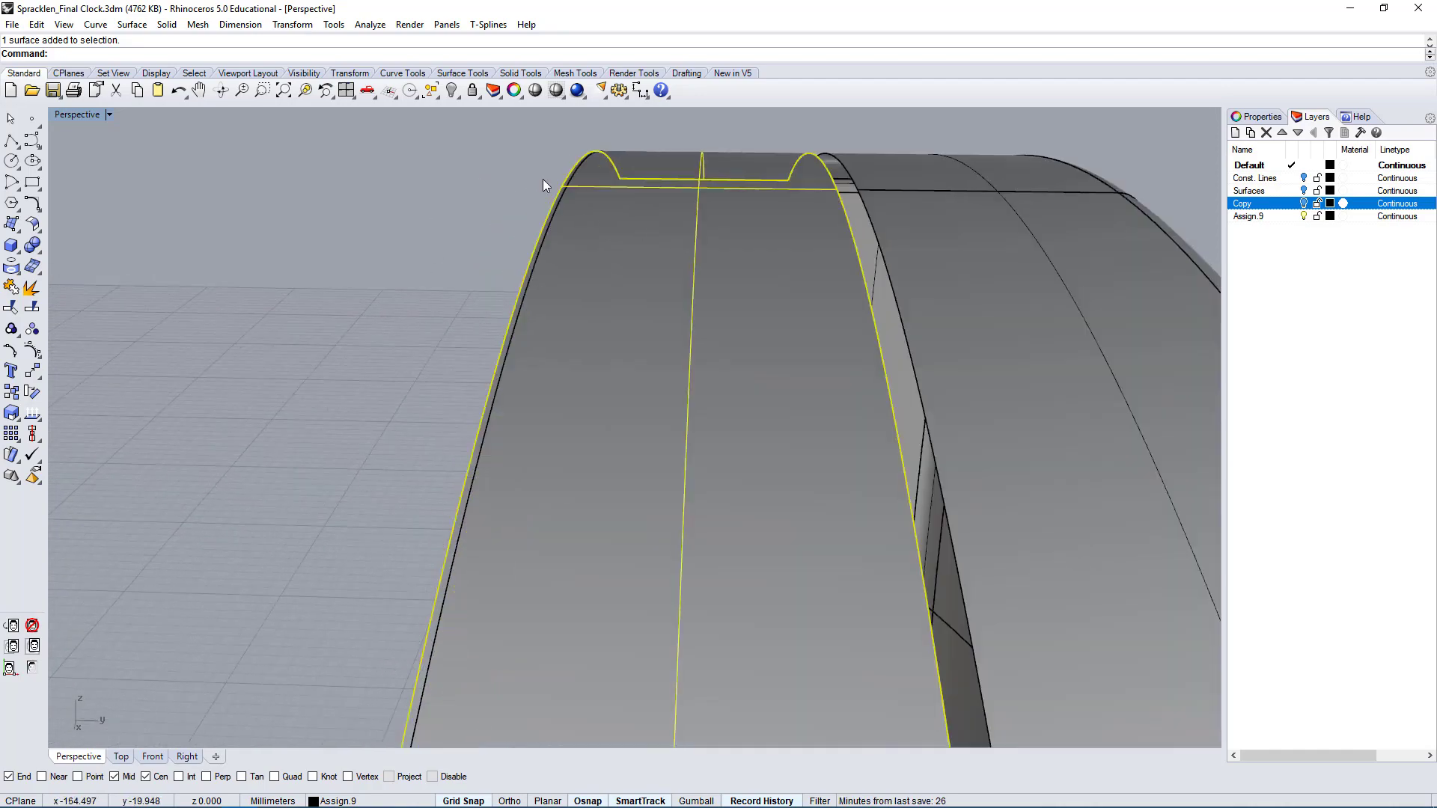
right_click_drag(542, 178, 577, 401)
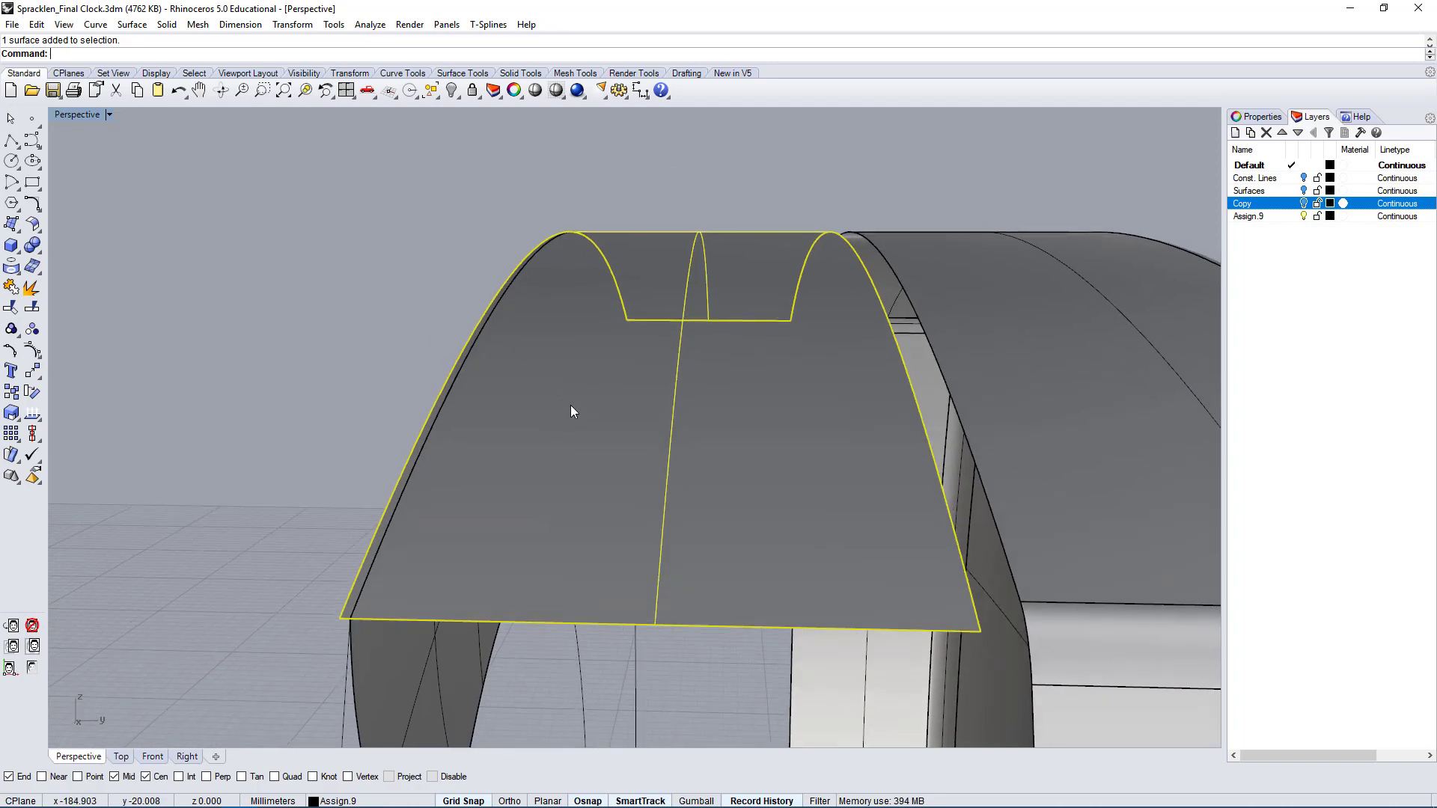
type("Scale")
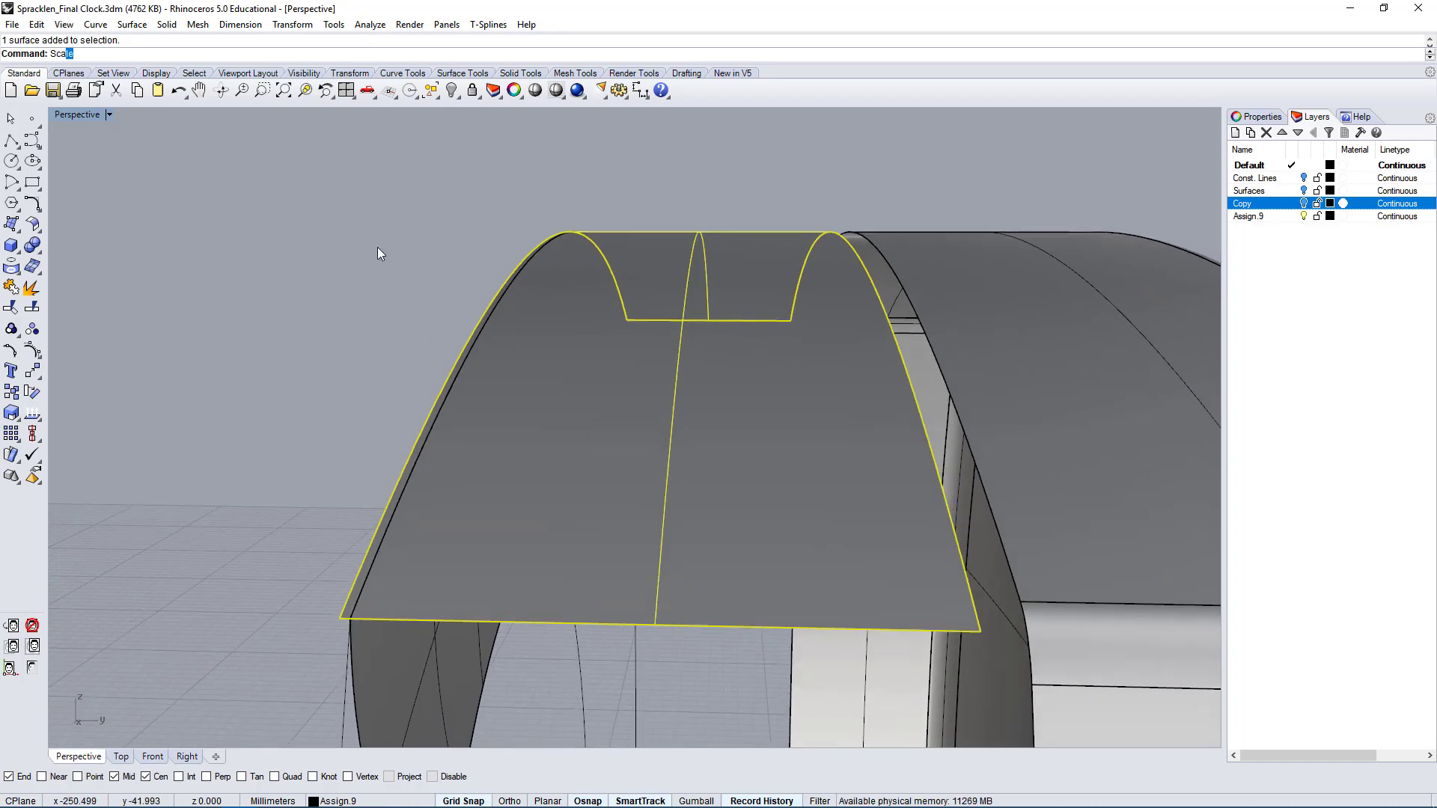
key("Return")
left_click(980, 631)
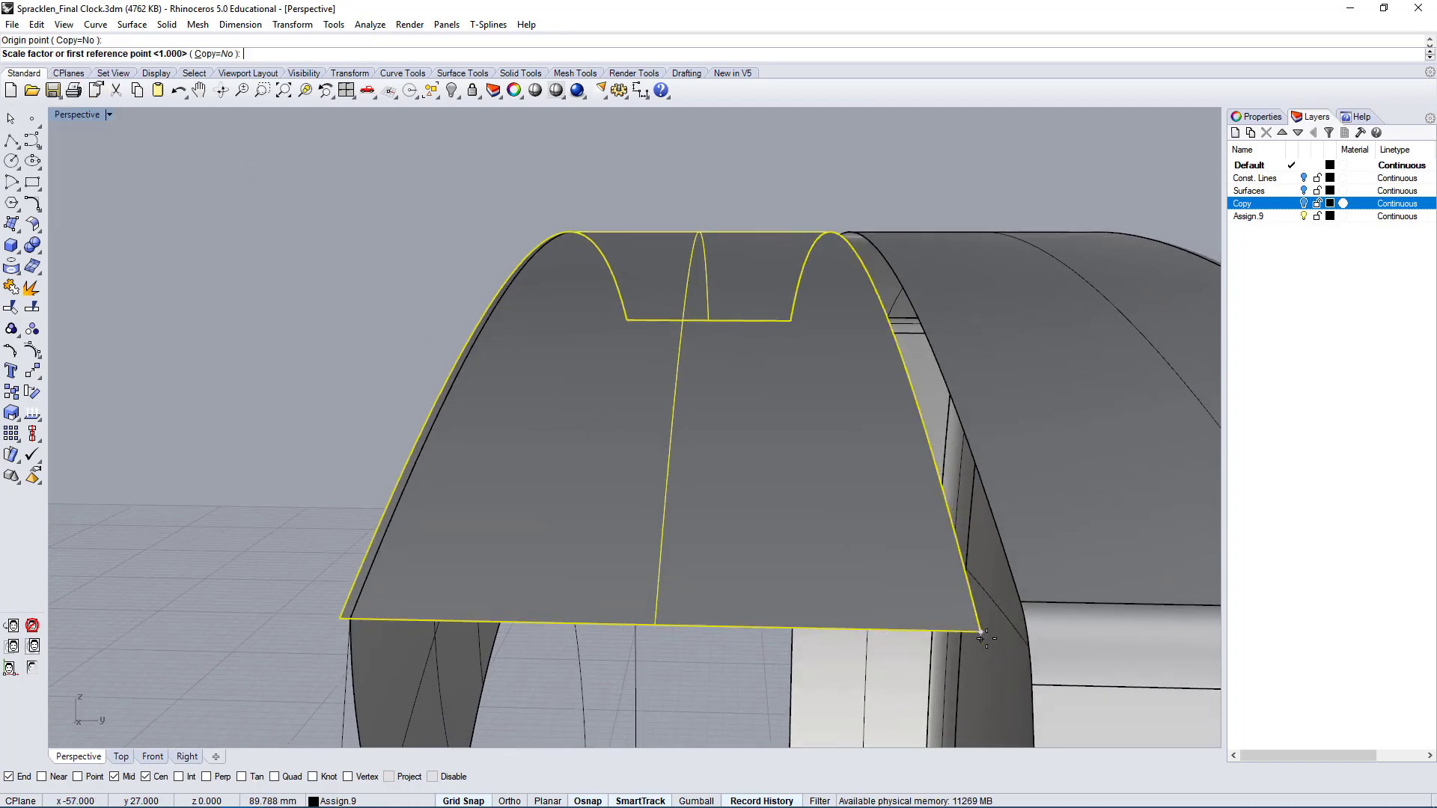
left_click(337, 619)
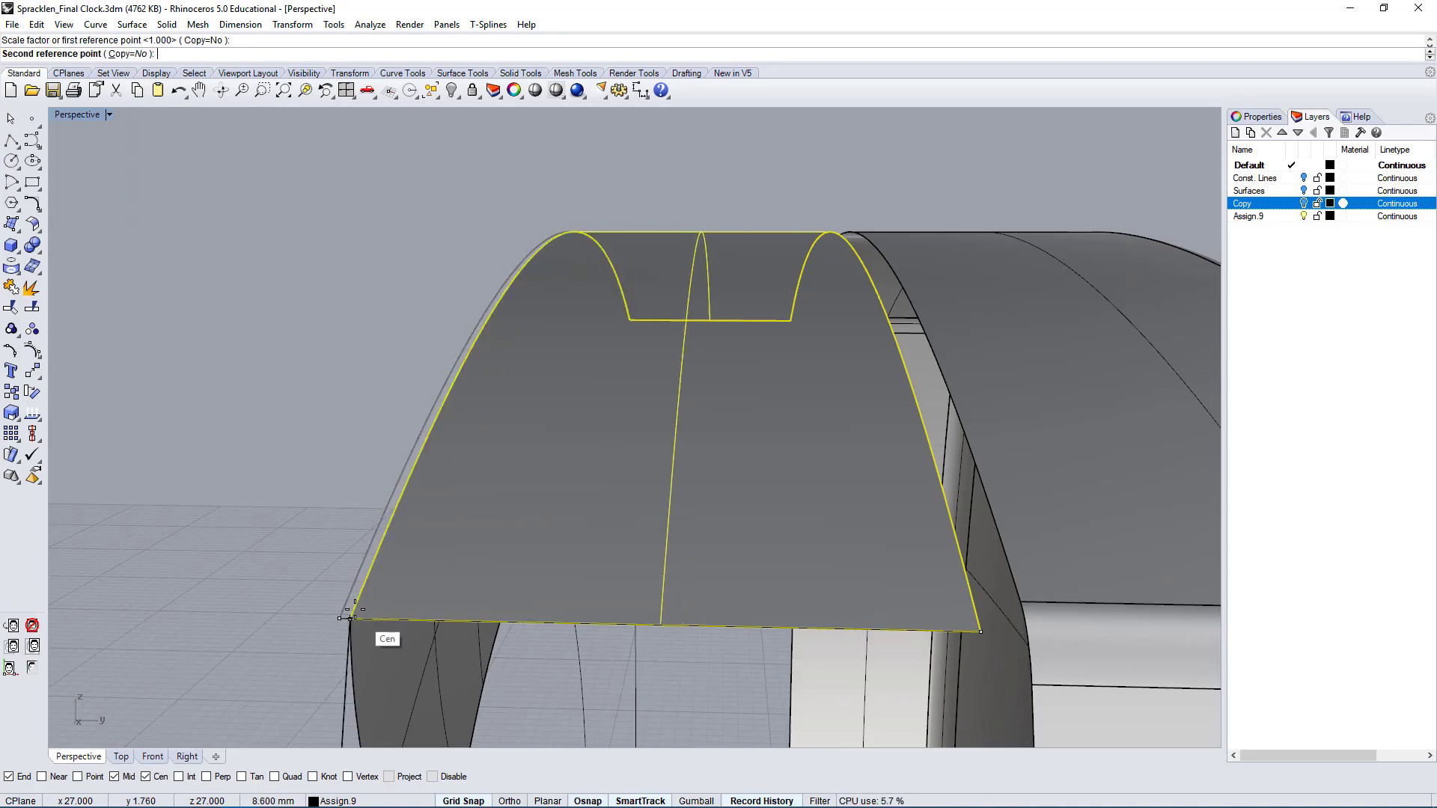
left_click(526, 582)
right_click_drag(526, 581, 485, 540)
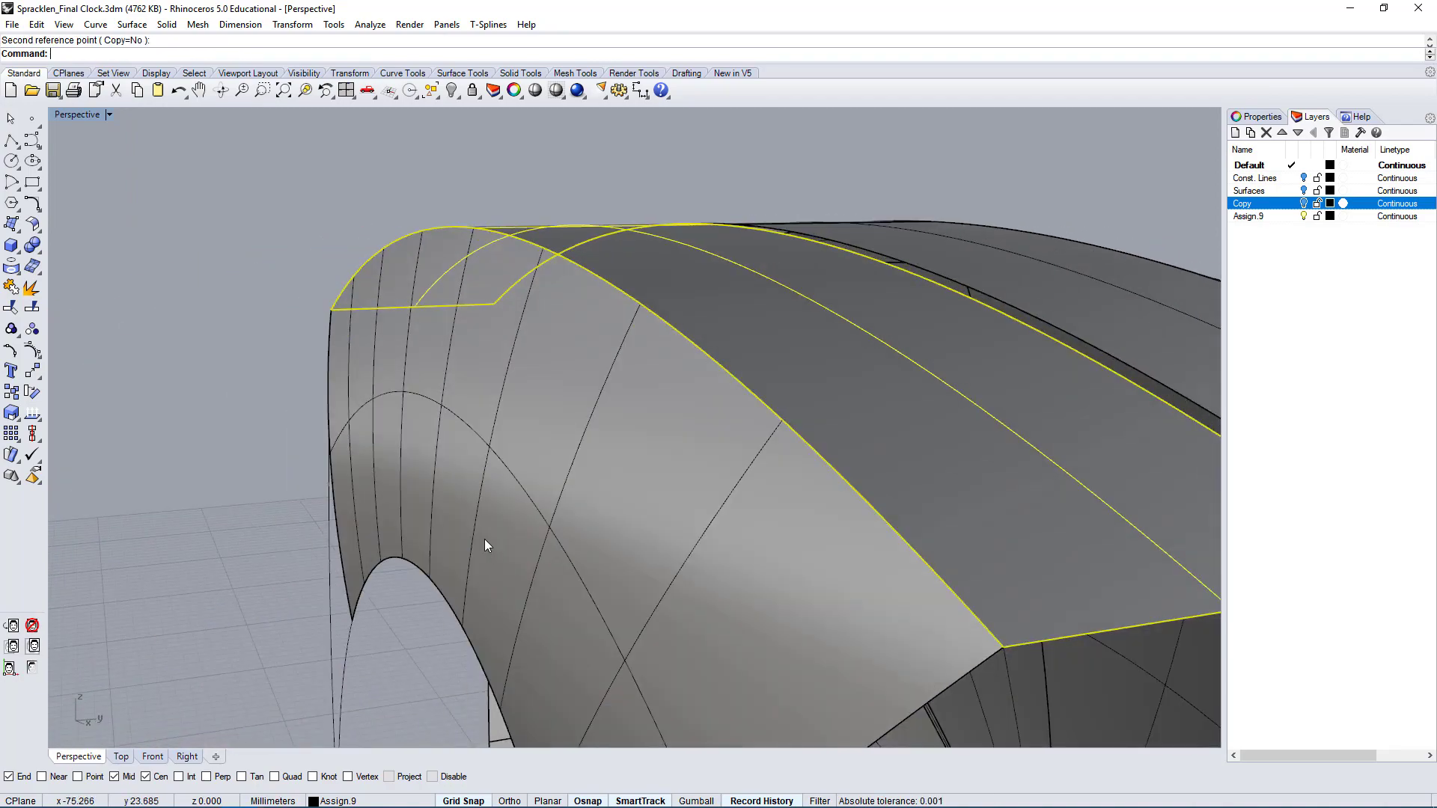
scroll(485, 541, "down", 2)
key("Escape")
- Examine from several angles how the joined top and curved back panels sit against the front section of the clock body
right_click_drag(586, 512, 648, 458)
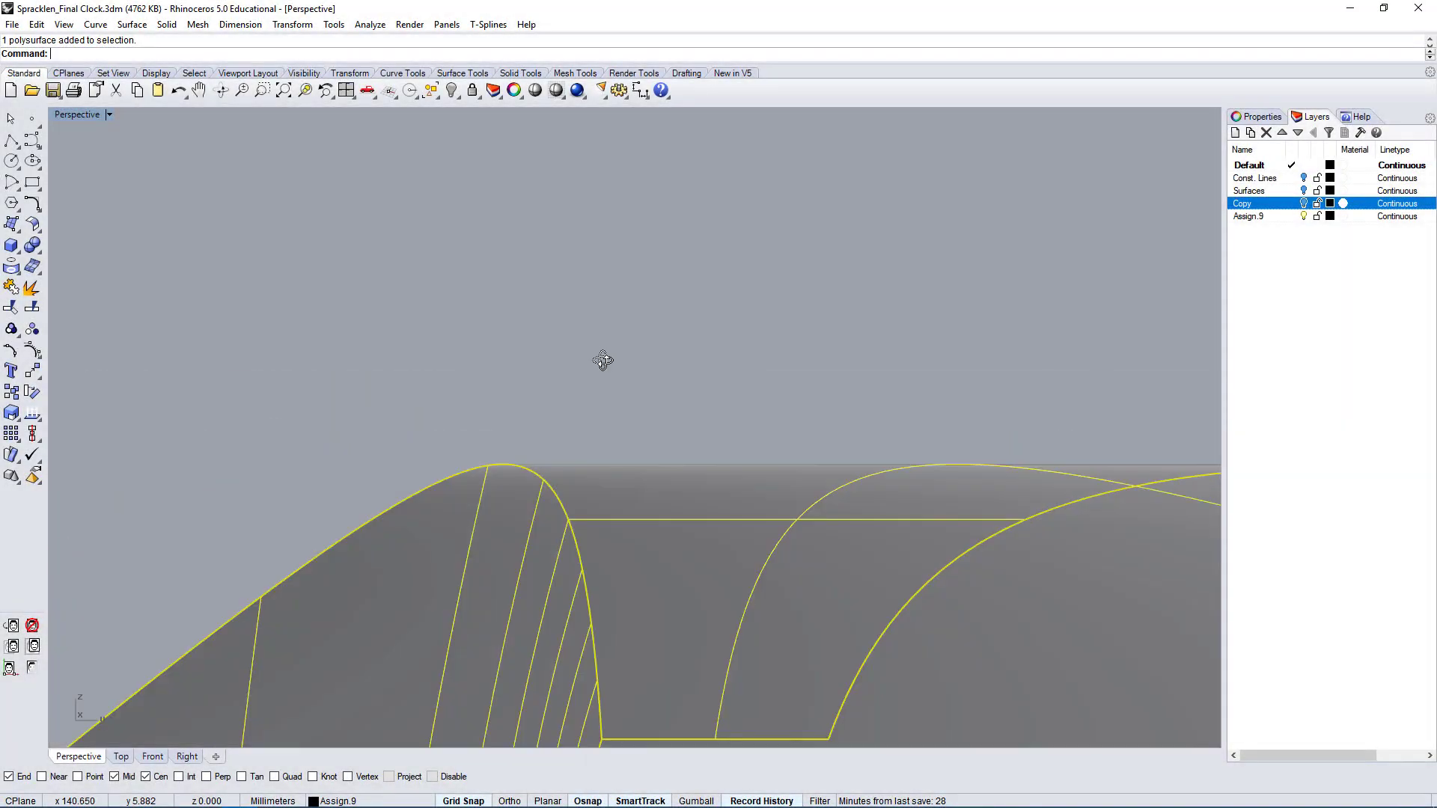
left_click(604, 353)
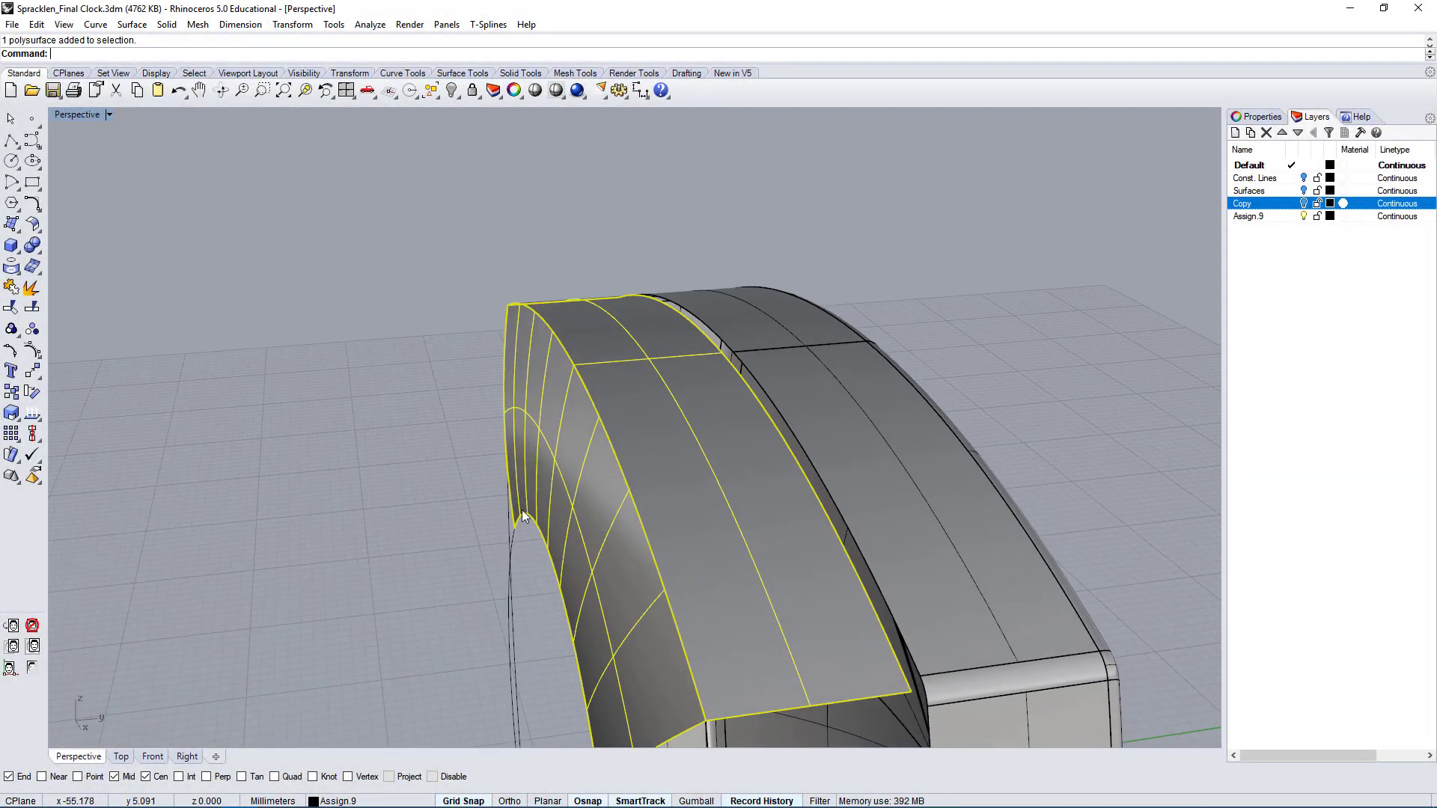
right_click_drag(524, 325, 579, 442)
right_click_drag(644, 500, 573, 470)
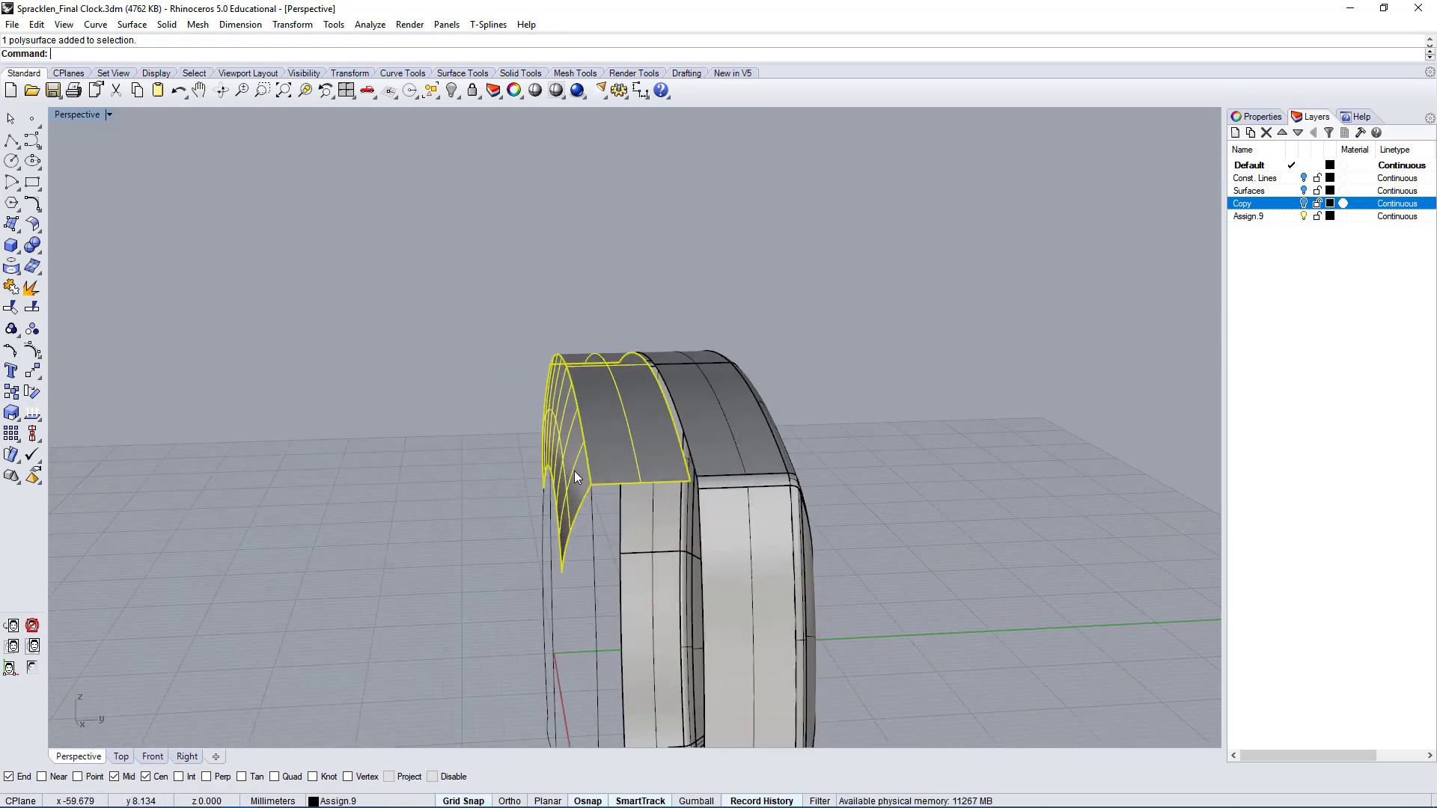
right_click_drag(561, 378, 639, 392)
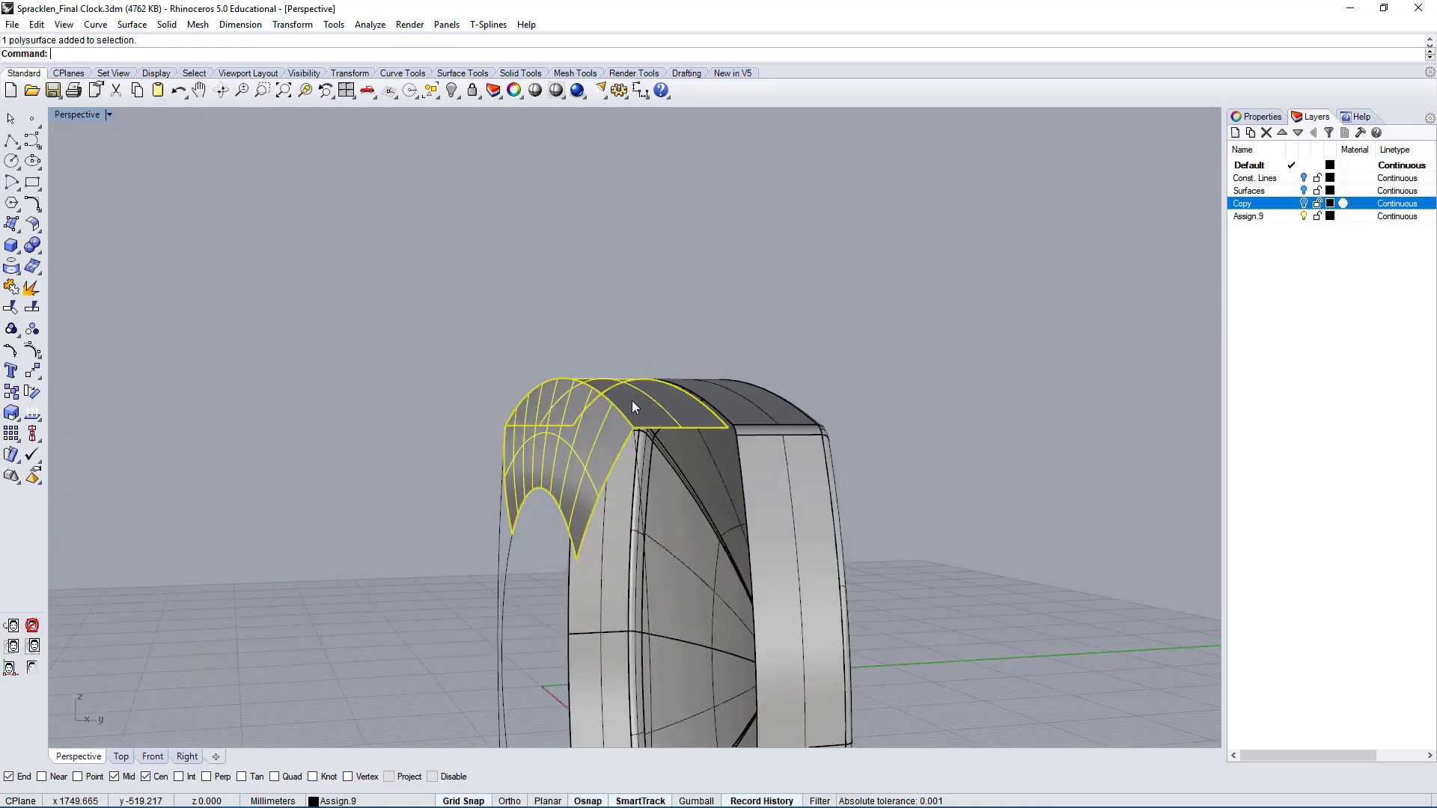
right_click_drag(649, 416, 615, 396)
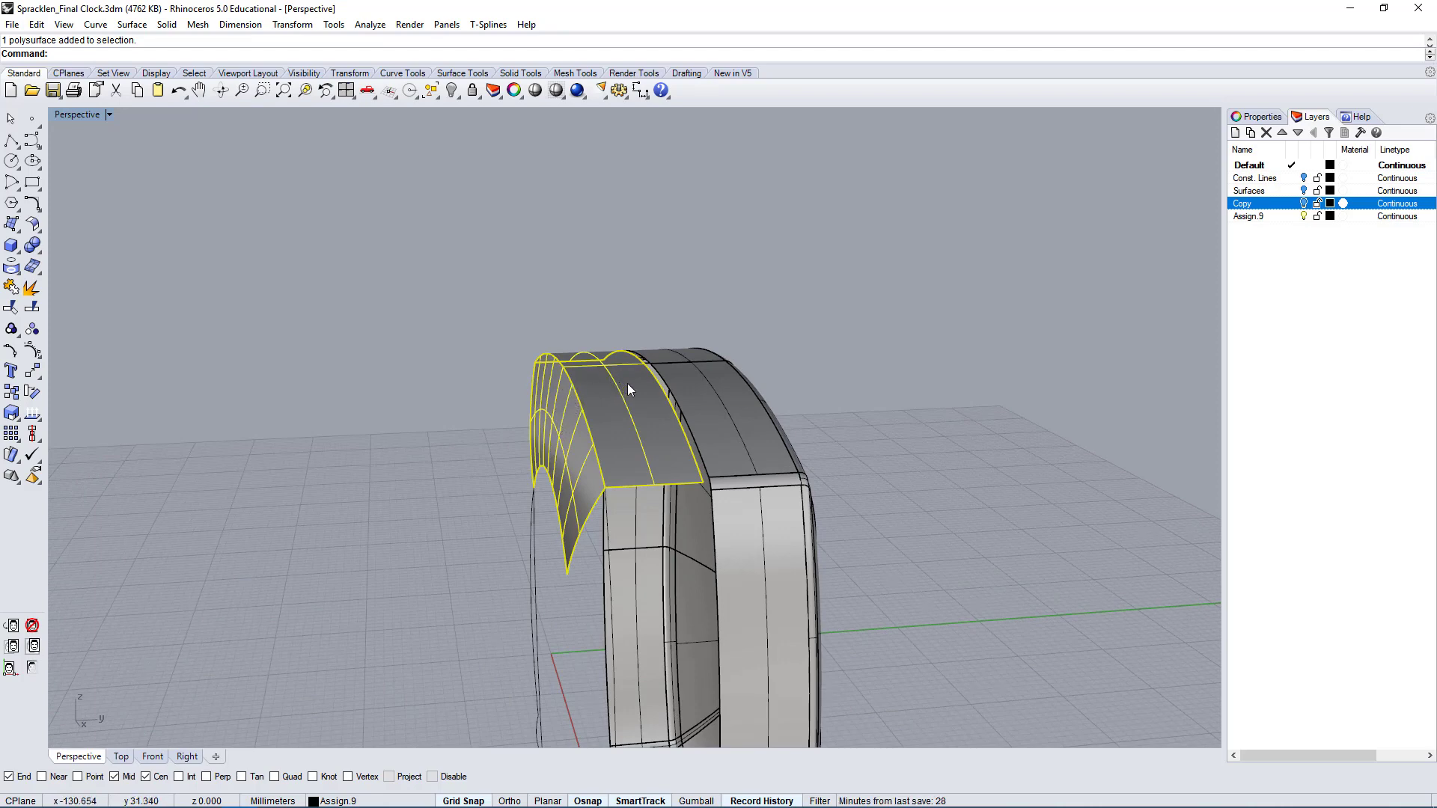
left_click(521, 314)
left_click(537, 429)
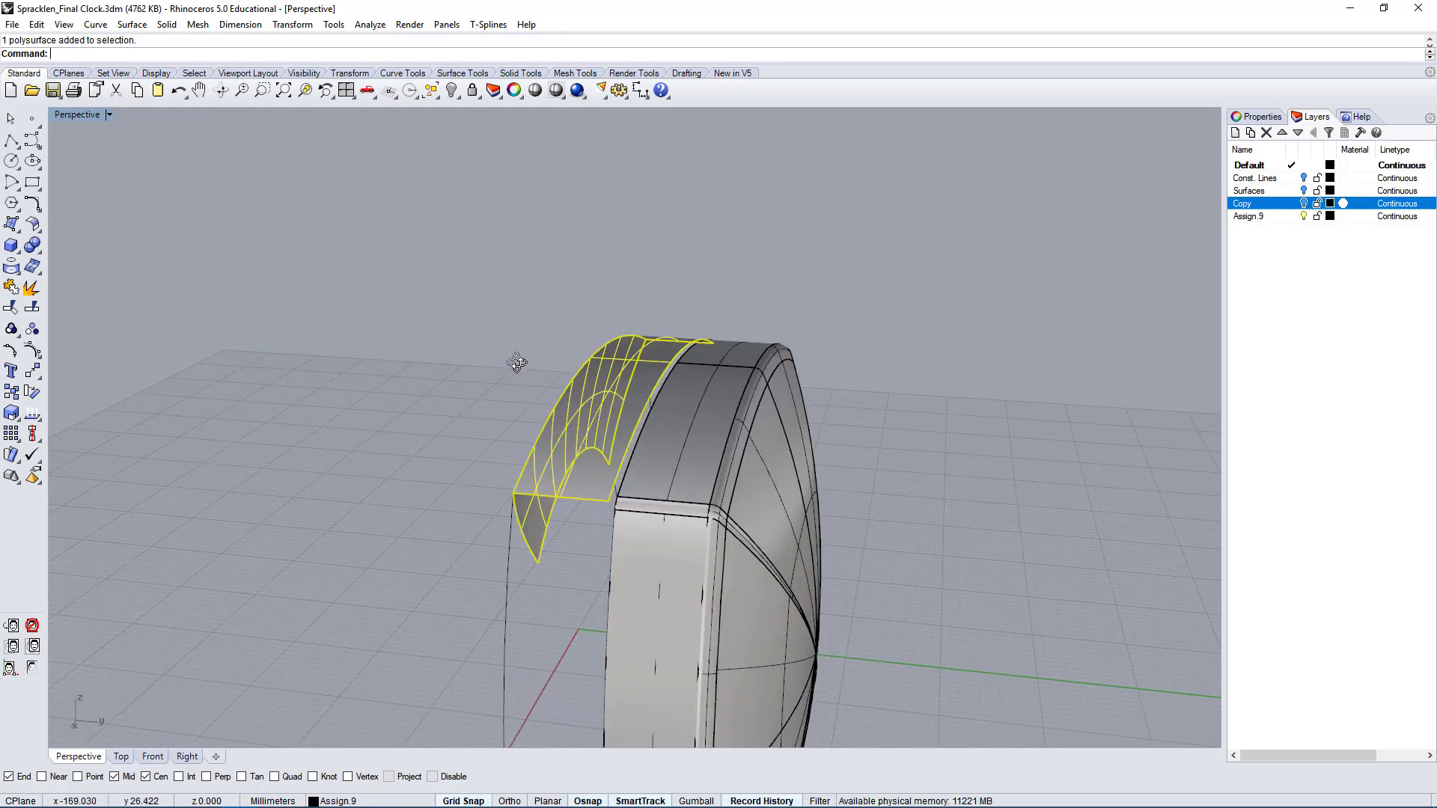
scroll(602, 377, "up", 4)
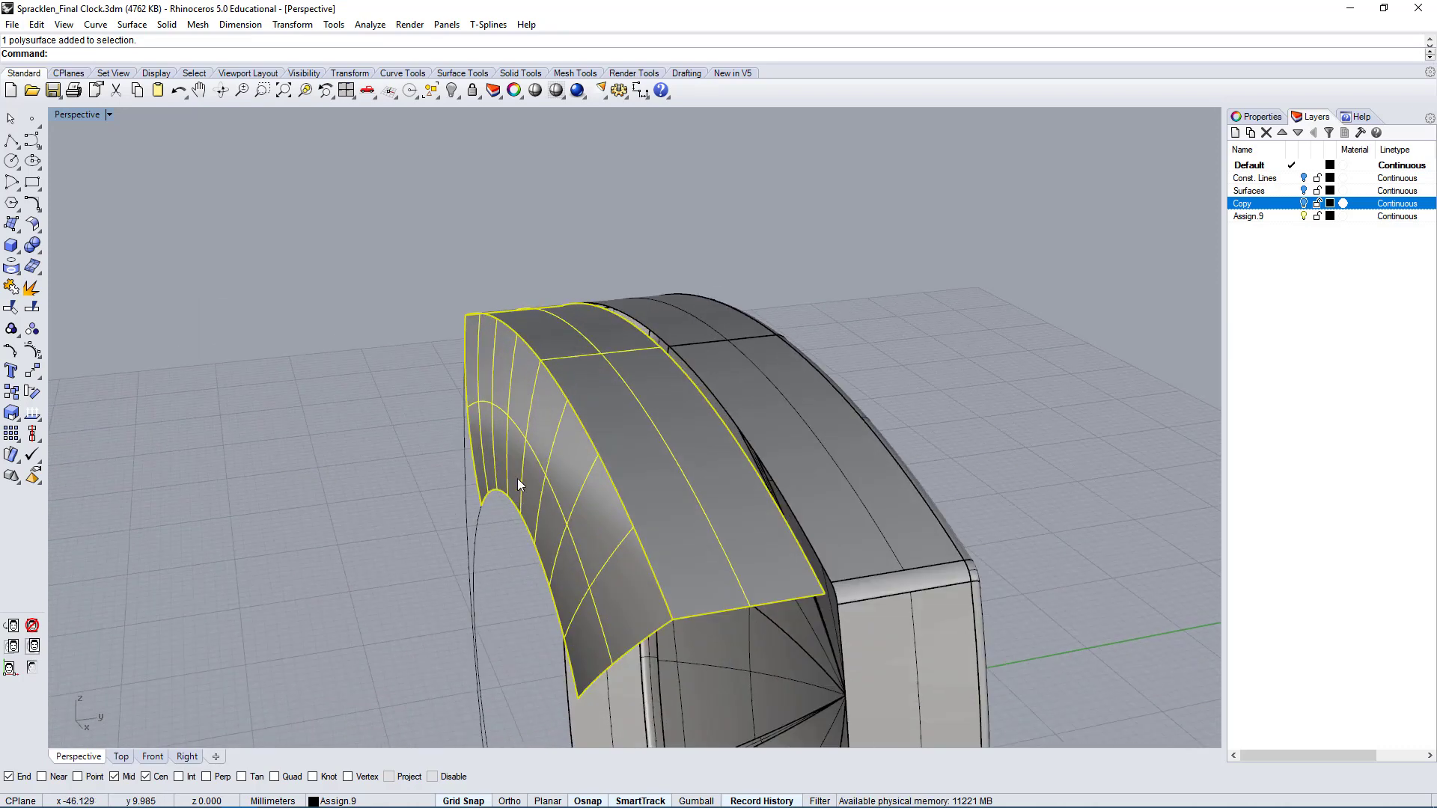
right_click_drag(279, 465, 693, 412)
- Check the point count and degree of the front section's top panel with Rebuild
left_click(757, 428, "ctrl+shift")
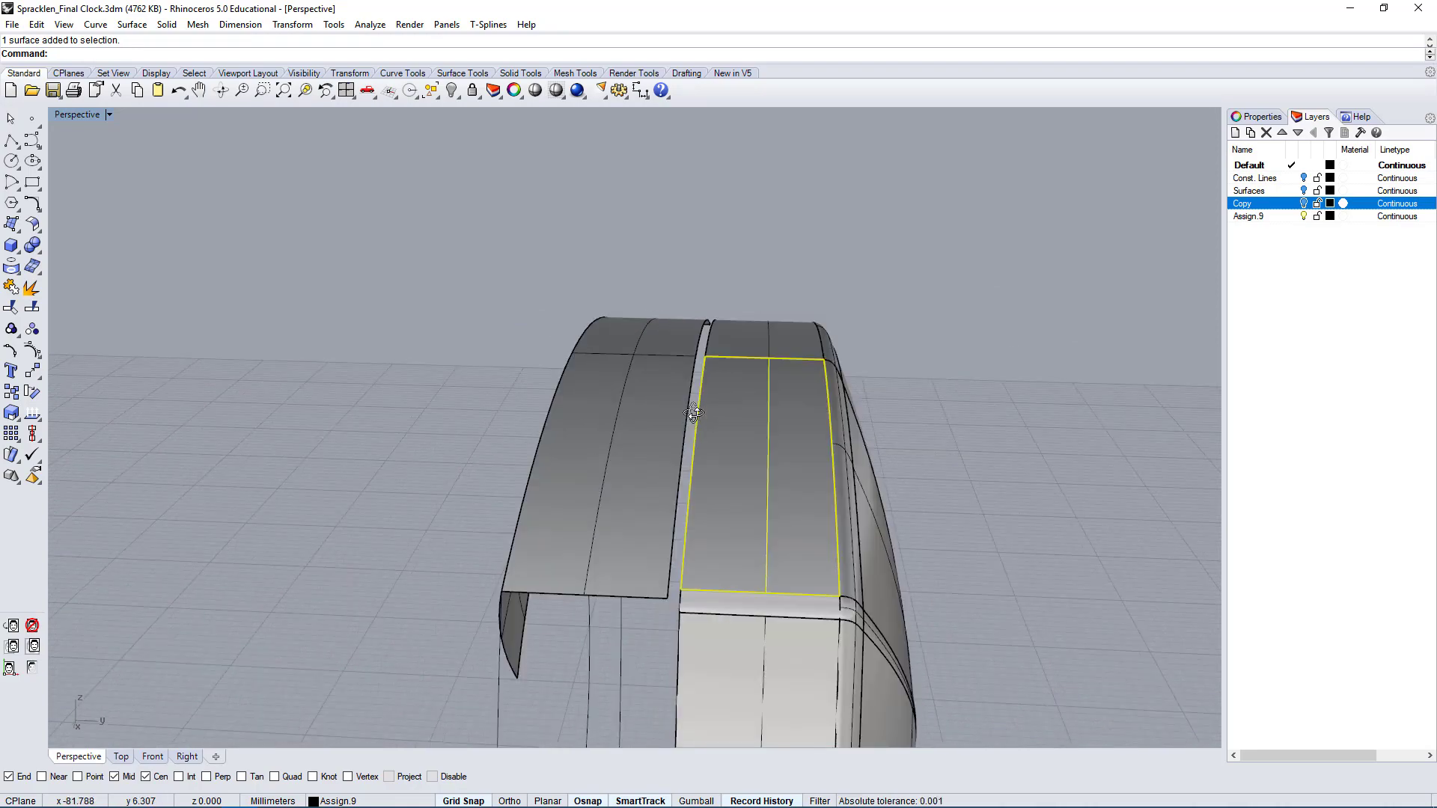
type("rebuild")
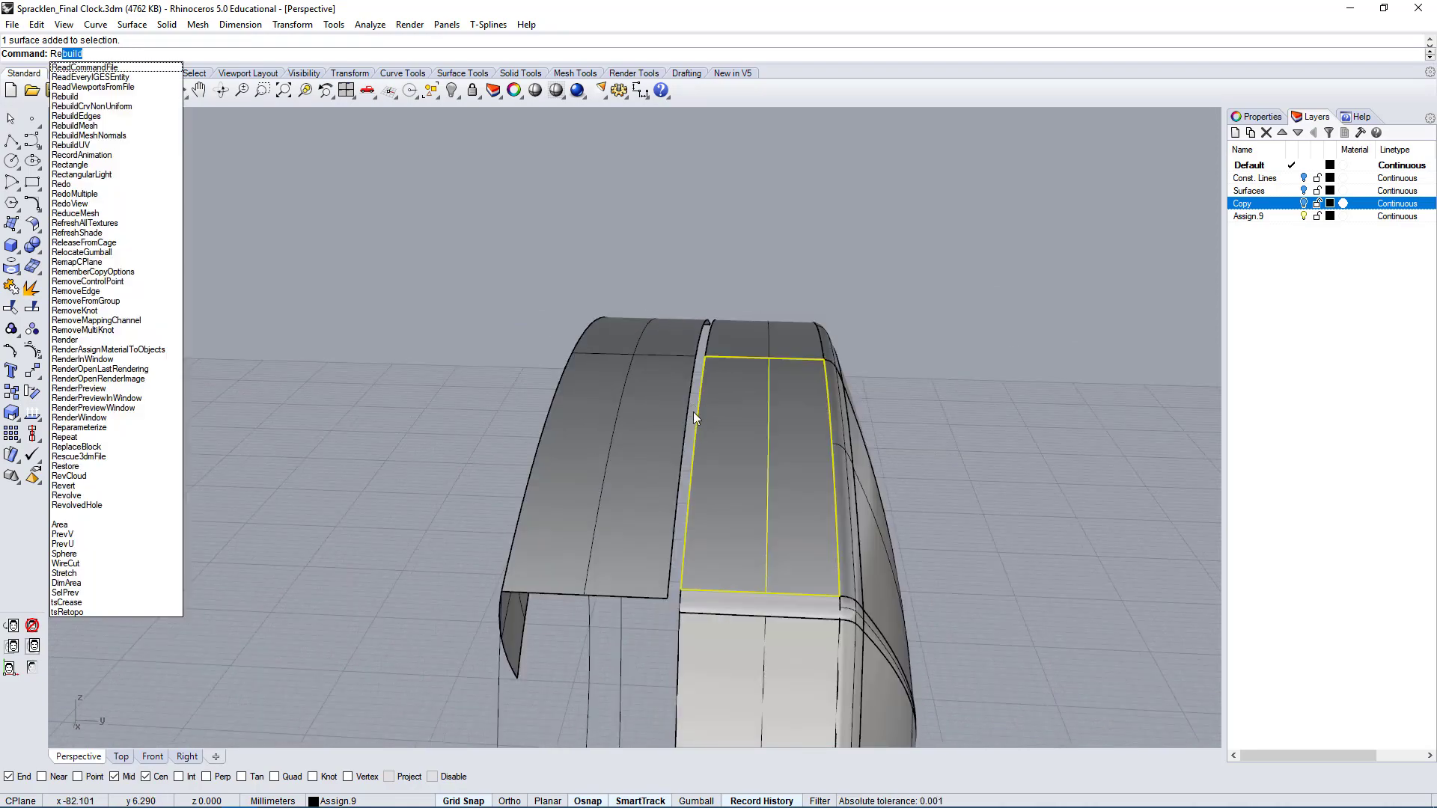
key("Return")
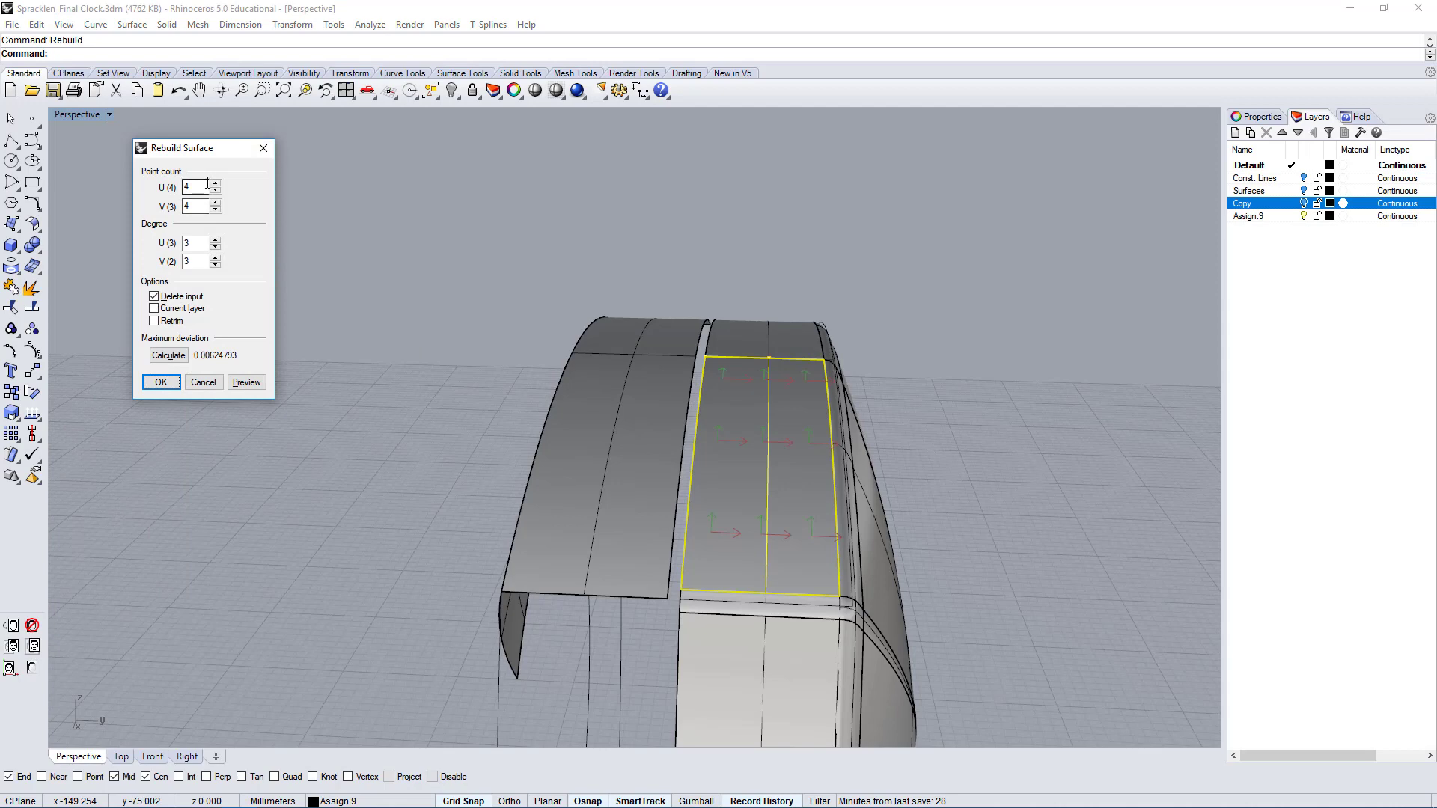
left_click(203, 382)
right_click_drag(365, 570, 559, 473)
scroll(561, 474, "down", 5)
left_click(591, 475)
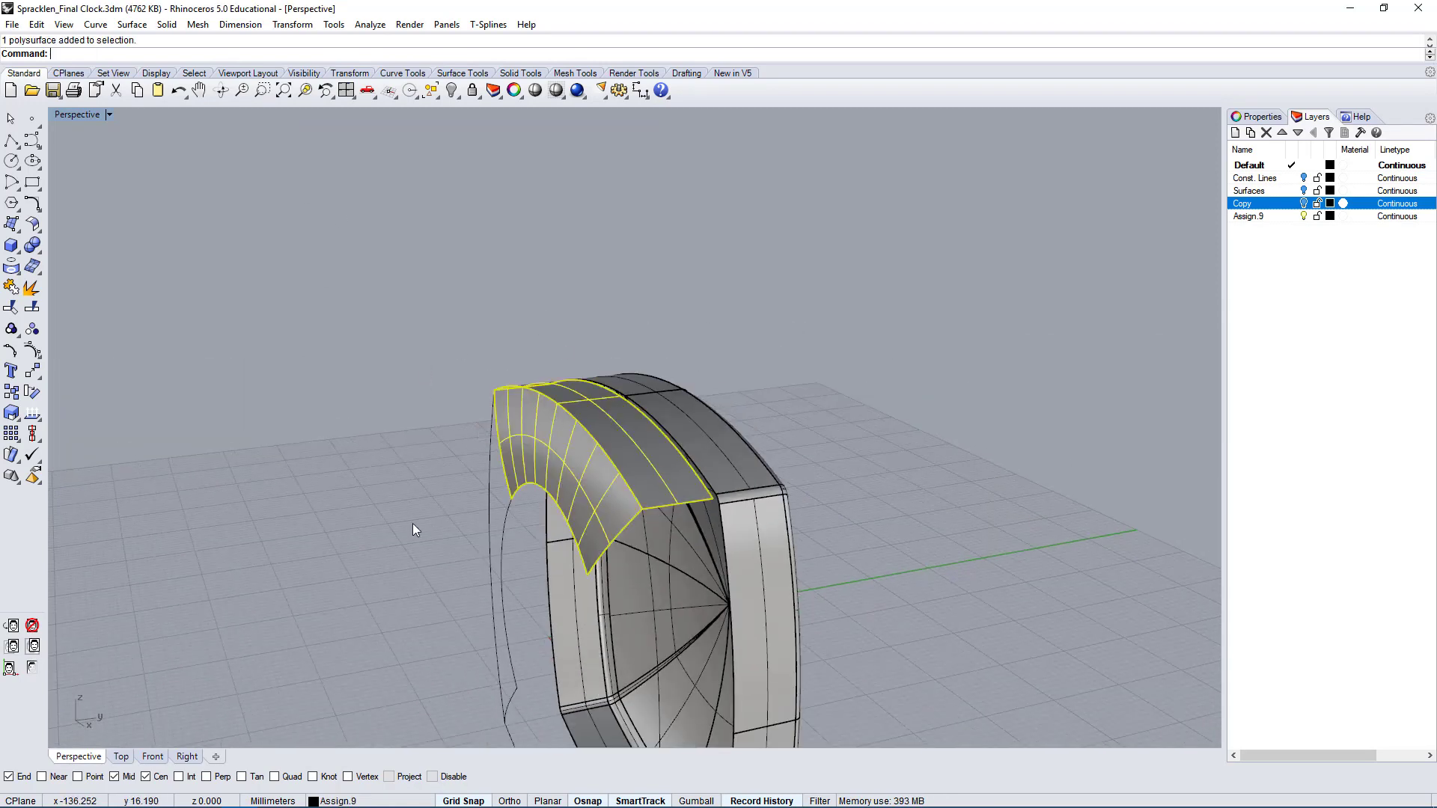
right_click_drag(552, 562, 583, 555)
type("Array")
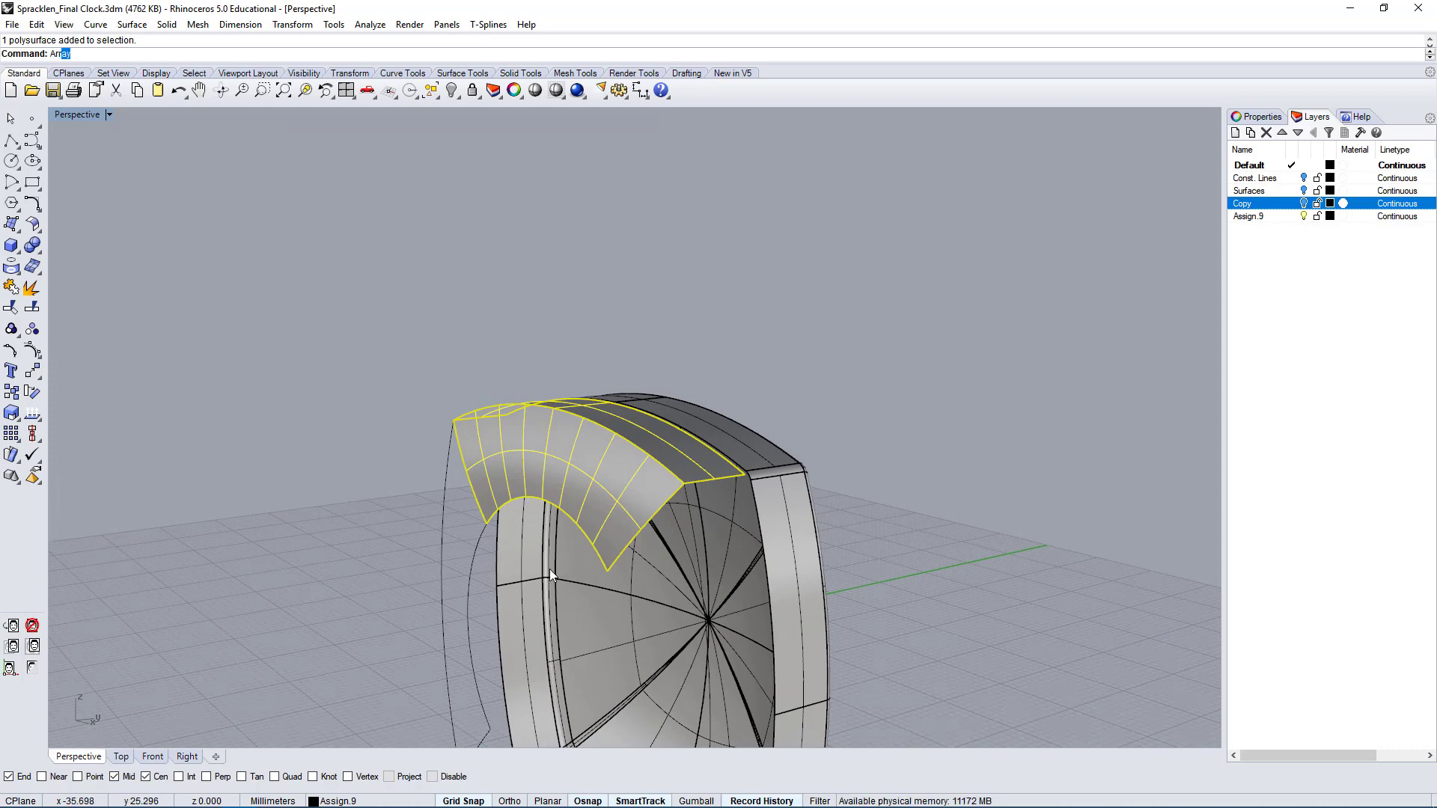
key("Return")
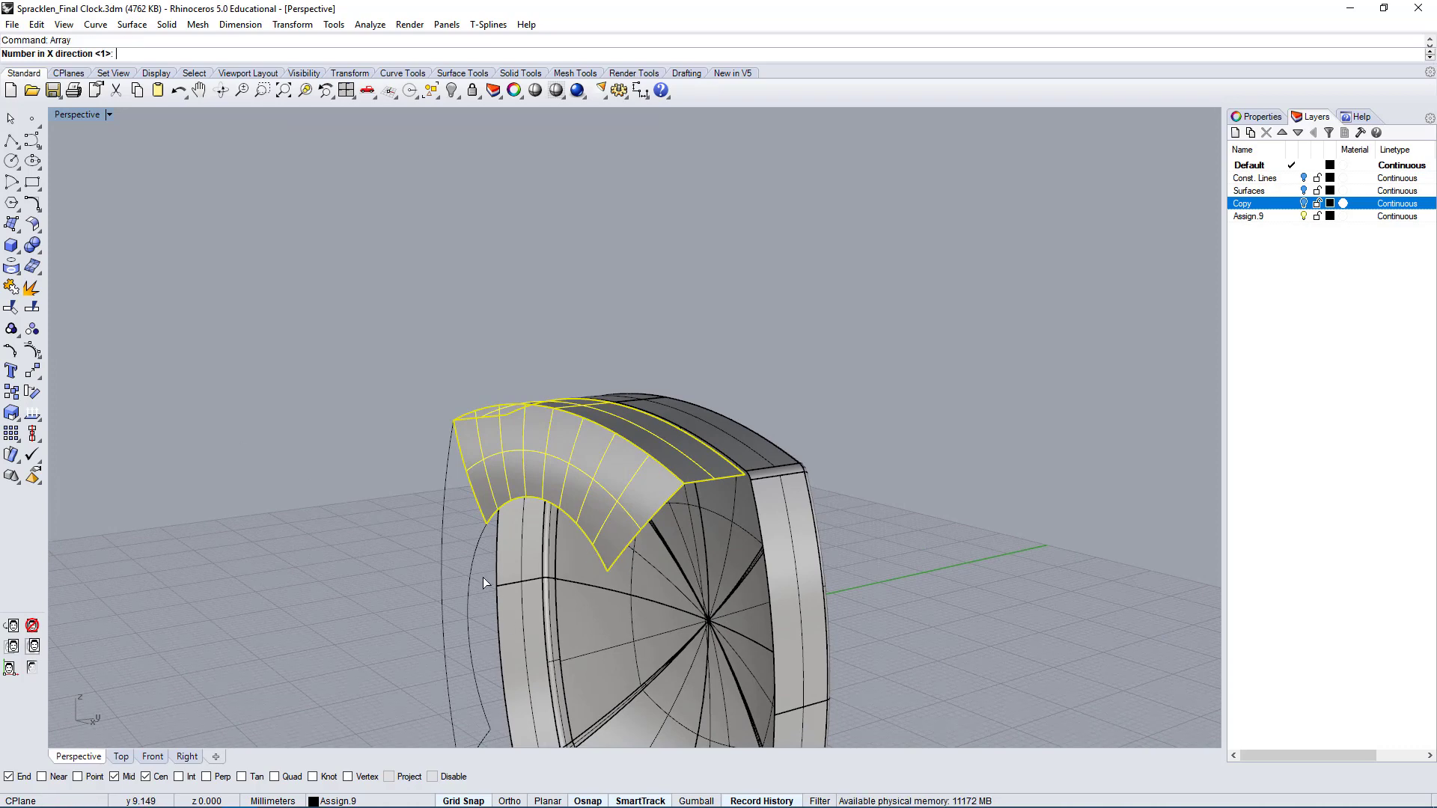
- Leave the rectangular array and switch to the four-viewport layout with the Front view active
double_click(79, 117)
left_click(345, 577)
key("Escape")
key("Escape")
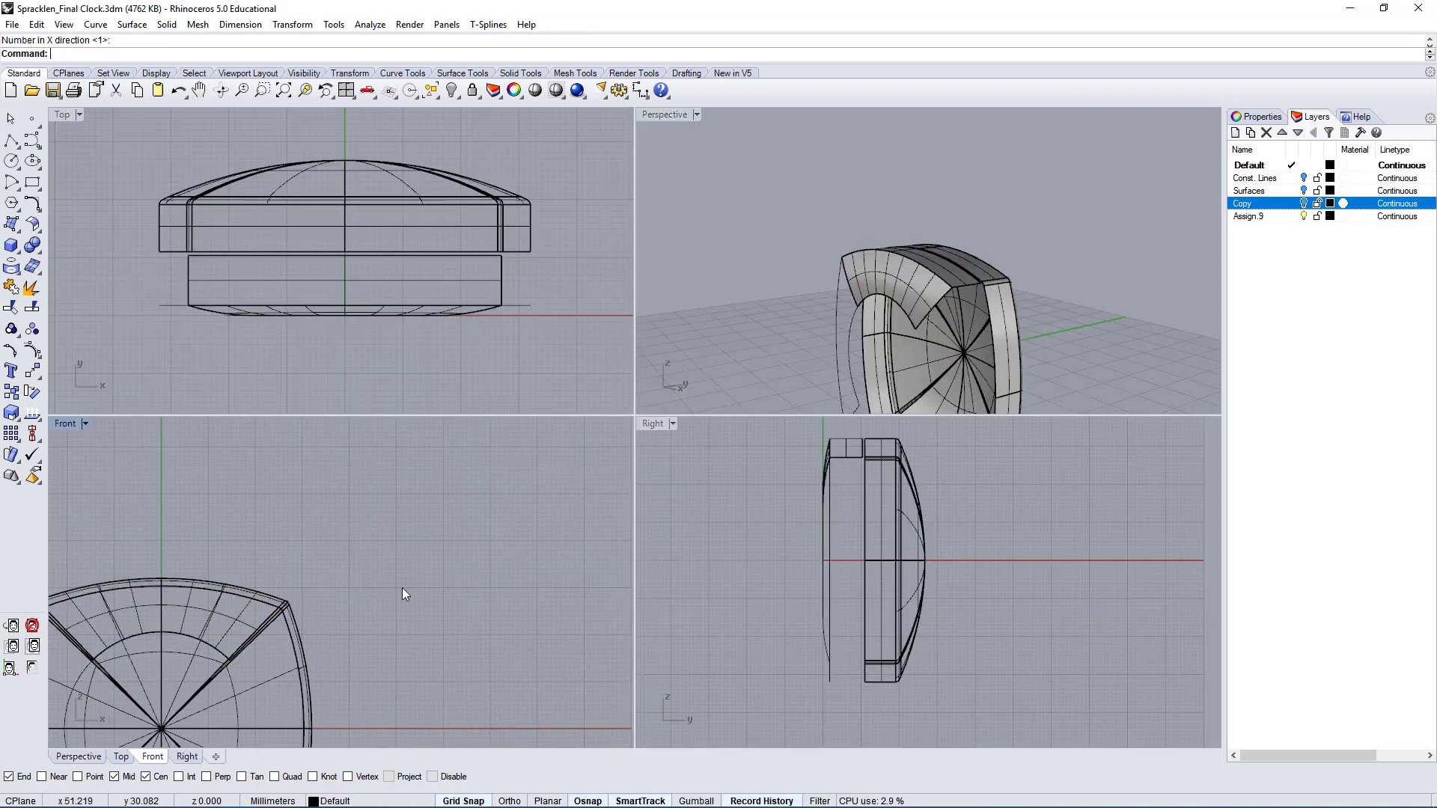
- Try a polar array of the joined rear panel about the clock's centre from the perspective view, with 4 items over 360 degrees
type("Array")
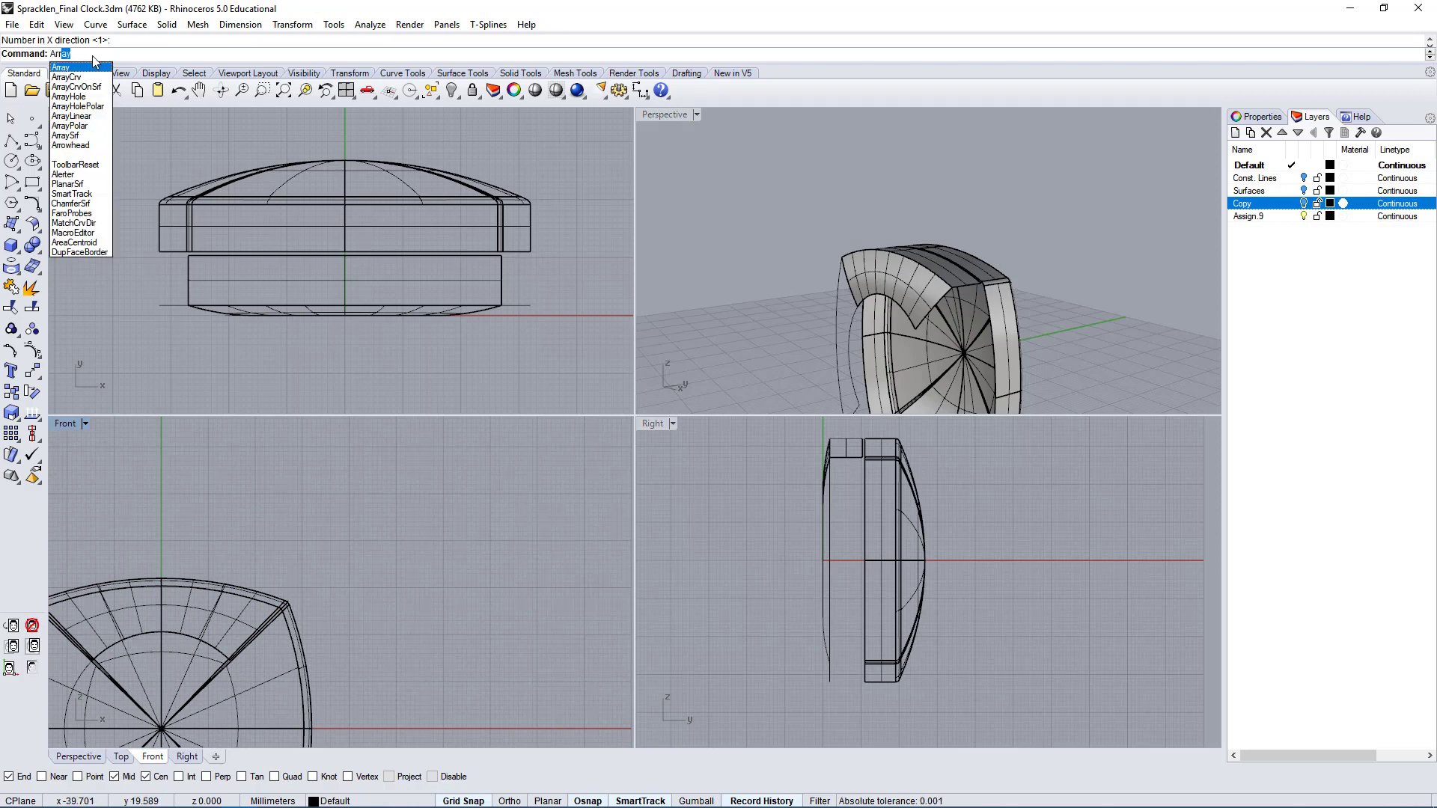
left_click(67, 126)
left_click(910, 236)
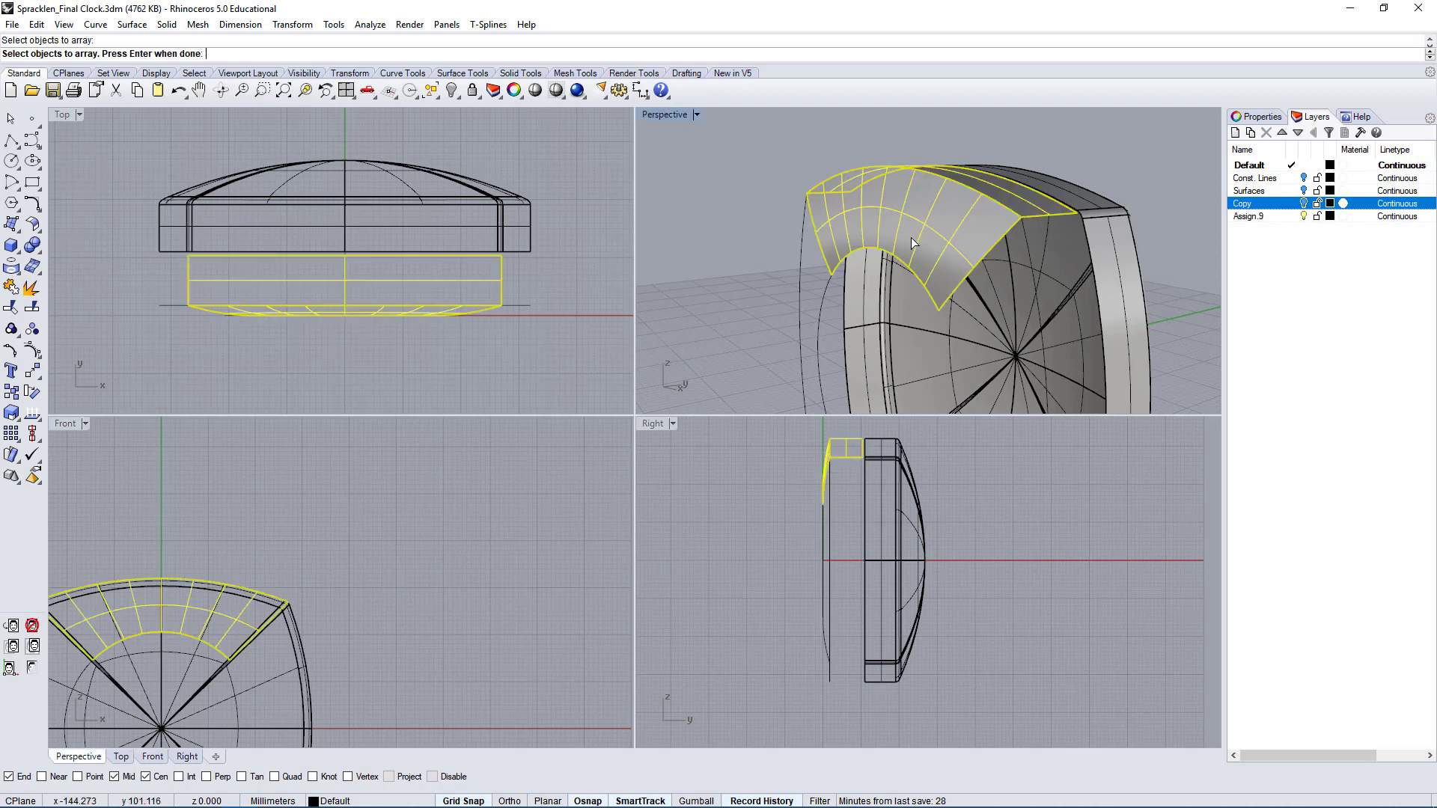
key("Return")
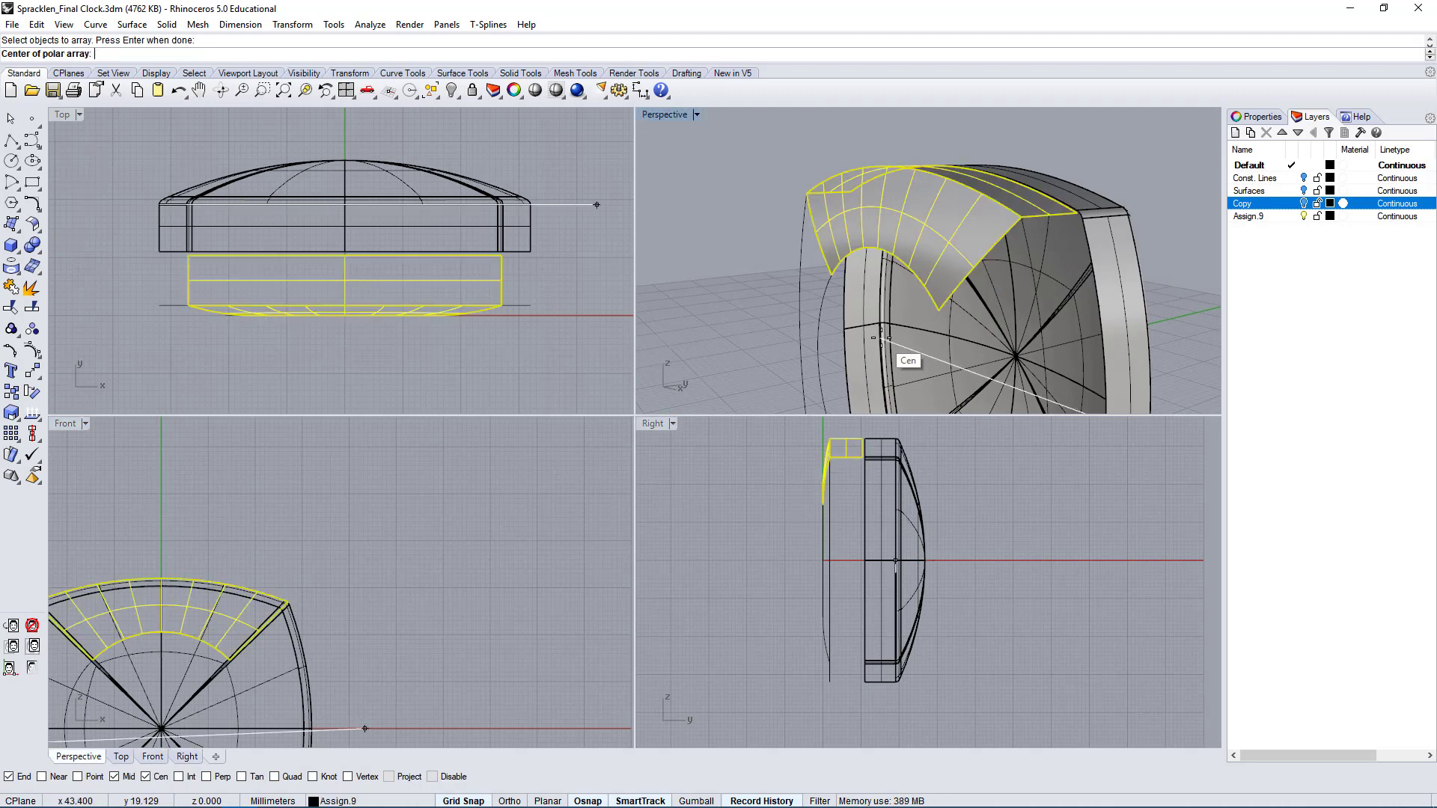
right_click_drag(879, 333, 812, 320)
left_click(812, 330)
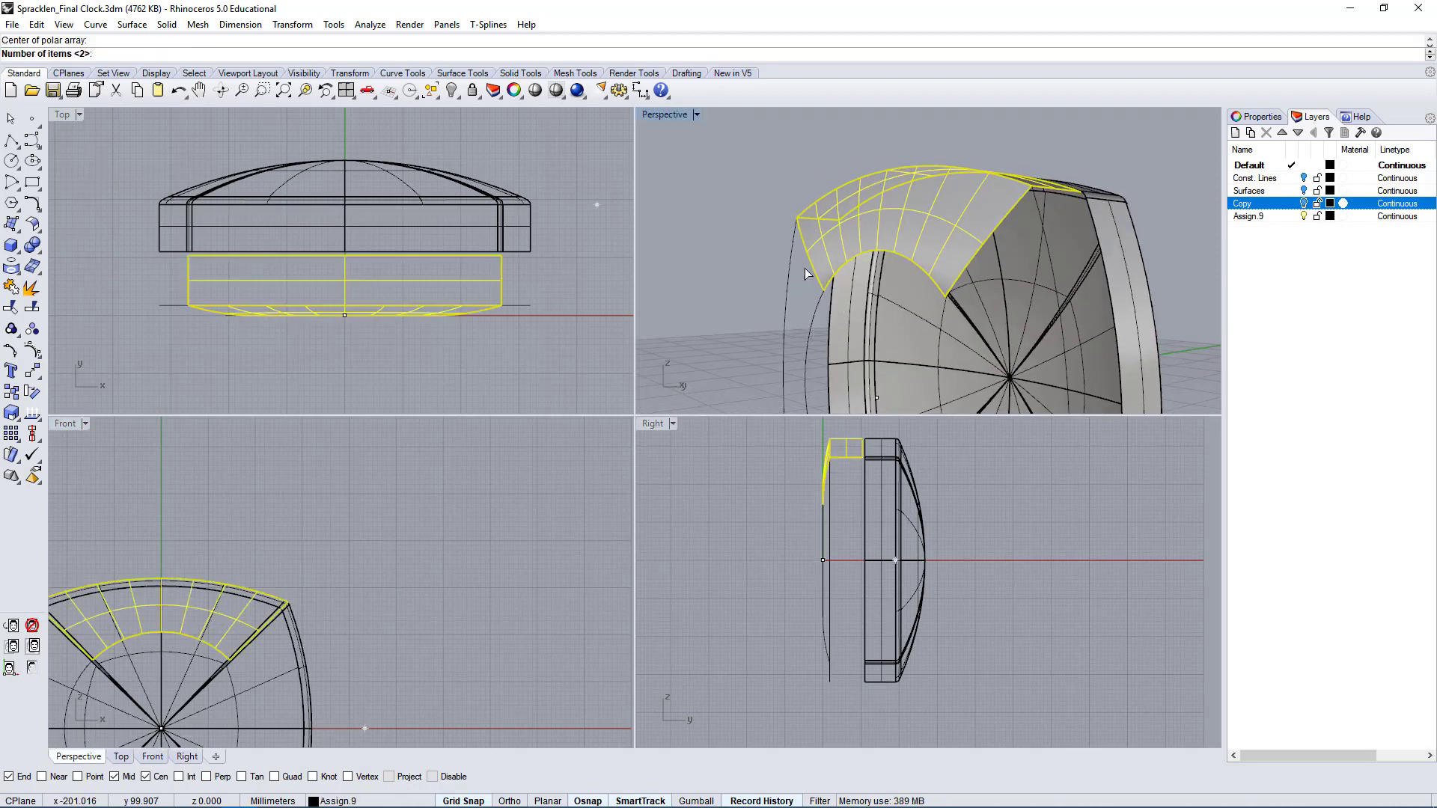
right_click_drag(226, 686, 417, 604)
scroll(398, 497, "down", 6)
scroll(436, 568, "up", 4)
type("4")
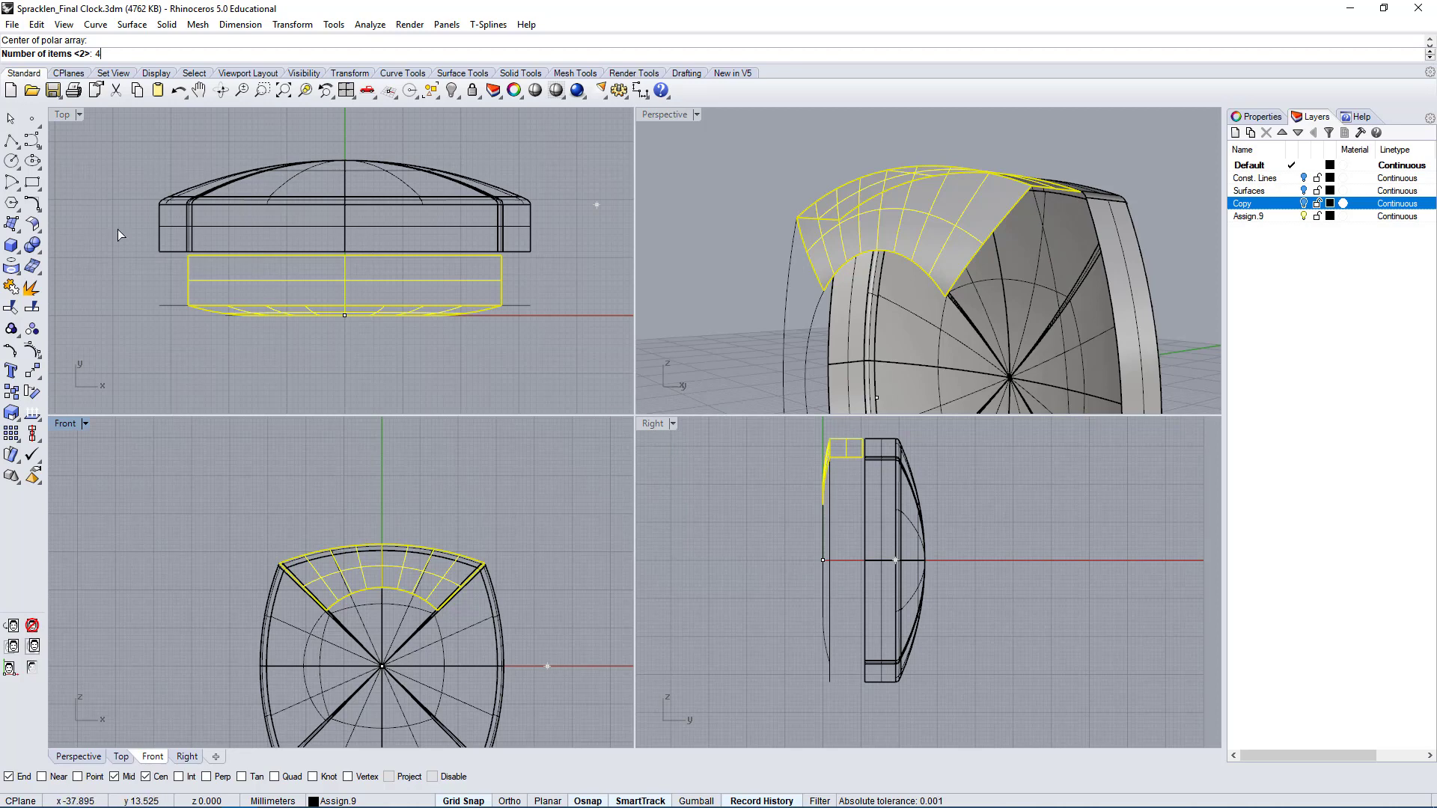
right_click_drag(506, 682, 430, 667)
key("Return")
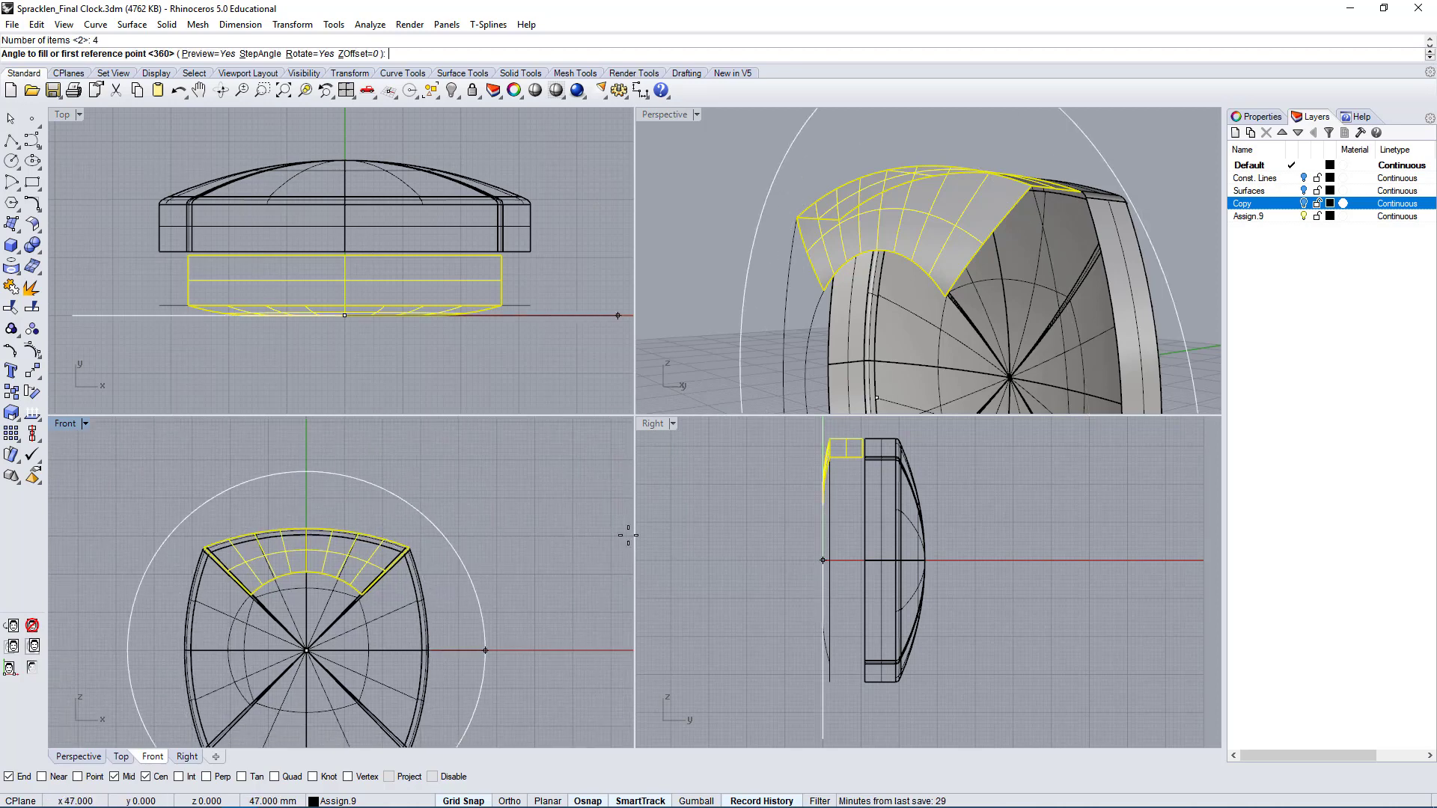
key("Return")
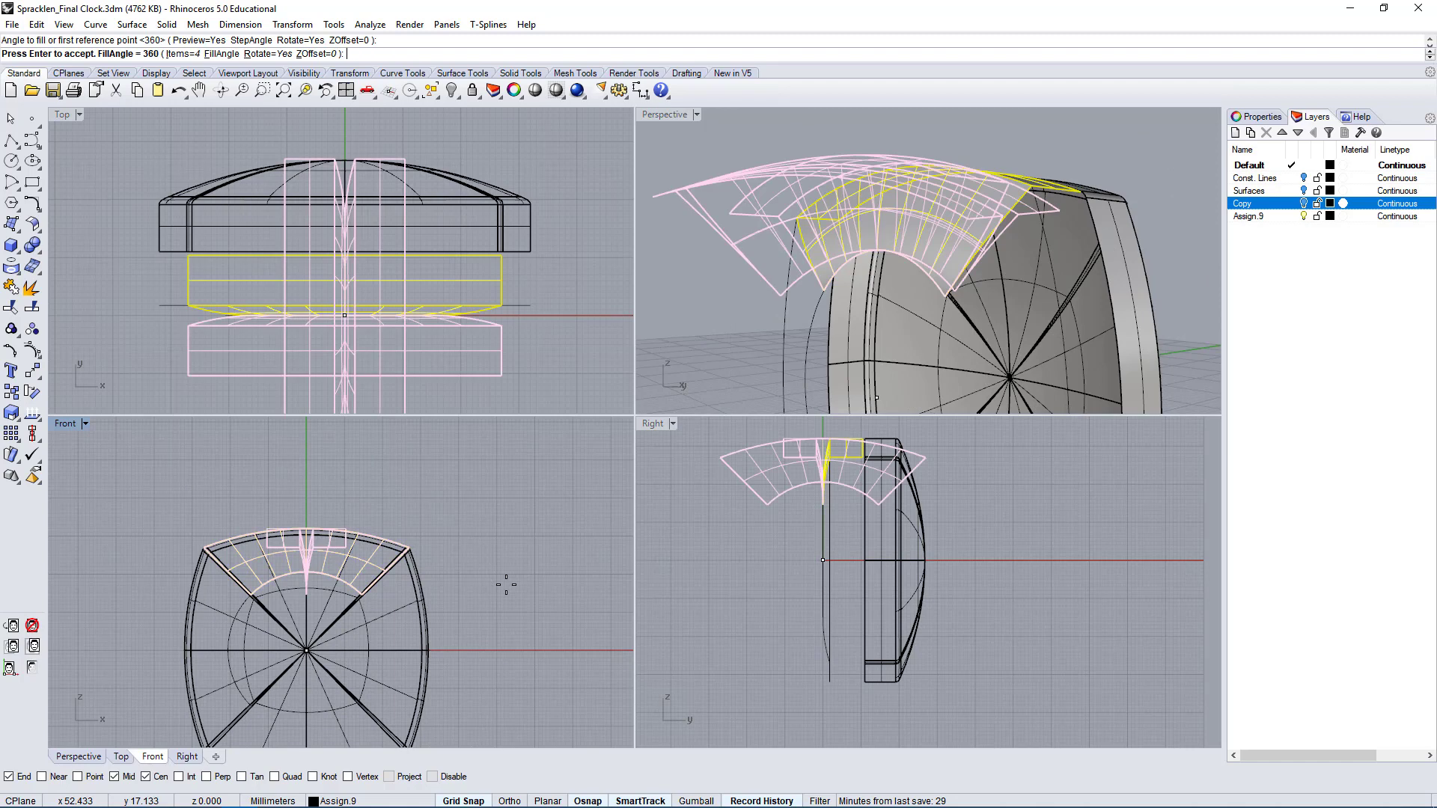
key("Escape")
- Polar-array the joined rear panel about the clock's centre in the Front view, with 4 items over 360 degrees
right_click_drag(869, 326, 940, 278)
left_click(941, 272)
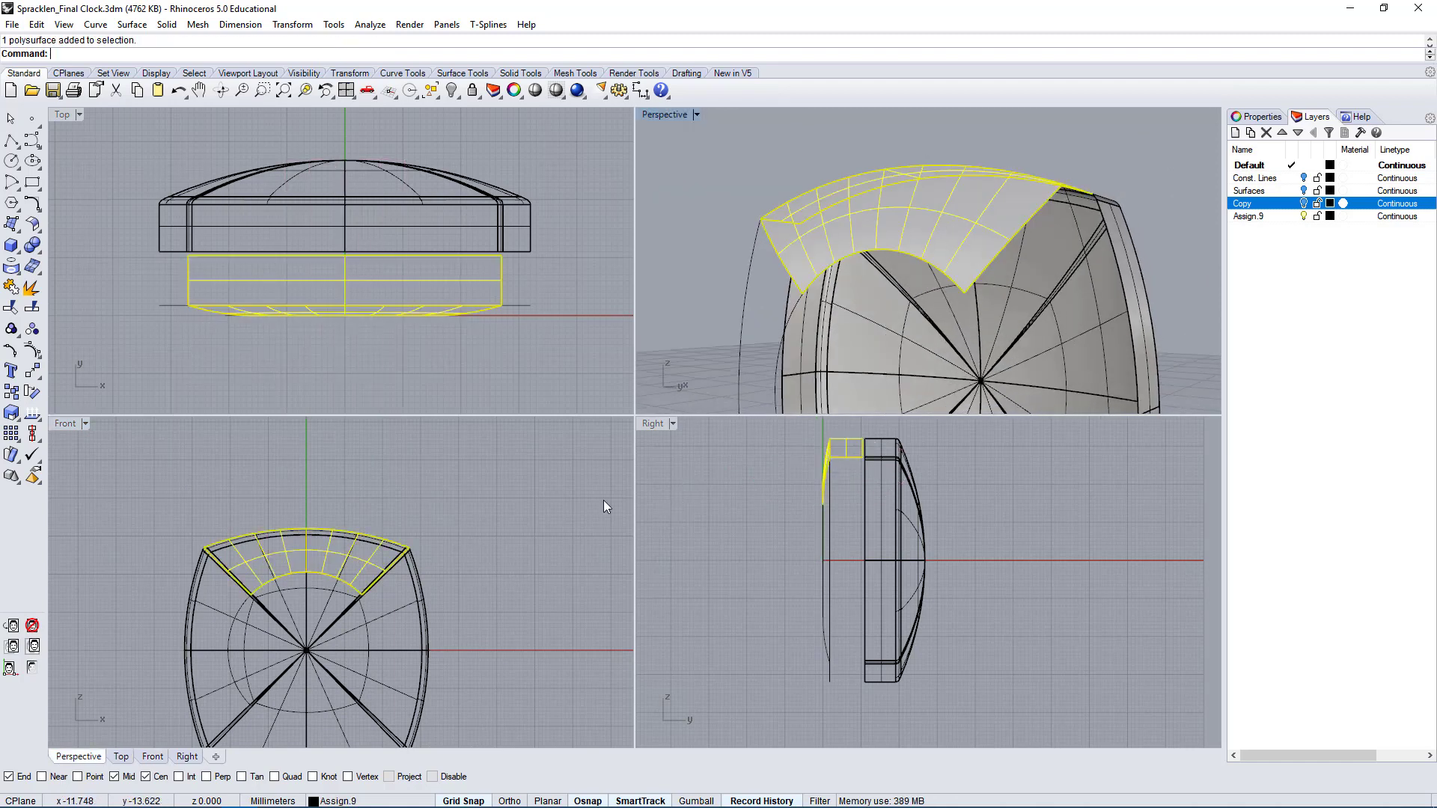
right_click_drag(347, 611, 384, 548)
right_click(415, 573)
scroll(377, 618, "up", 15)
scroll(357, 572, "down", 10)
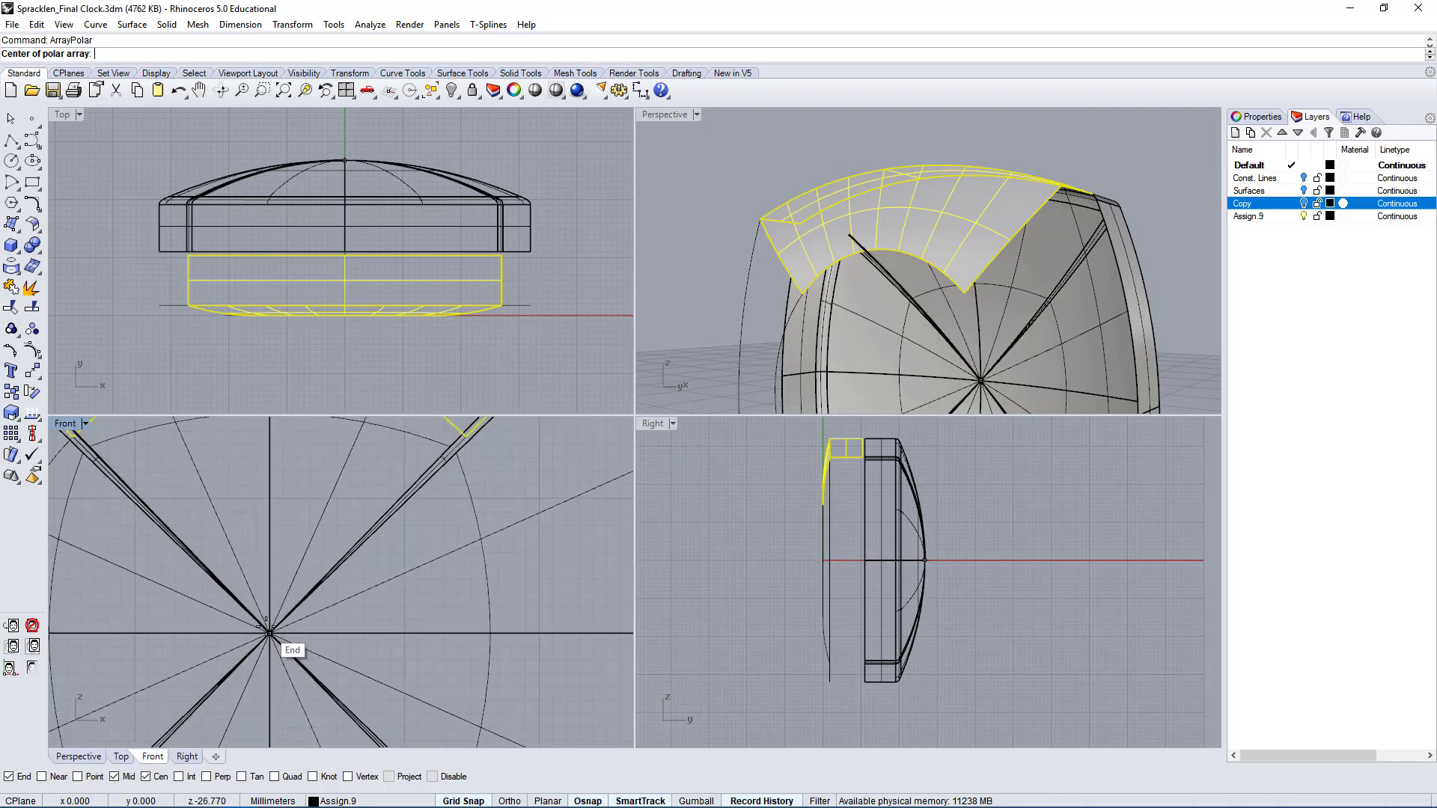
scroll(358, 572, "up", 4)
left_click(363, 612)
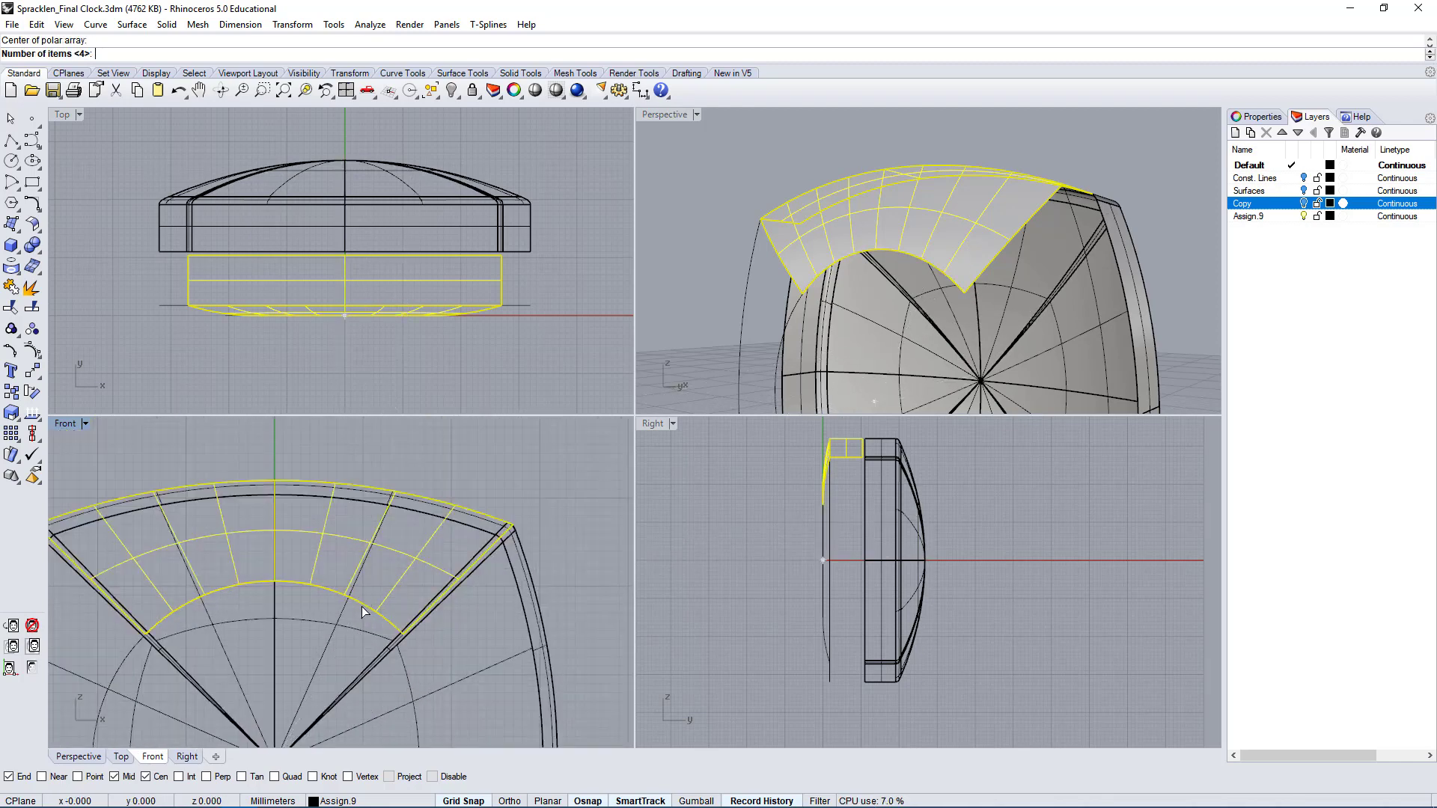
key("Return")
key("Return")
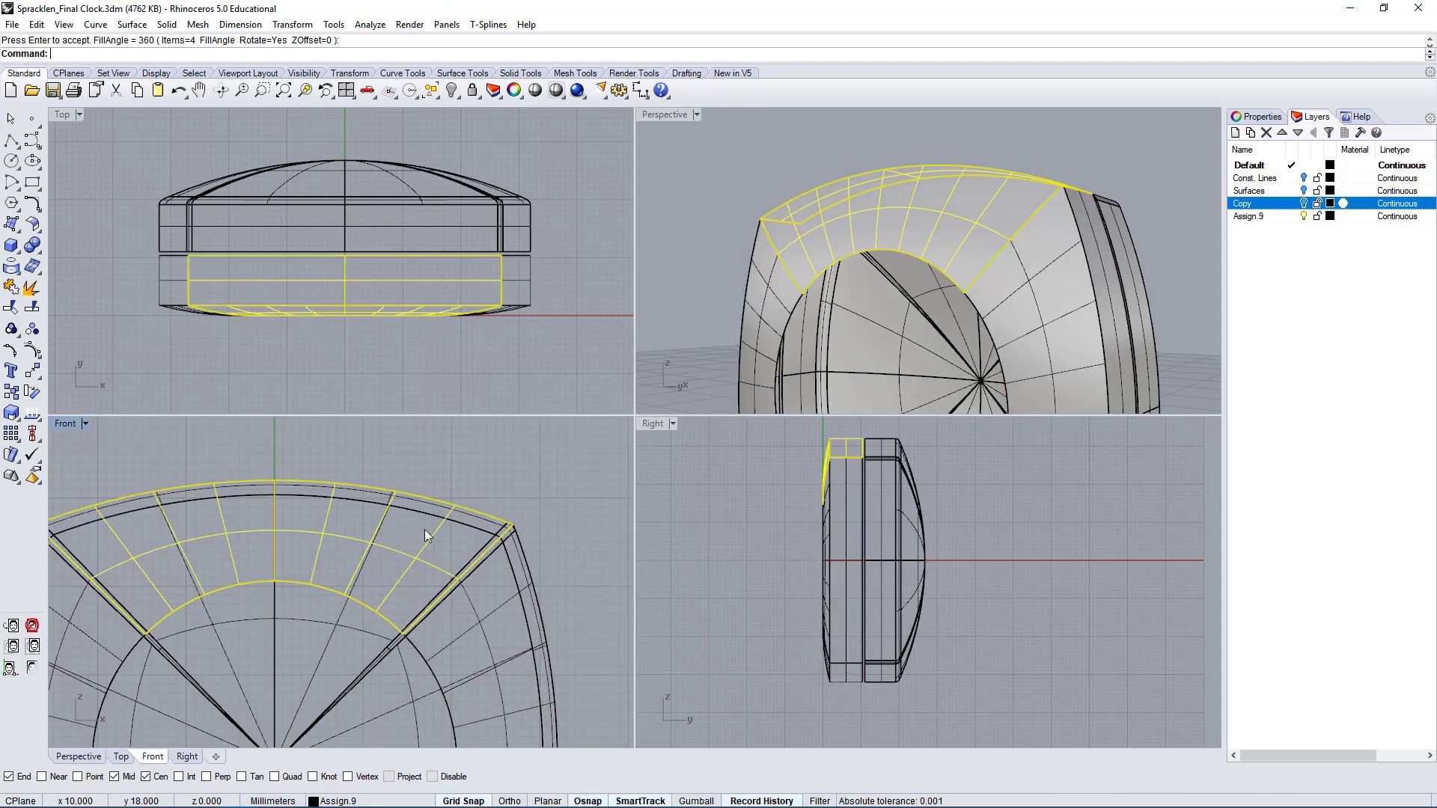
- Maximize the perspective view and join the four arrayed rear panels into one polysurface
left_click(721, 159)
double_click(667, 112)
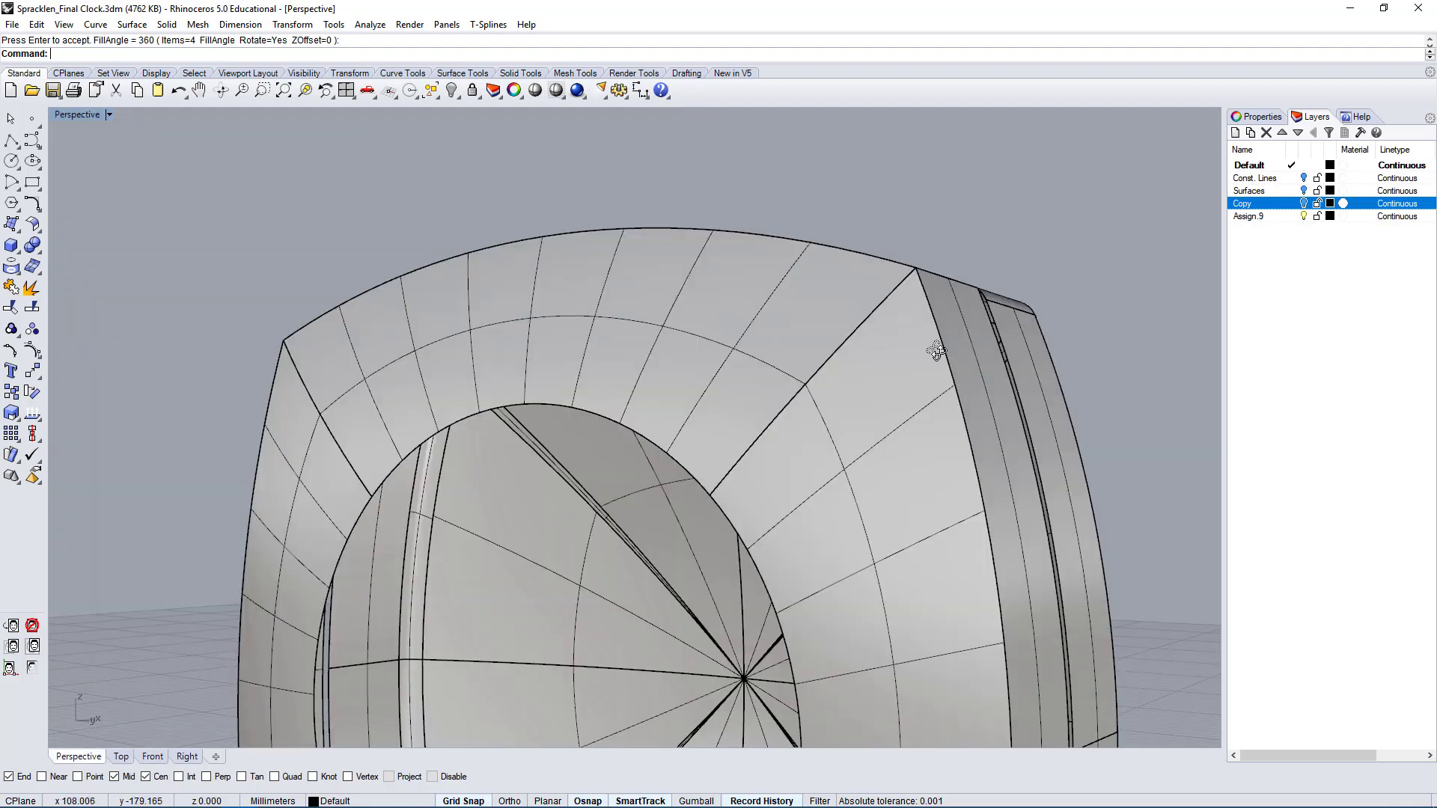
right_click_drag(933, 346, 855, 487)
left_click(725, 447)
type("Join")
key("Return")
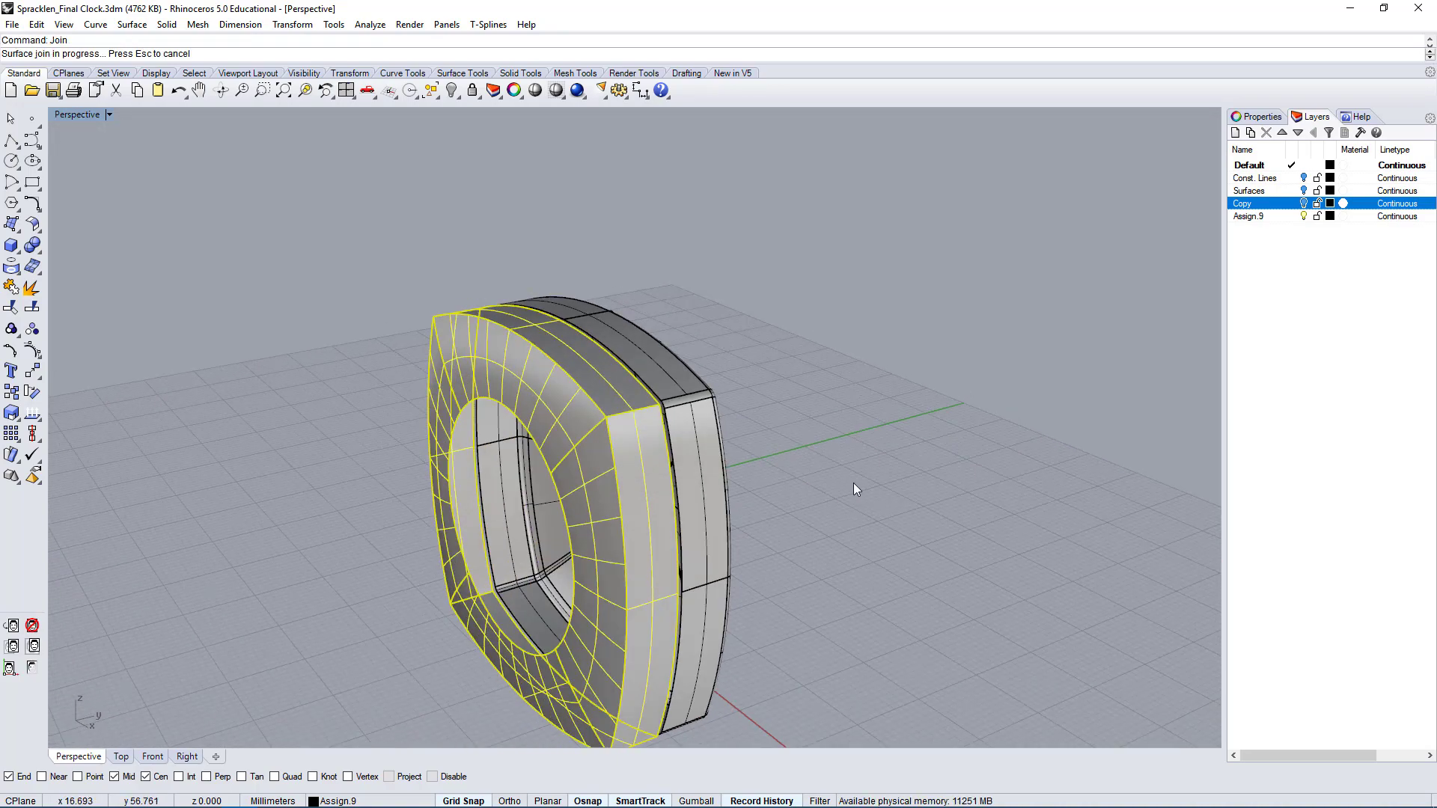
right_click_drag(694, 496, 702, 411)
left_click(693, 420)
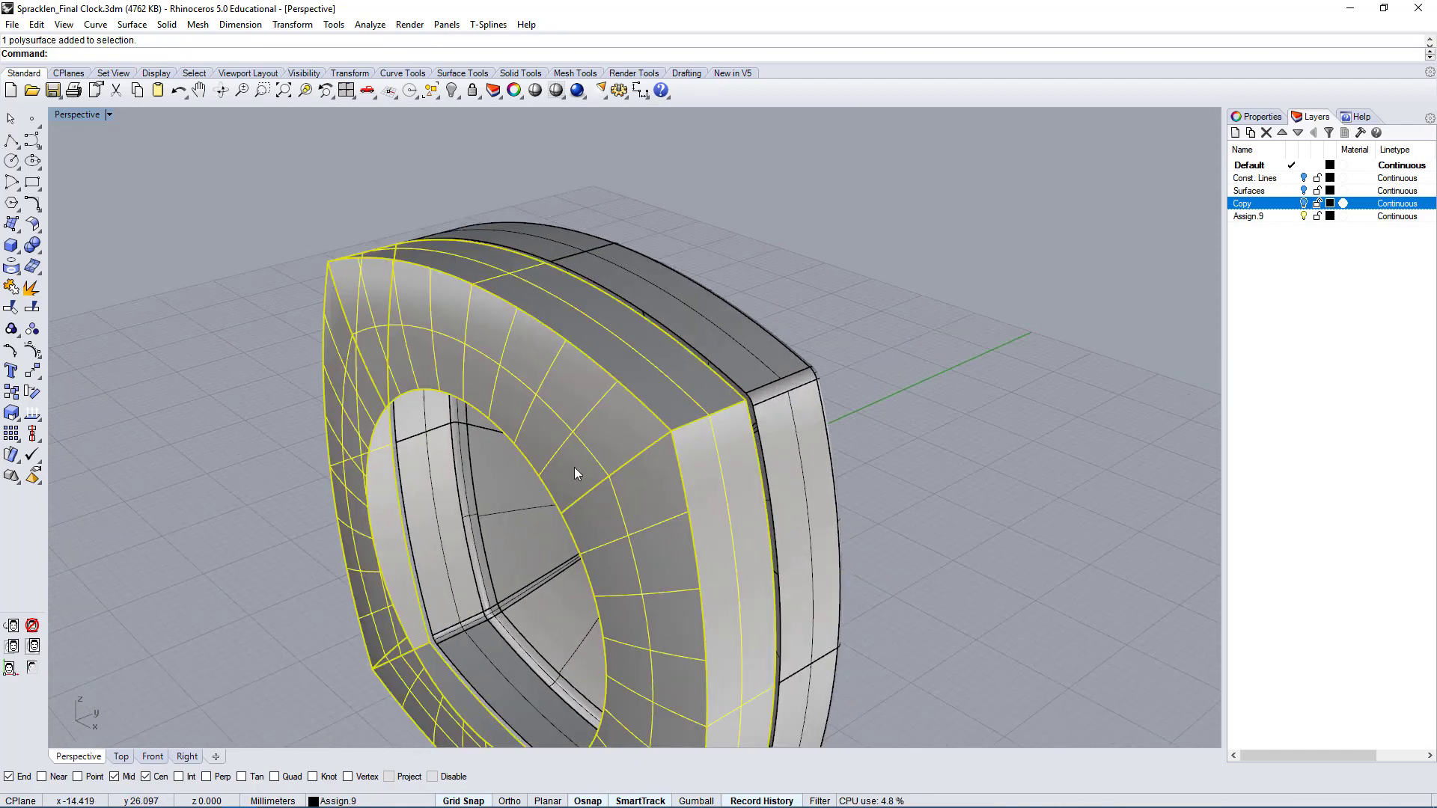
- Fillet the rear housing's outer rim, diagonal face seams and side corner edges with a radius of 1.5 mm
right_click_drag(844, 421, 905, 449)
key("Escape")
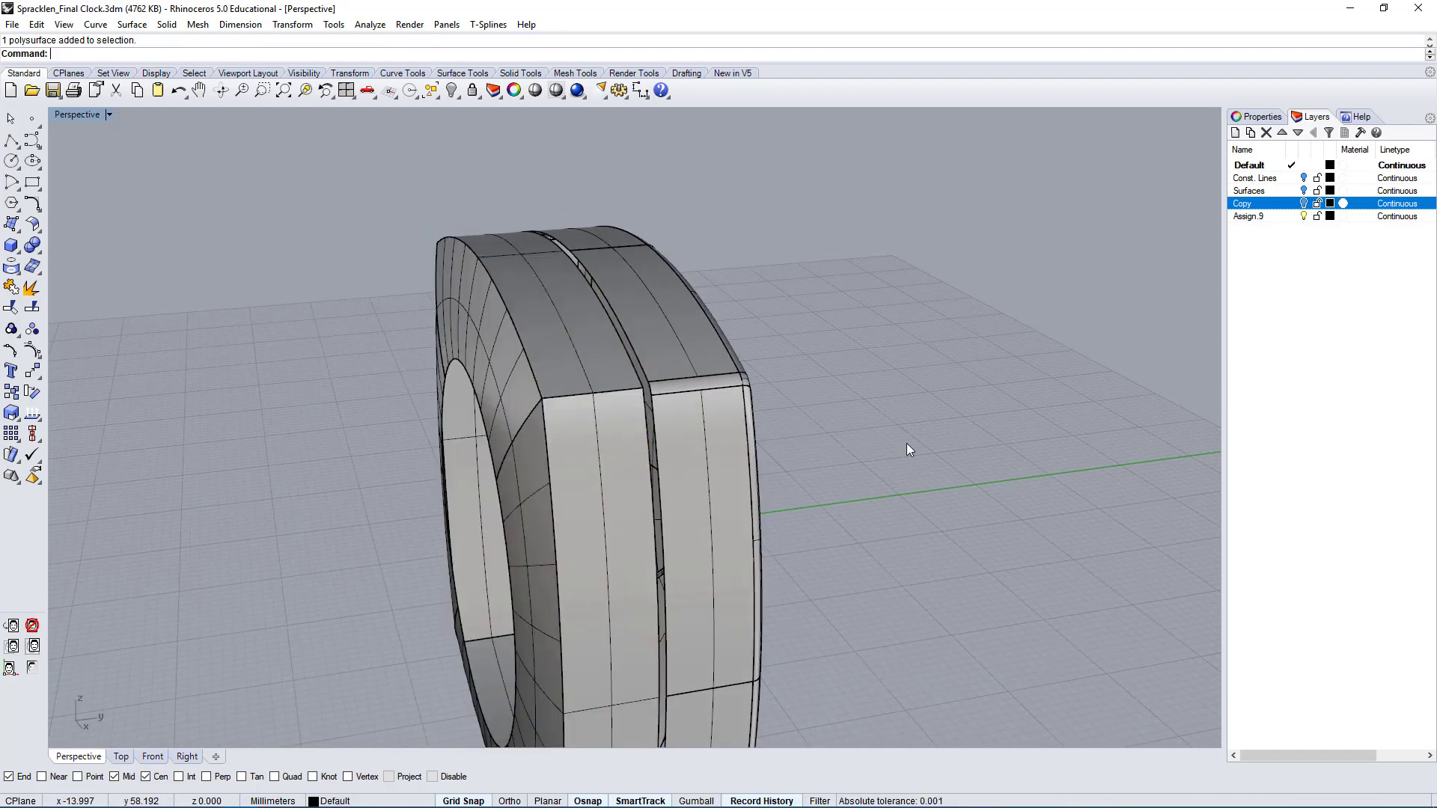
type("Fillet")
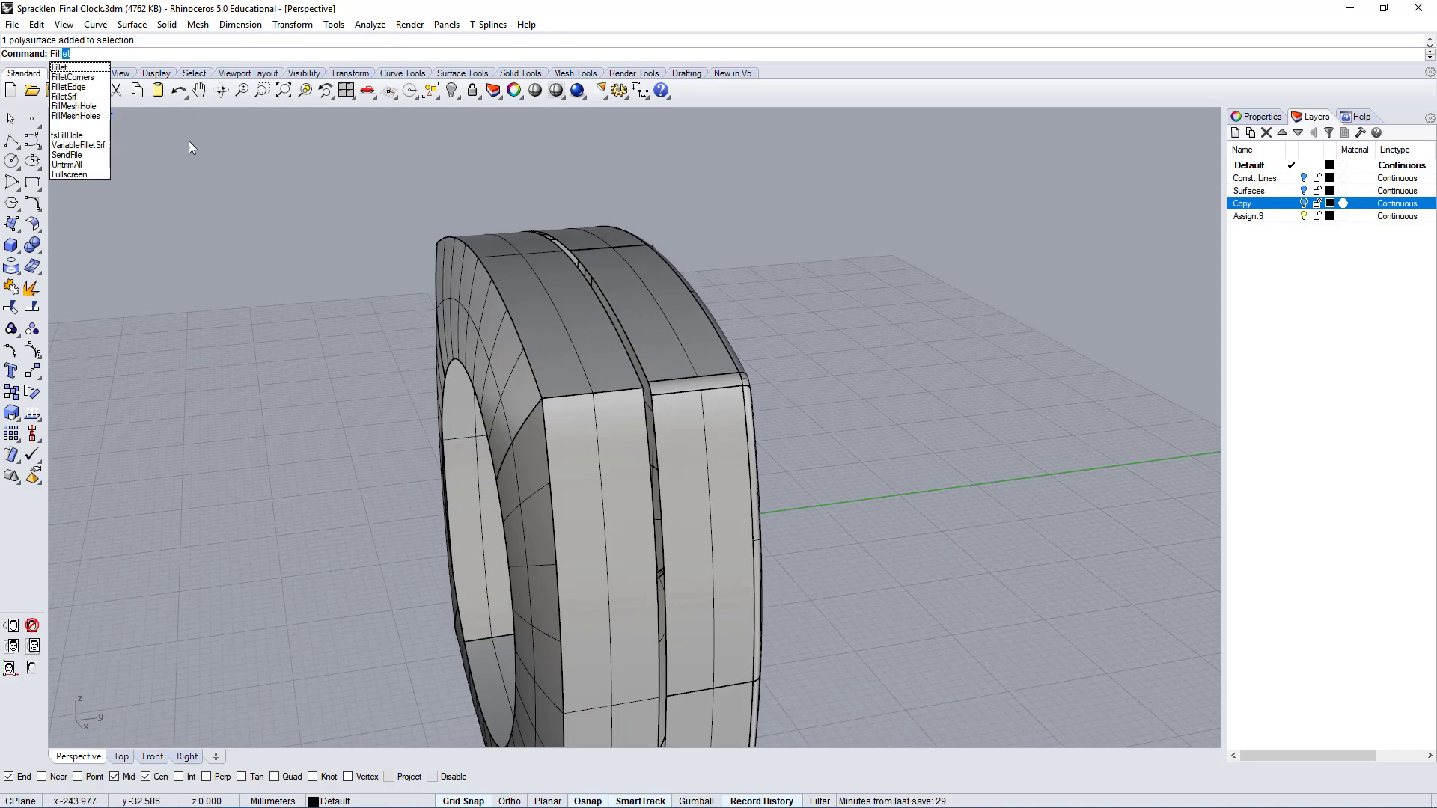
left_click(93, 86)
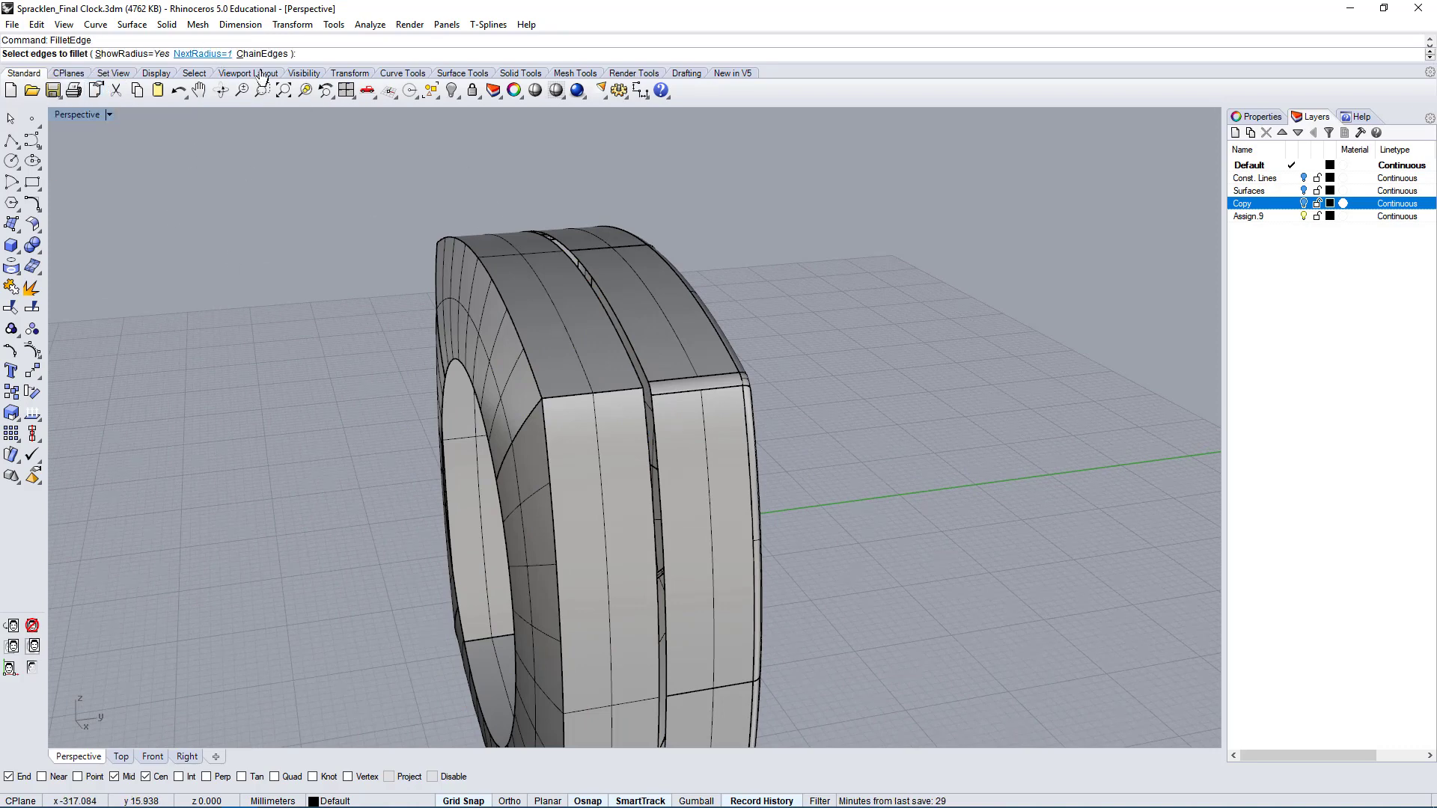
left_click(213, 53)
type("1")
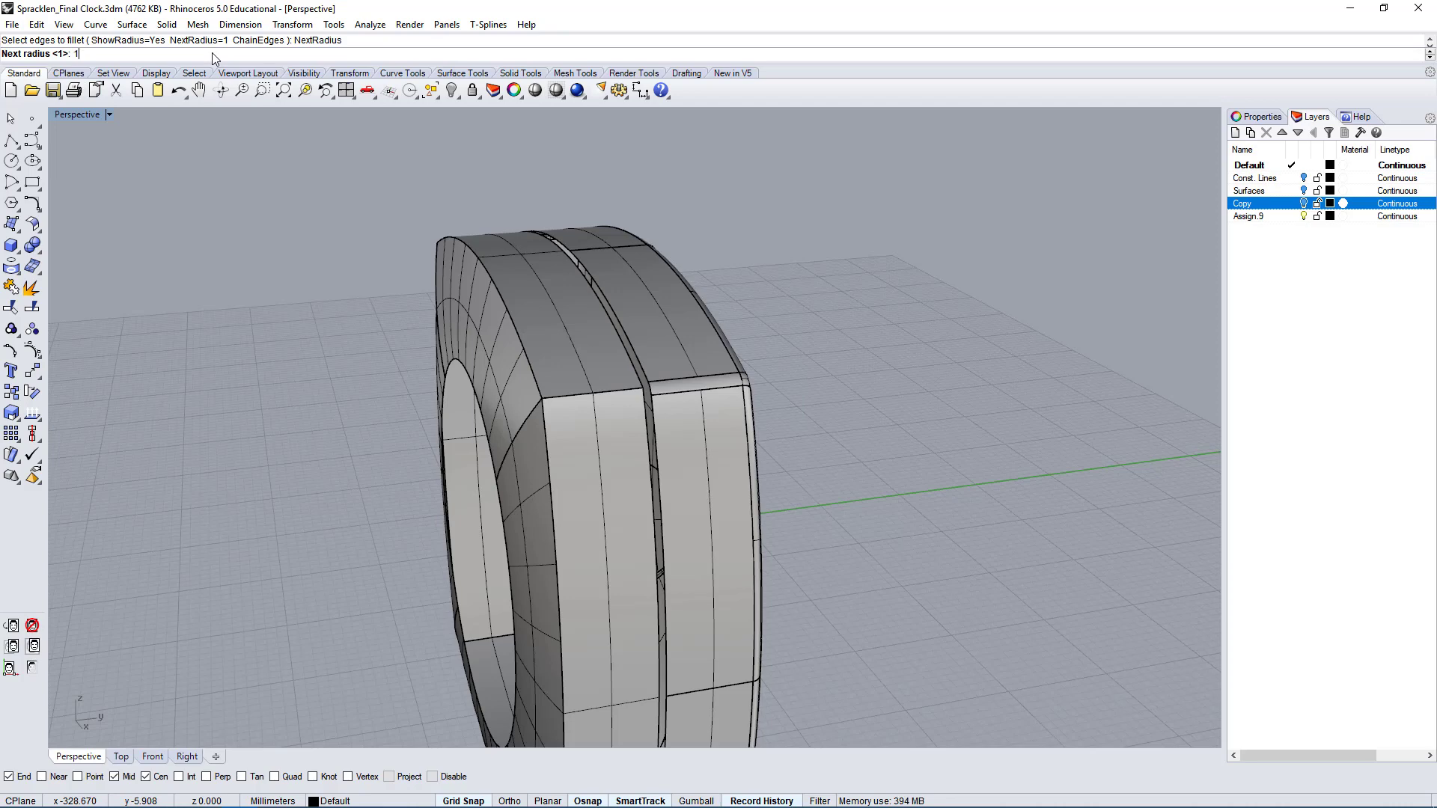
type(".5")
key("Return")
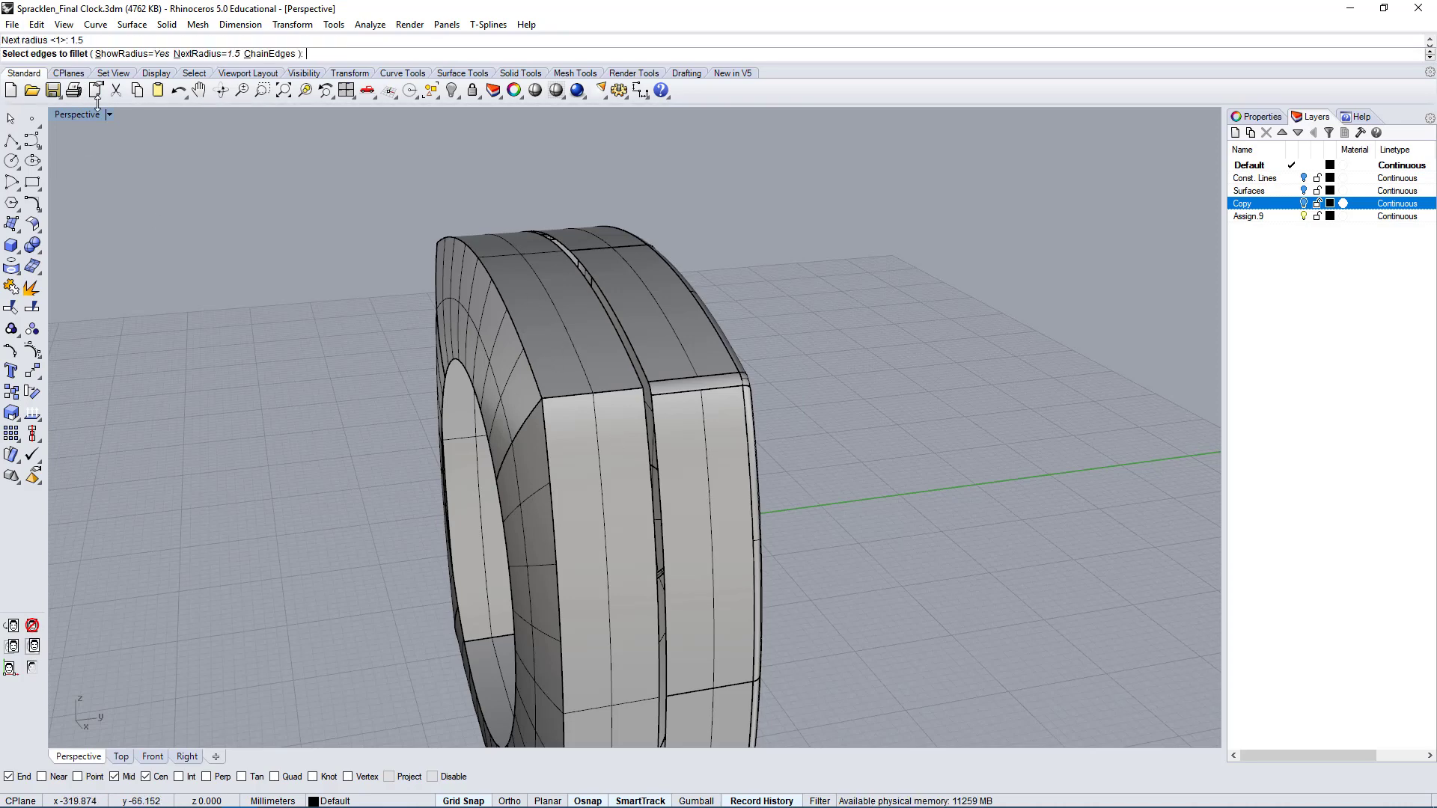
double_click(91, 112)
right_click_drag(906, 461, 855, 462)
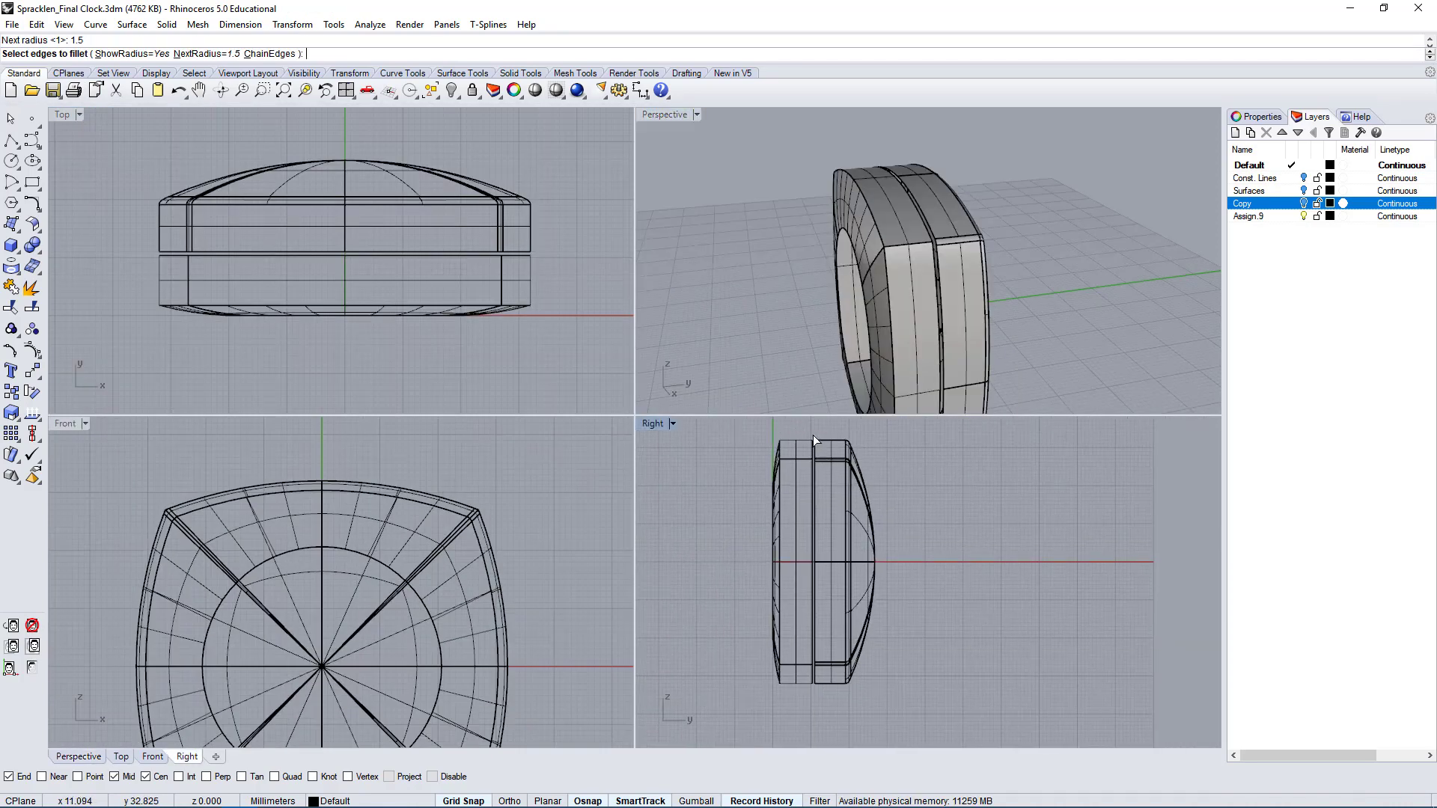
left_click_drag(770, 716, 776, 719)
right_click_drag(877, 297, 935, 272)
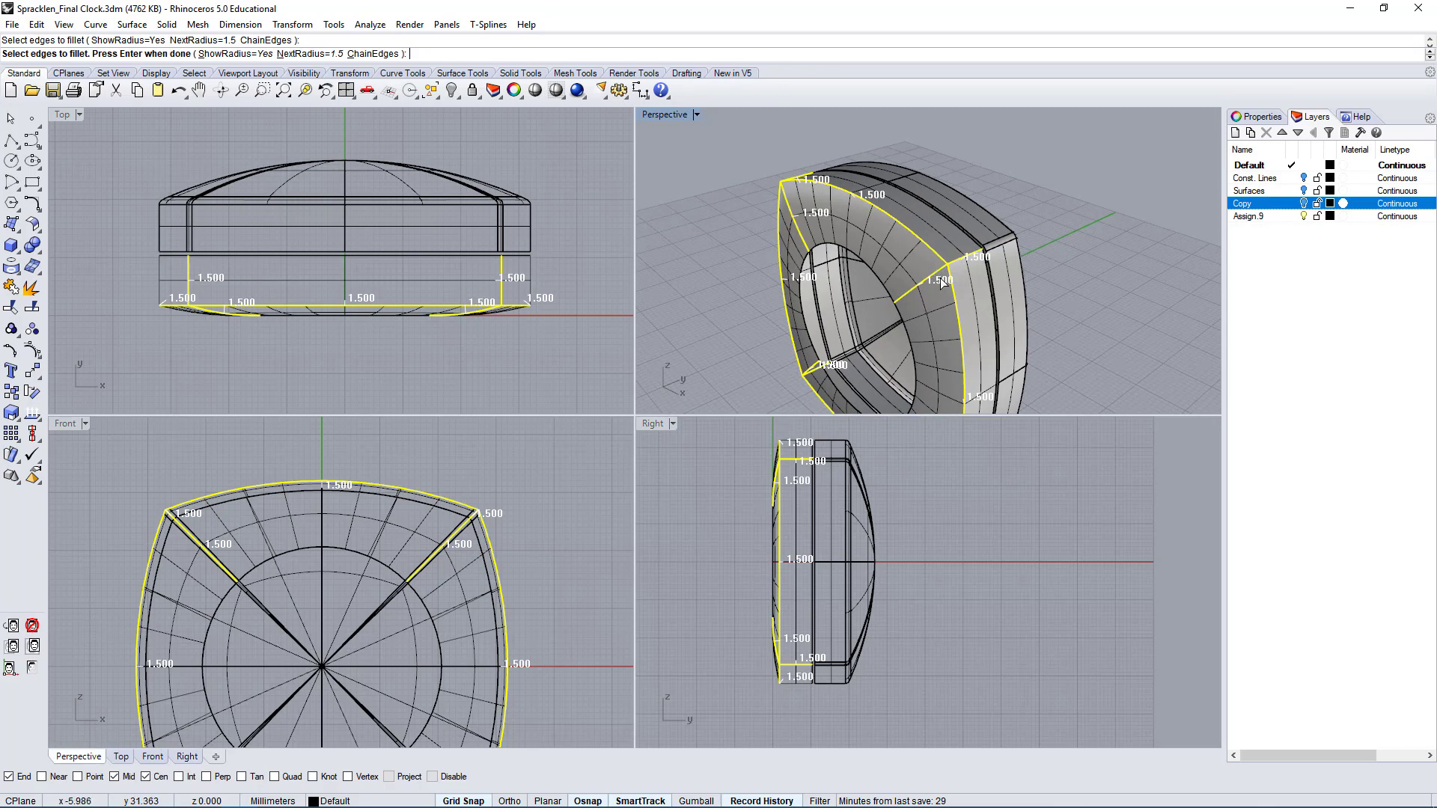
key("Return")
key("Return")
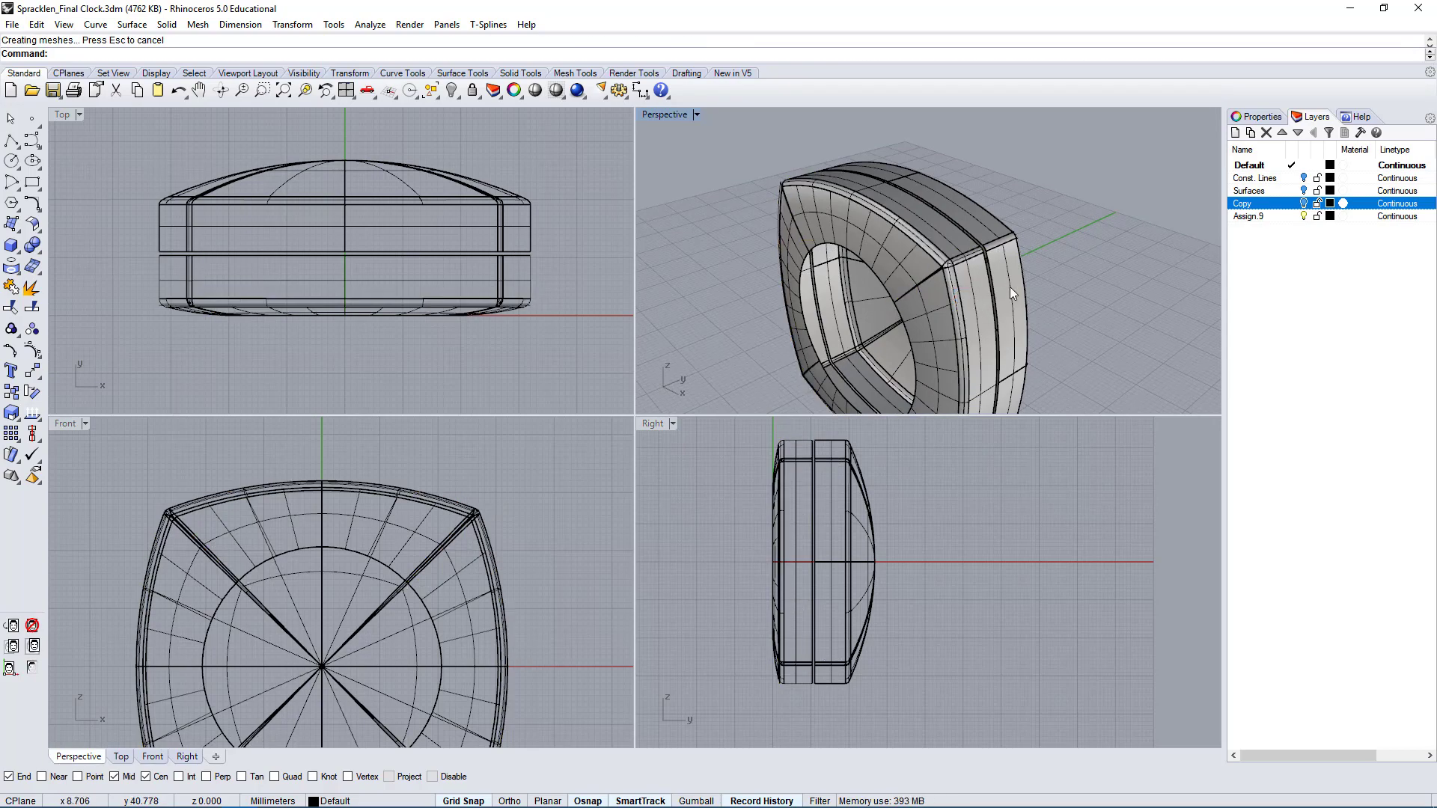
- Explode the filleted rear housing polysurface into separate surfaces
scroll(941, 247, "up", 6)
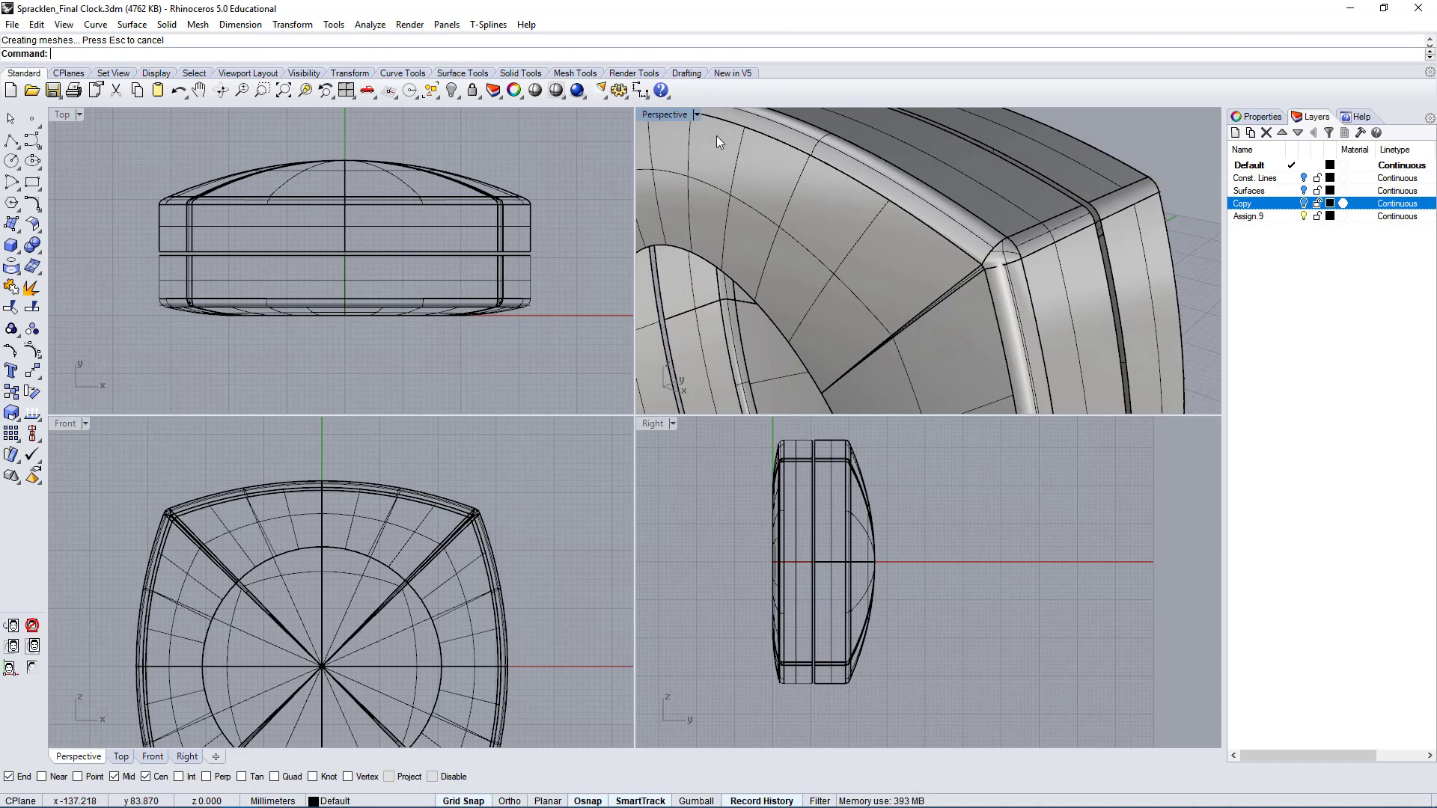
double_click(668, 114)
scroll(866, 407, "up", 2)
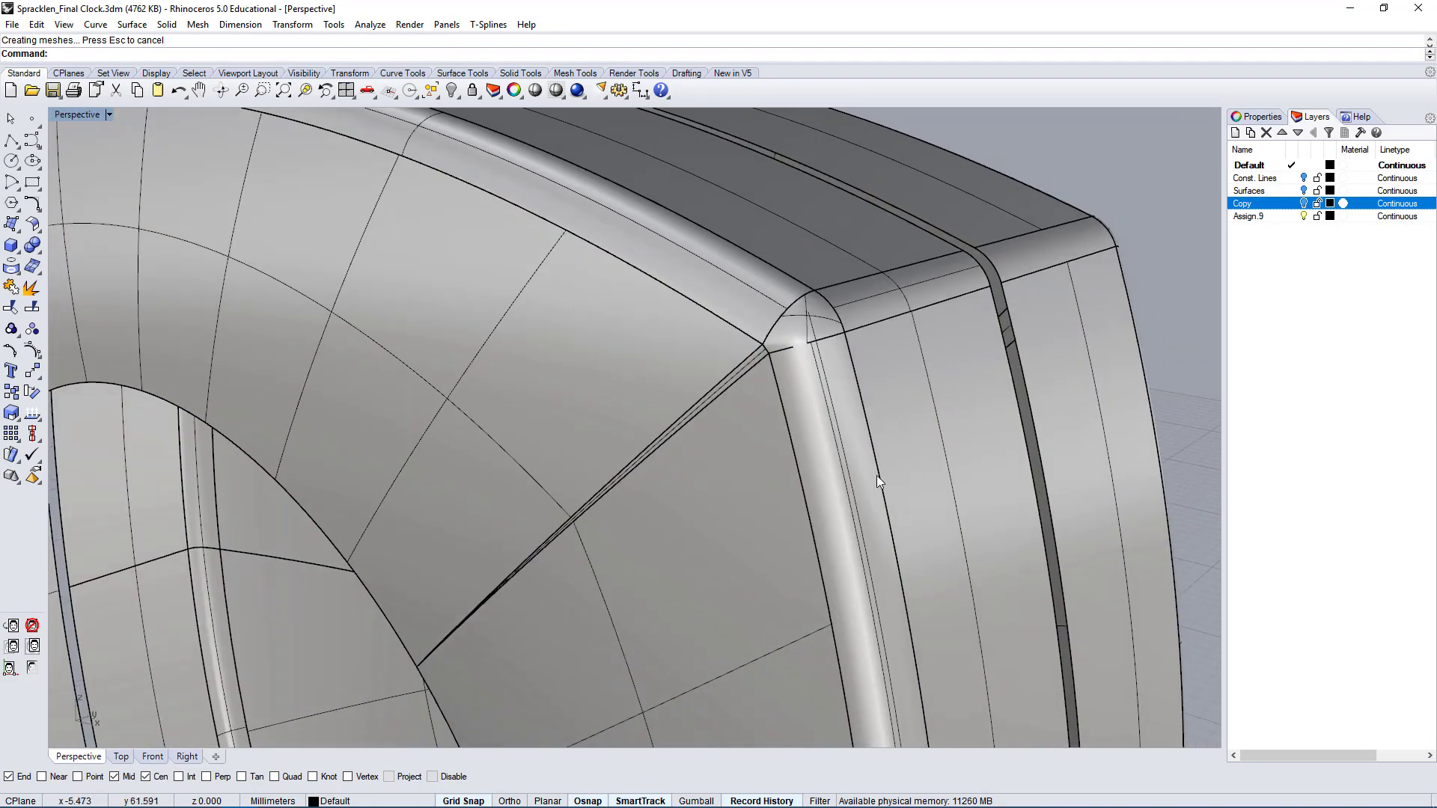
scroll(877, 475, "down", 8)
left_click(744, 459)
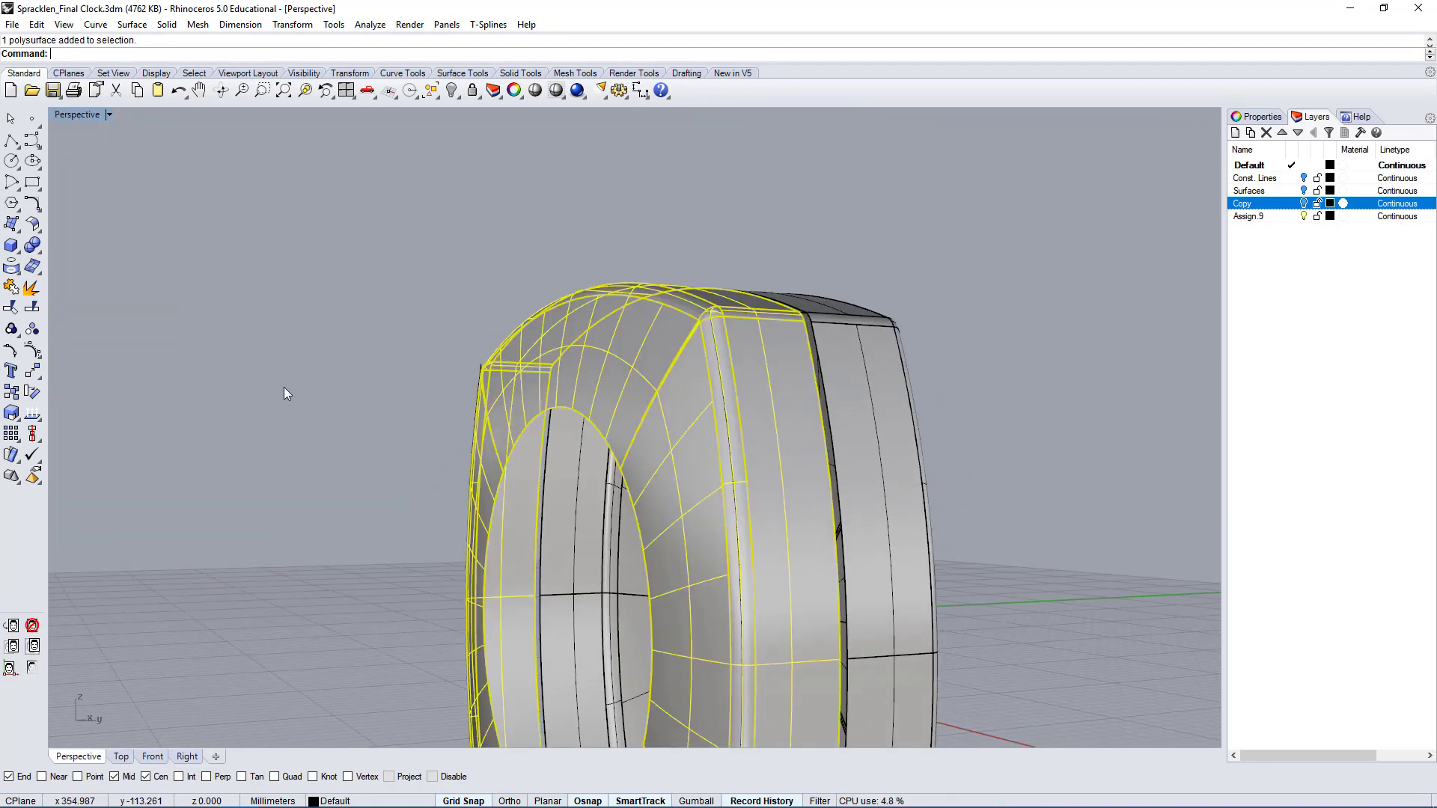
left_click(33, 288)
right_click_drag(945, 378, 725, 456)
left_click(416, 250)
right_click_drag(479, 359, 534, 414)
- Delete the narrow fillet surfaces along the diagonal seams of the rear face, selecting them in the Right view
double_click(77, 115)
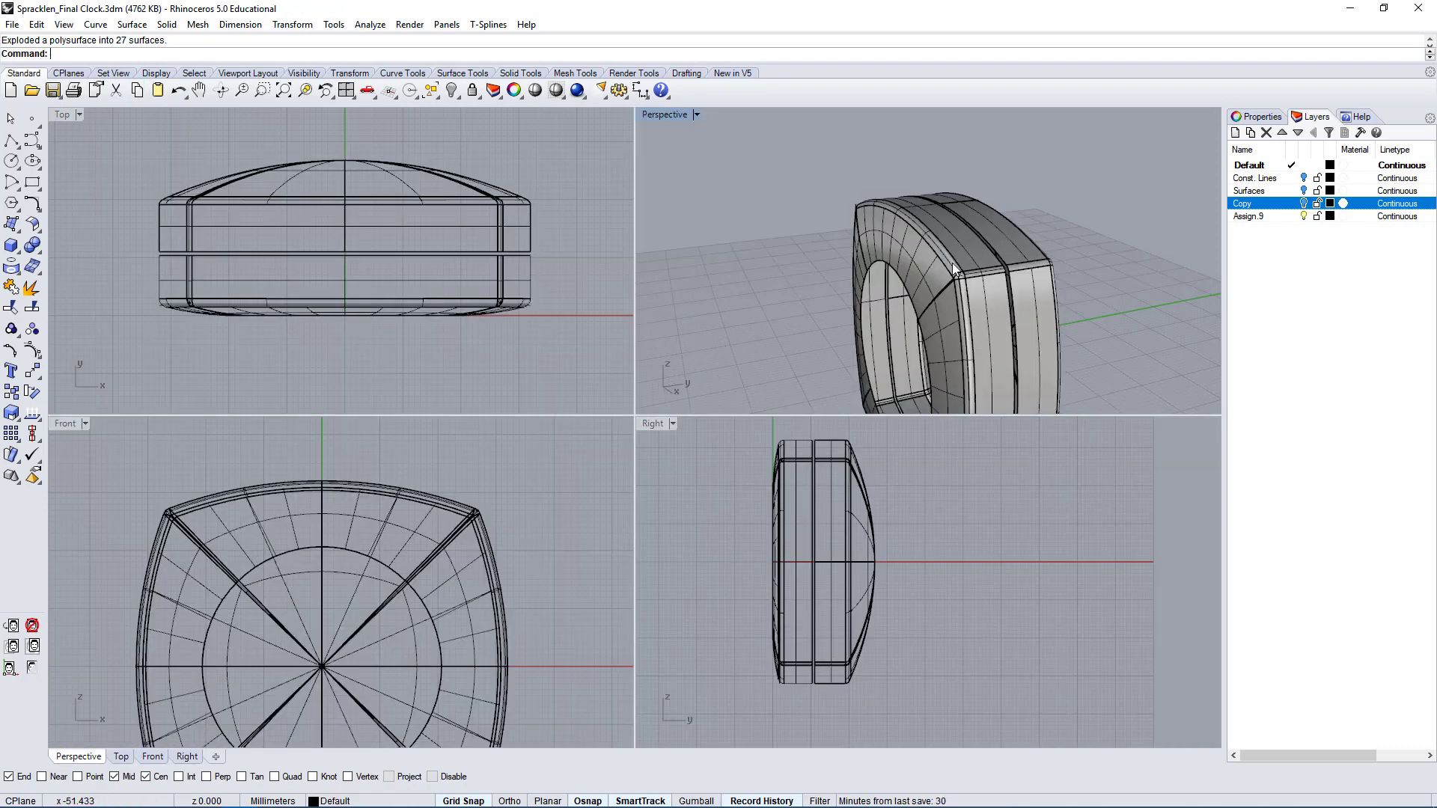
right_click_drag(855, 509, 715, 522)
scroll(711, 483, "up", 5)
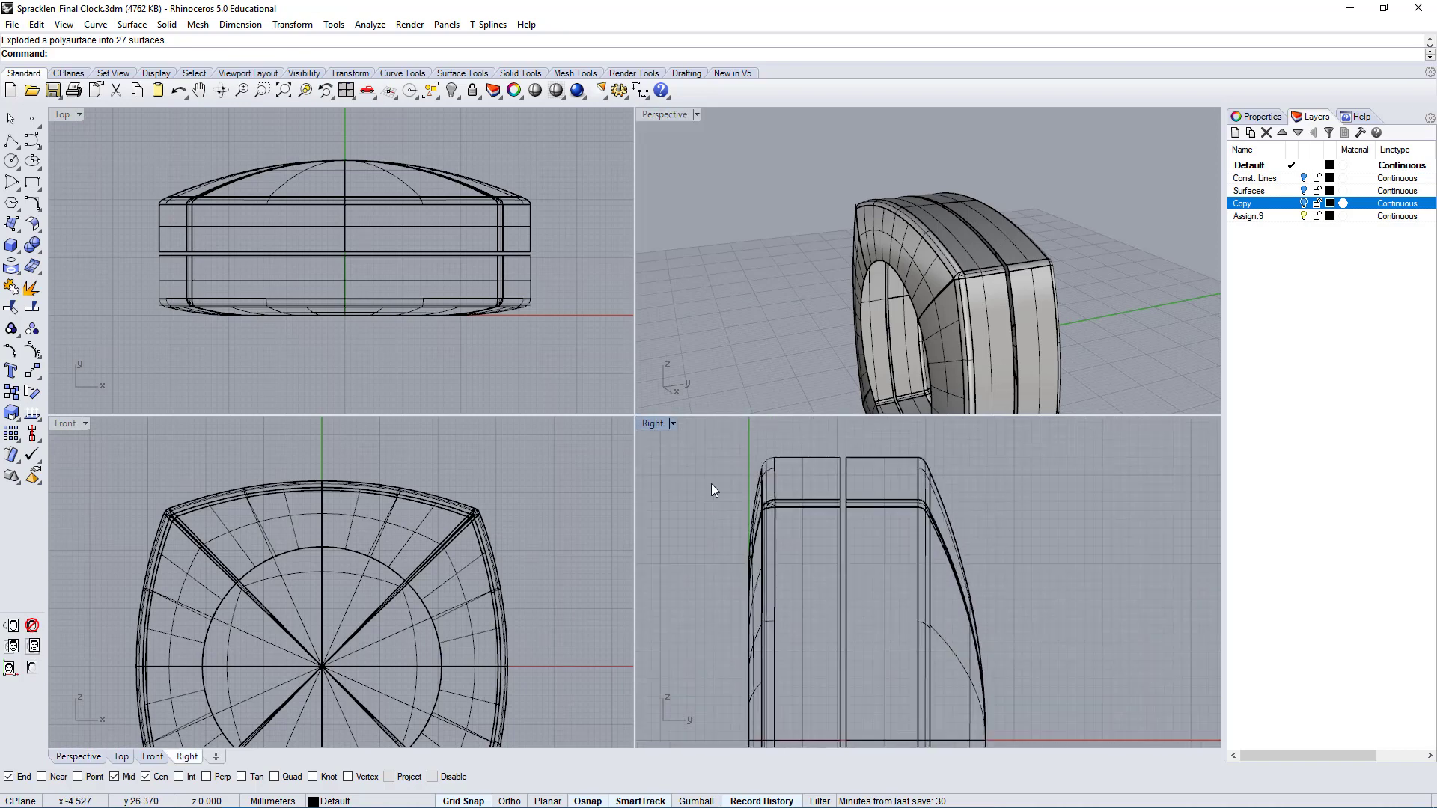
left_click_drag(715, 480, 799, 616)
key("Delete")
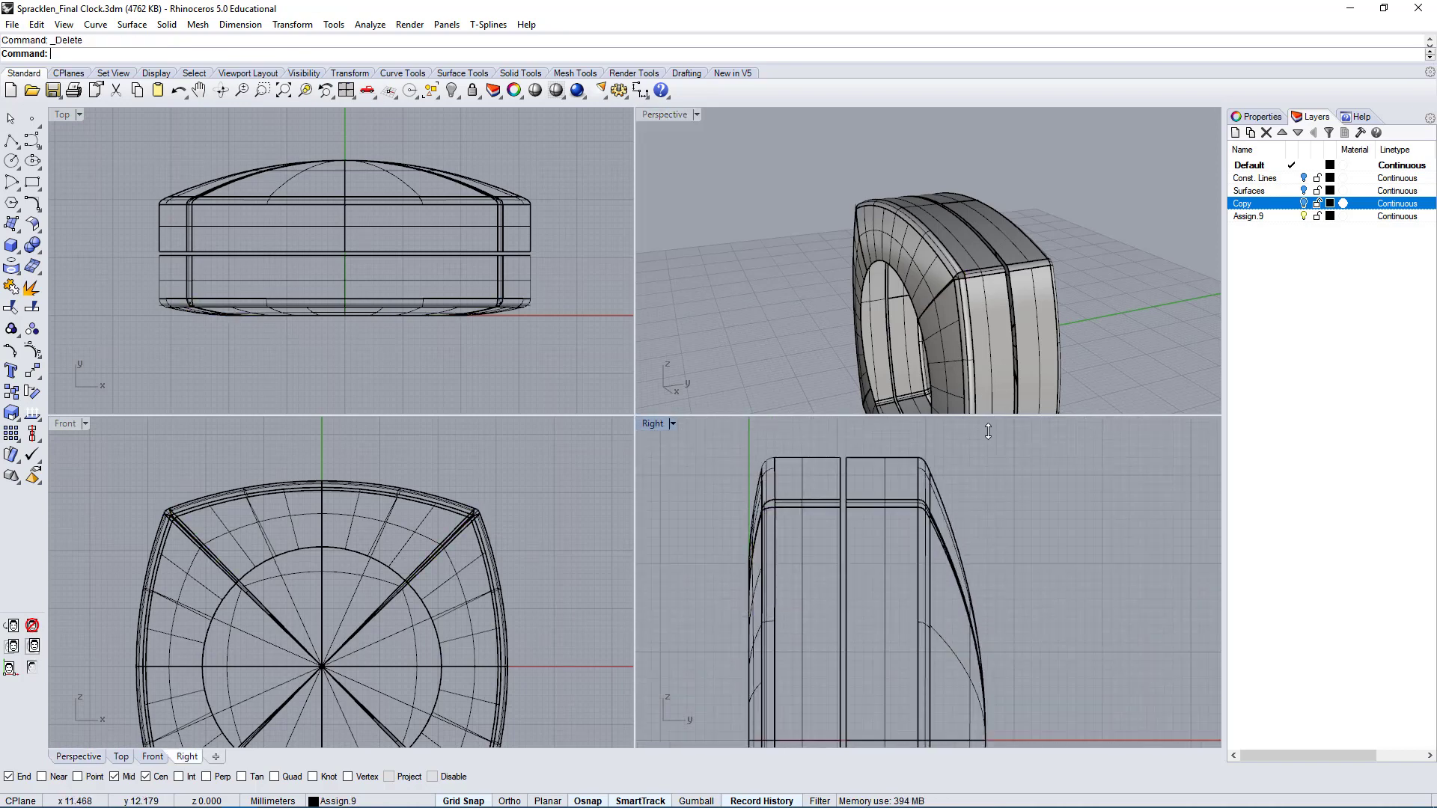
scroll(818, 555, "down", 2)
right_click_drag(818, 555, 790, 483)
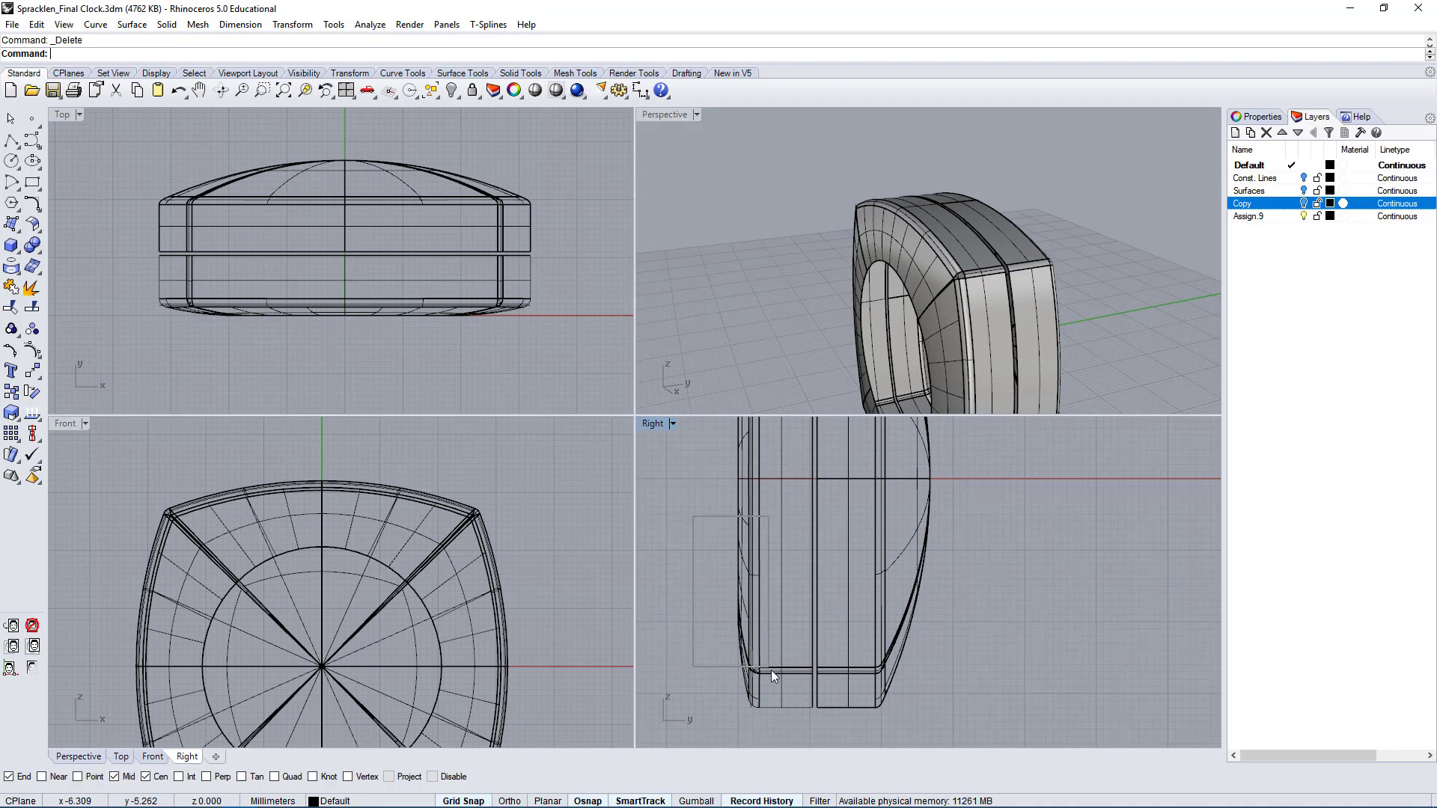
- Examine the diagonal seams of the rear face at the corners and where they meet the round opening
left_click(909, 303)
key("ctrl+m")
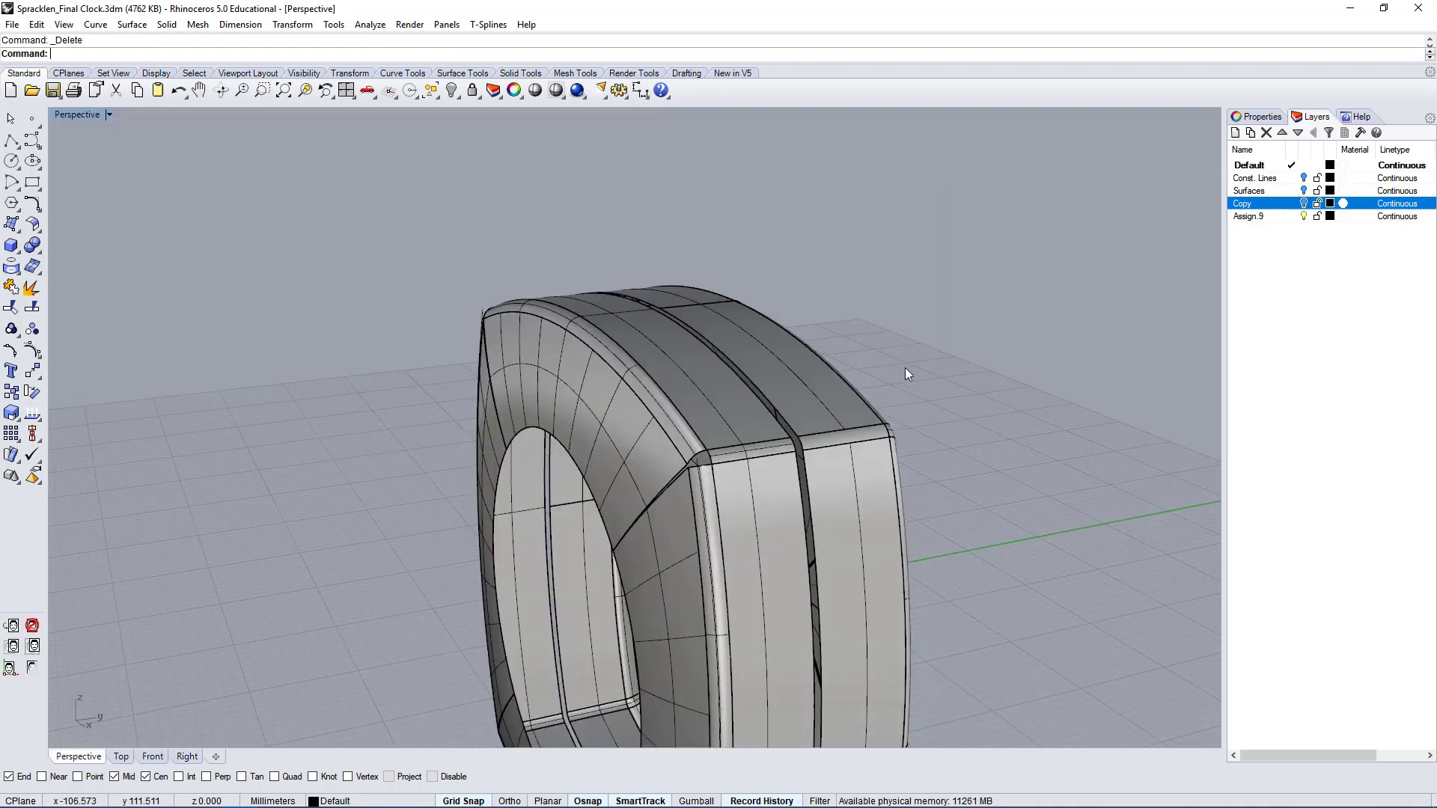
right_click_drag(904, 366, 887, 416)
scroll(962, 308, "up", 3)
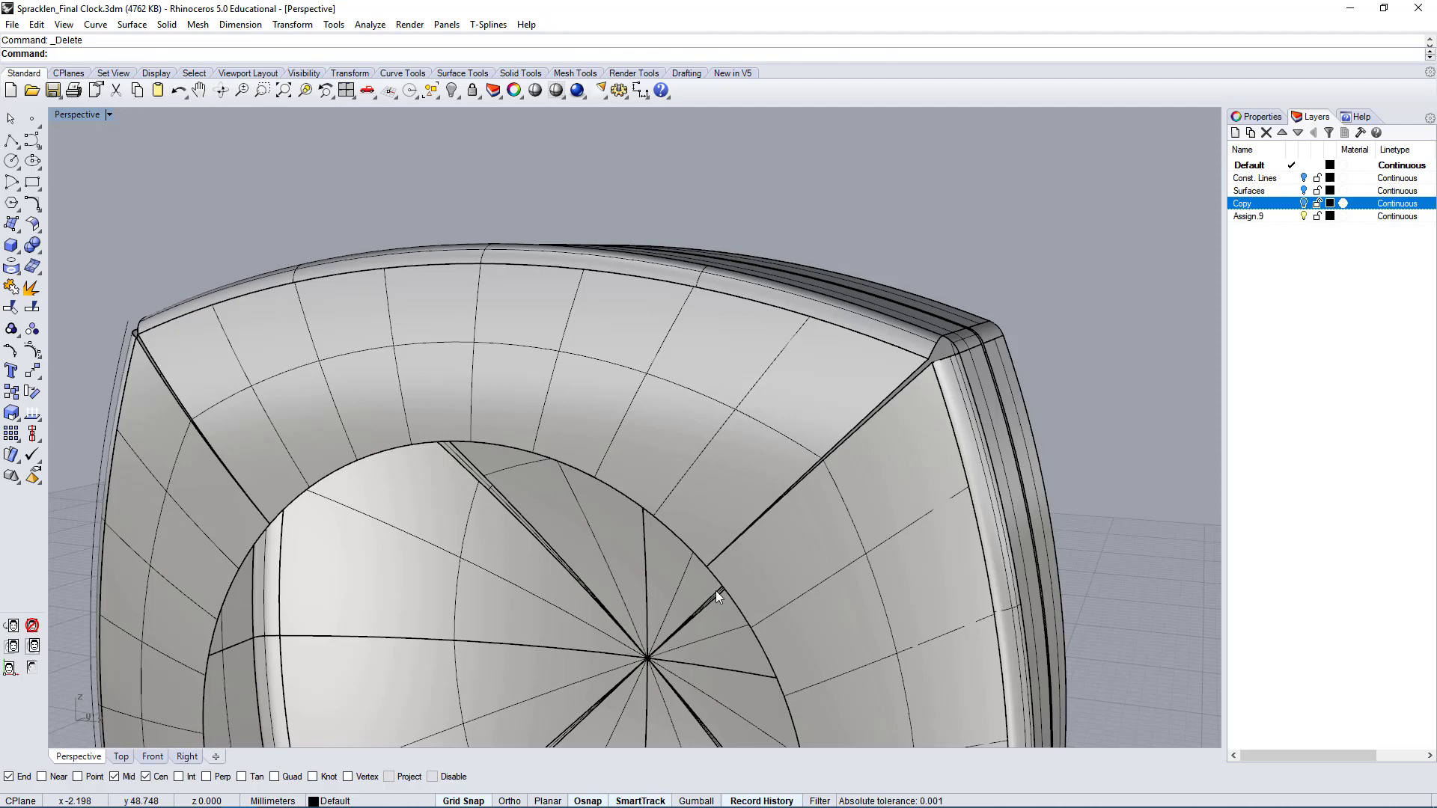
scroll(715, 590, "up", 8)
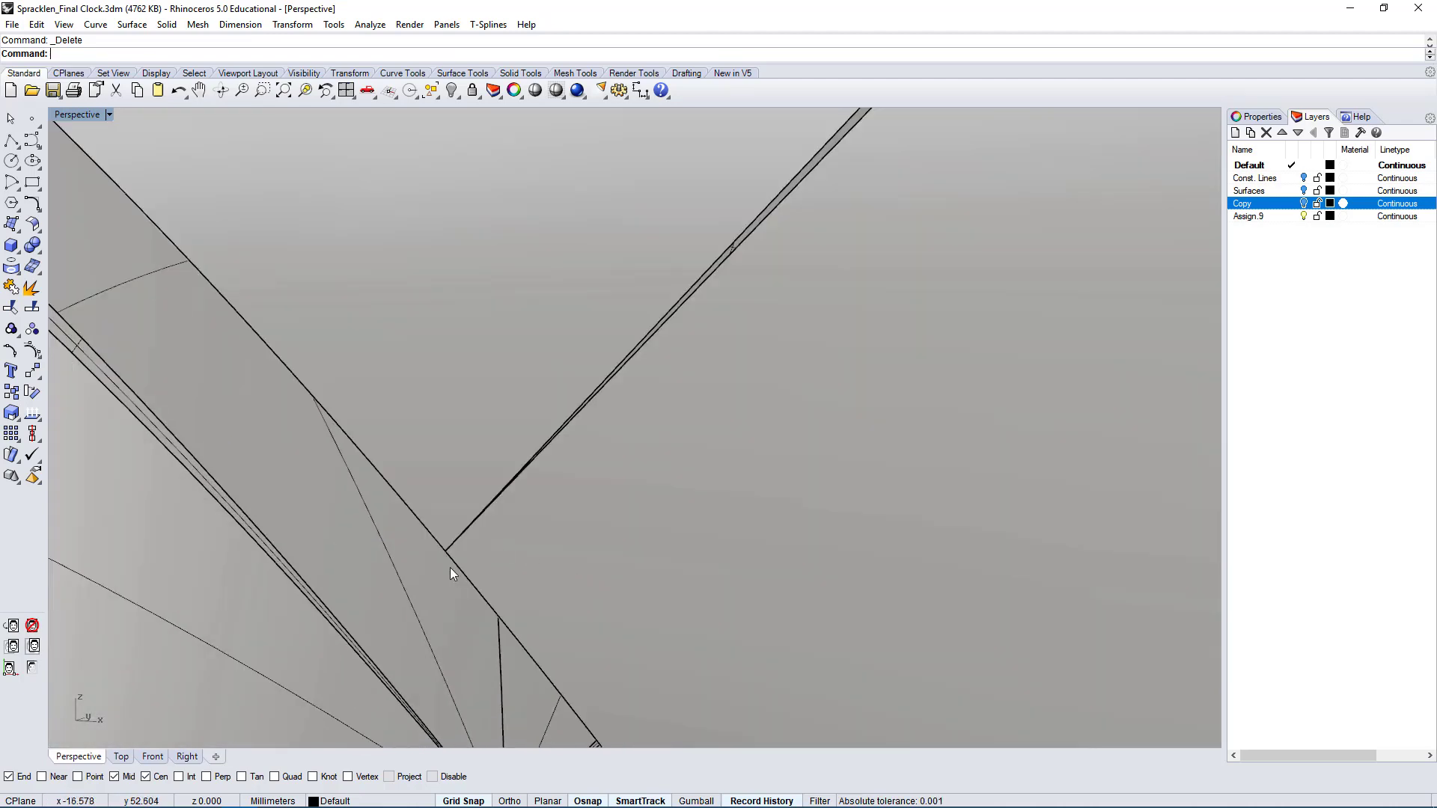
scroll(479, 557, "down", 3)
scroll(524, 561, "up", 3)
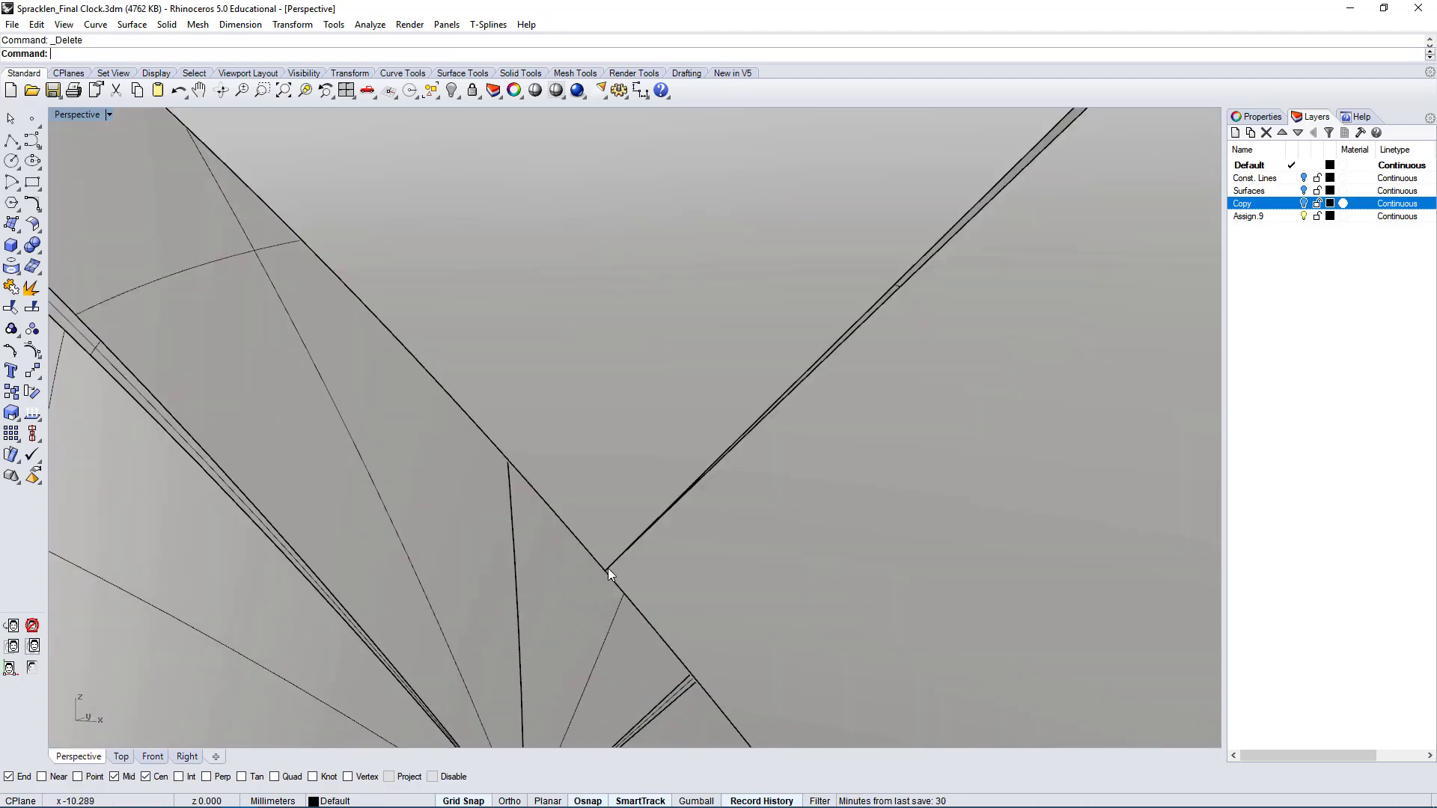
scroll(771, 410, "down", 10)
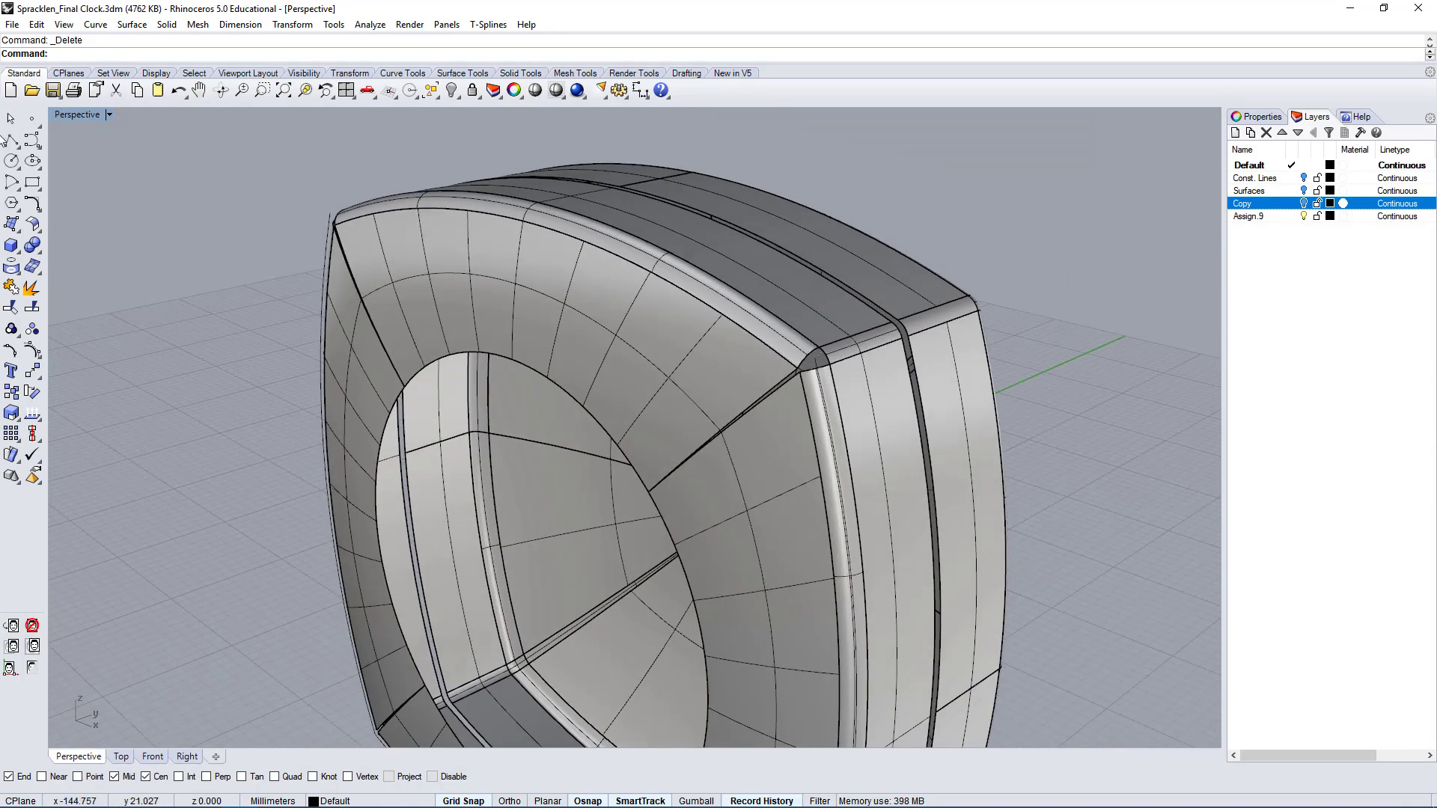
- Draw a straight line from the rear face's upper-right corner to the centre of the round opening
left_click(11, 140)
scroll(924, 365, "up", 2)
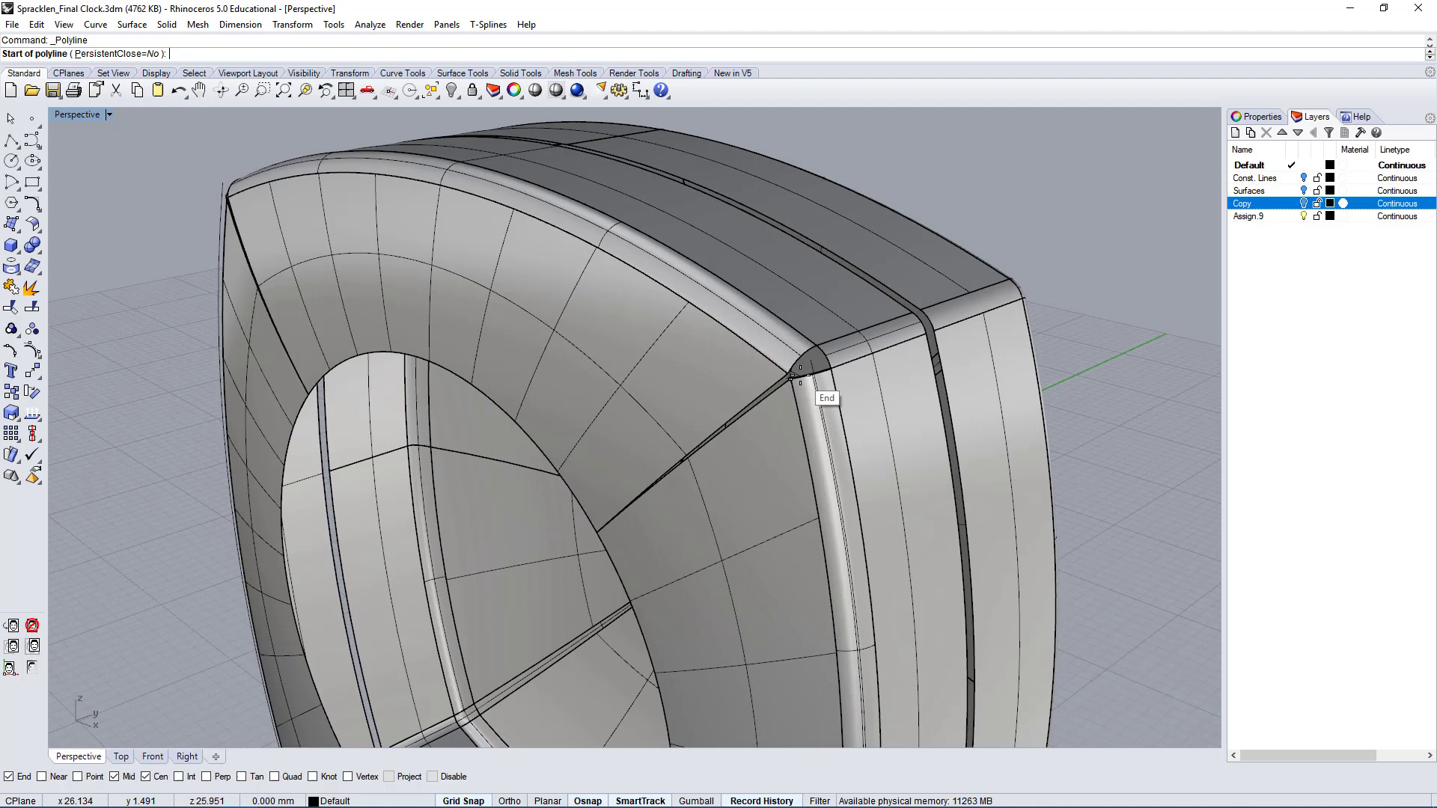
left_click(816, 344)
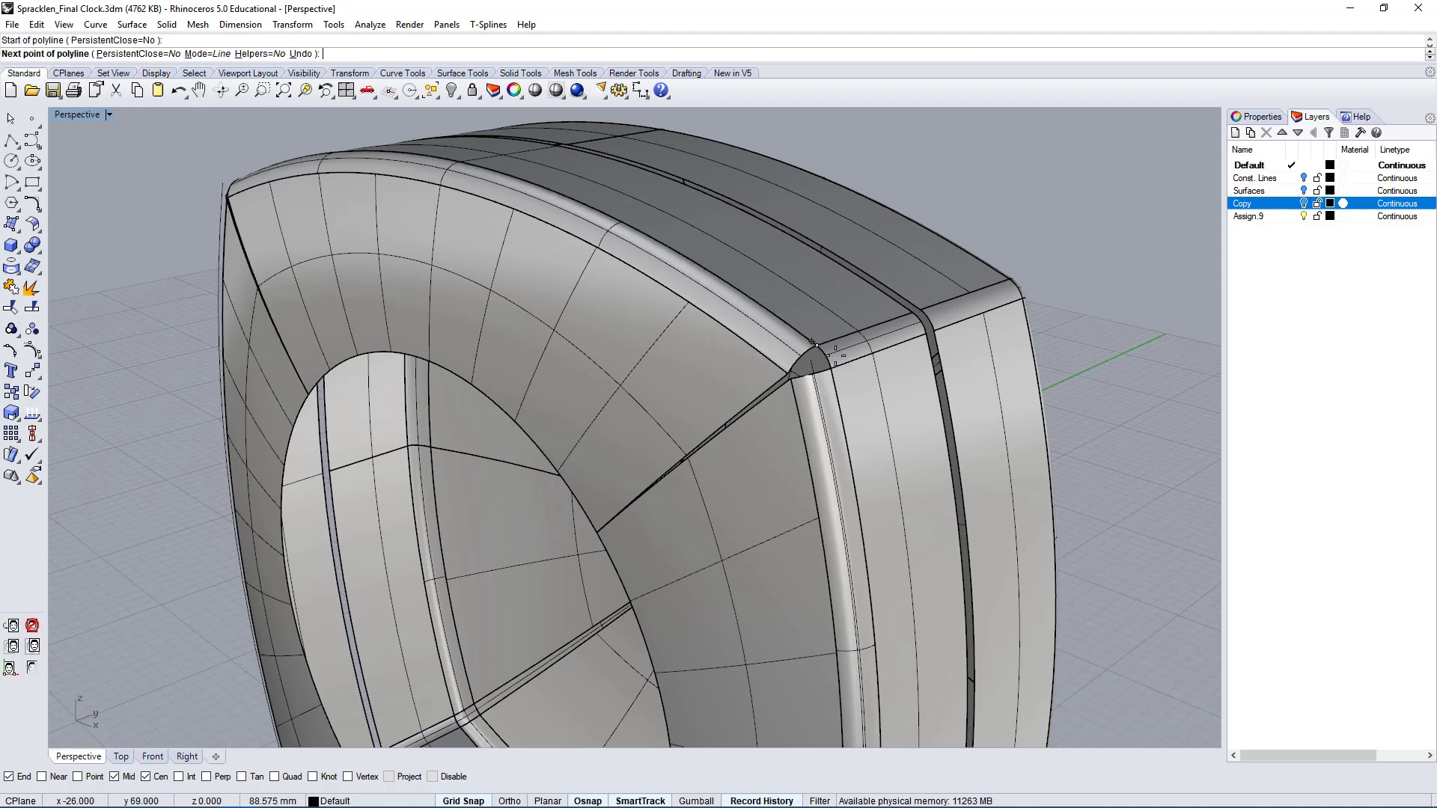
double_click(78, 114)
scroll(304, 516, "up", 4)
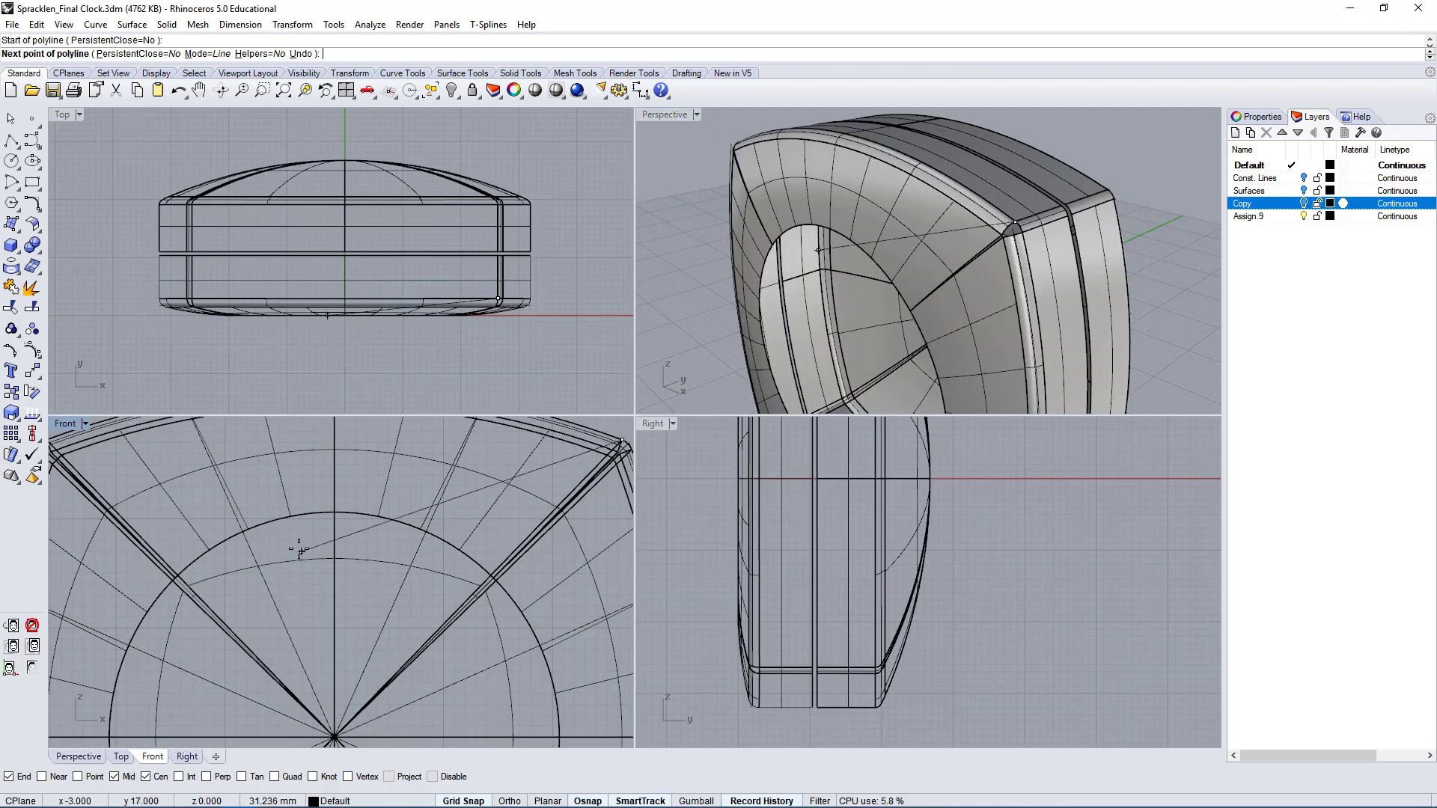
left_click(304, 516)
key("Return")
- Mirror the diagonal line as a copy across the clock's vertical centreline in the Front view
right_click_drag(886, 259, 936, 322)
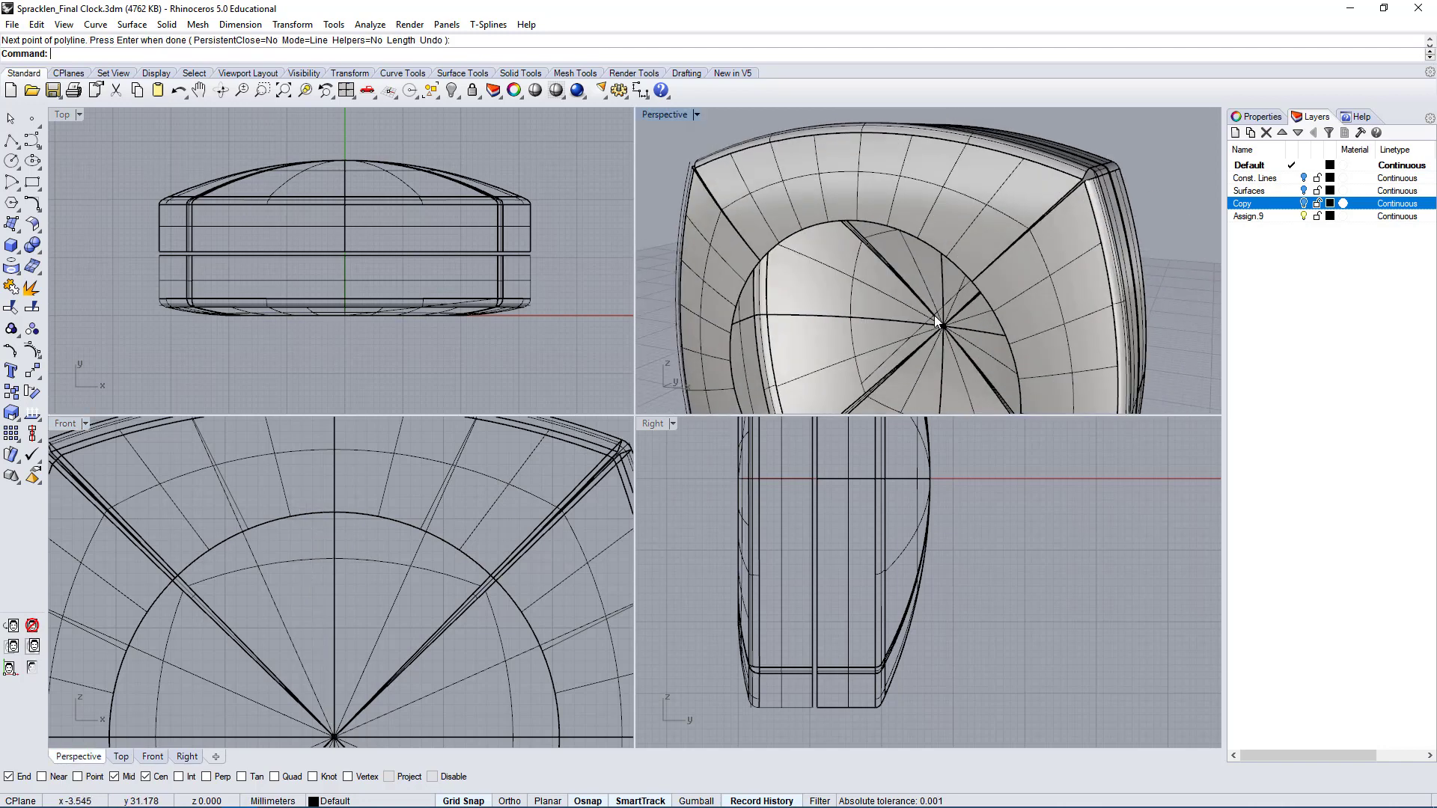
left_click(962, 287)
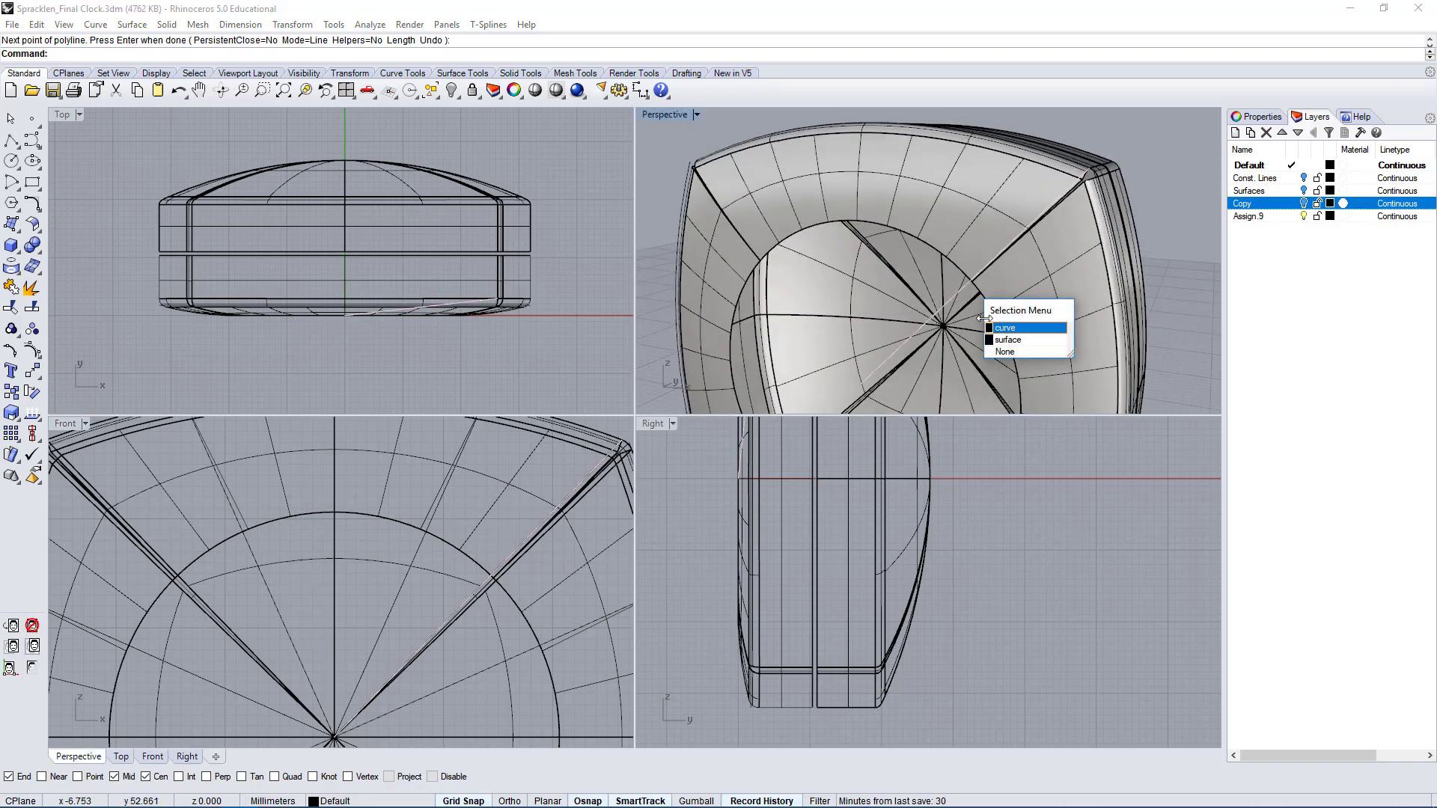
left_click(1004, 332)
type("Mirror")
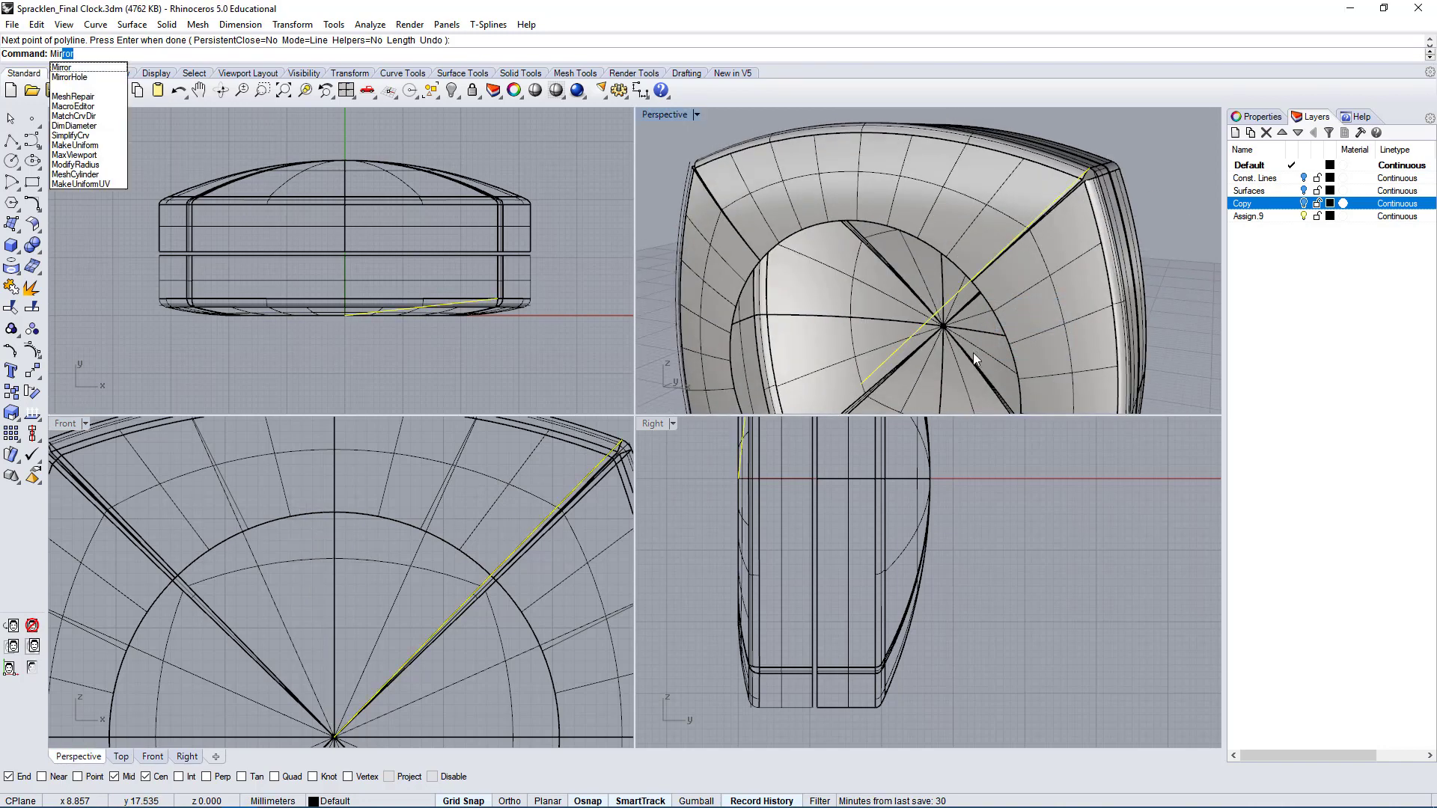
key("Return")
left_click(379, 519)
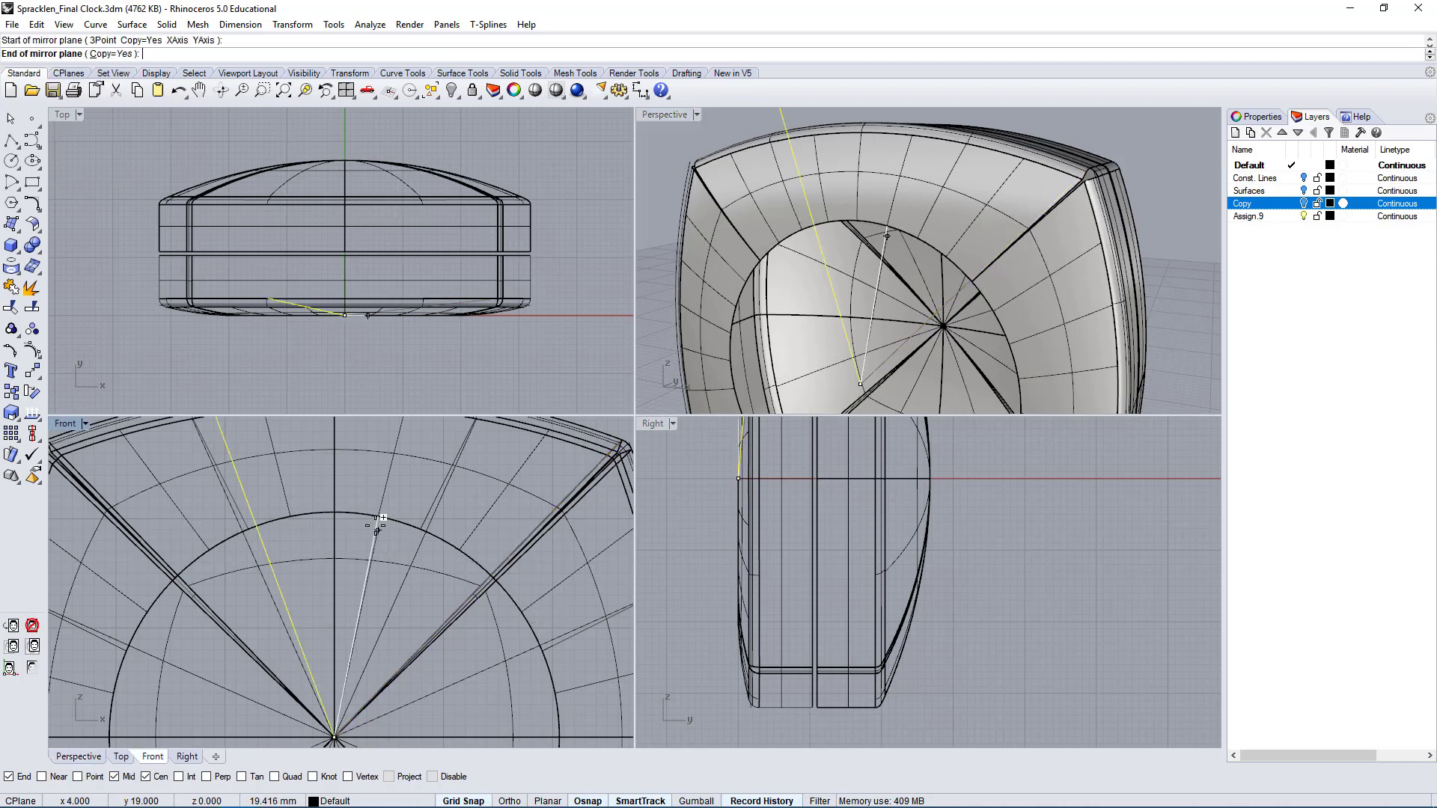
scroll(379, 519, "down", 3)
left_click(377, 446)
left_click(798, 298, "shift")
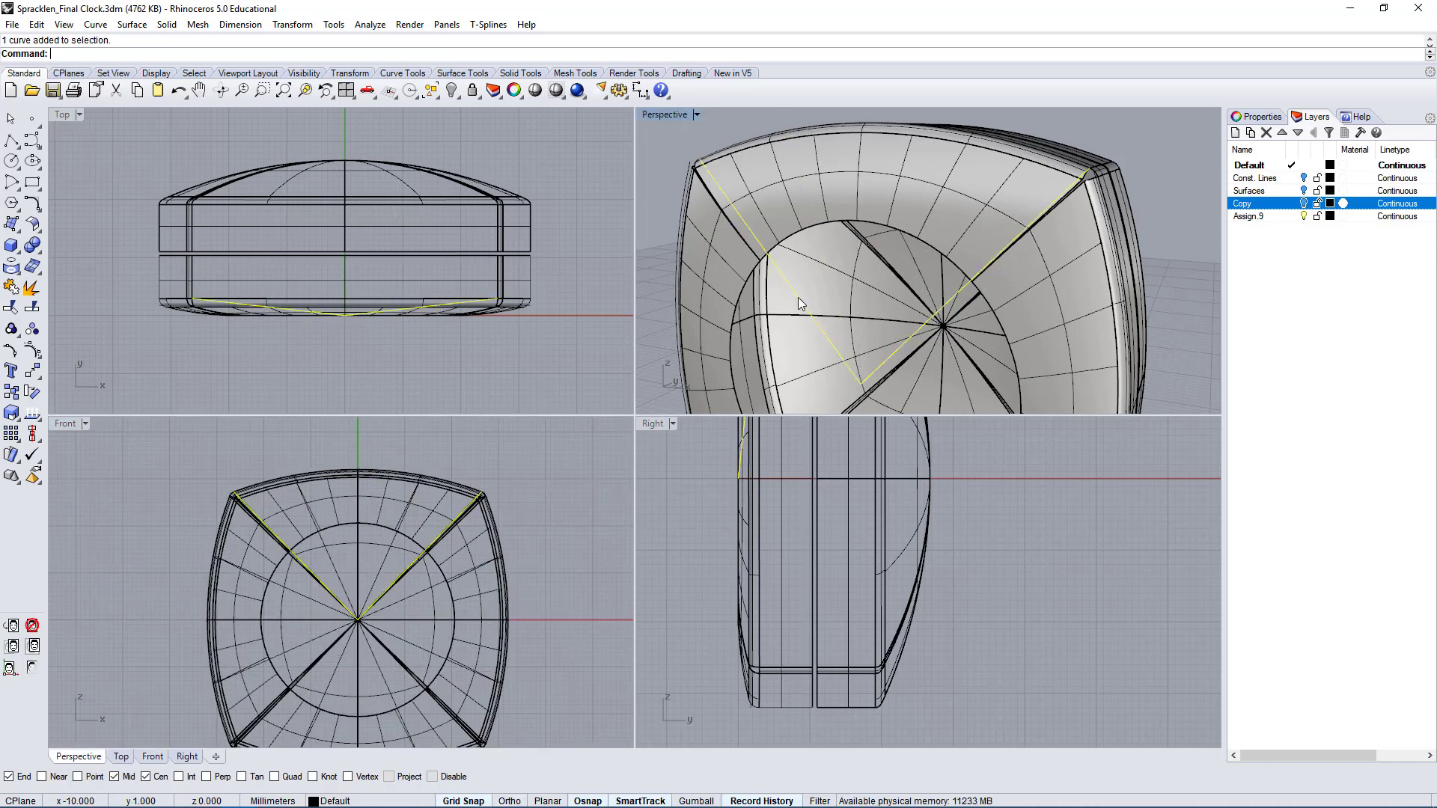
scroll(392, 503, "up", 4)
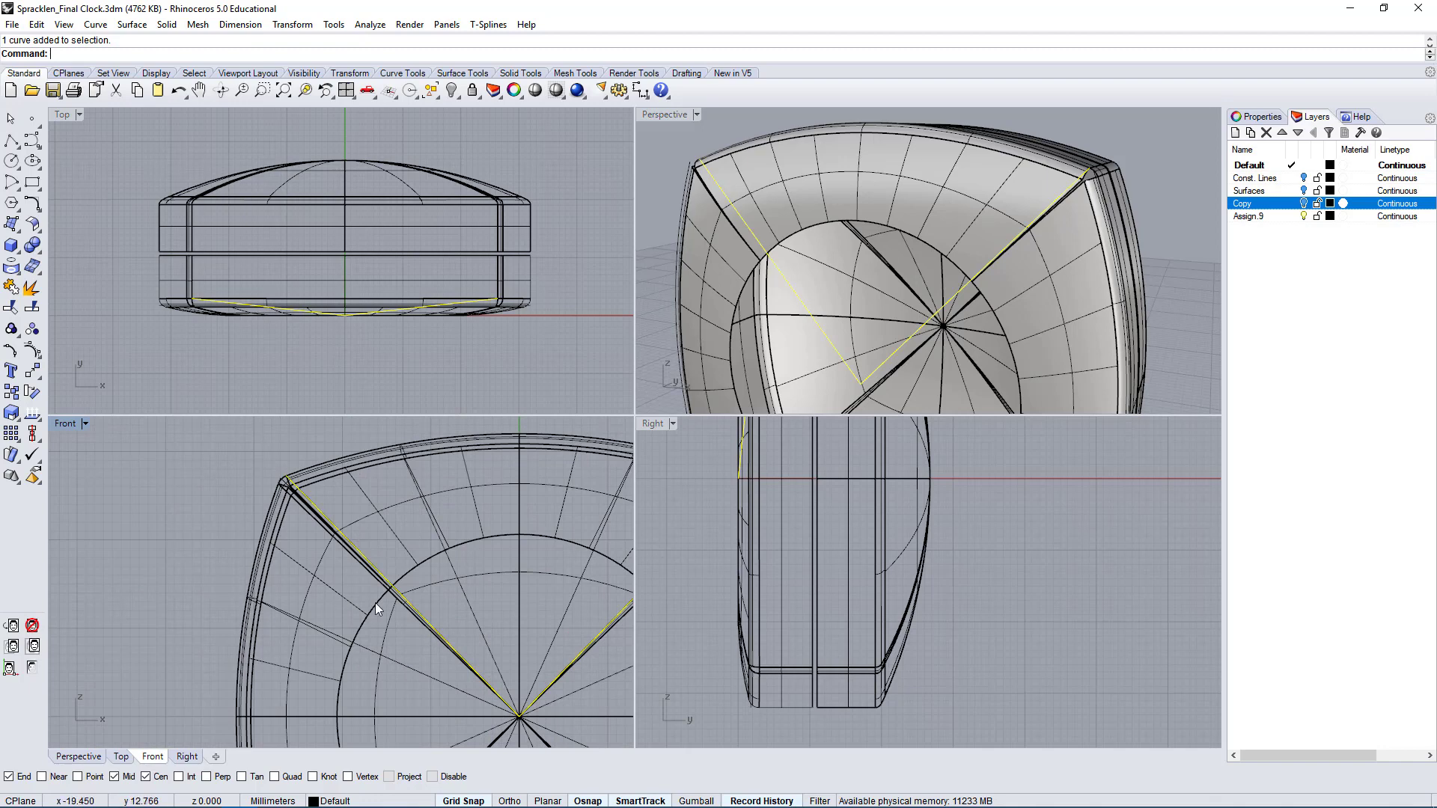
scroll(811, 276, "down", 4)
key("Escape")
- Isolate the upper rear face panel and its adjoining rim fillet surface for viewing, and undo the hiding
scroll(841, 277, "up", 2)
scroll(938, 297, "up", 3)
left_click(958, 268)
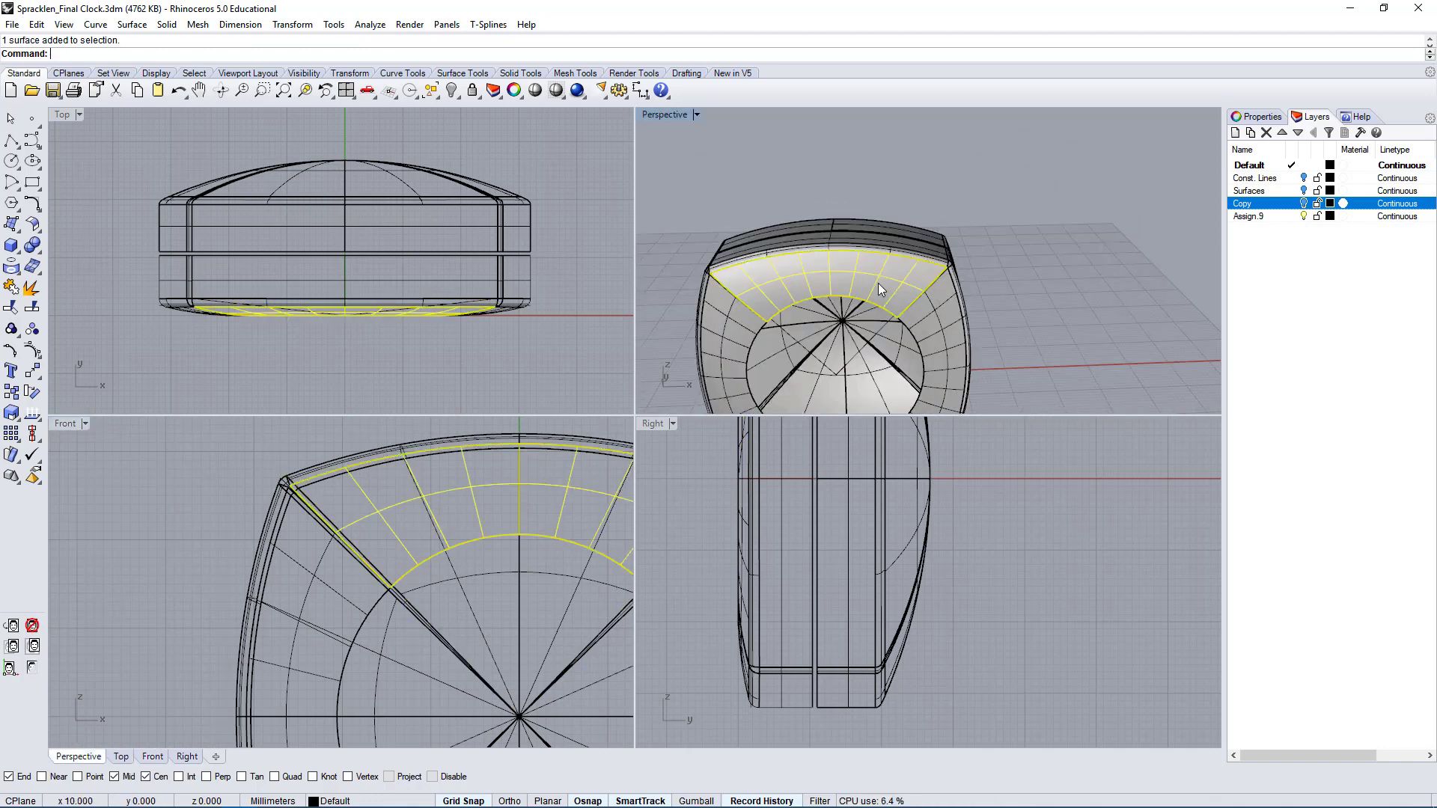
scroll(960, 264, "up", 2)
left_click(965, 279, "shift")
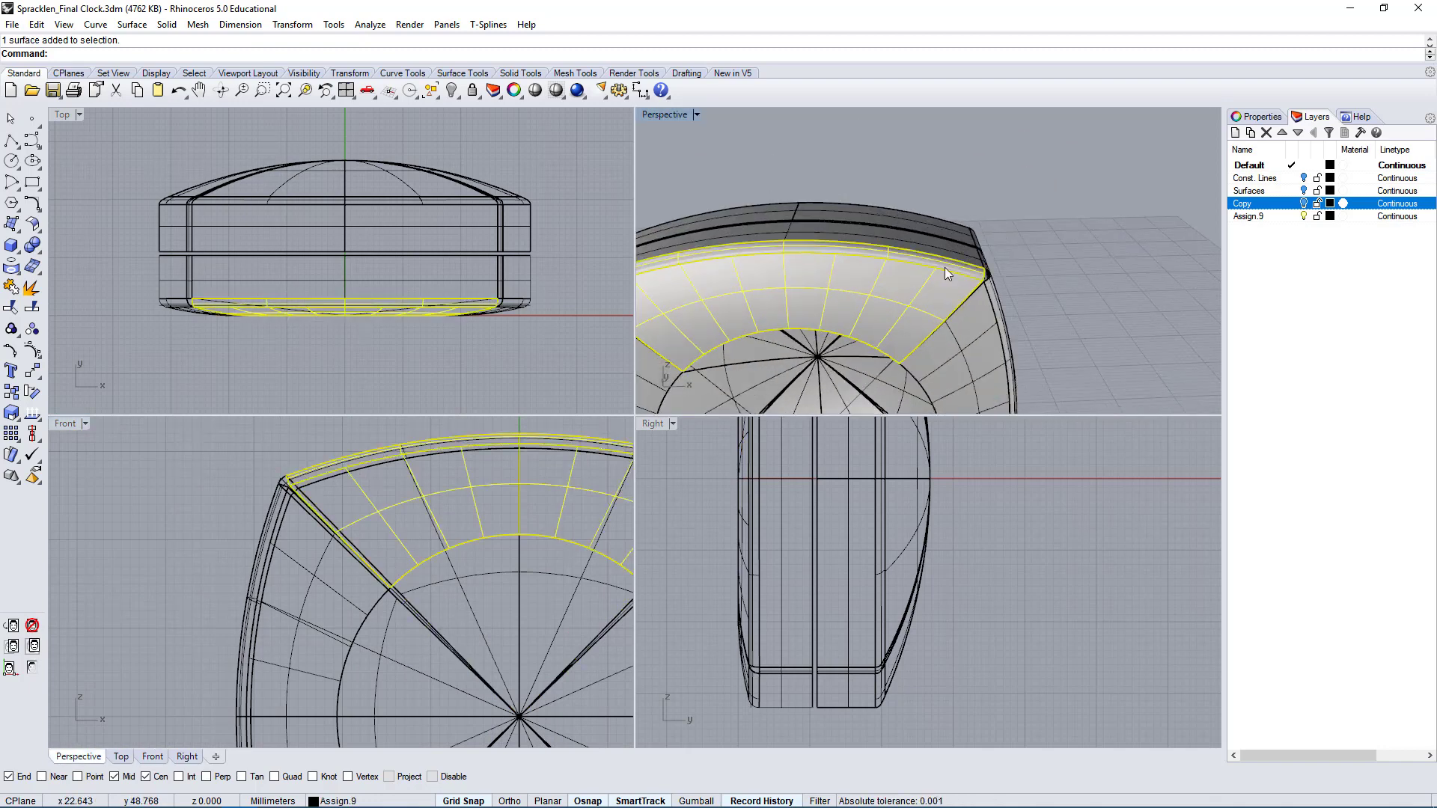
scroll(944, 267, "down", 3)
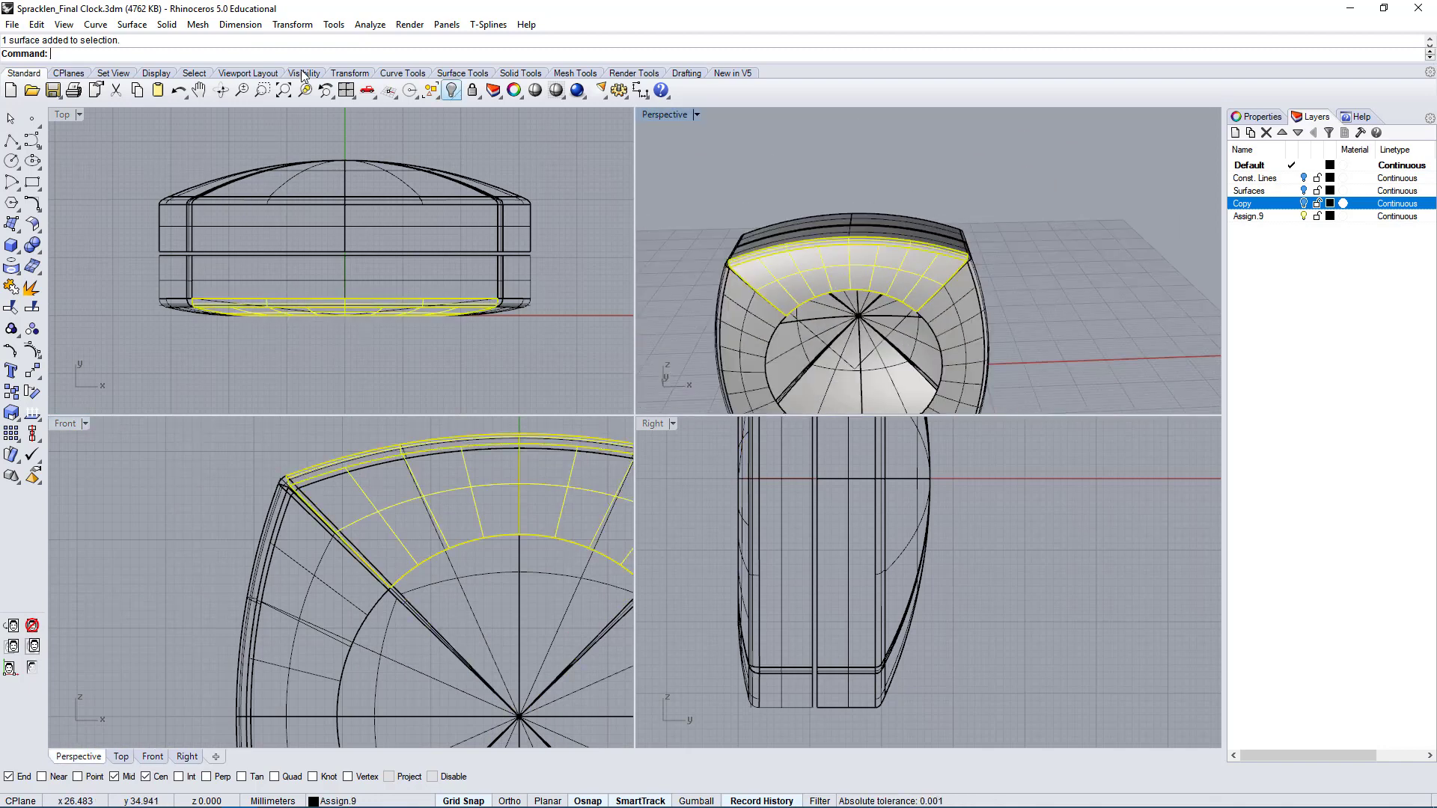
left_click(457, 99)
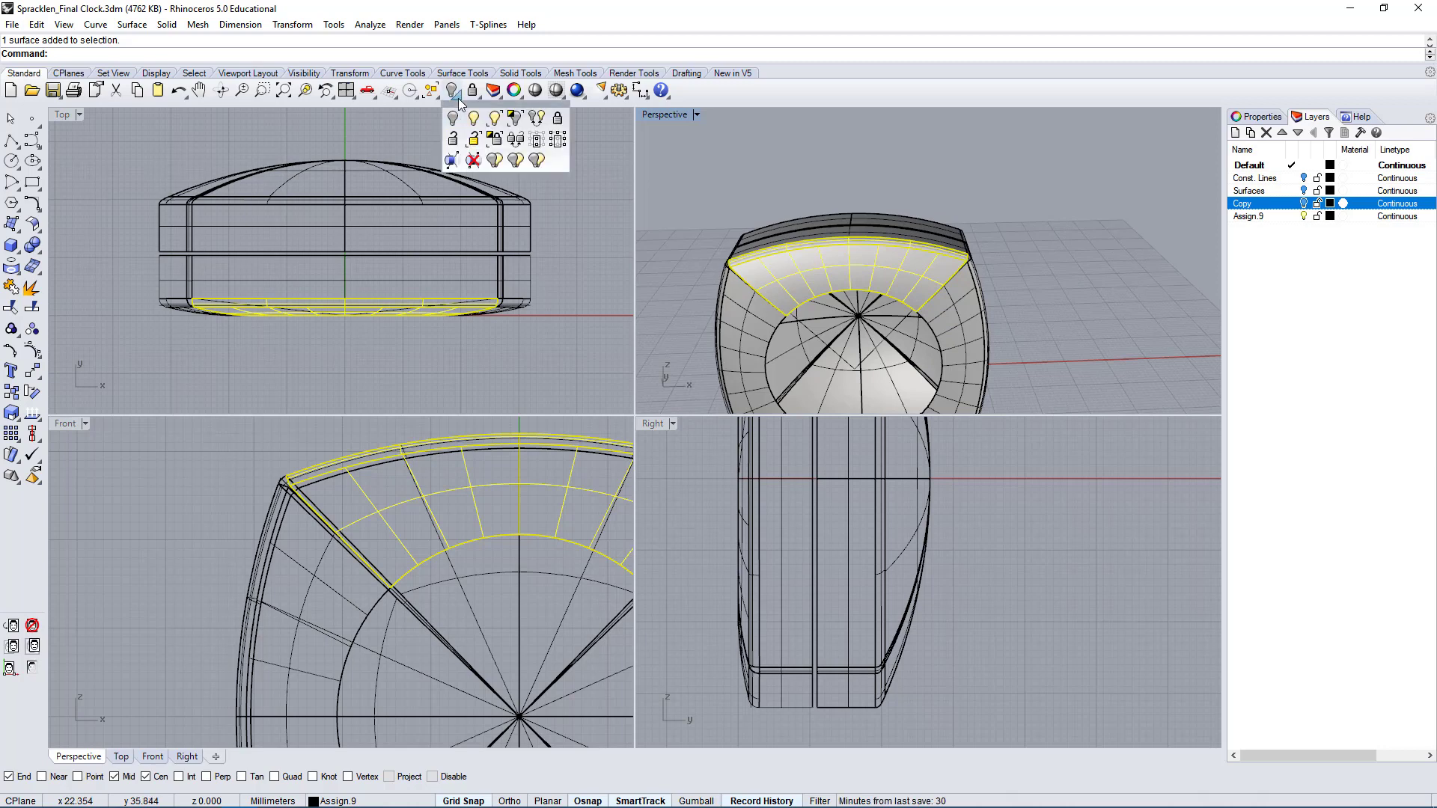
left_click(515, 118)
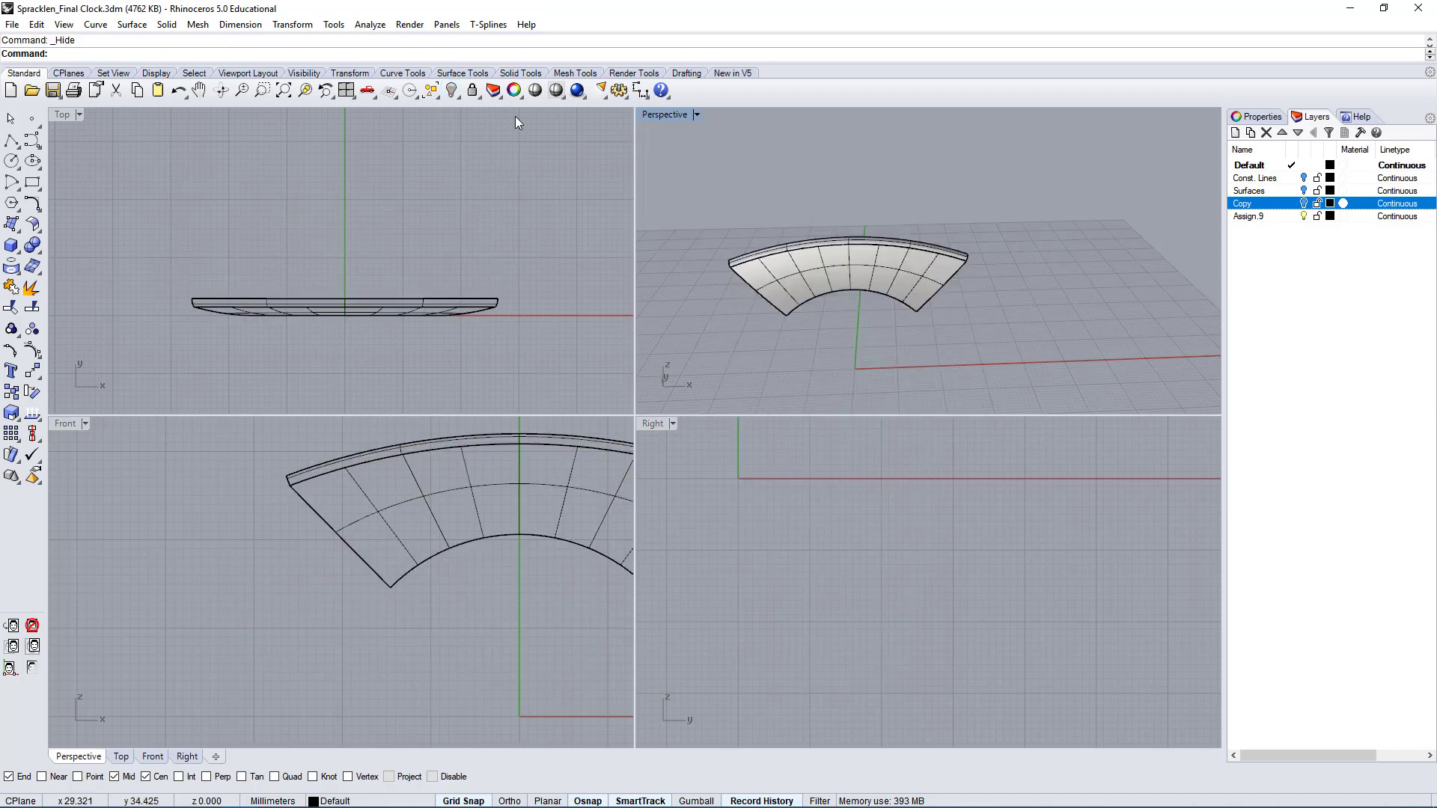
right_click_drag(898, 277, 1007, 294)
key("ctrl+z")
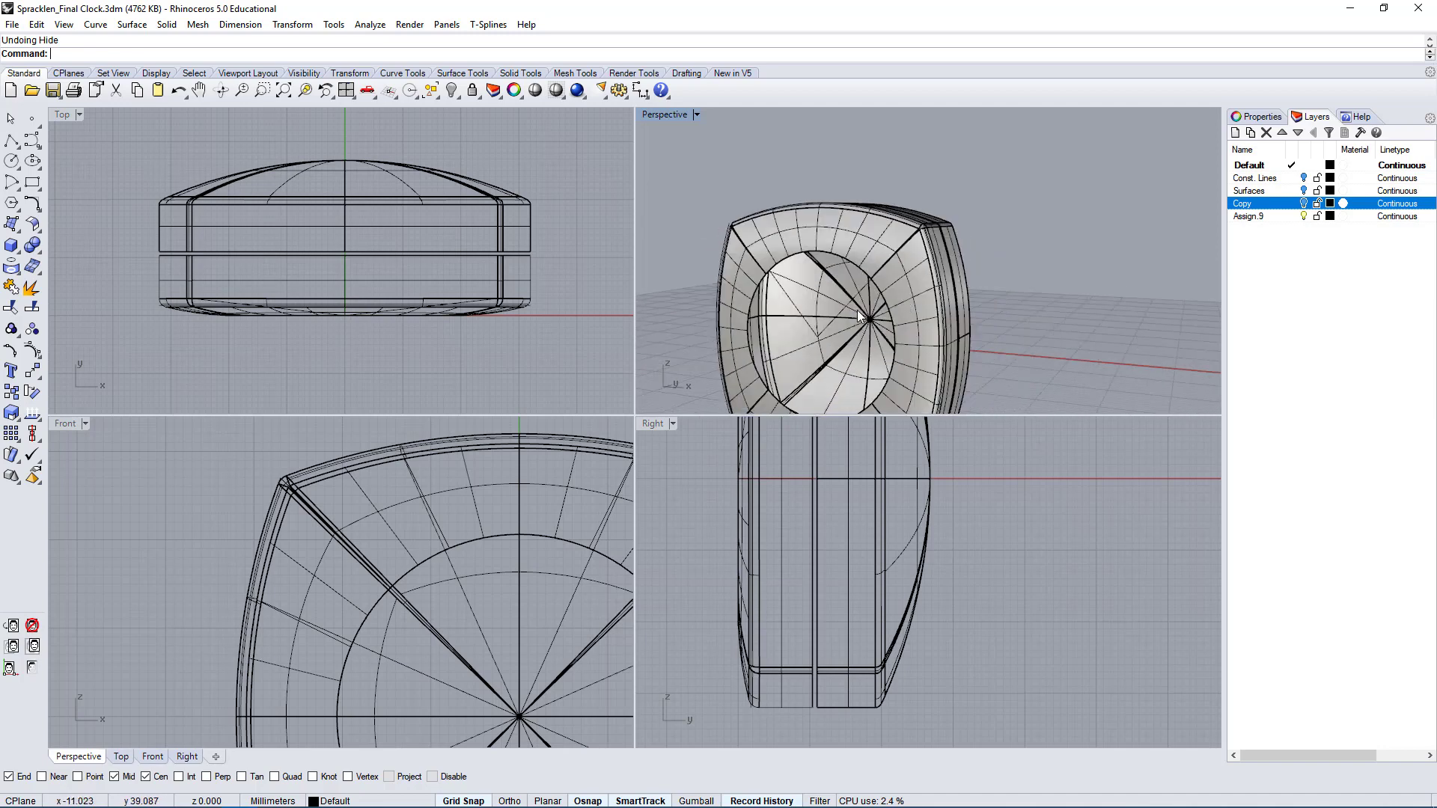
- Isolate the upper rear face panel, its rim fillet and the two diagonal lines by hiding all other objects
left_click(840, 311)
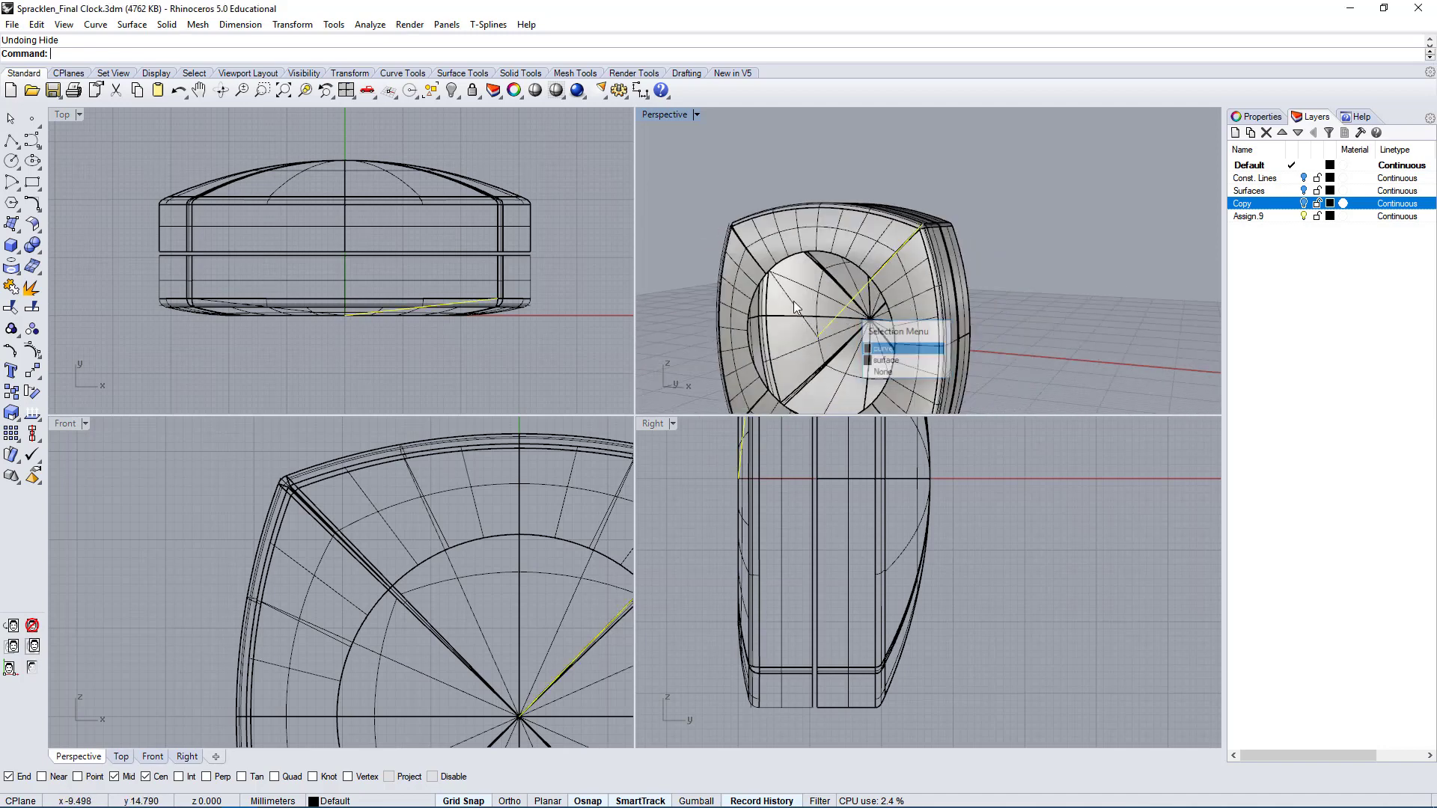
left_click(902, 353)
left_click(864, 243)
right_click_drag(864, 242, 892, 241)
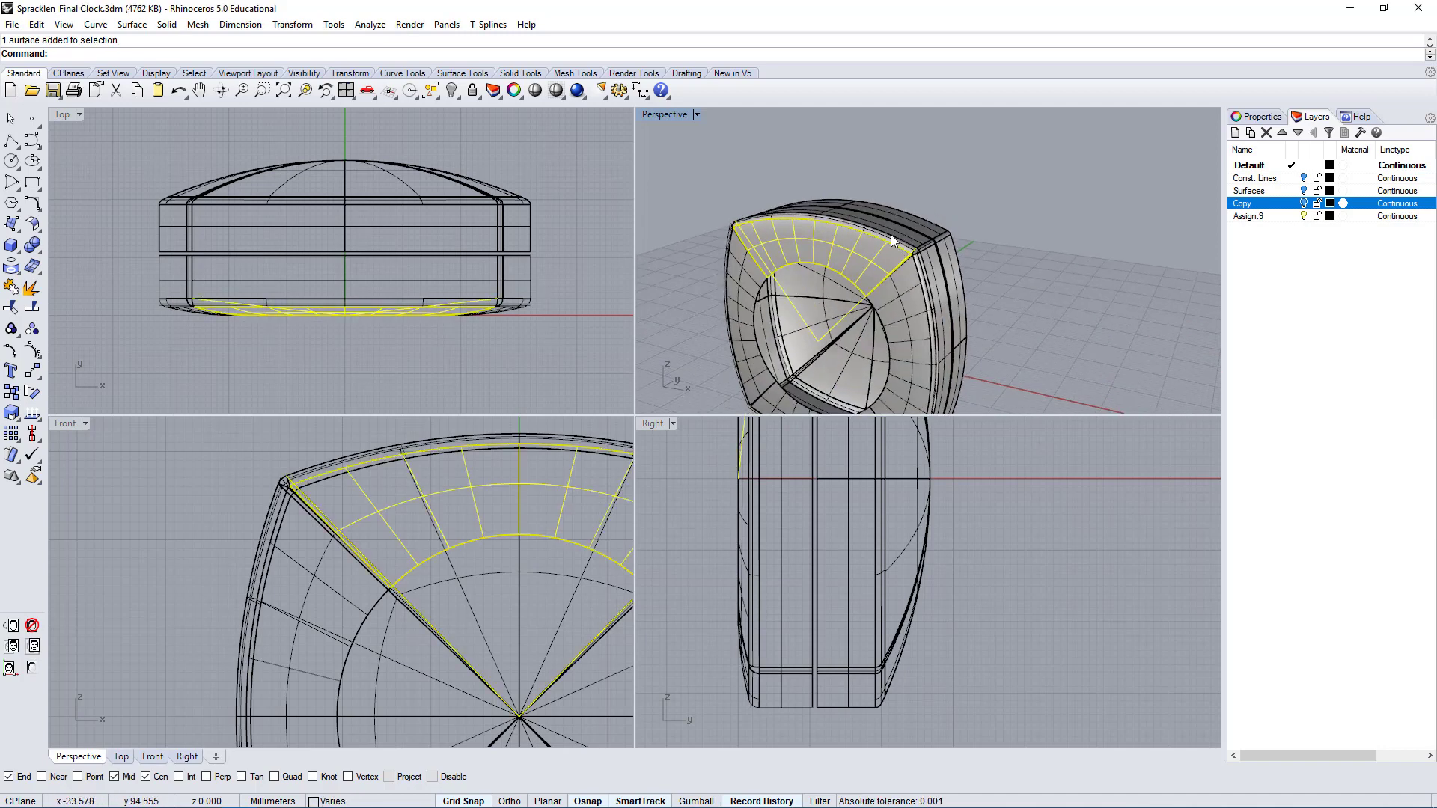
left_click(887, 240, "shift")
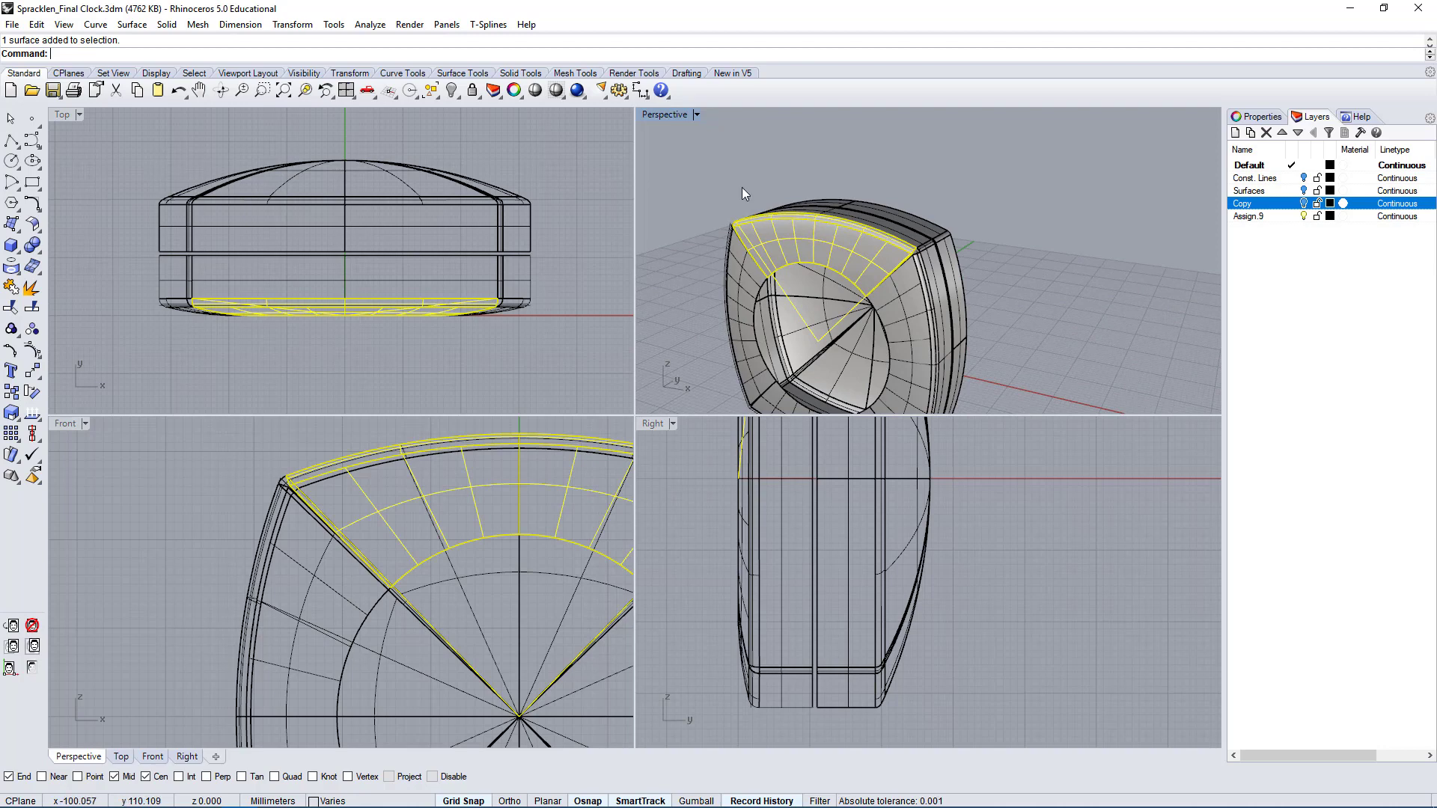
right_click(72, 45)
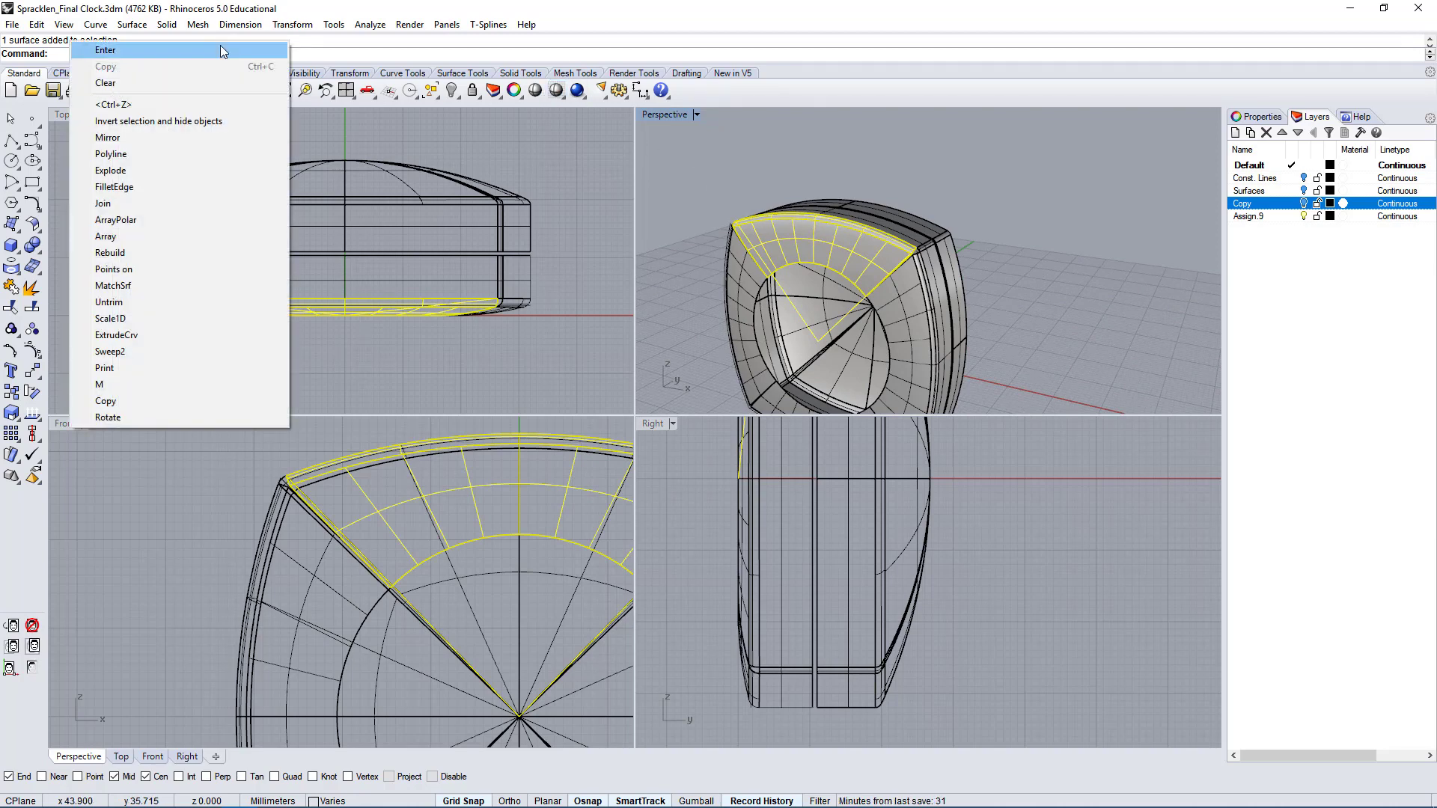
left_click(160, 121)
right_click_drag(947, 295, 941, 302)
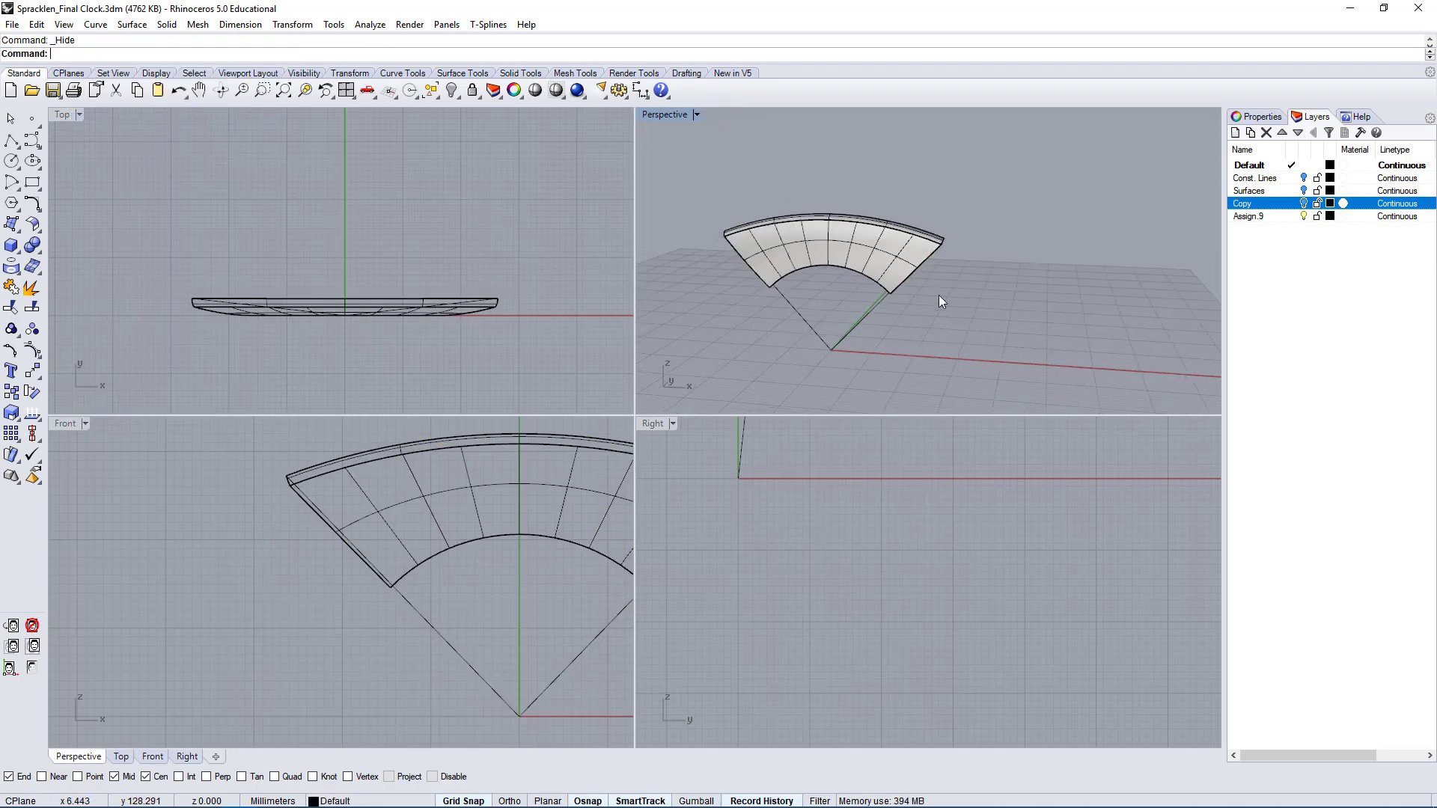
- Trim away the slivers of the upper panel and rim fillet that extend beyond the two diagonal lines, working in the Front view
left_click_drag(563, 720, 438, 680)
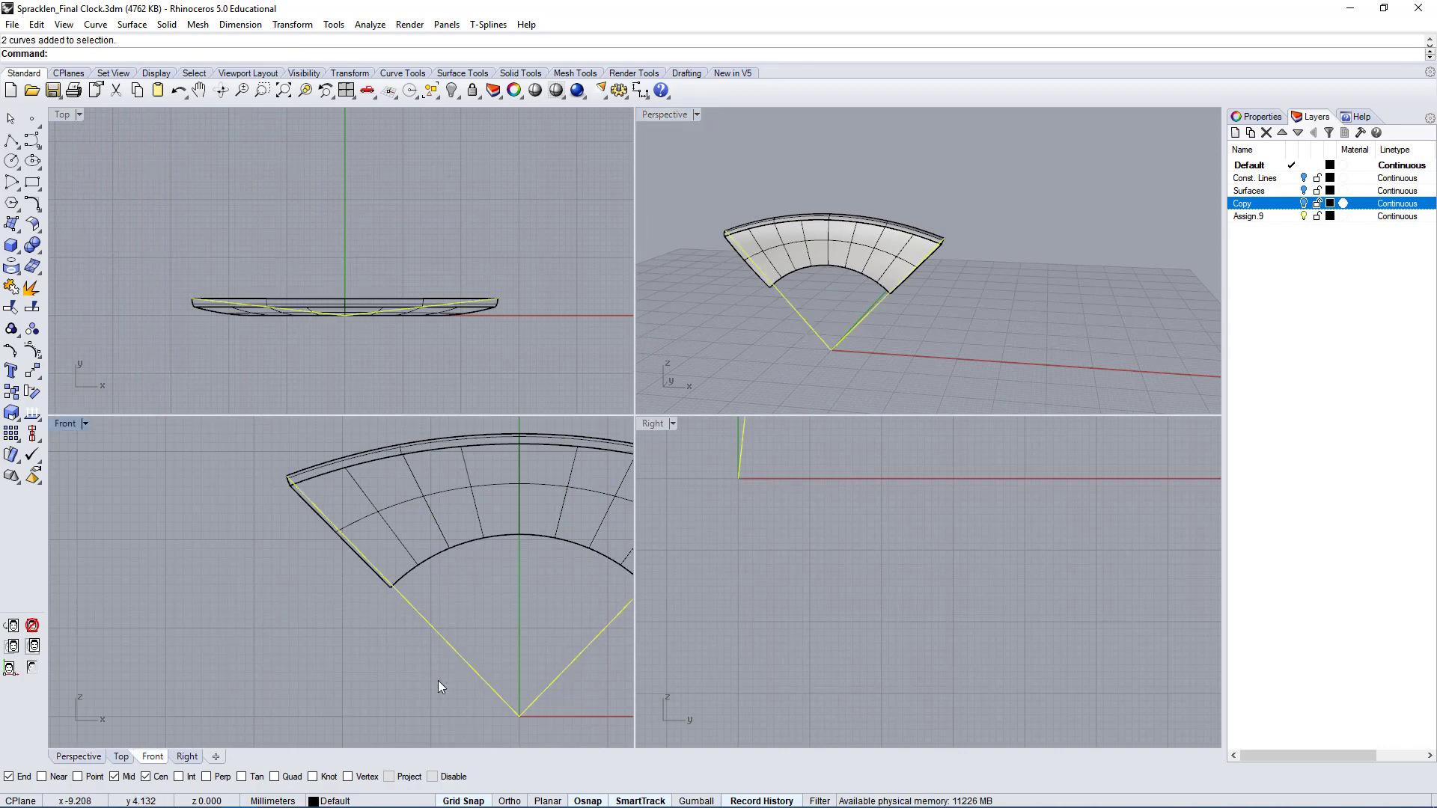
type("Trim")
key("Return")
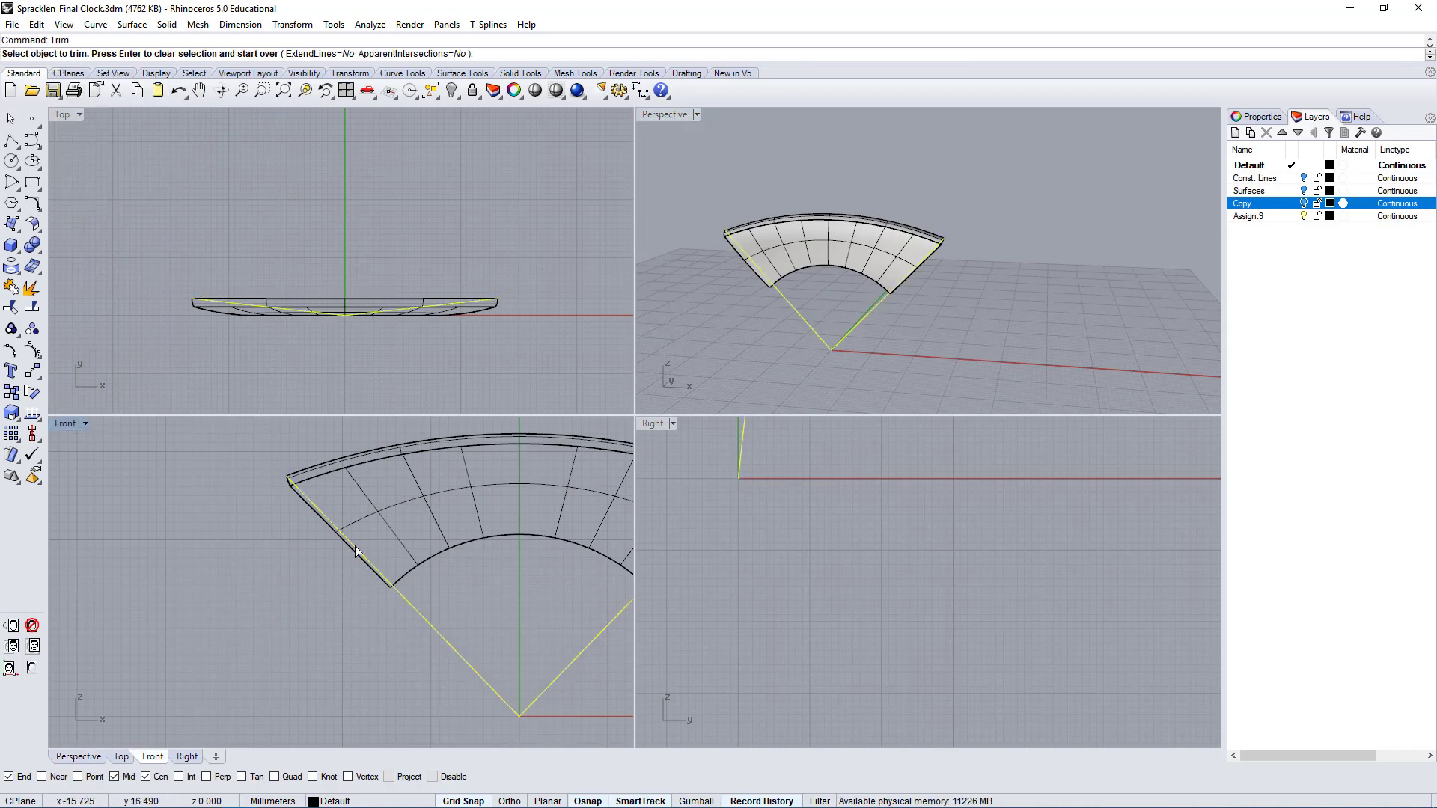
scroll(307, 517, "up", 4)
scroll(261, 461, "up", 3)
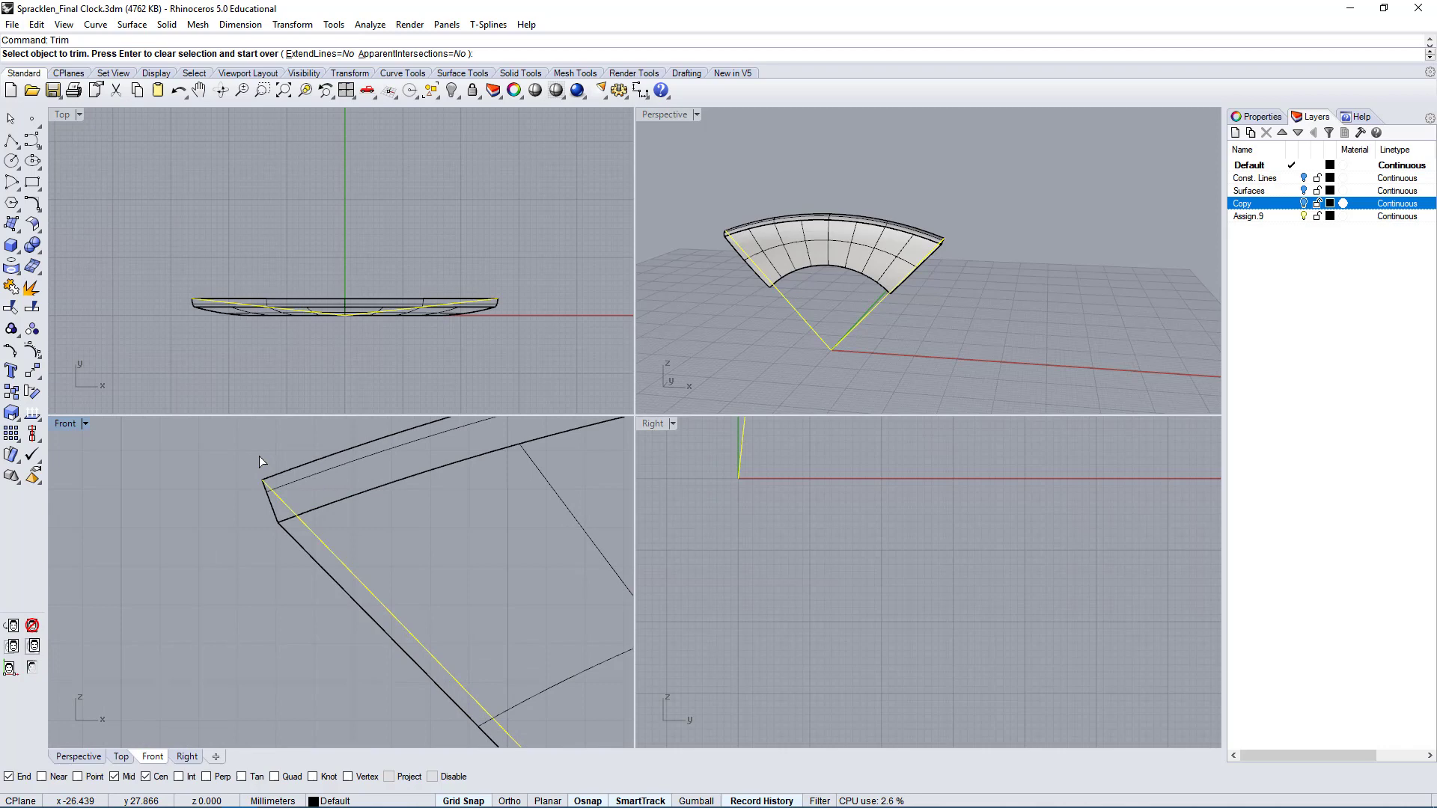
left_click(299, 542)
scroll(502, 561, "down", 6)
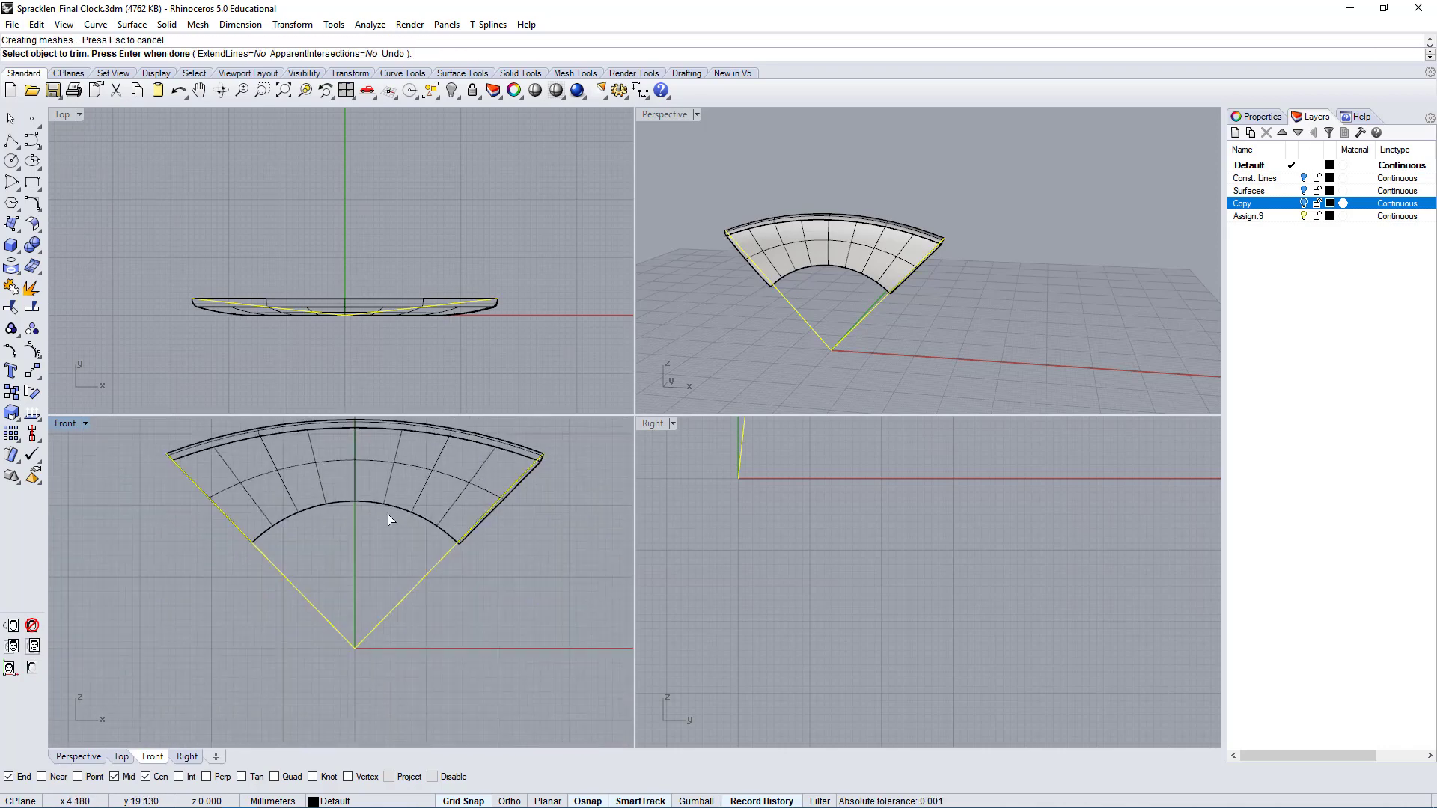
scroll(532, 470, "up", 6)
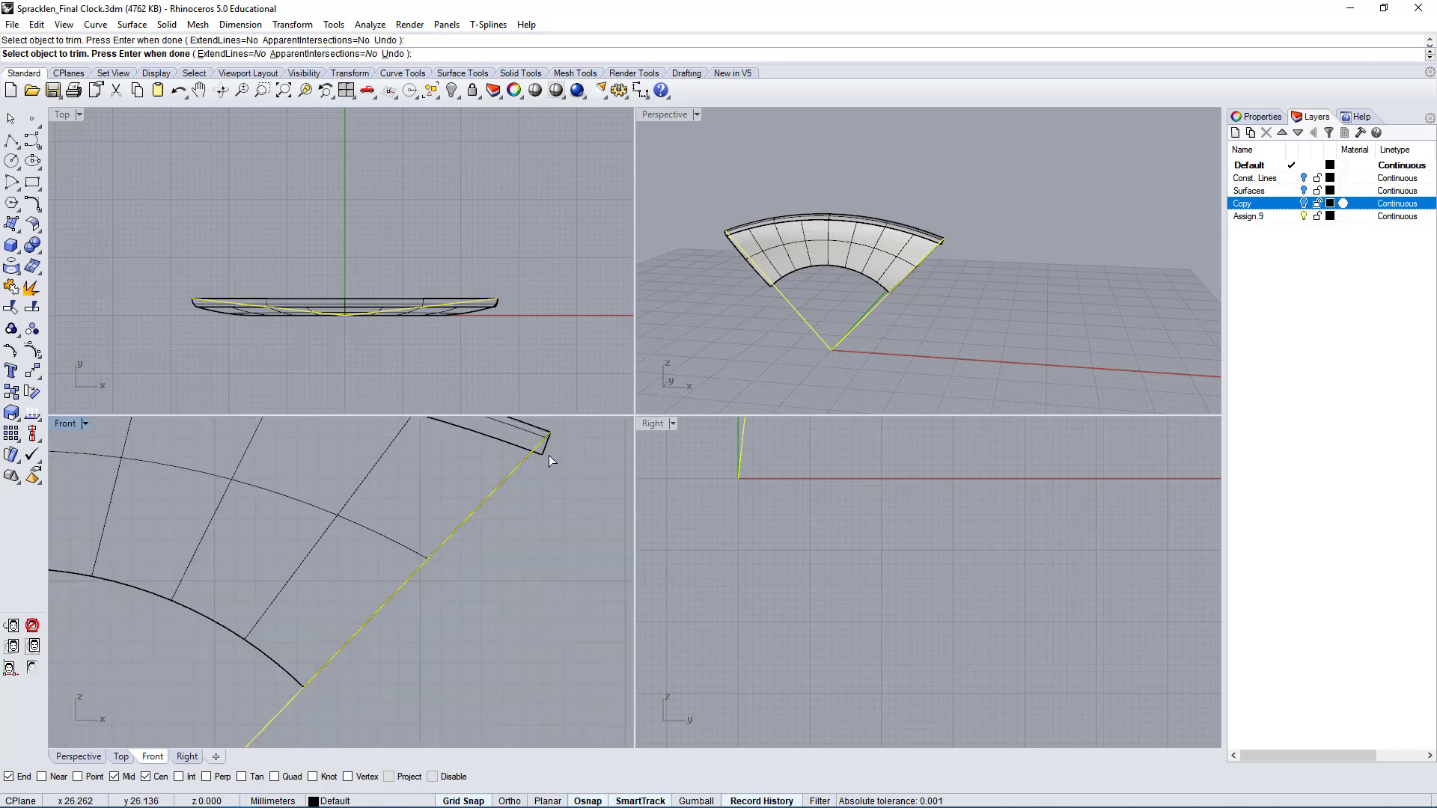
right_click_drag(883, 351, 936, 320)
right_click(988, 281)
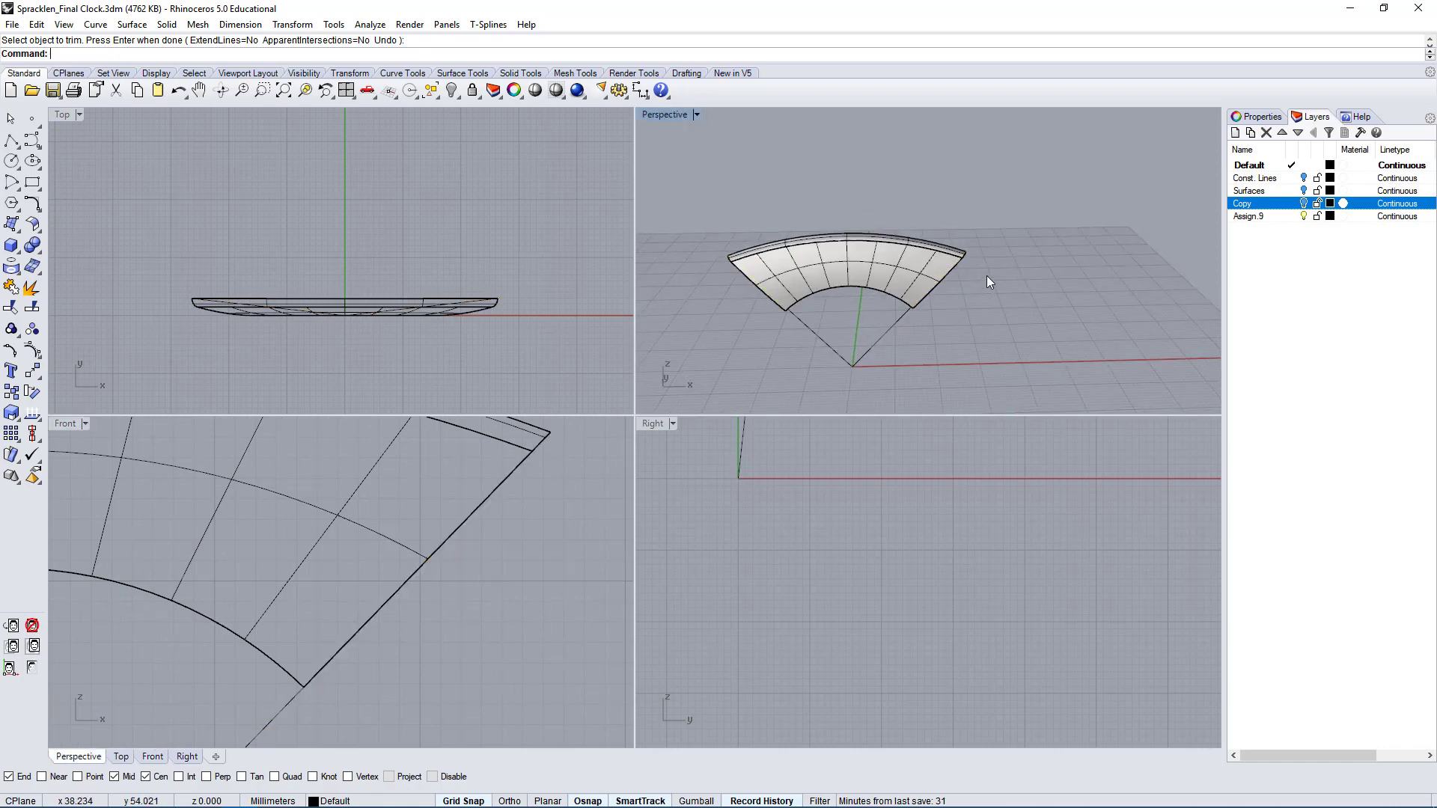
- Delete the two diagonal cutting lines and show all hidden objects again
left_click(816, 338)
key("Delete")
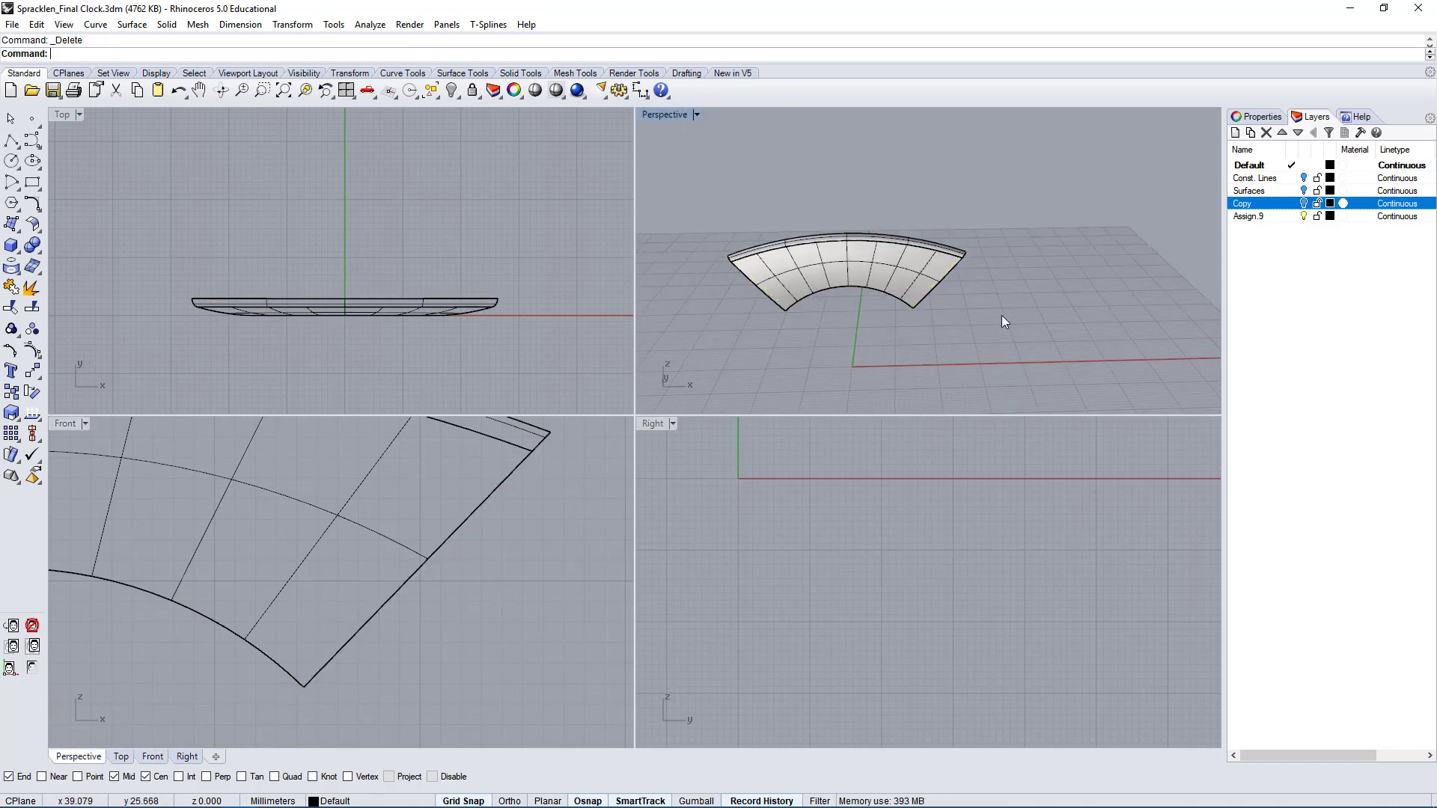
right_click_drag(1001, 315, 944, 308)
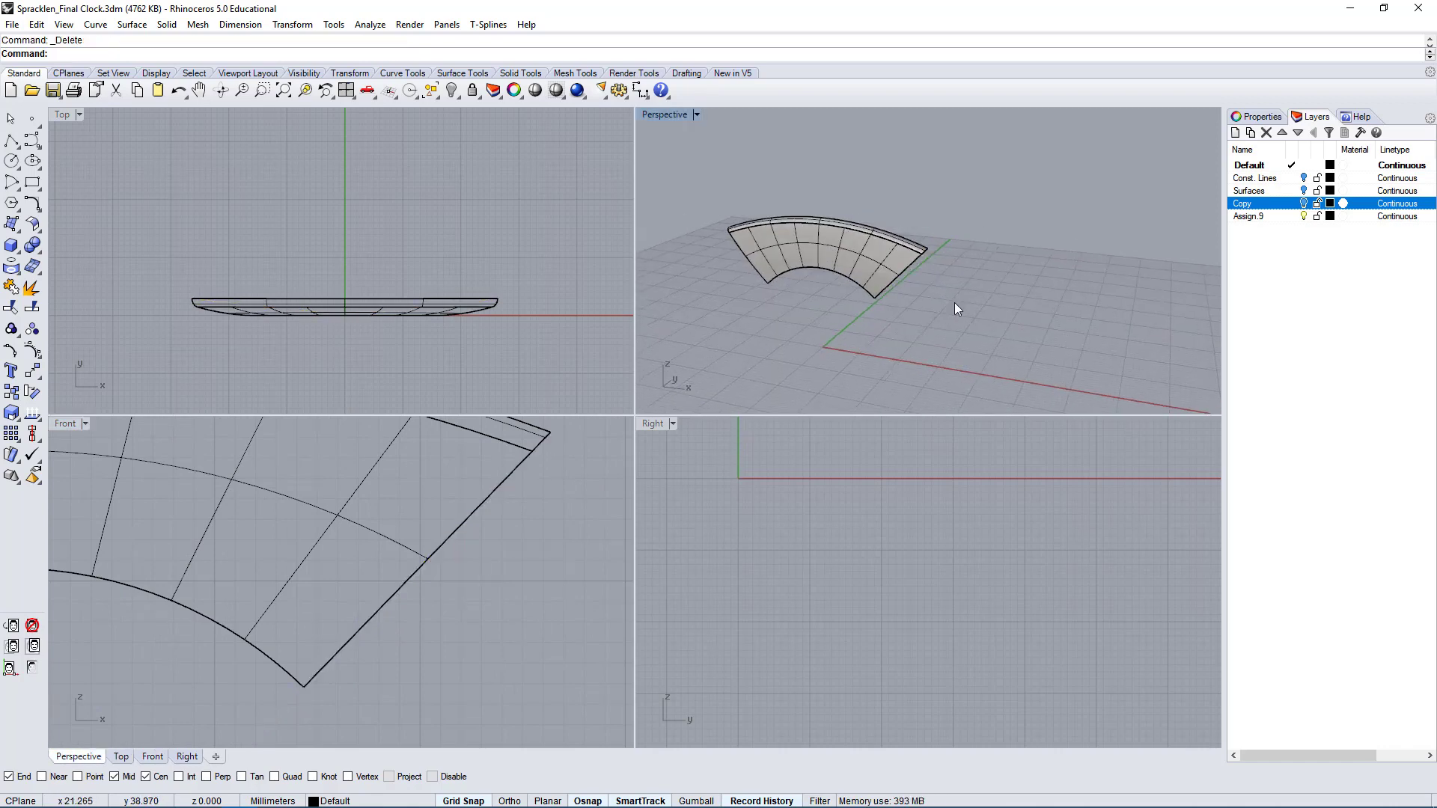
left_click(452, 93)
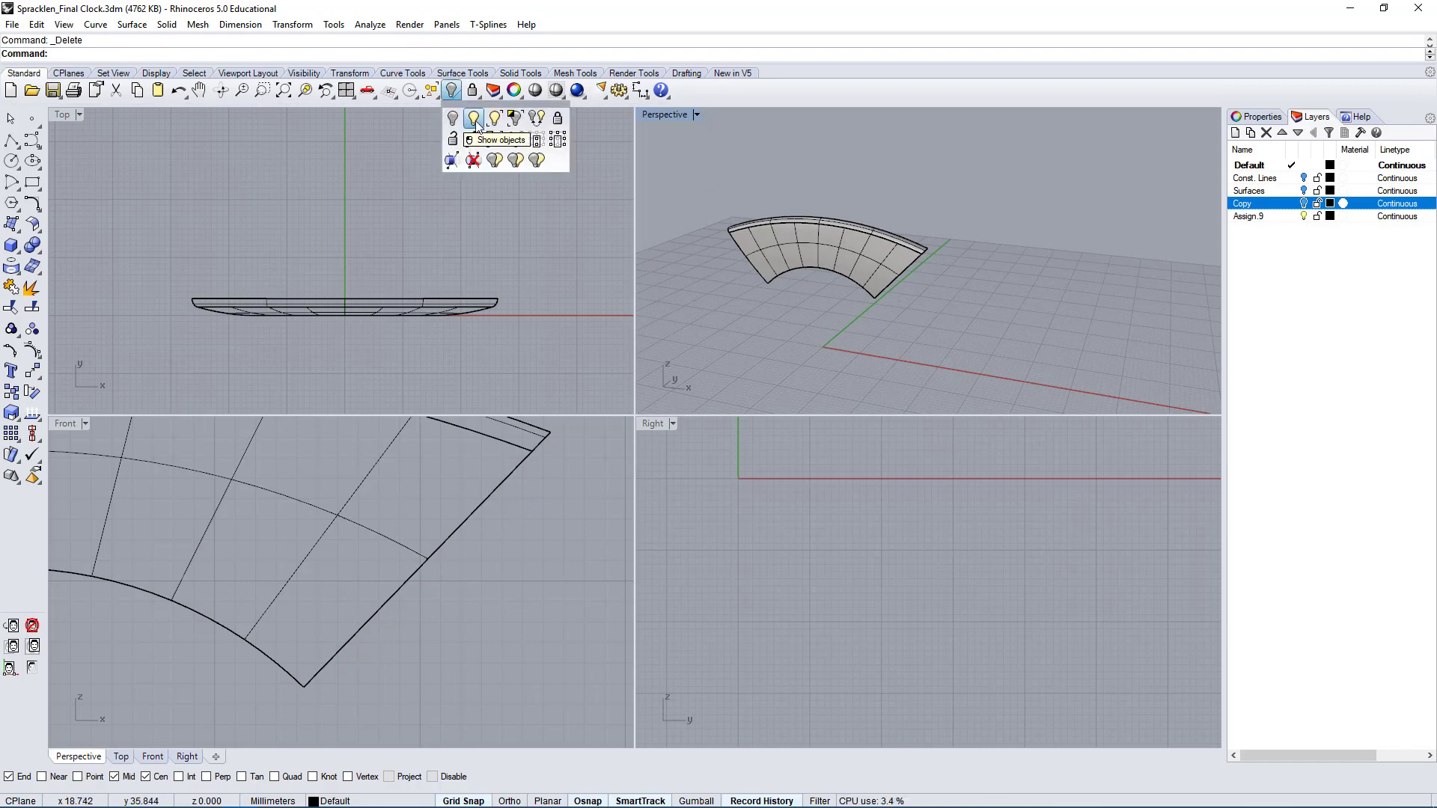
left_click(474, 120)
- Delete the side and lower rear face panels with their rim fillets, keeping only the trimmed upper panel and its fillet
double_click(651, 115)
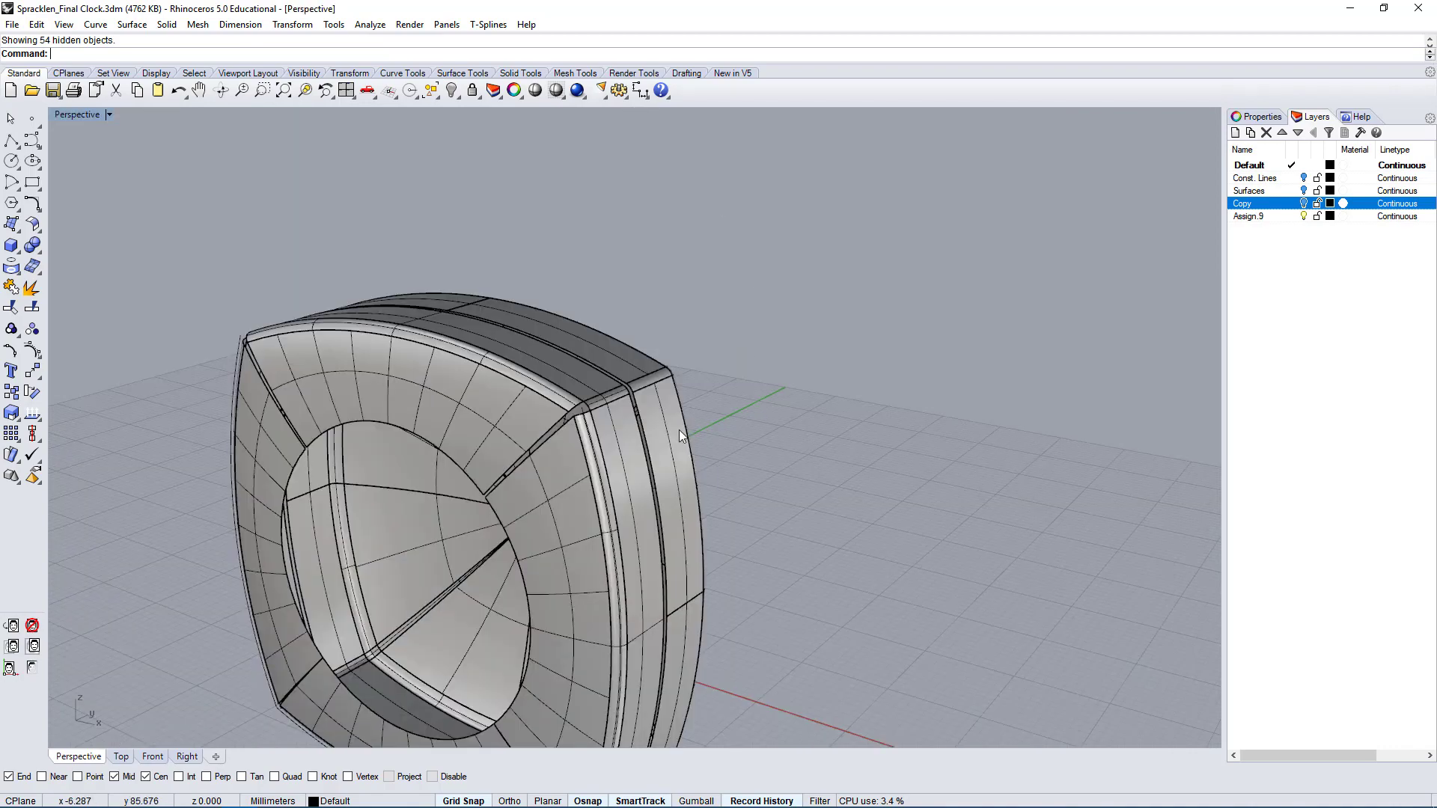
left_click(567, 491)
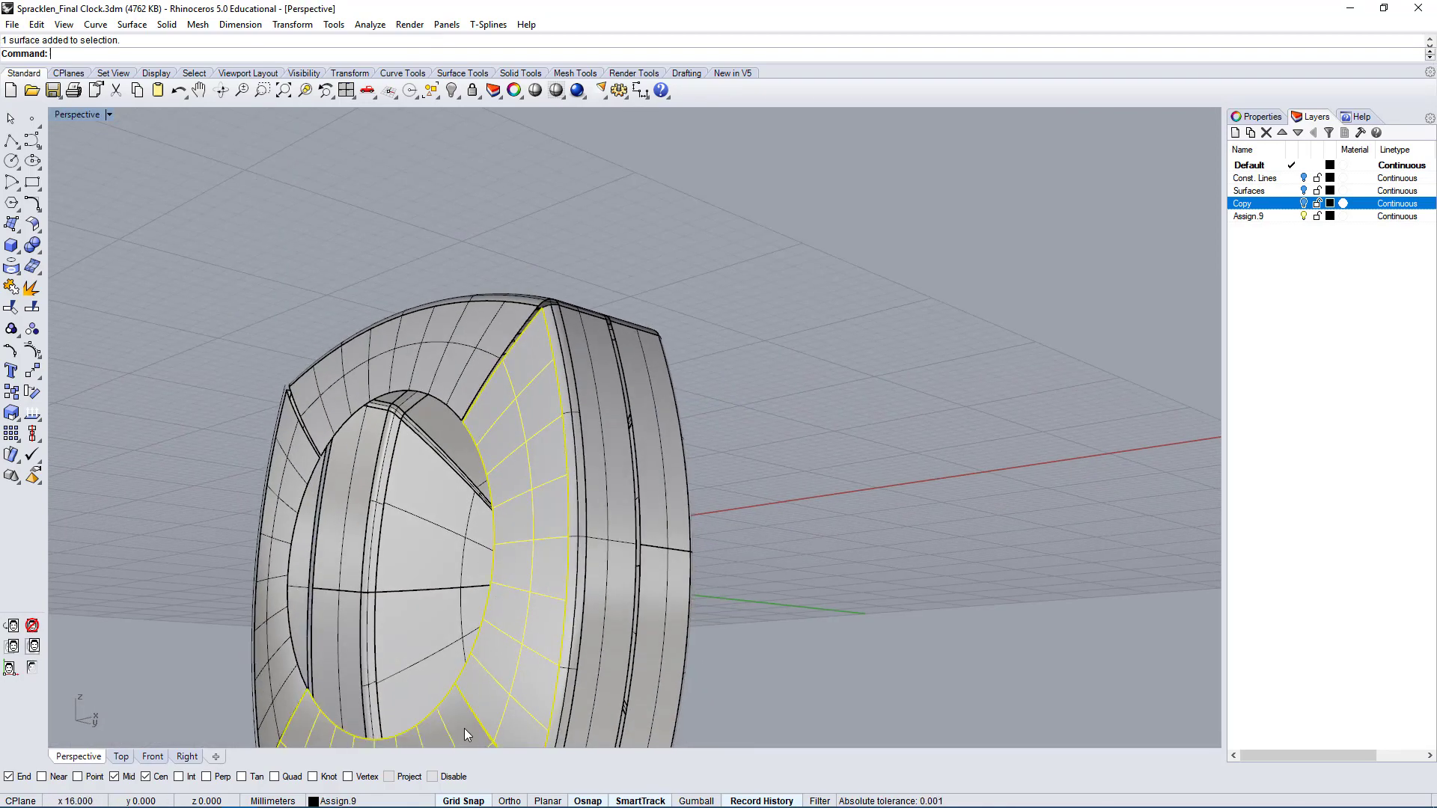
right_click_drag(281, 659, 772, 360)
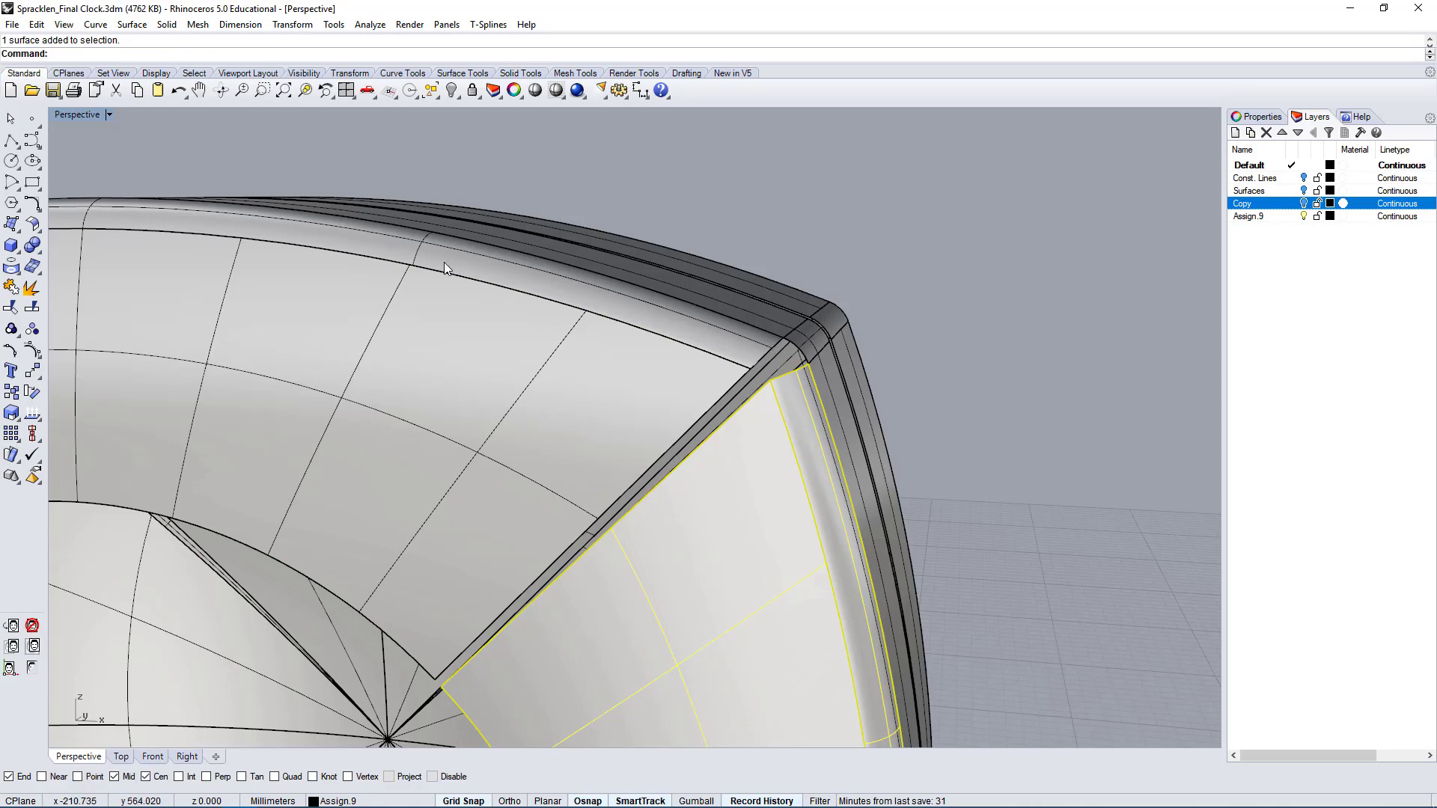
scroll(645, 285, "down", 5)
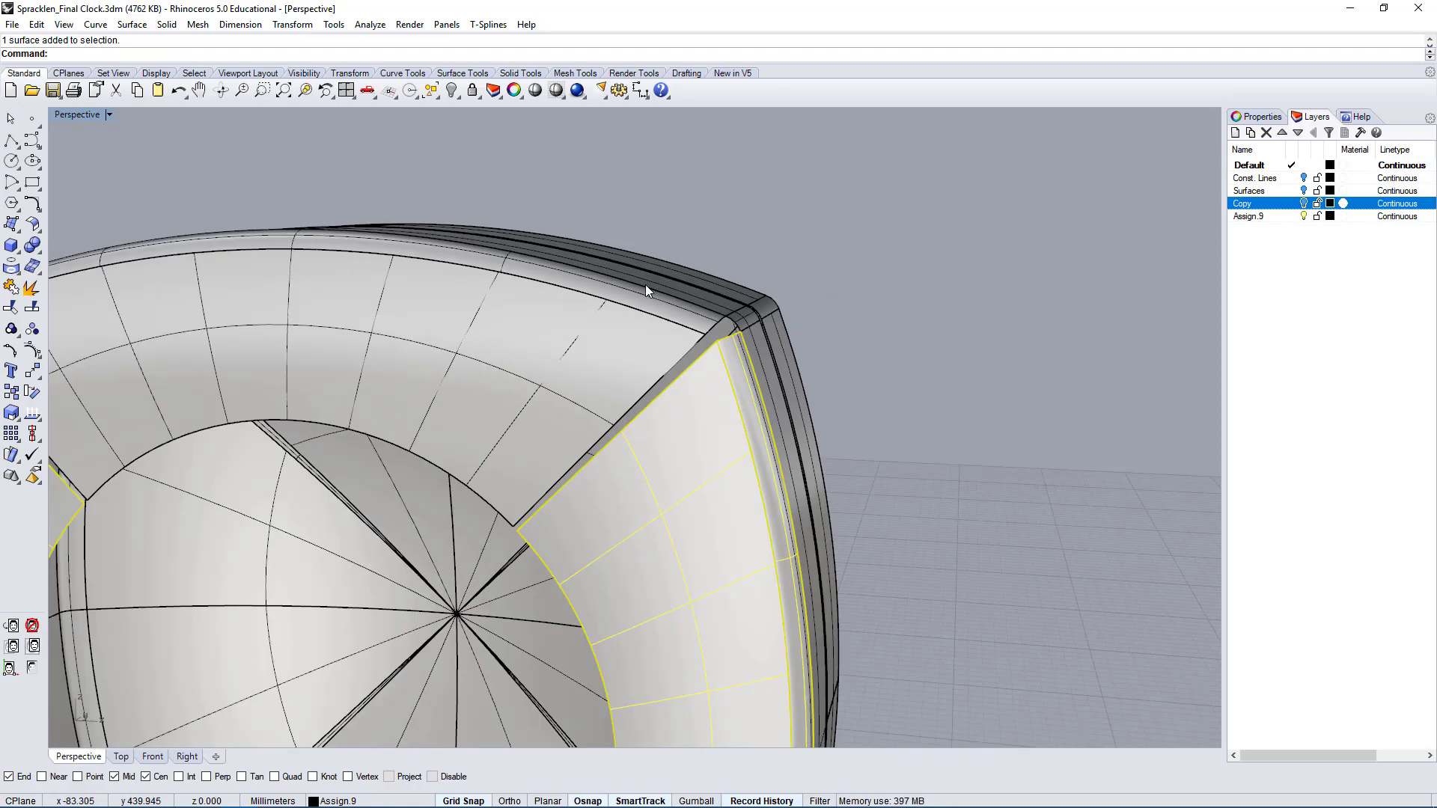
right_click_drag(664, 459, 585, 576)
scroll(634, 564, "up", 3)
scroll(634, 564, "up", 2)
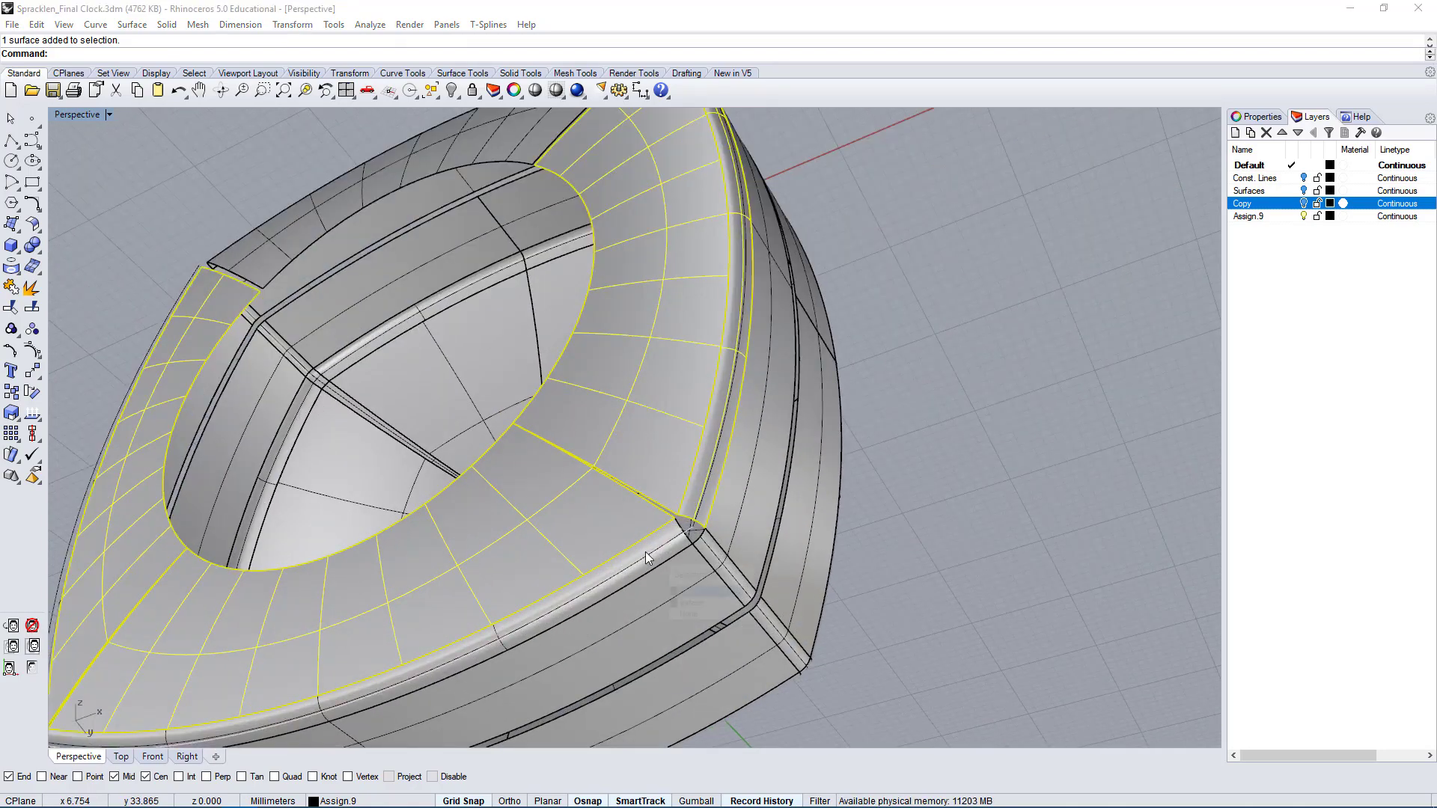
left_click(645, 551)
scroll(732, 448, "down", 5)
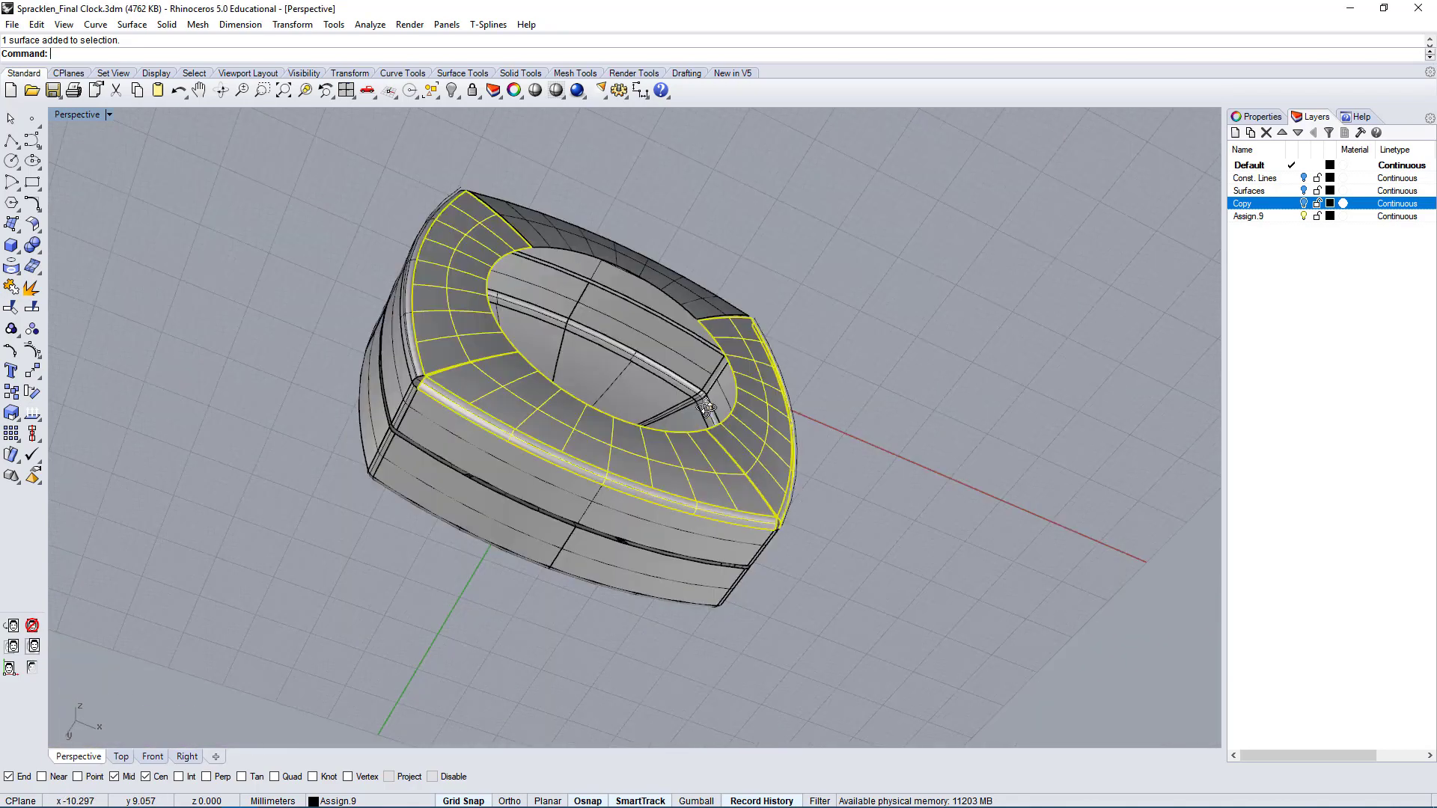
right_click_drag(583, 374, 644, 412)
scroll(494, 277, "up", 5)
scroll(498, 235, "down", 3)
key("Delete")
scroll(685, 210, "down", 3)
scroll(678, 196, "up", 4)
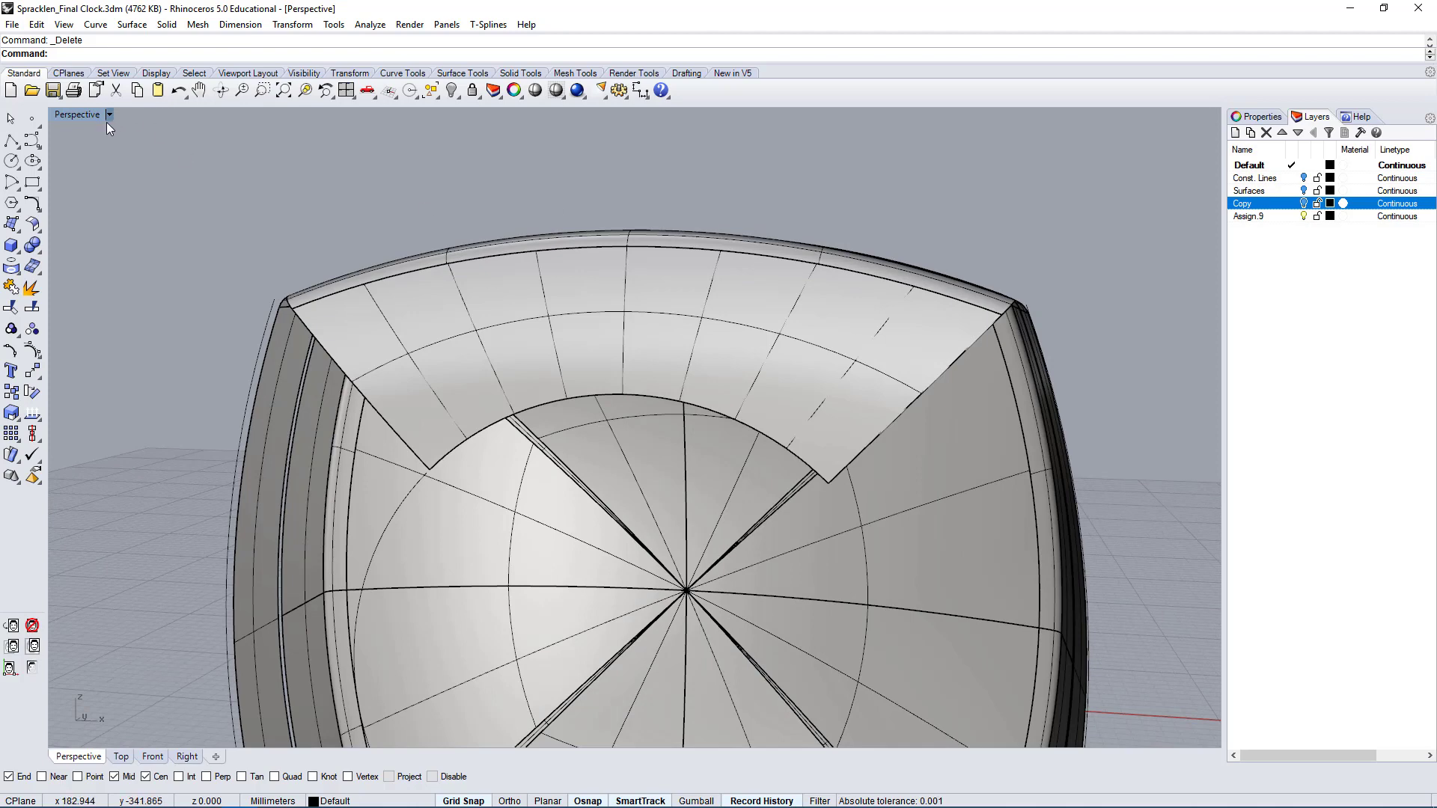
- Polar-array the upper panel and its rim fillet around the clock's centre in the Front view, with 4 items over 360 degrees
right_click_drag(107, 123, 137, 181)
double_click(84, 115)
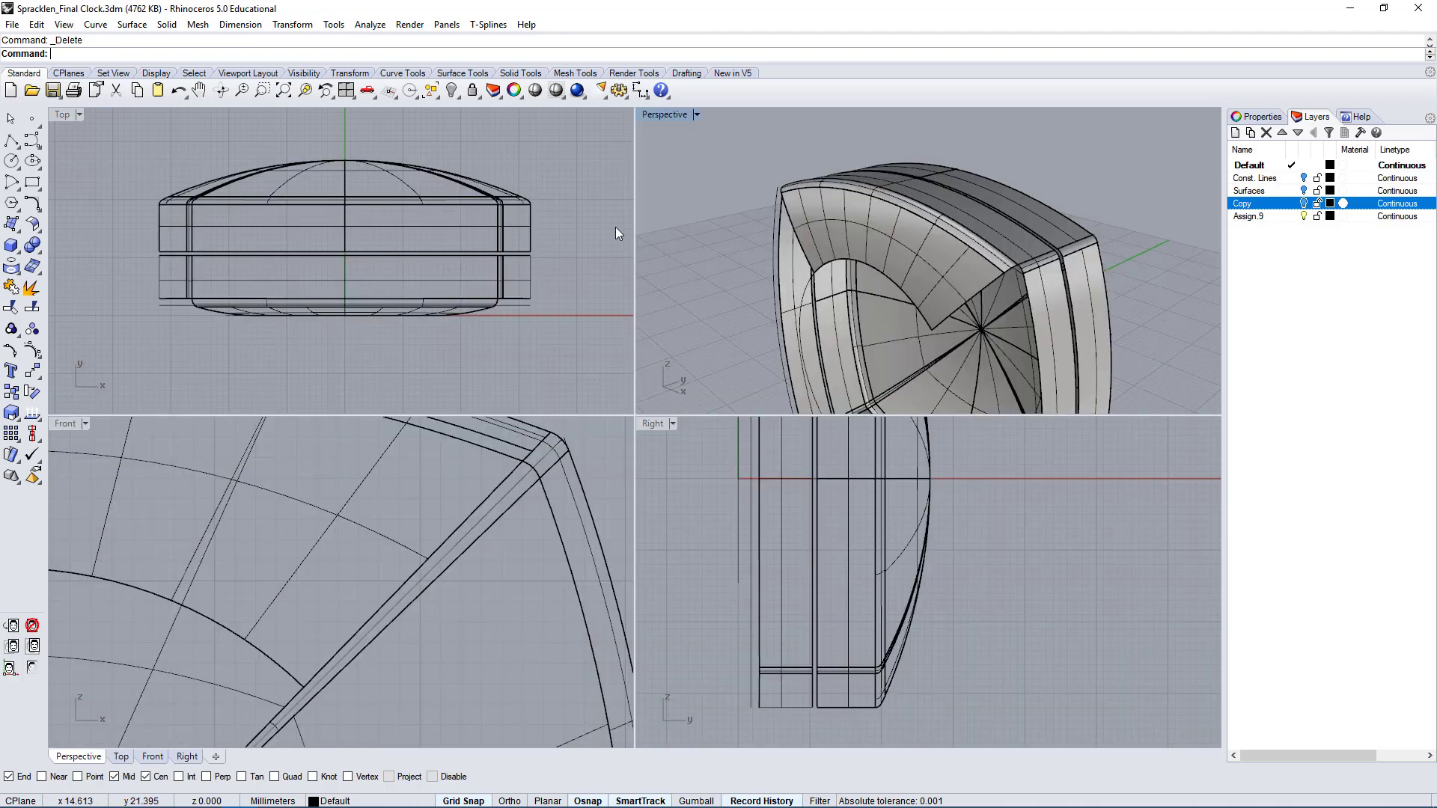
double_click(648, 113)
left_click(633, 397)
right_click_drag(948, 425, 940, 365)
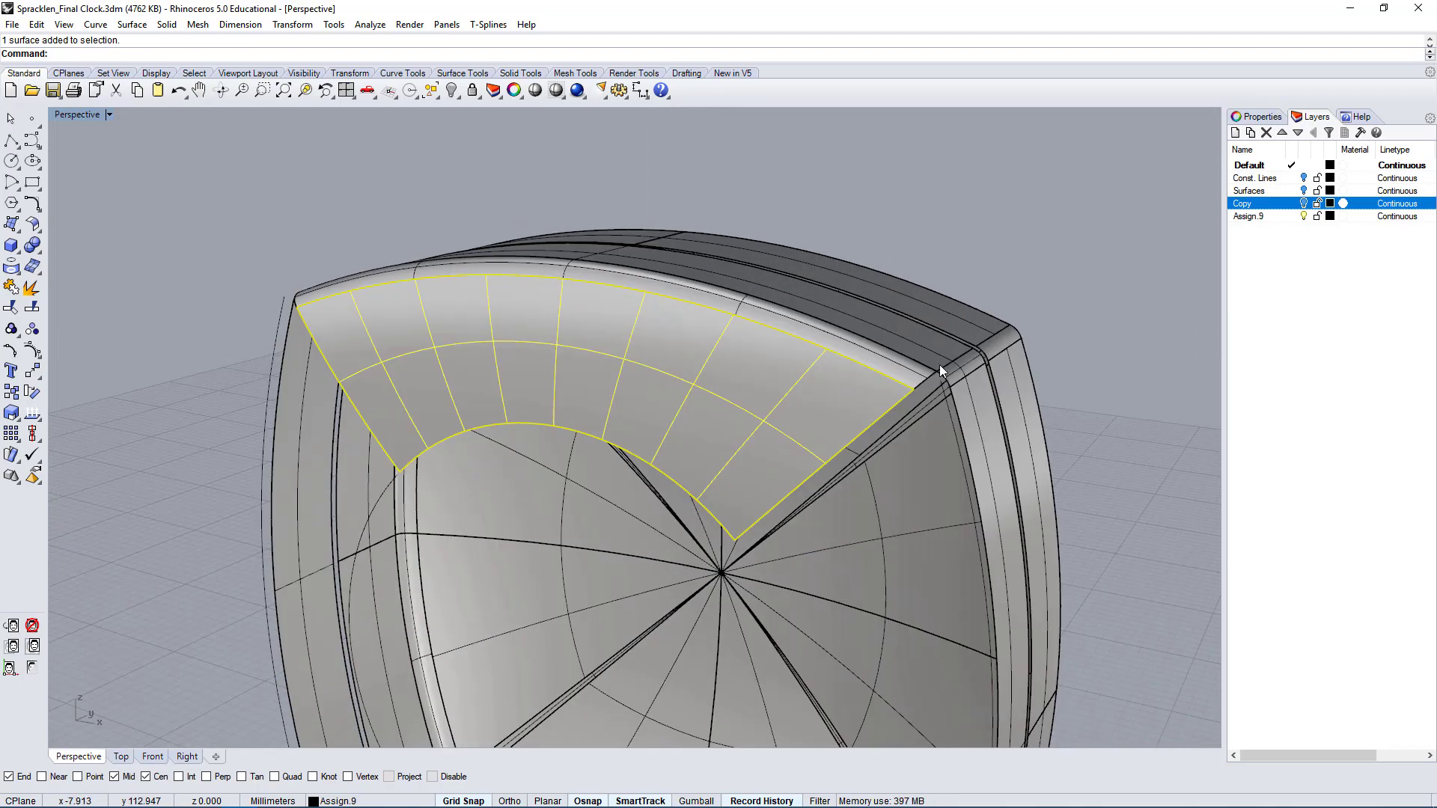
double_click(81, 119)
type("ArrayPolar")
key("Return")
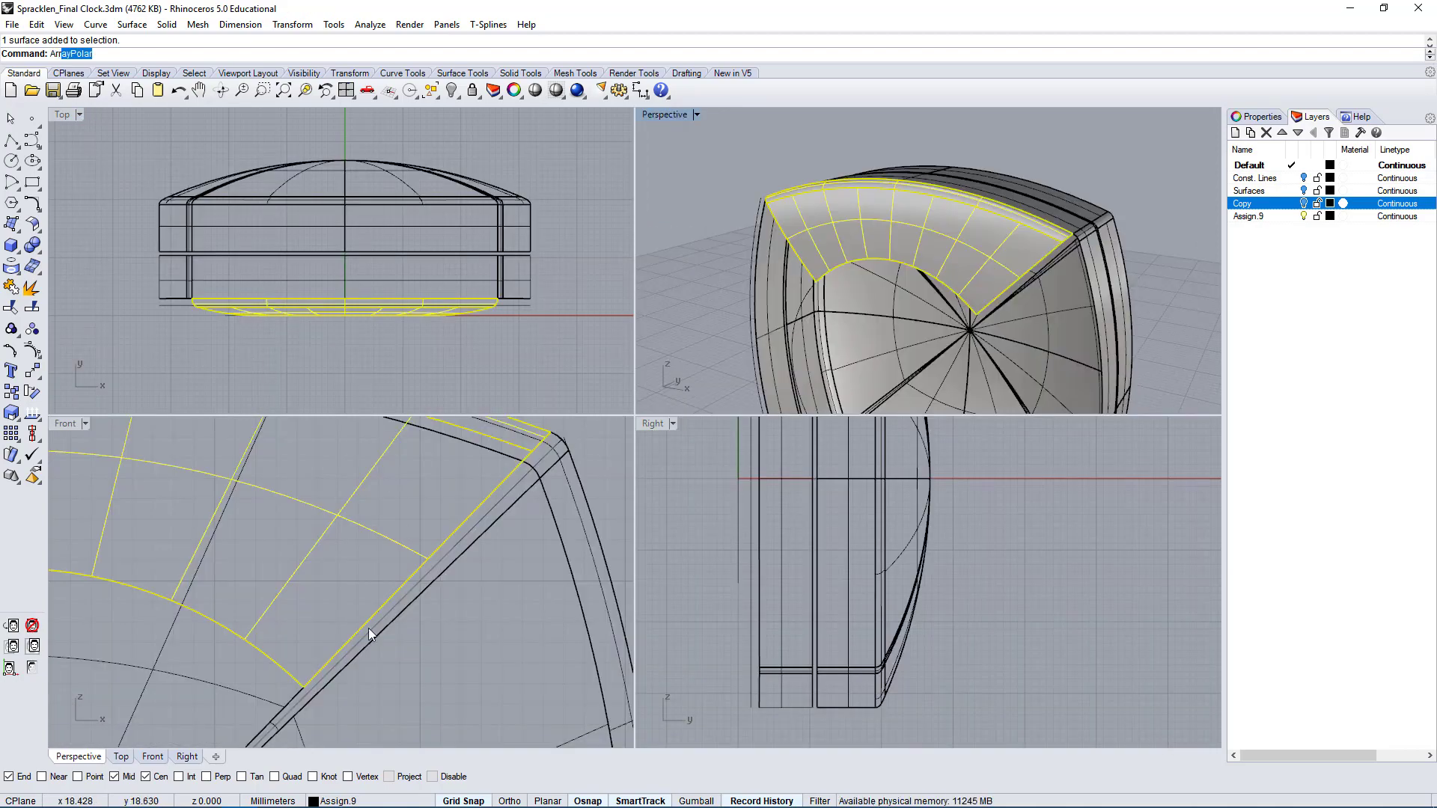
right_click_drag(369, 539, 446, 551)
left_click(395, 553)
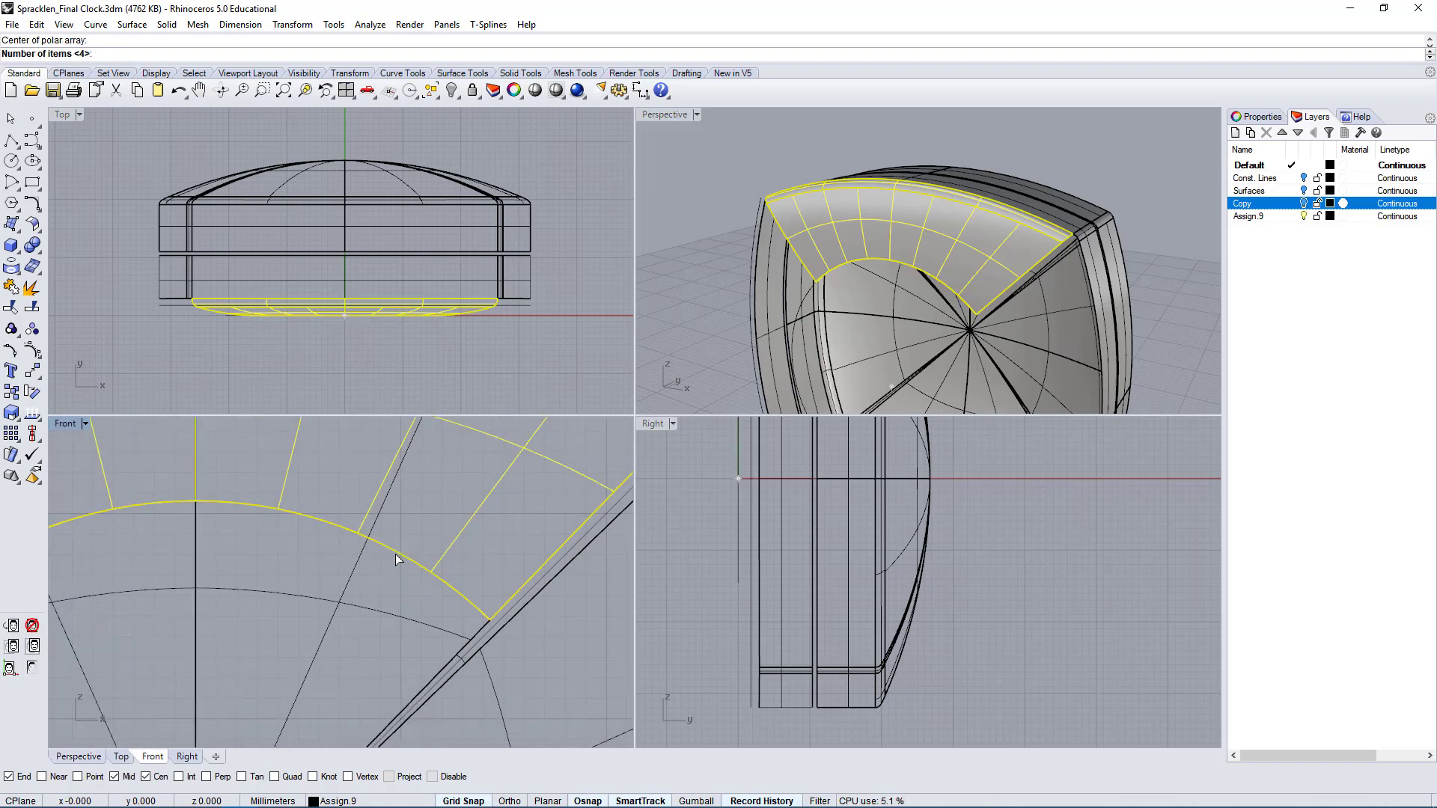
key("Return")
key("Return")
key("Return")
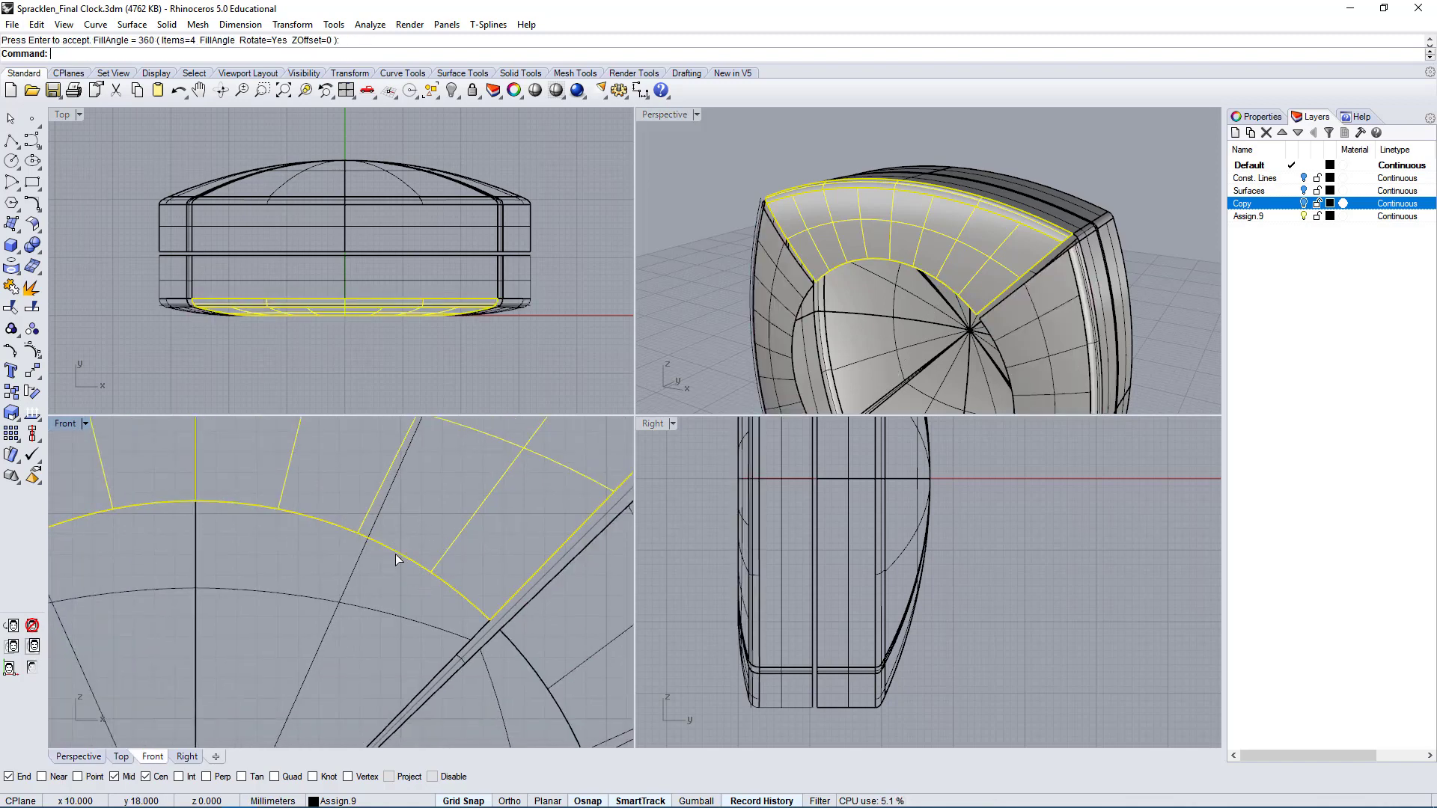
- Examine the diagonal seams between the arrayed panels and check for any hidden objects, clearing the selection
double_click(648, 119)
right_click_drag(859, 336, 775, 497)
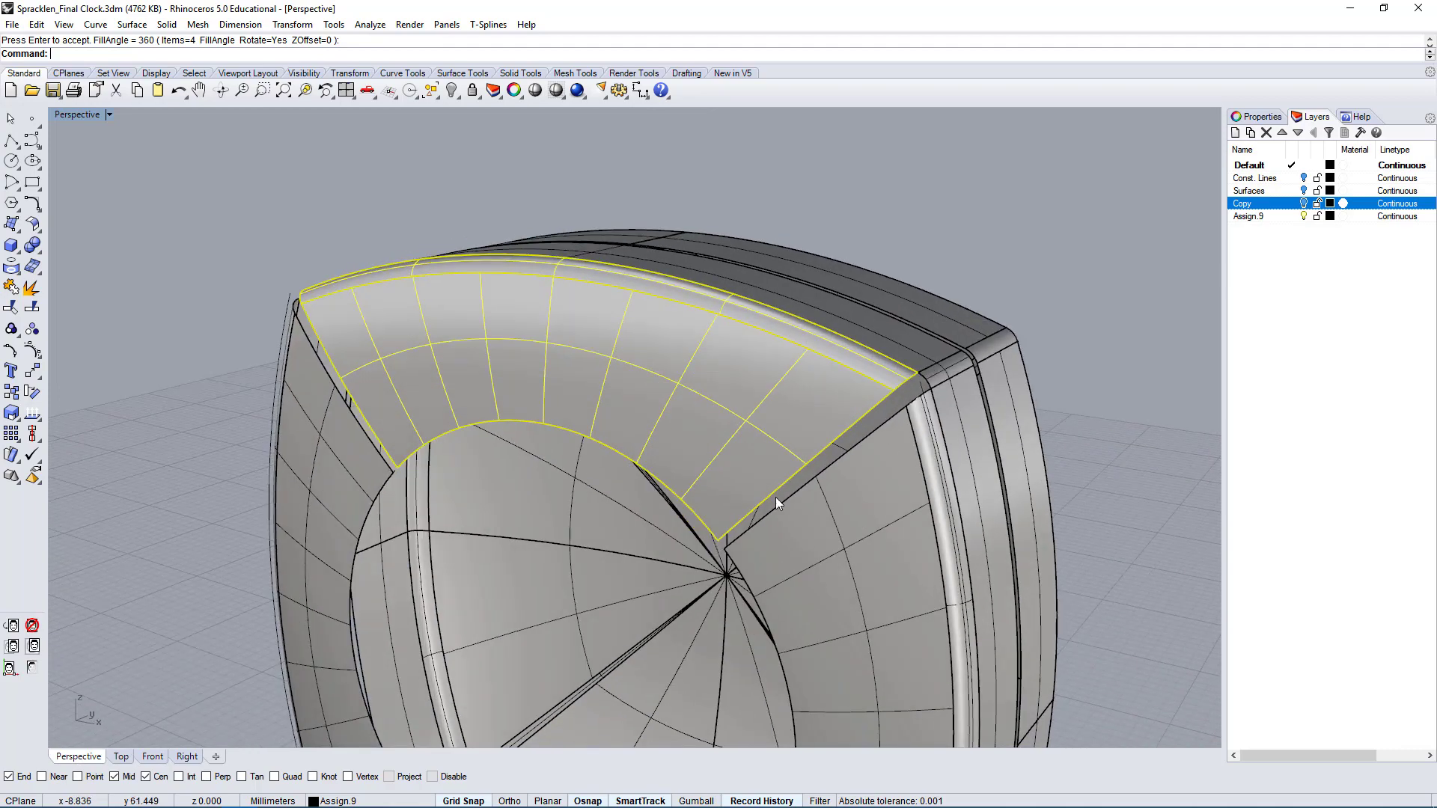
scroll(685, 617, "up", 5)
scroll(717, 535, "down", 3)
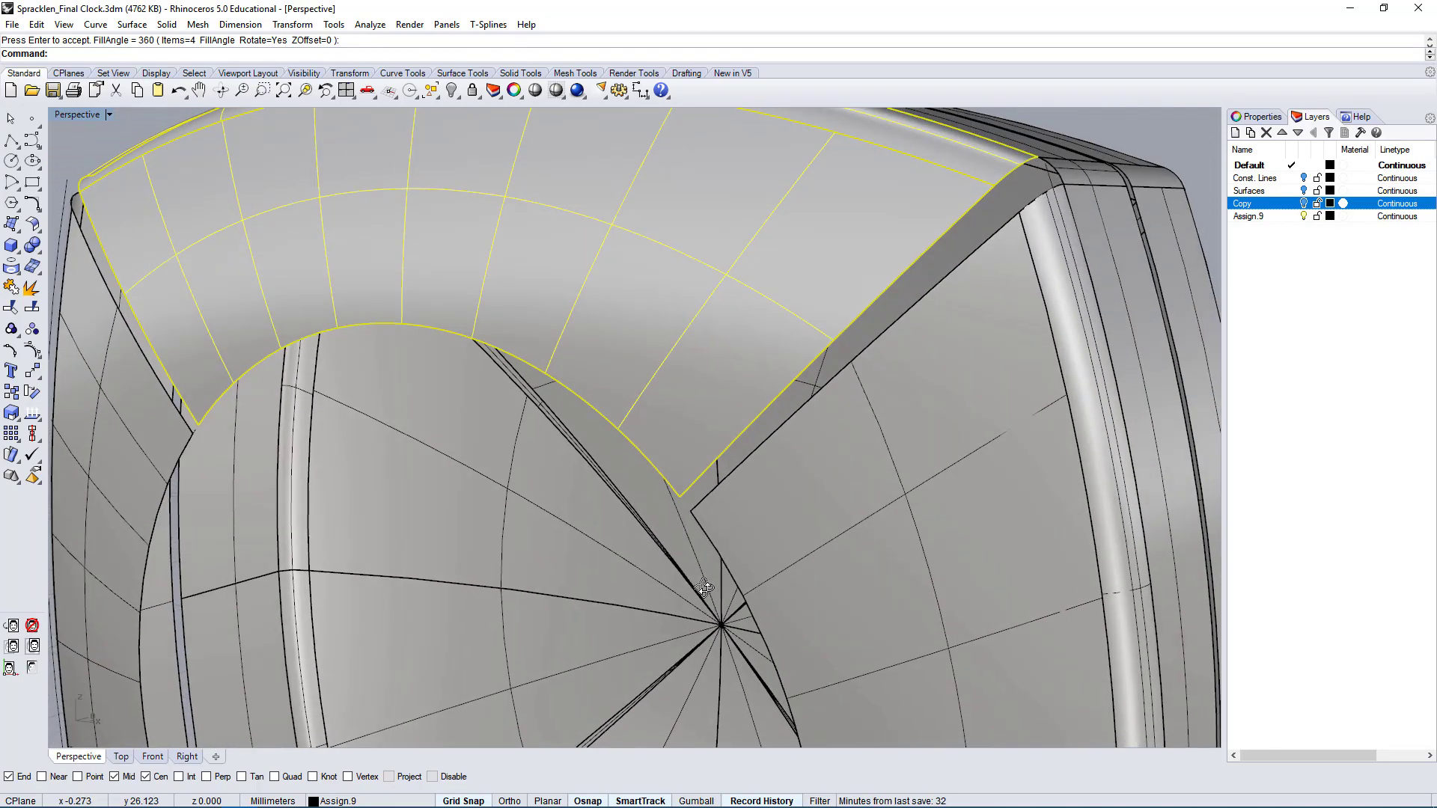
type("Show")
key("Return")
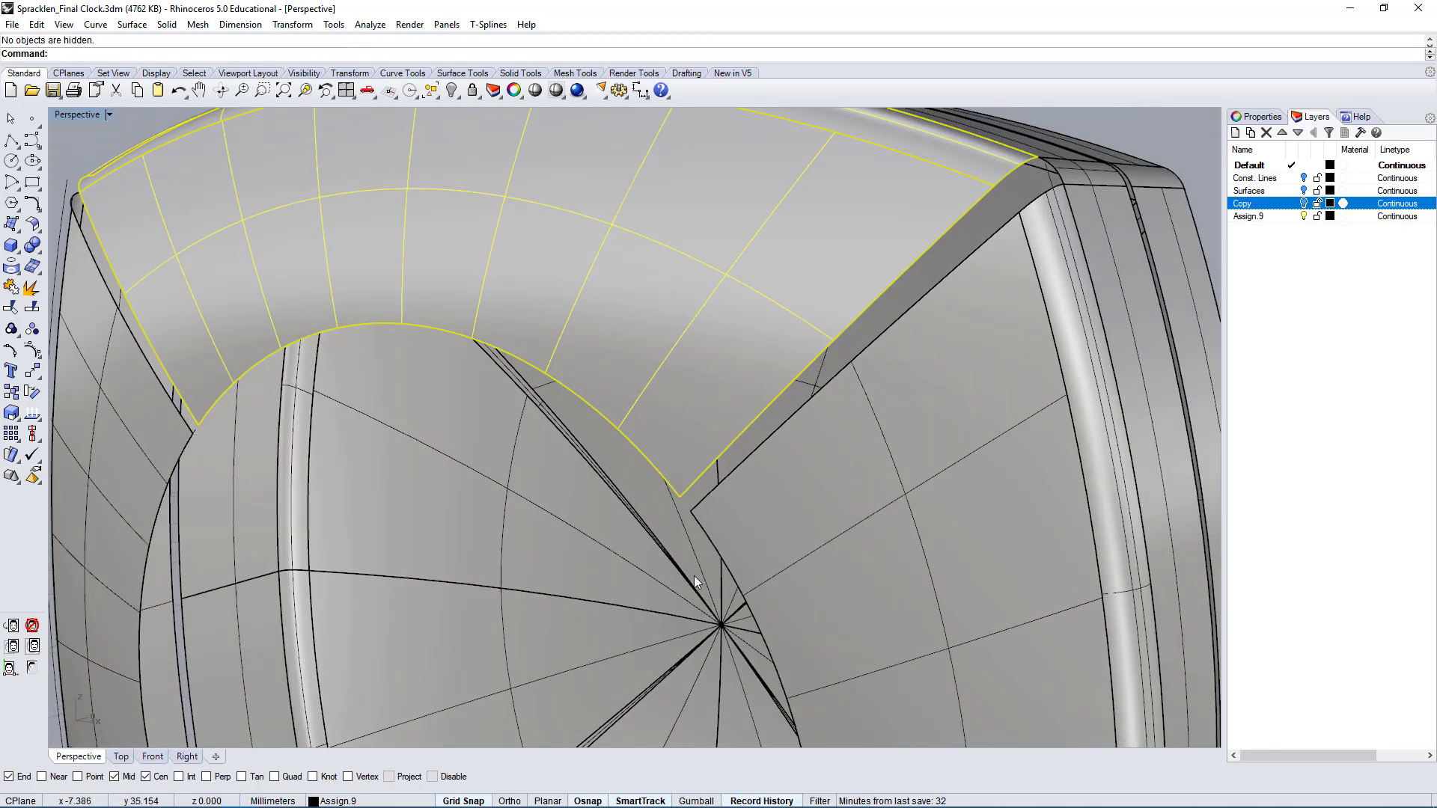
left_click(1212, 151)
- Rotate the inner-rim arc curve -45 degrees about the clock's centre in the Front view so it spans the diagonal gap
scroll(846, 336, "up", 2)
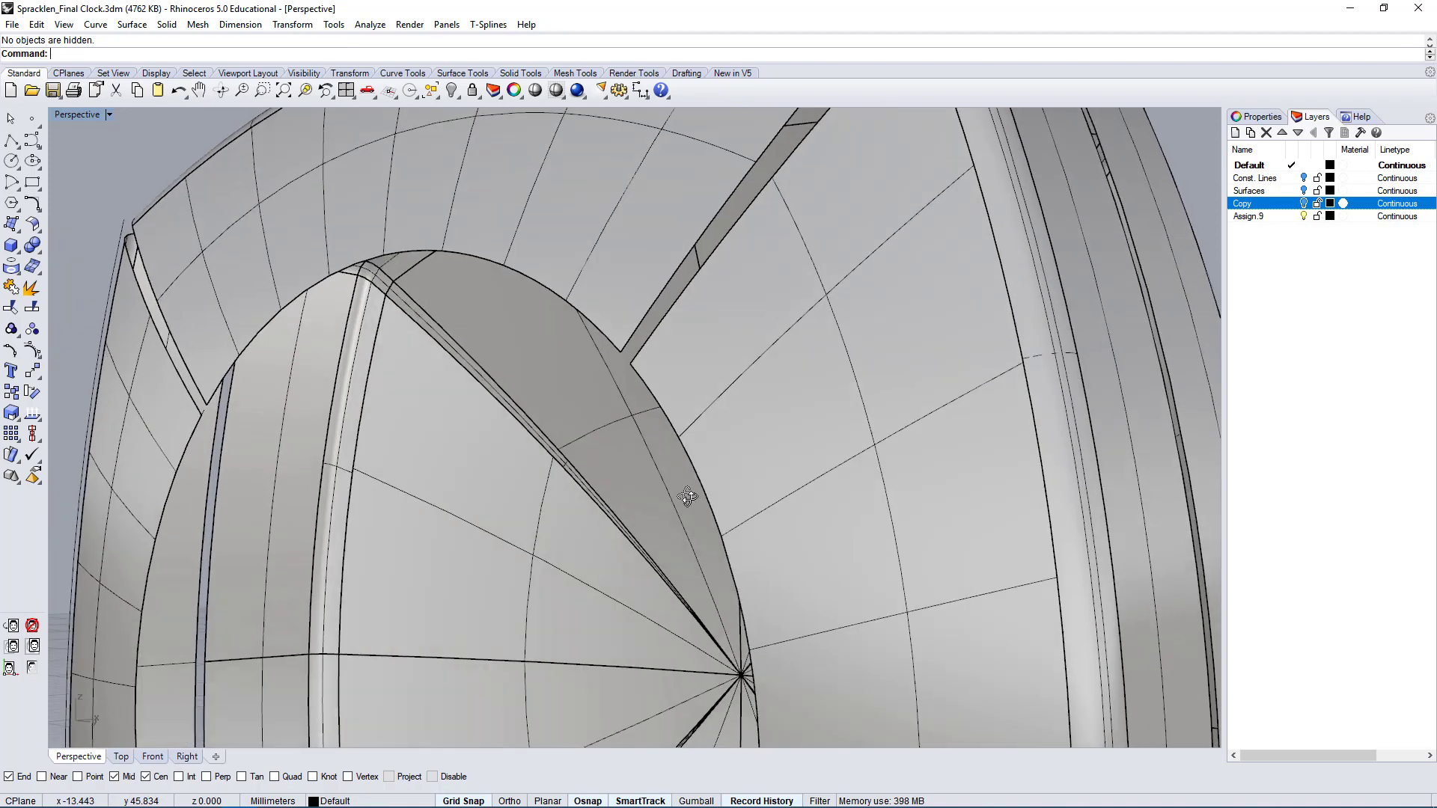
scroll(225, 402, "up", 3)
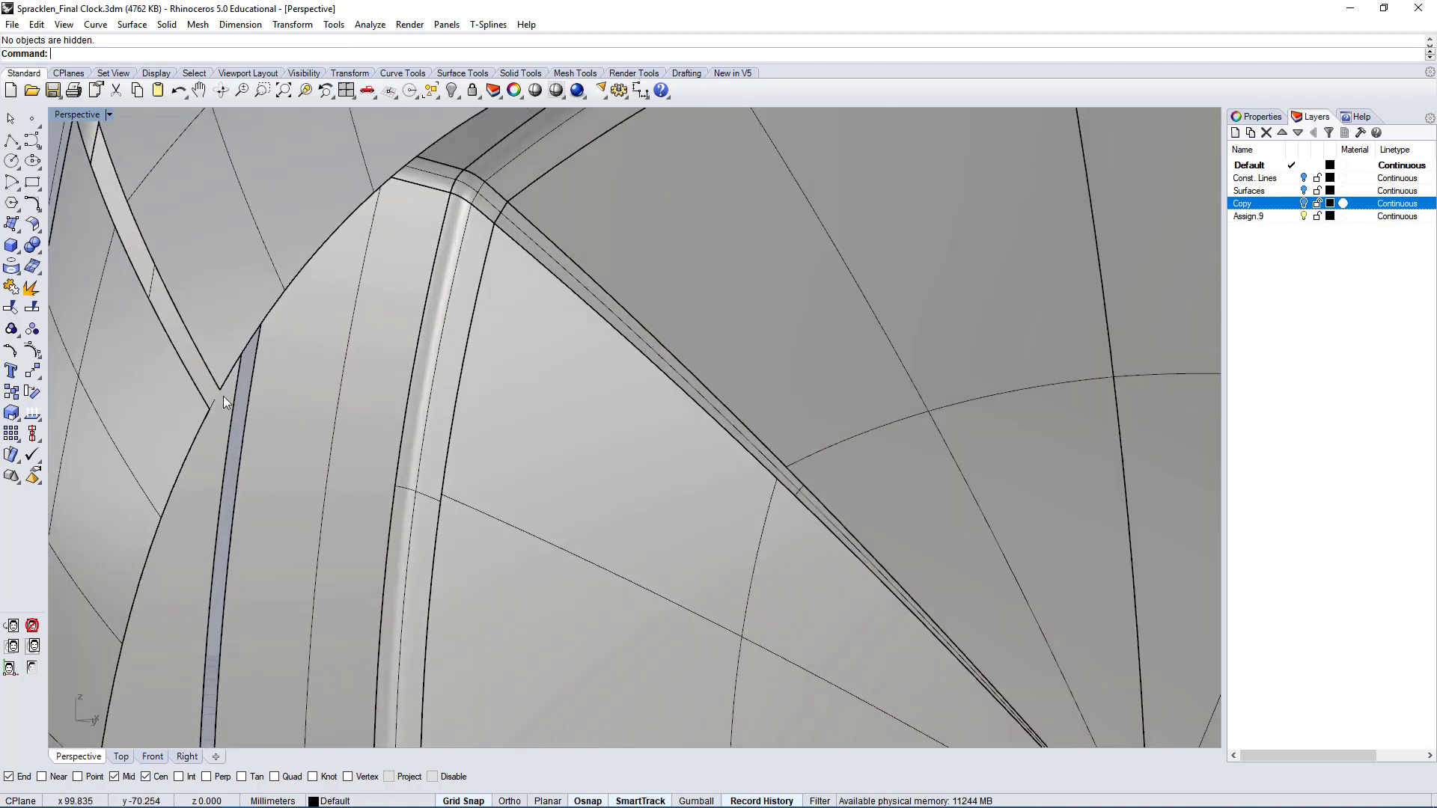
left_click(215, 404)
scroll(226, 487, "down", 5)
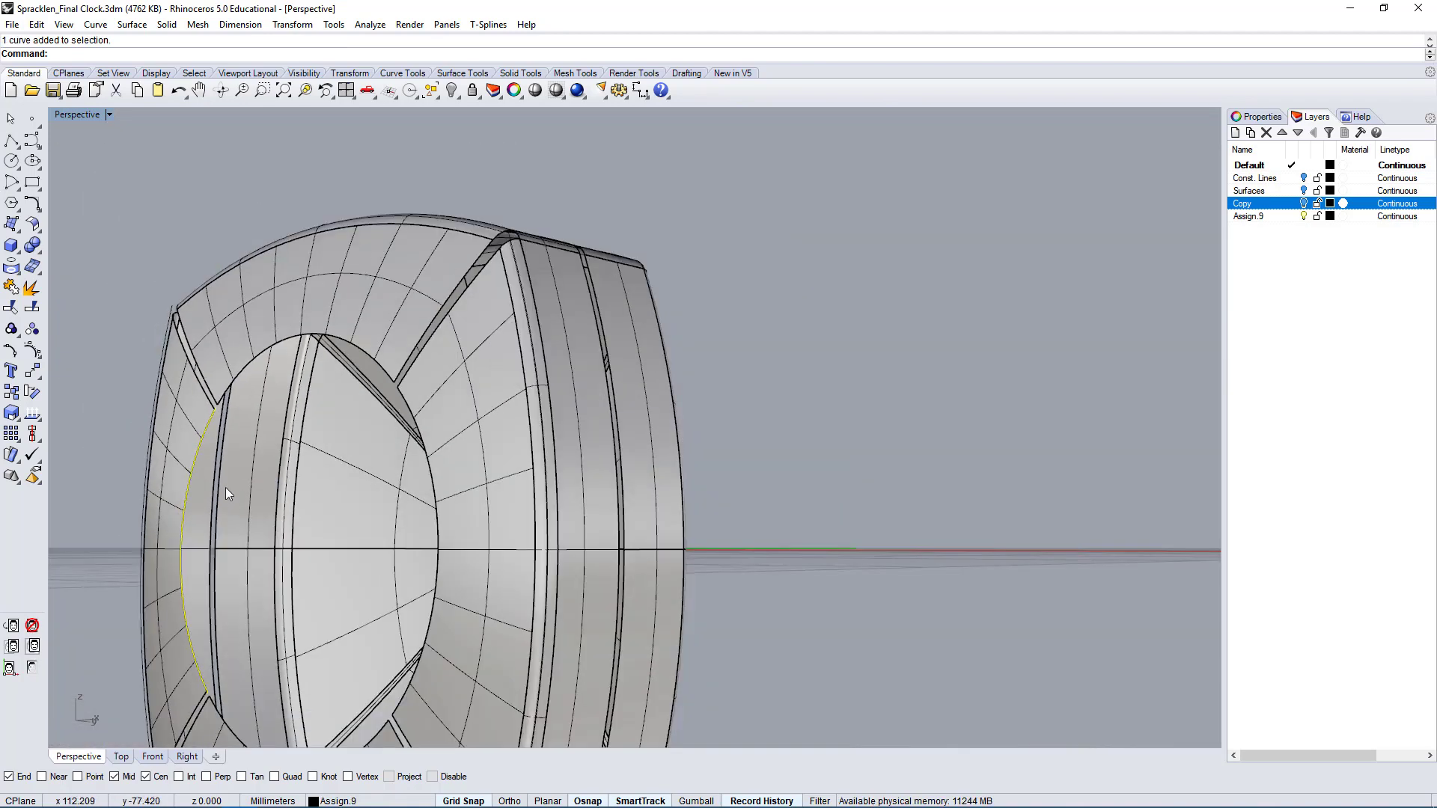
scroll(183, 430, "up", 2)
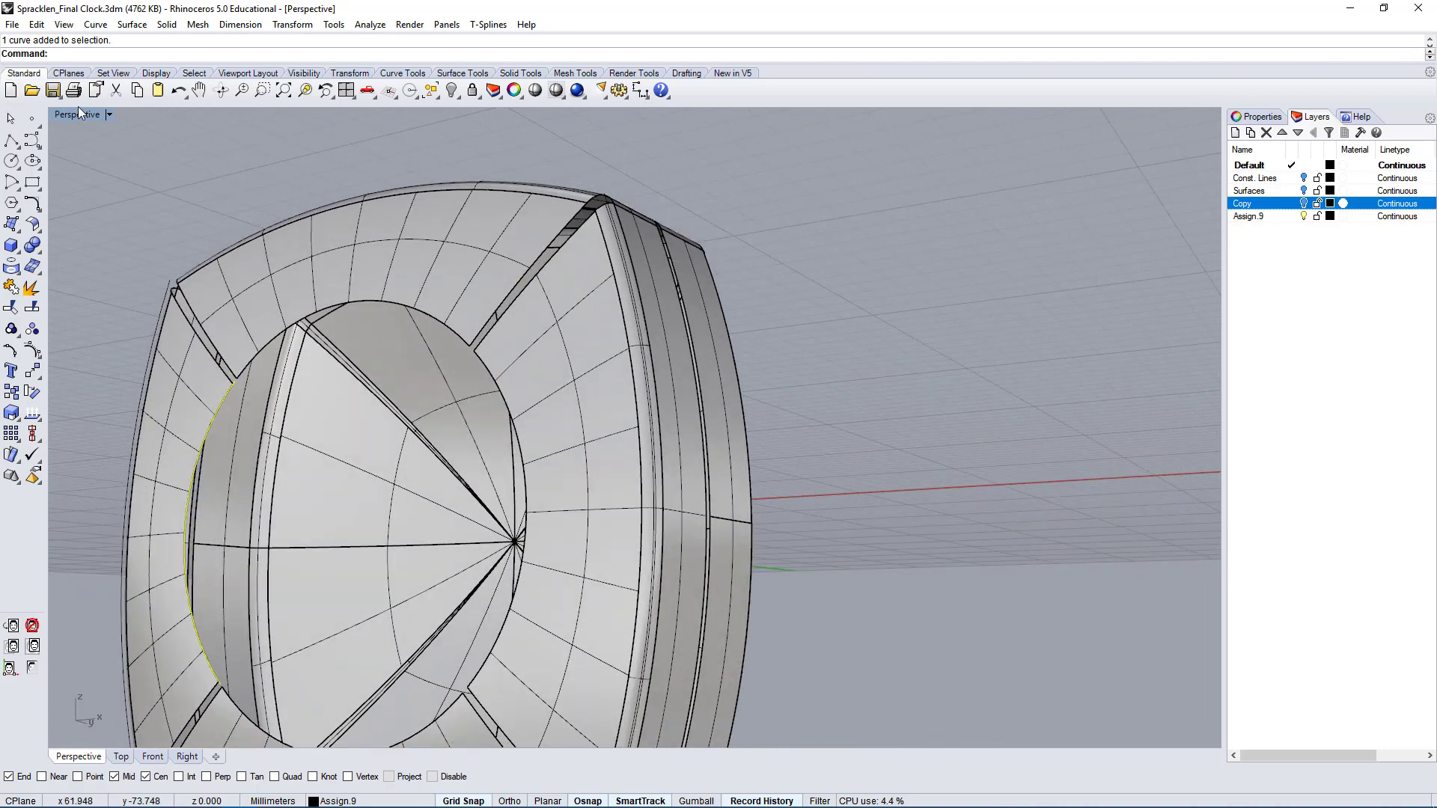
scroll(218, 363, "up", 5)
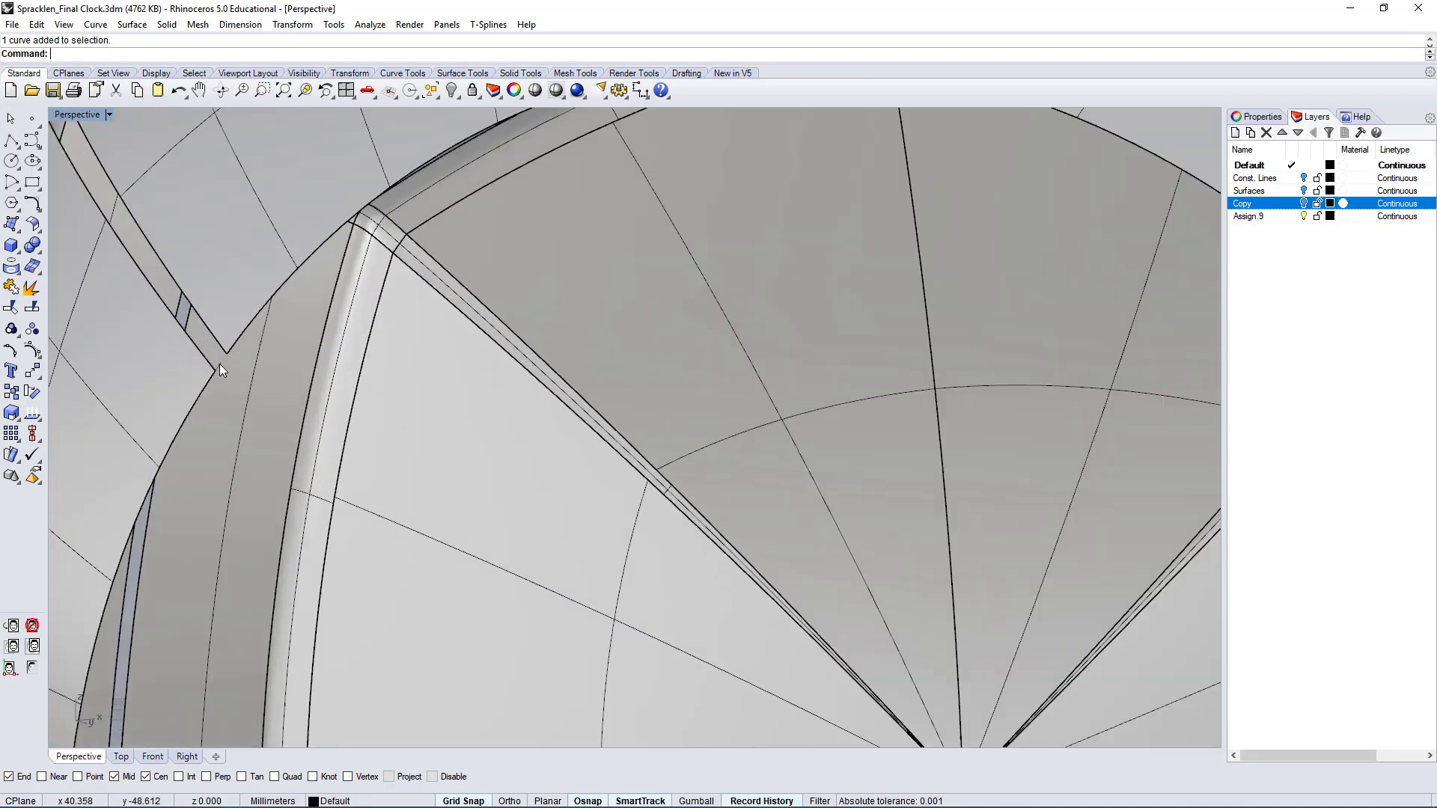
scroll(219, 364, "down", 5)
double_click(87, 114)
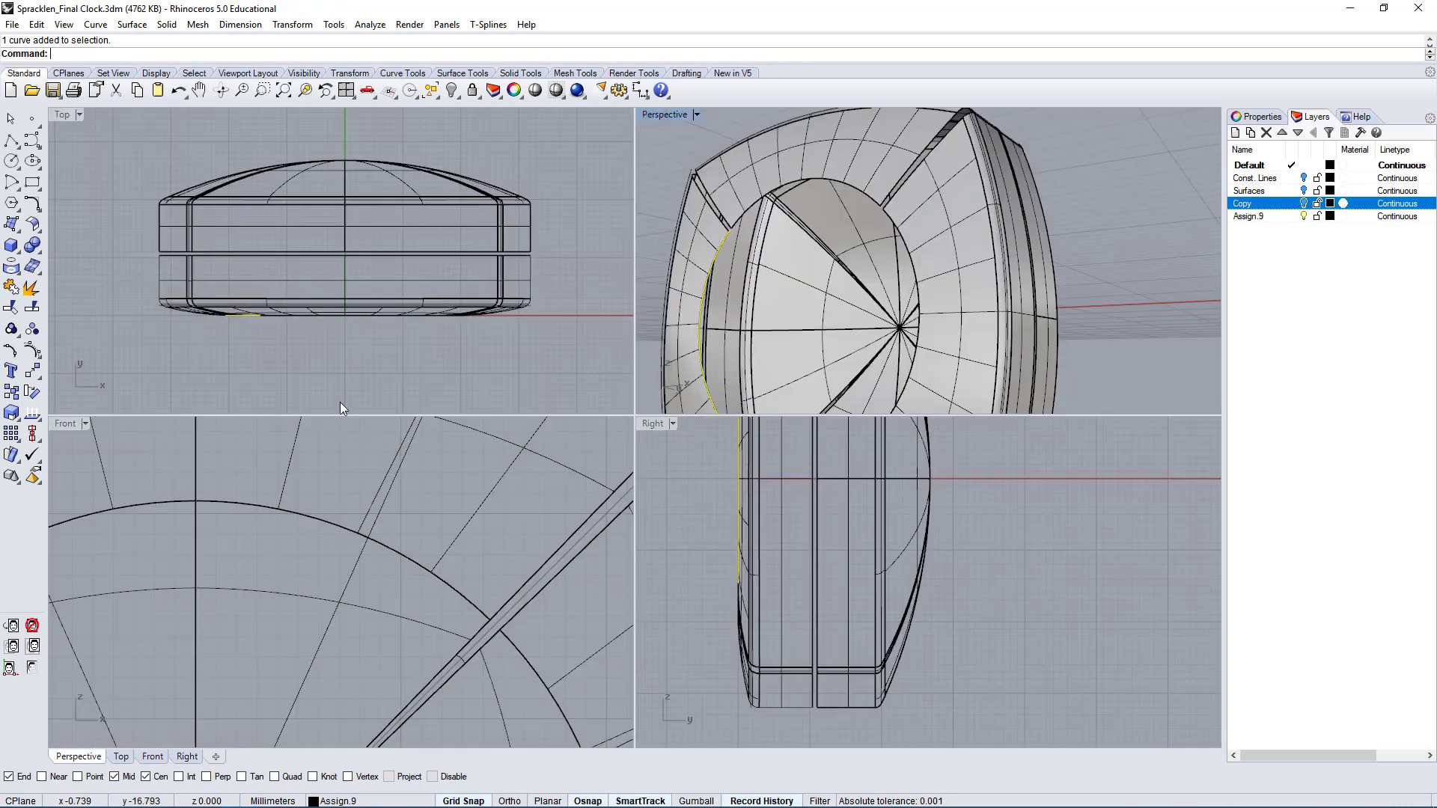
type("Rotate")
key("Return")
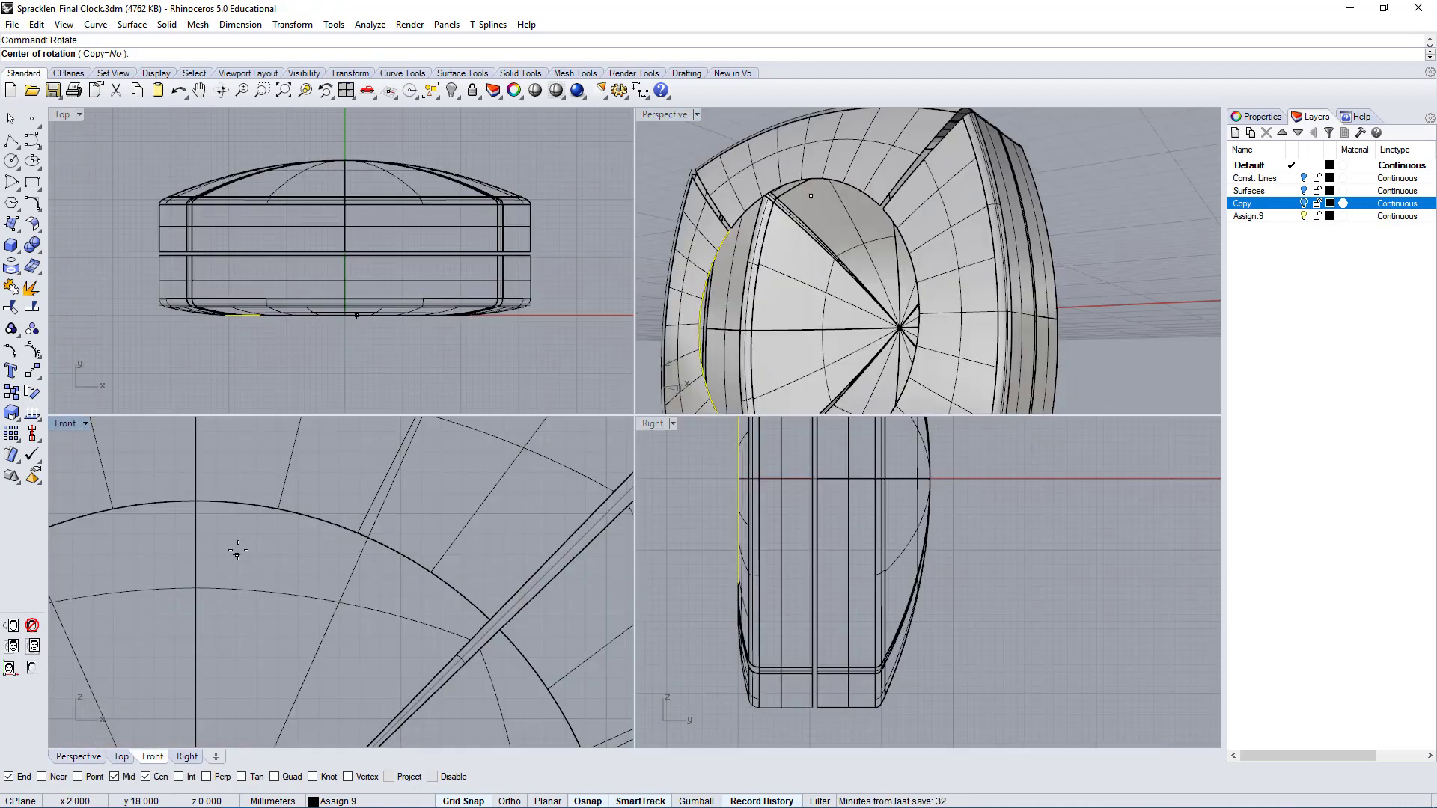
left_click(228, 490)
scroll(228, 490, "down", 6)
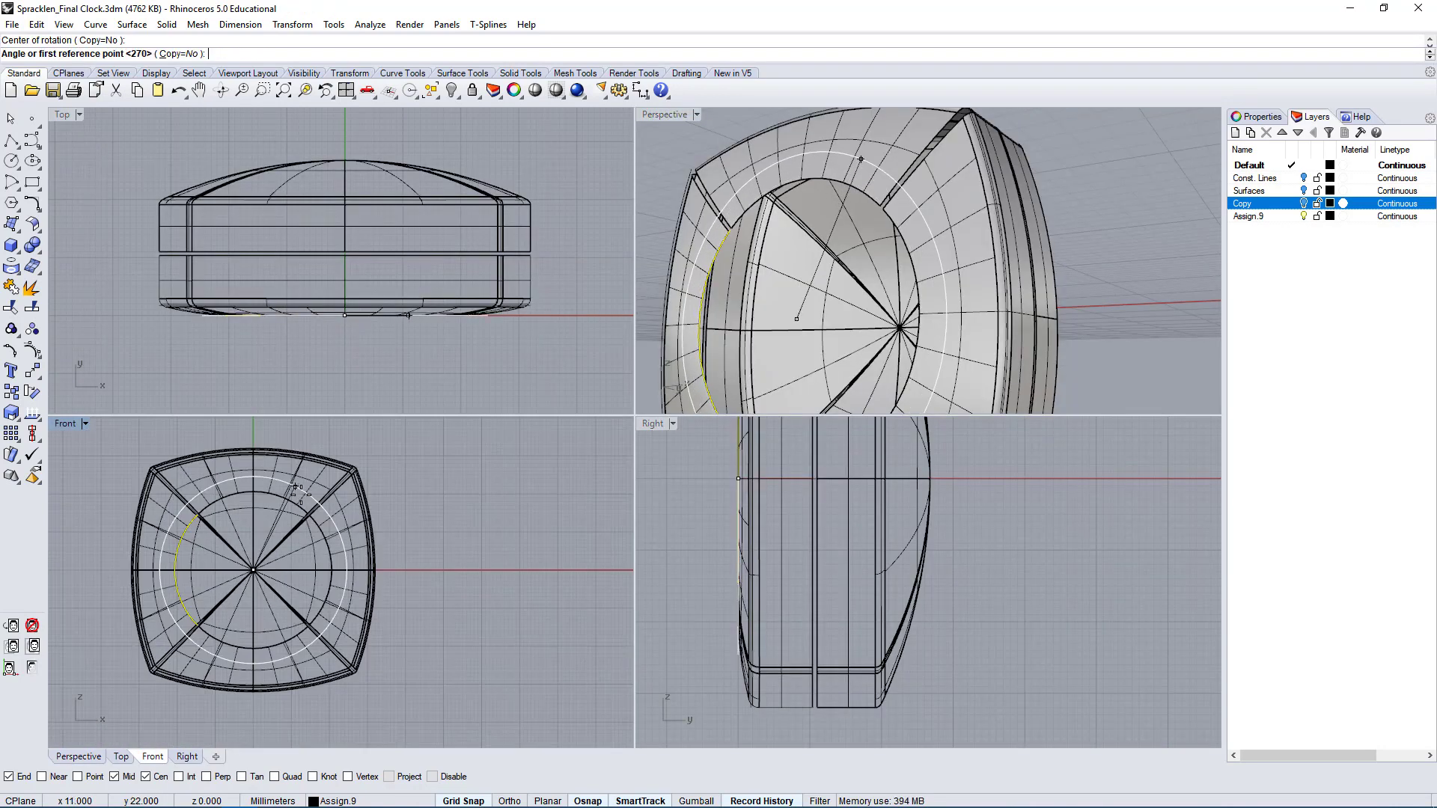
left_click(268, 447)
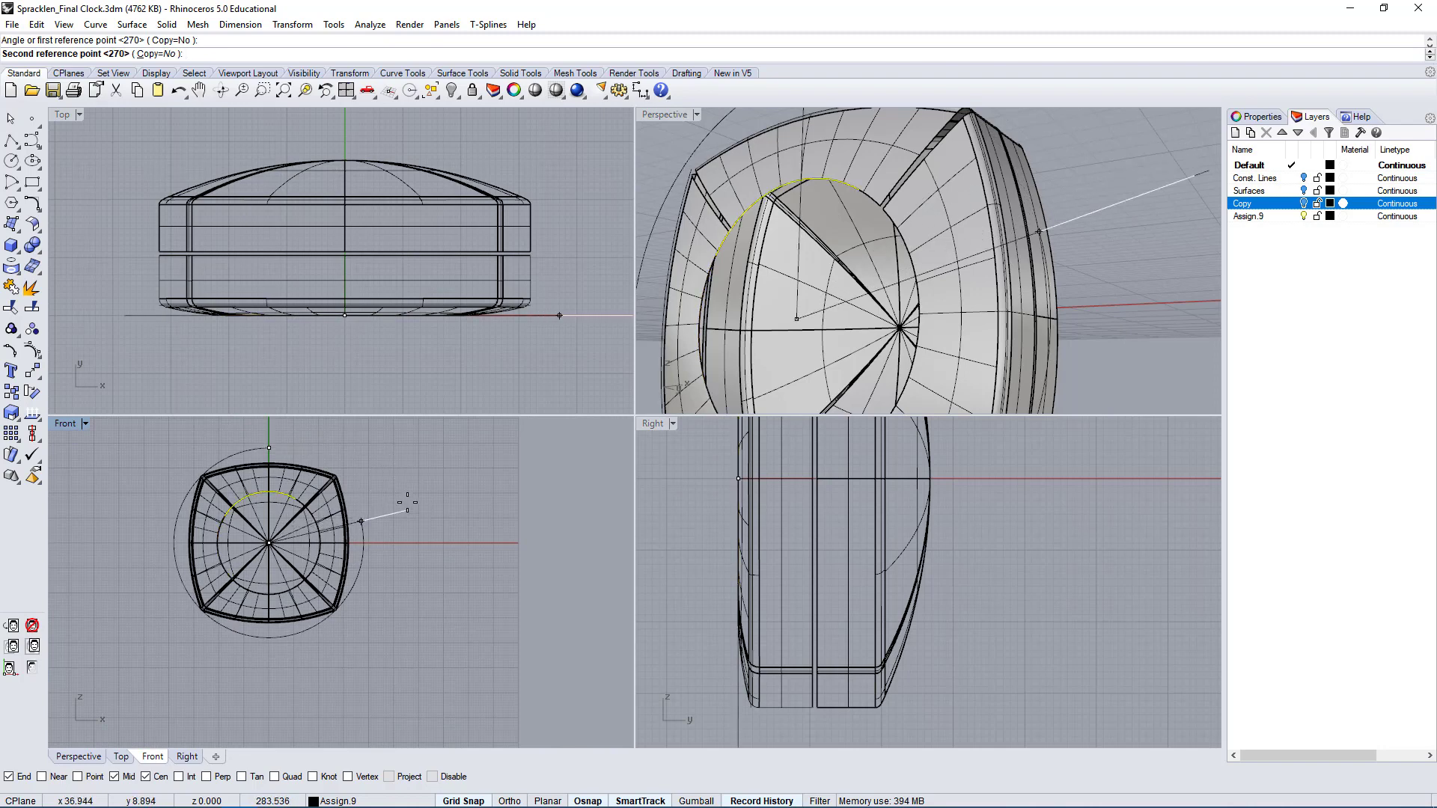
key("Return")
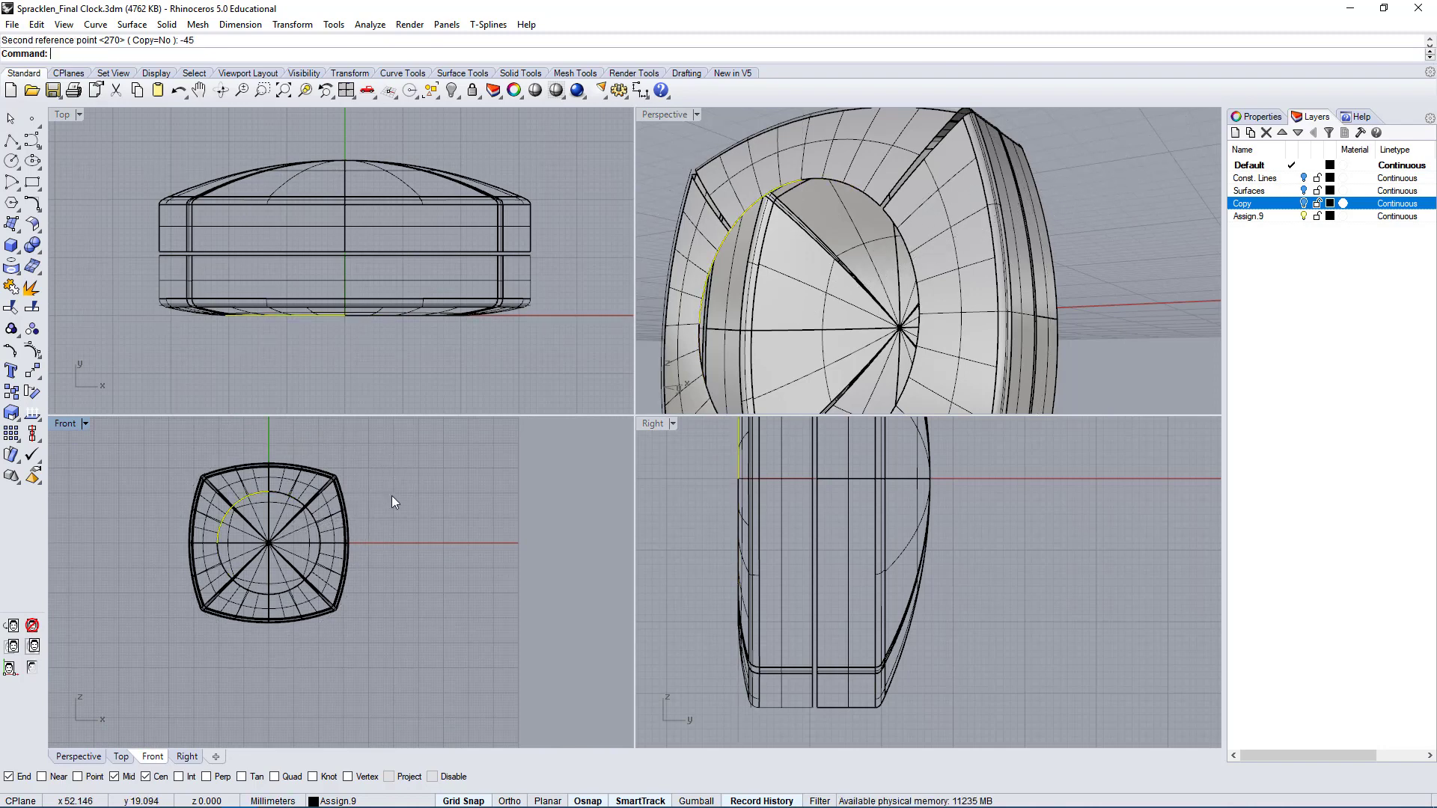
- Examine how the rotated arc bridges the diagonal gap between the upper and side panels at the inner rim, then clear the selection
scroll(715, 225, "up", 6)
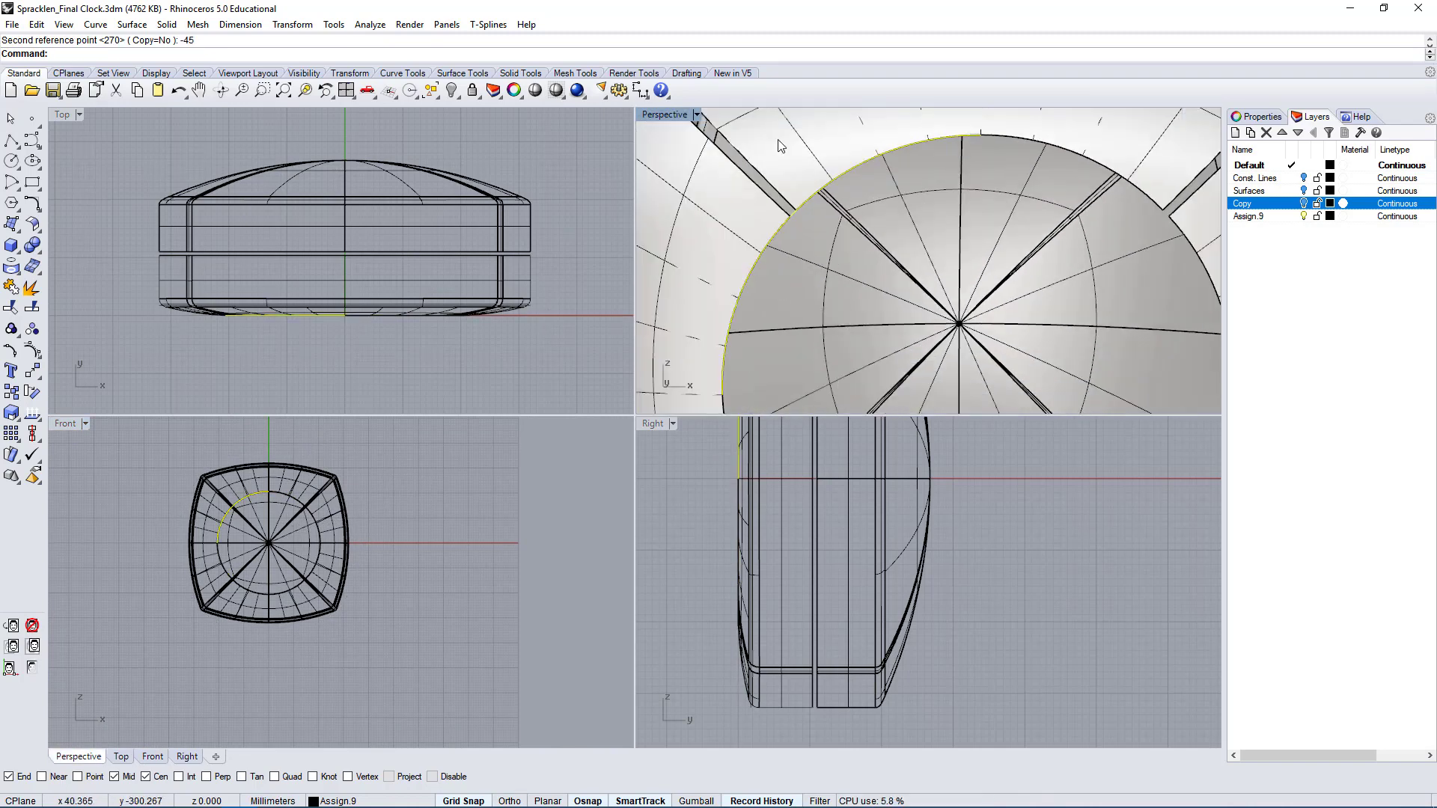
double_click(659, 116)
scroll(566, 340, "up", 3)
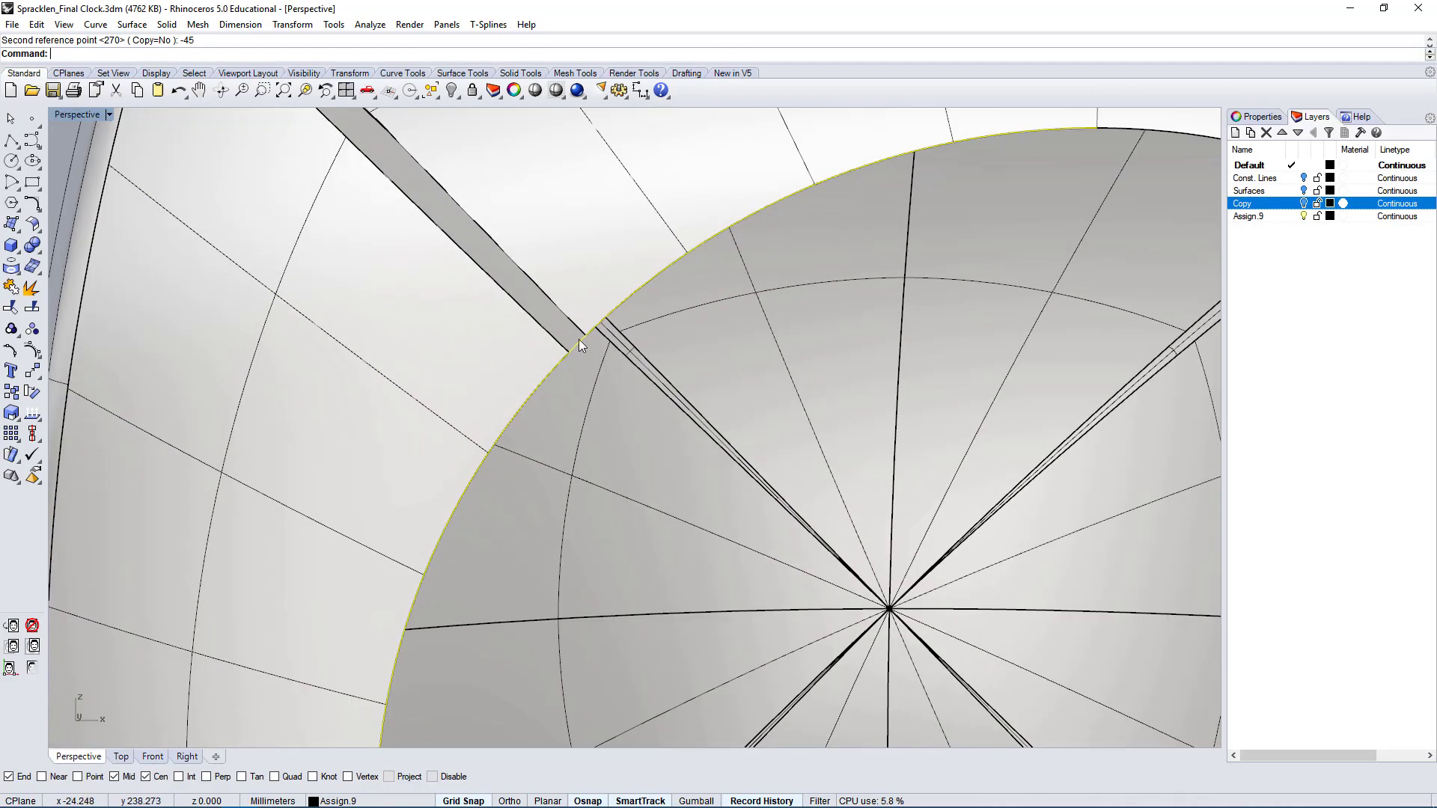
scroll(573, 343, "up", 3)
scroll(545, 389, "down", 5)
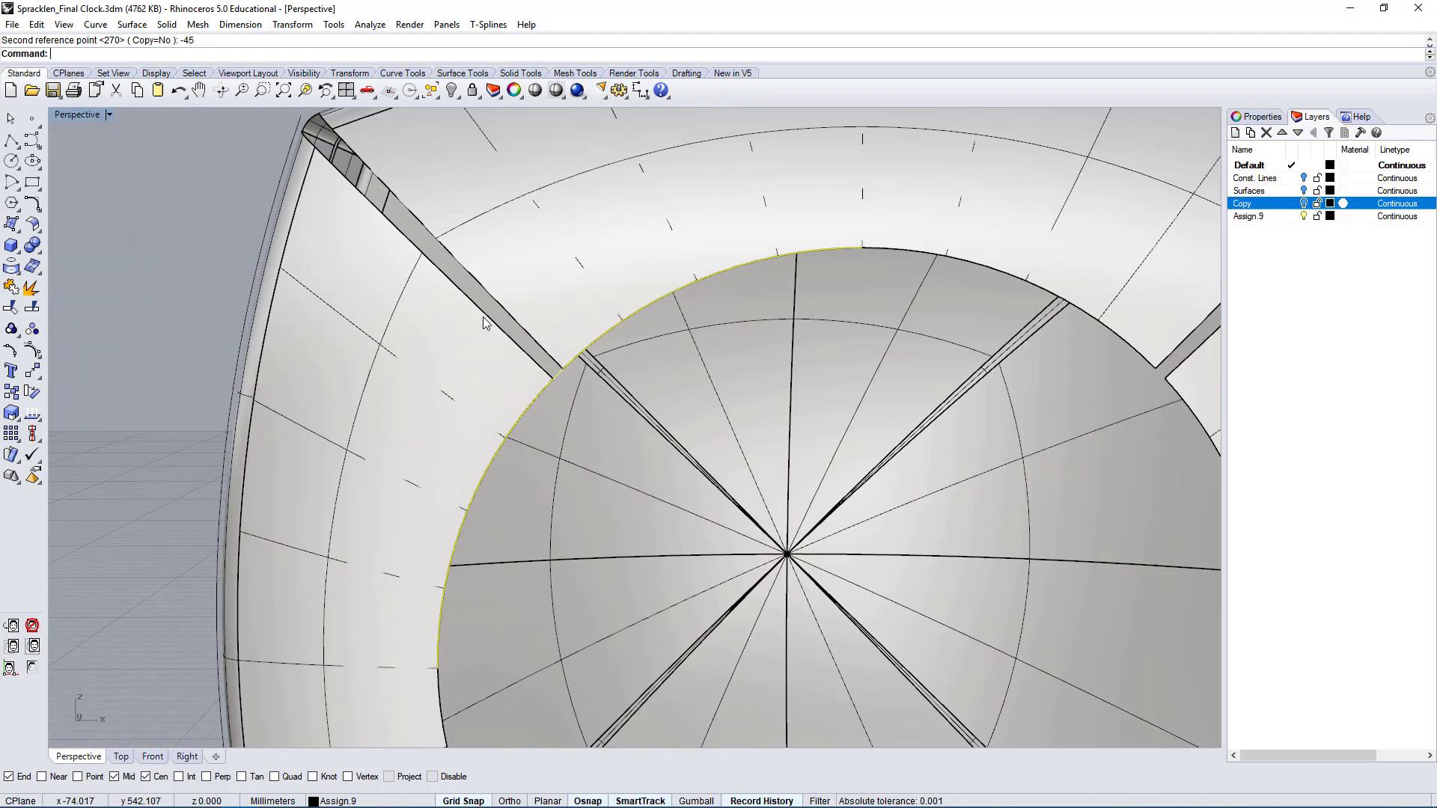
right_click_drag(546, 389, 641, 426)
scroll(657, 442, "up", 3)
scroll(657, 442, "up", 2)
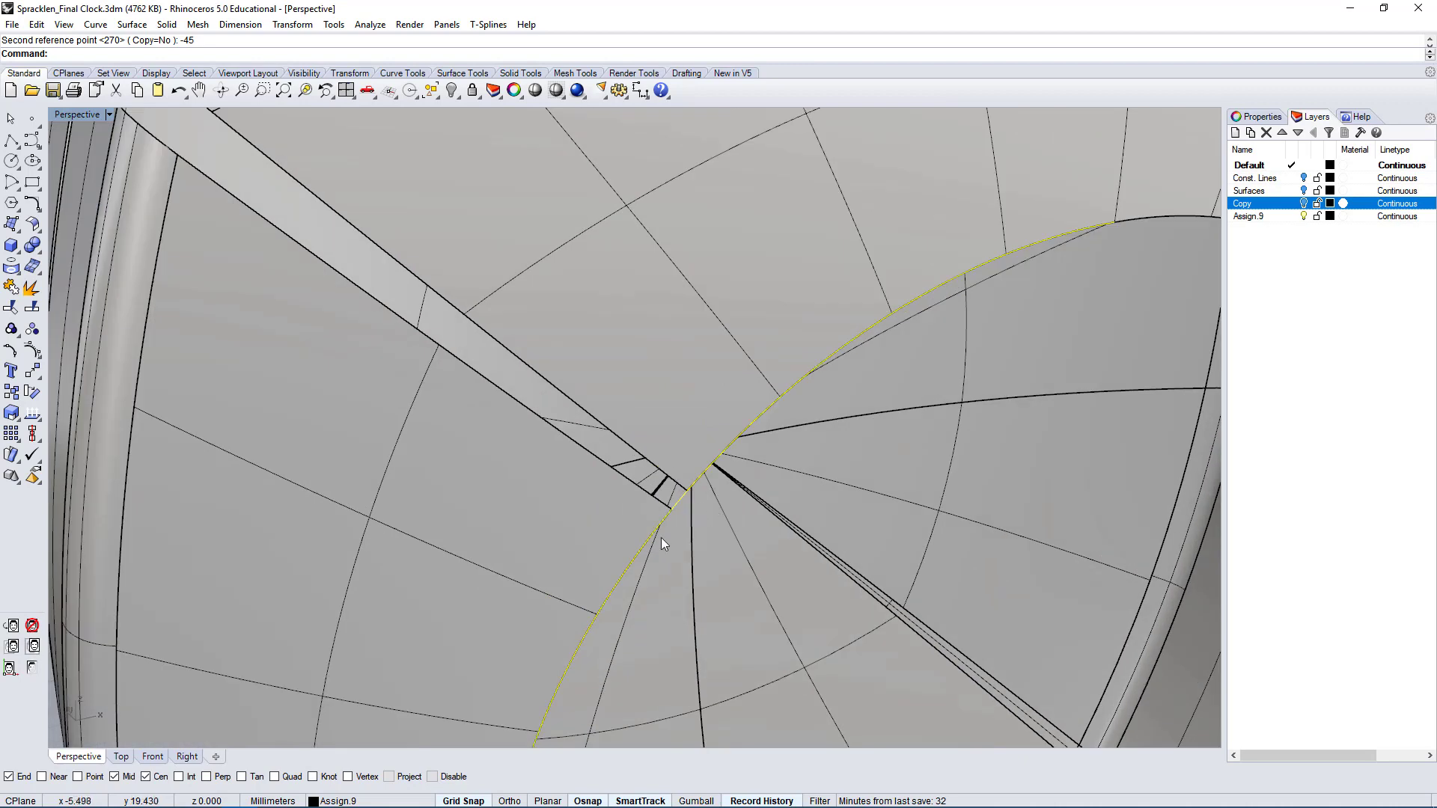
right_click_drag(662, 538, 673, 485)
key("Escape")
- Duplicate the two facing panel edges along the diagonal gap with Duplicate Edge
type("DupBorder")
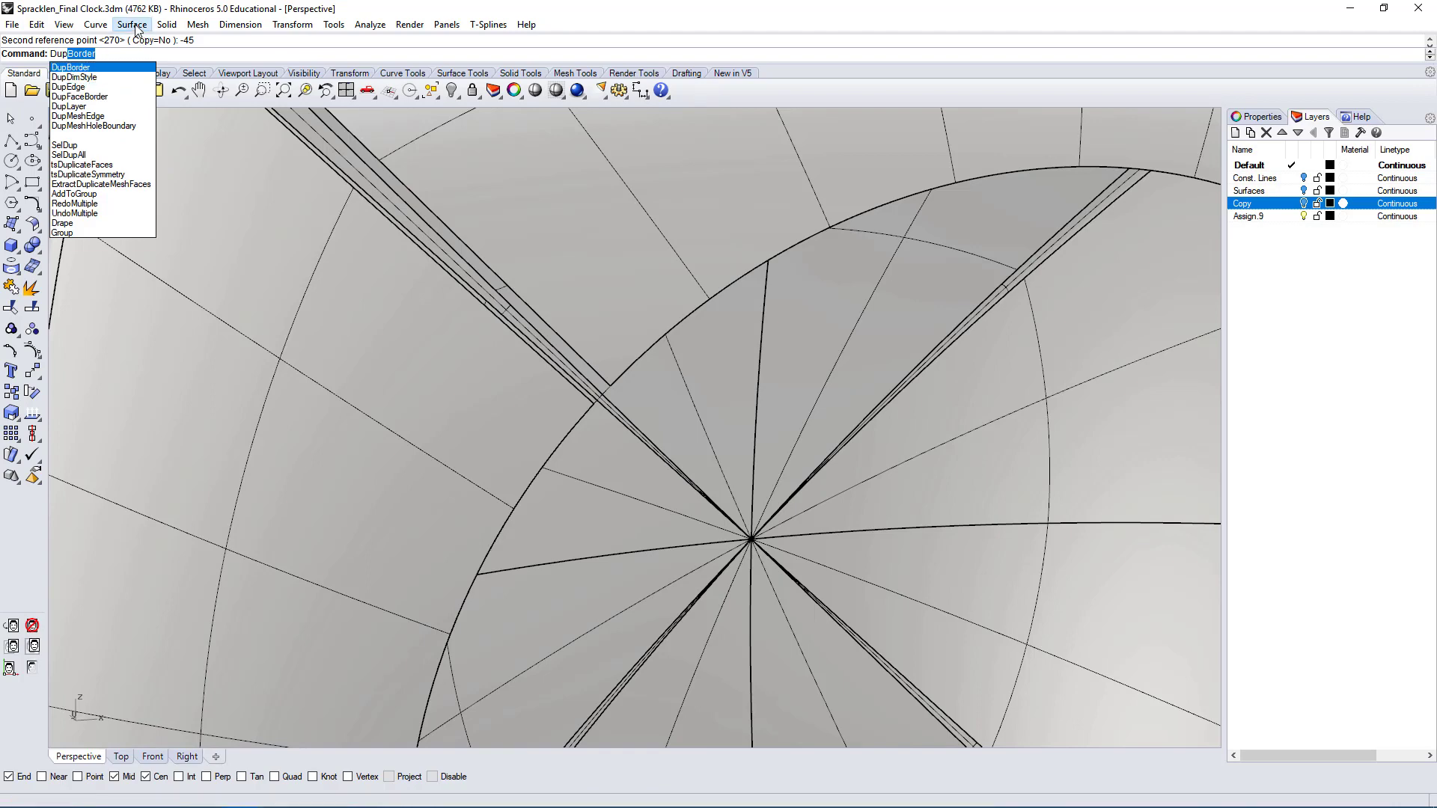
left_click(96, 25)
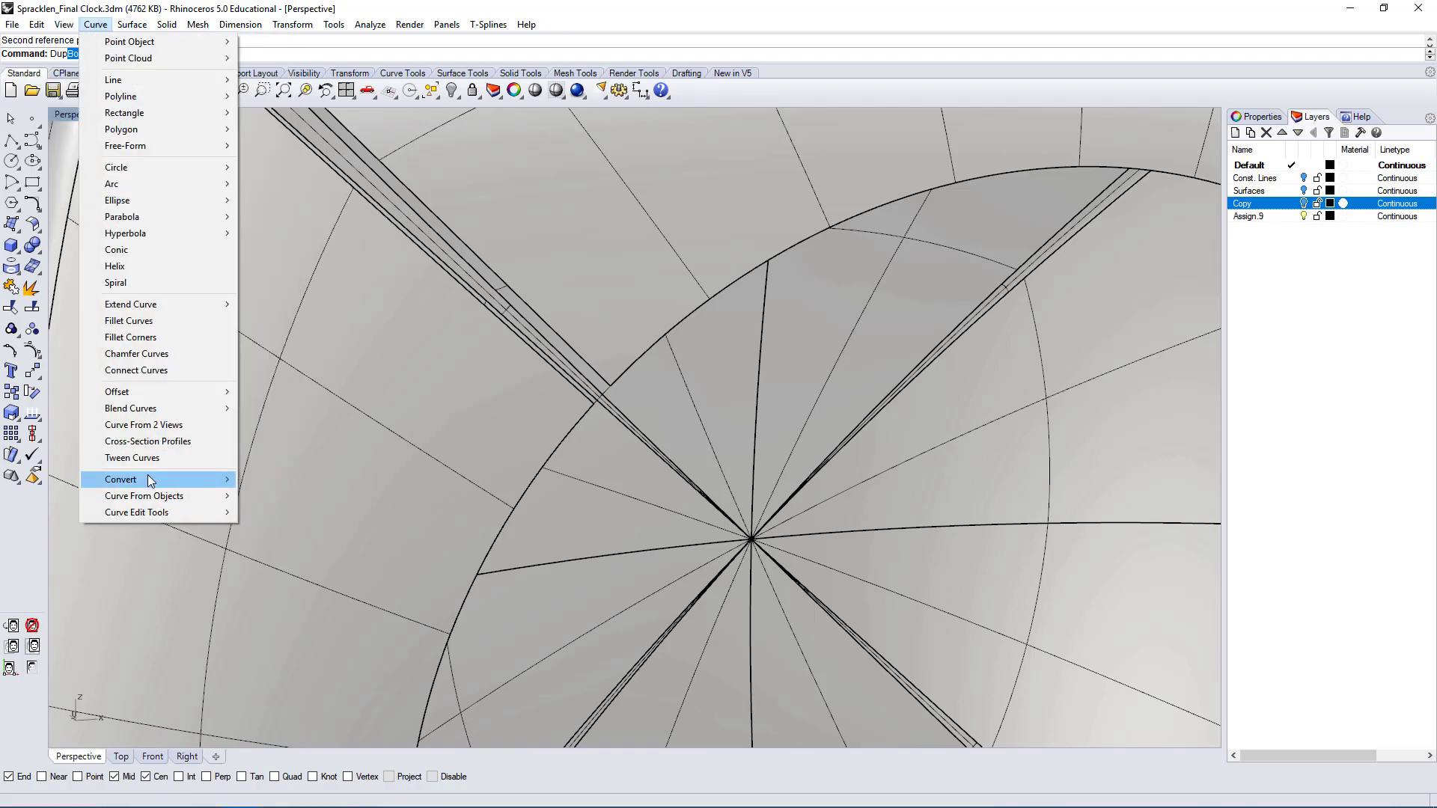
mouse_move(149, 480)
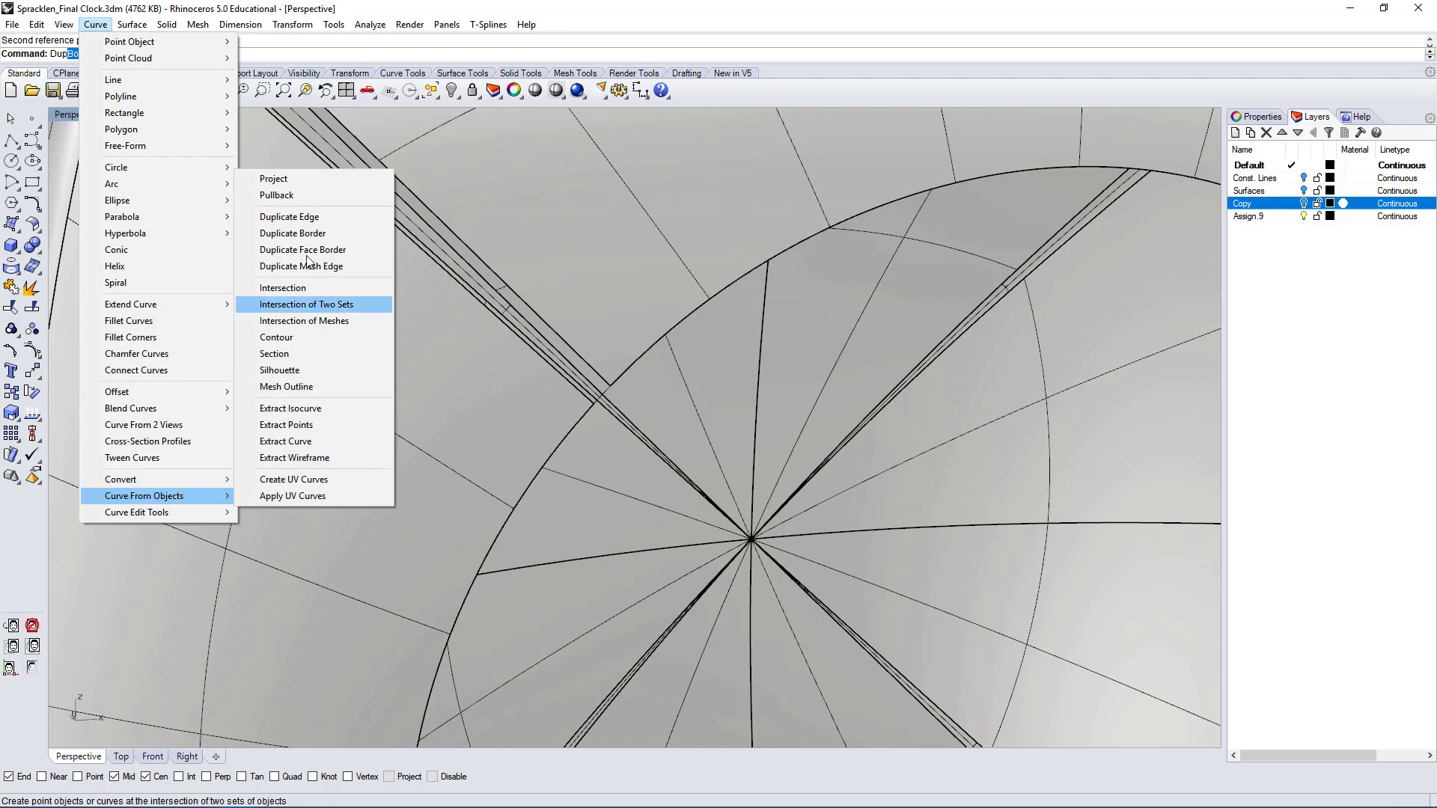
left_click(300, 226)
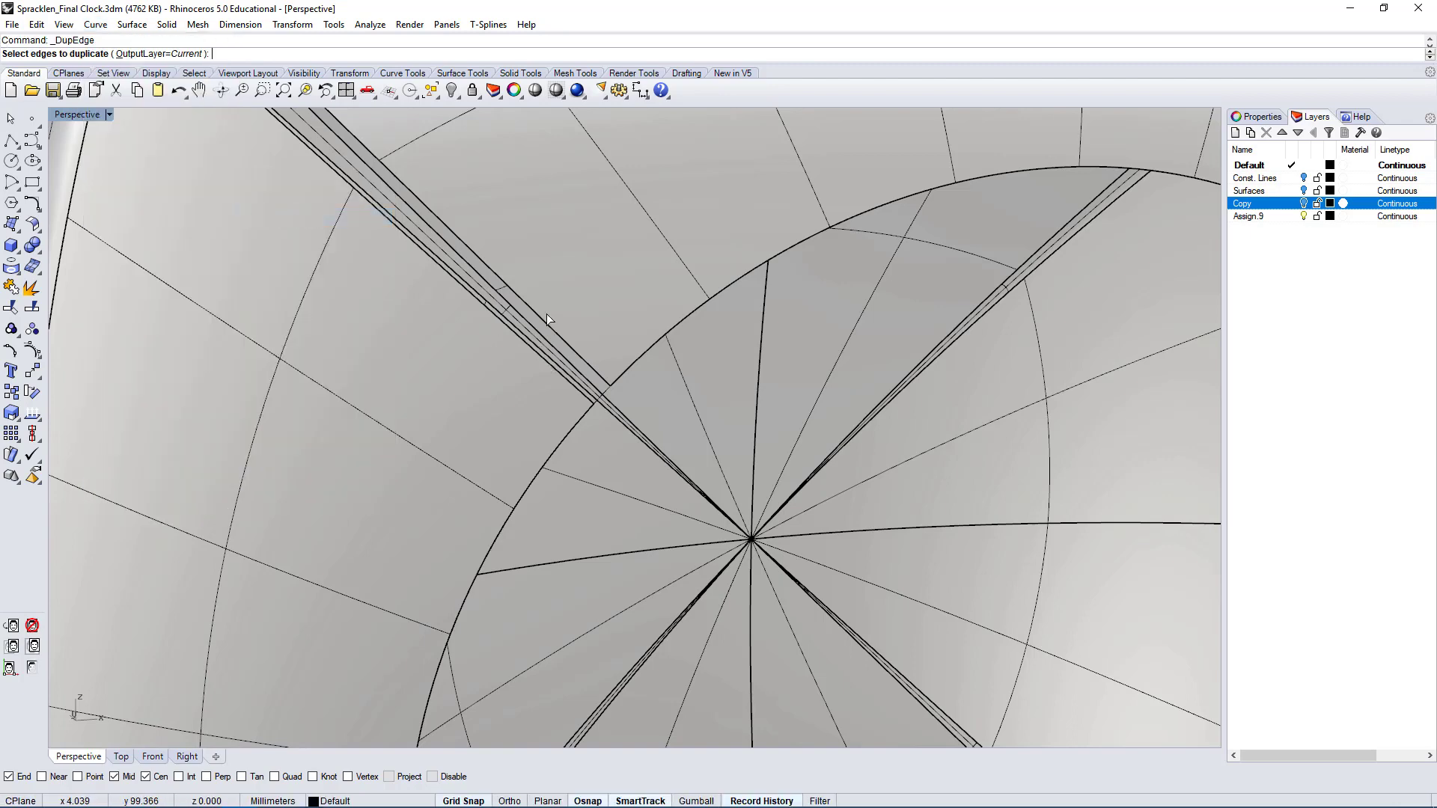
scroll(543, 315, "up", 5)
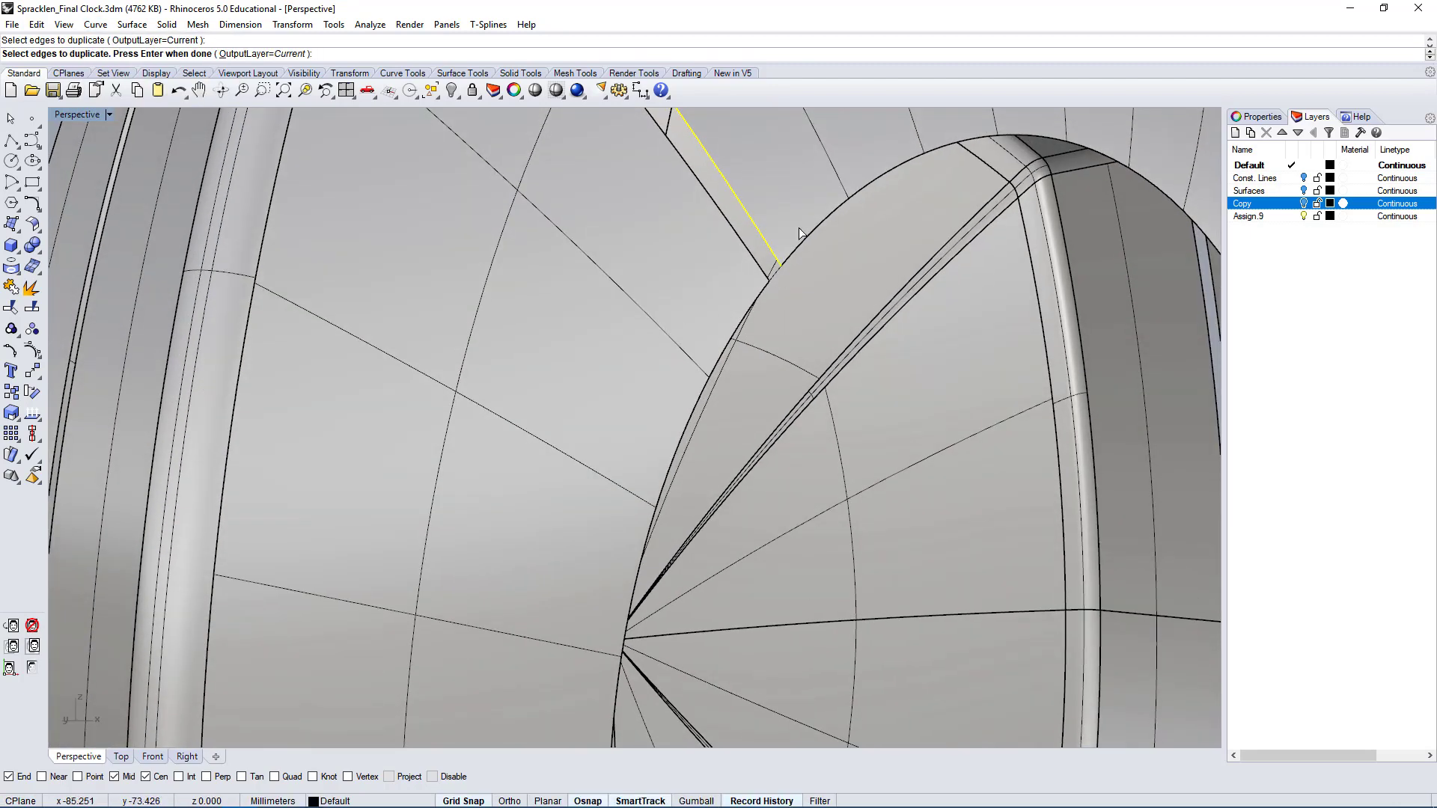
left_click(736, 232)
key("Return")
- Trim the rotated arc against the two duplicated edges, keeping only the short piece across the gap
scroll(776, 300, "up", 5)
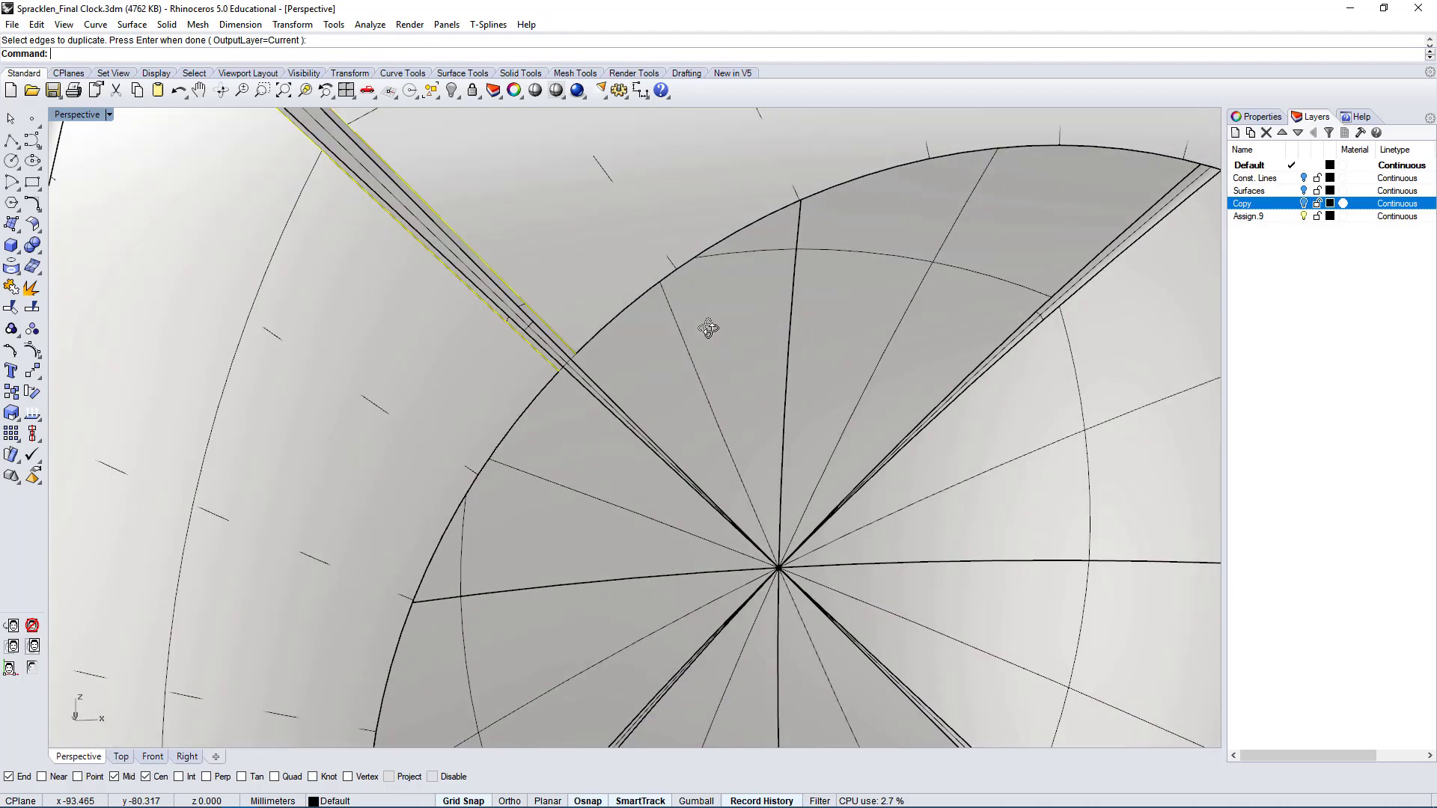
type("Trim")
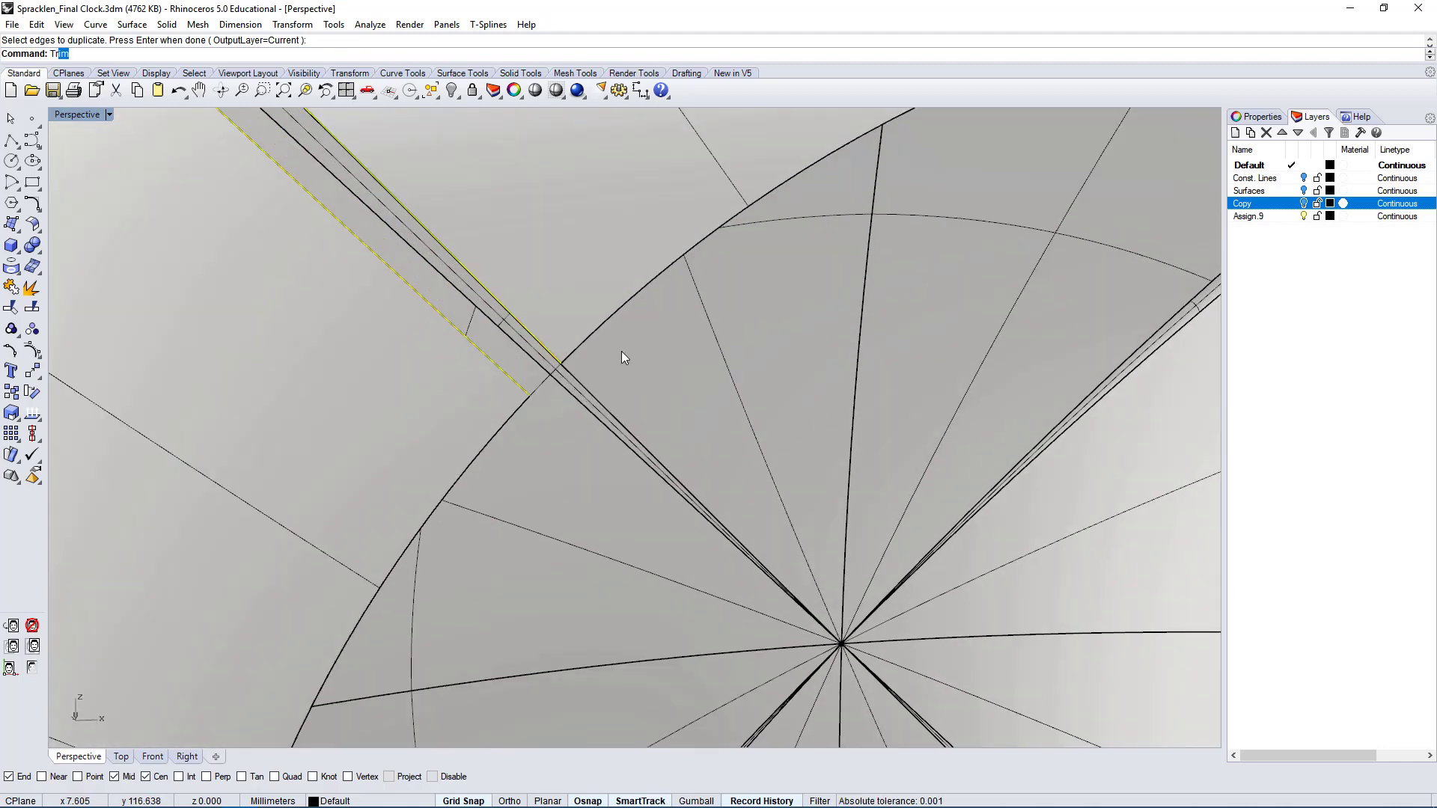
key("Return")
scroll(543, 382, "up", 4)
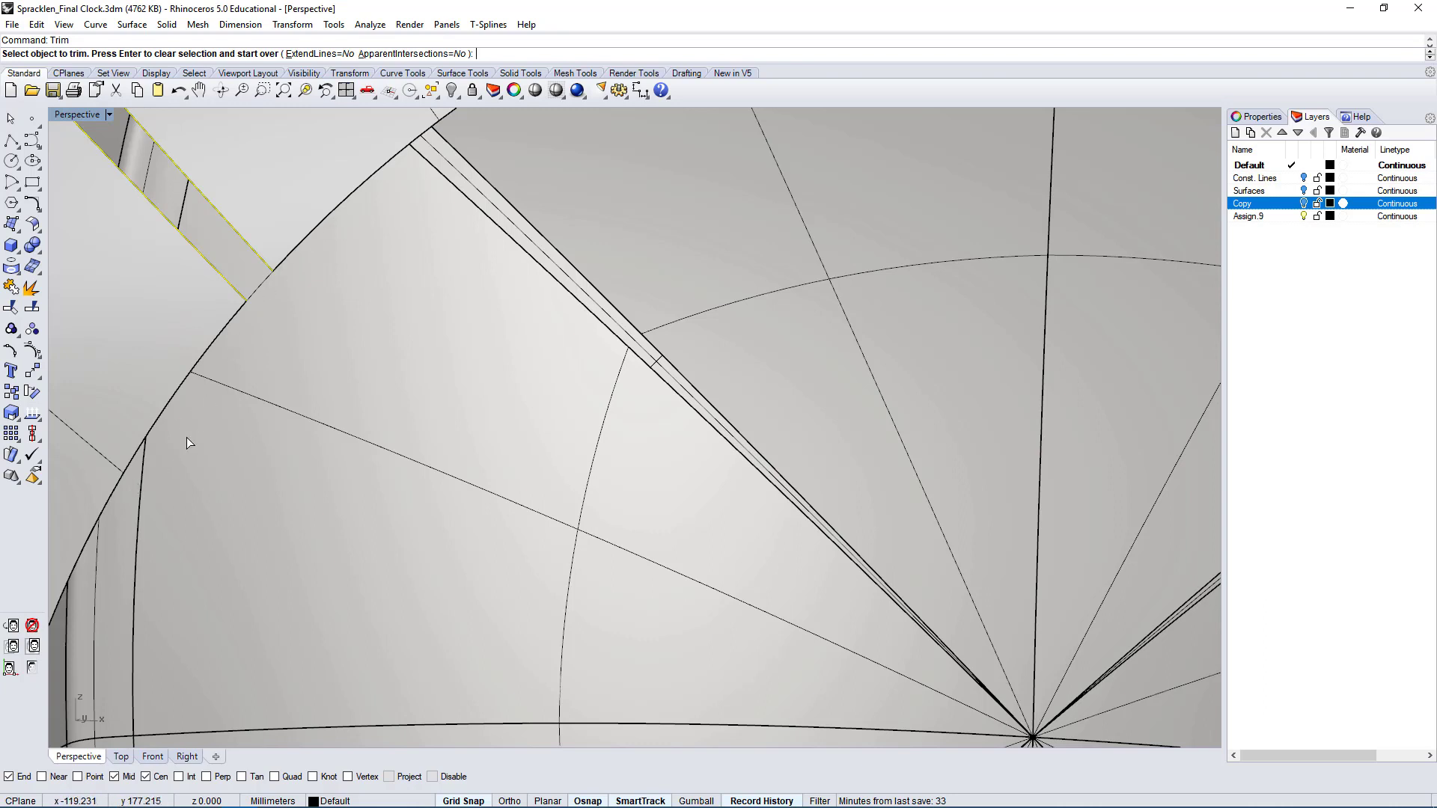
left_click(301, 237)
left_click(345, 279)
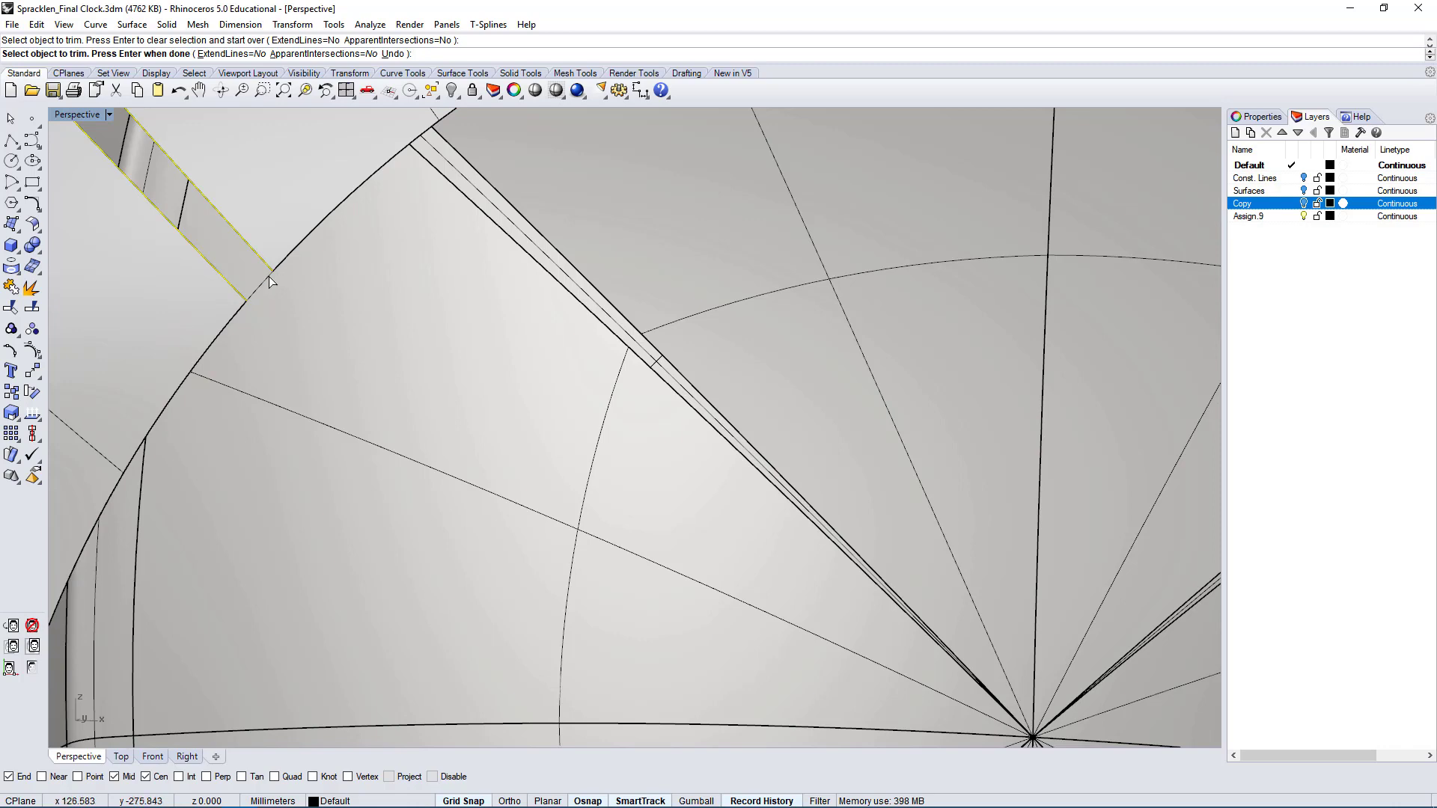
left_click(268, 276)
left_click(240, 313)
left_click(288, 352)
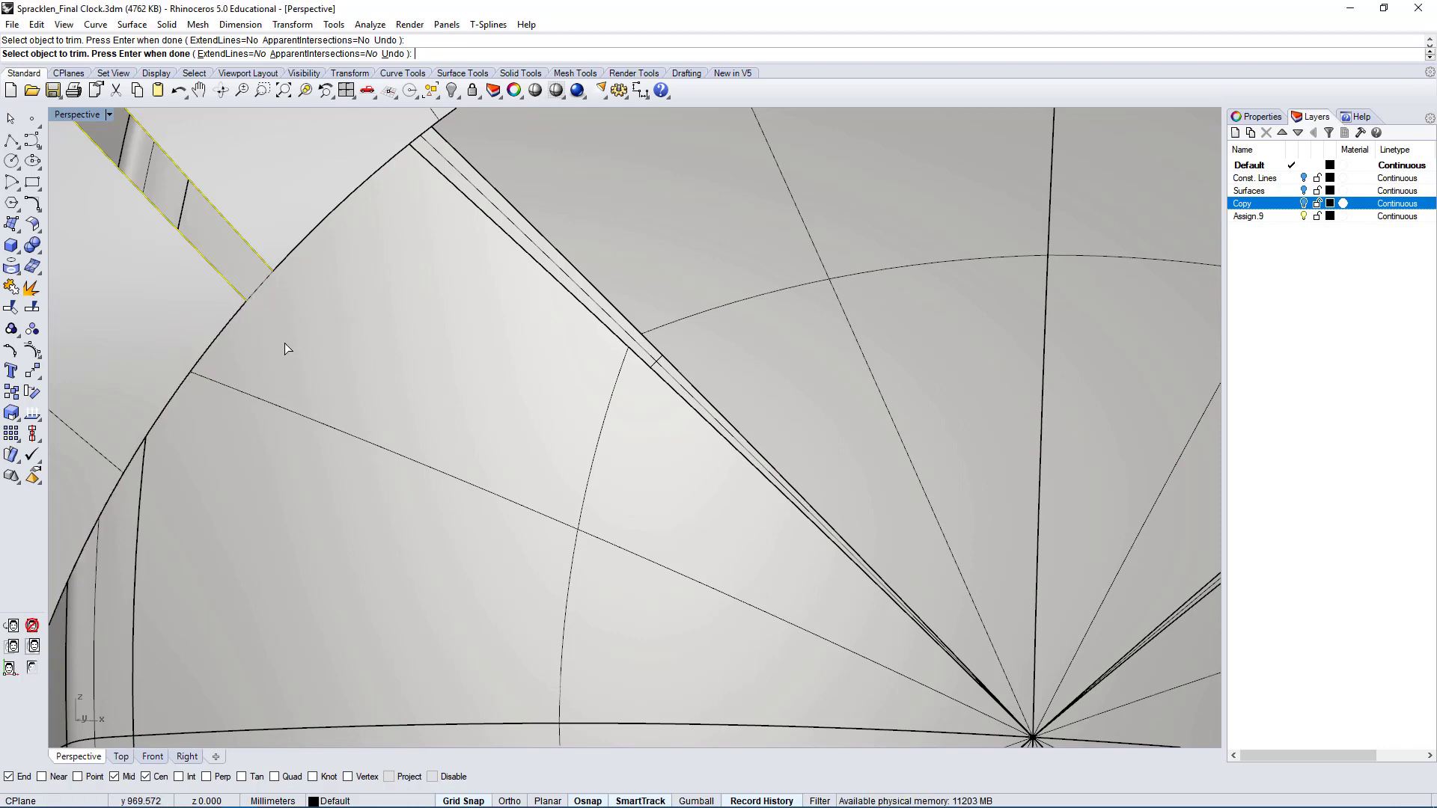
right_click_drag(284, 343, 295, 338)
key("Return")
left_click(327, 308)
- Set up a two-rail sweep across the diagonal gap, using the two panel edges as rails and the short arc as cross section
scroll(329, 310, "down", 4)
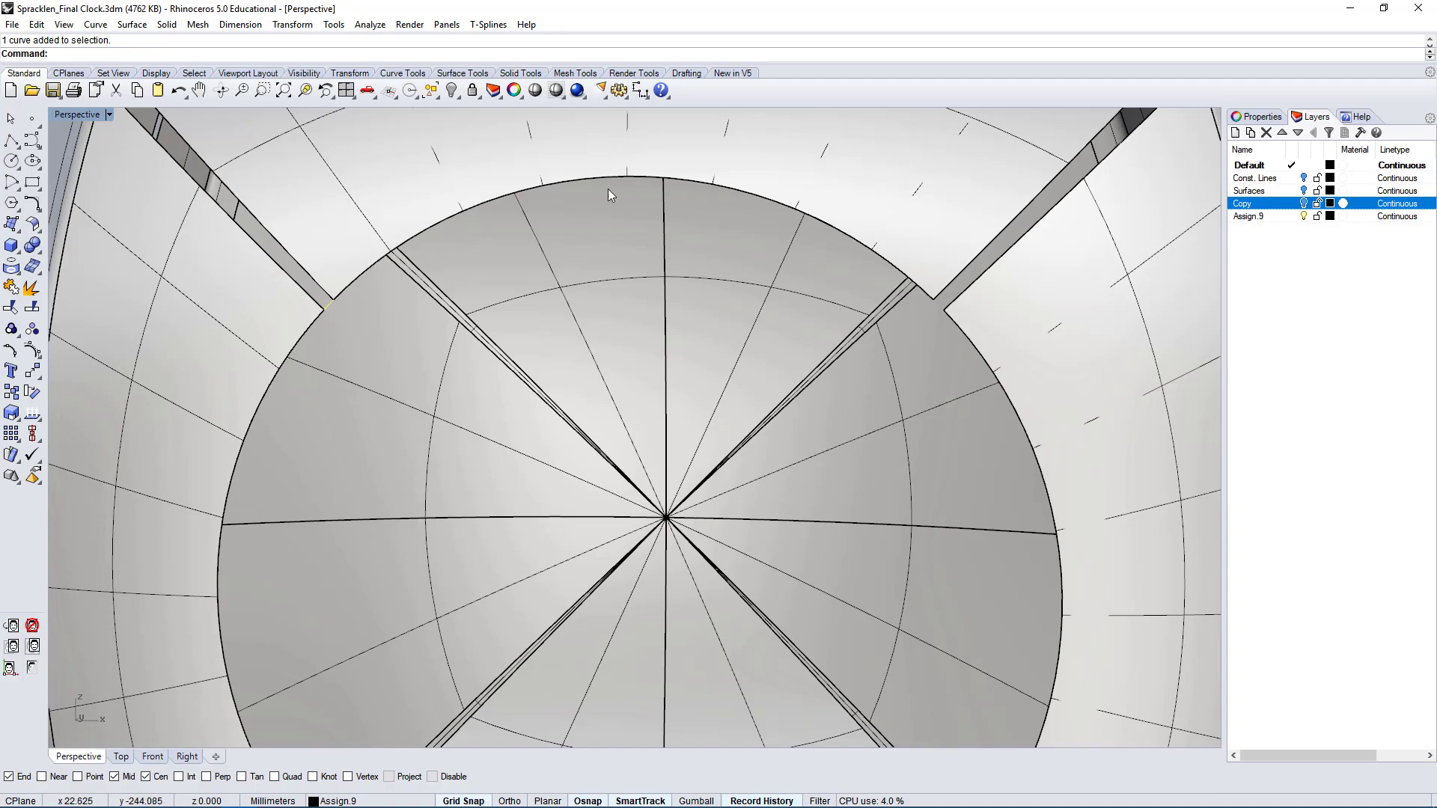
right_click_drag(460, 201, 584, 326)
scroll(583, 325, "up", 4)
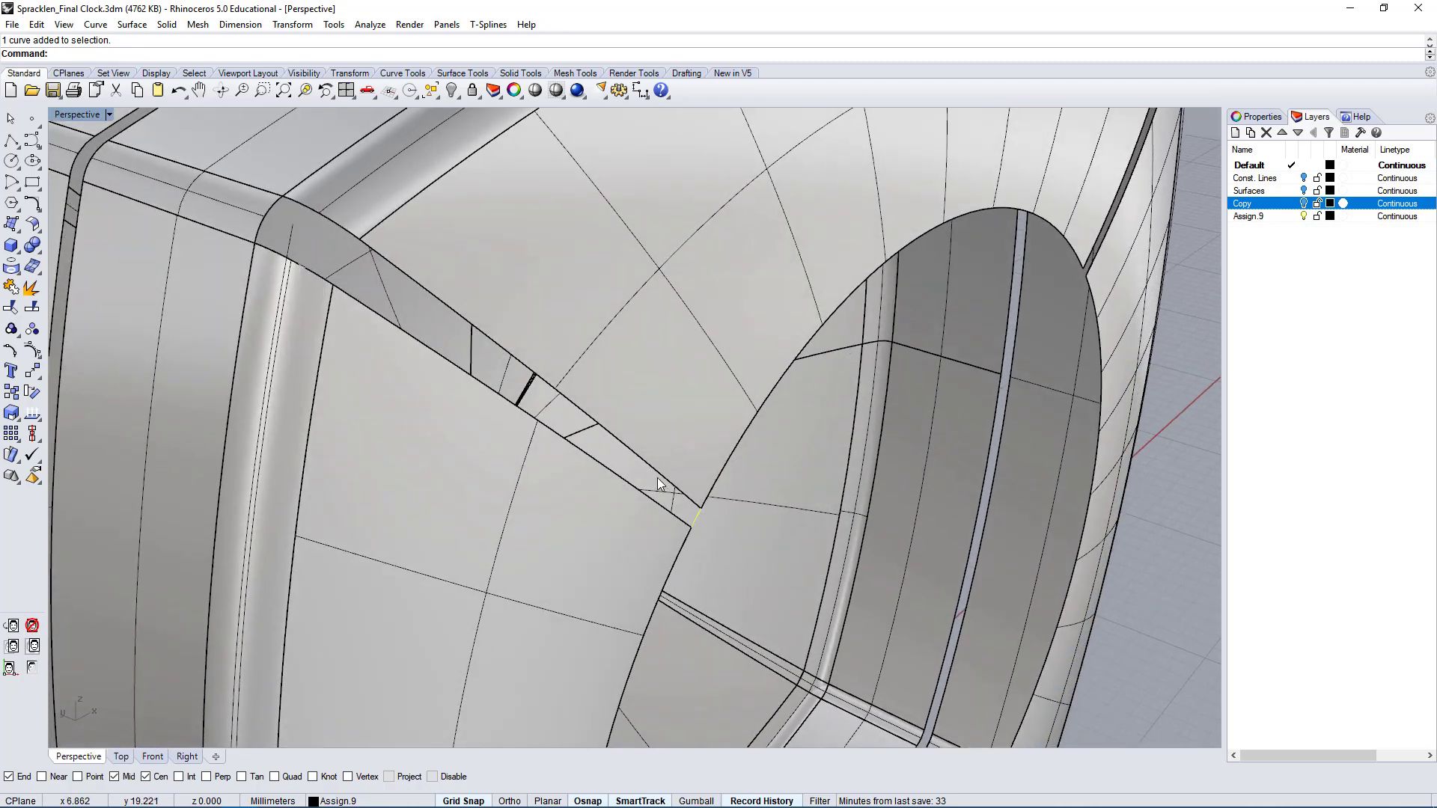
type("Sweep2")
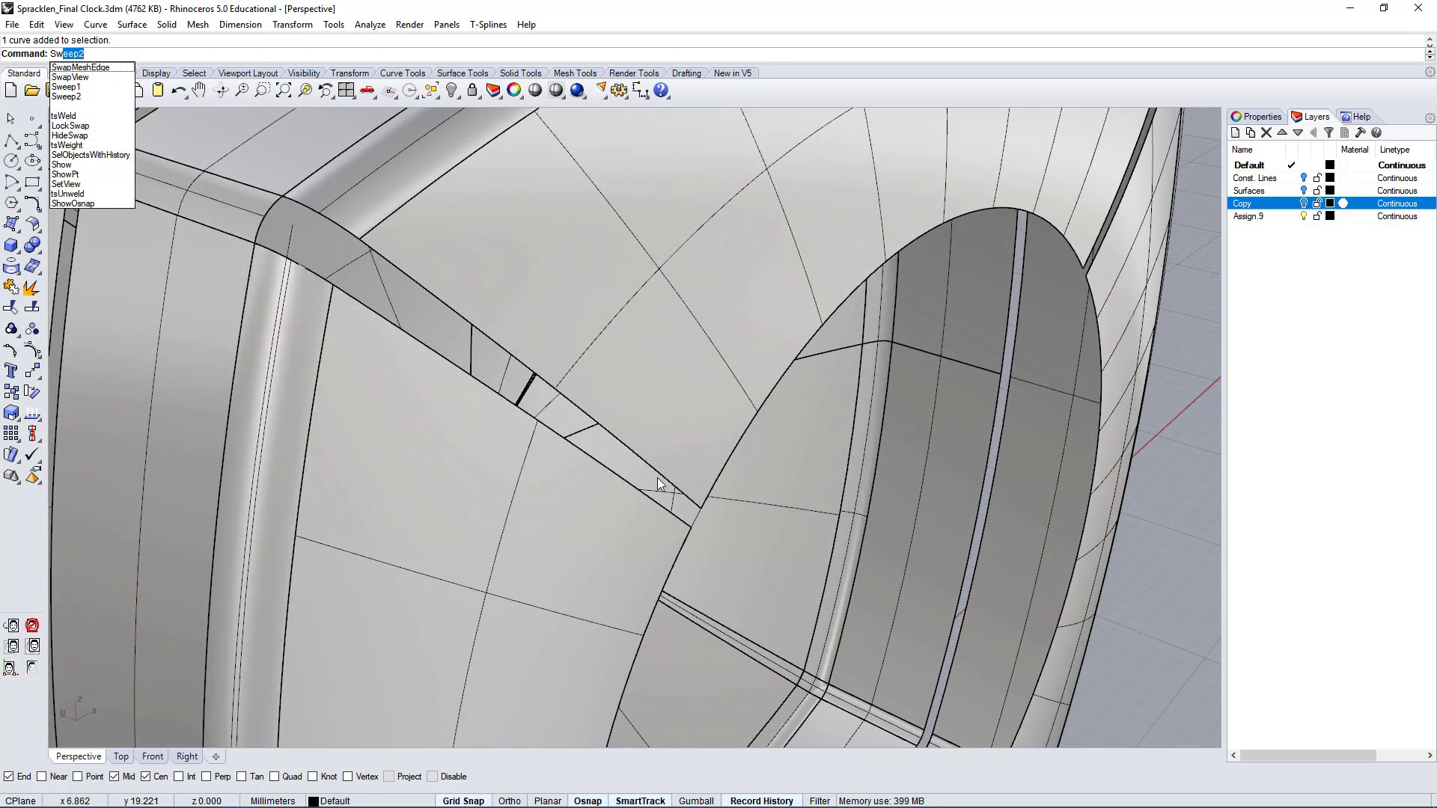
key("Return")
left_click(621, 445)
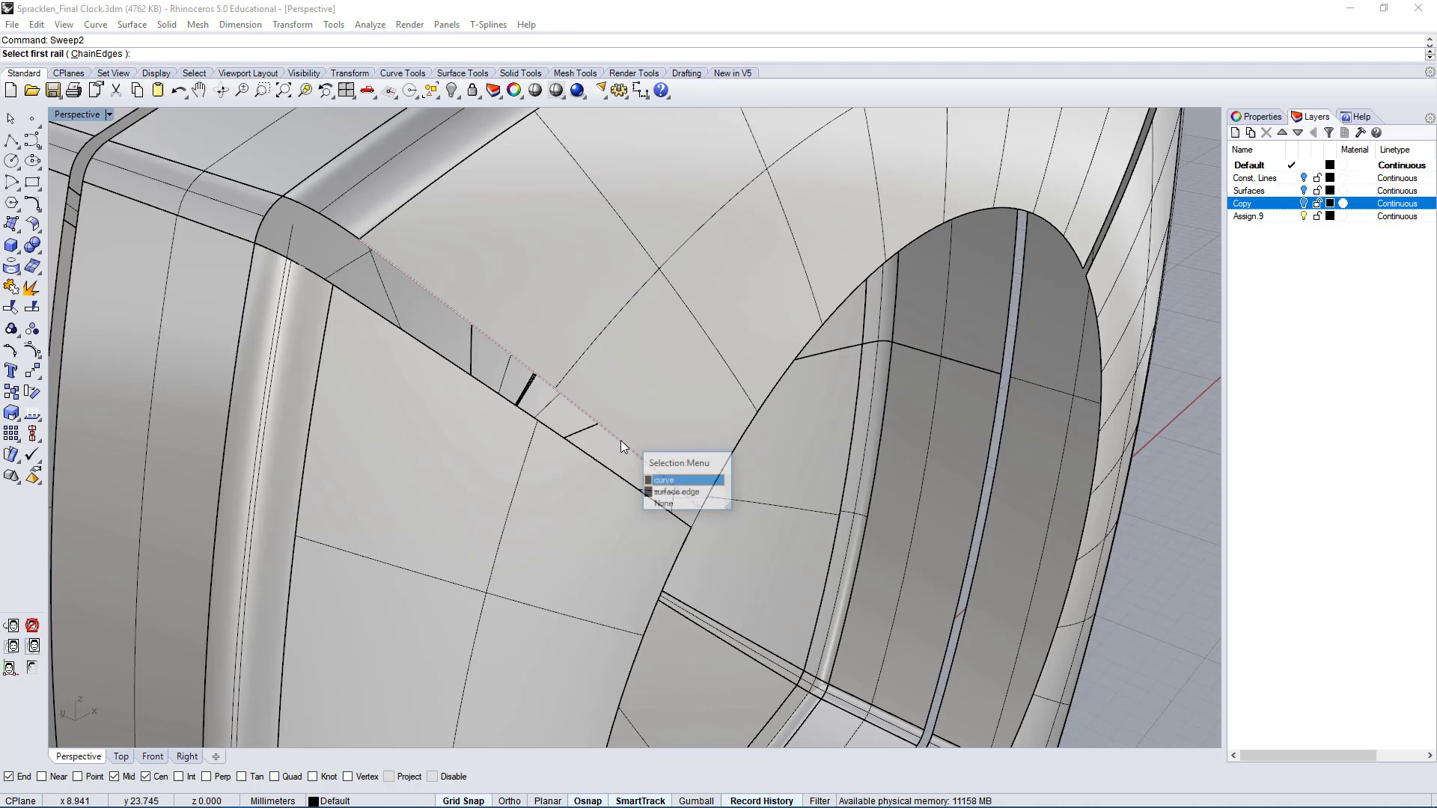
left_click(665, 494)
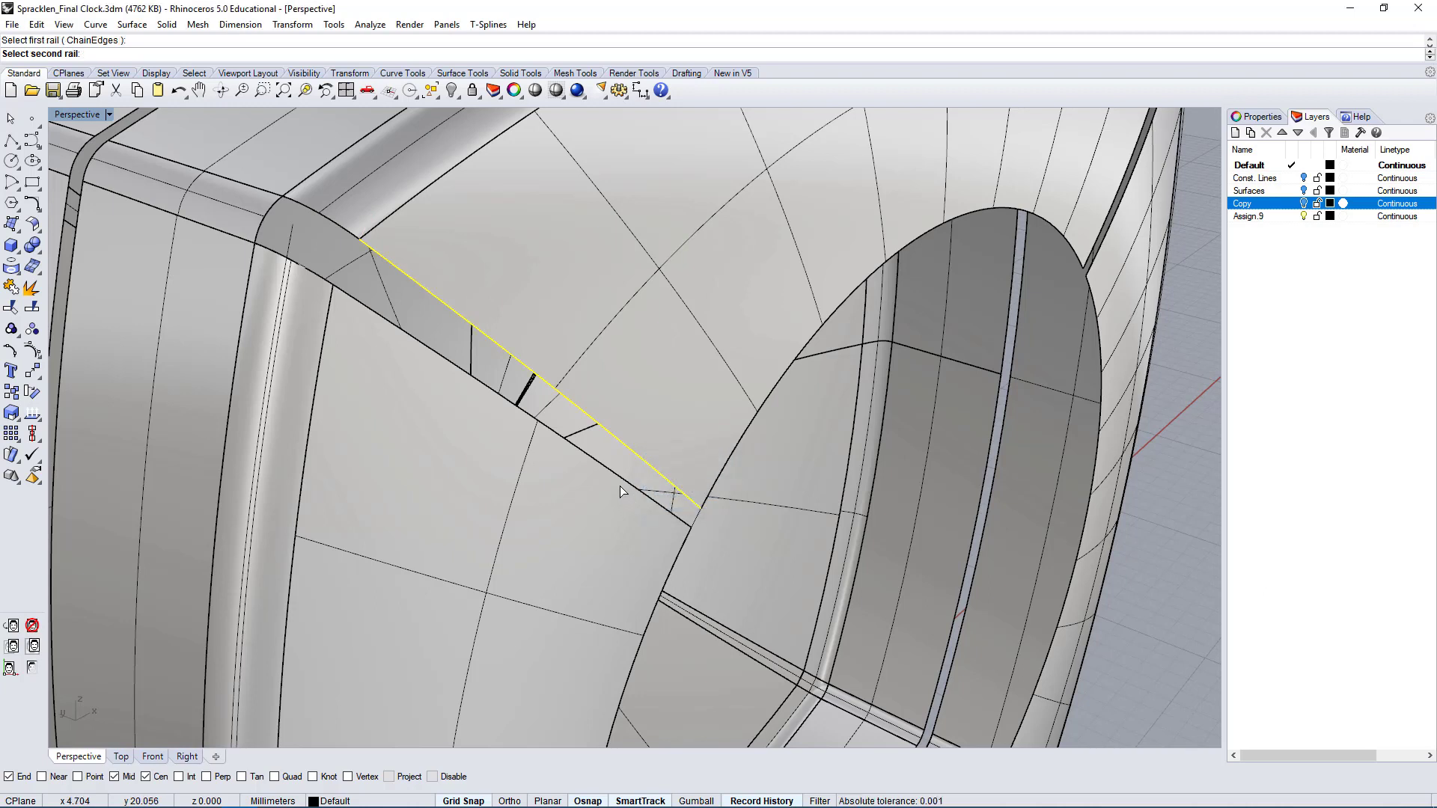
left_click(615, 479)
left_click(636, 526)
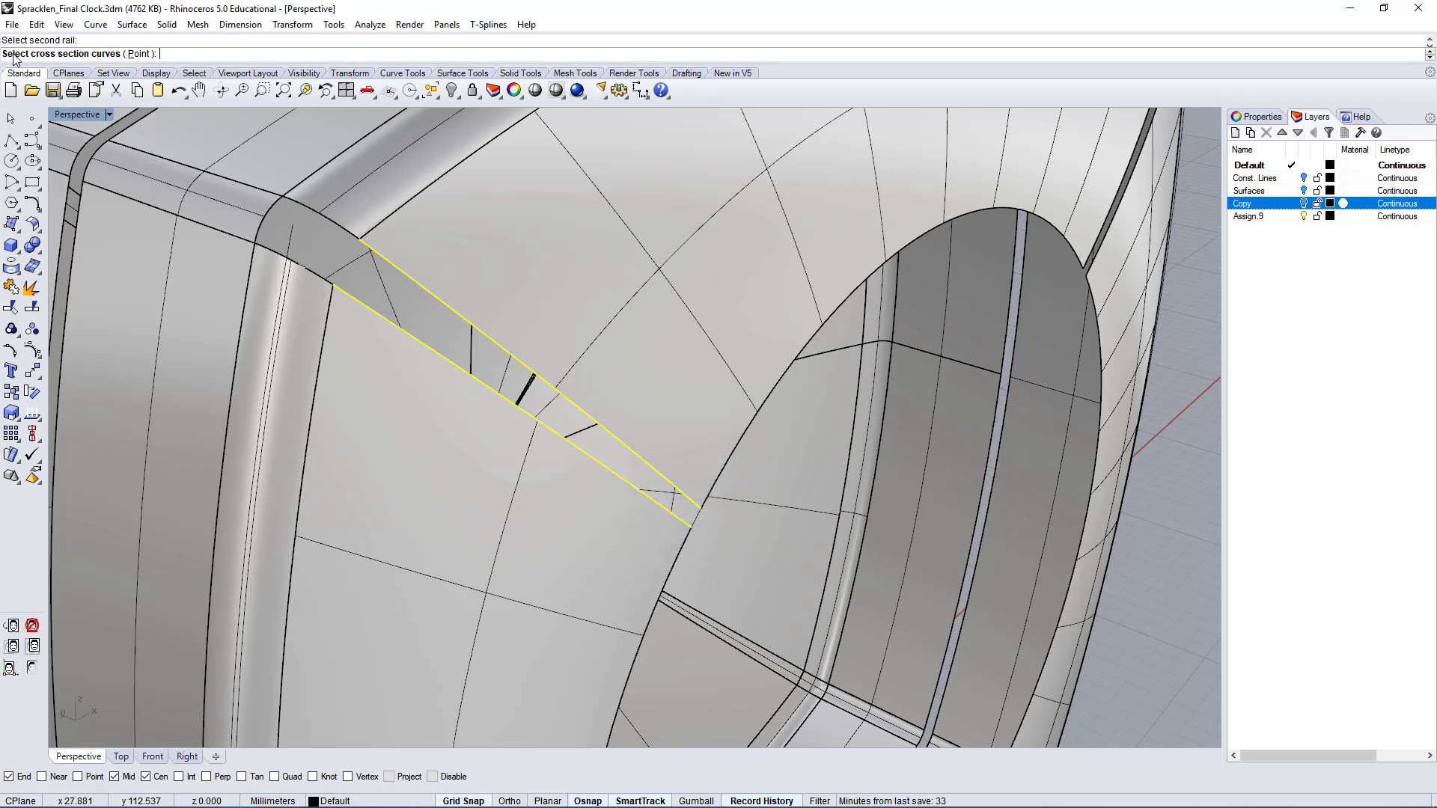
left_click(704, 517)
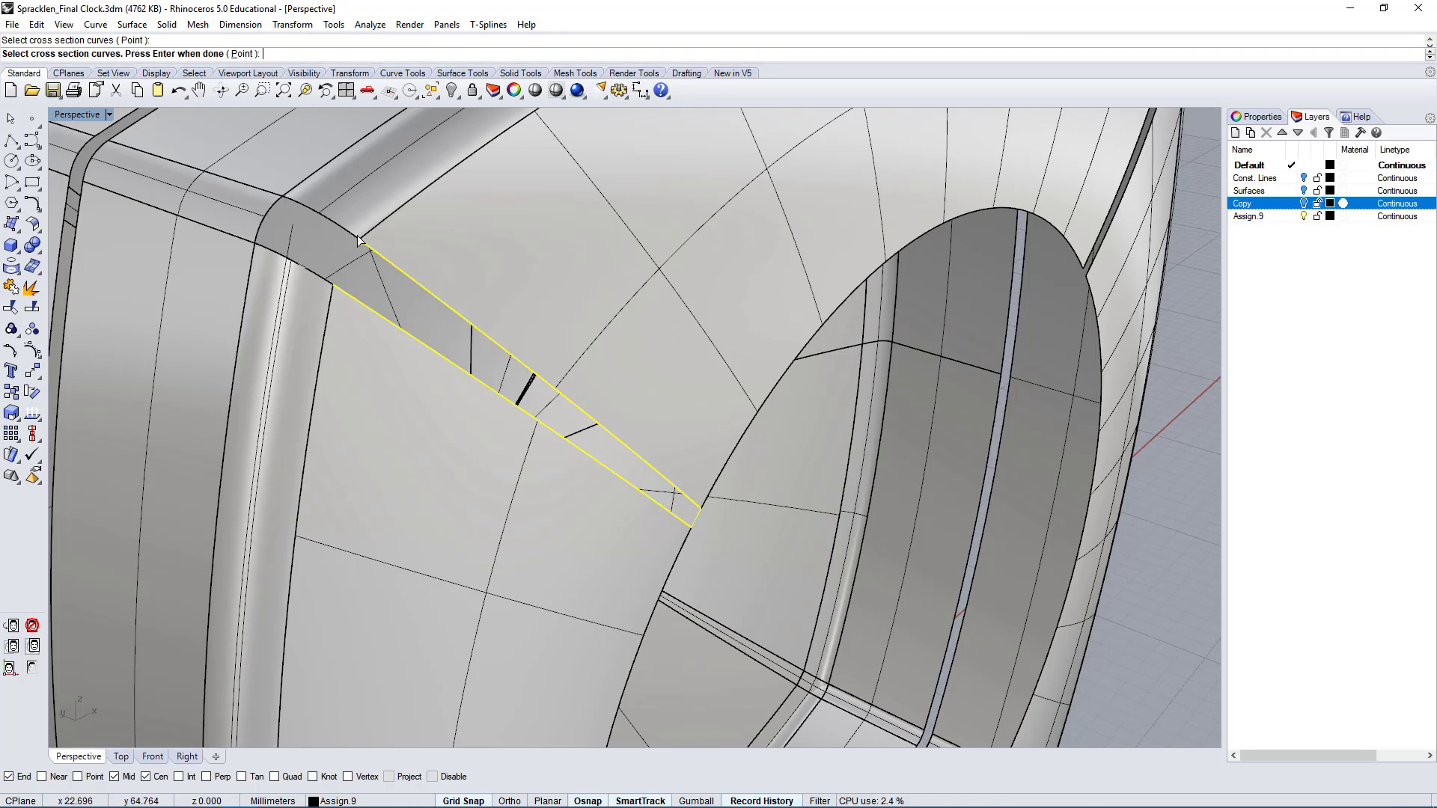
key("Return")
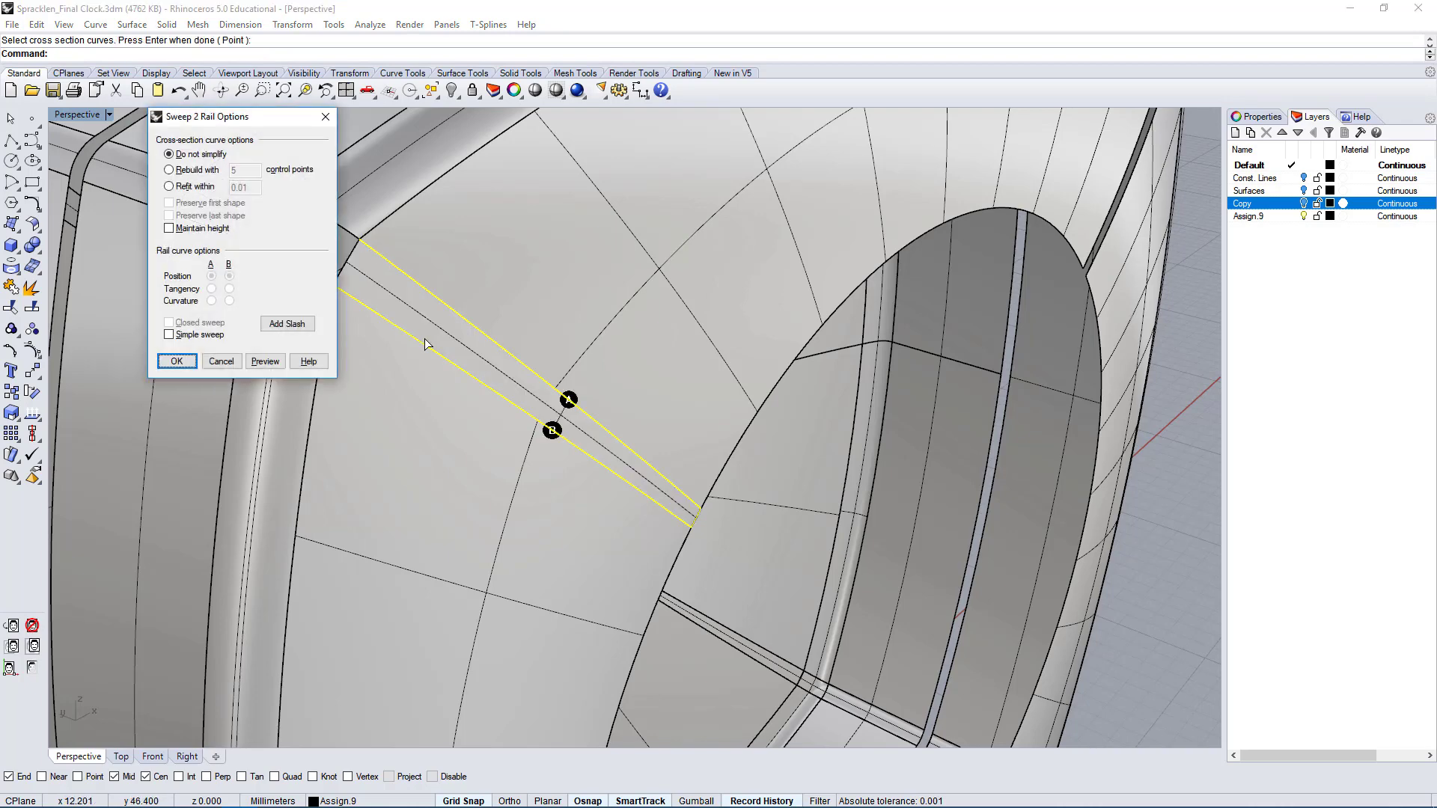
- Enable Maintain height for the two-rail sweep and create the surface across the diagonal gap
scroll(512, 494, "down", 5)
scroll(569, 427, "up", 5)
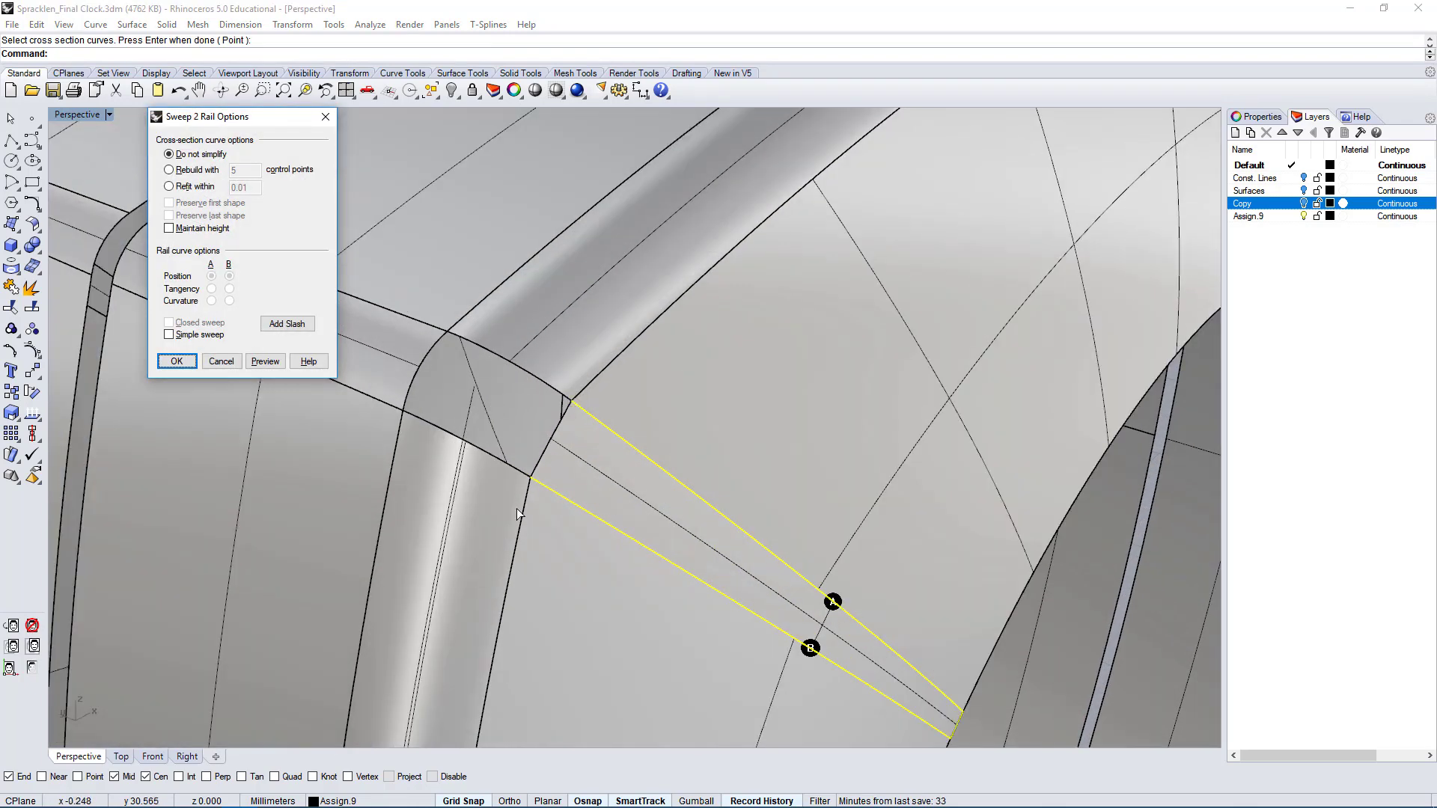
left_click(169, 229)
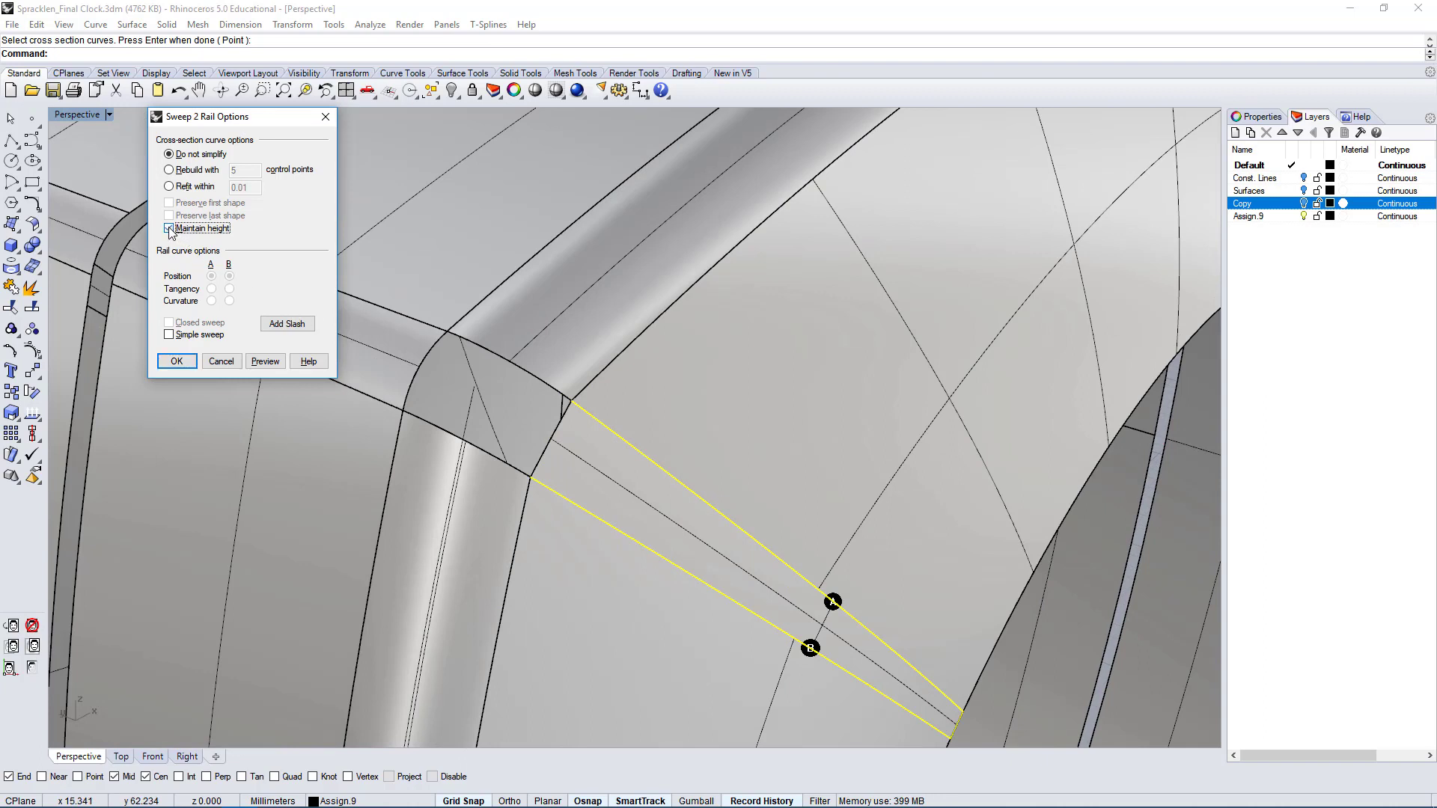
left_click_drag(214, 130, 148, 123)
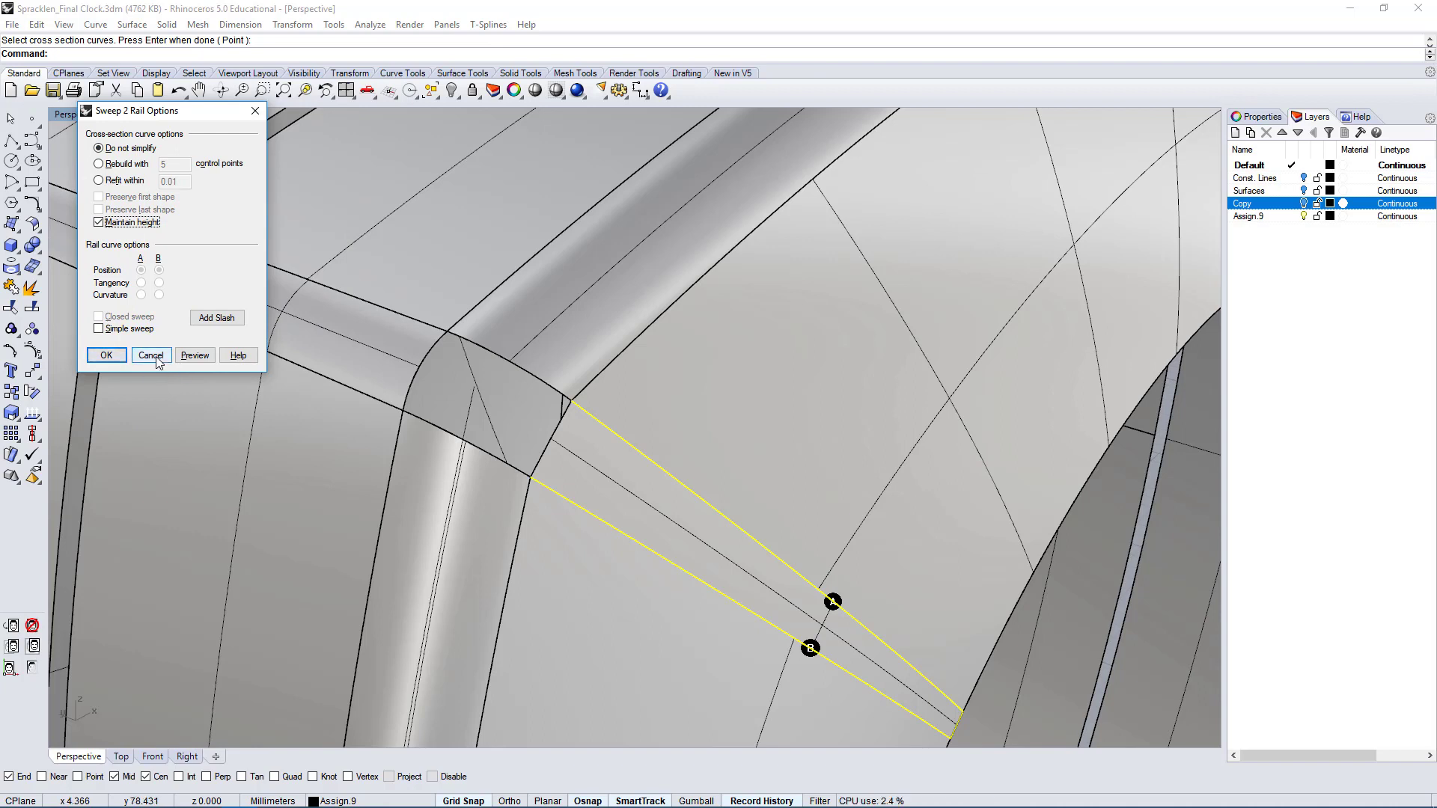
left_click(106, 355)
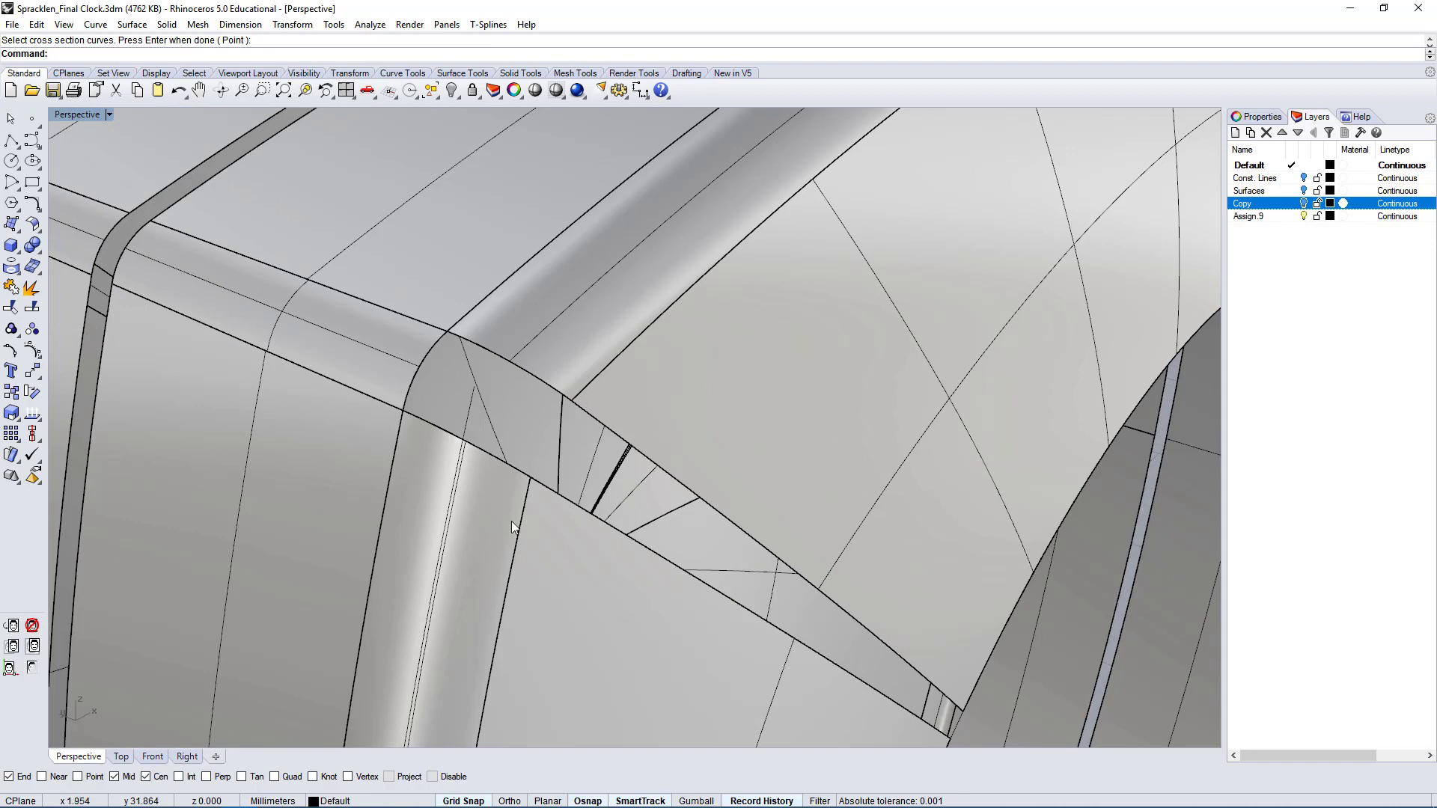
- Draw a two-point interpolated curve across the diagonal gap's outer end, from the upper panel's corner to the side panel's corner
left_click(35, 145)
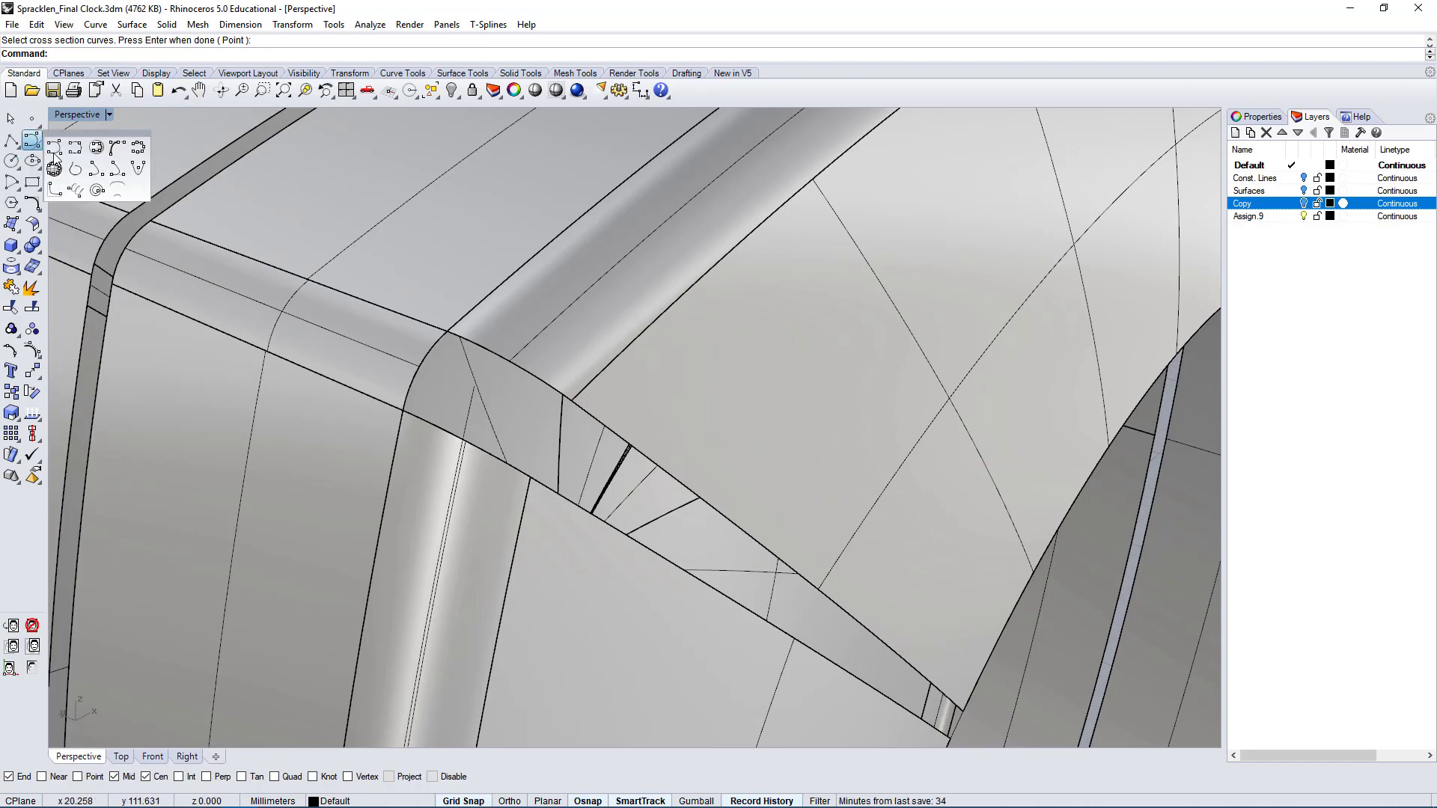
left_click(54, 148)
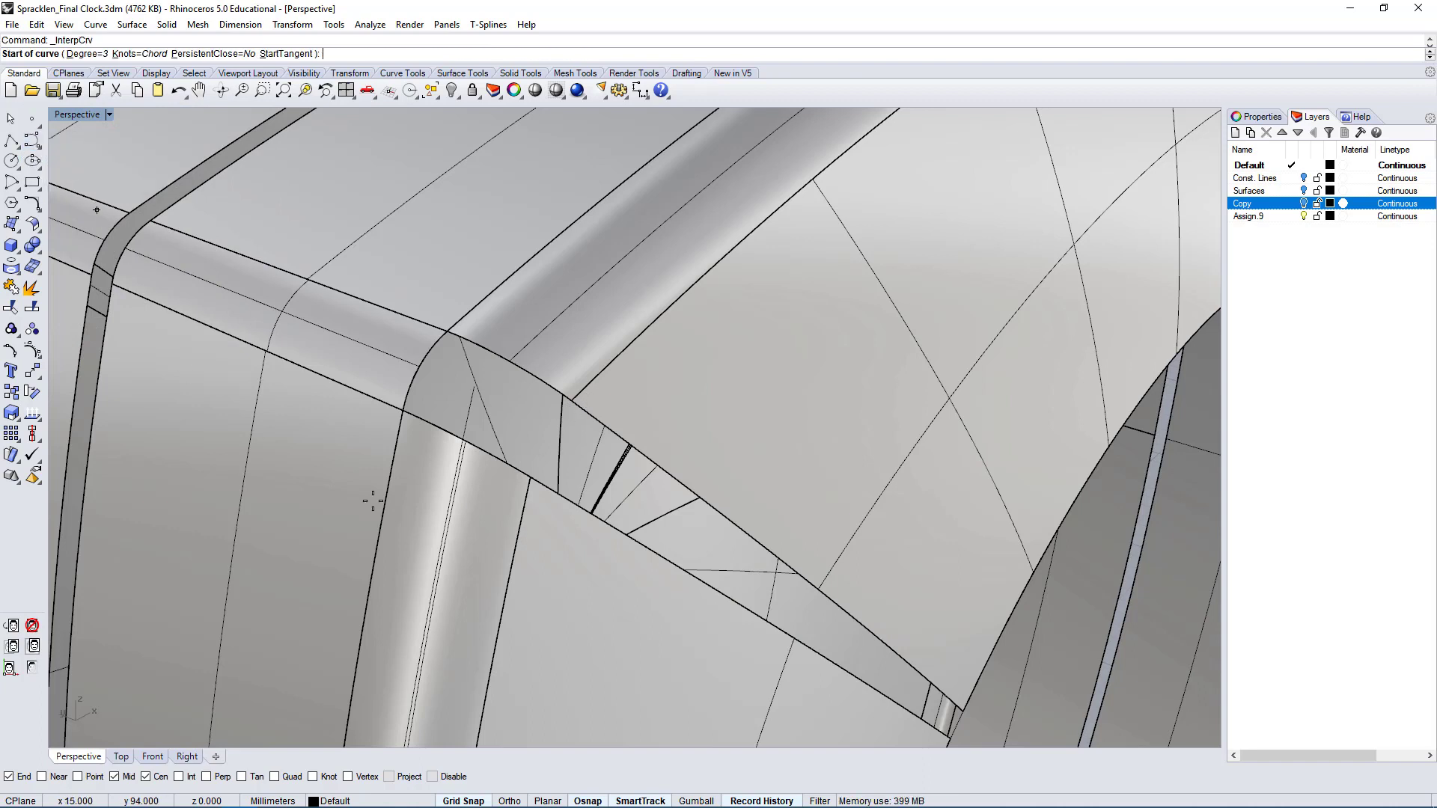
left_click(571, 401)
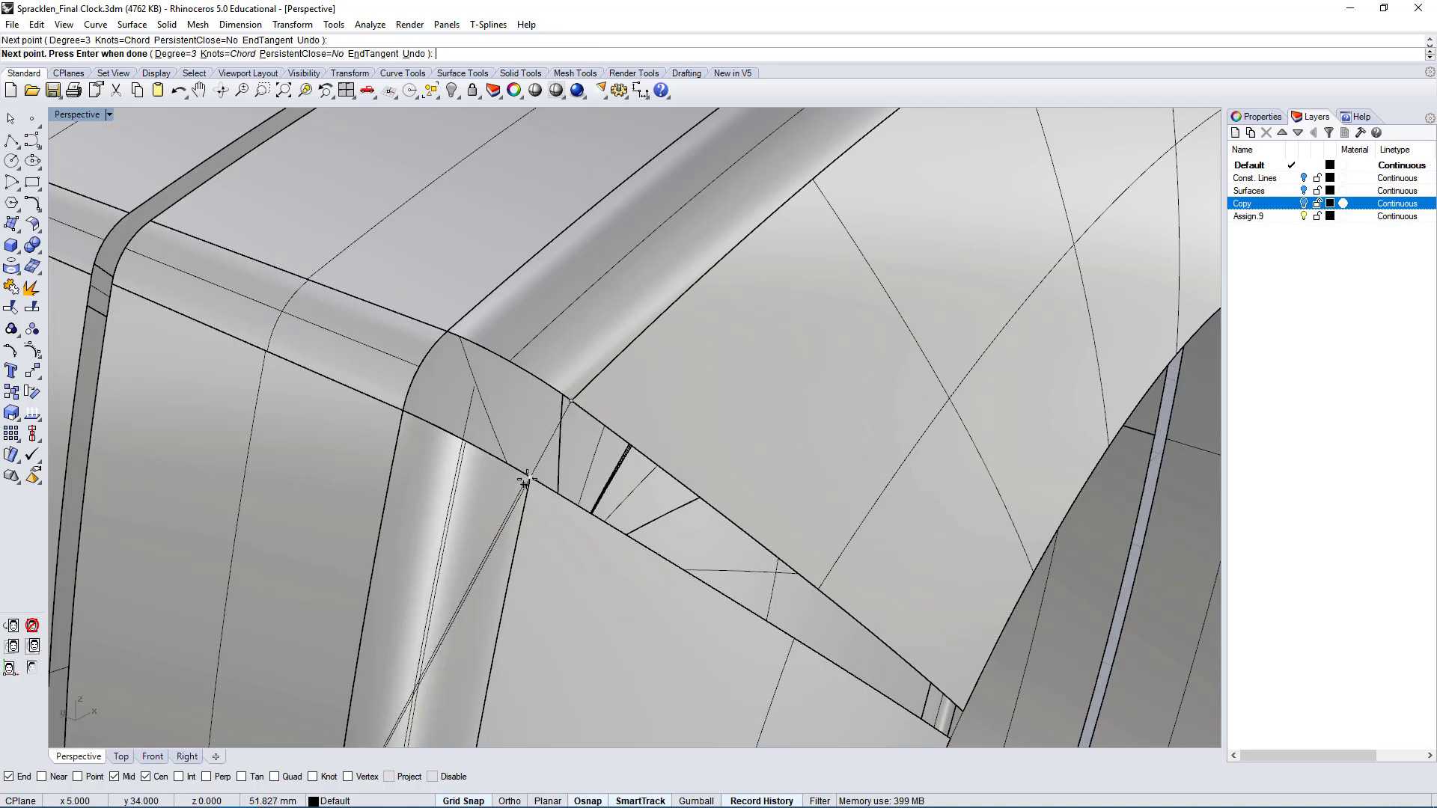
left_click(529, 478)
right_click(558, 526)
right_click_drag(564, 567, 542, 548)
scroll(543, 549, "down", 3)
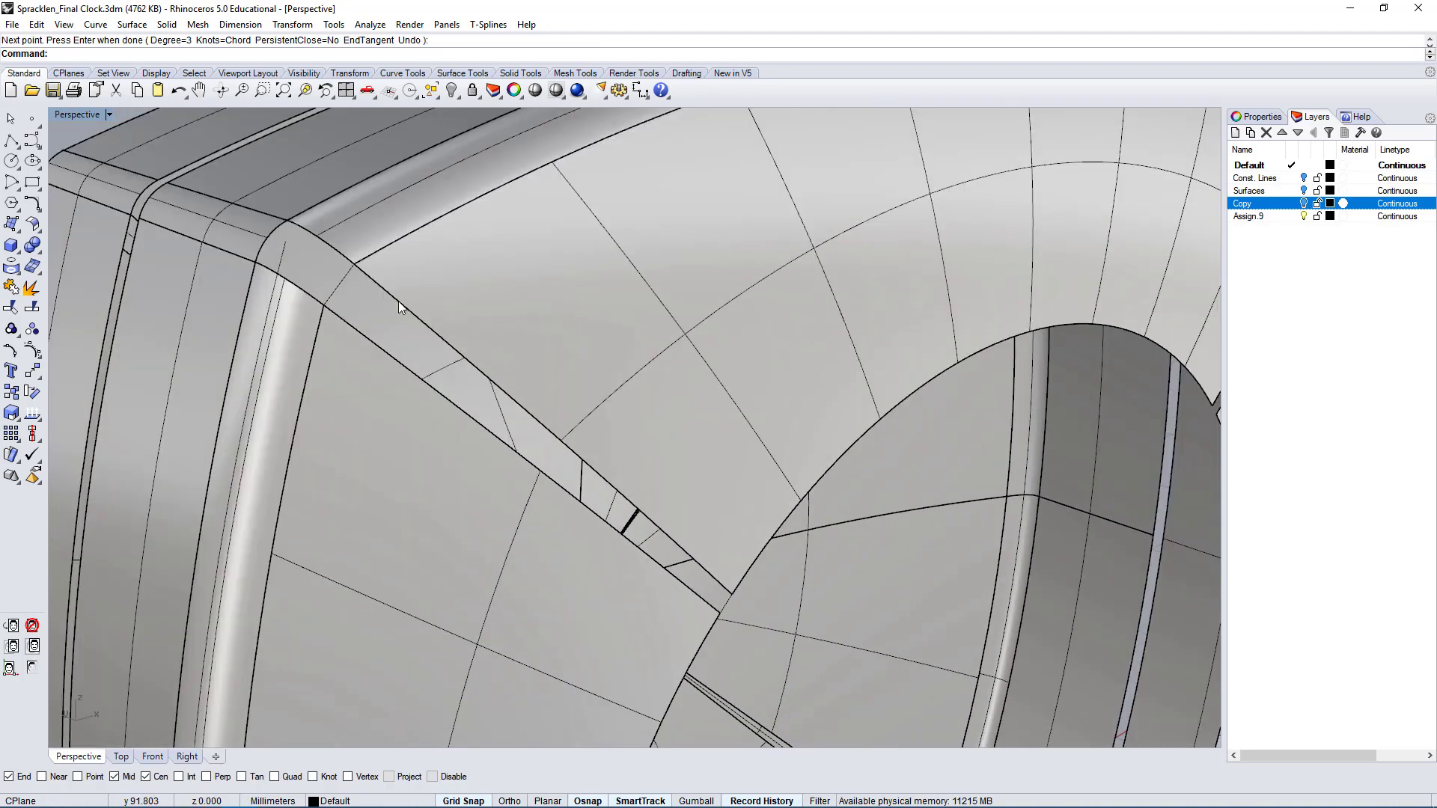
scroll(398, 301, "up", 5)
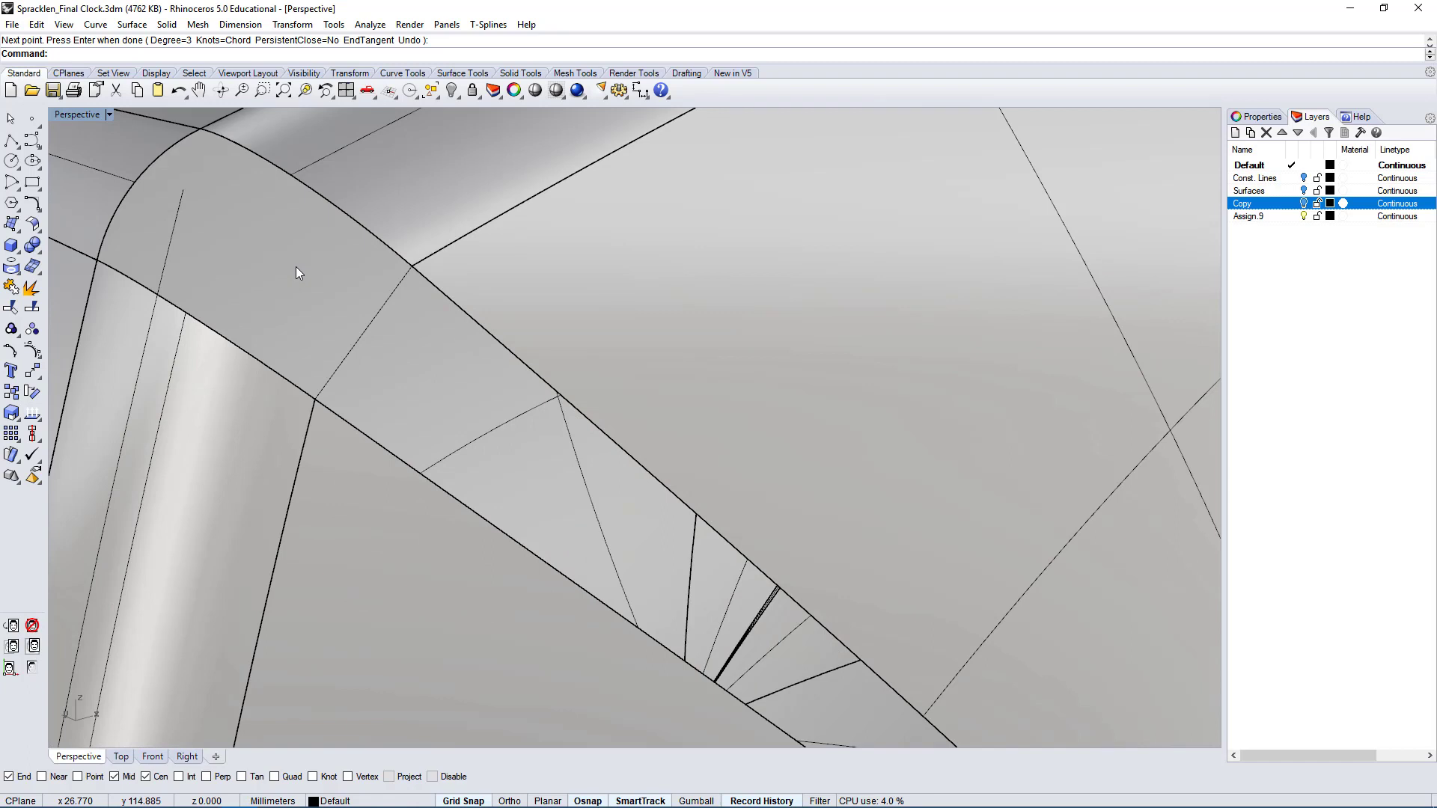
- Match the upper end of the short gap curve to the upper panel's outer edge with Tangency continuity, preserving the other end's position
type("MatchSrf")
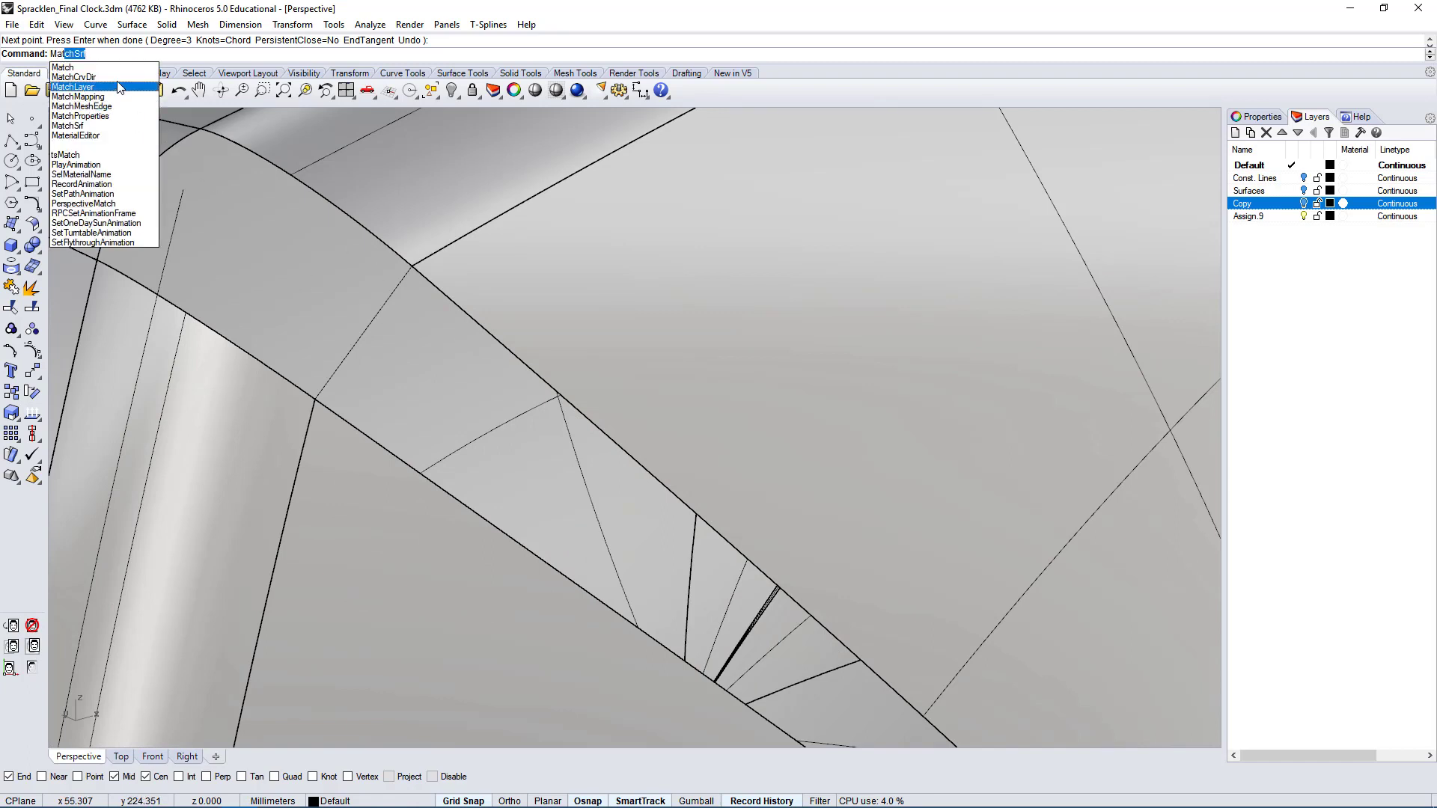
left_click(118, 68)
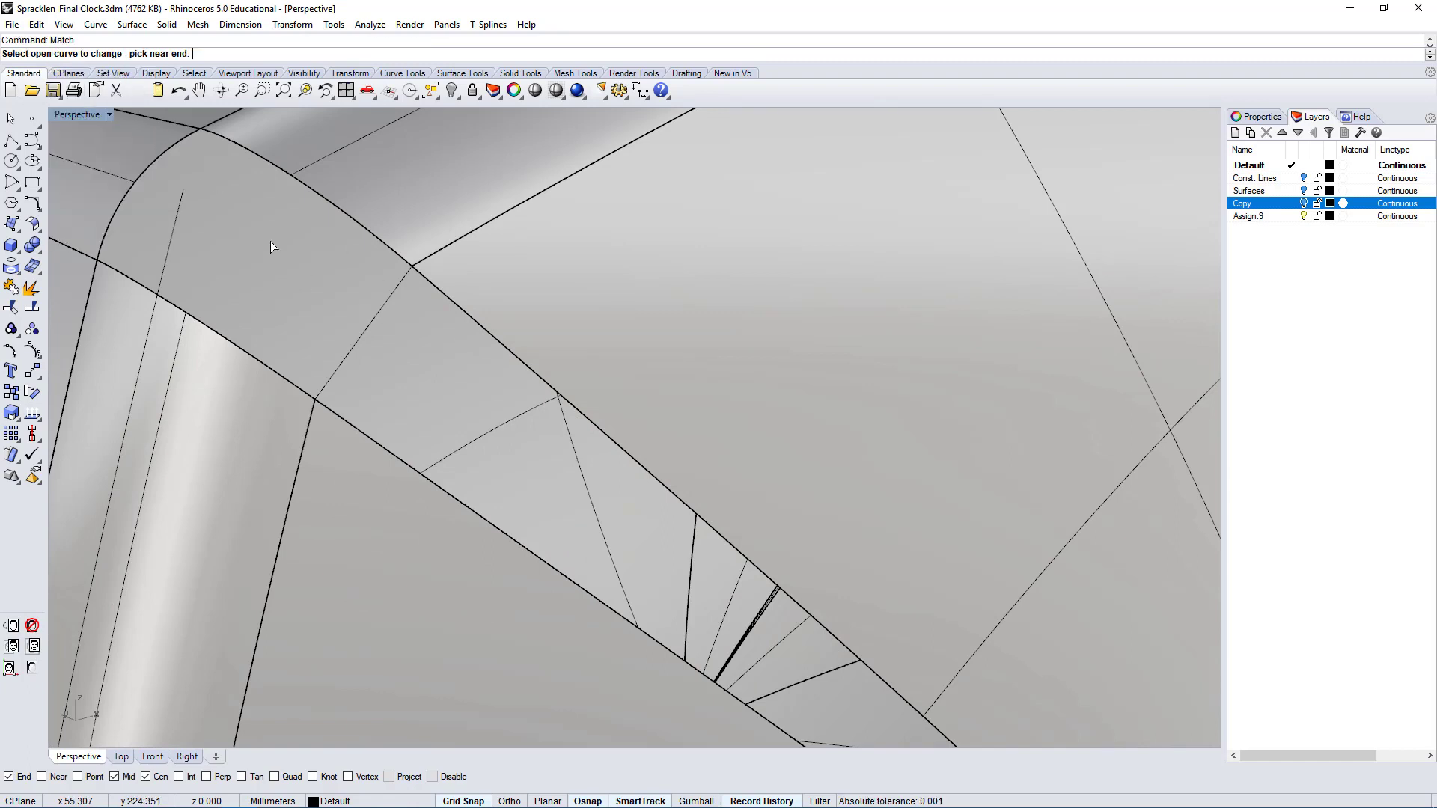
left_click(398, 284)
left_click(442, 248)
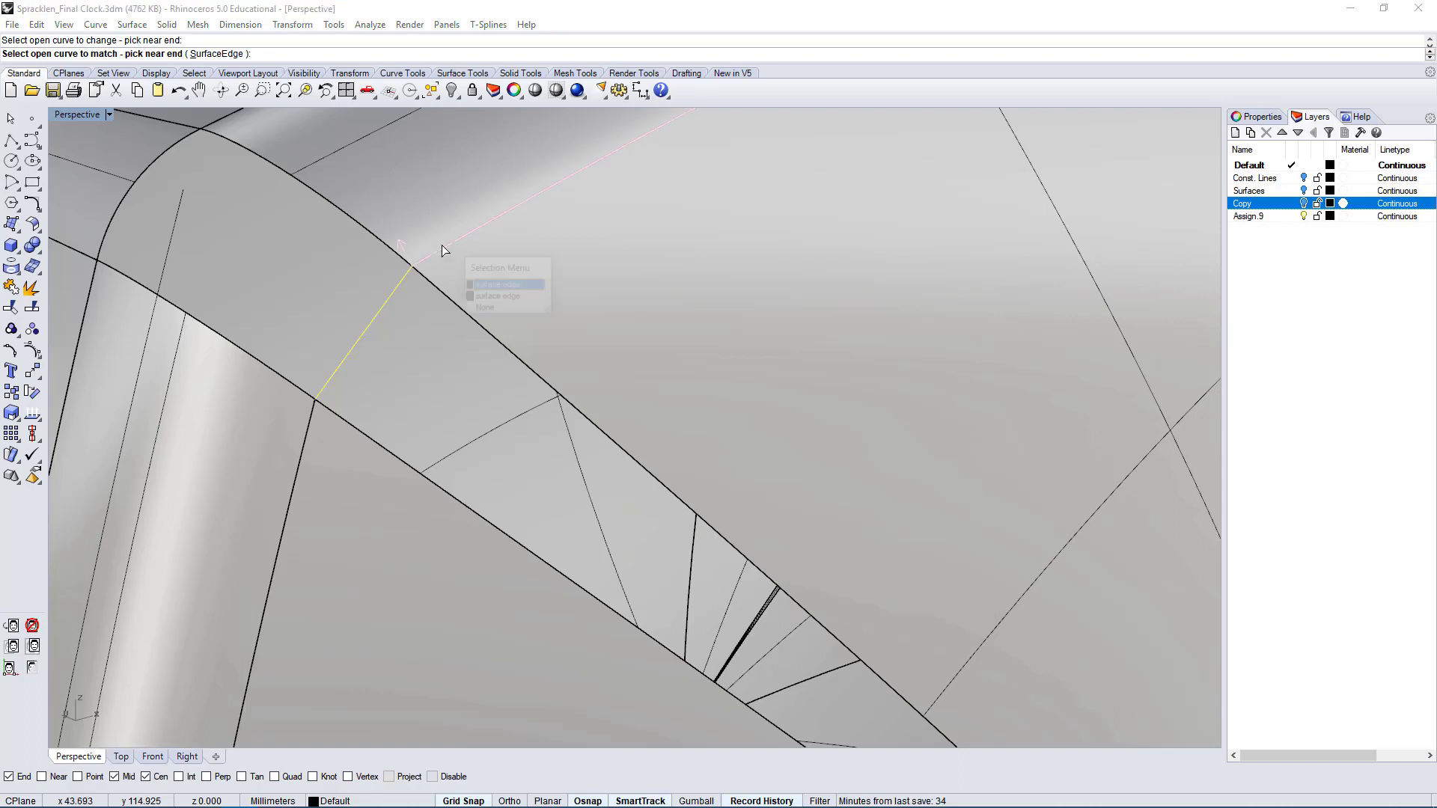
left_click(494, 284)
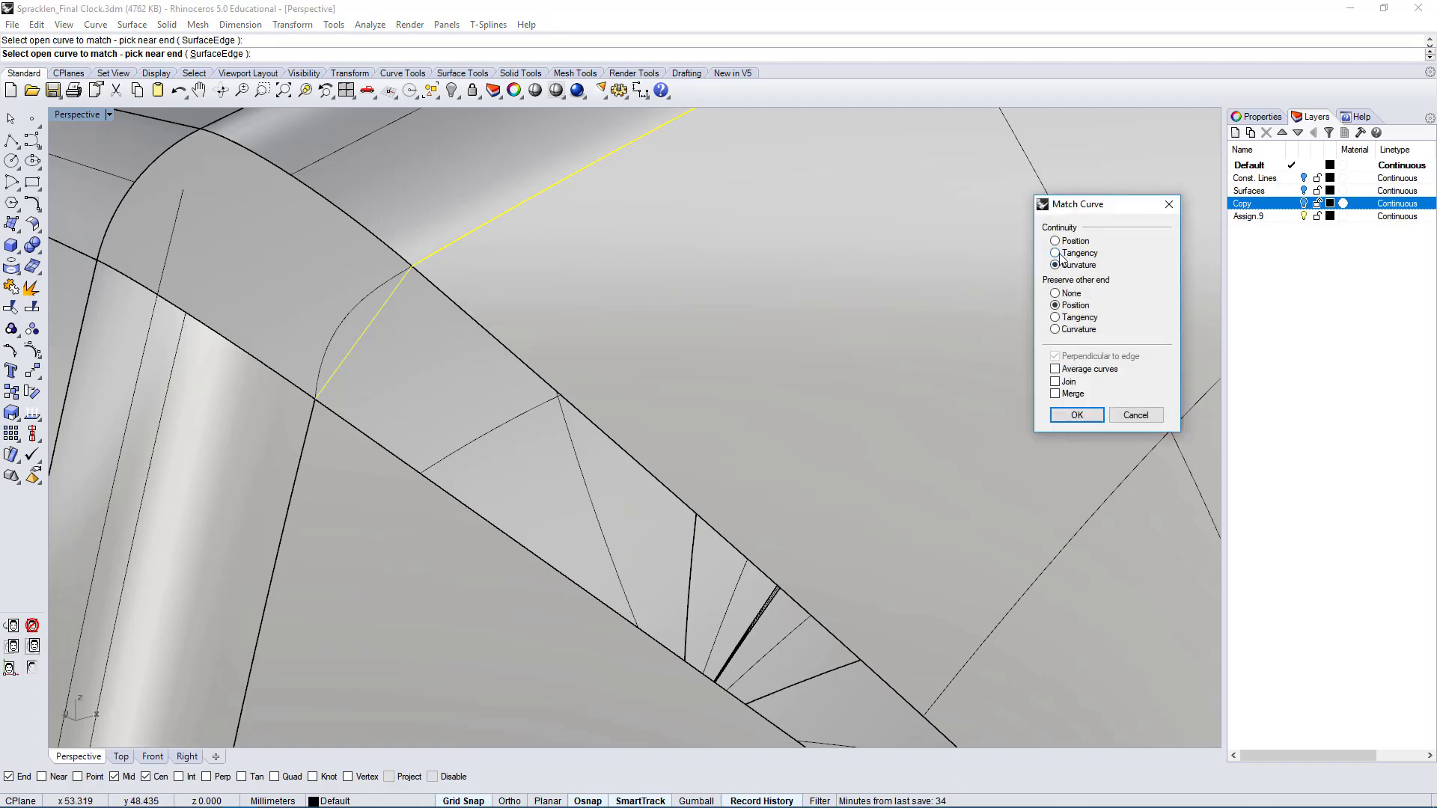
left_click(1056, 253)
left_click(1076, 414)
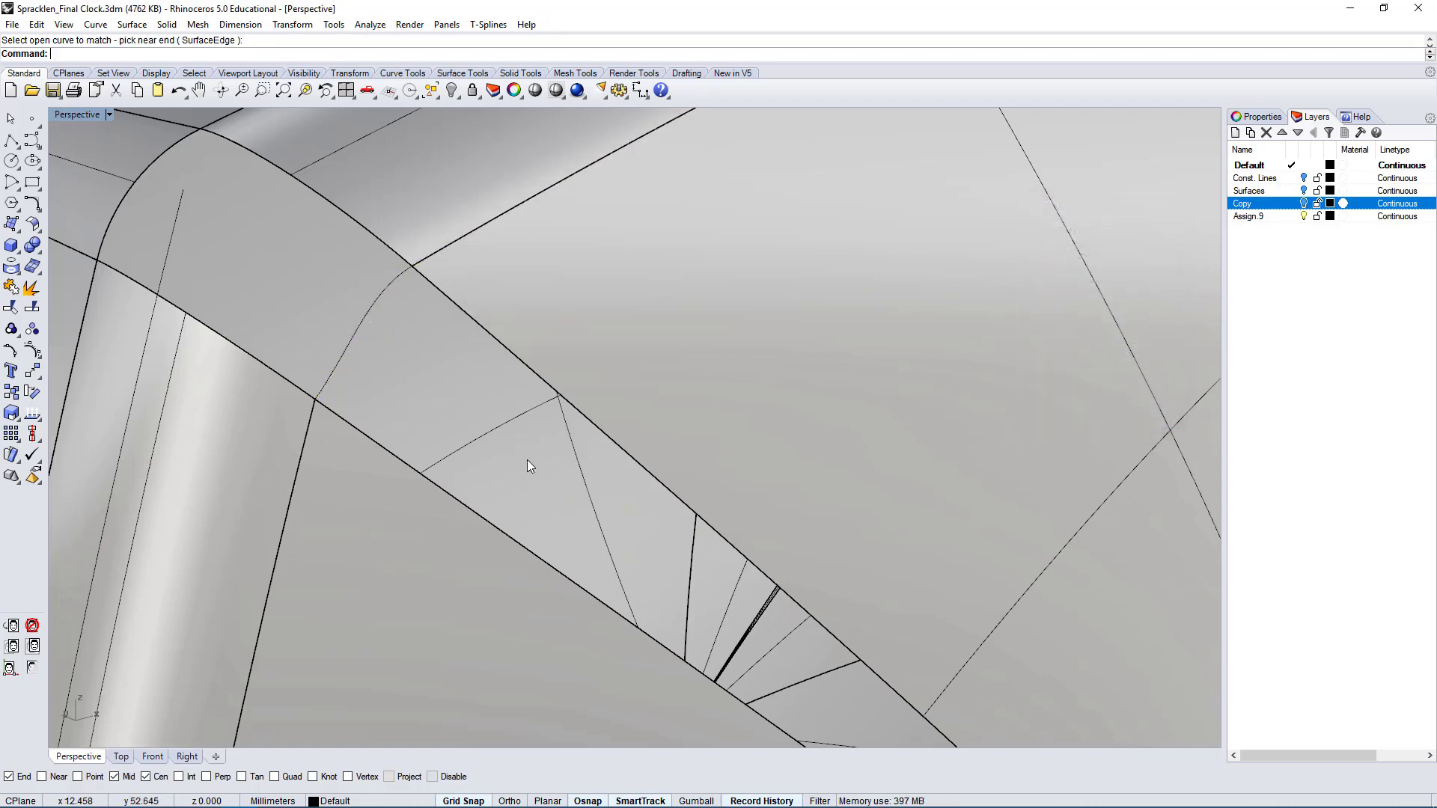
- Display the control points of the matched gap curve to examine its shape
key("Return")
key("Escape")
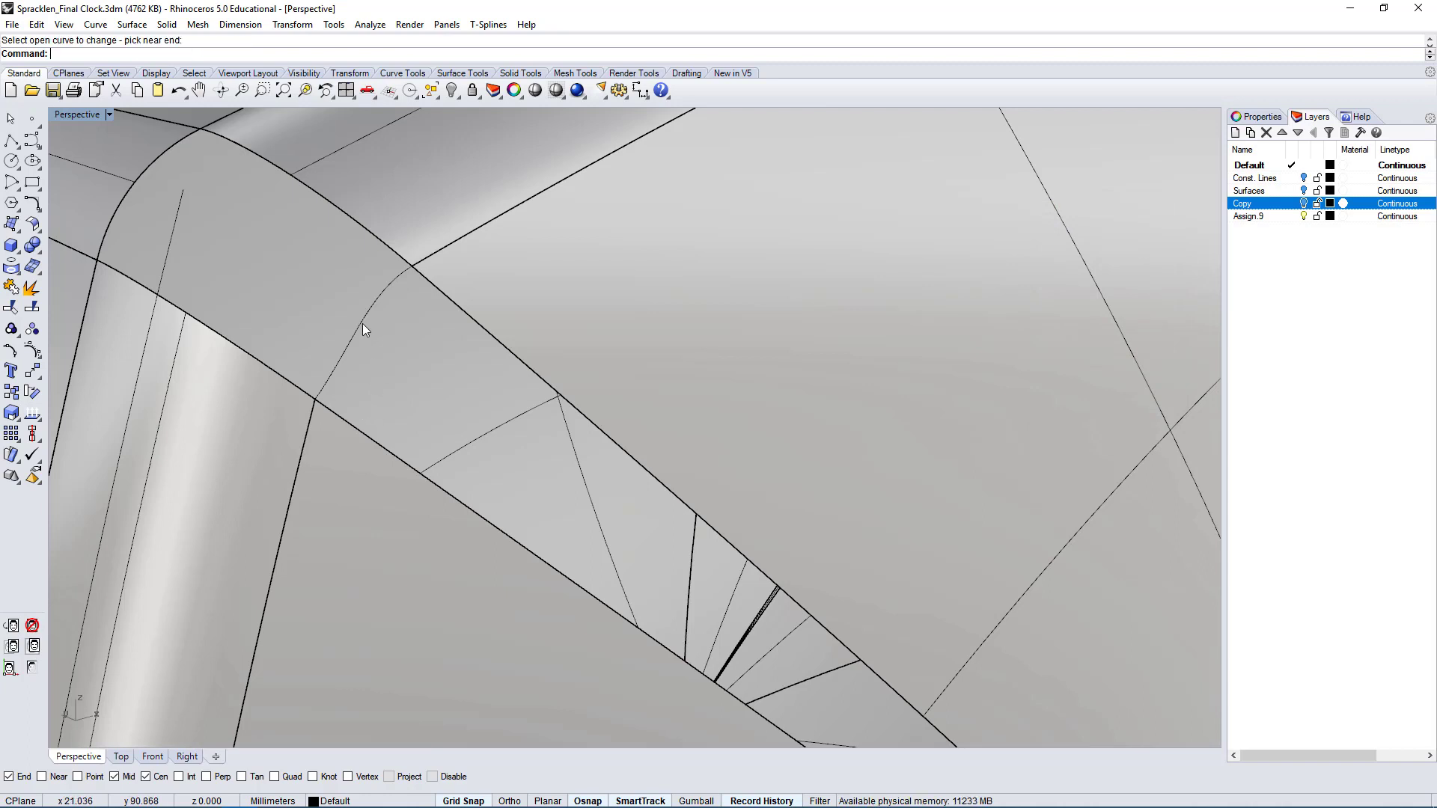
left_click(362, 324)
left_click(11, 329)
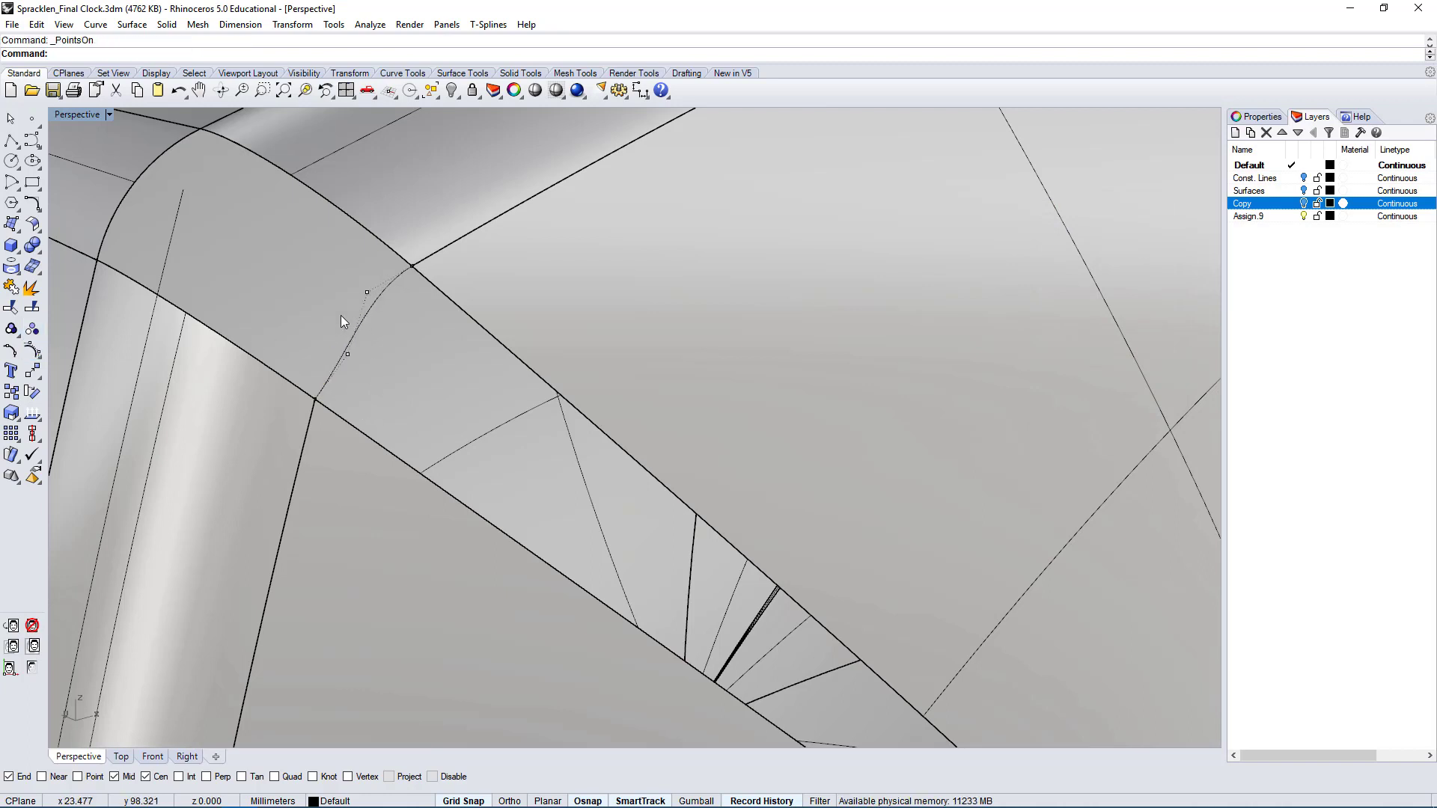
- Try a second two-point interpolated curve between the same gap corners and turn on its control points for comparison
left_click(96, 26)
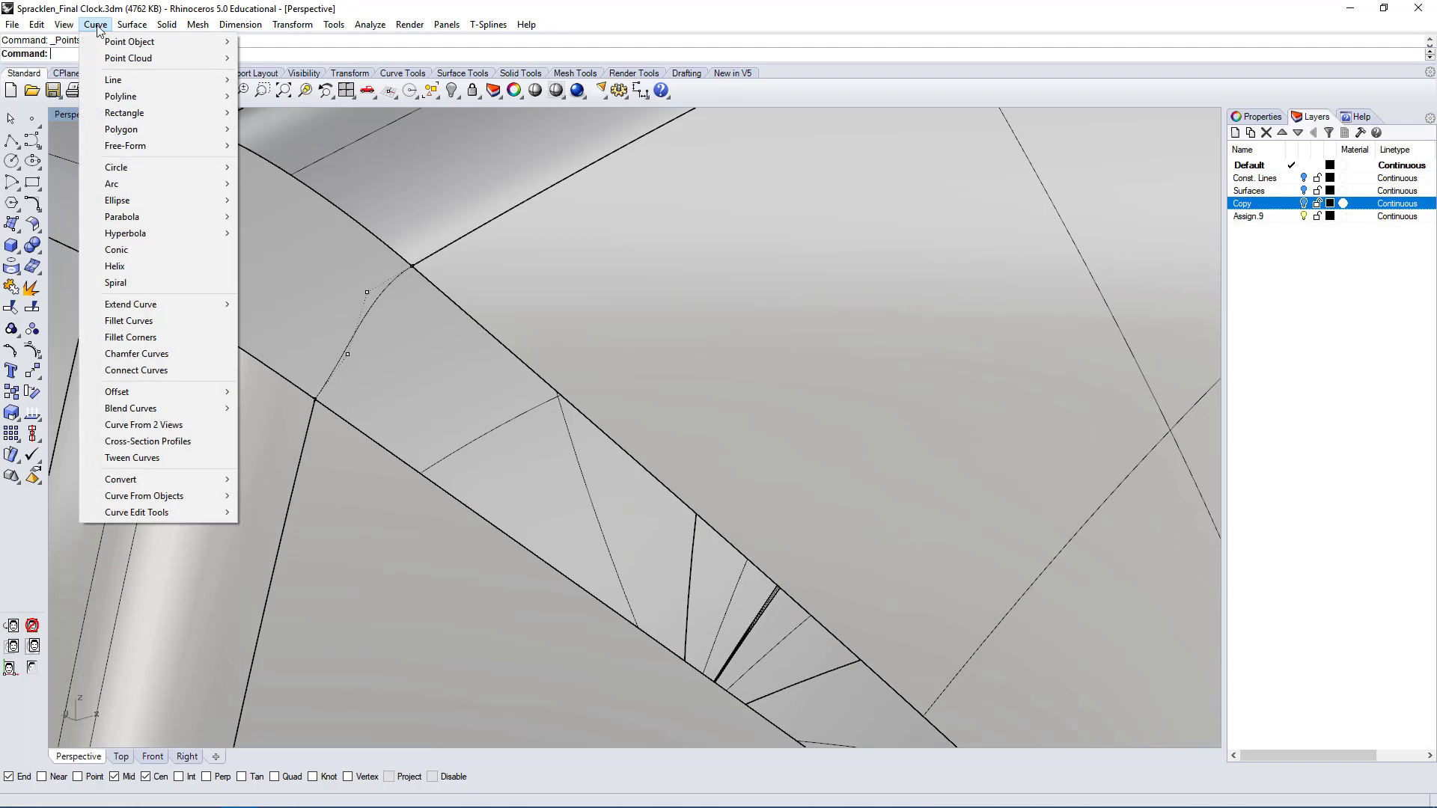
left_click(33, 160)
left_click(32, 150)
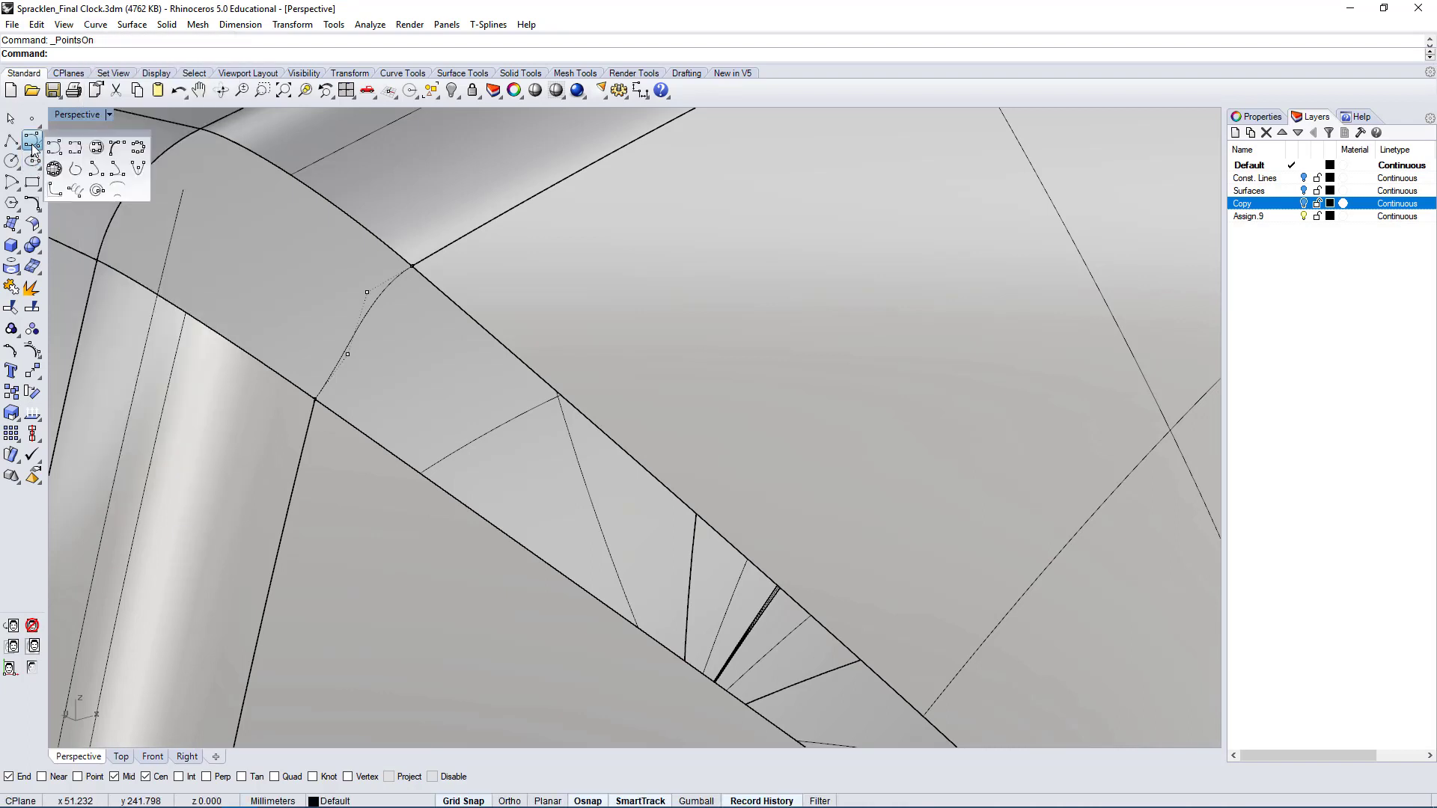
left_click(78, 149)
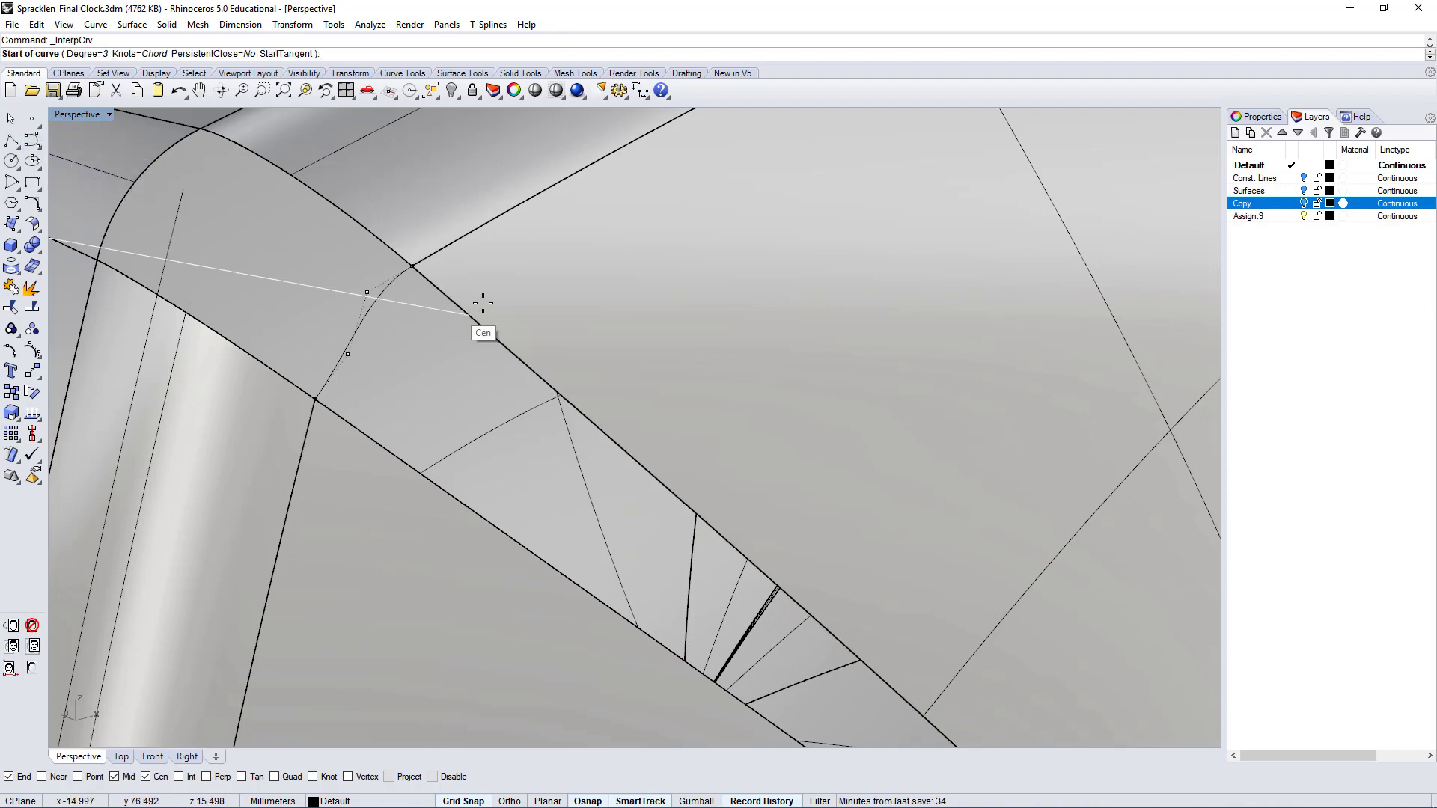
left_click(412, 266)
left_click(314, 400)
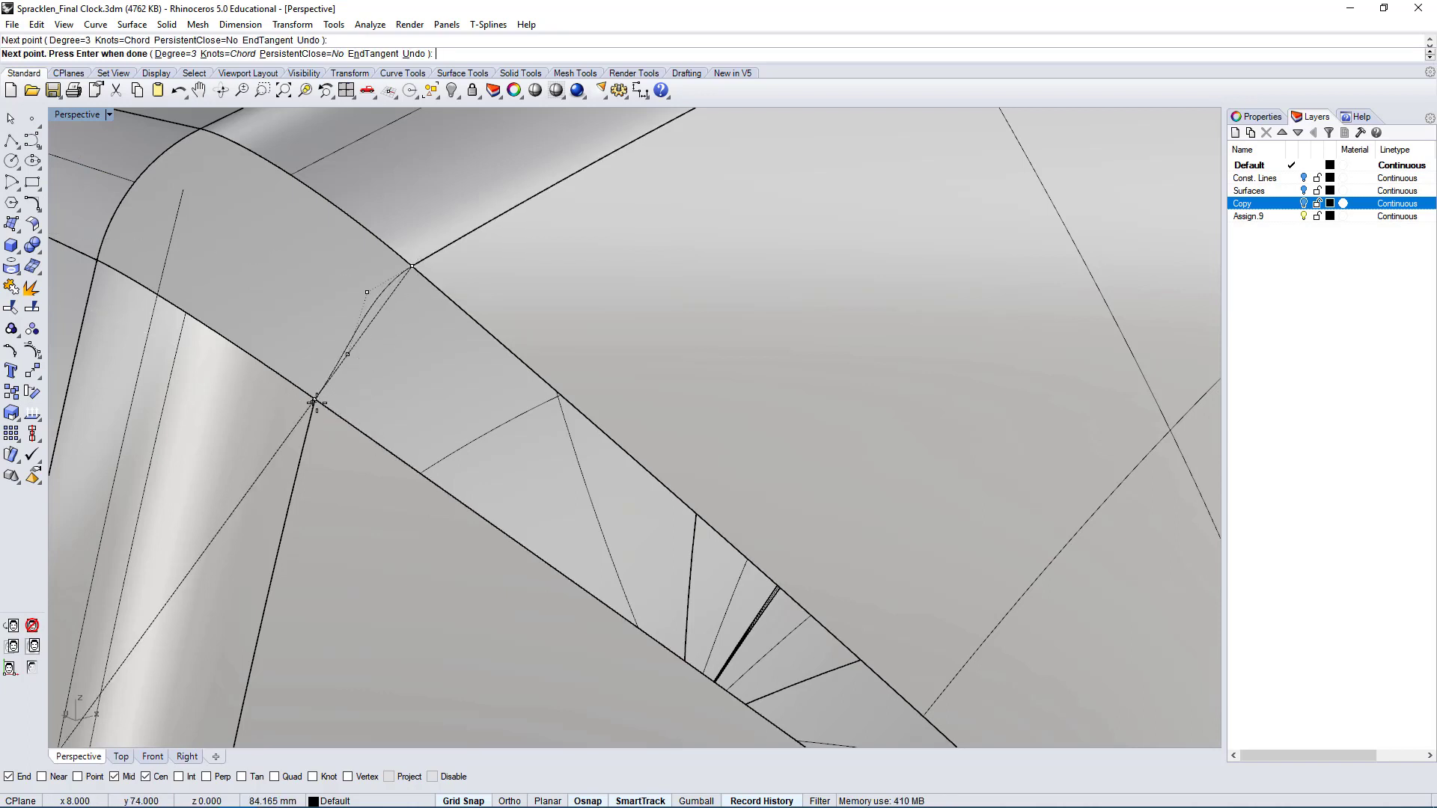
key("Return")
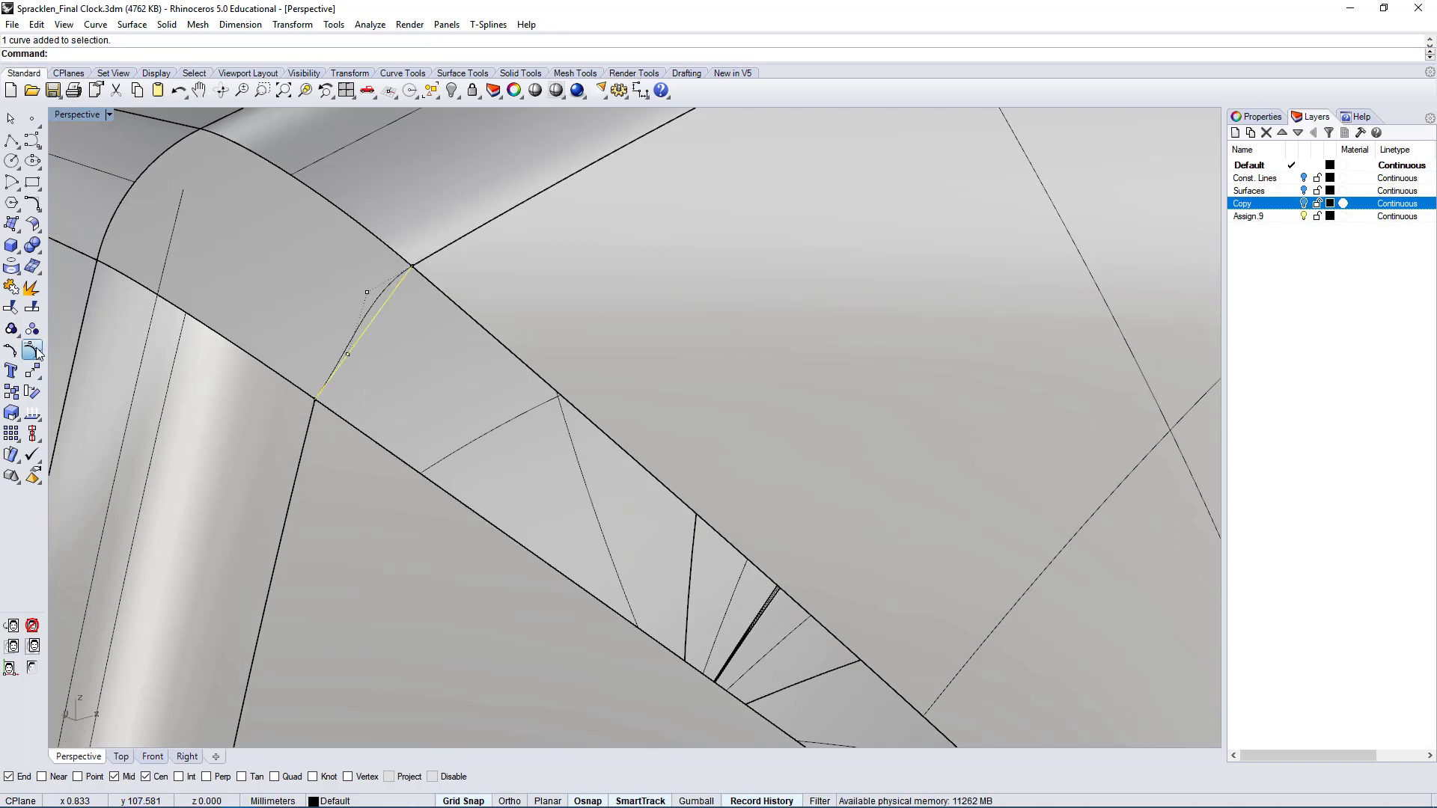
left_click(33, 351)
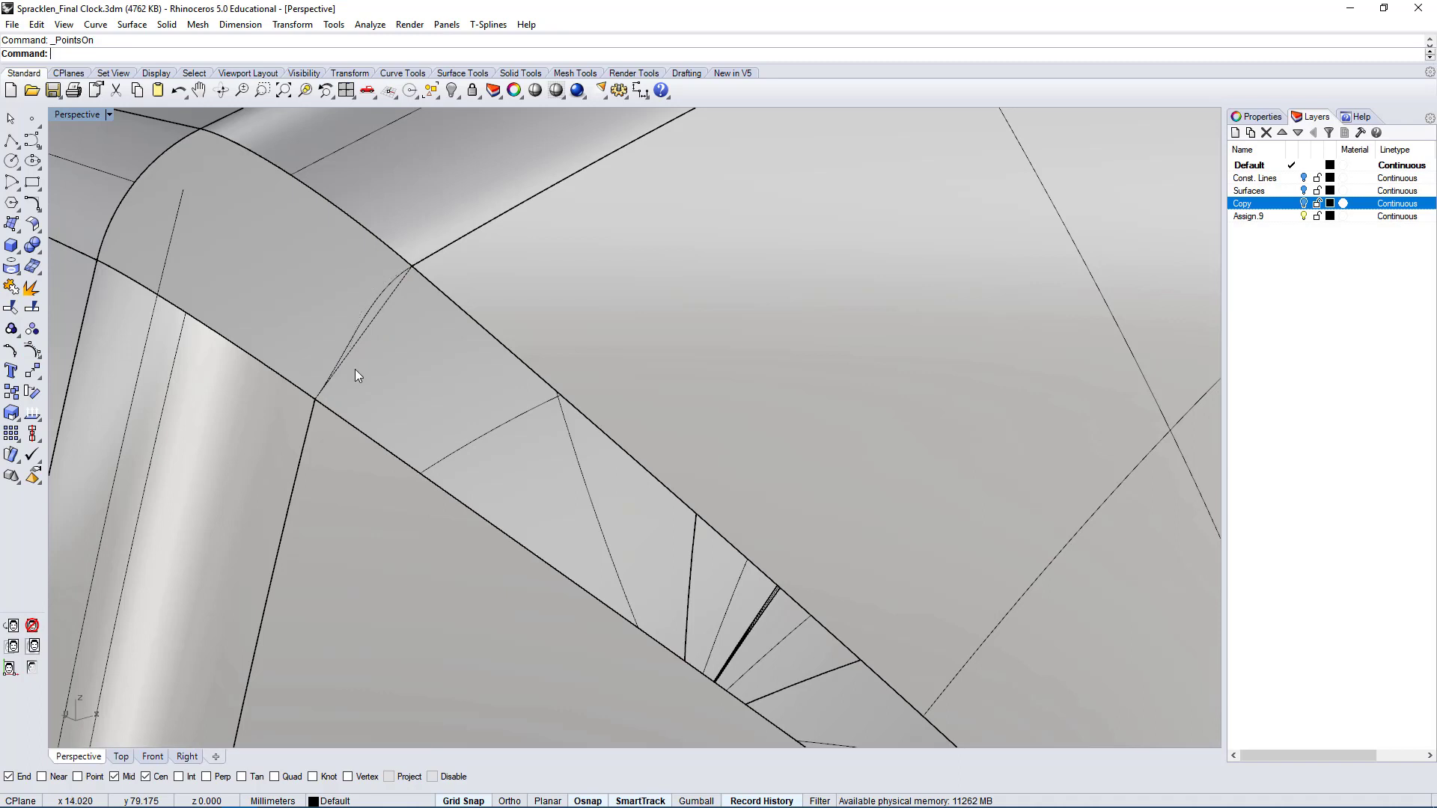
key("Escape")
key("Return")
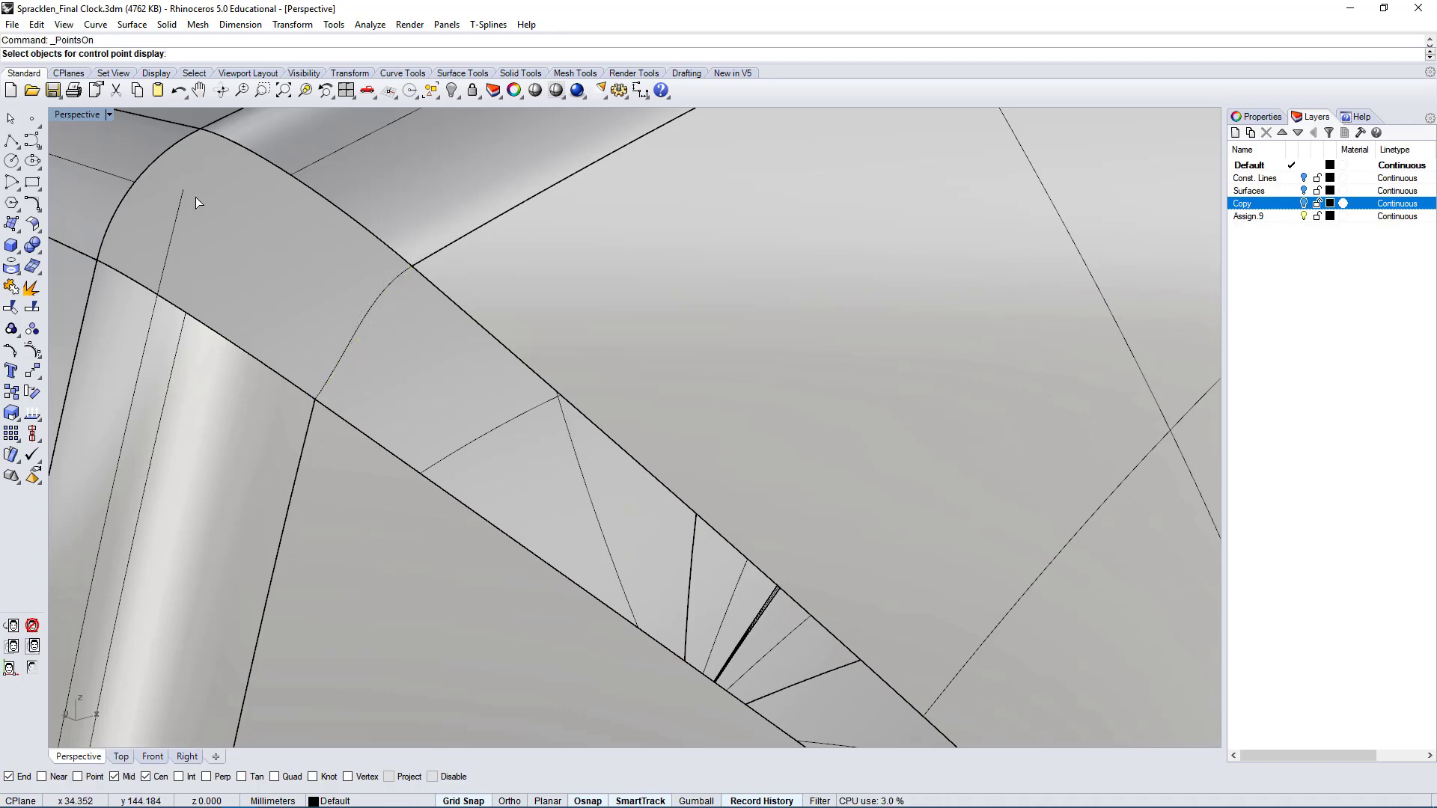
key("Escape")
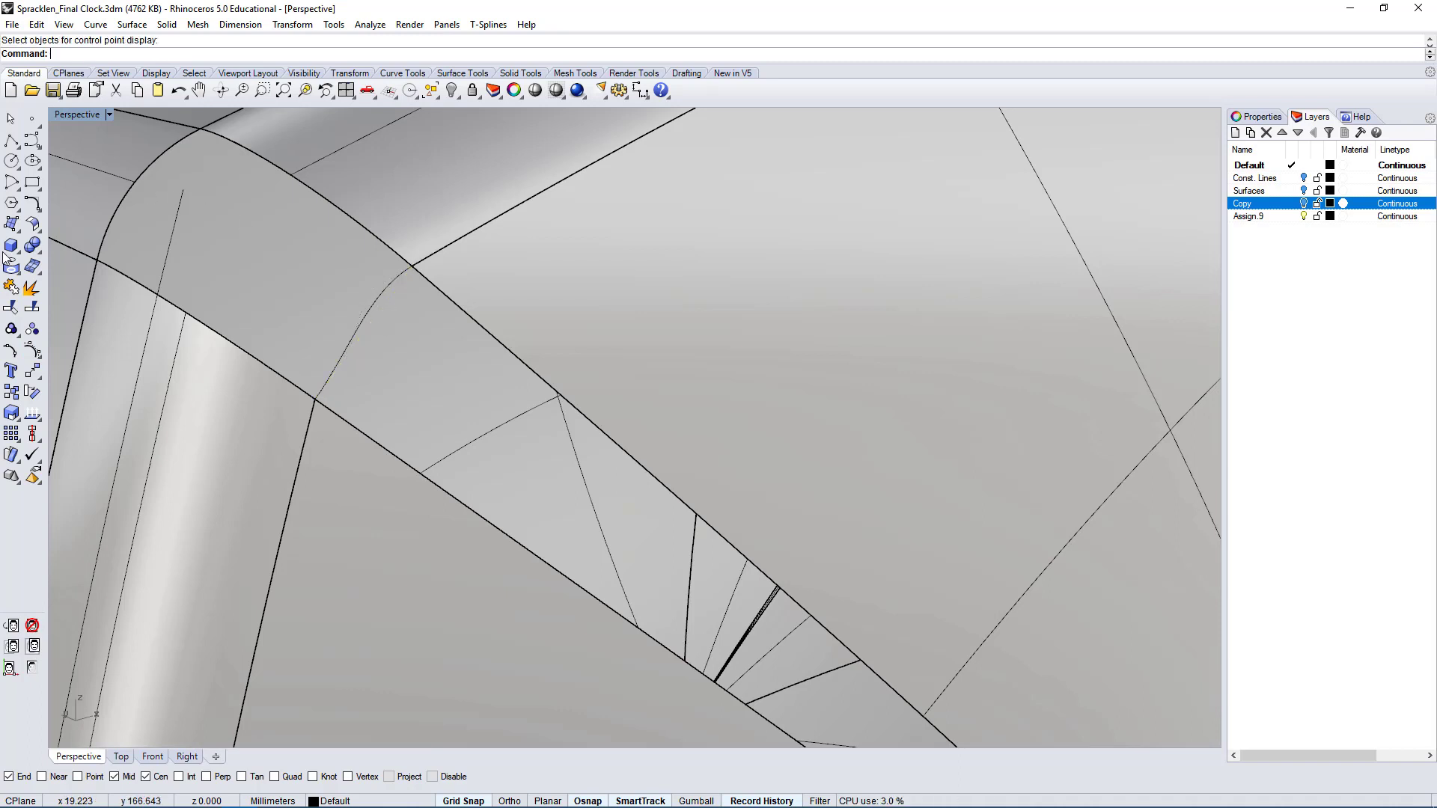
left_click(33, 138)
left_click(53, 140)
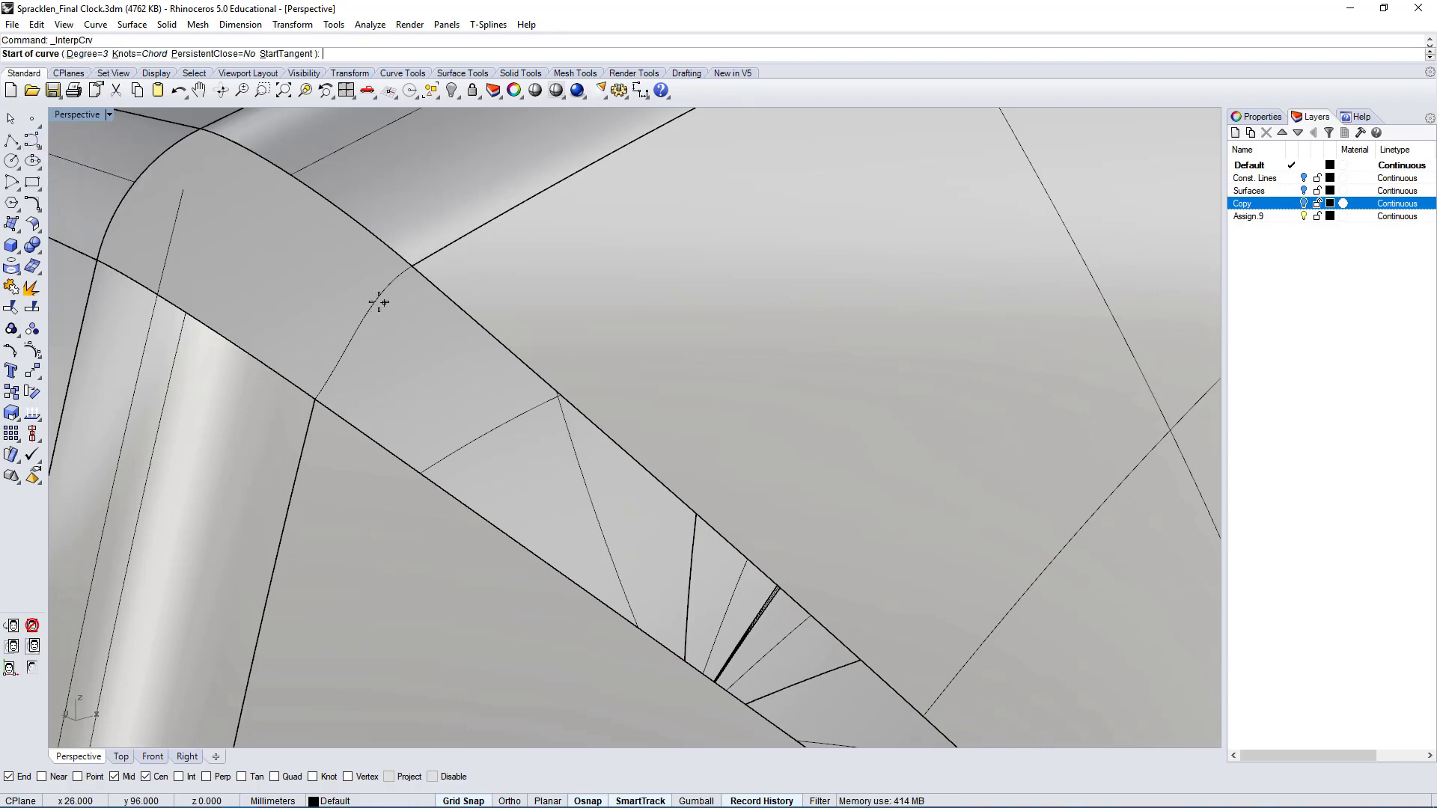
key("Escape")
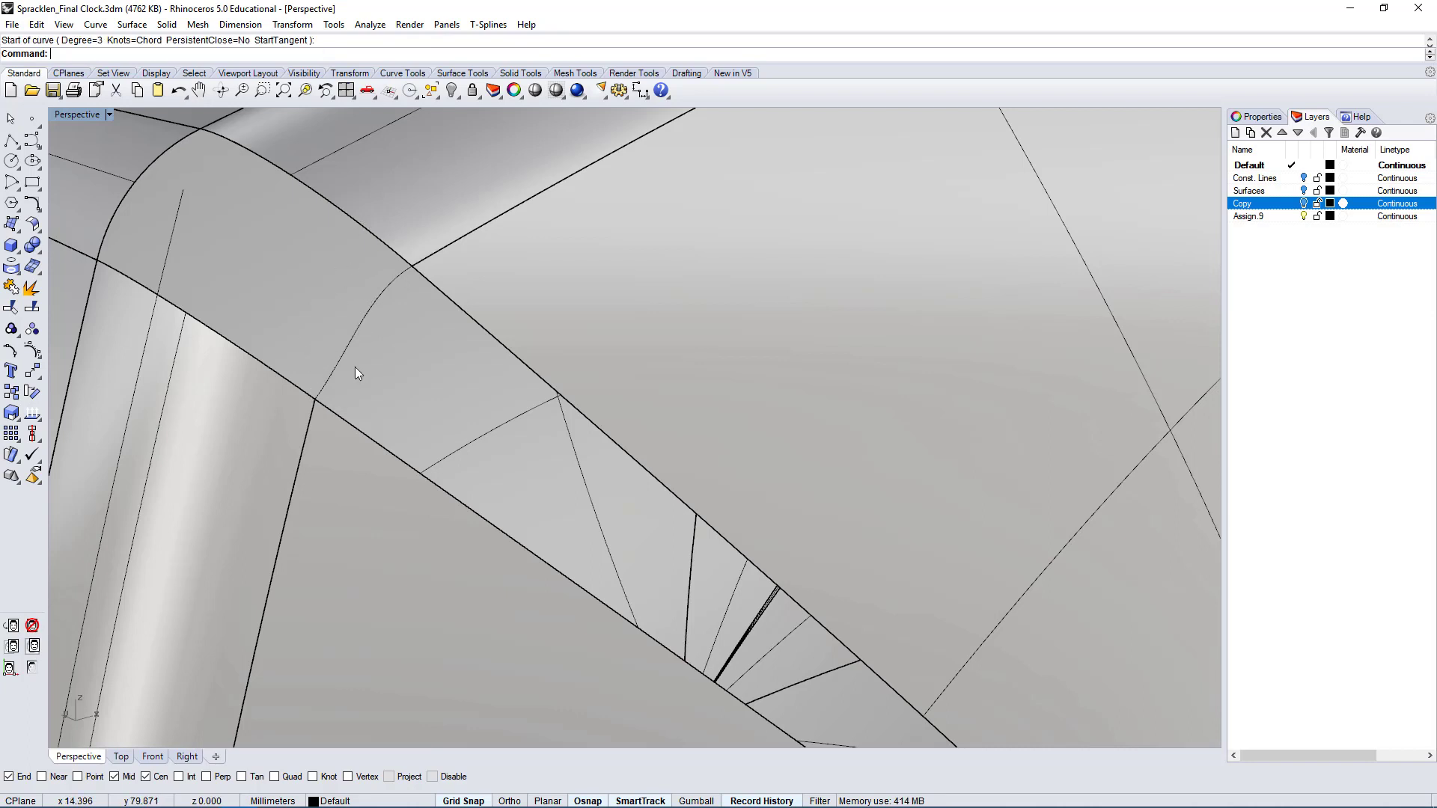
type("MatchSrf")
key("Return")
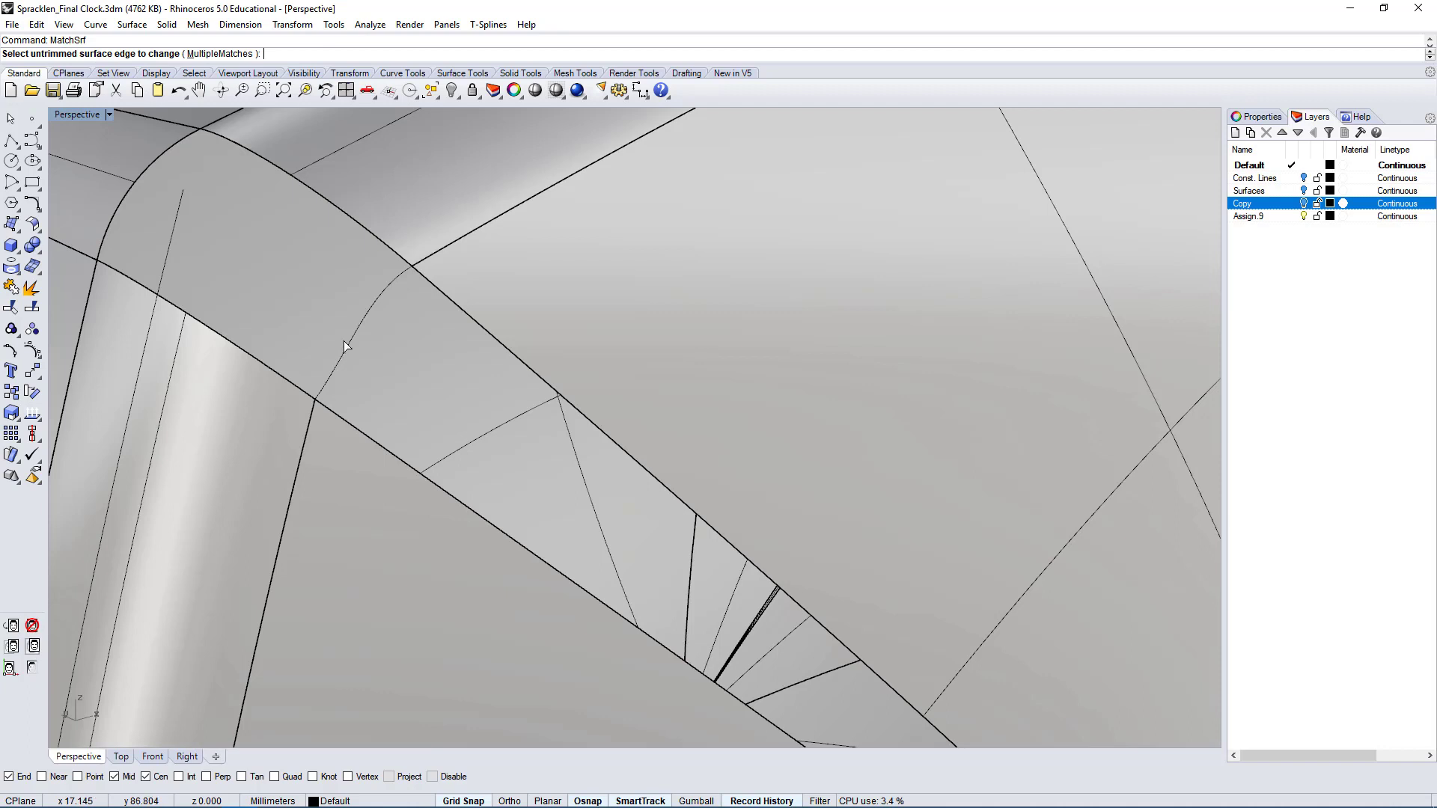
key("Escape")
- Match the lower end of the gap curve to the side panel's outer edge with Tangency continuity, preserving the other end's position
type("MatchSrf")
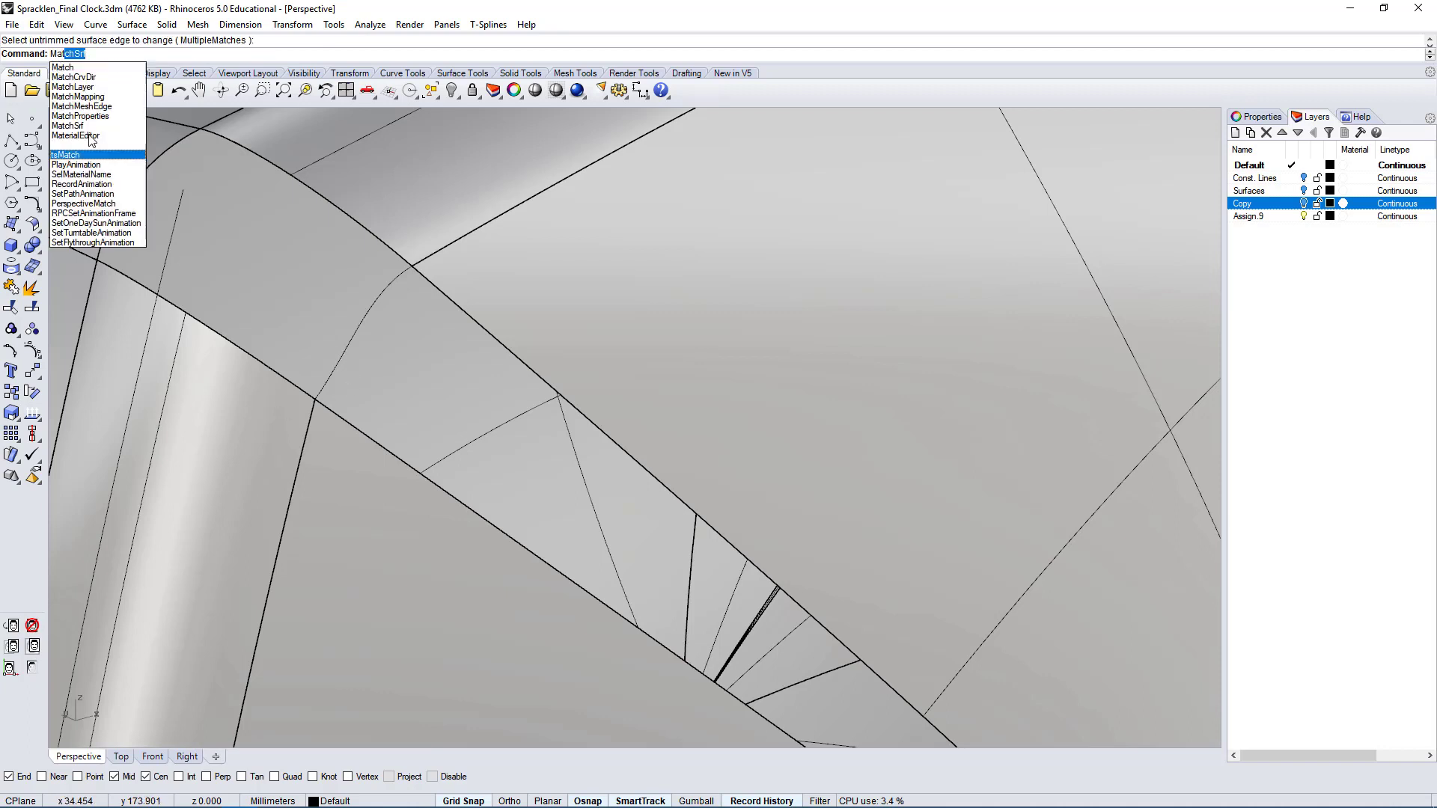
key("Return")
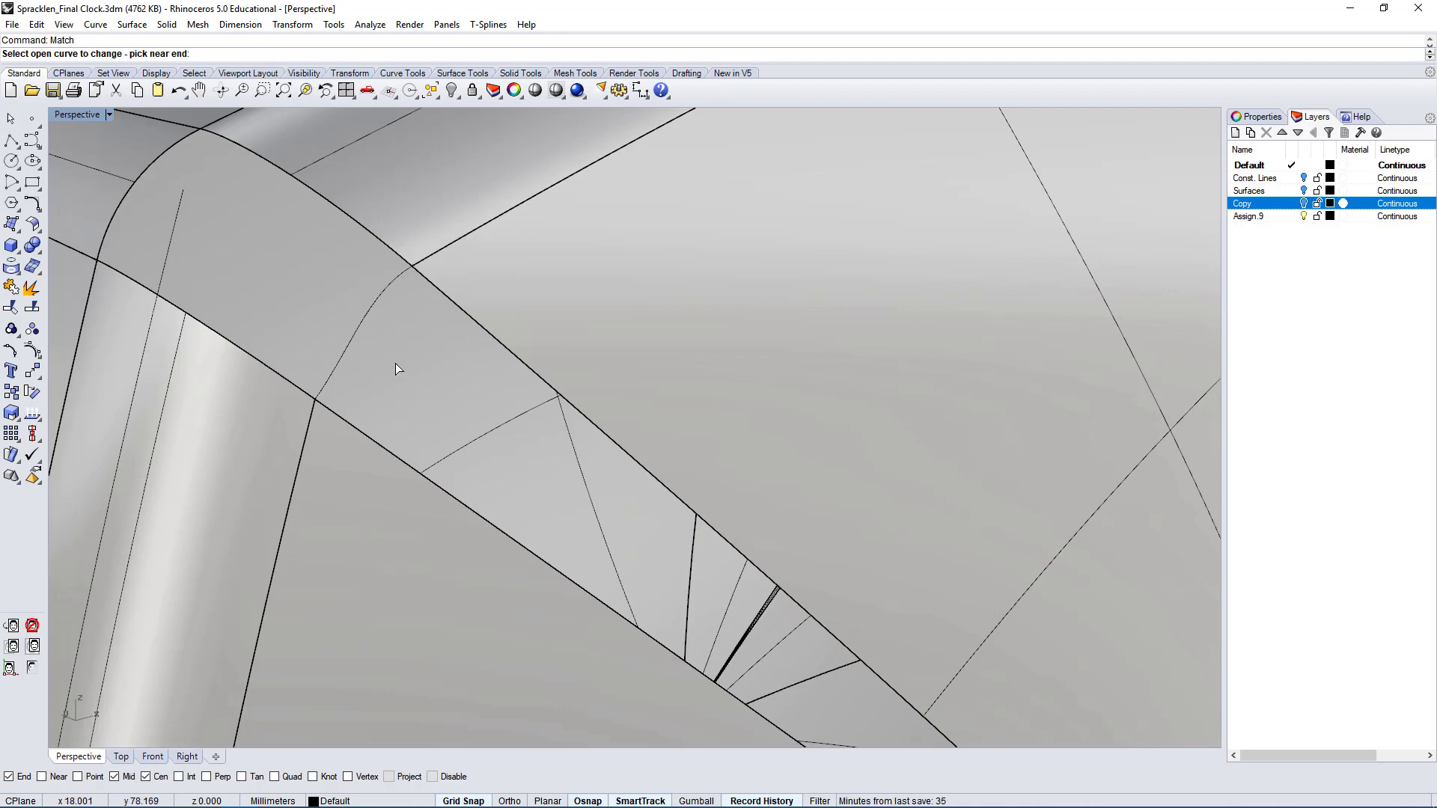
left_click(325, 378)
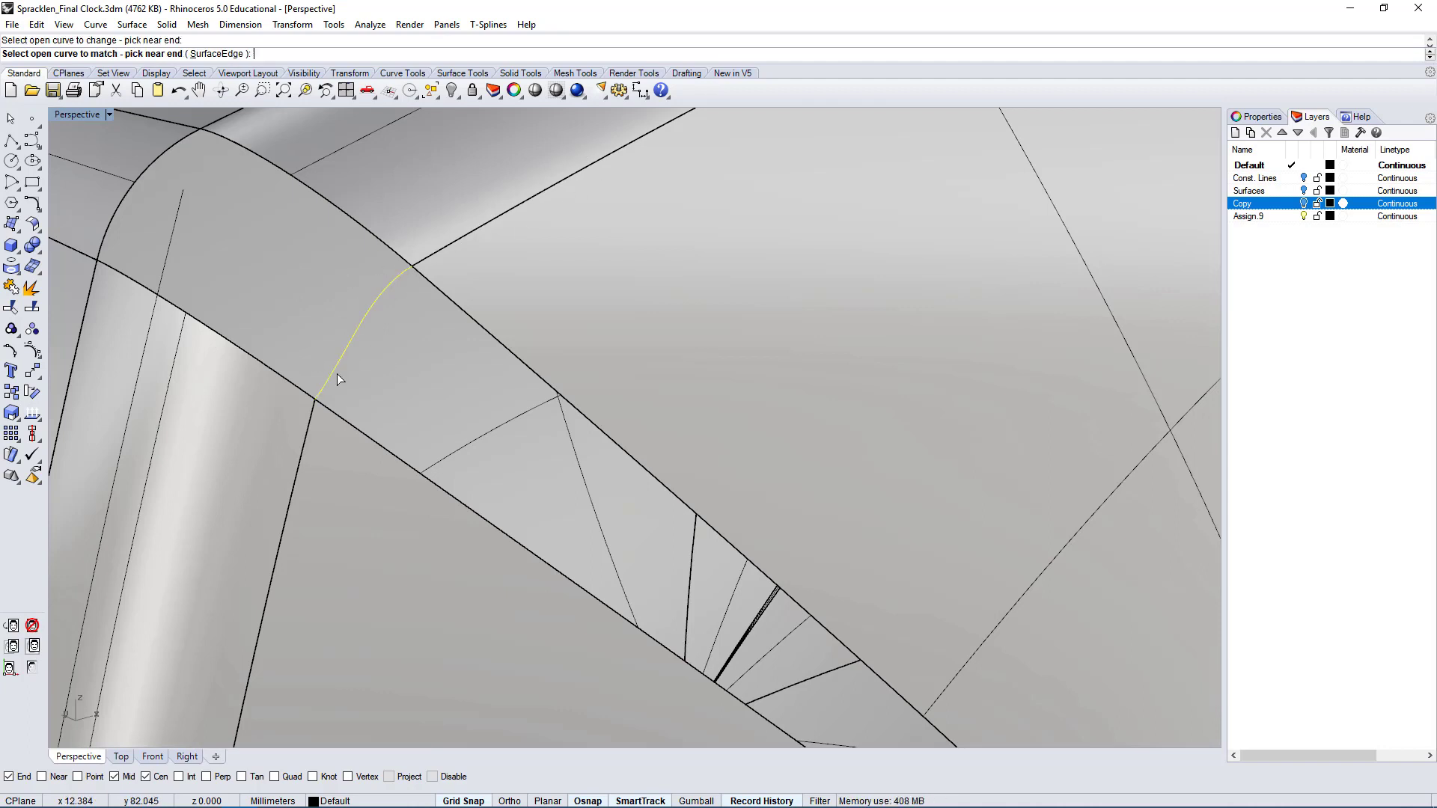
left_click(307, 441)
left_click(339, 478)
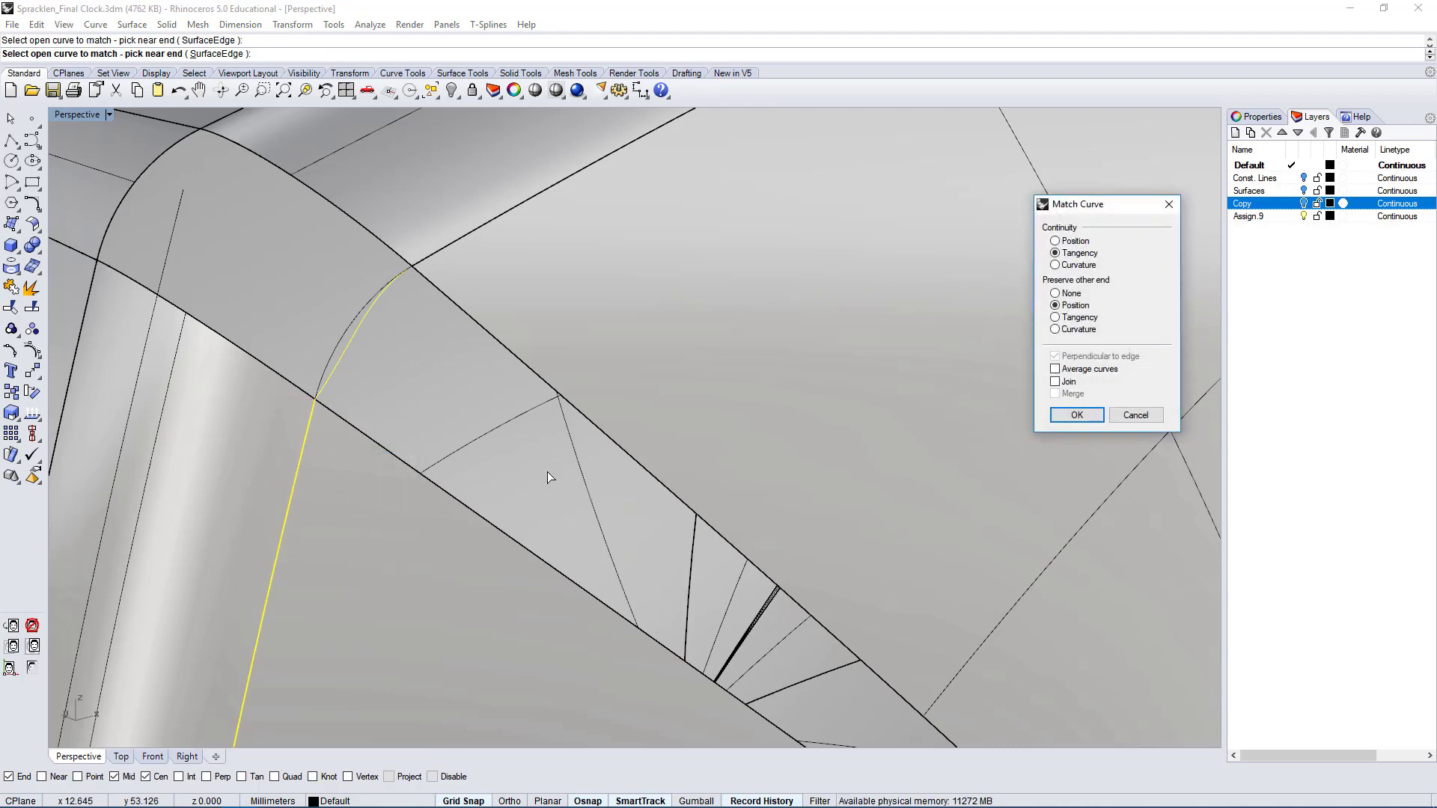
key("Escape")
- Display the control points of the fully matched gap curve and select its interior points to examine the tangent alignment
left_click(339, 321)
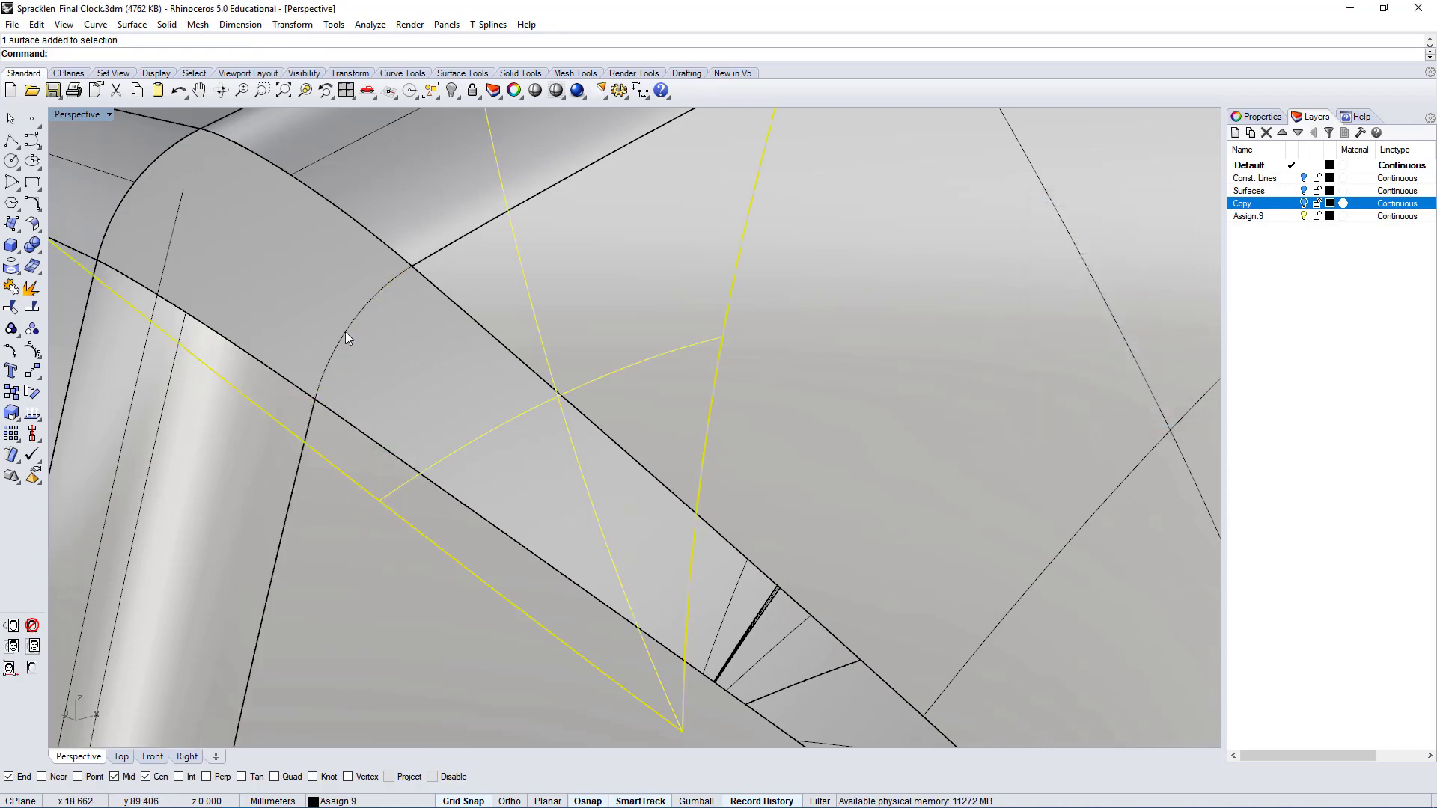
left_click(344, 331)
key("F10")
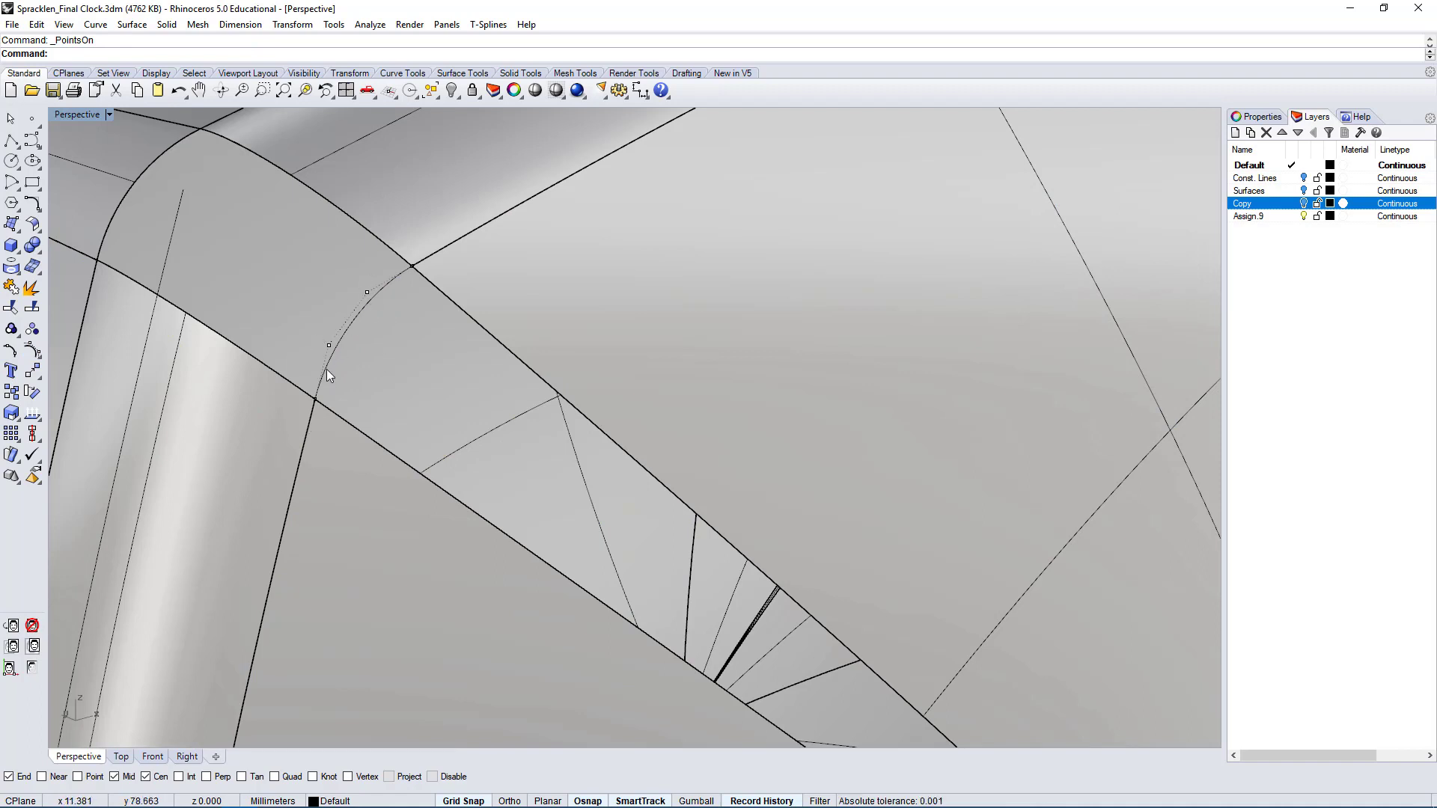
left_click(328, 346)
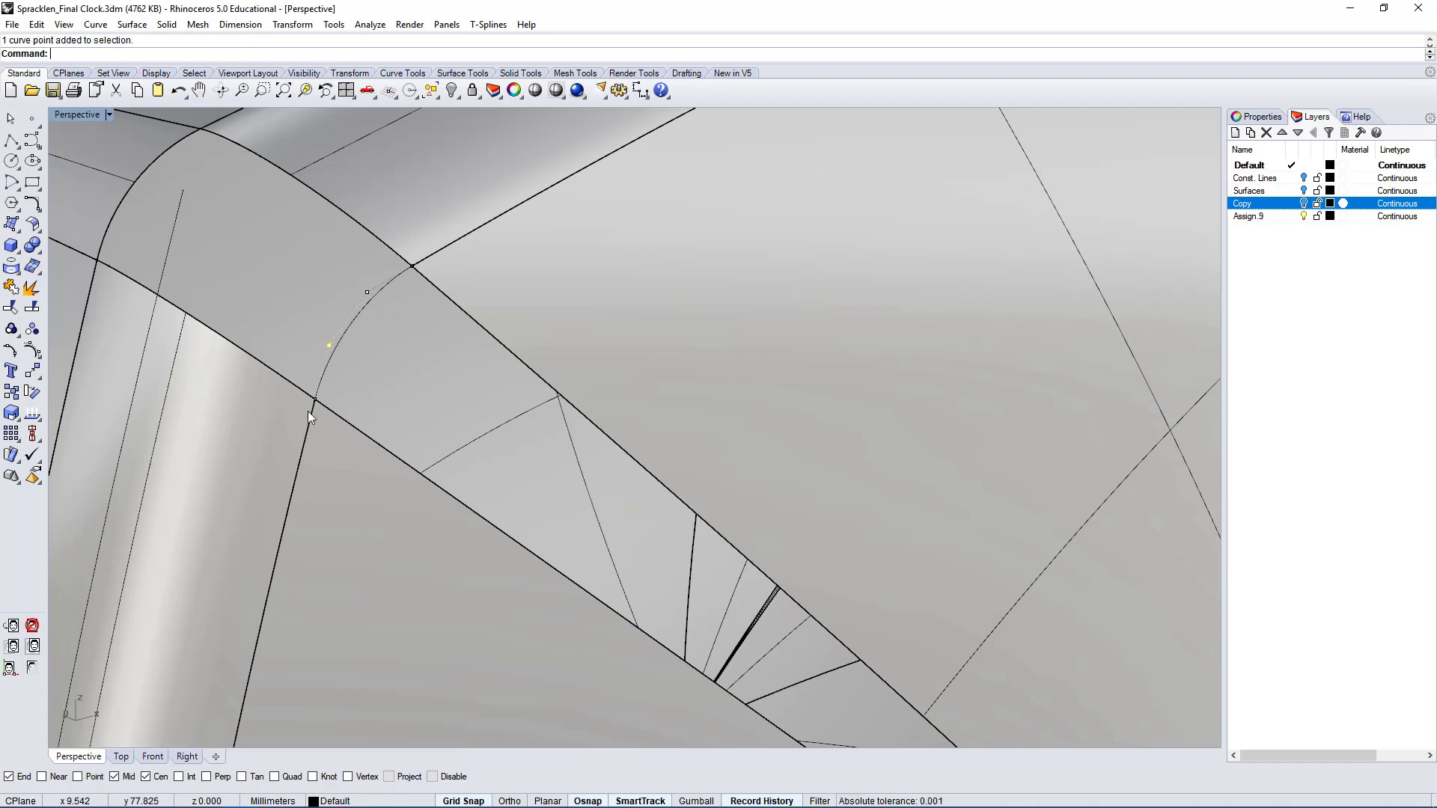
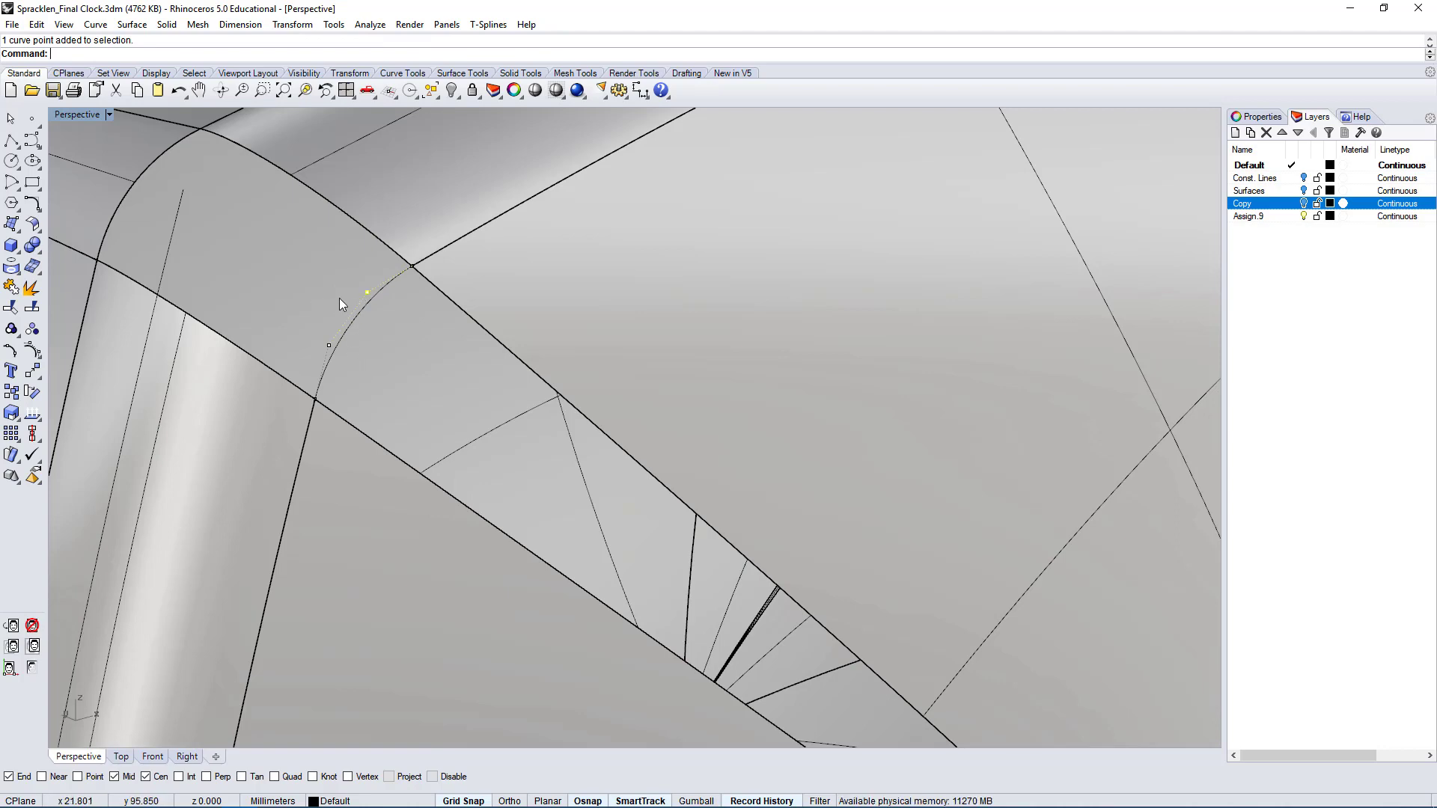
- Fill the diagonal gap with a two-rail sweep along its two long edges, using the gap curves at both ends as cross-sections
right_click_drag(330, 330, 625, 316)
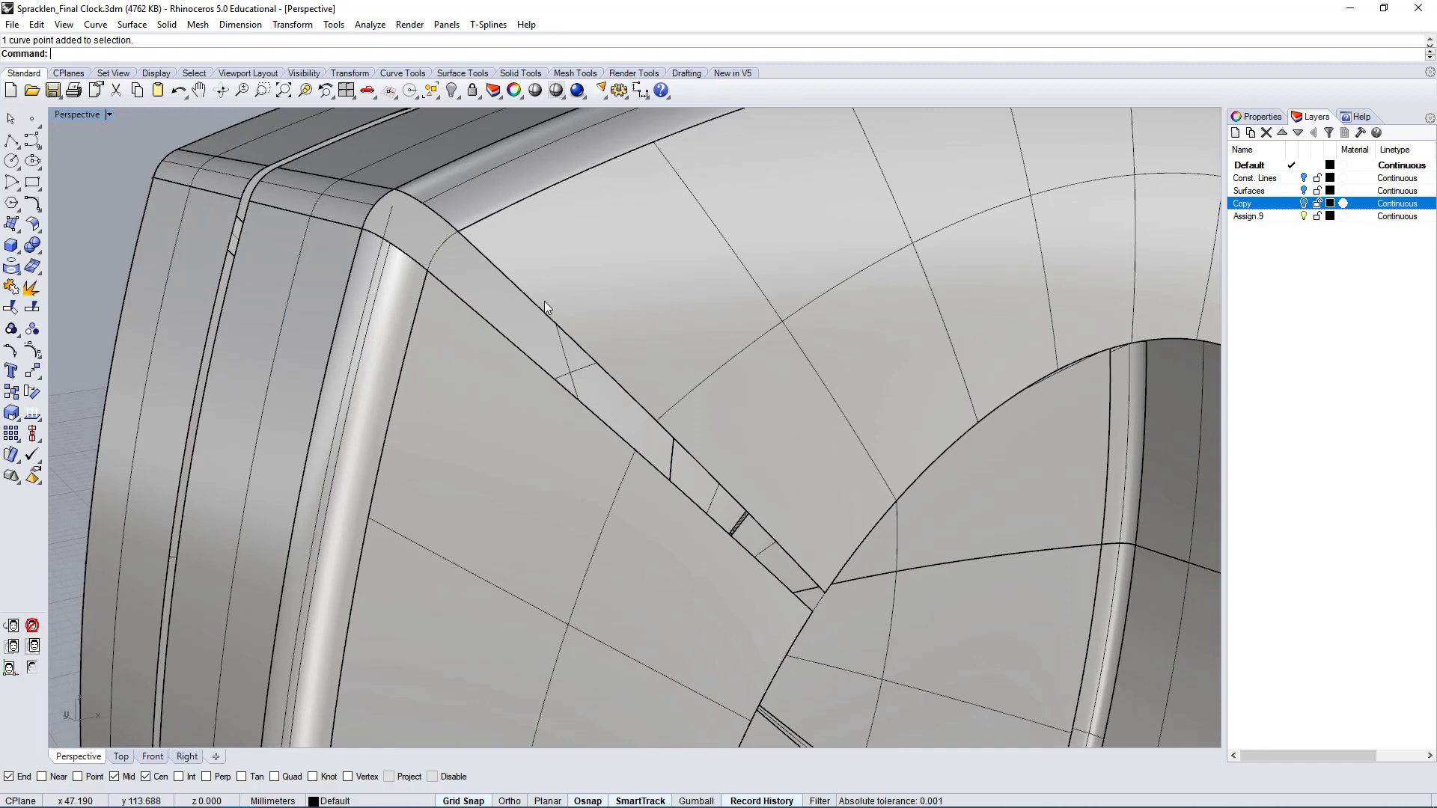
left_click(446, 241)
type("Sweep2")
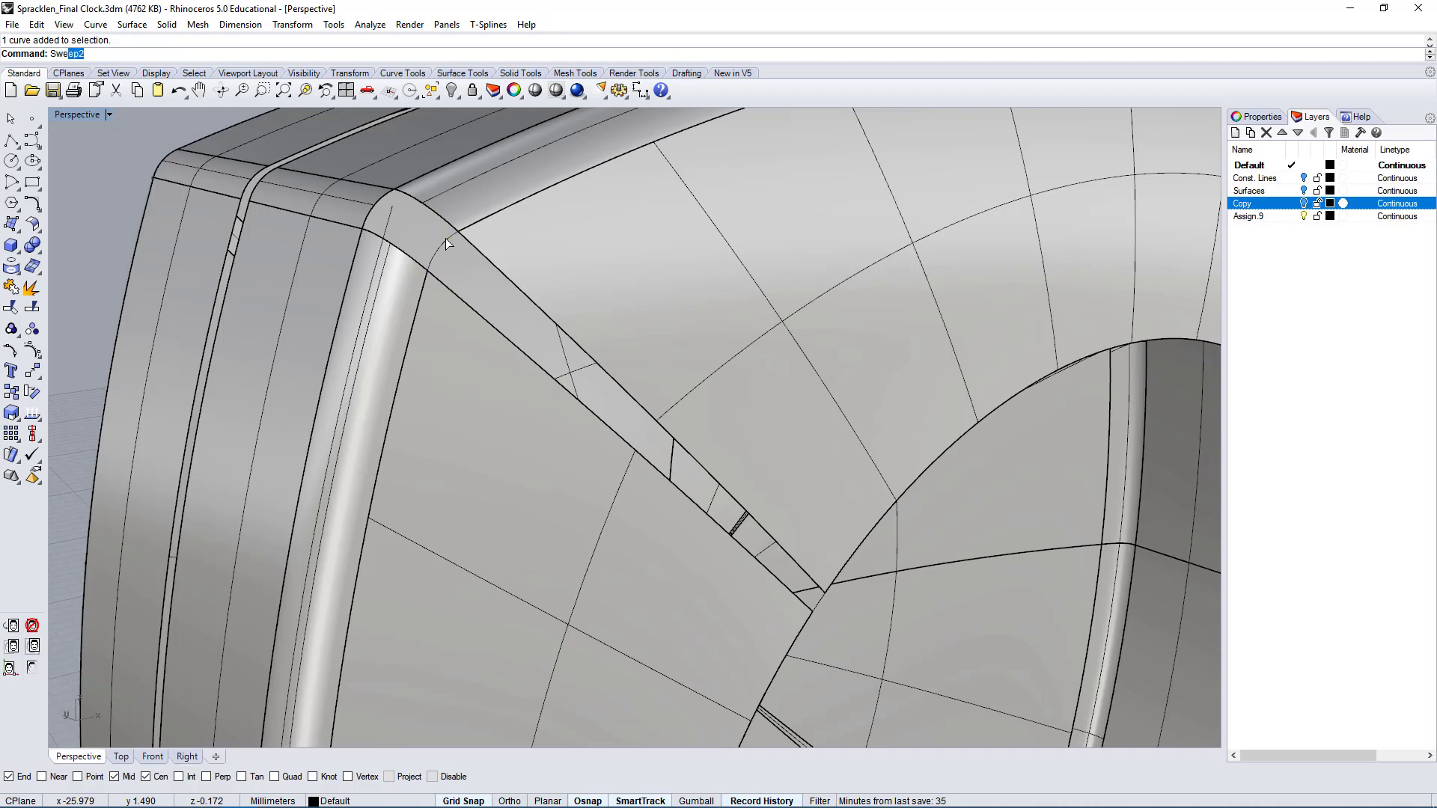
key("Return")
left_click(504, 278)
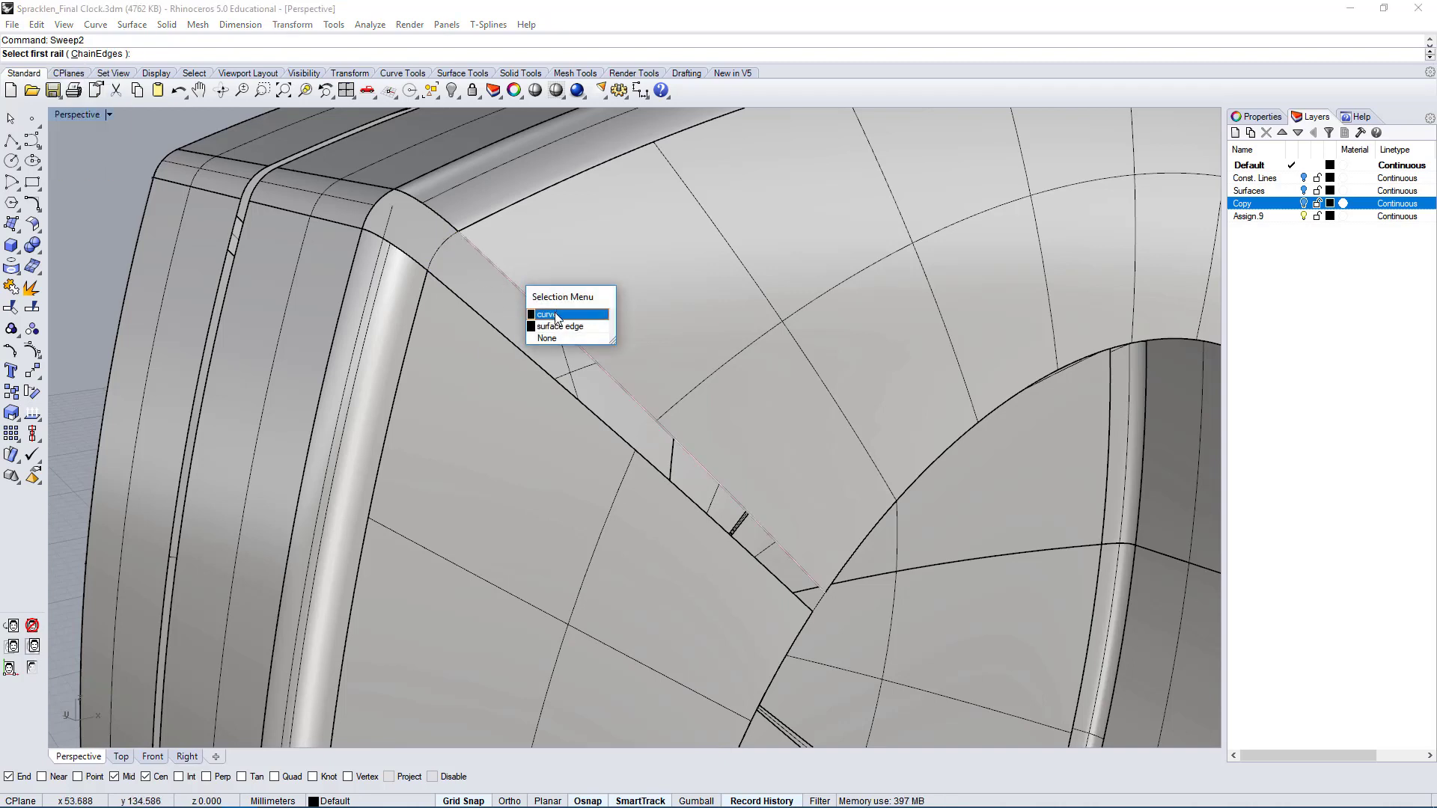
left_click(572, 321)
left_click(528, 367)
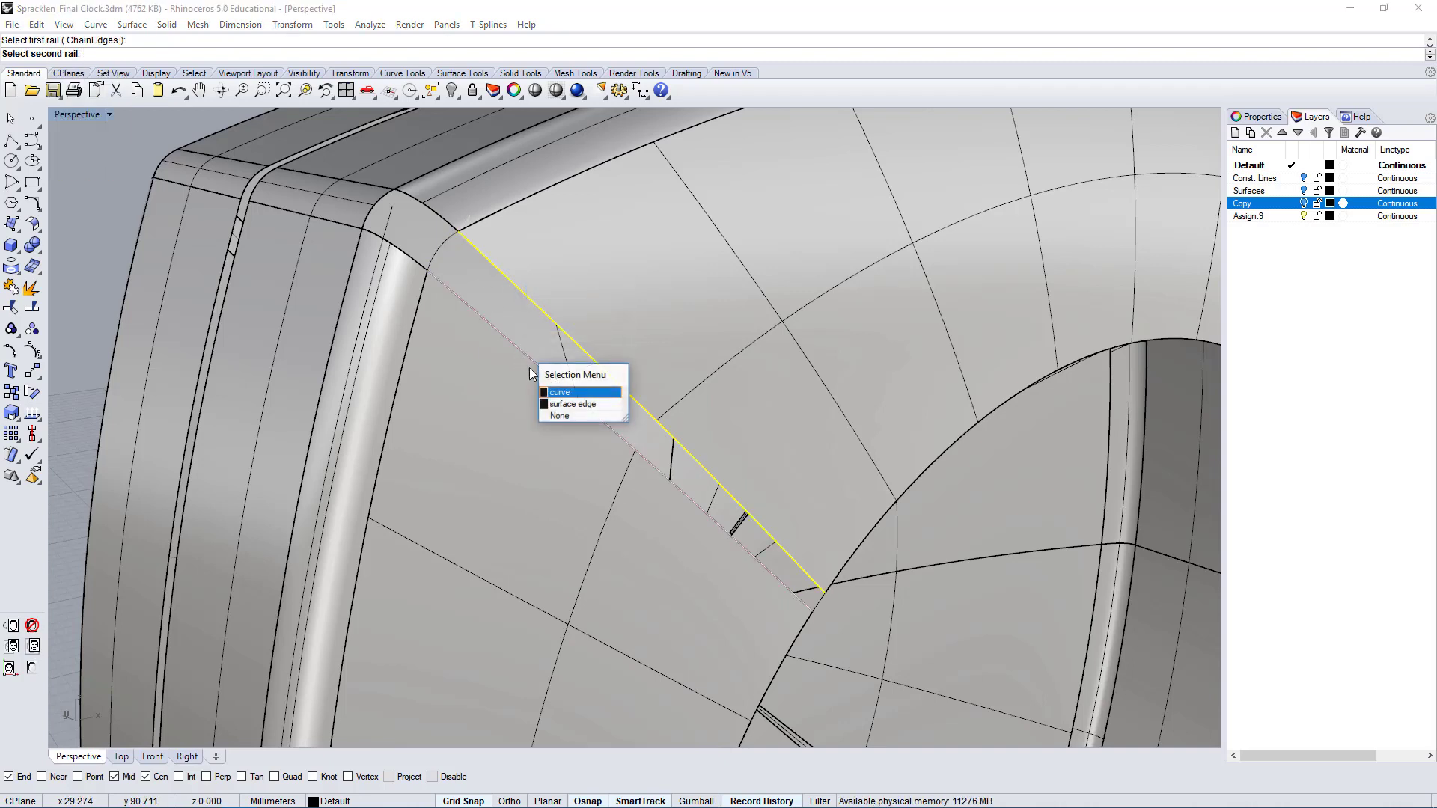
left_click(572, 404)
left_click(460, 245)
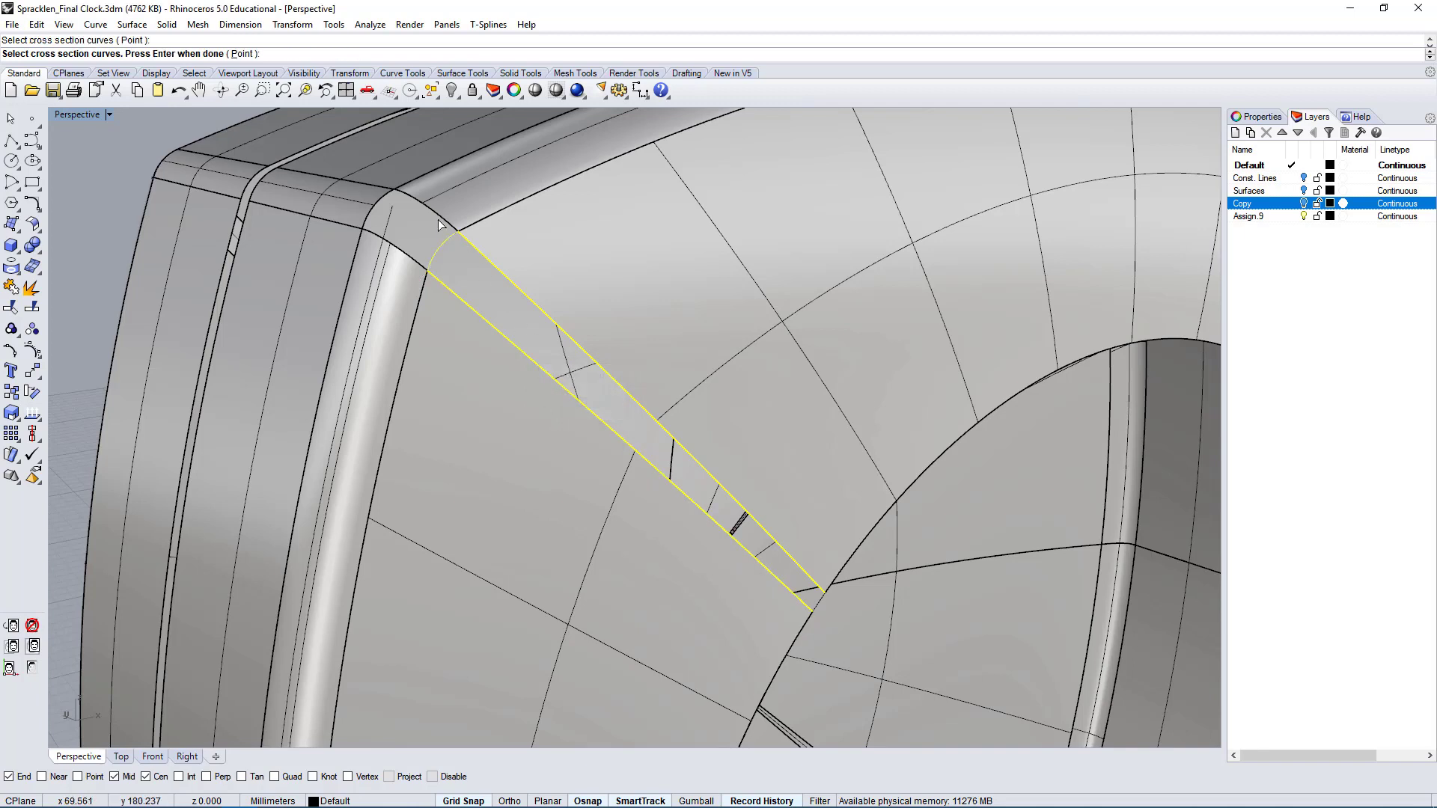
left_click(823, 601)
key("Return")
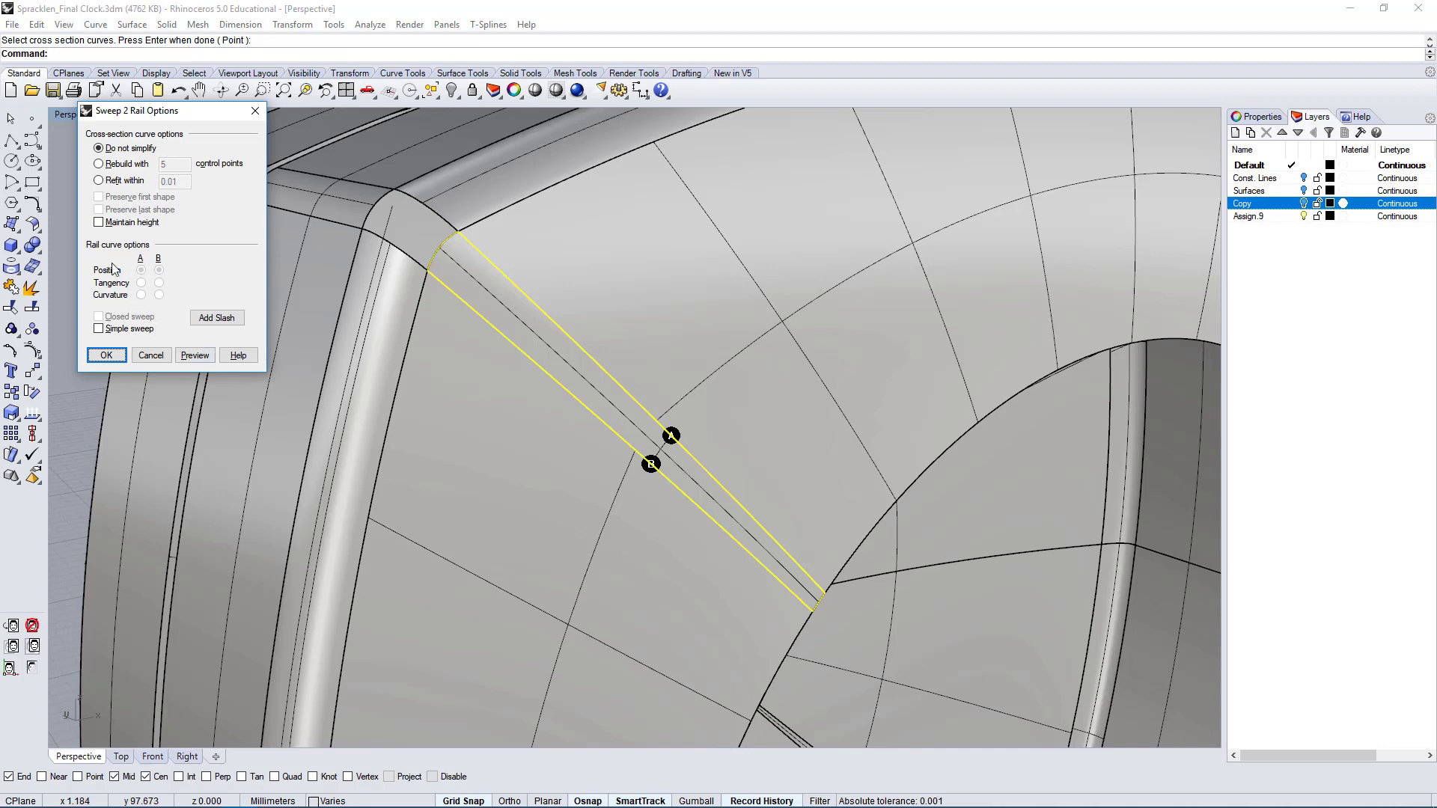
left_click(114, 356)
- Examine how the swept diagonal seam surface flows into the neighbouring rear panel
right_click_drag(724, 493, 596, 395)
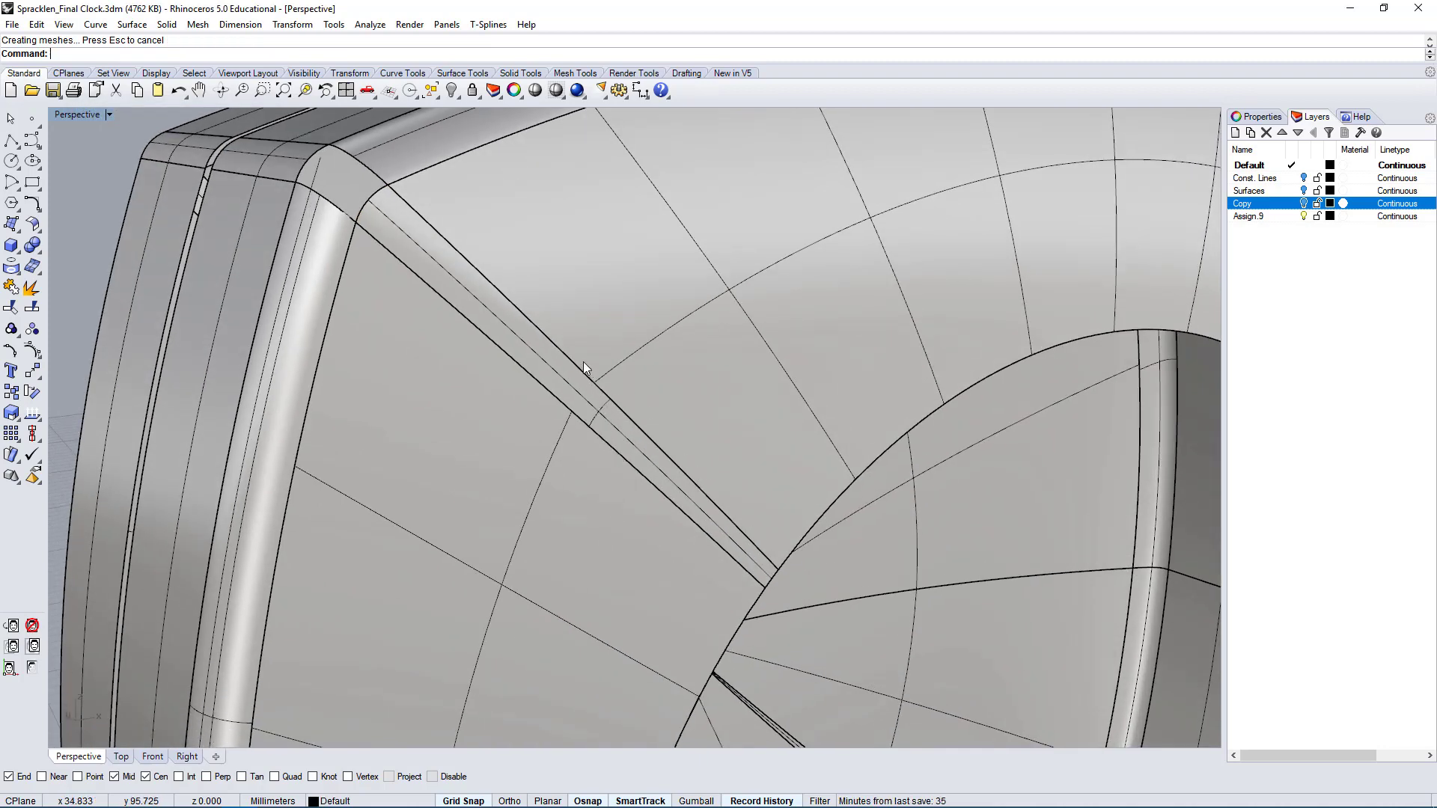
left_click(466, 262)
left_click(438, 258)
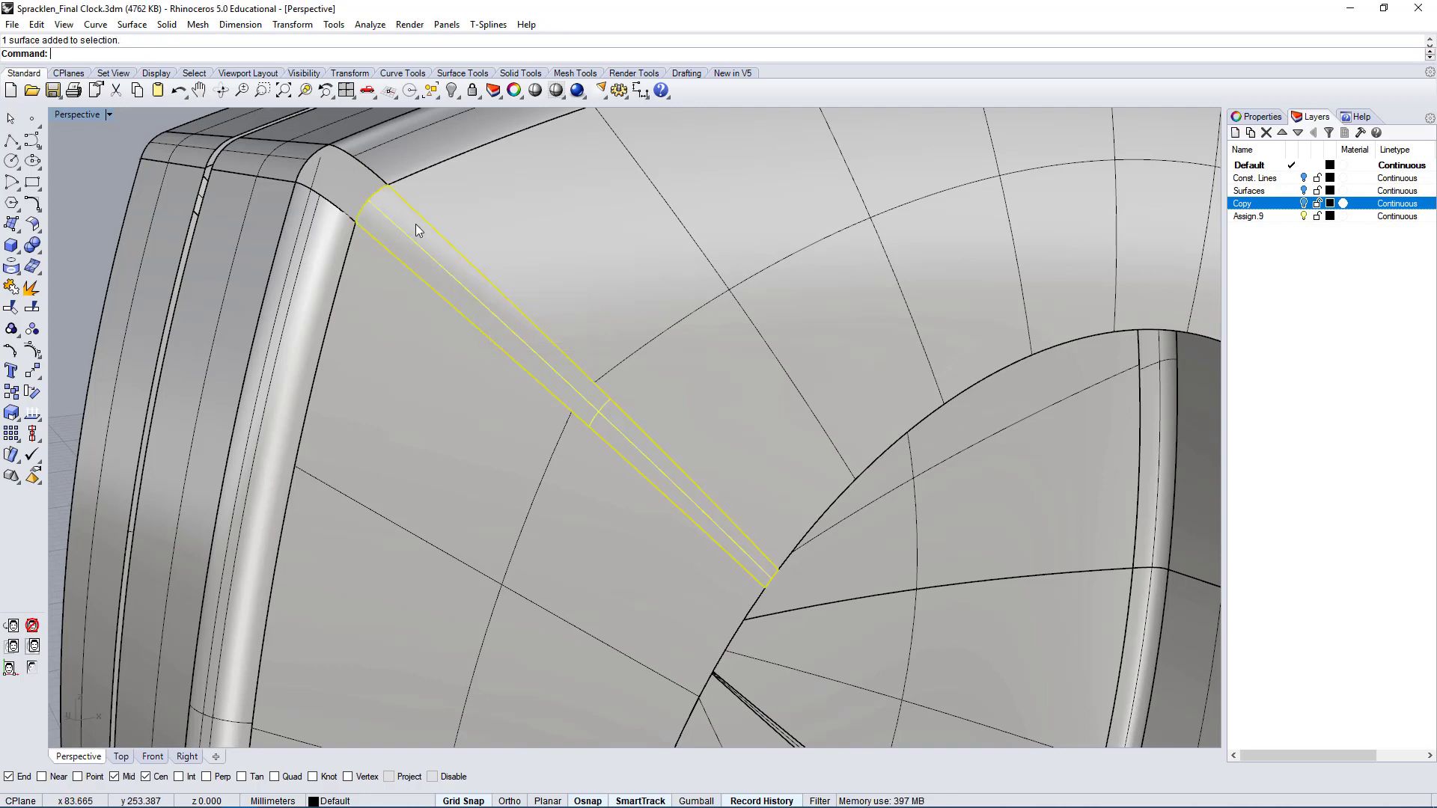
left_click(676, 324)
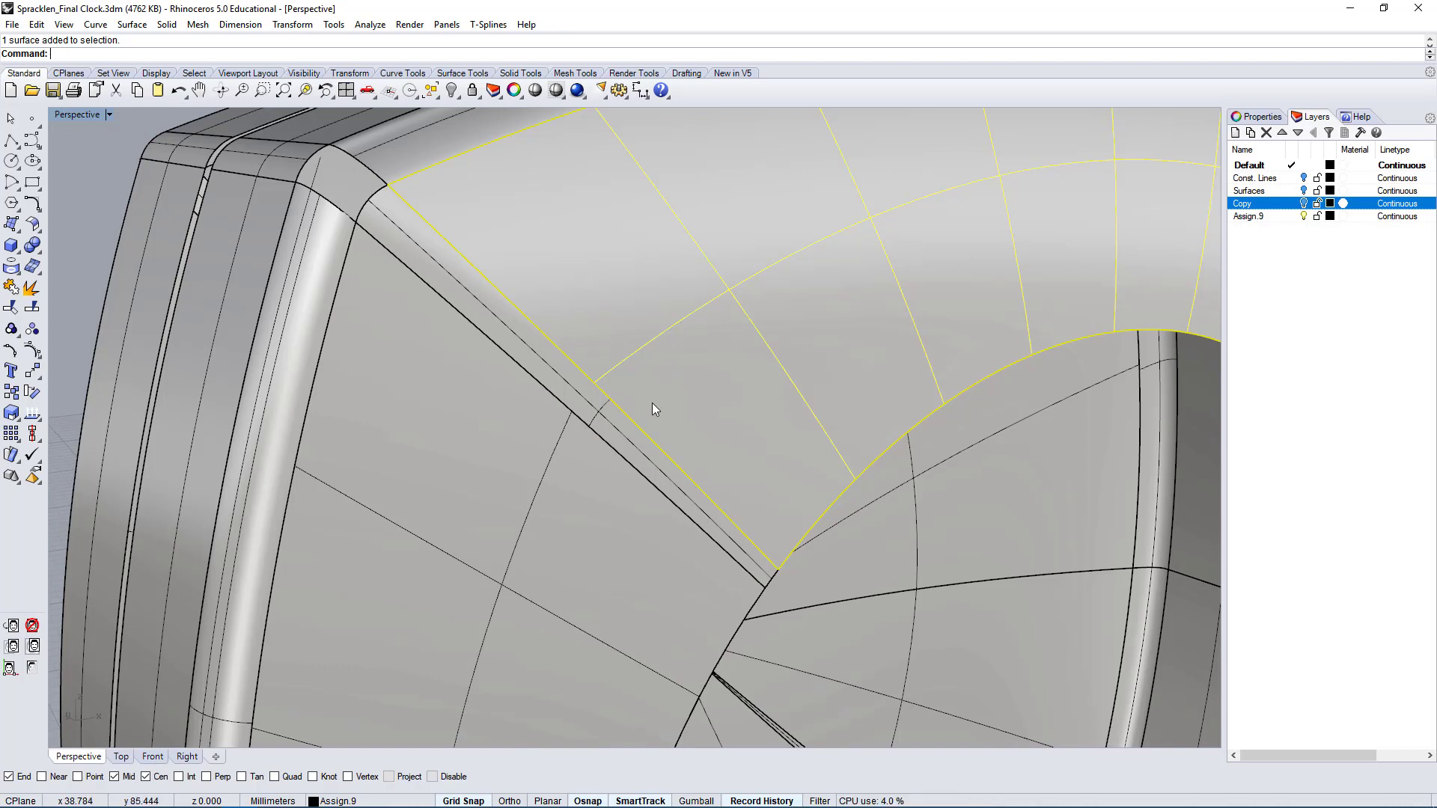
left_click(504, 327)
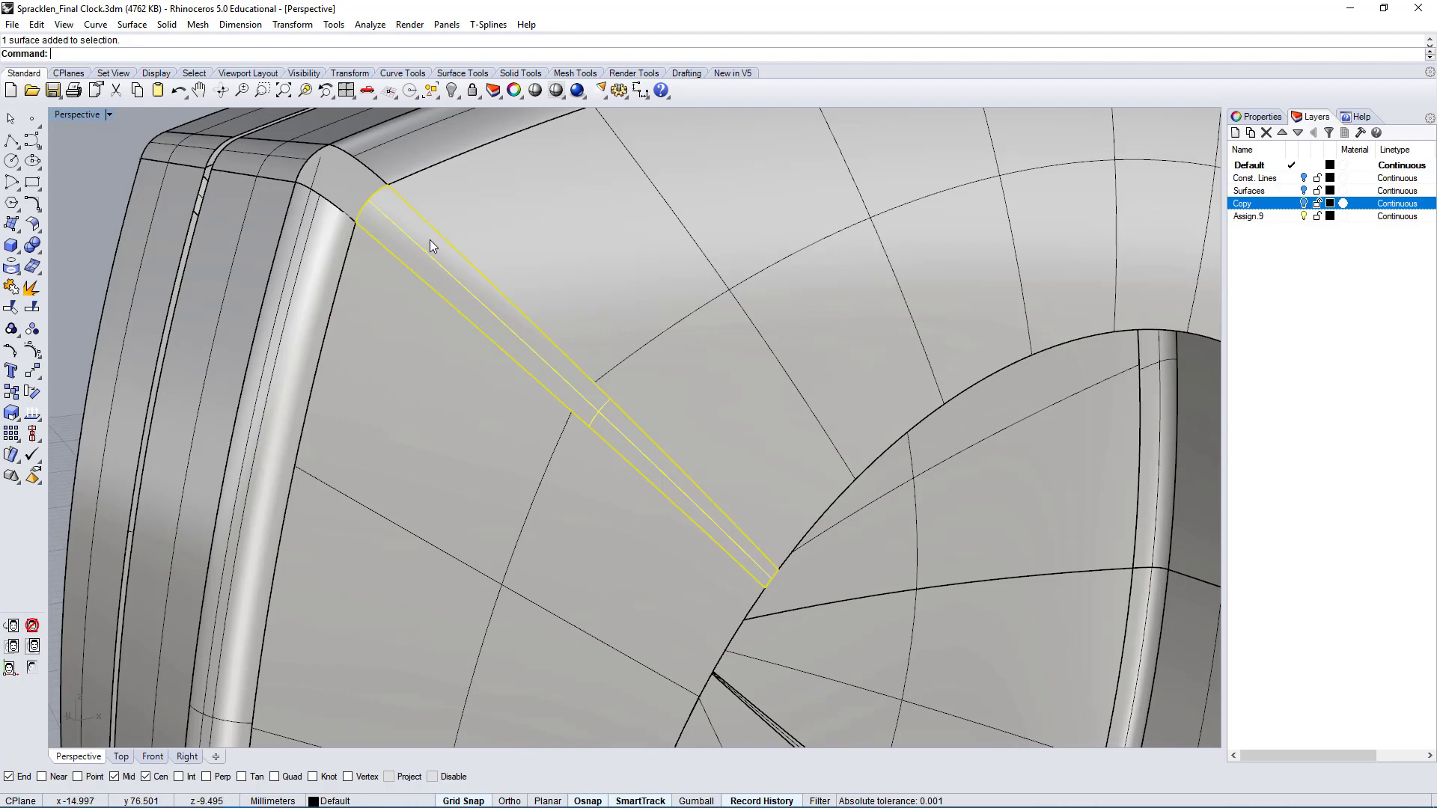
left_click(763, 243)
right_click_drag(731, 273, 734, 423)
key("Escape")
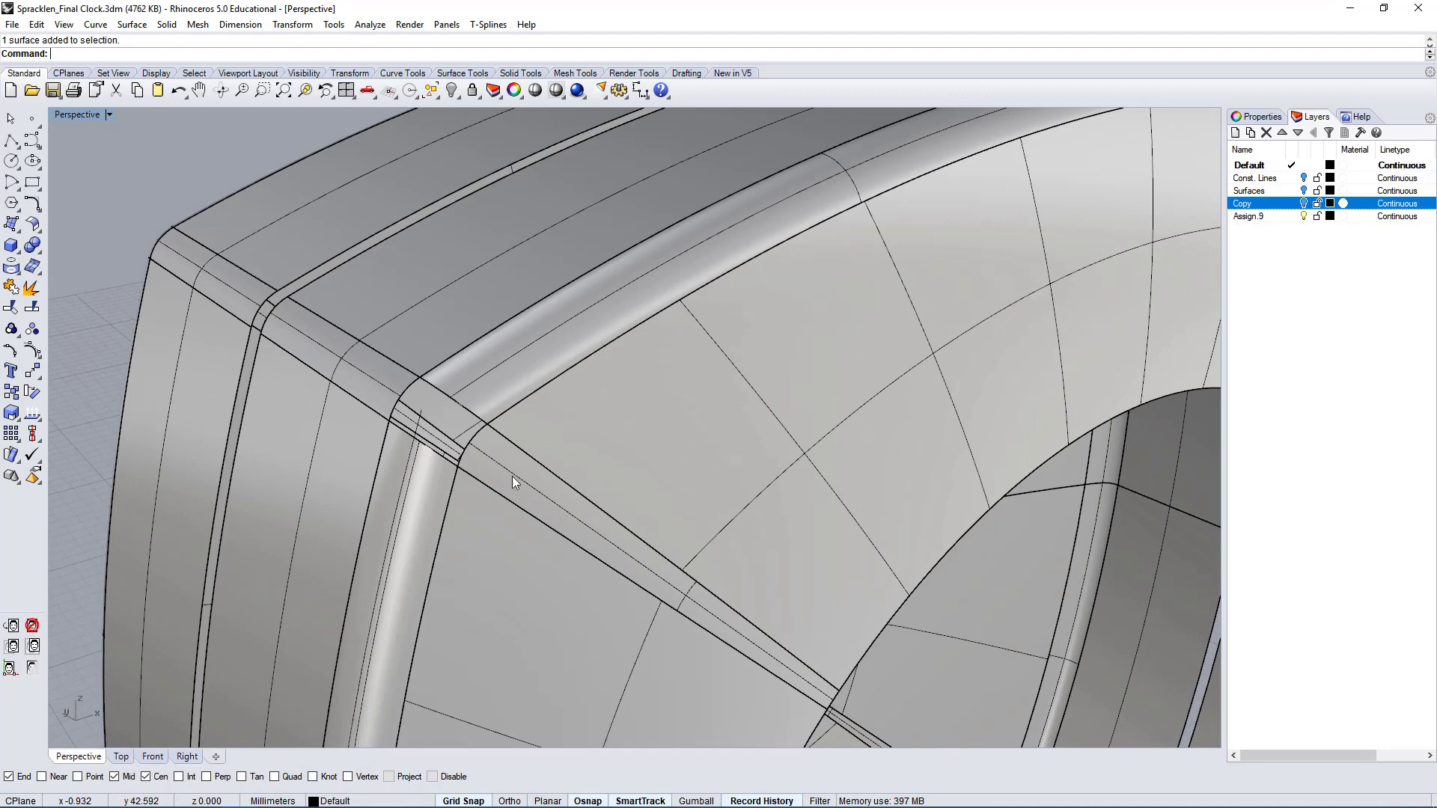
- Fill the open rounded corner with a two-rail sweep between the fillet ends, using the outer arc and the diagonal seam's end edge as cross-sections
right_click_drag(441, 546, 420, 538)
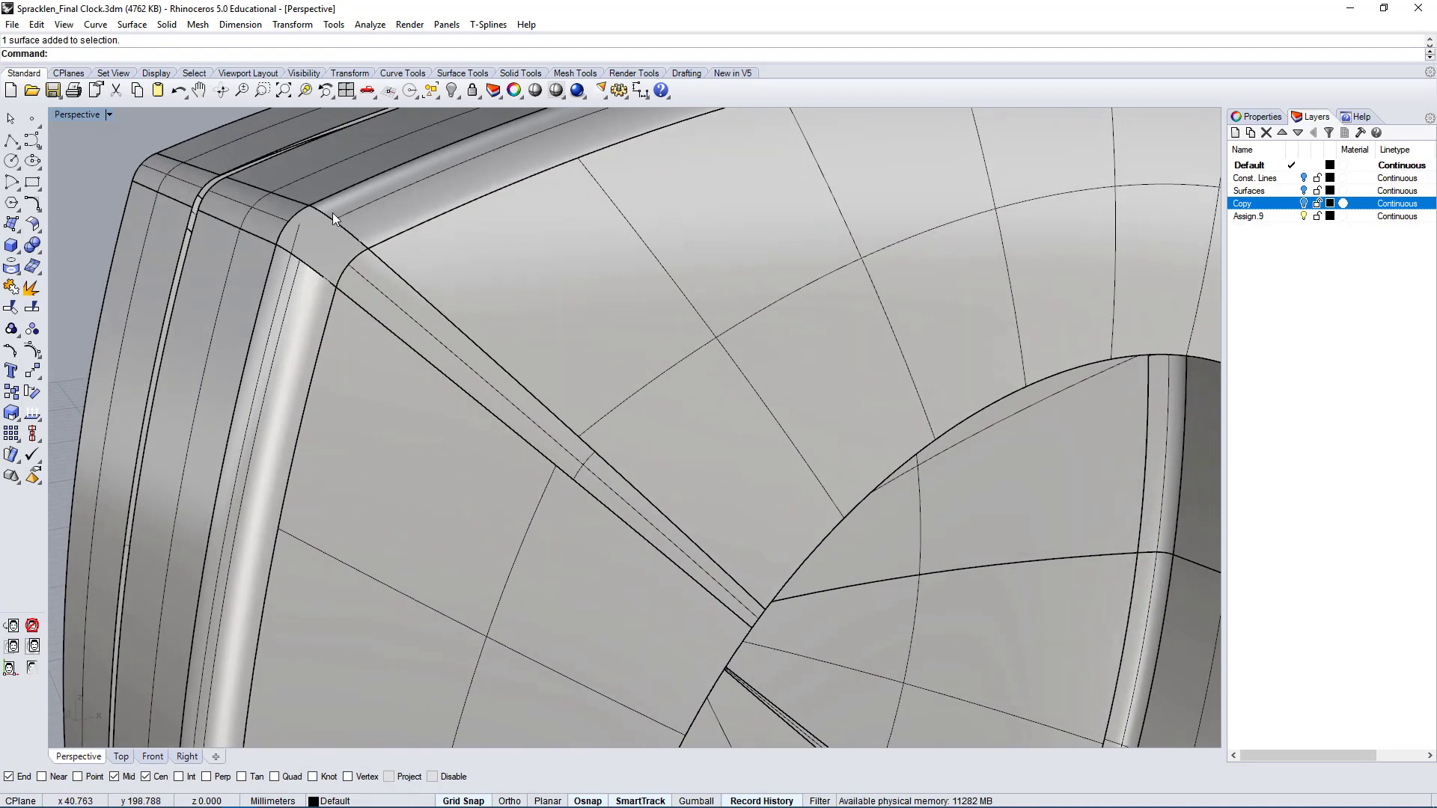
type("Sweep2")
key("Return")
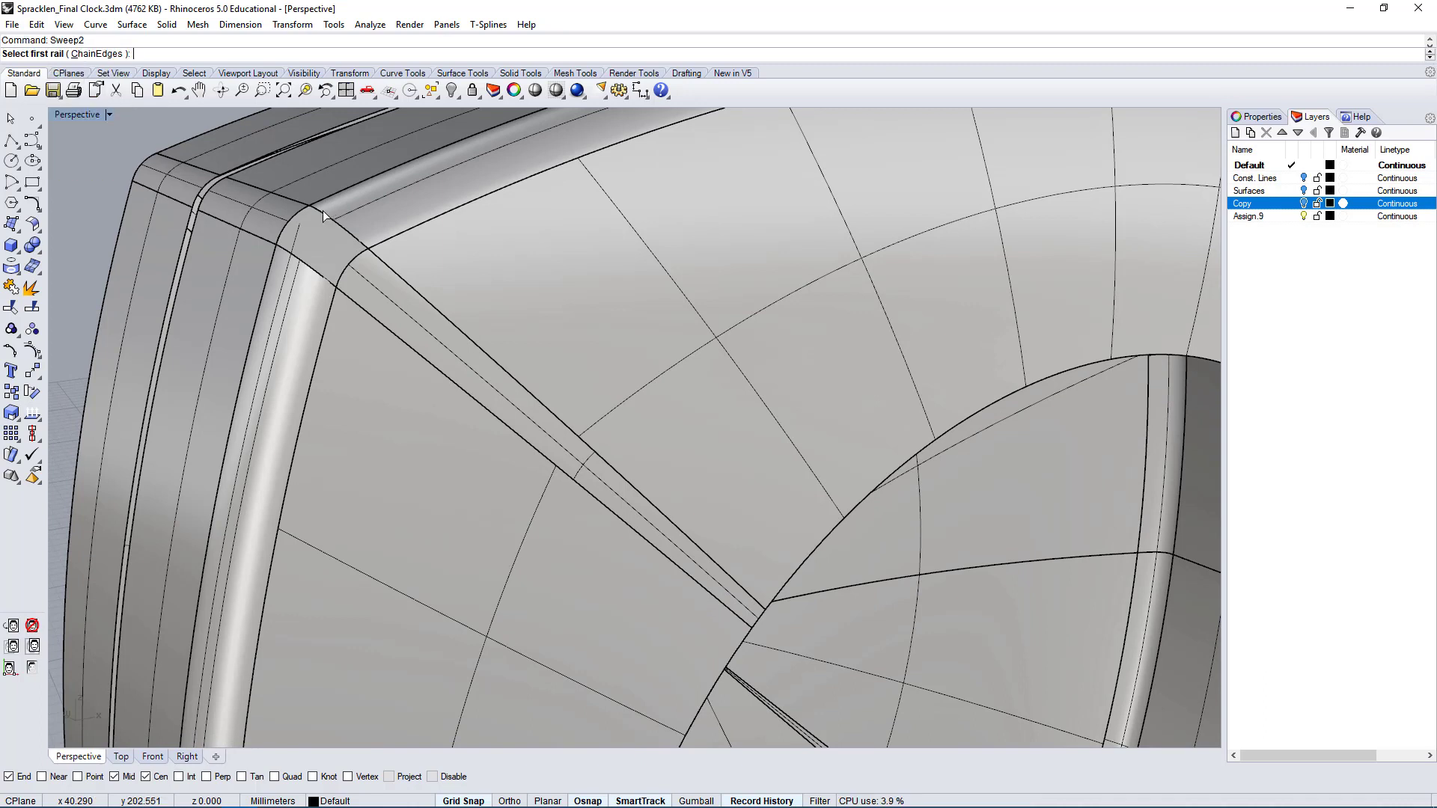
scroll(322, 210, "up", 2)
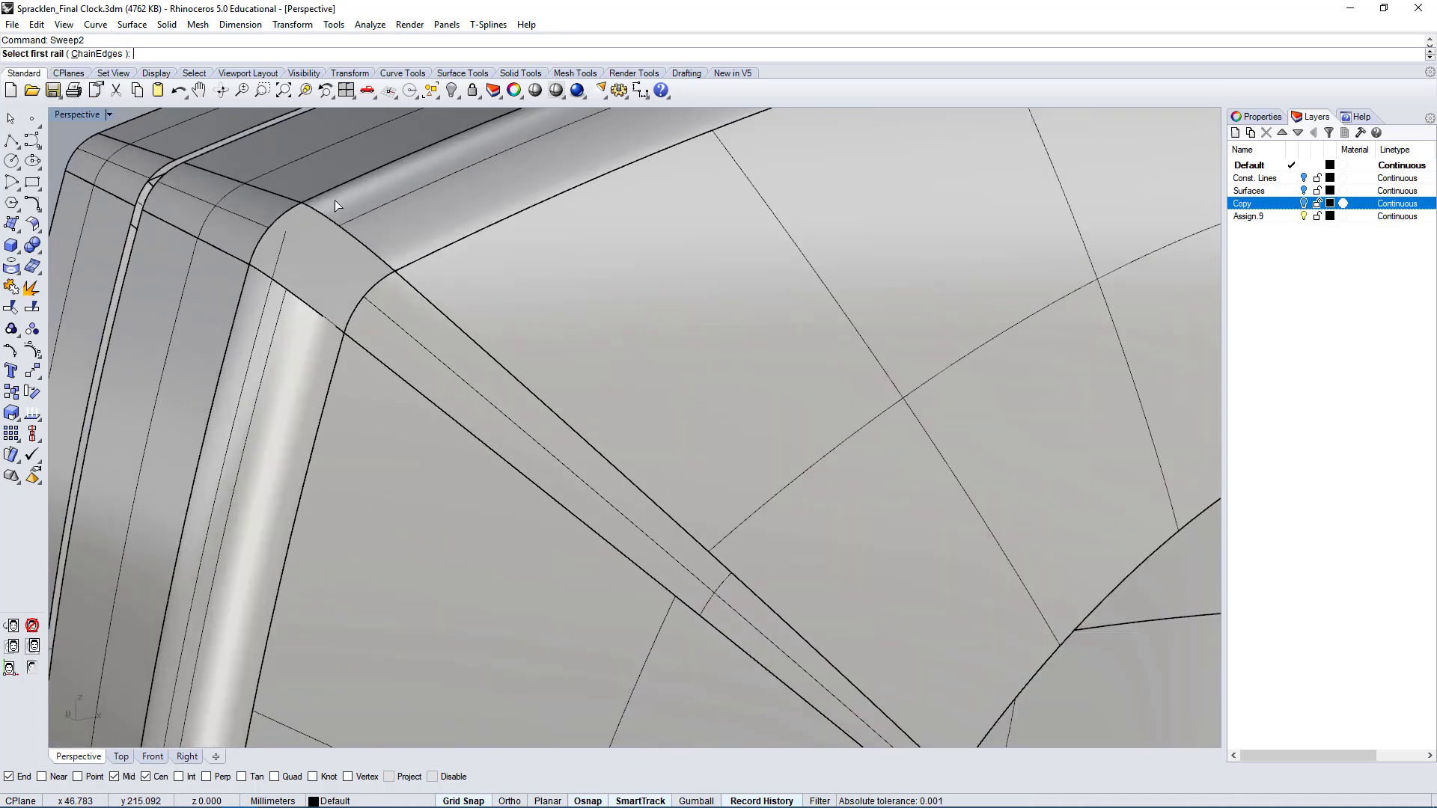
left_click(320, 215)
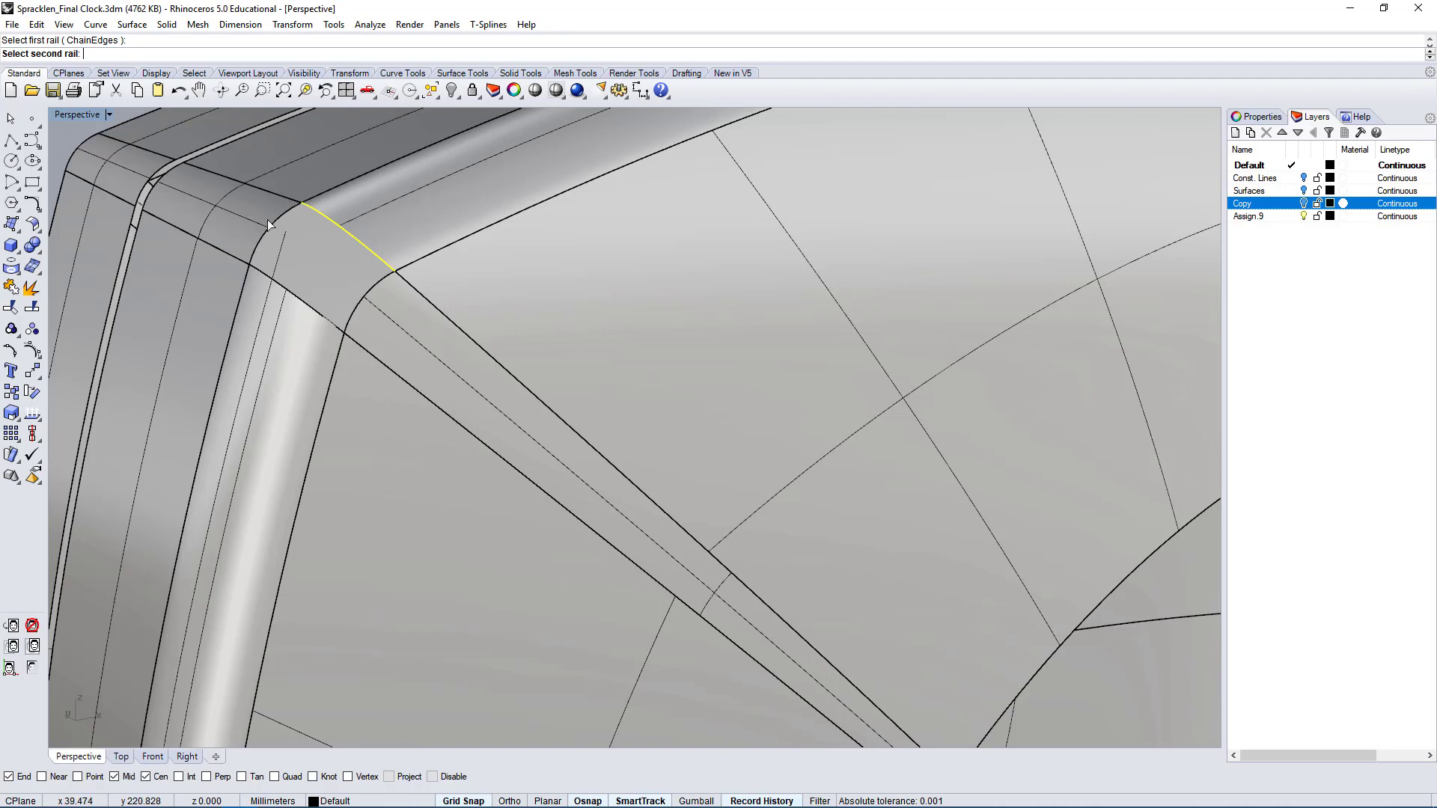
left_click(255, 272)
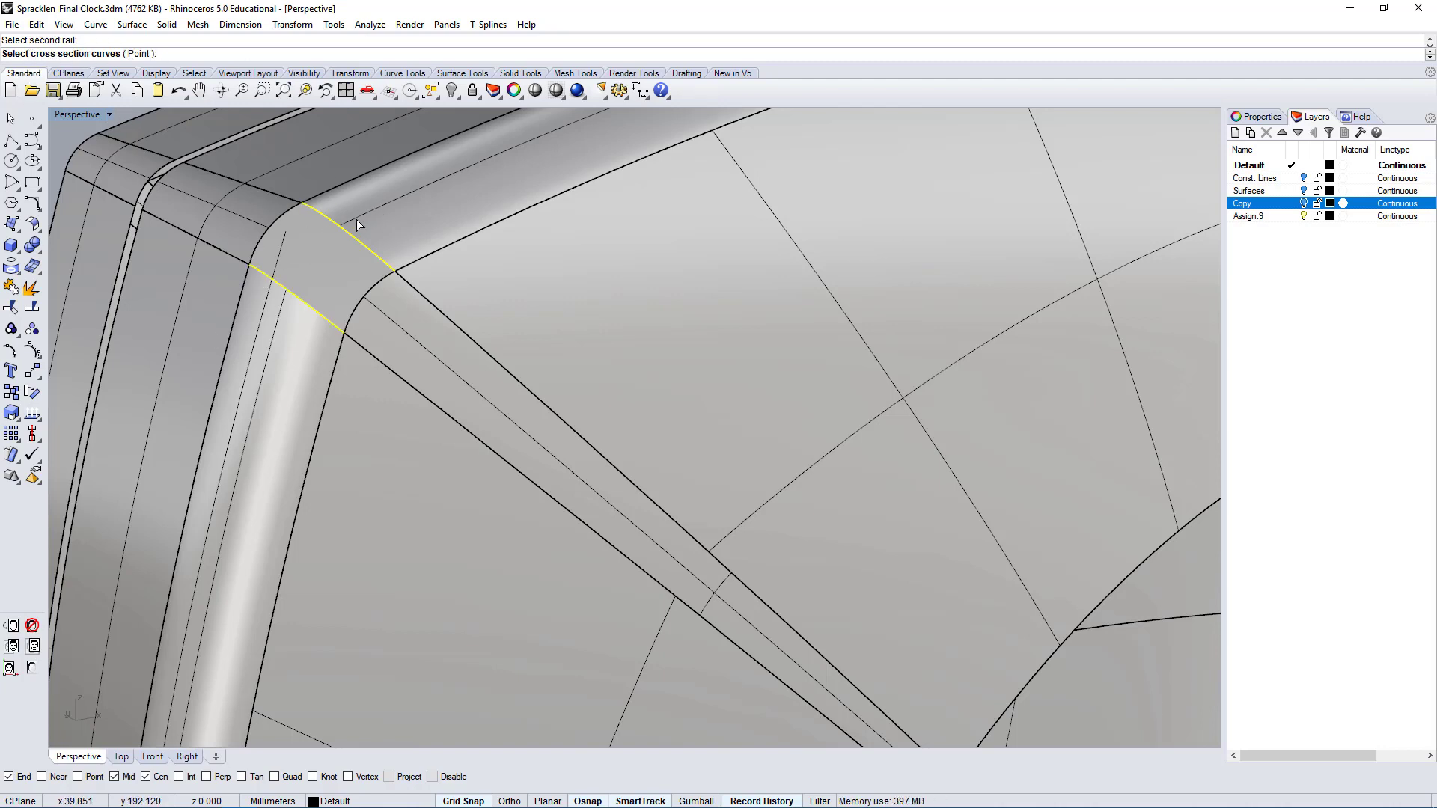
left_click(291, 215)
left_click(387, 285)
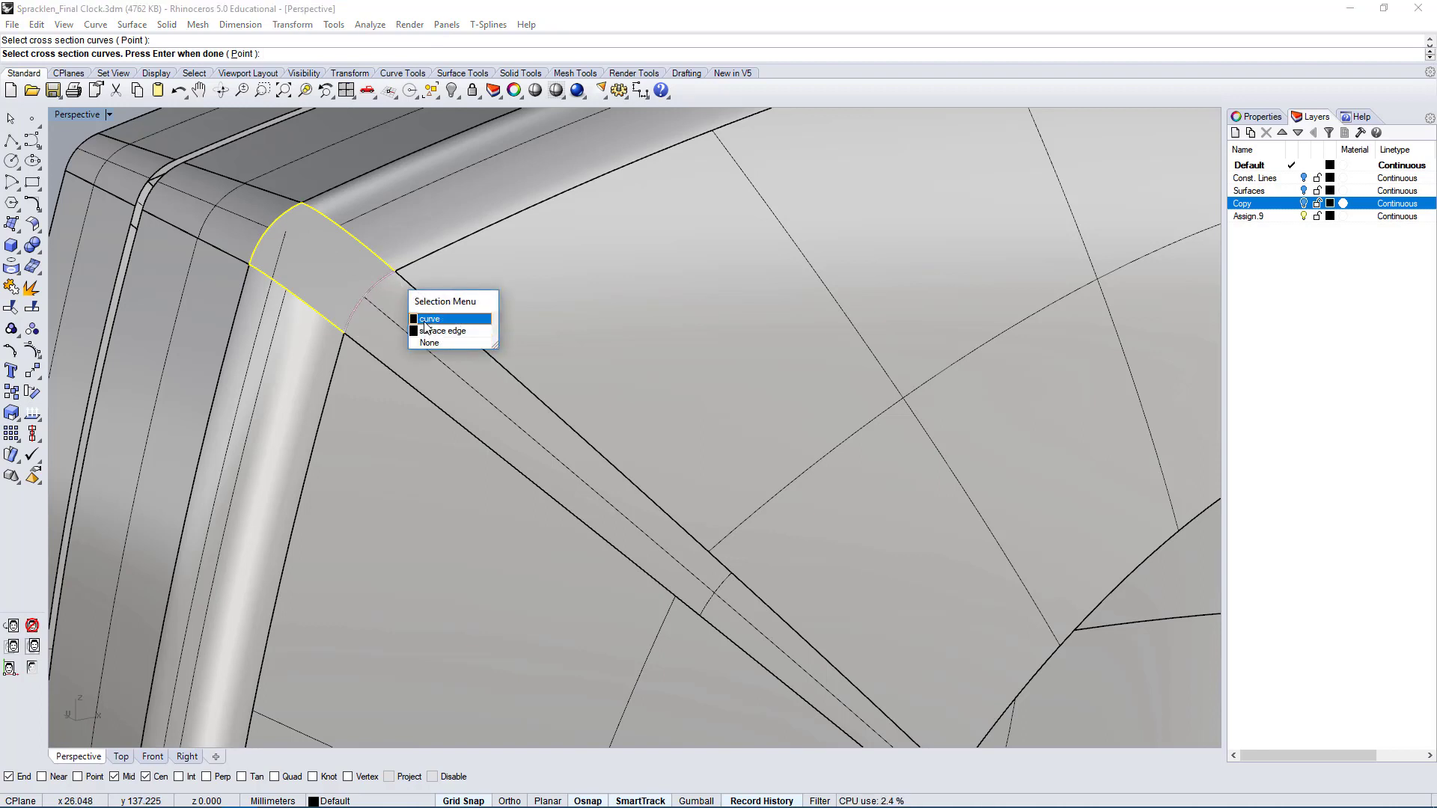
left_click(442, 331)
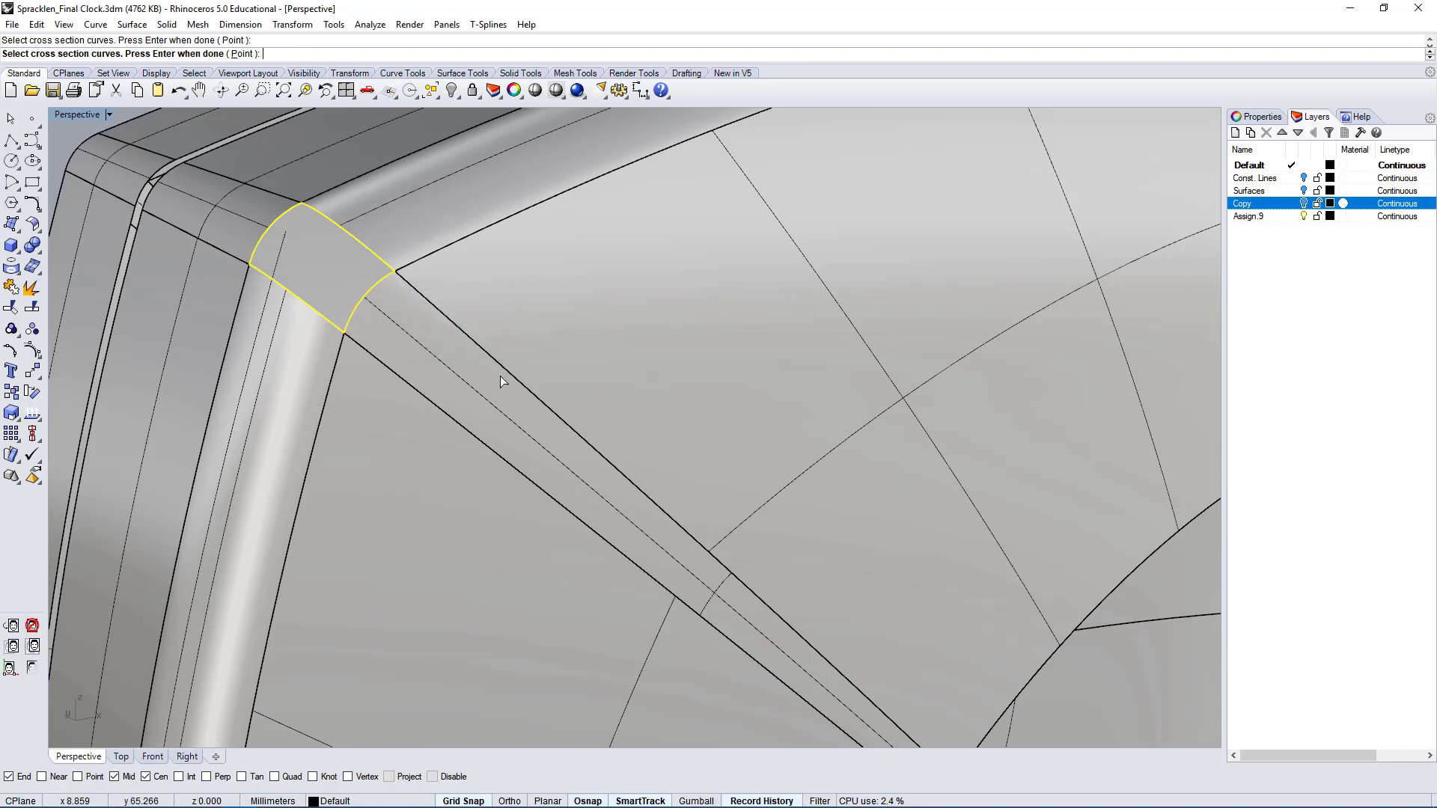
key("Return")
right_click_drag(473, 364, 521, 361)
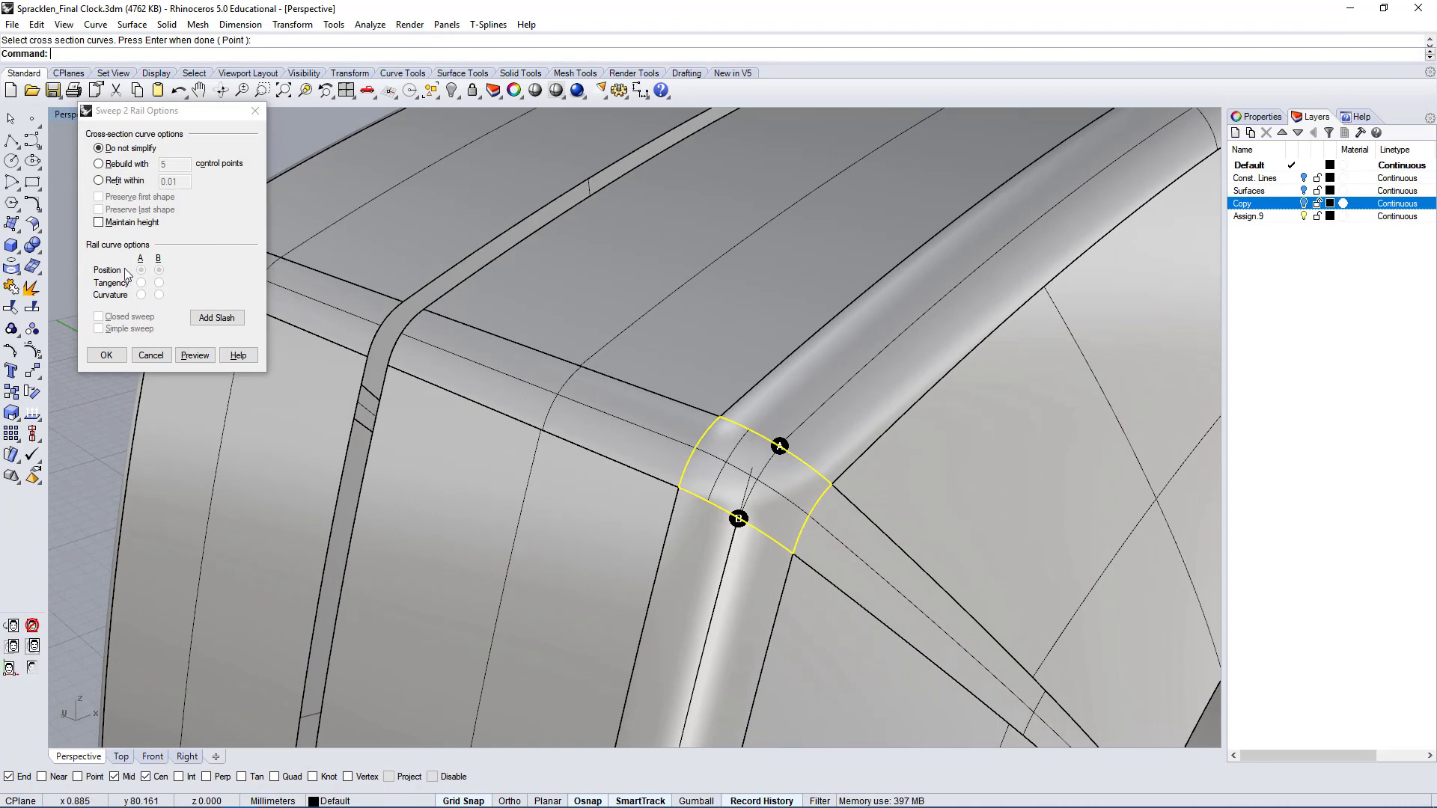
left_click(106, 355)
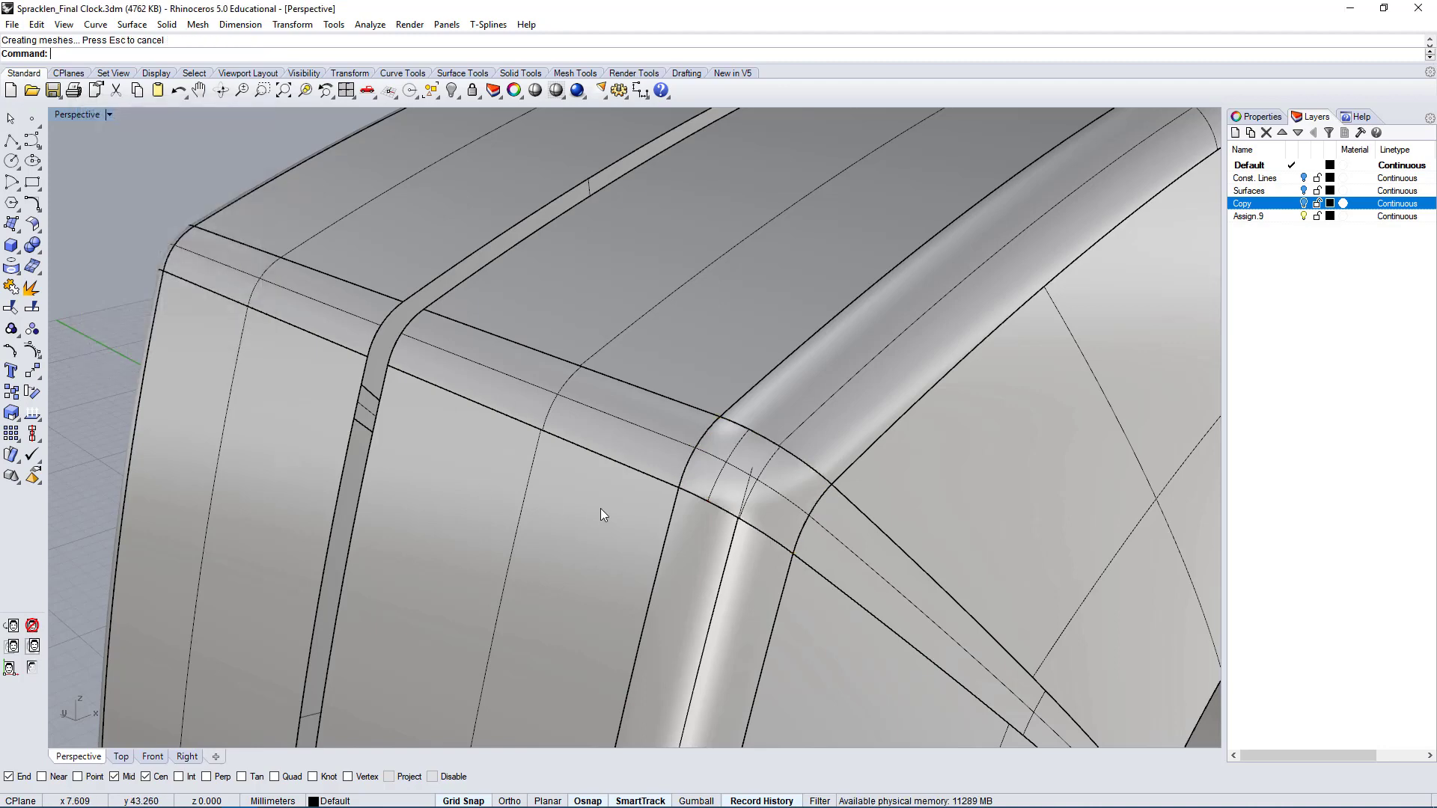
- Match the corner patch's upper edge to the top fillet surface with Tangency continuity, preserving the other end's position
right_click_drag(600, 508, 474, 452)
left_click(369, 329)
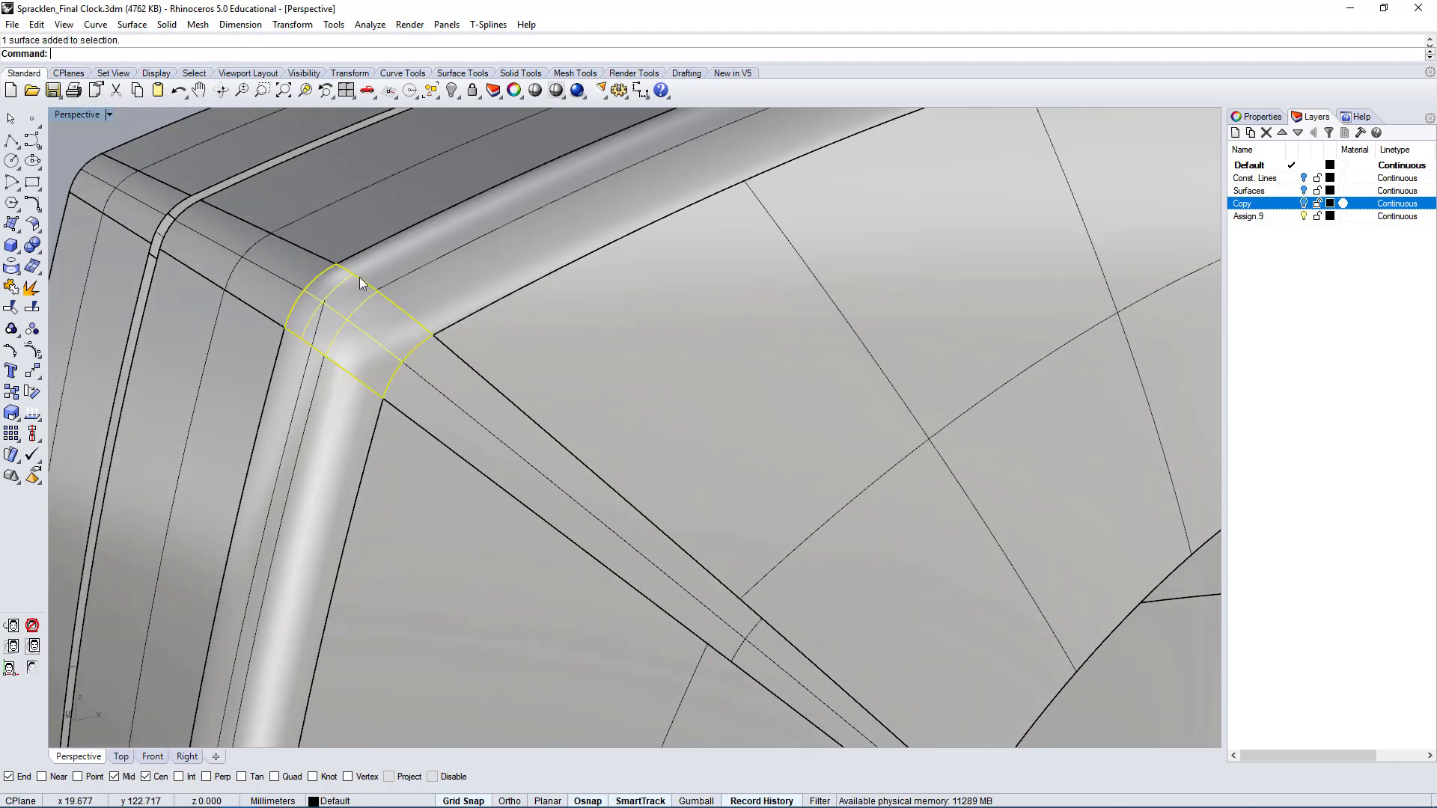
key("Escape")
type("Mat")
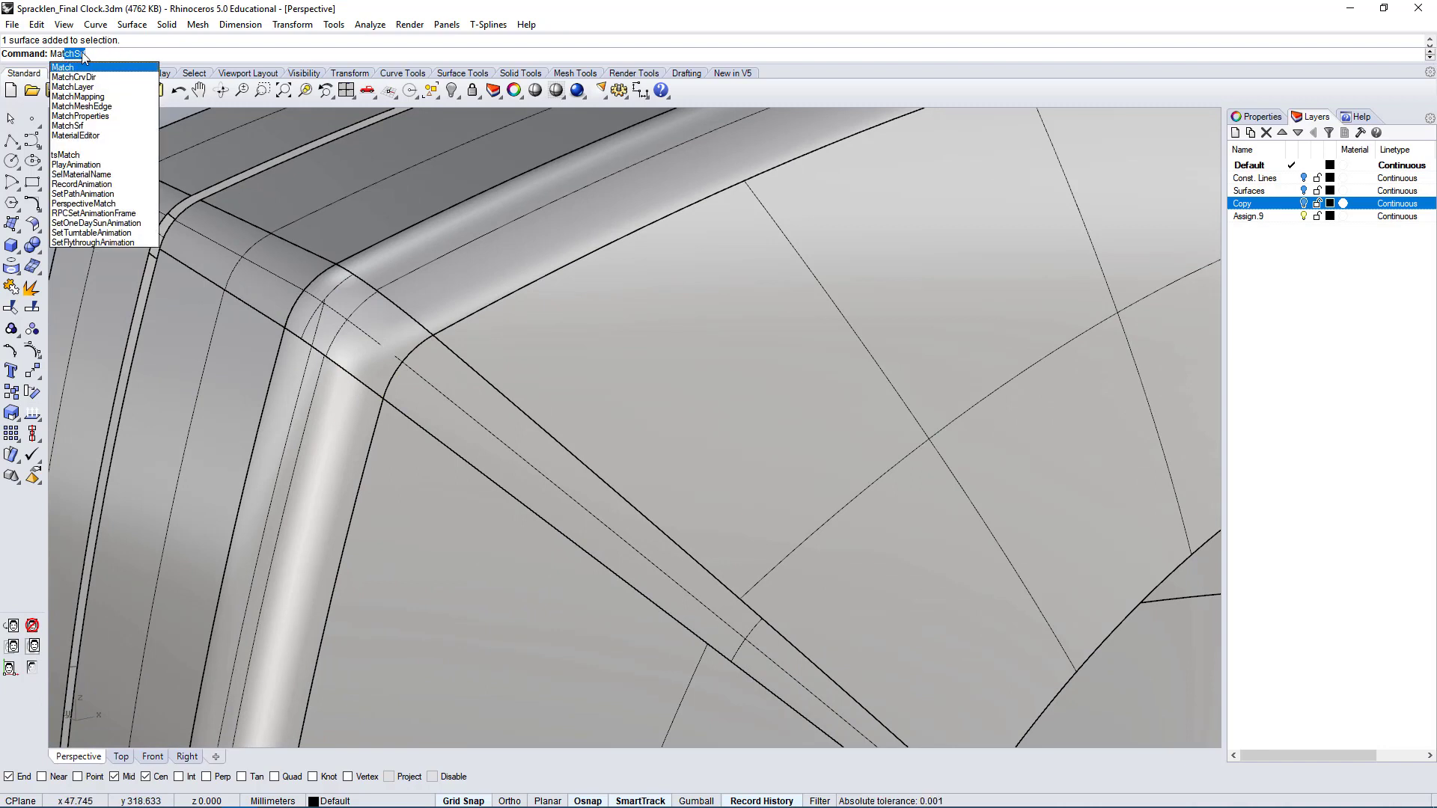
key("Return")
left_click(387, 303)
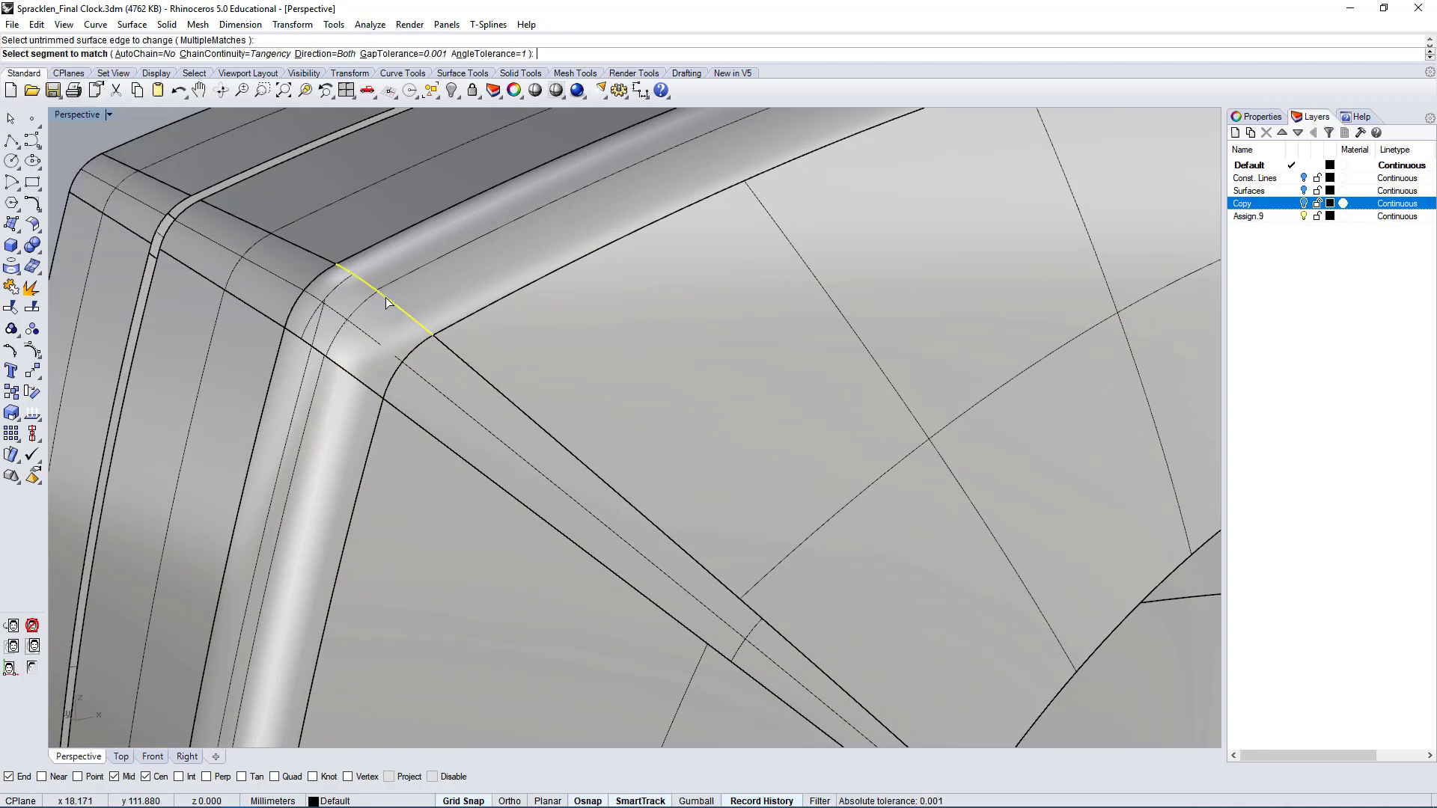
left_click(390, 299)
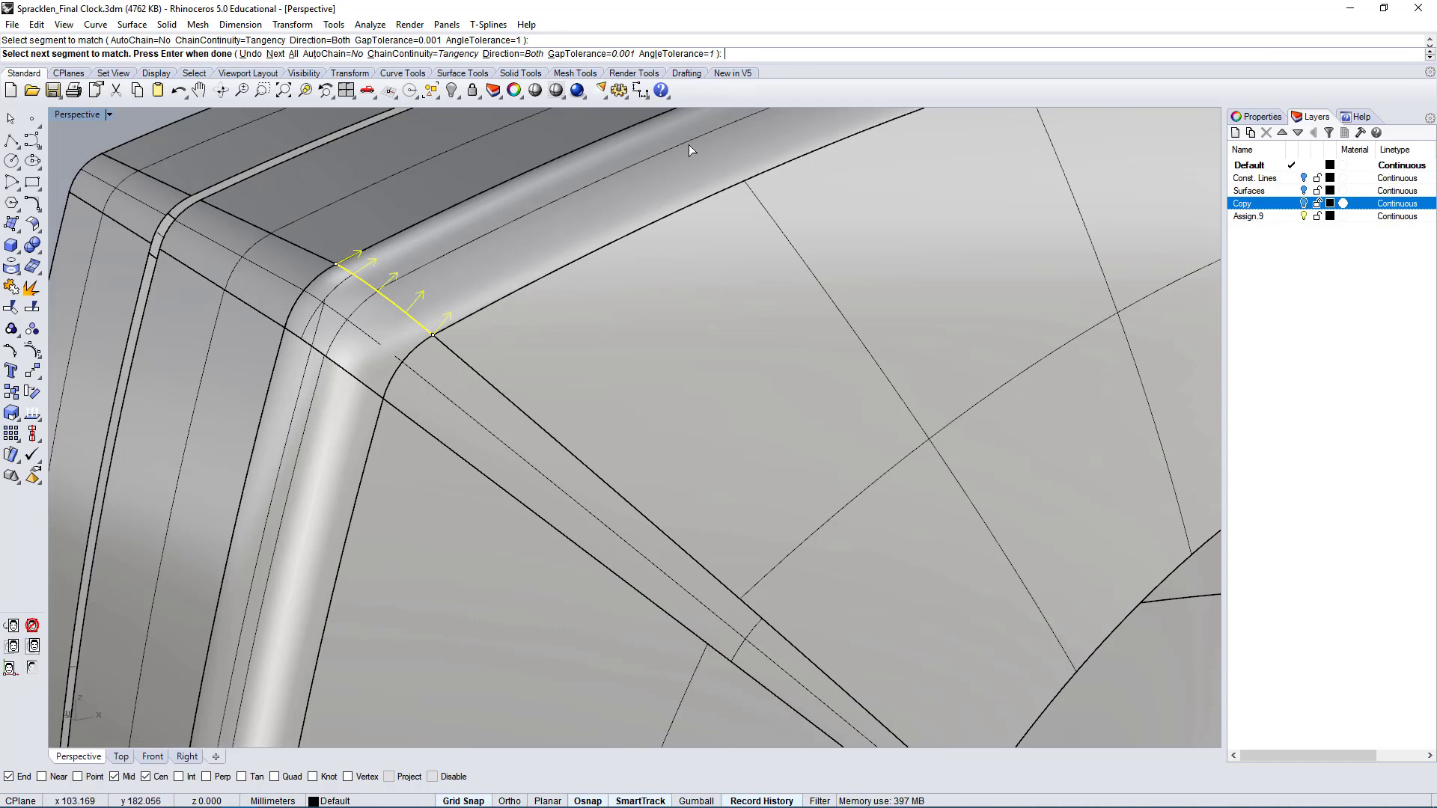
key("Return")
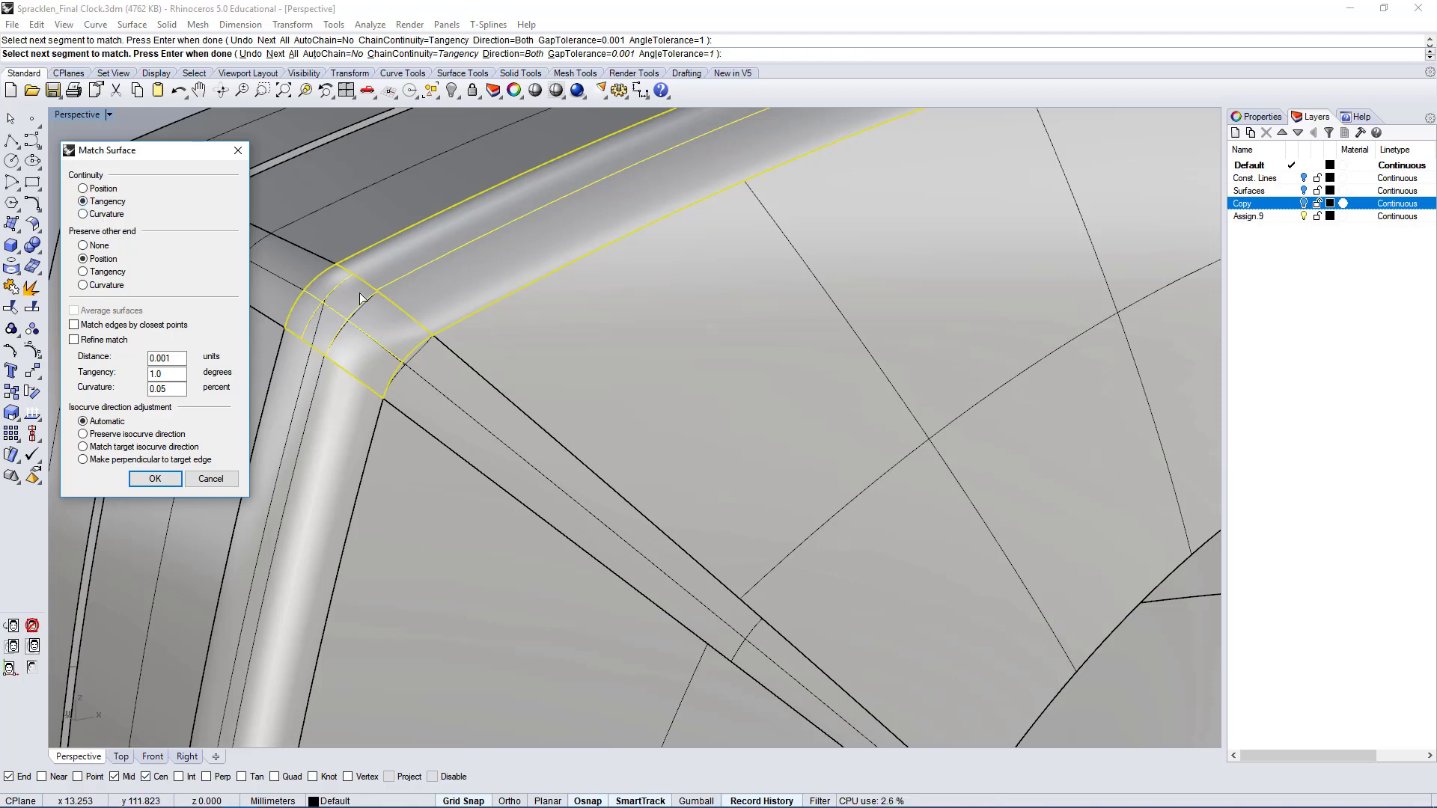
left_click(155, 479)
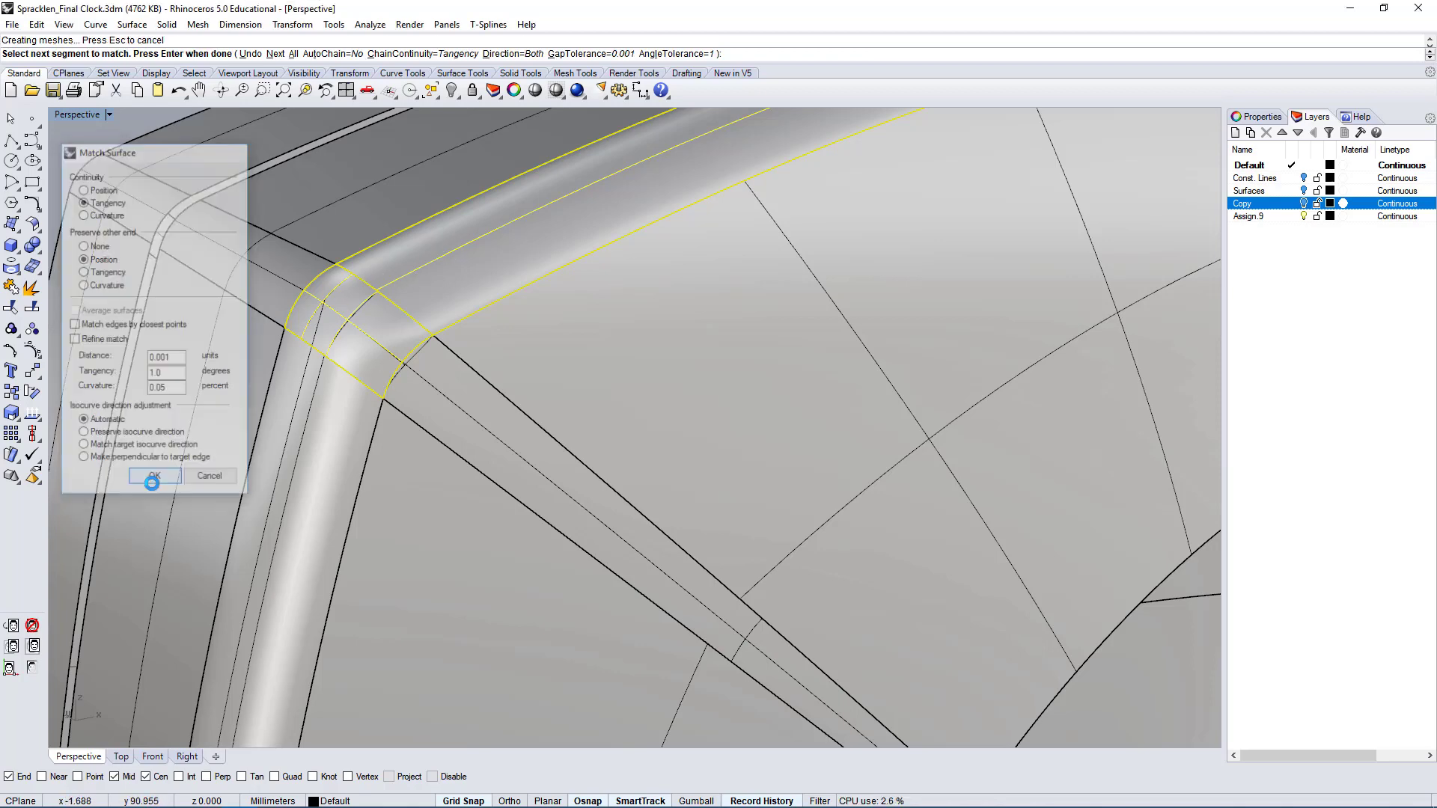
key("Escape")
- Match the corner patch's lower edge to the side fillet surface with Tangency continuity, preserving the other end's position
scroll(380, 350, "up", 5)
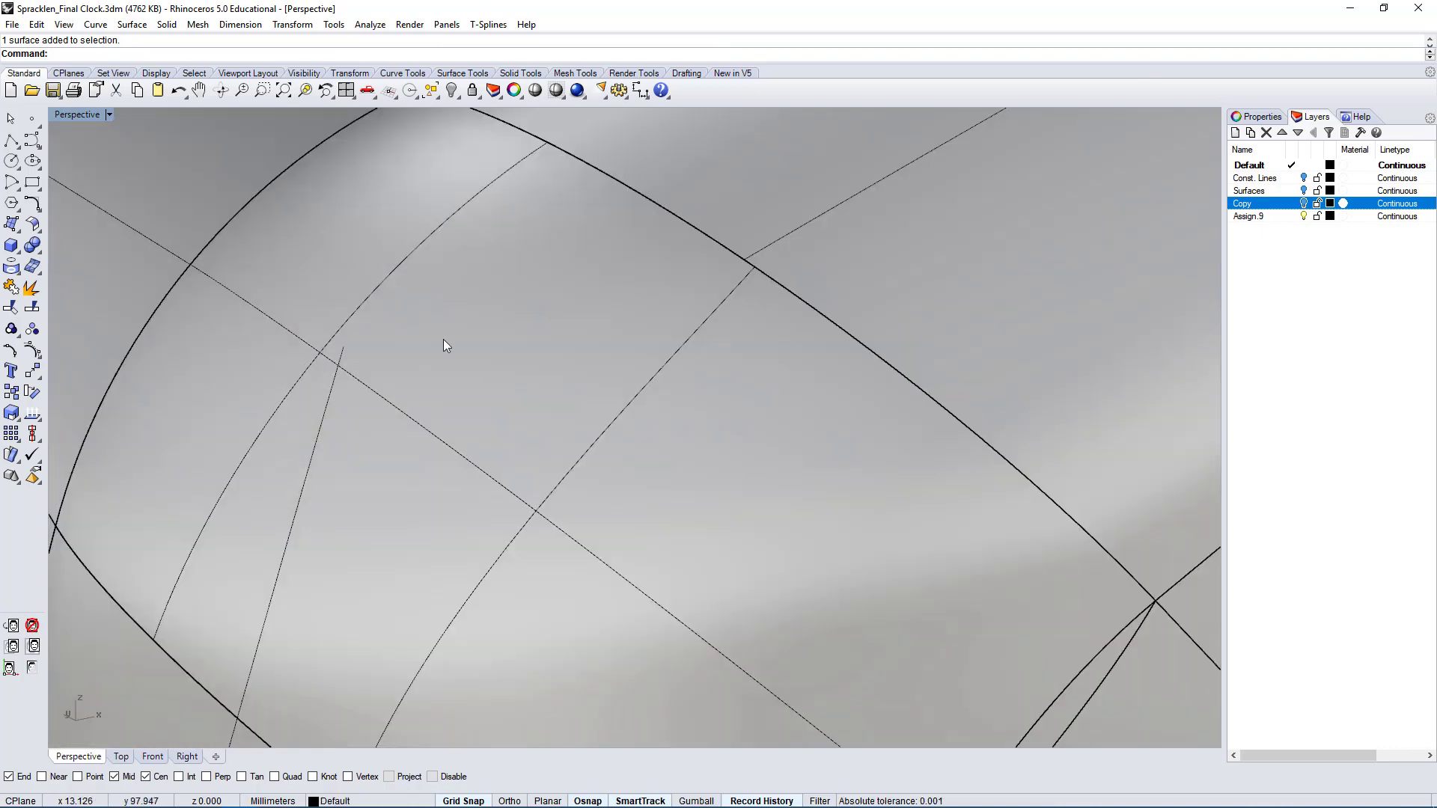
scroll(935, 202, "down", 5)
key("Return")
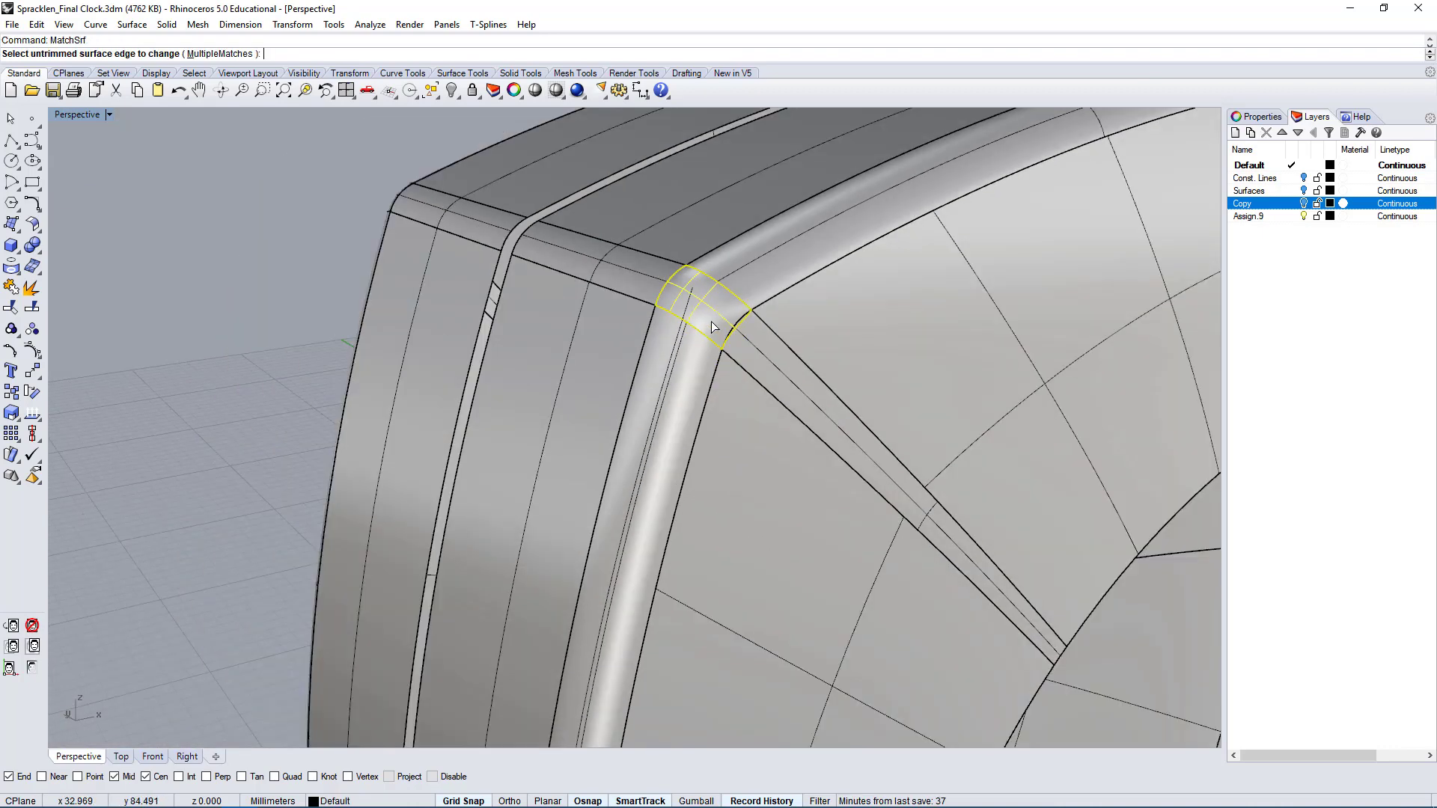
left_click(700, 330)
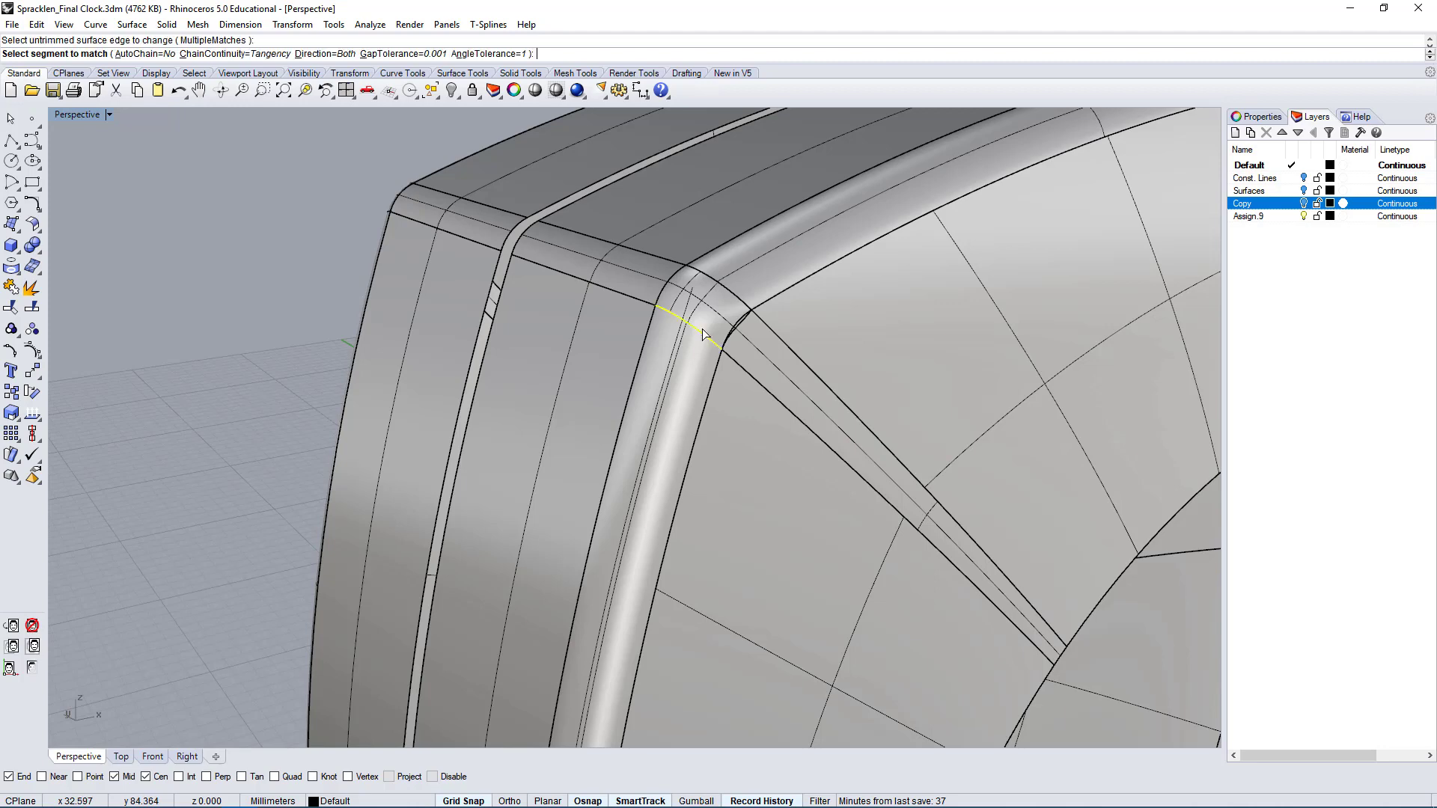
left_click(712, 340)
key("Return")
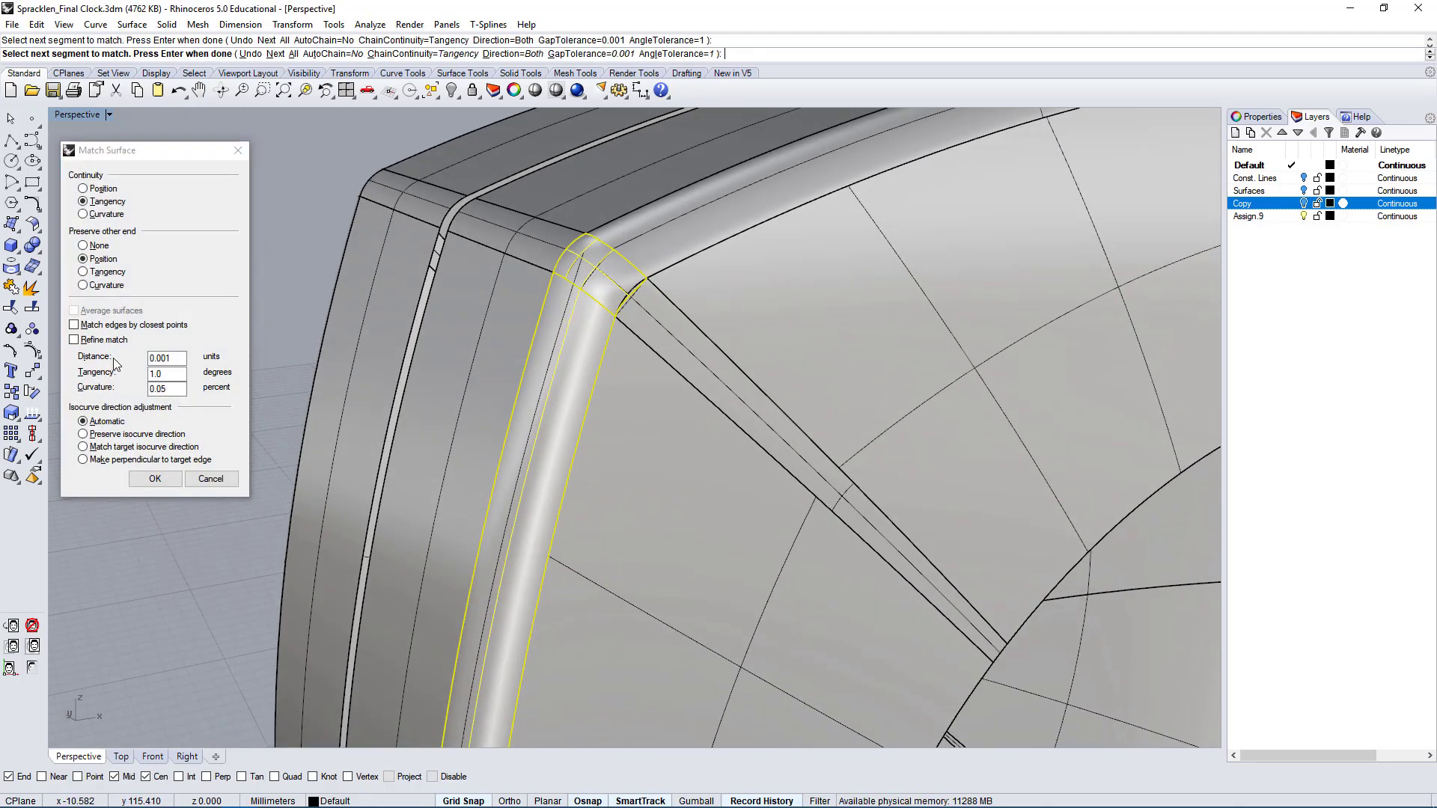
left_click(154, 479)
- Match the corner patch's inner edge to the diagonal seam surface's end edge with Tangency continuity, preserving the other end's position
scroll(602, 288, "up", 4)
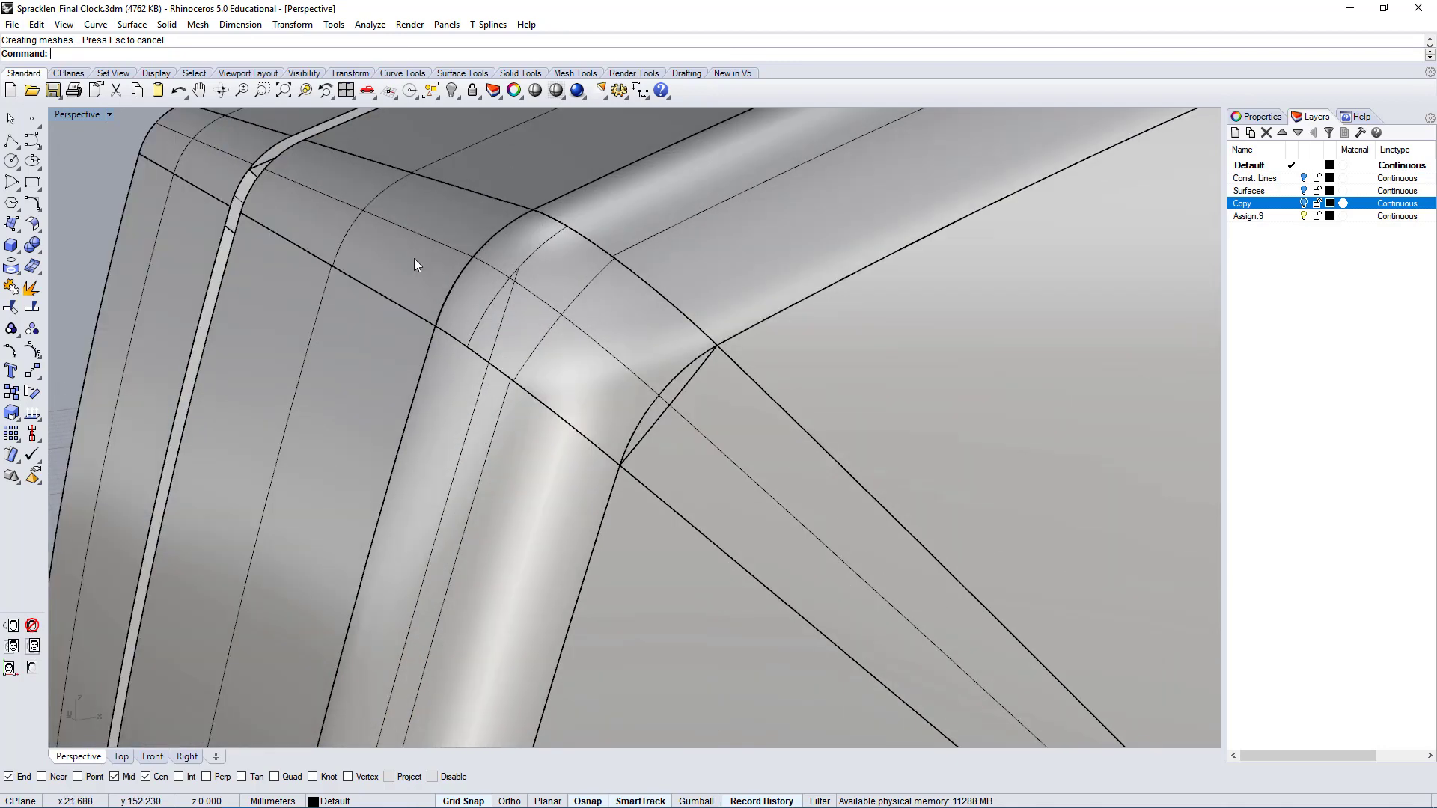
key("Return")
left_click(697, 378)
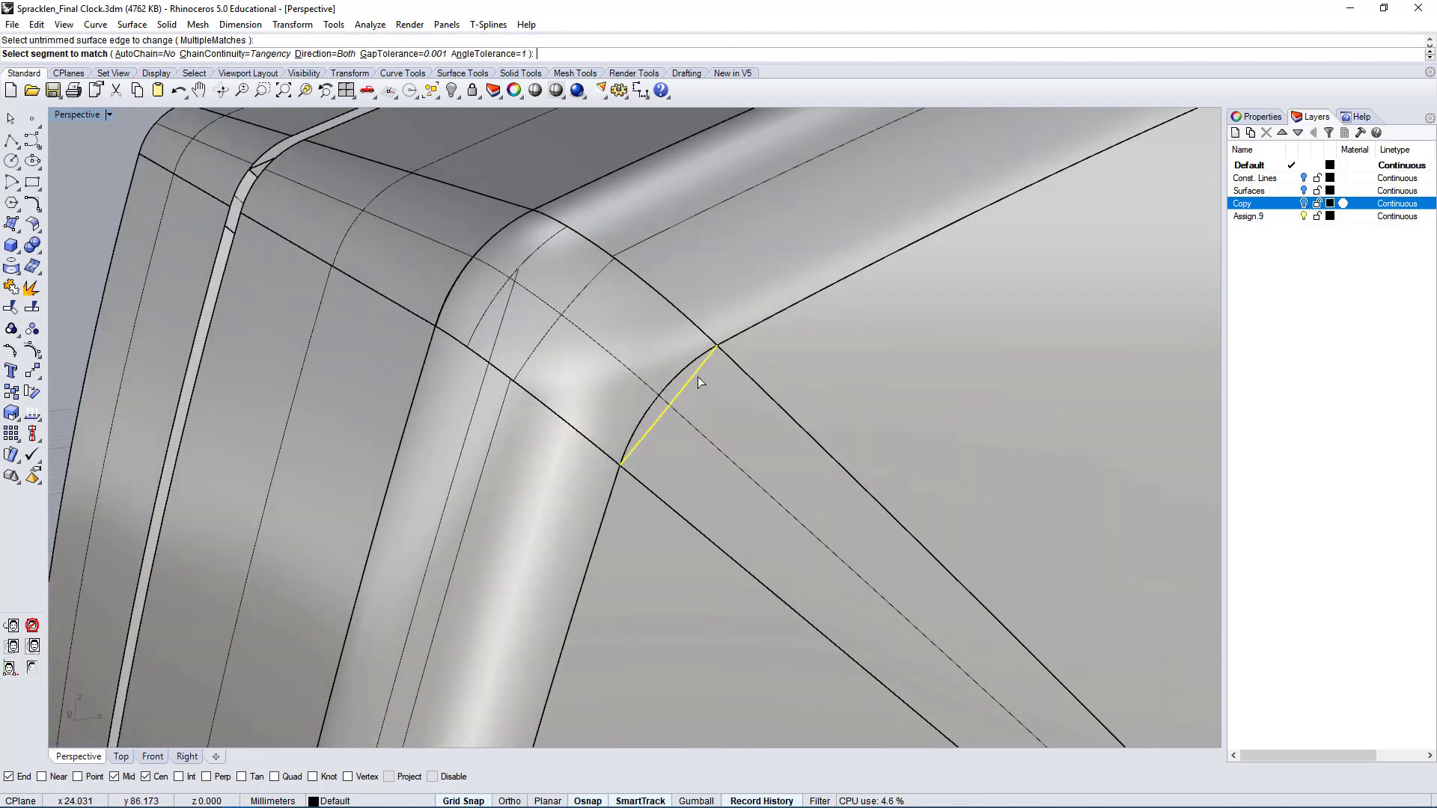
left_click(711, 357)
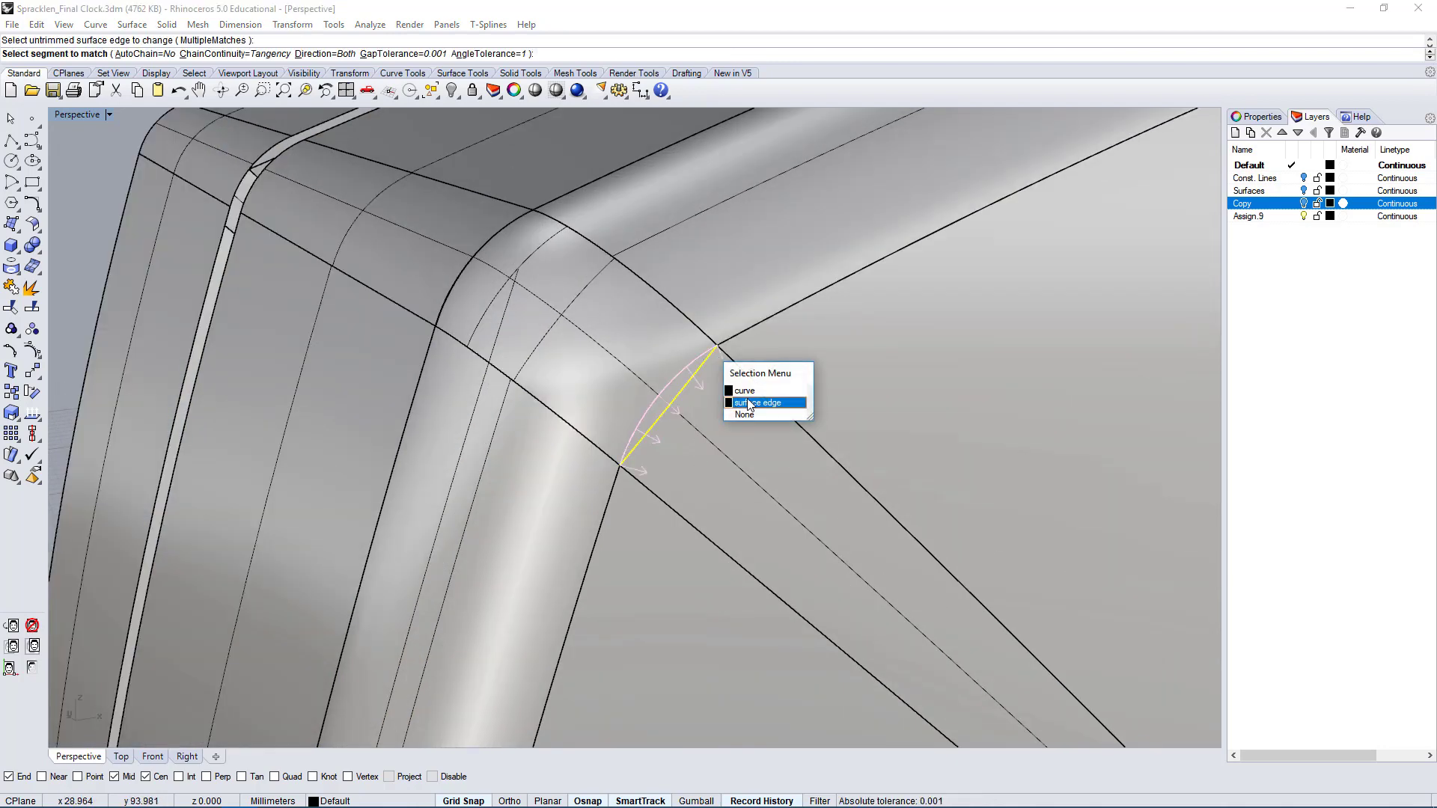
left_click(748, 404)
key("Return")
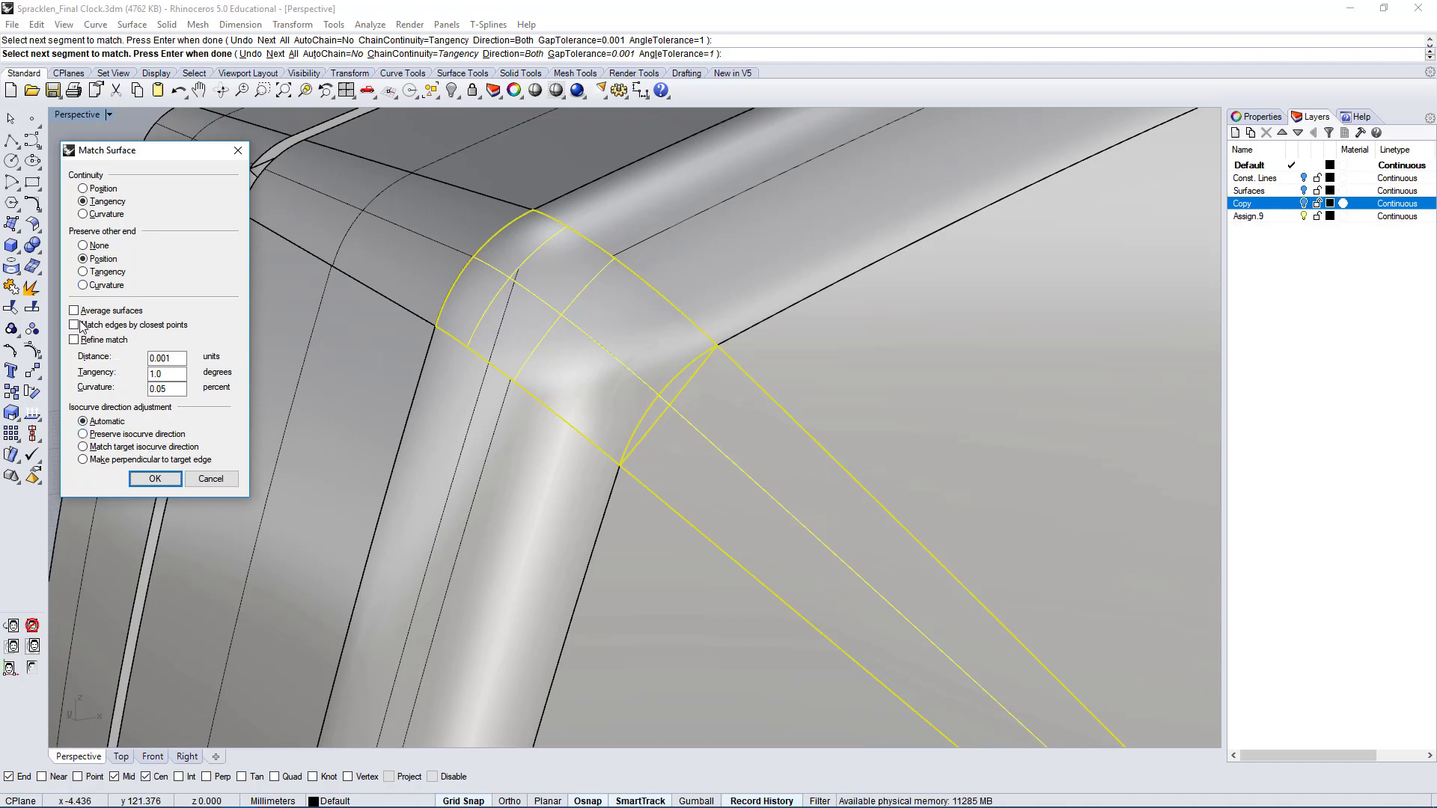
left_click(176, 479)
- Match the corner patch's outer edge to the adjoining rounded strip surface with Tangency continuity, preserving the other end's position
key("Return")
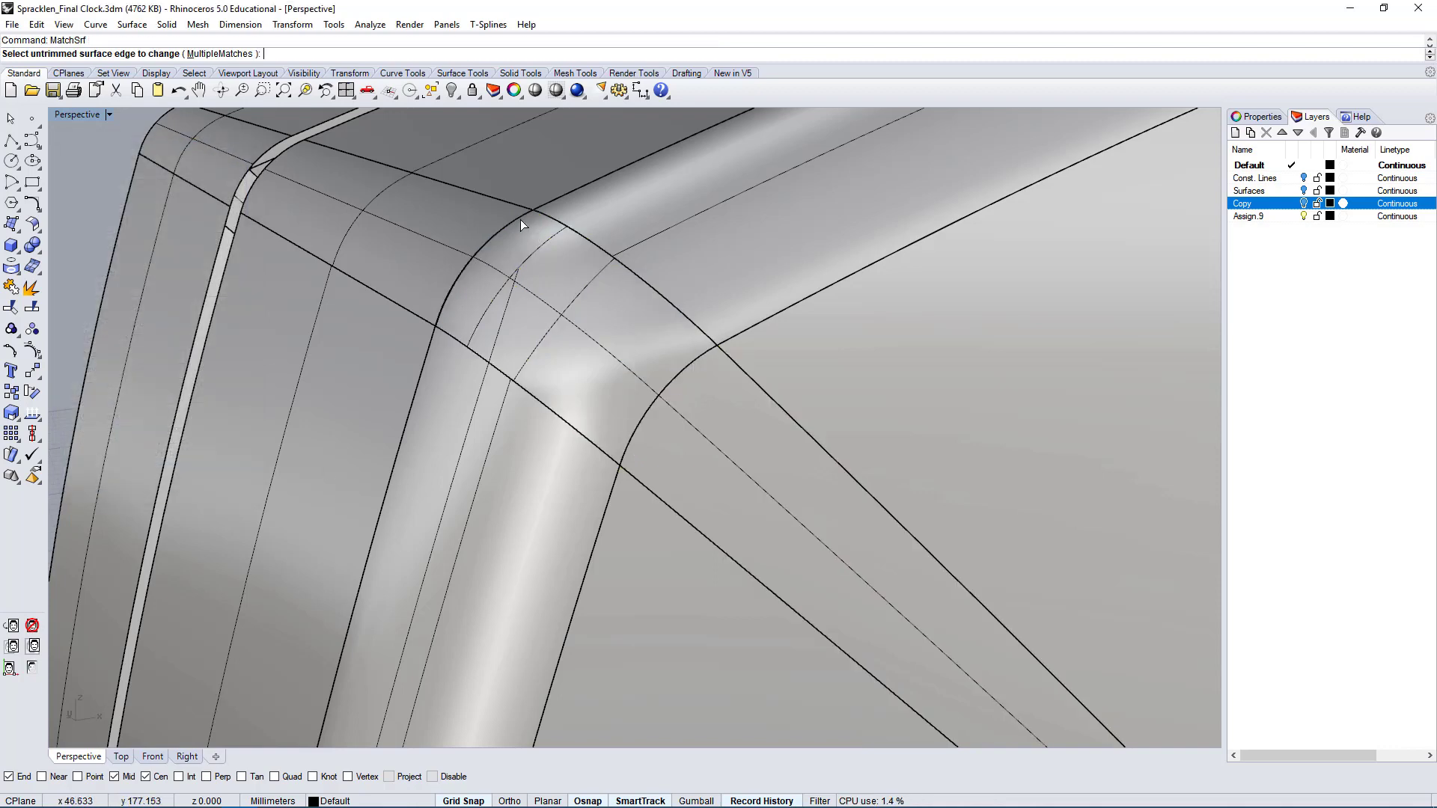
left_click(522, 223)
left_click(514, 226)
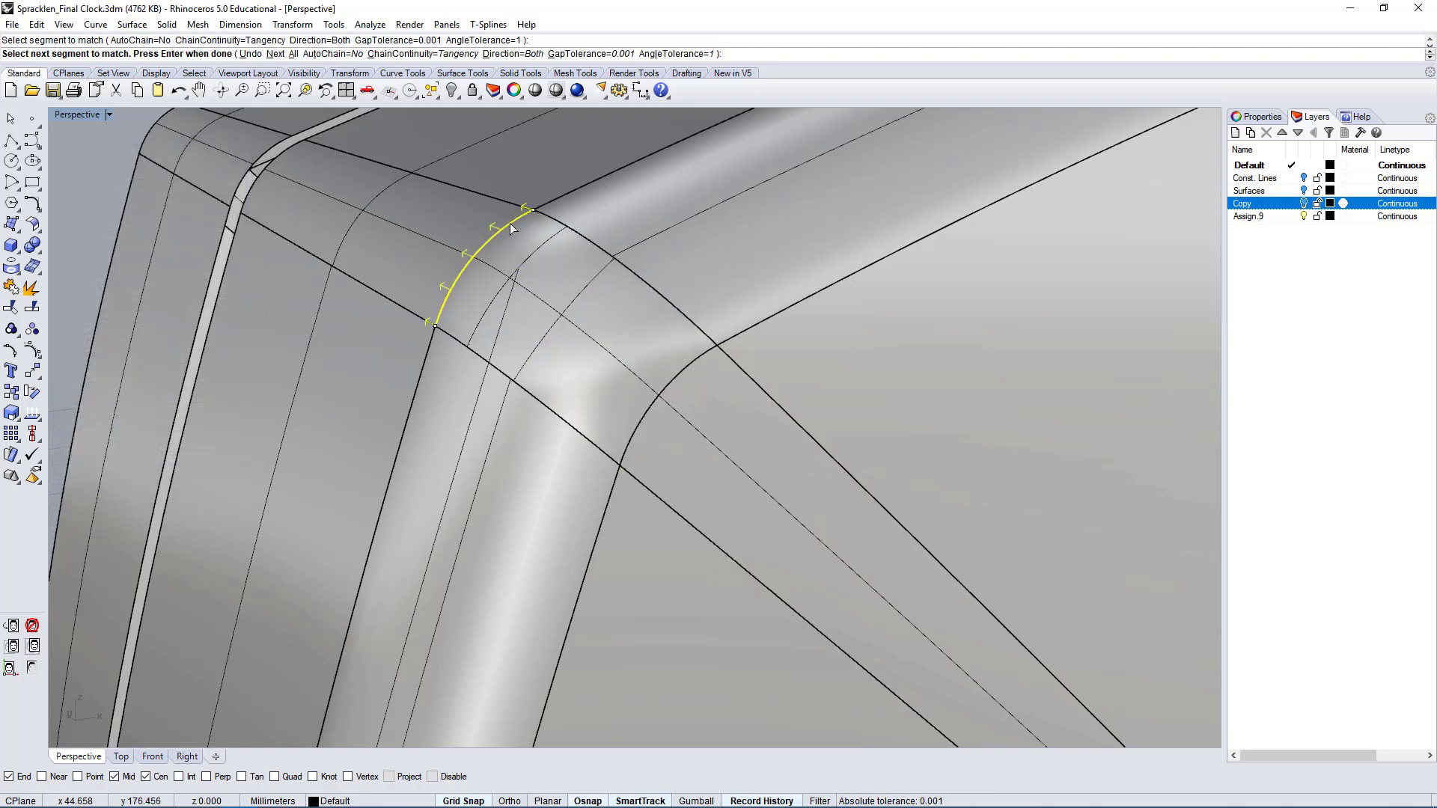
key("Return")
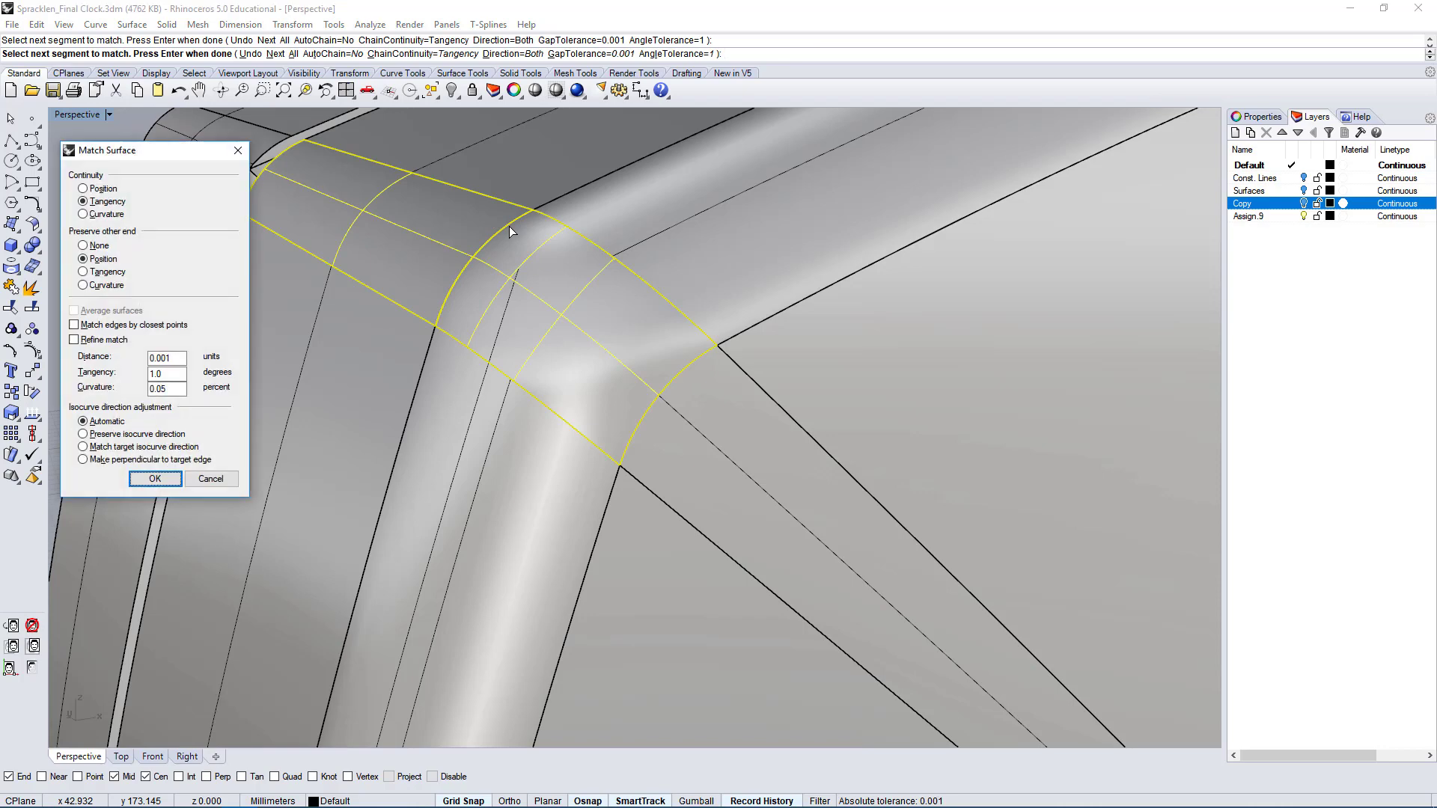
left_click(155, 479)
- Select the matched rounded corner patch, inspect its shading up close, and delete it
scroll(735, 343, "down", 3)
left_click(841, 456)
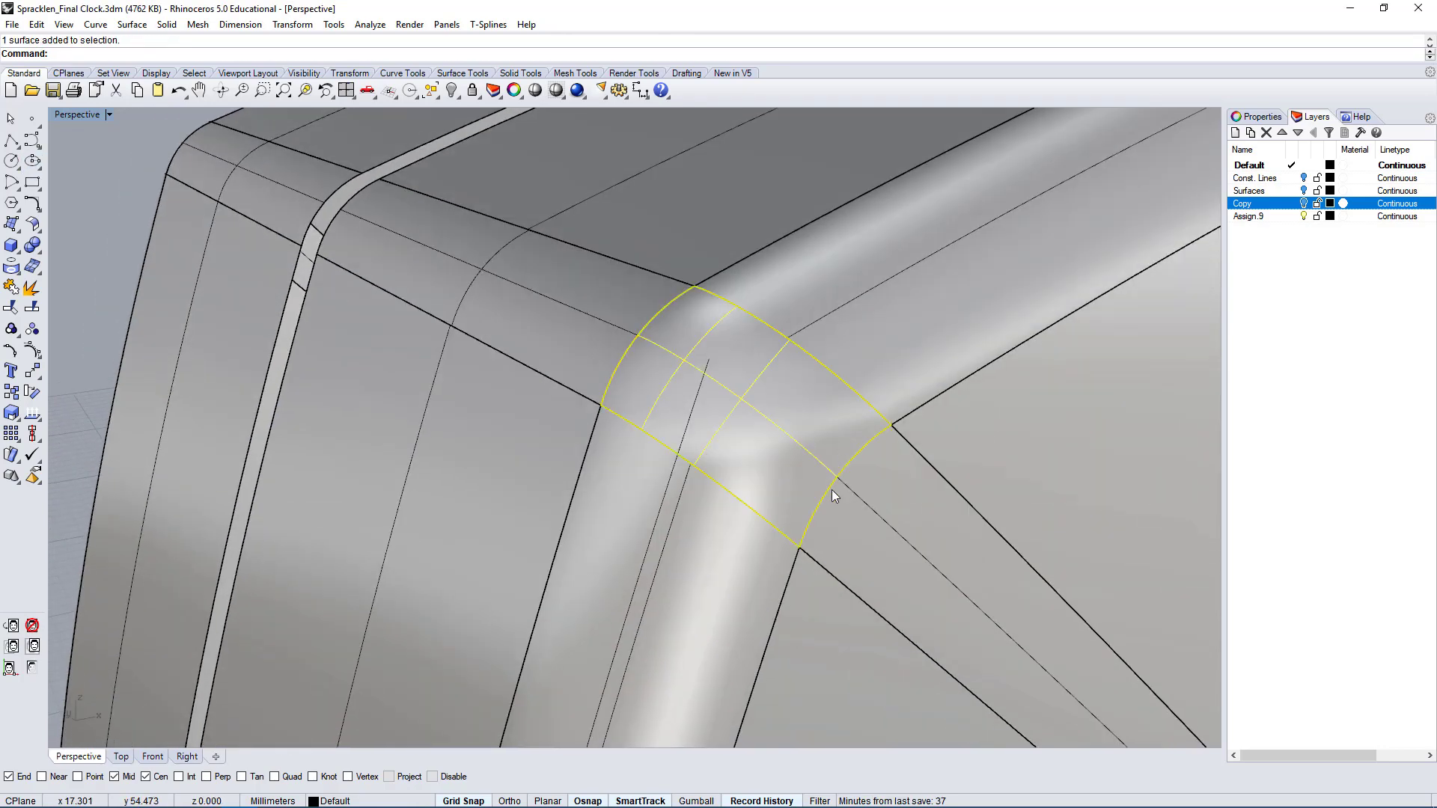
scroll(815, 377, "down", 4)
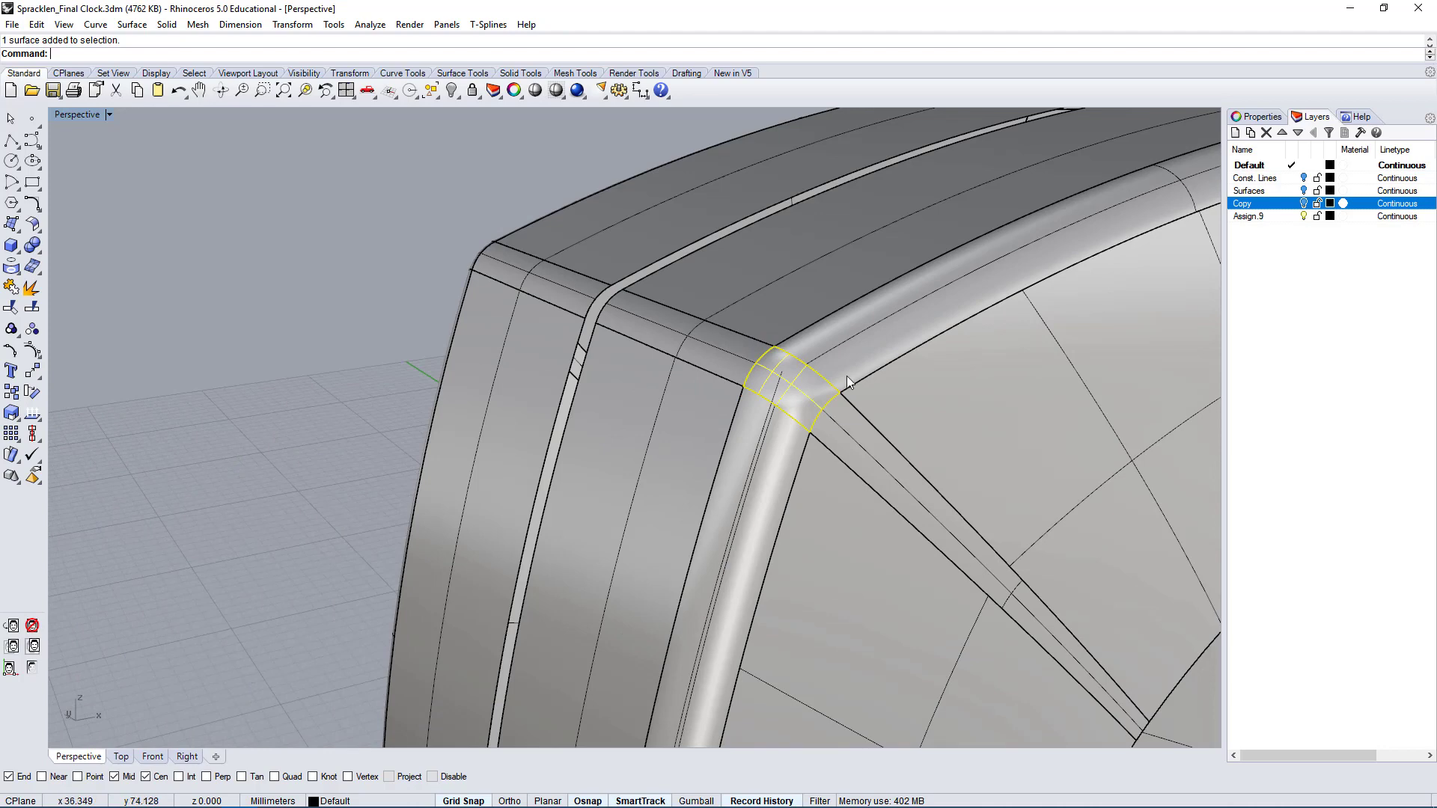
right_click_drag(846, 376, 752, 376)
scroll(651, 352, "up", 4)
scroll(622, 330, "up", 8)
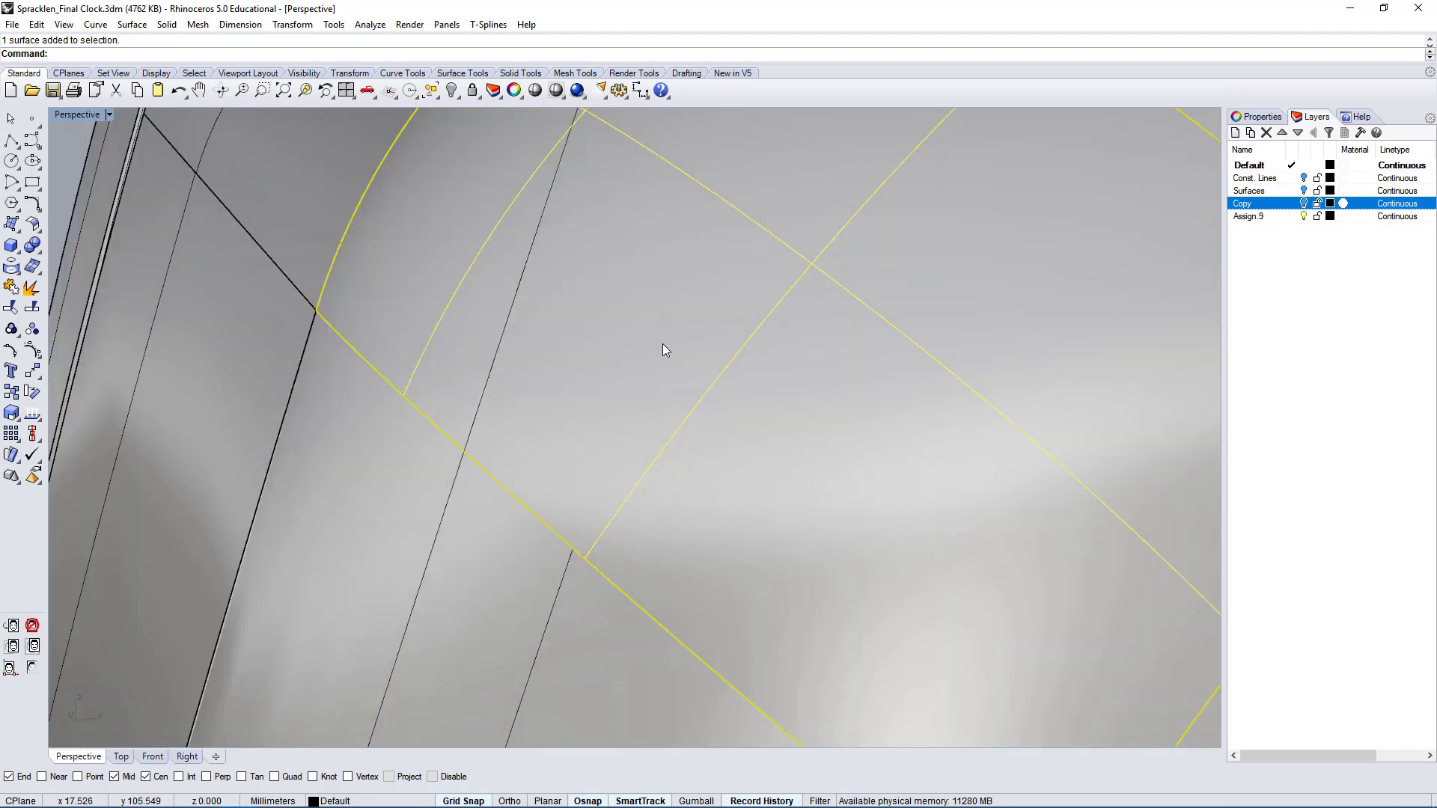
scroll(662, 343, "down", 8)
key("Delete")
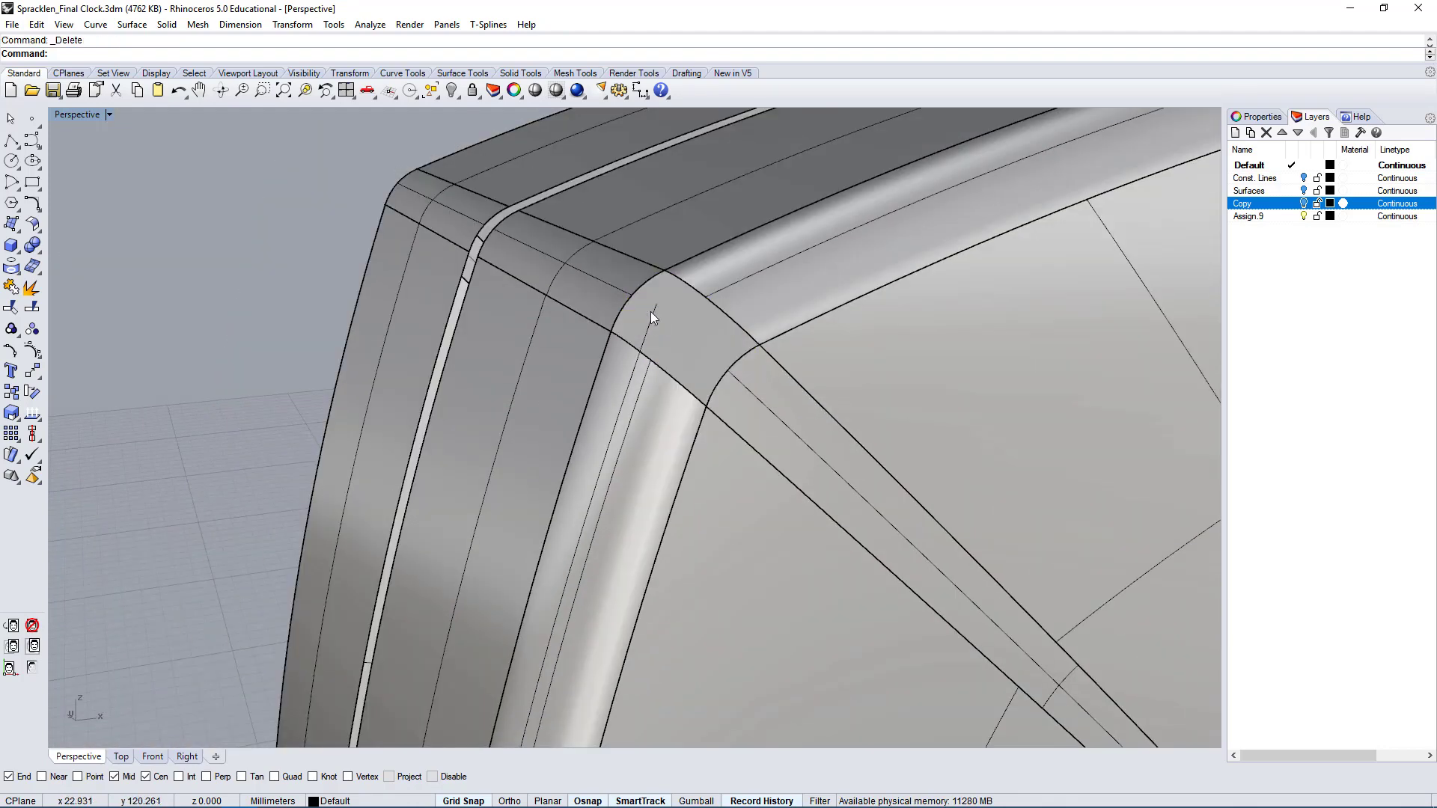
- Fill the open corner with a curve network surface from its four surface edges, using Tangency matching on edges A, B, C and D
left_click(133, 25)
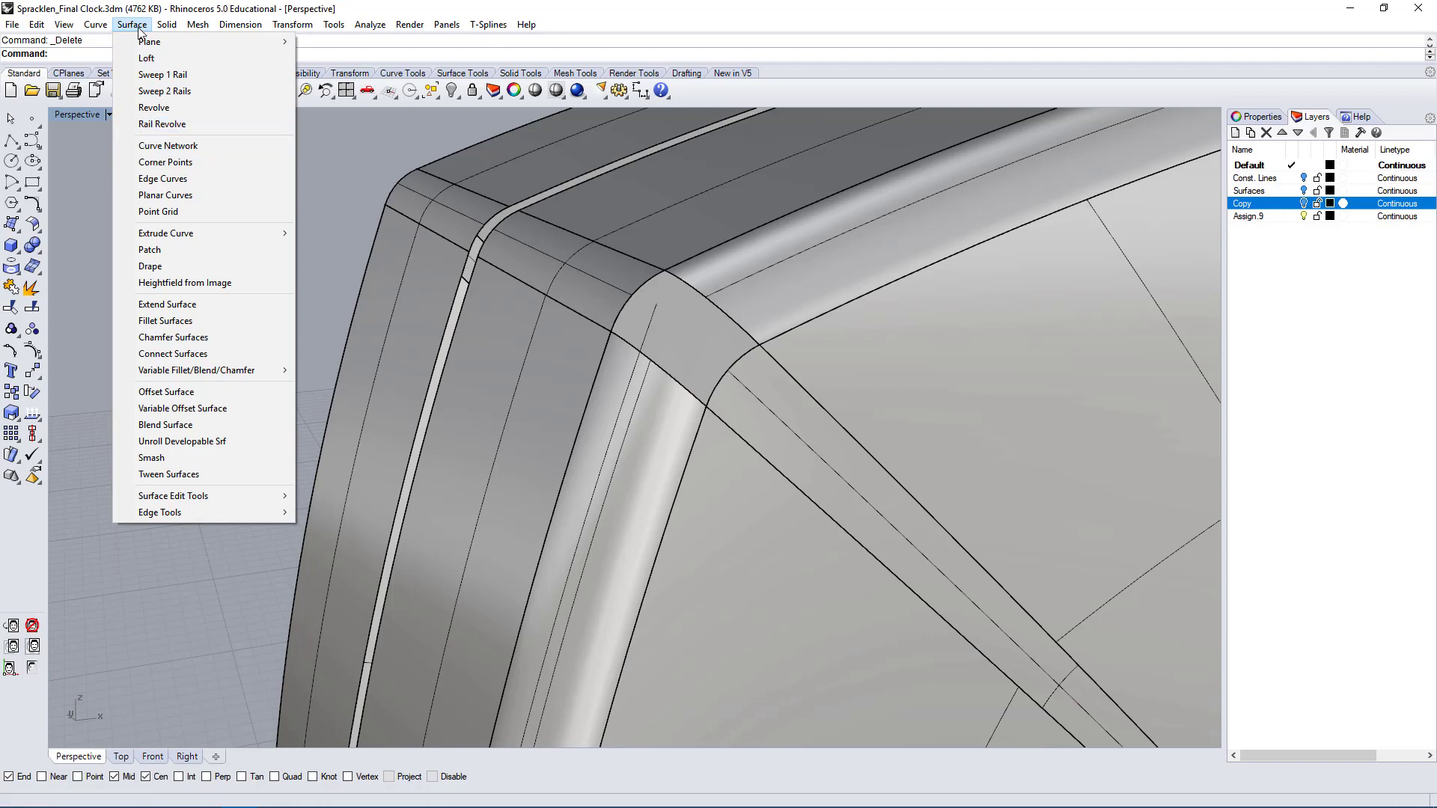
left_click(168, 145)
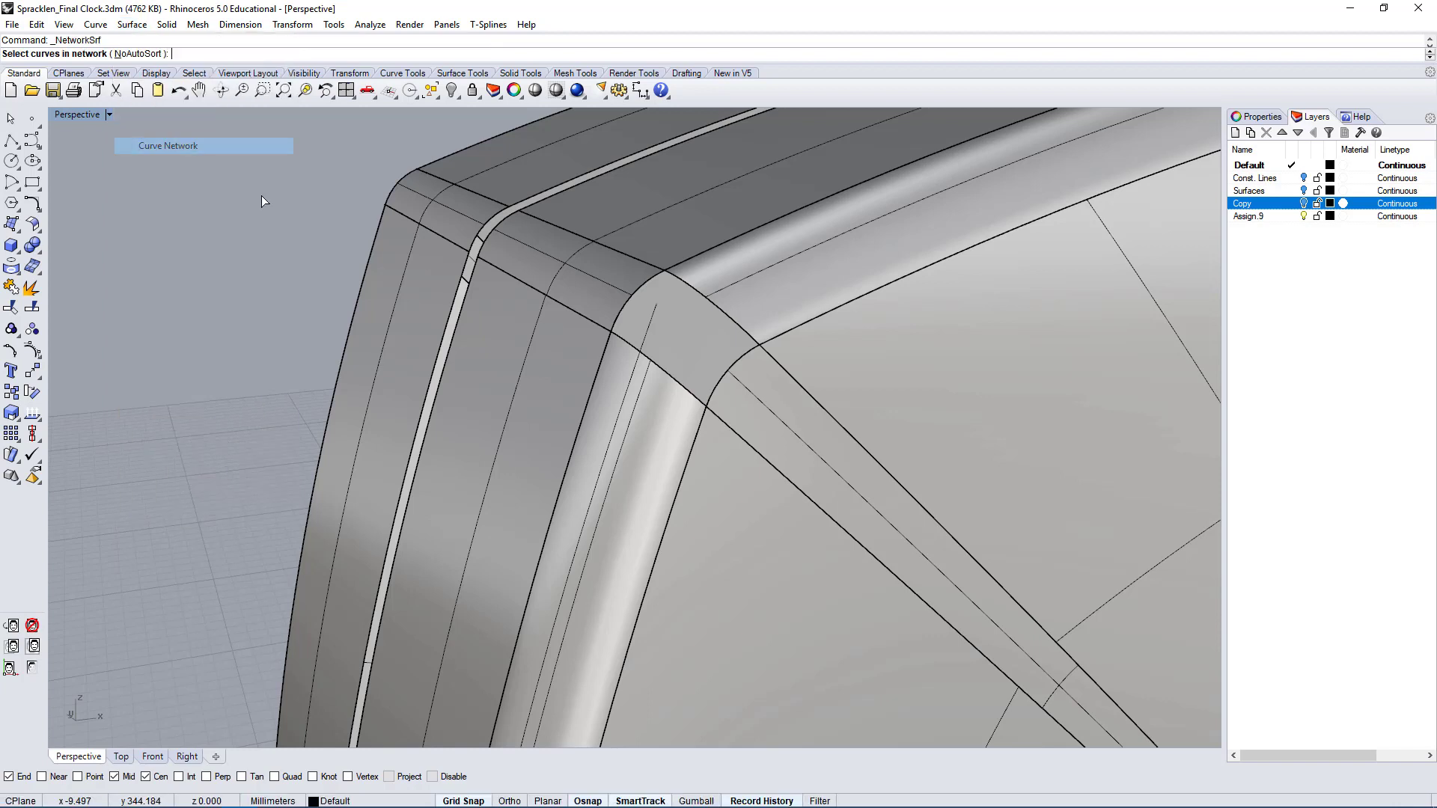
left_click(721, 311)
left_click(738, 365)
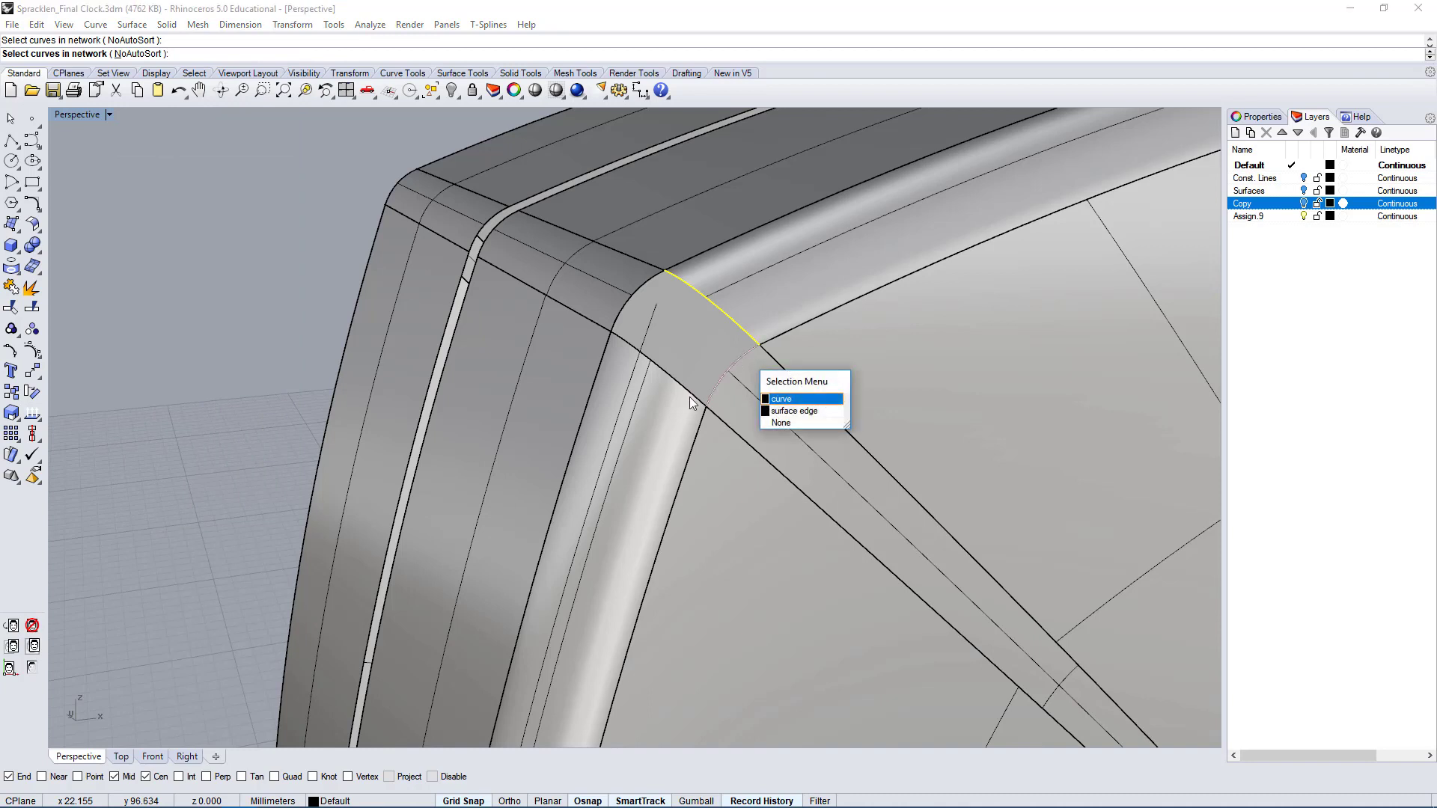
left_click(781, 410)
left_click(682, 392)
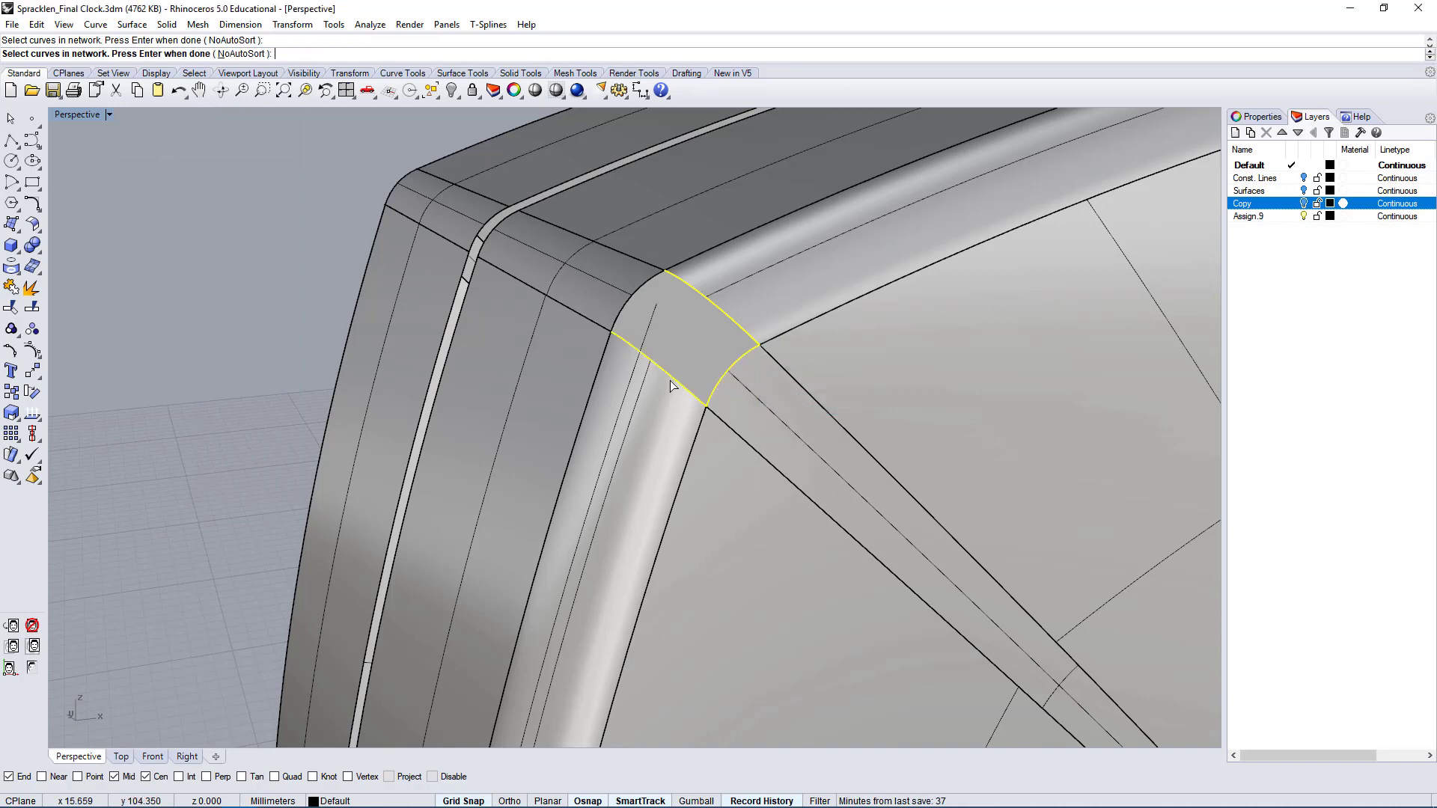
left_click(623, 310)
key("Return")
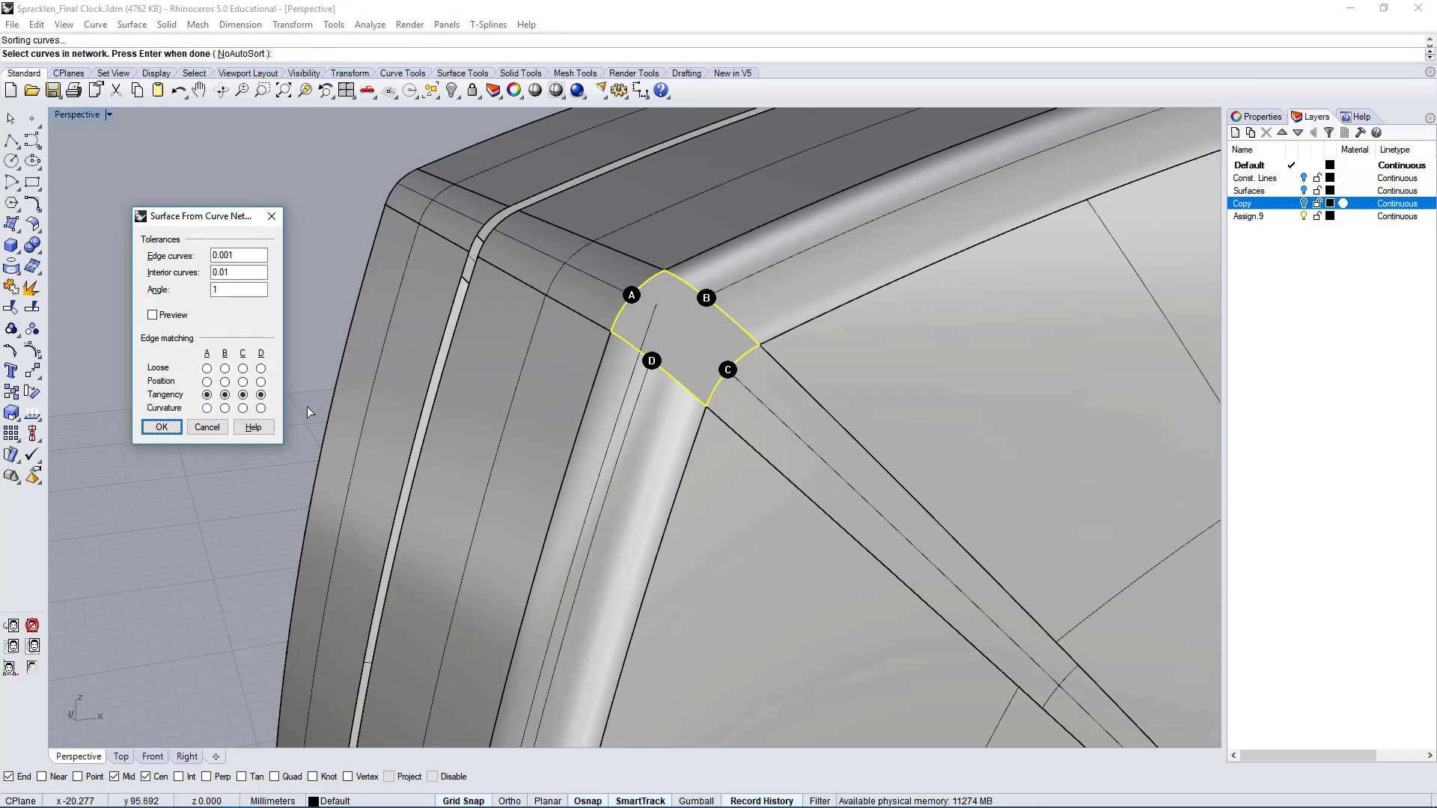
left_click(162, 428)
- Examine how the new corner patch flows into the adjoining fillet surfaces and the diagonal seam
right_click_drag(761, 385, 404, 358)
left_click(372, 296)
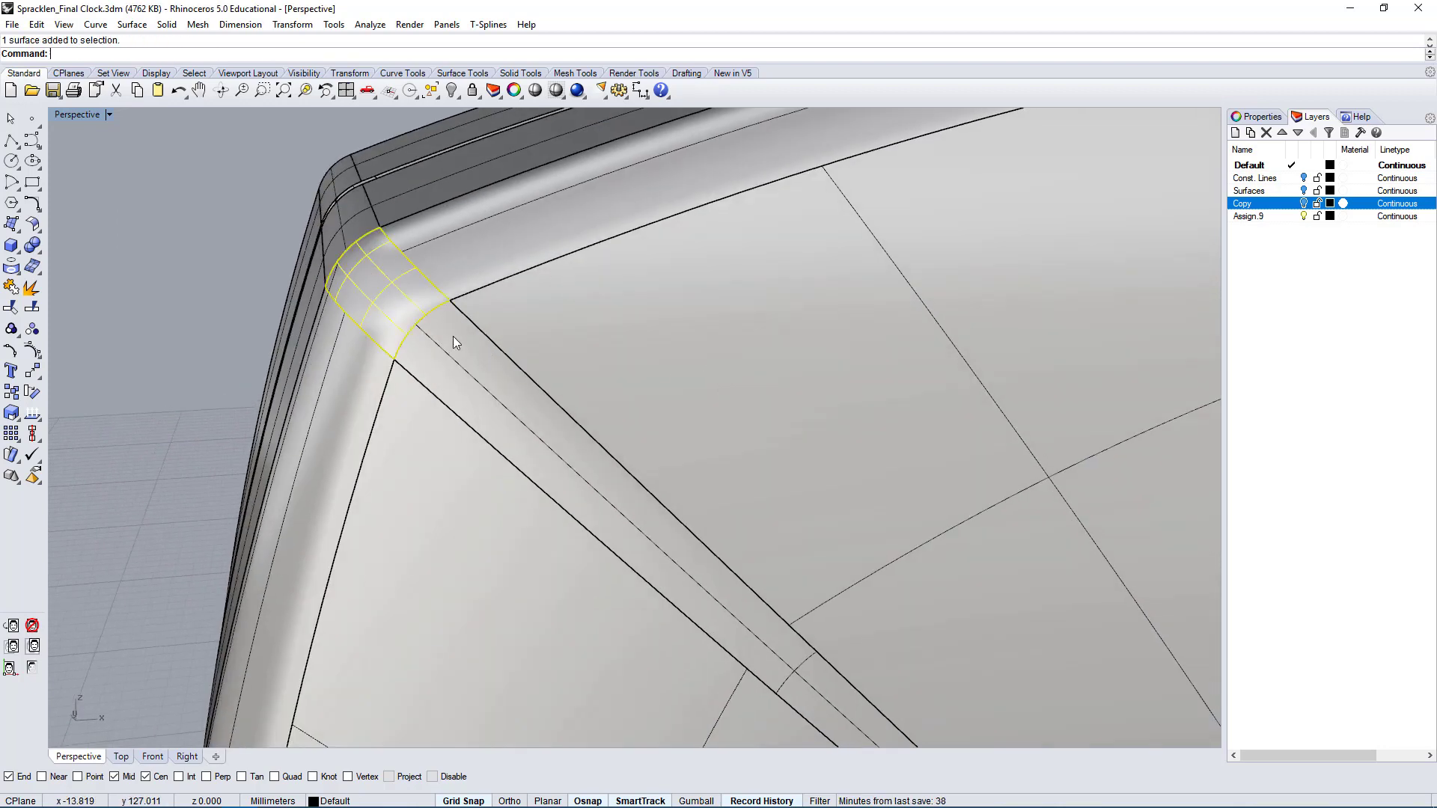
right_click_drag(453, 338, 474, 343)
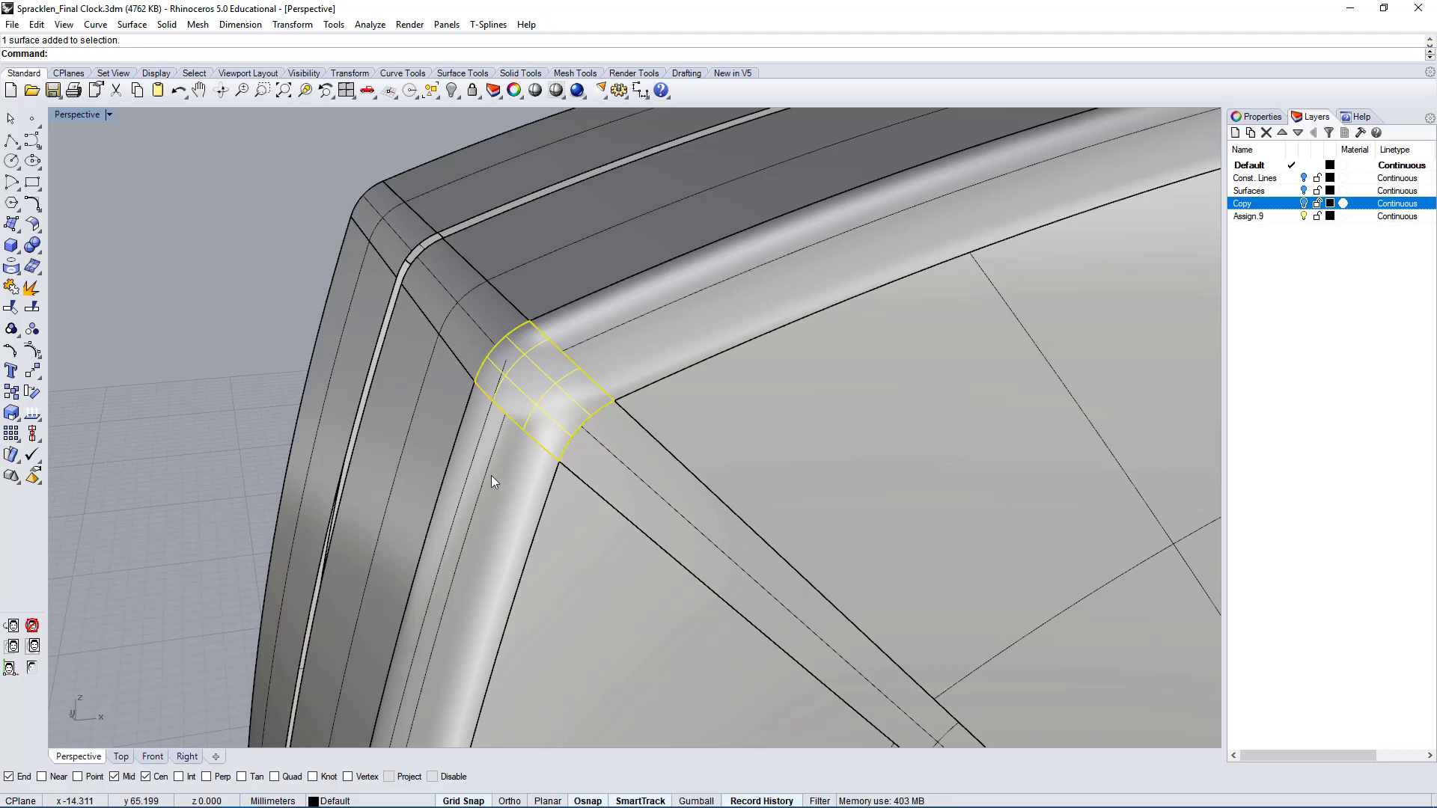
scroll(579, 361, "down", 4)
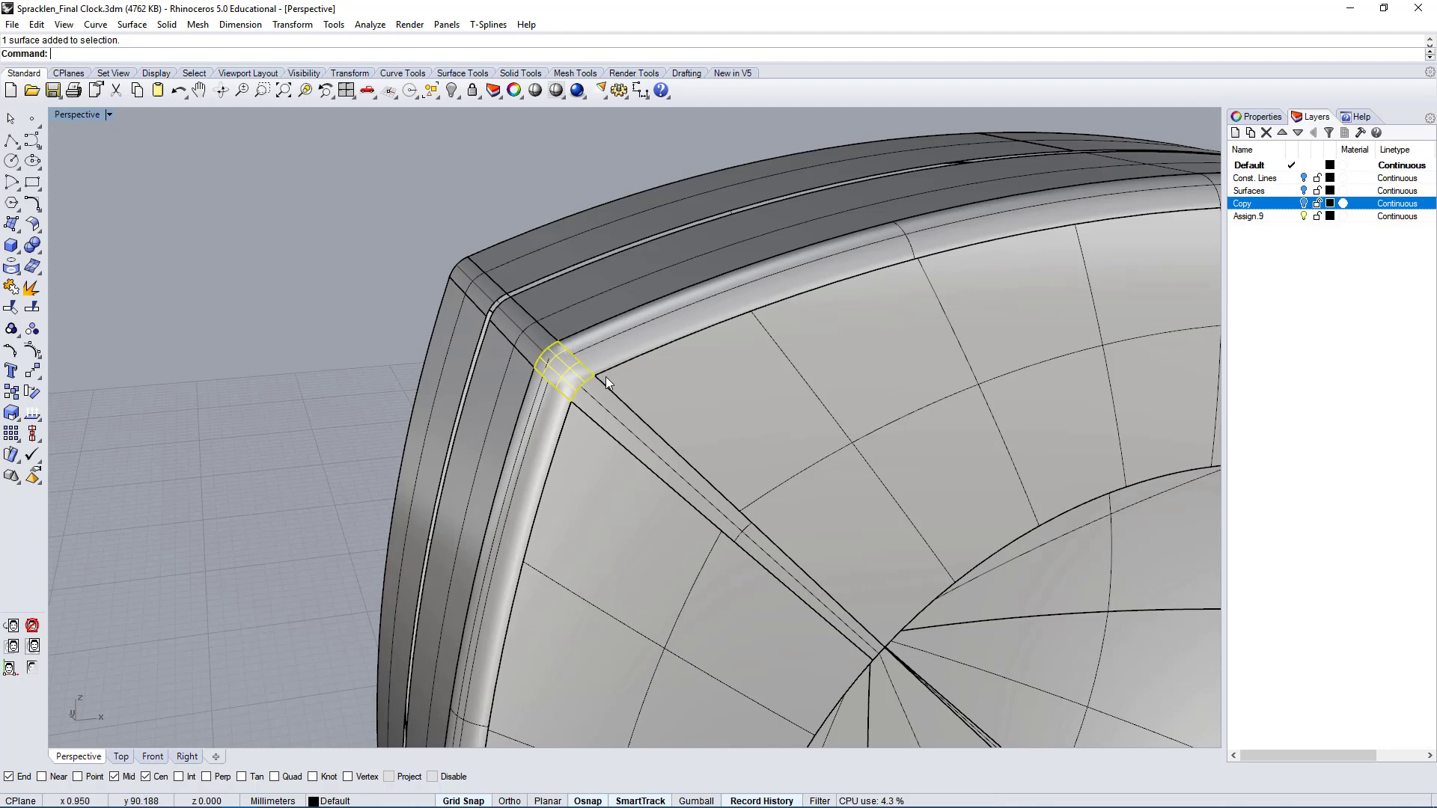
left_click(630, 334)
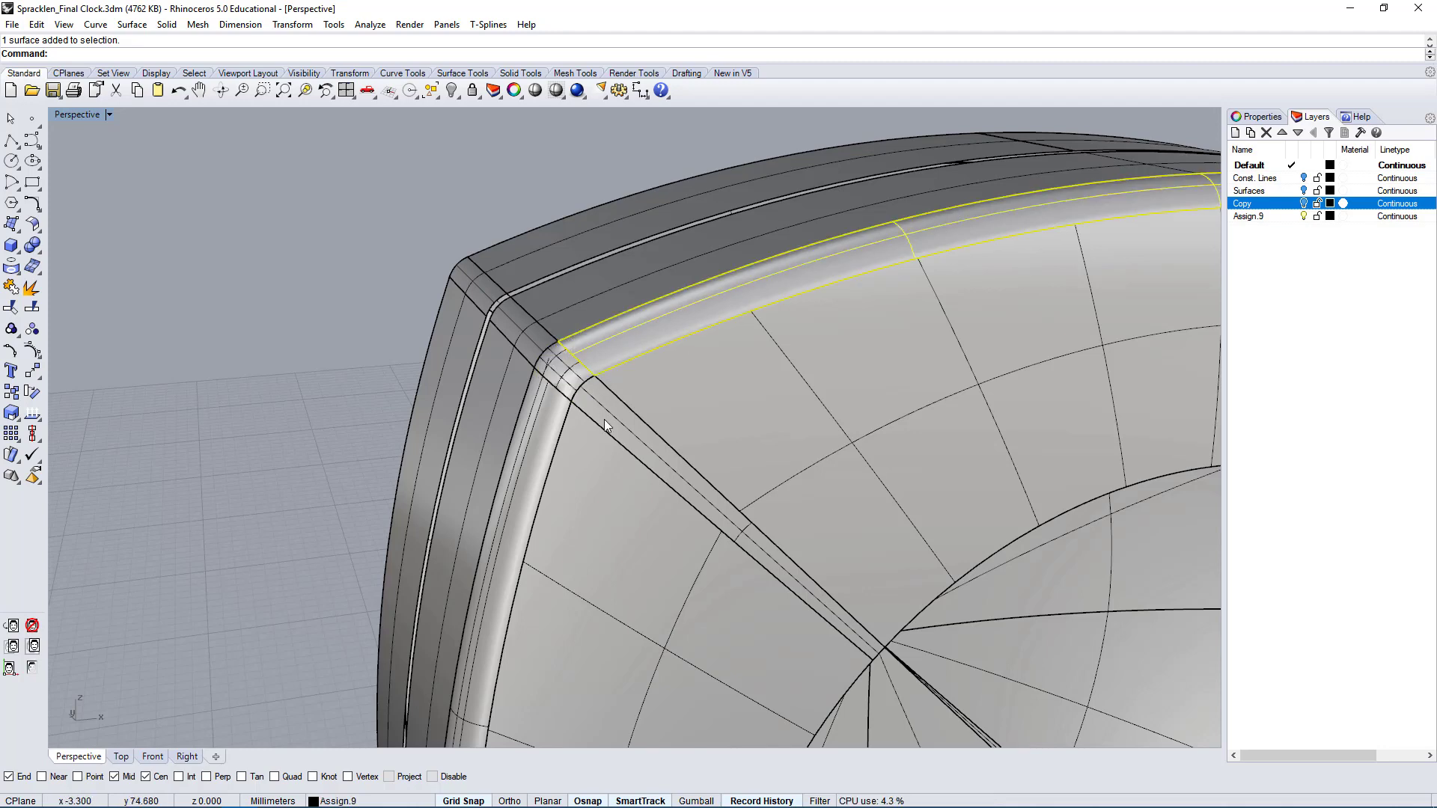
left_click(556, 368)
left_click(551, 431)
scroll(550, 431, "down", 6)
right_click_drag(898, 418, 630, 408)
scroll(524, 374, "up", 4)
- Polar array the diagonal seam surface and corner patch around the clock's center in the front view, with 4 items over 360 degrees
left_click(519, 373)
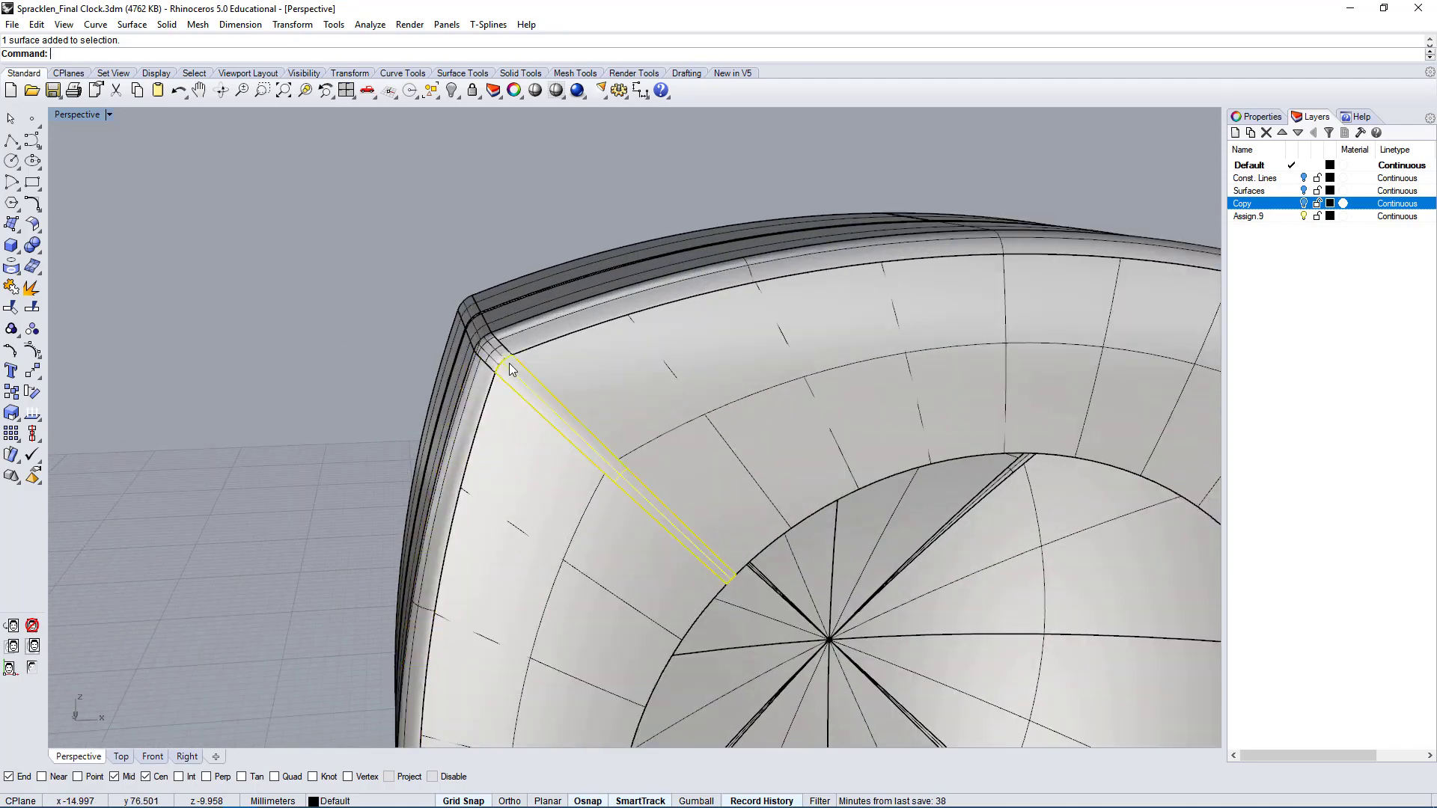
left_click(492, 350, "shift")
right_click_drag(534, 398, 757, 434)
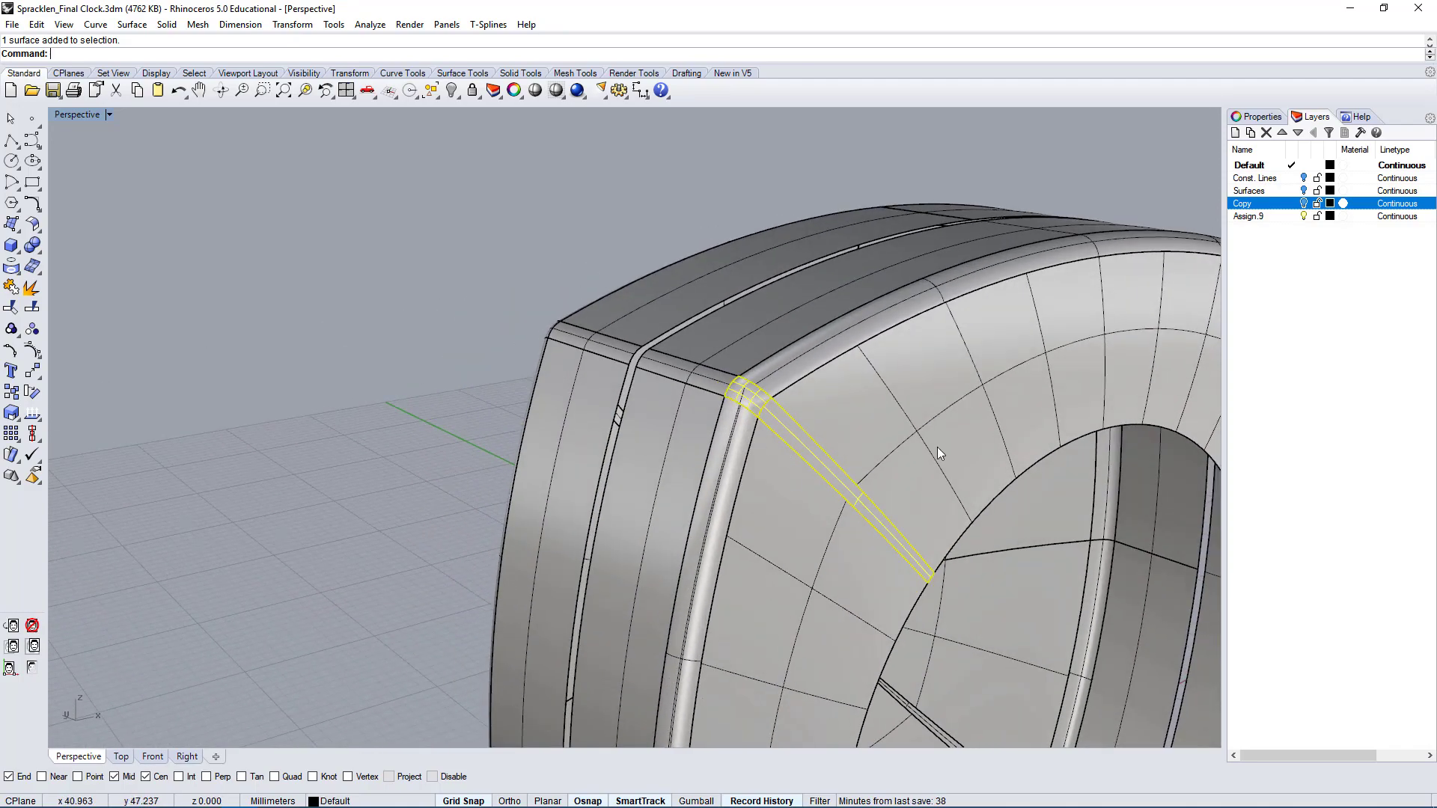
right_click_drag(937, 447, 714, 426)
type("ArrayPolar")
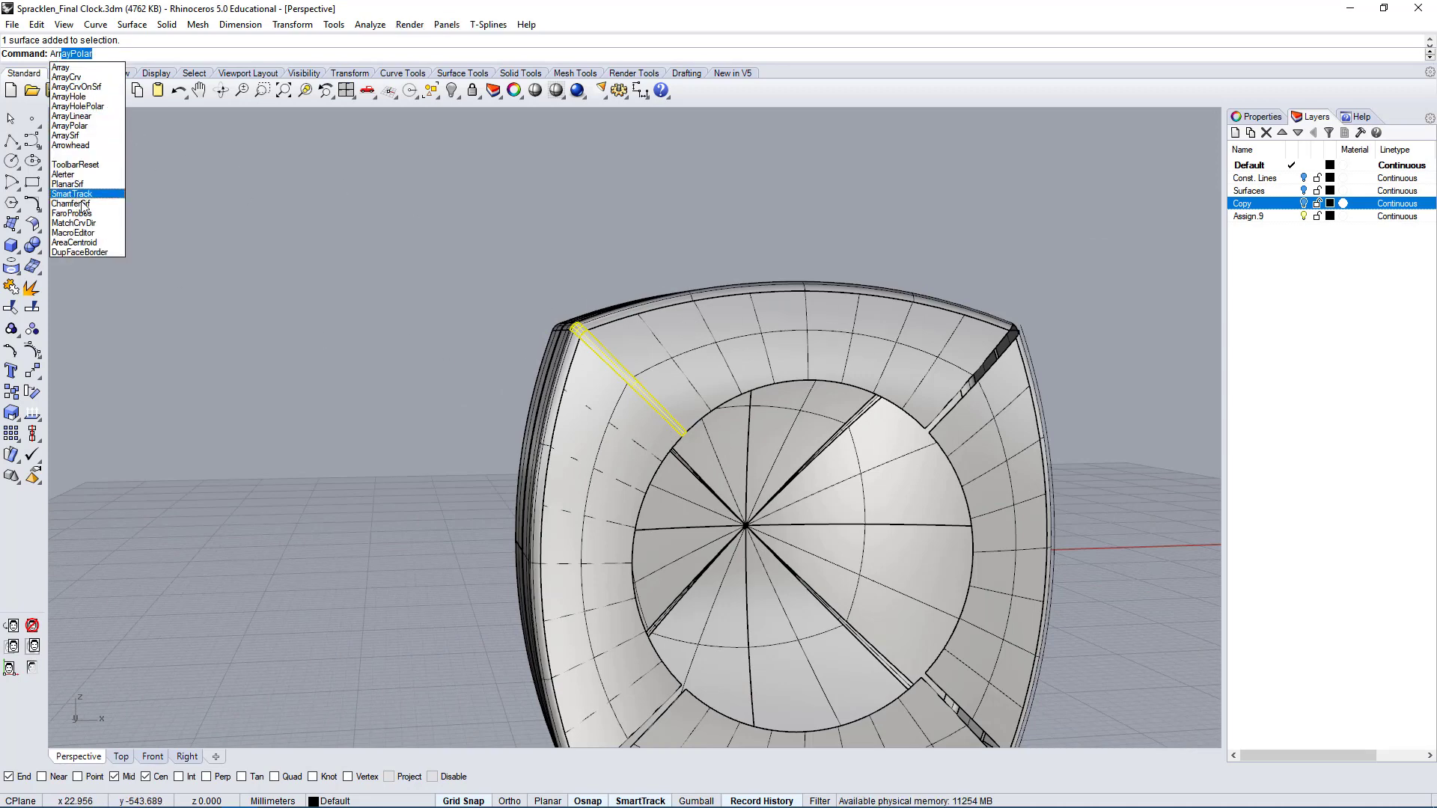
key("Return")
double_click(78, 116)
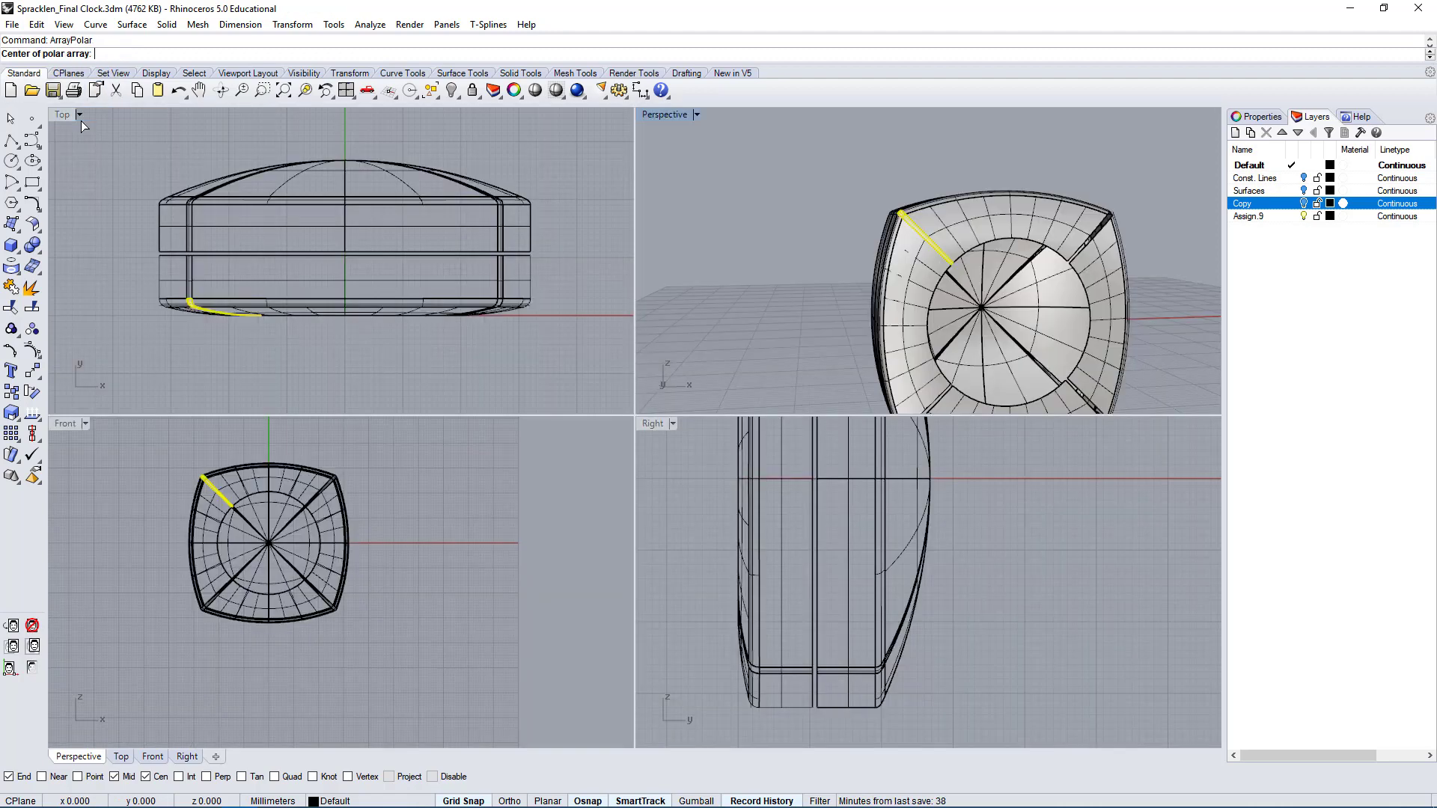
left_click(214, 484)
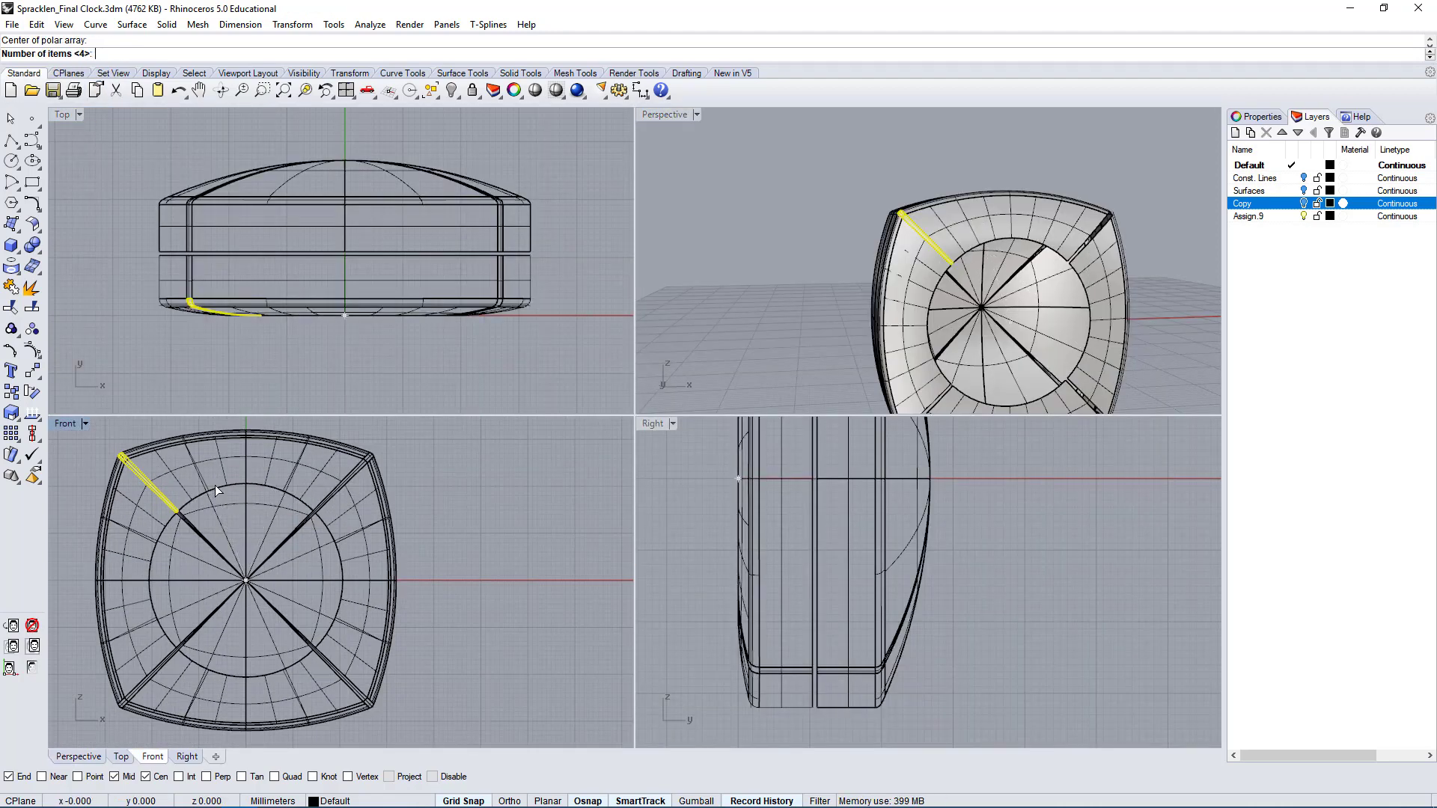
key("Return")
key("Return")
key("Return")
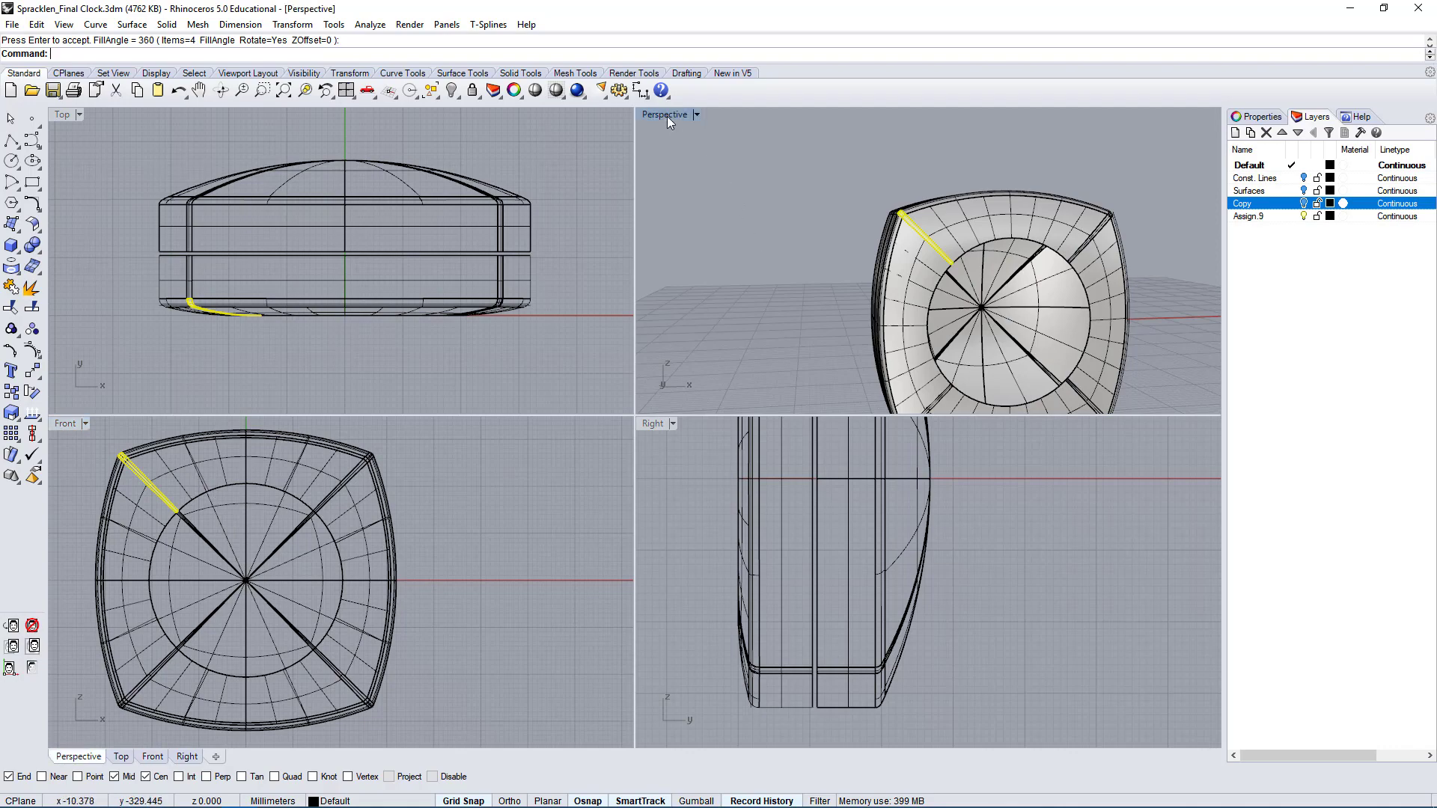
- Select all the clock's geometry in the perspective view and join it
double_click(667, 116)
left_click_drag(1022, 154, 402, 573)
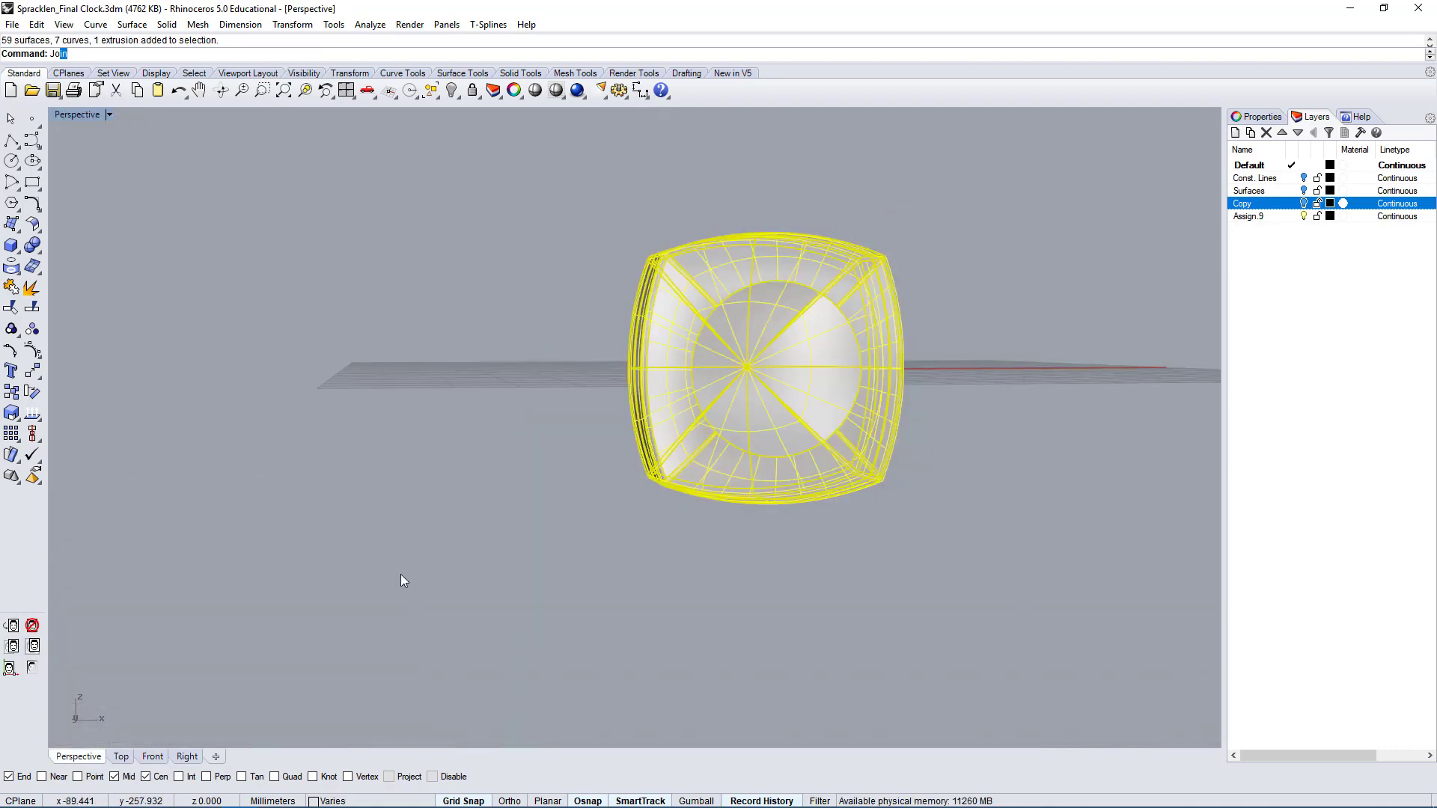
key("Return")
right_click_drag(847, 464, 818, 255)
- Show the naked edges of the two joined housing polysurfaces with edge analysis
left_click(712, 348)
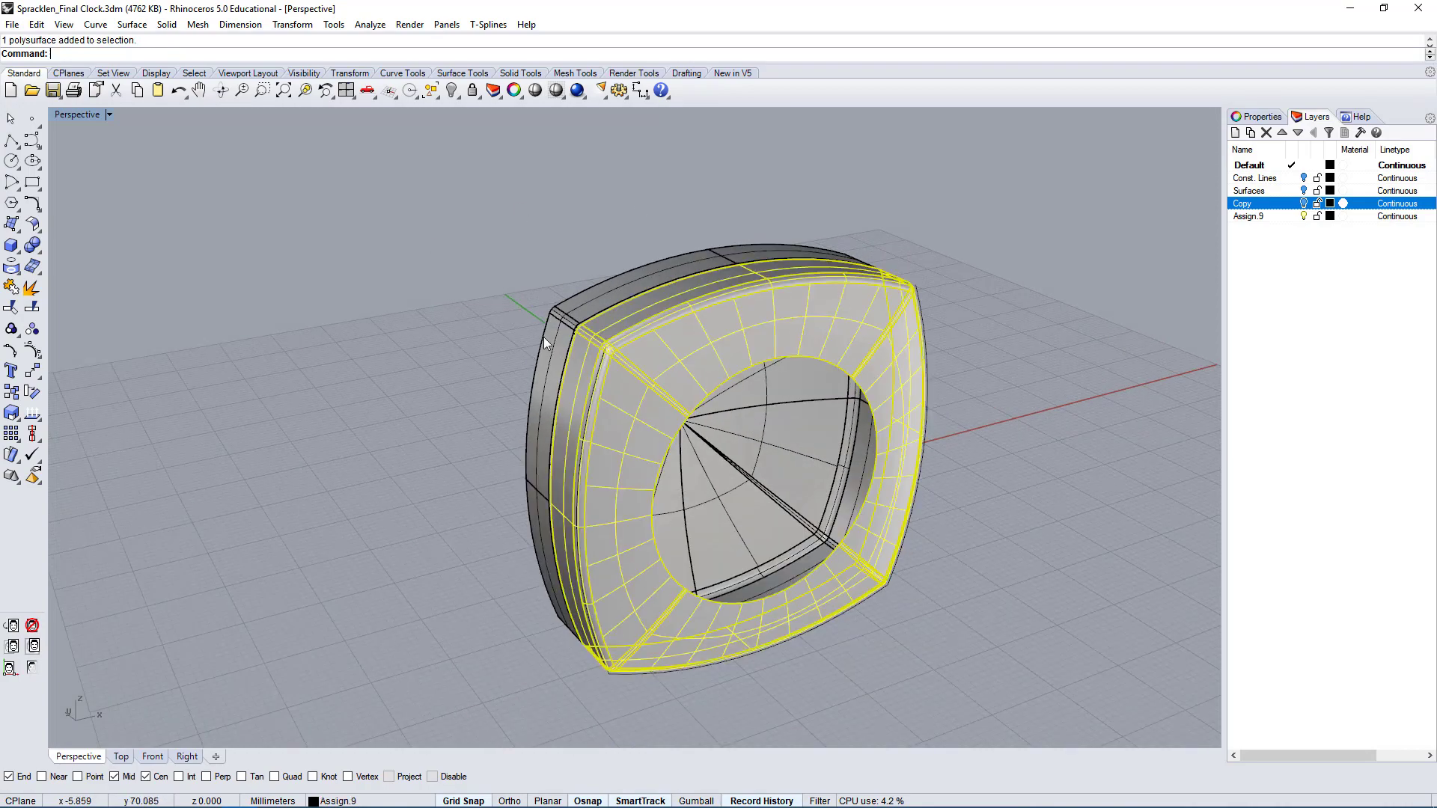
left_click(590, 303, "shift")
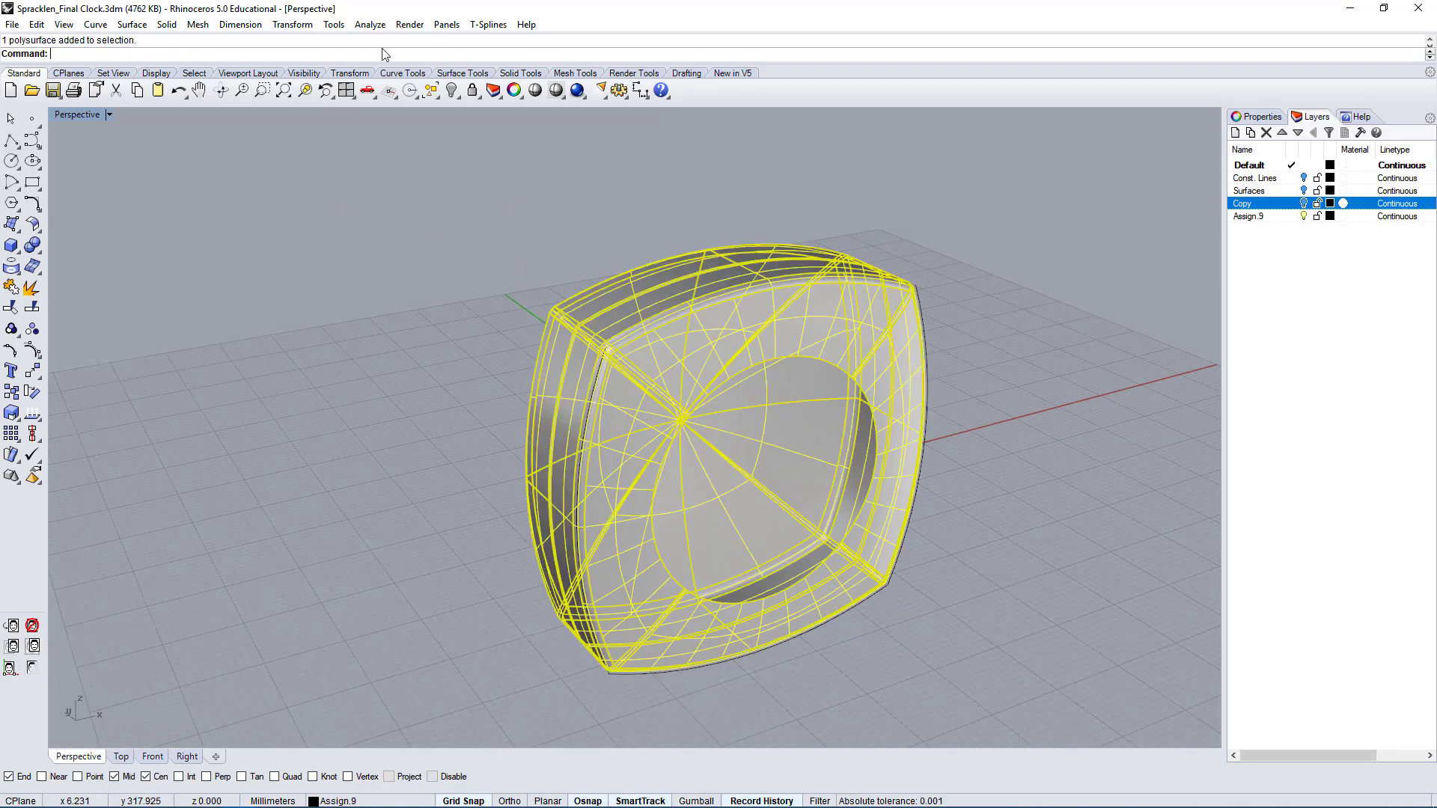
left_click(370, 24)
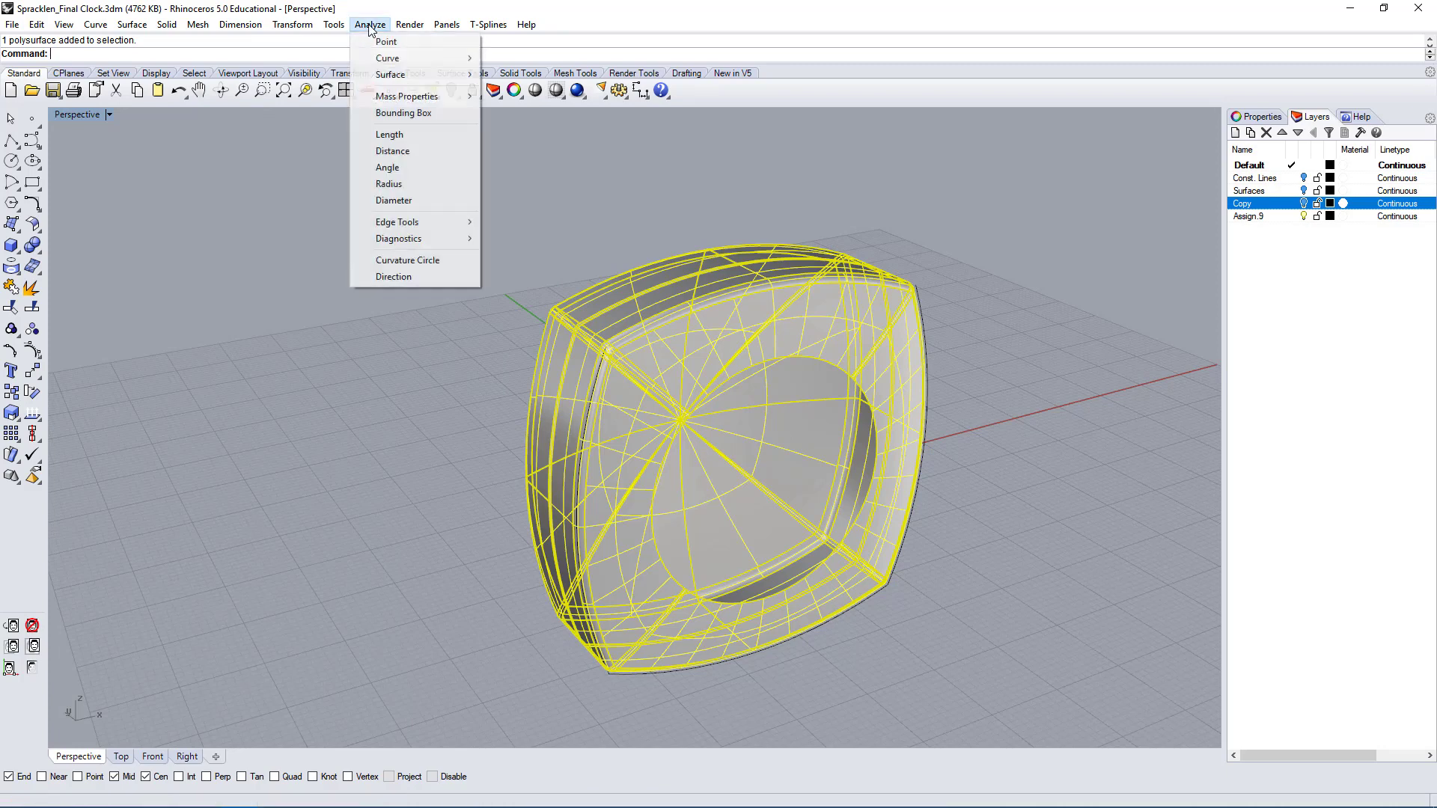
mouse_move(390, 78)
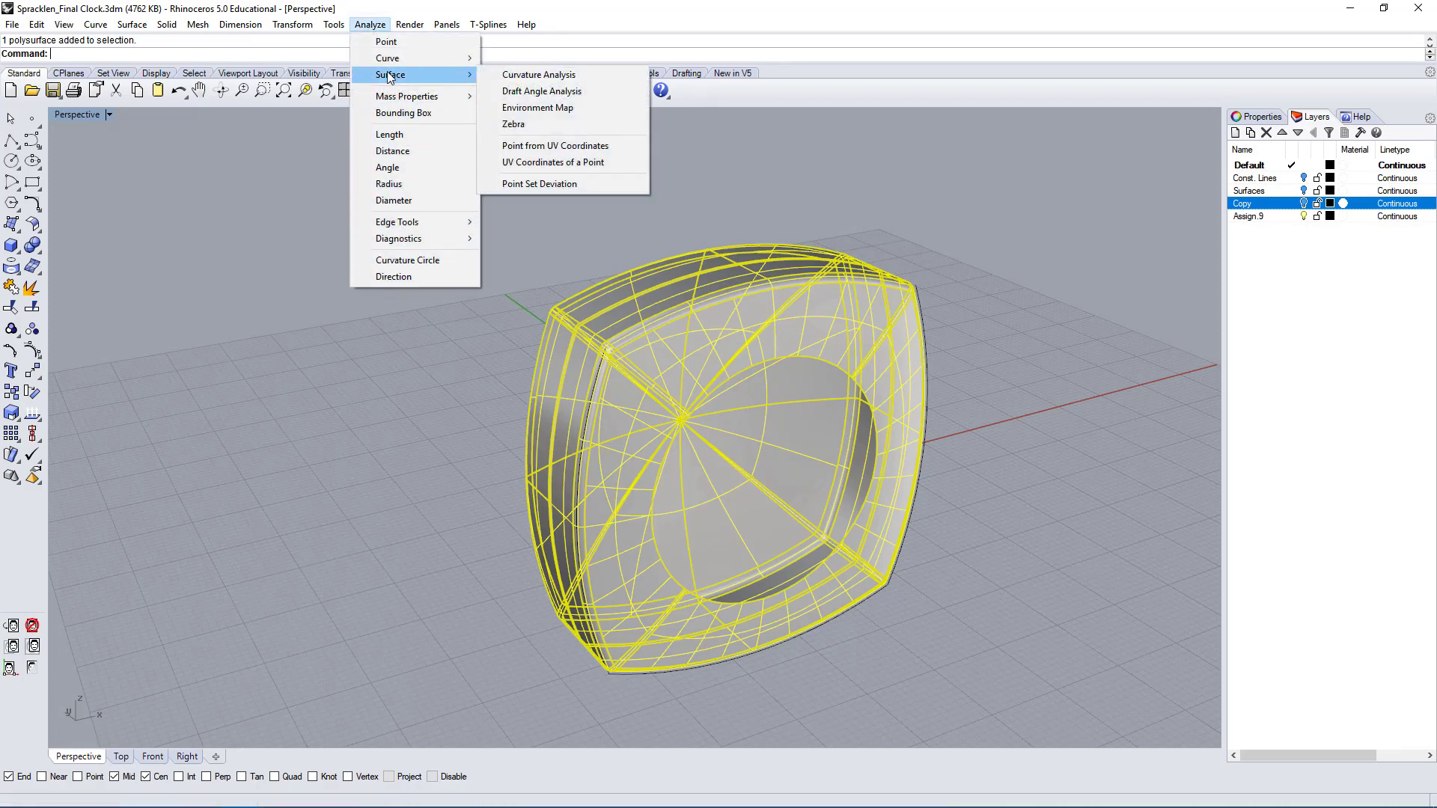
mouse_move(443, 227)
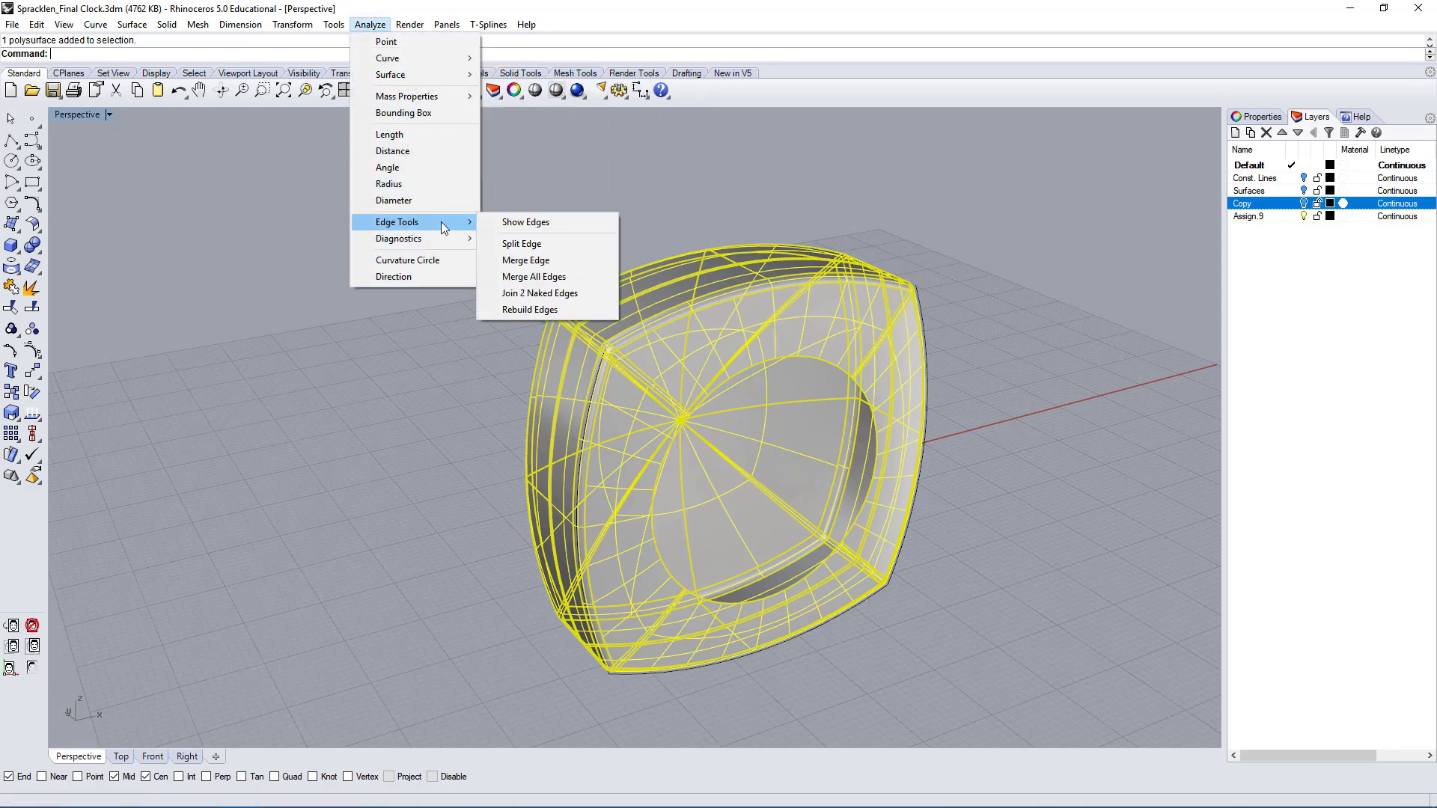
left_click(533, 222)
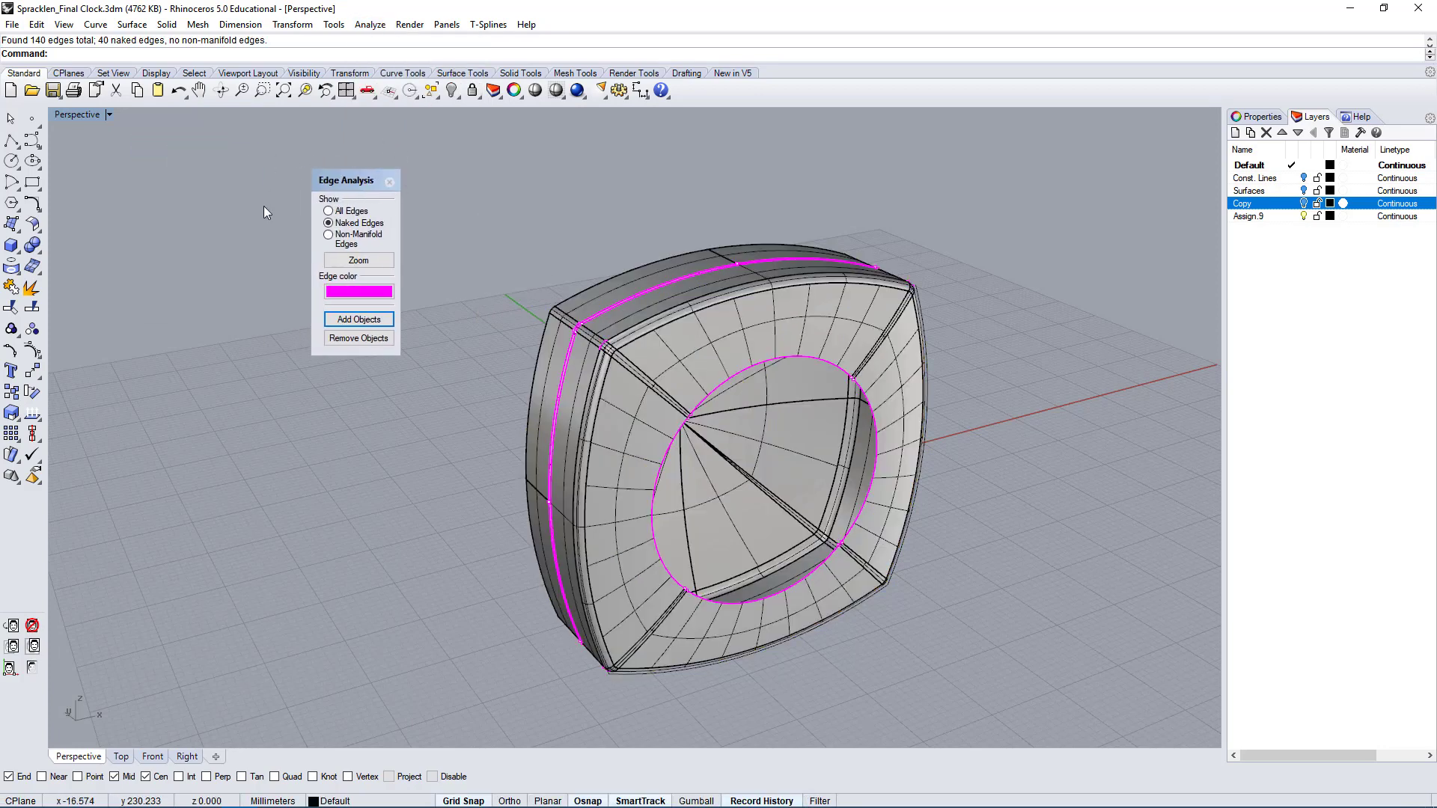
- Examine the highlighted naked edges around the rear housing's rounded corner, keeping the edge analysis window clear of the model
left_click(715, 333)
left_click(321, 292)
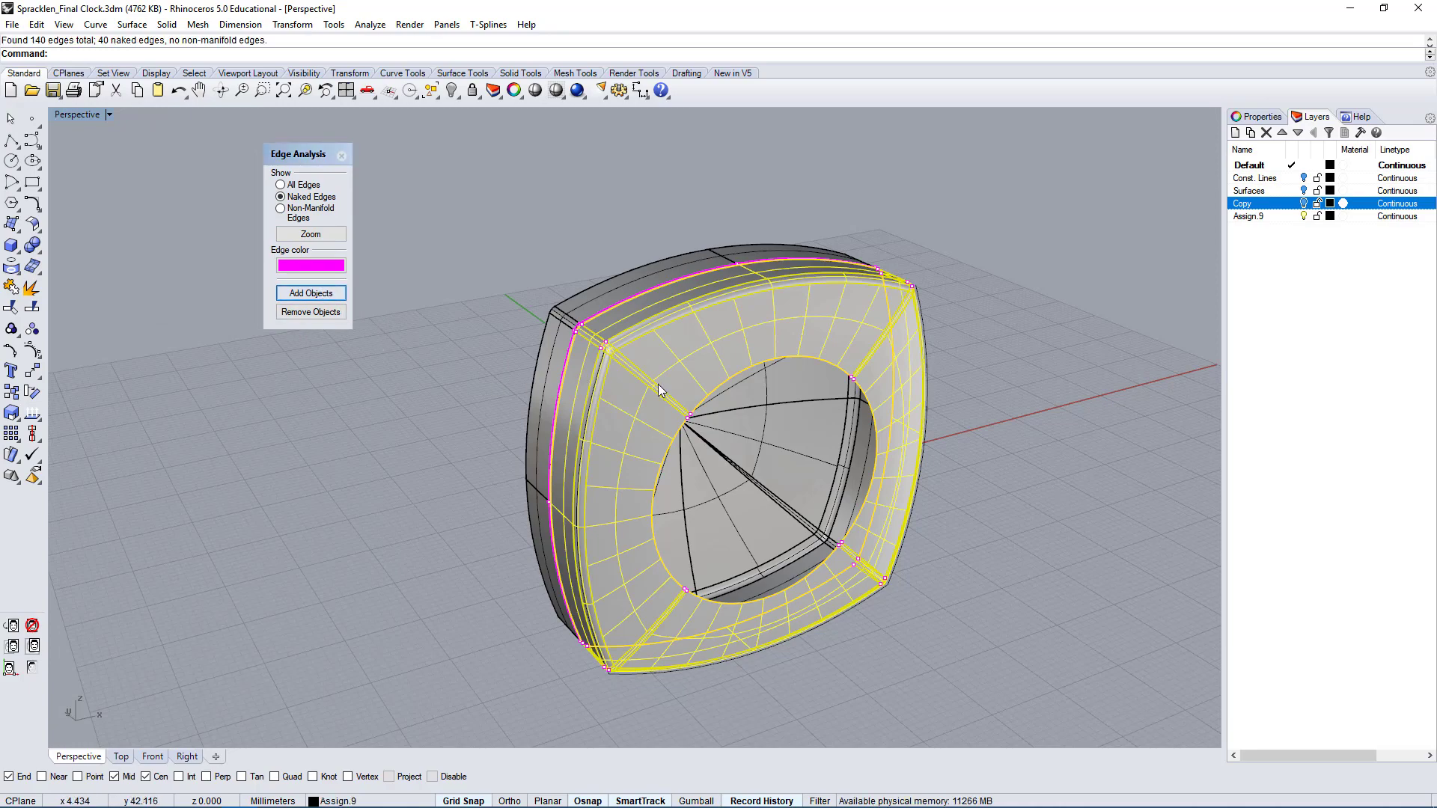
scroll(658, 383, "up", 5)
scroll(666, 391, "up", 6)
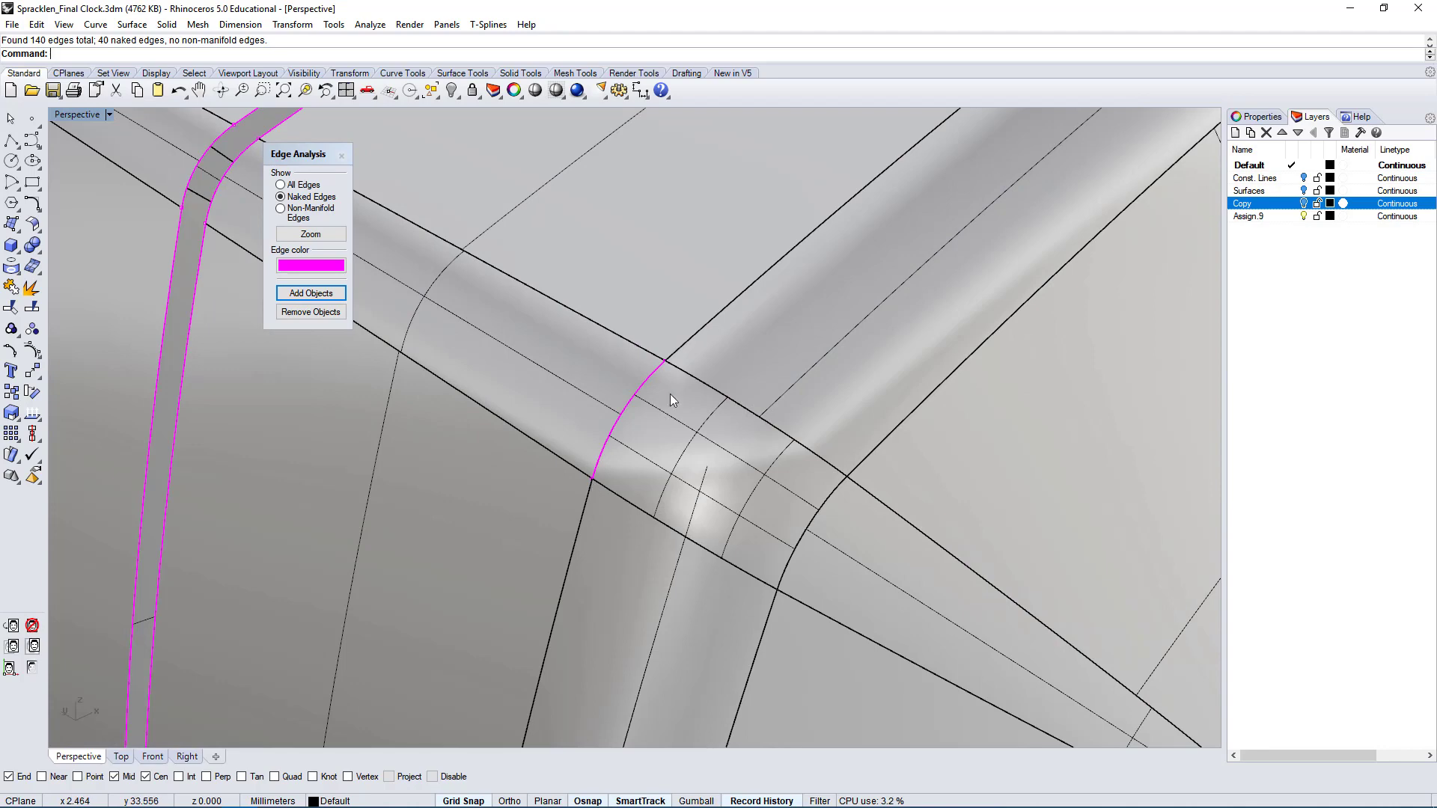
scroll(642, 418, "down", 7)
right_click_drag(662, 434, 968, 346)
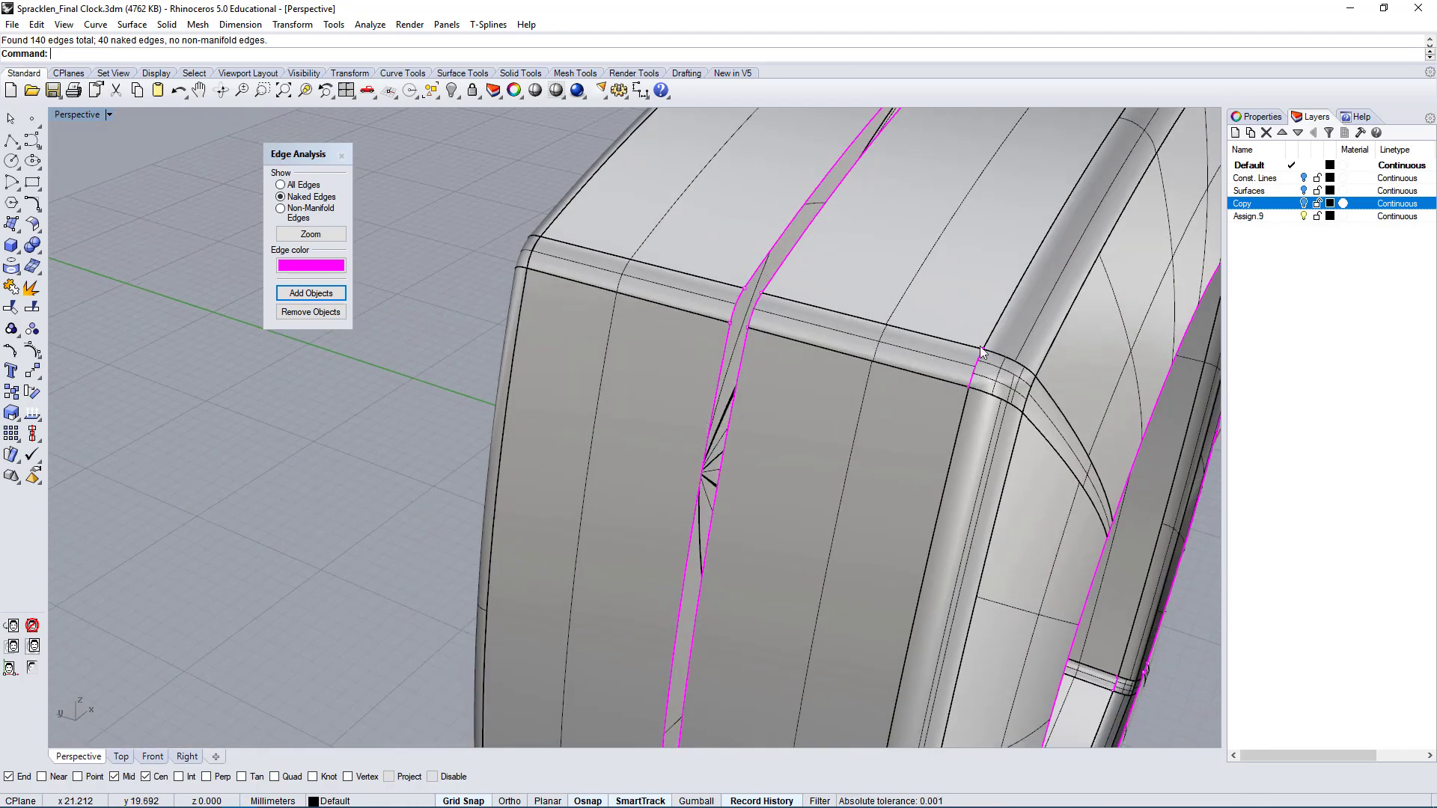
scroll(968, 347, "up", 3)
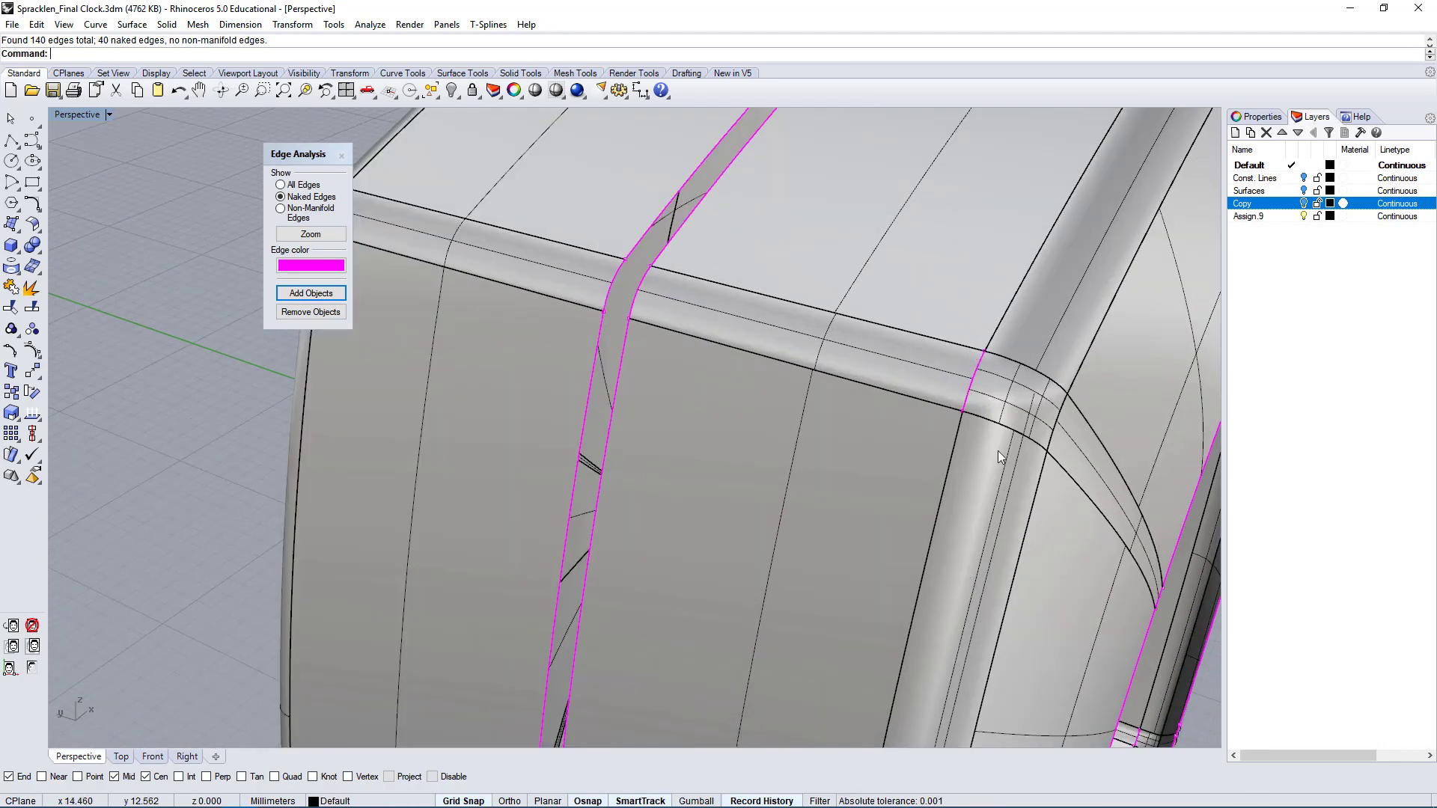
right_click_drag(998, 451, 967, 459)
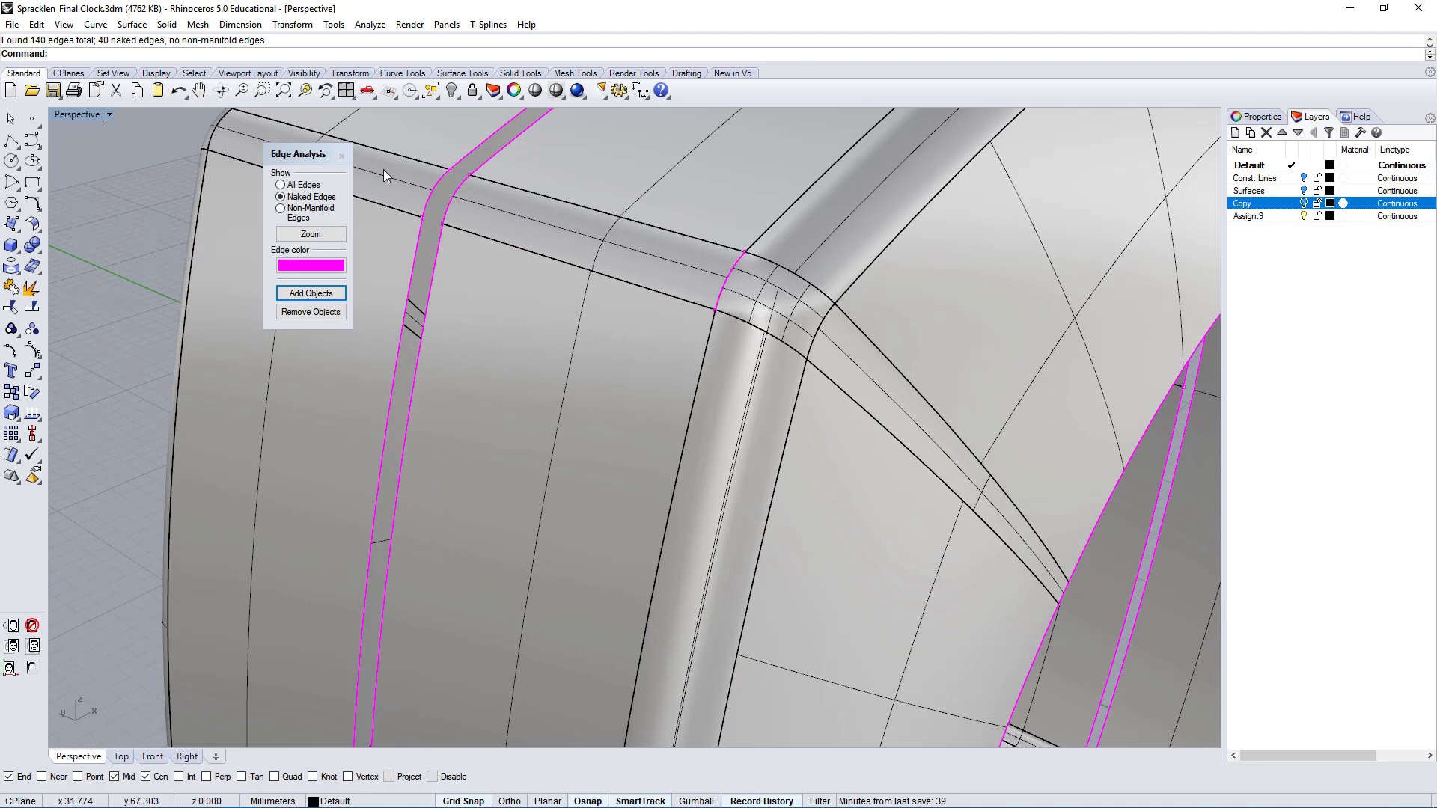
left_click_drag(306, 148, 196, 160)
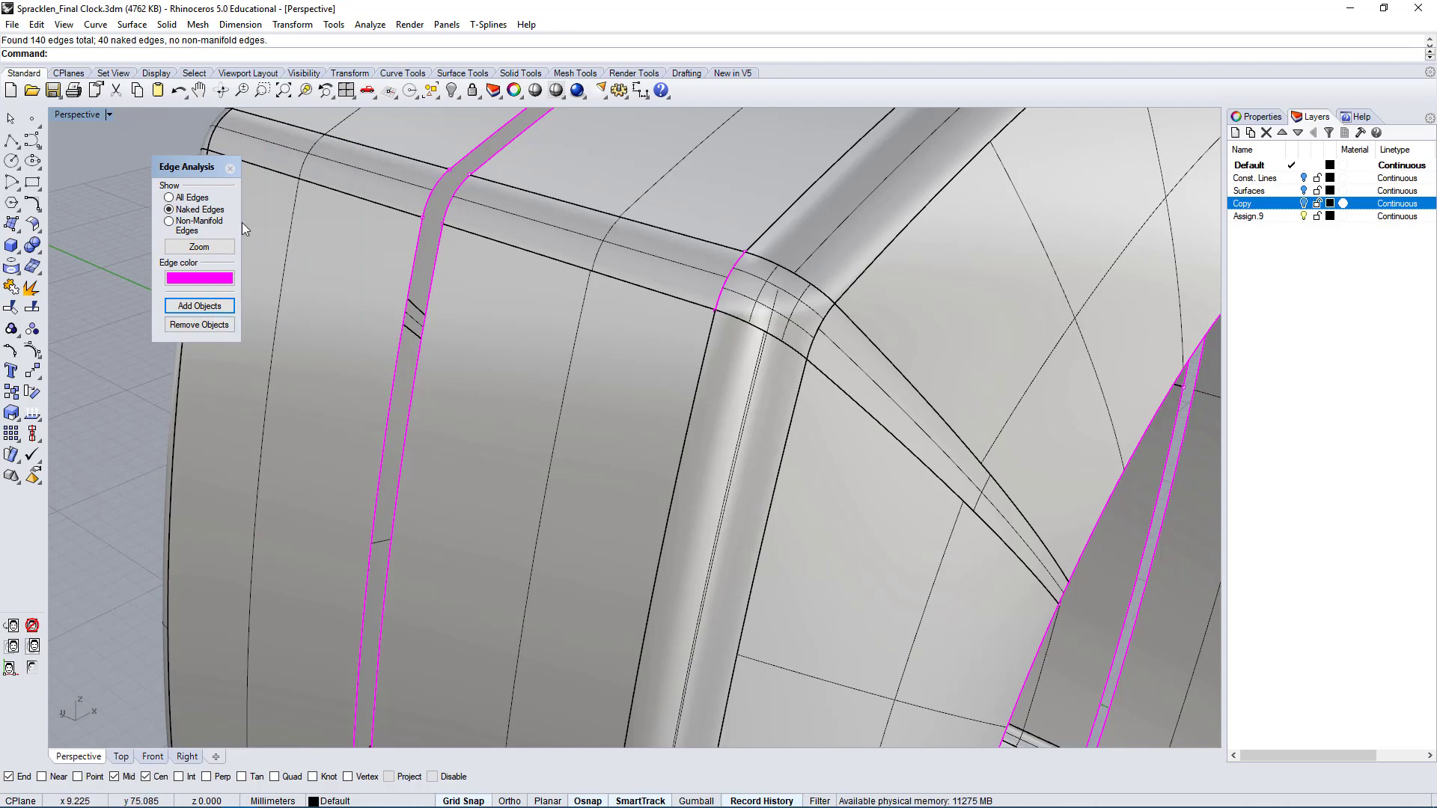
- Close the edge analysis of the clock housing
left_click_drag(196, 167, 154, 168)
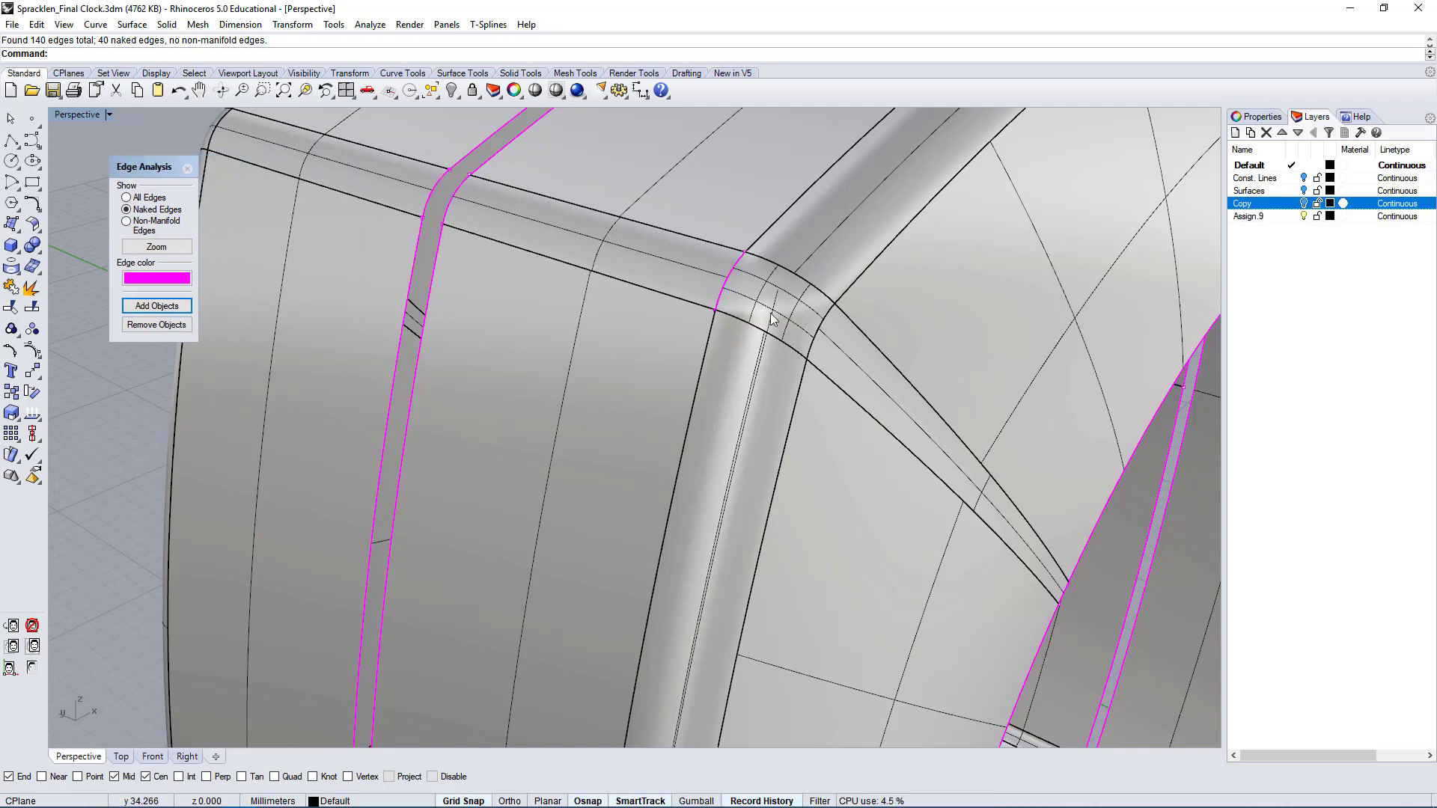
left_click(187, 168)
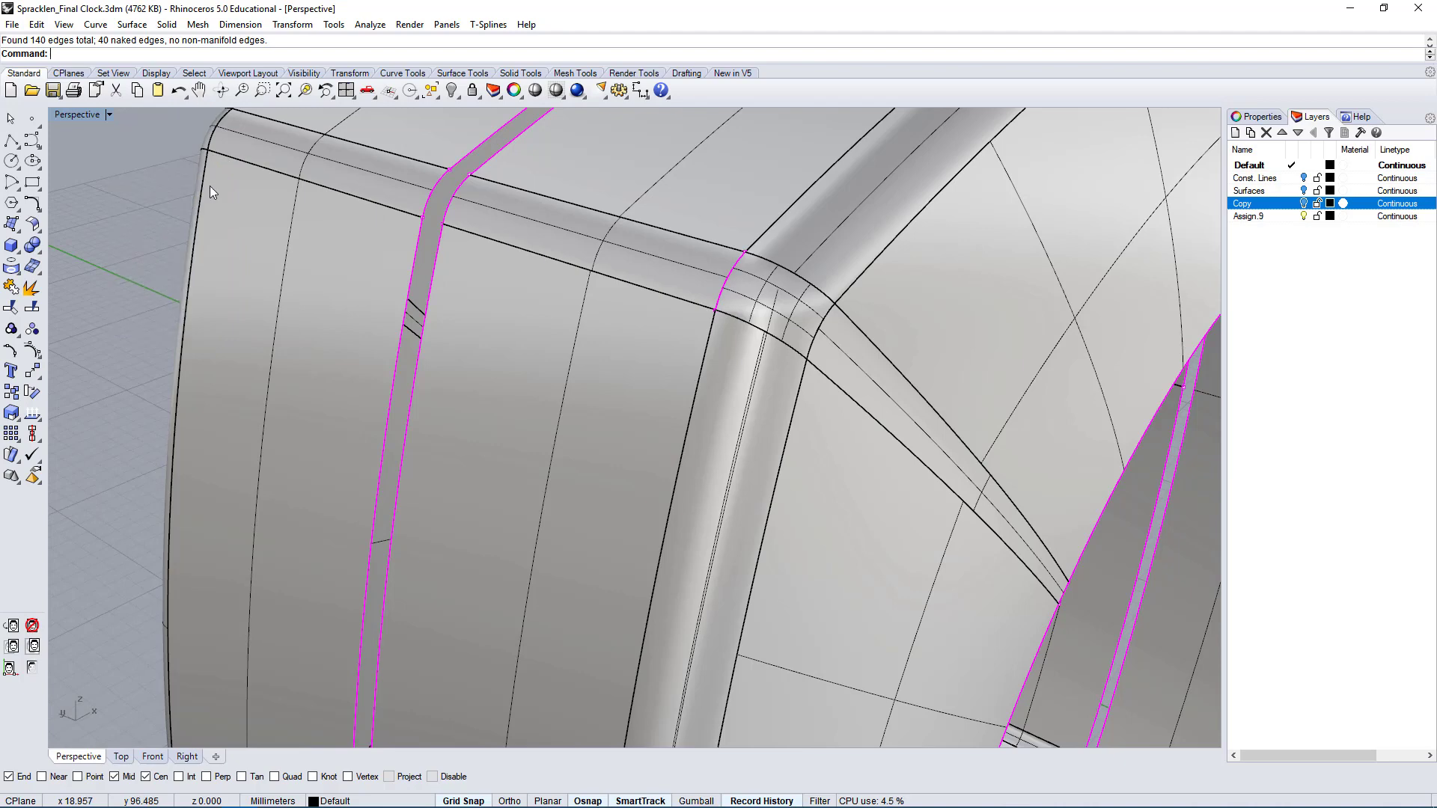
type("ExtrudeCrv")
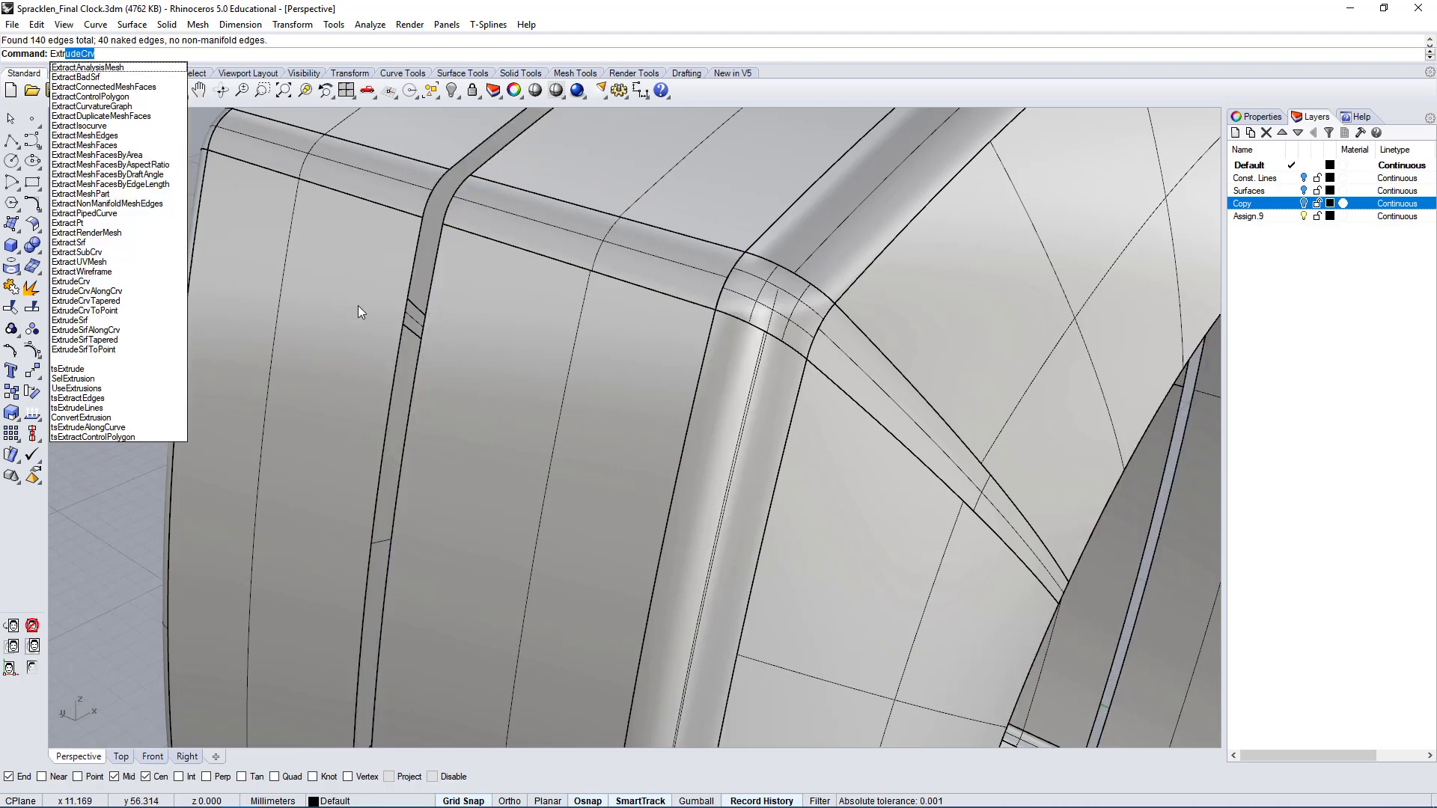
key("Escape")
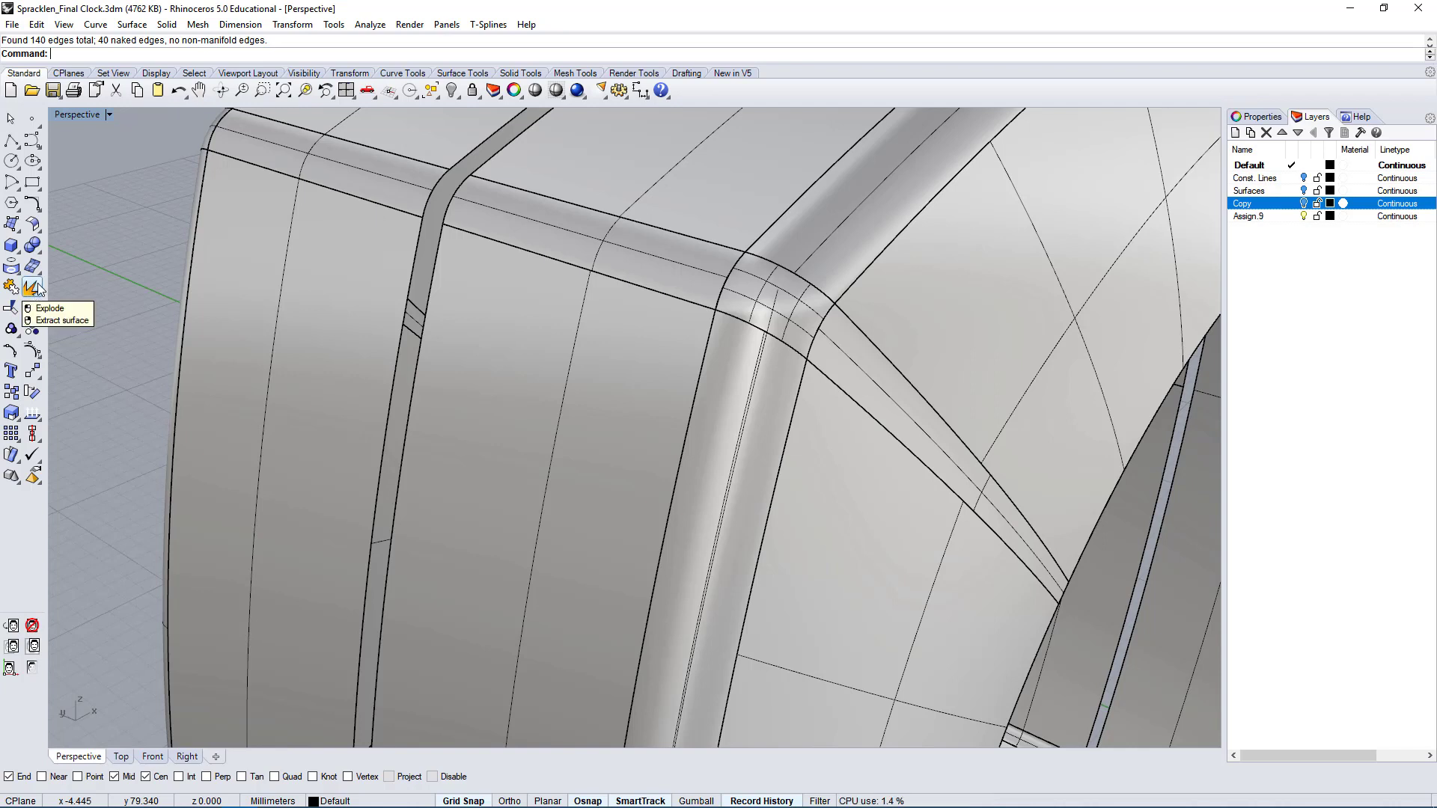
- Extract the rounded side strip between the corner patch and the housing gap from the rear housing, and delete it
right_click(33, 288)
left_click(582, 216)
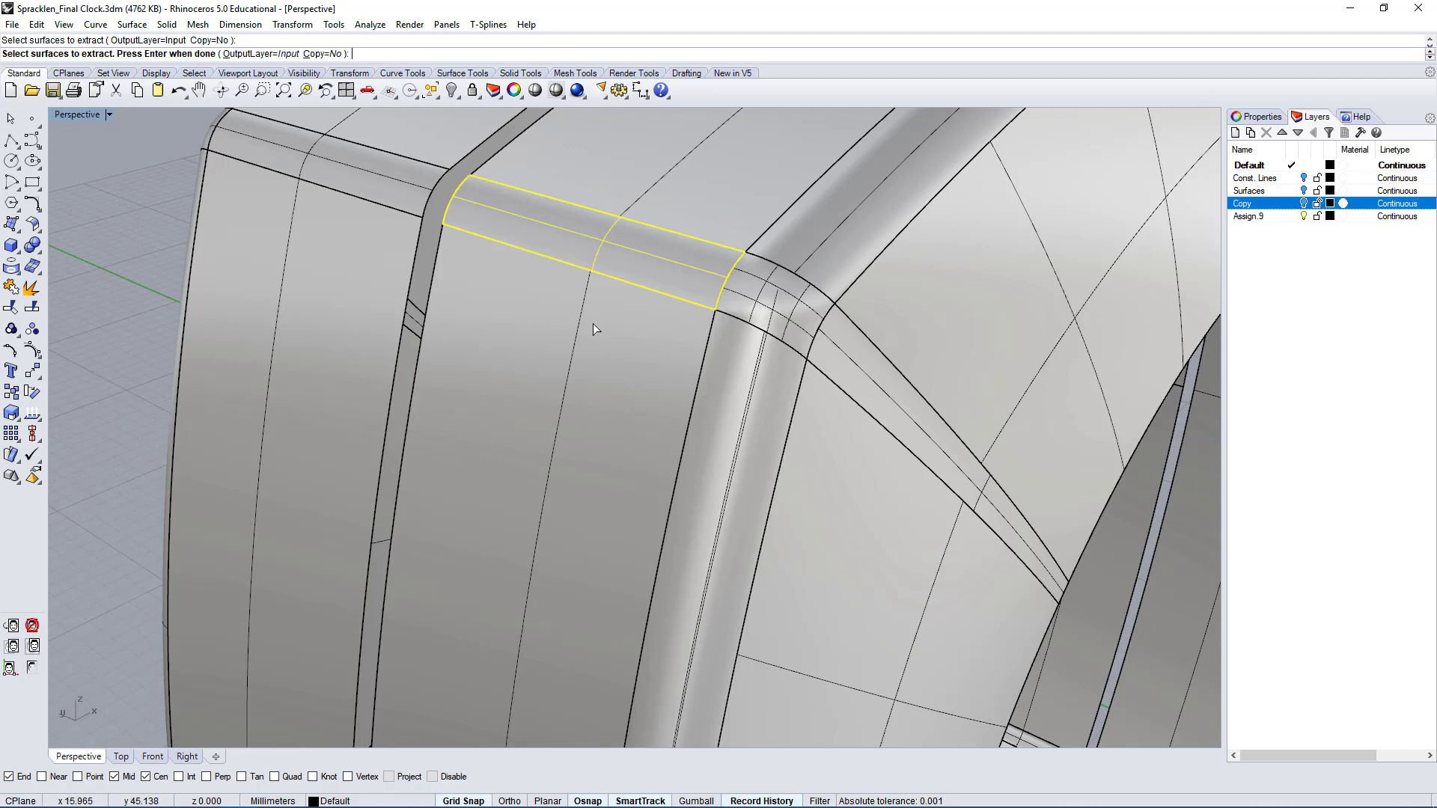
key("Return")
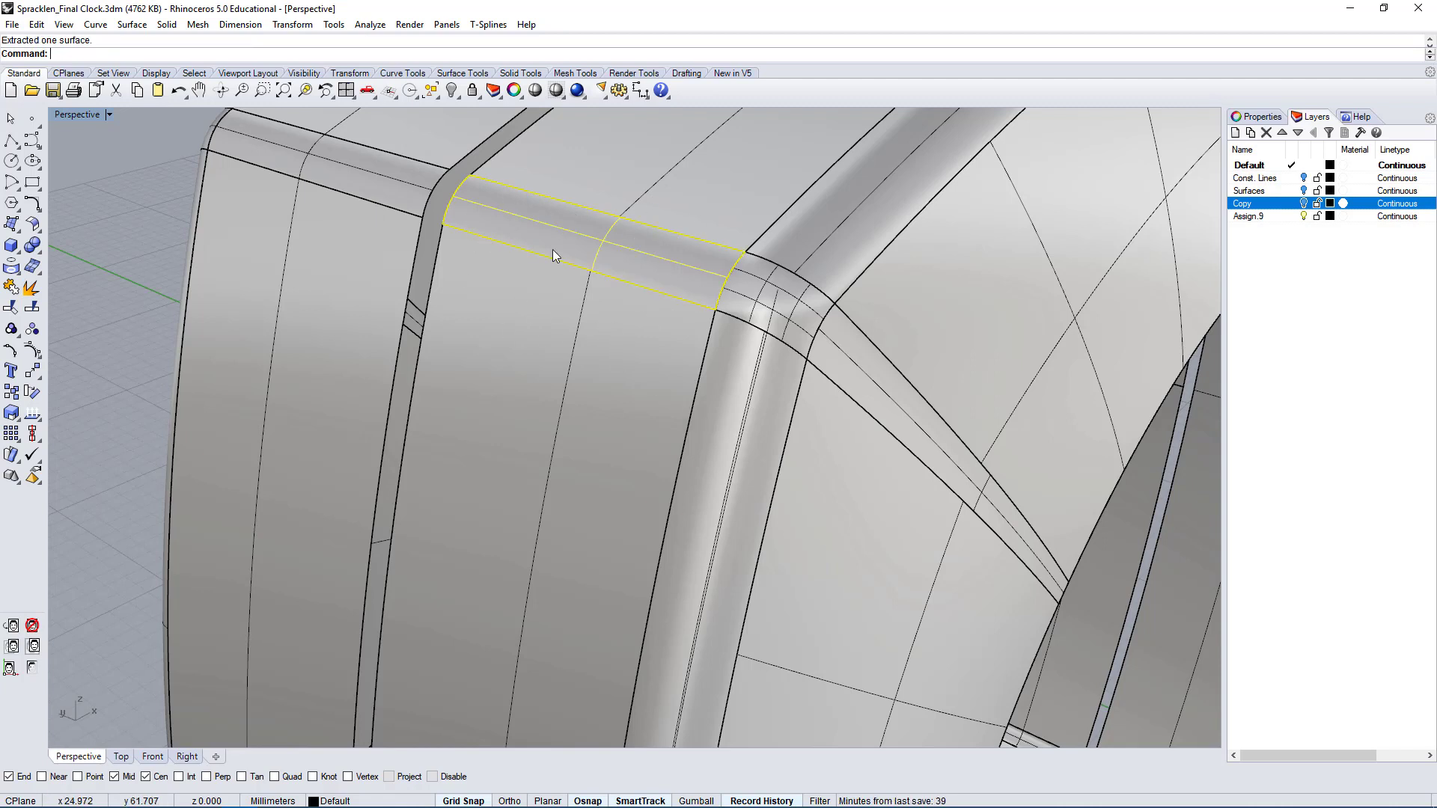
key("Escape")
left_click(603, 433)
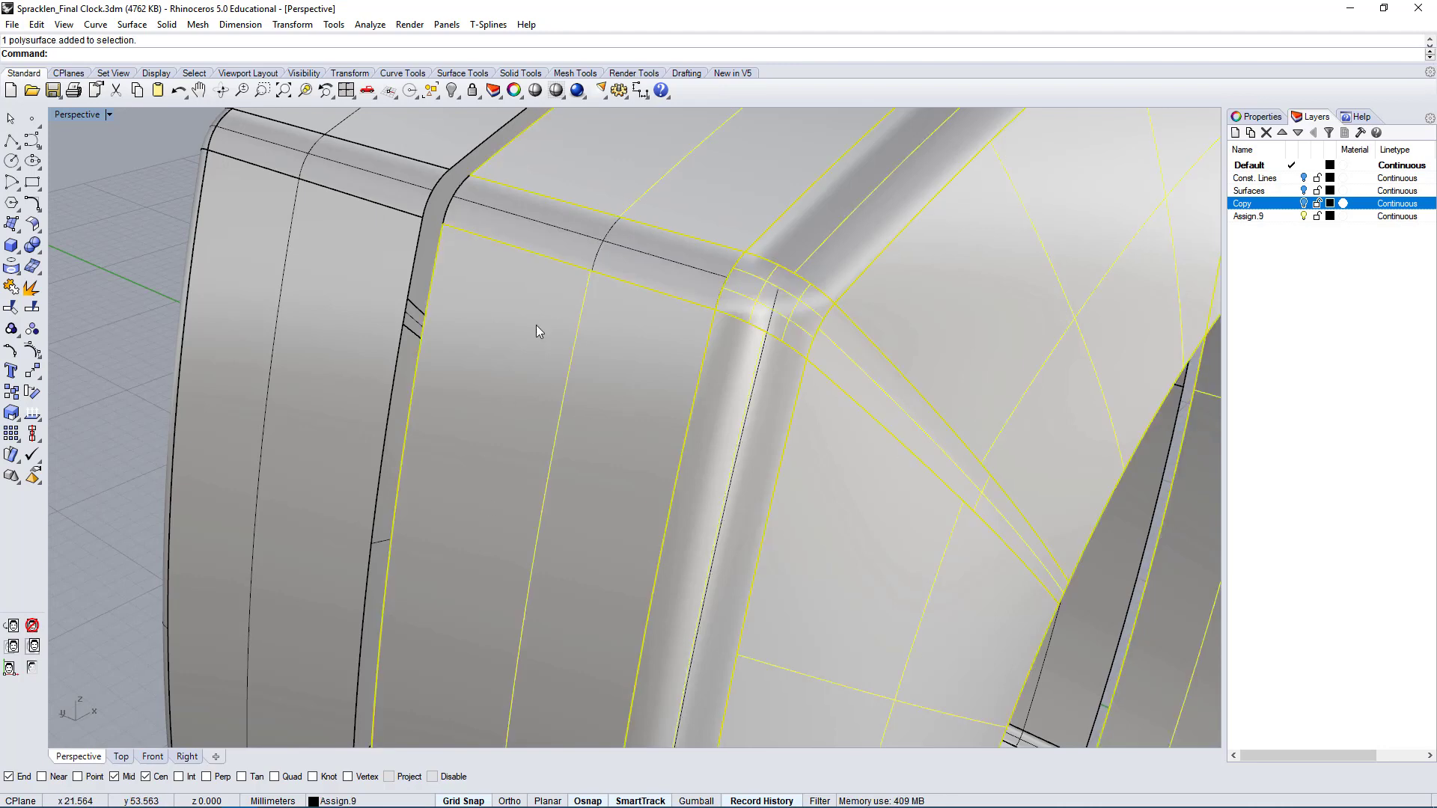
left_click(687, 270)
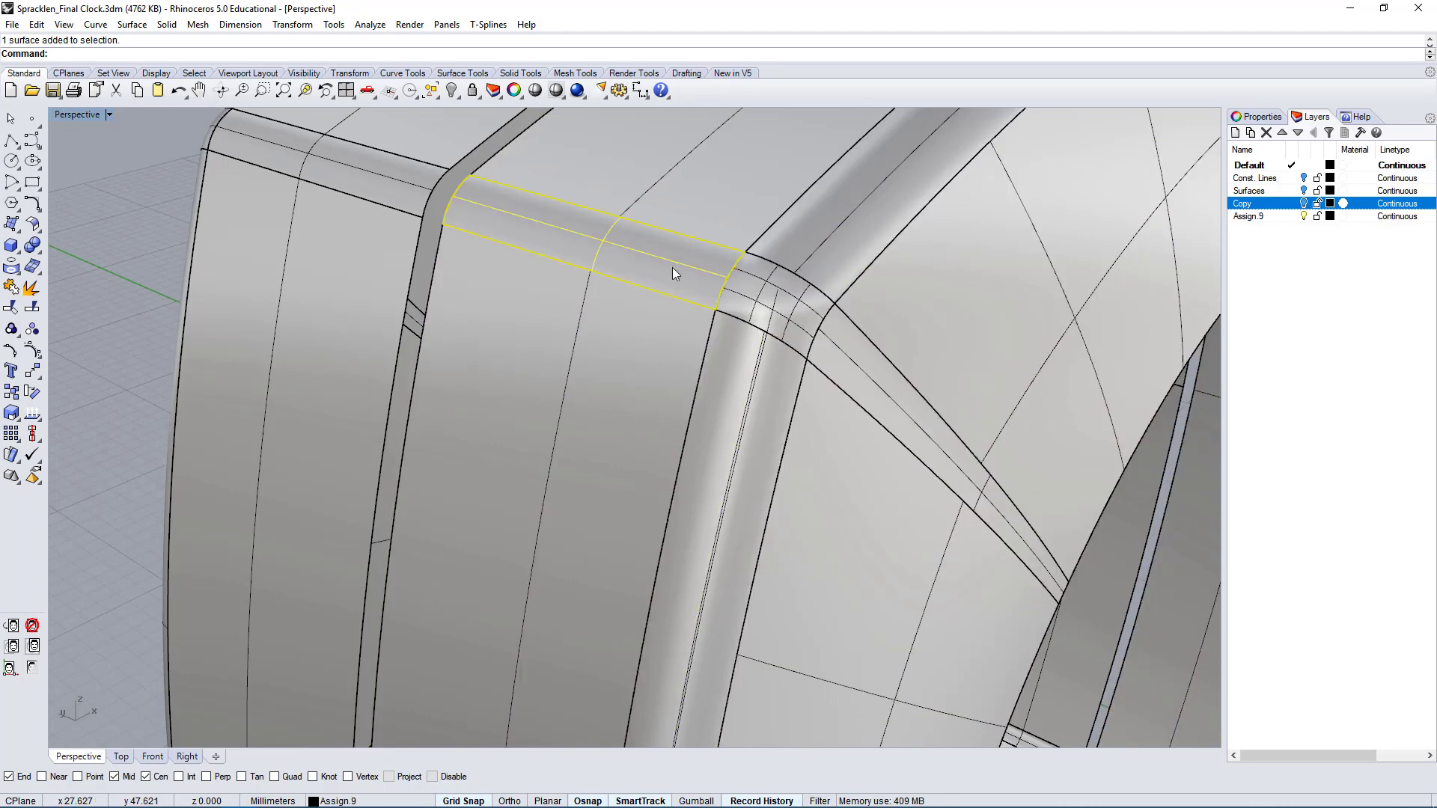
key("Delete")
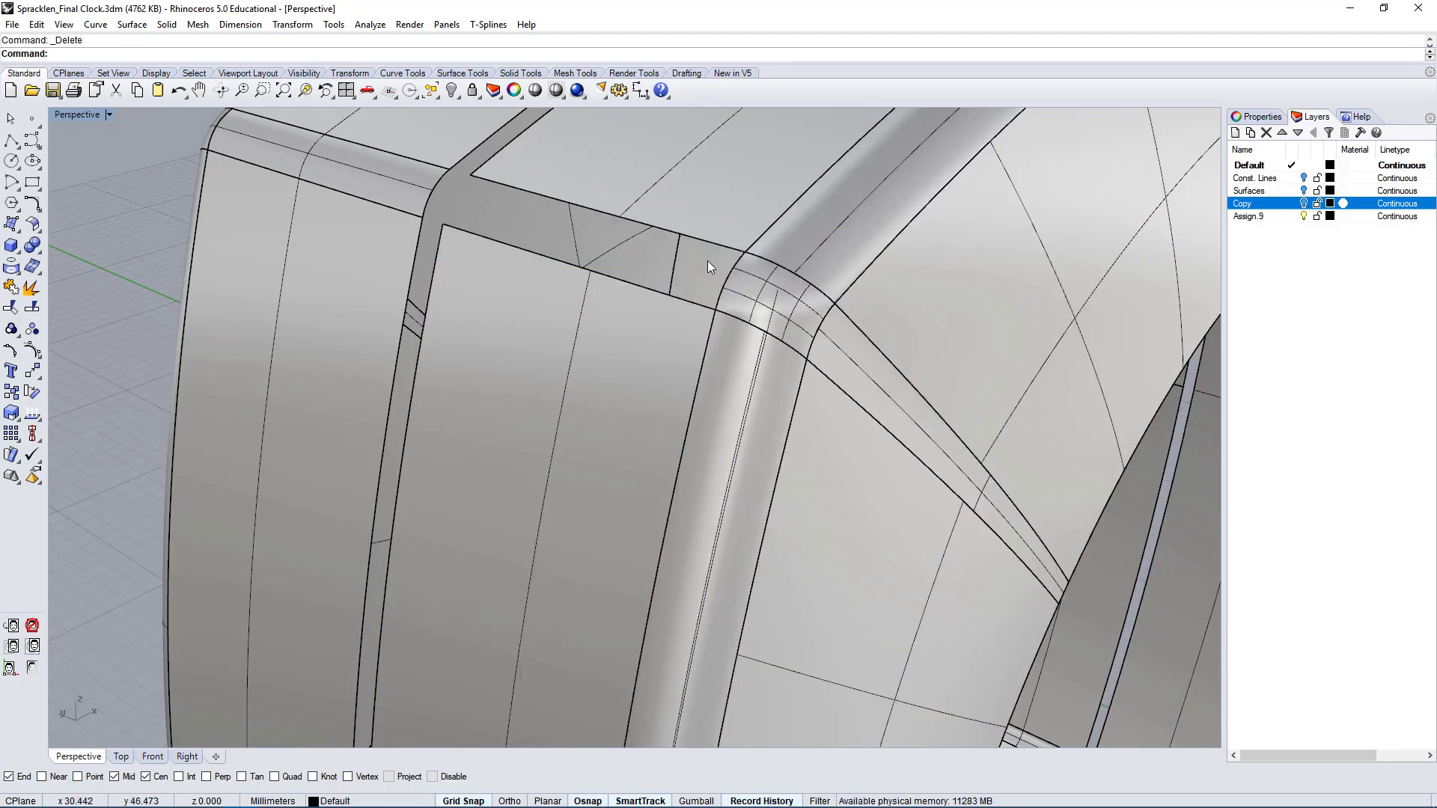
- Try extruding the corner patch's exposed curved edge to the housing gap in the default direction to rebuild the side strip
type("Ex")
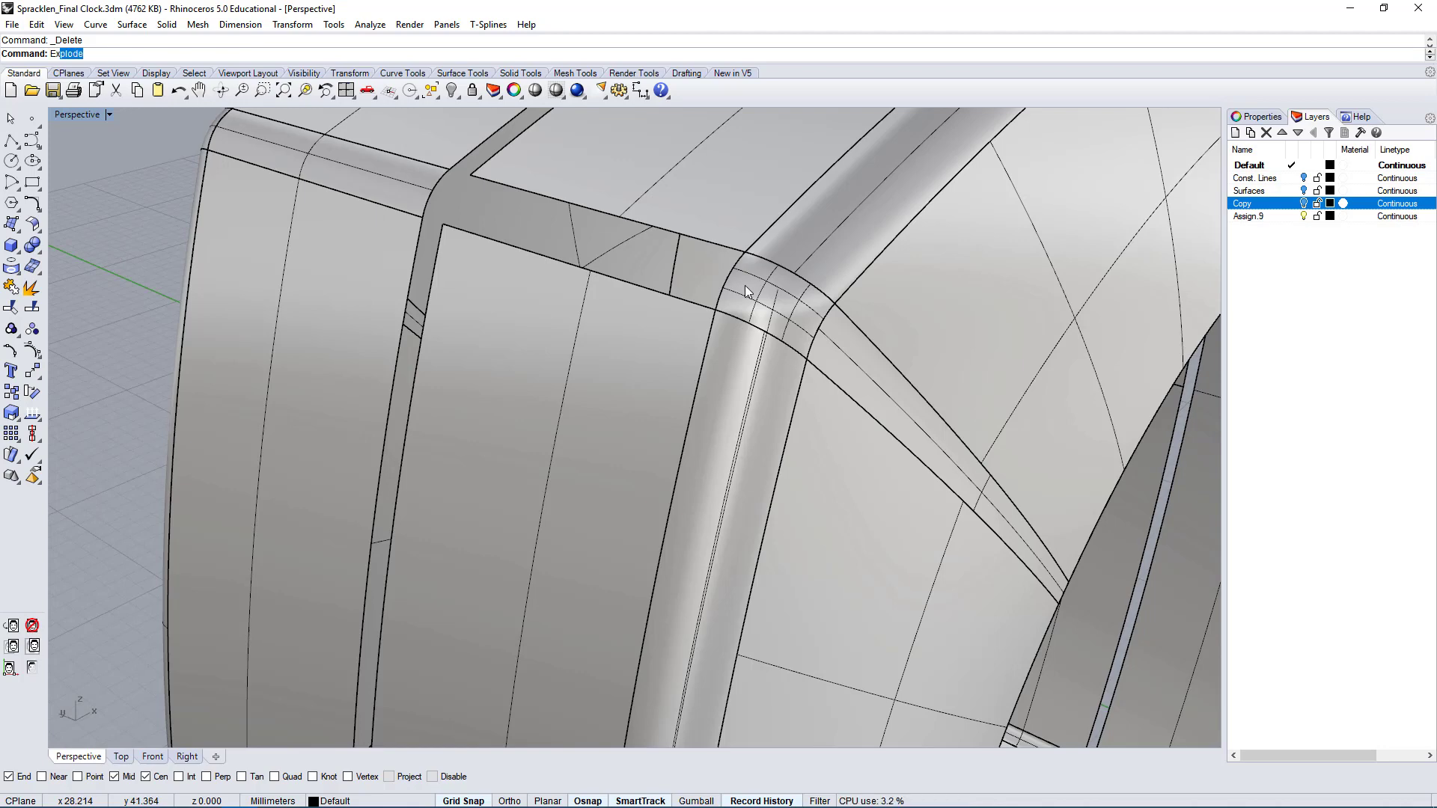
type("tr")
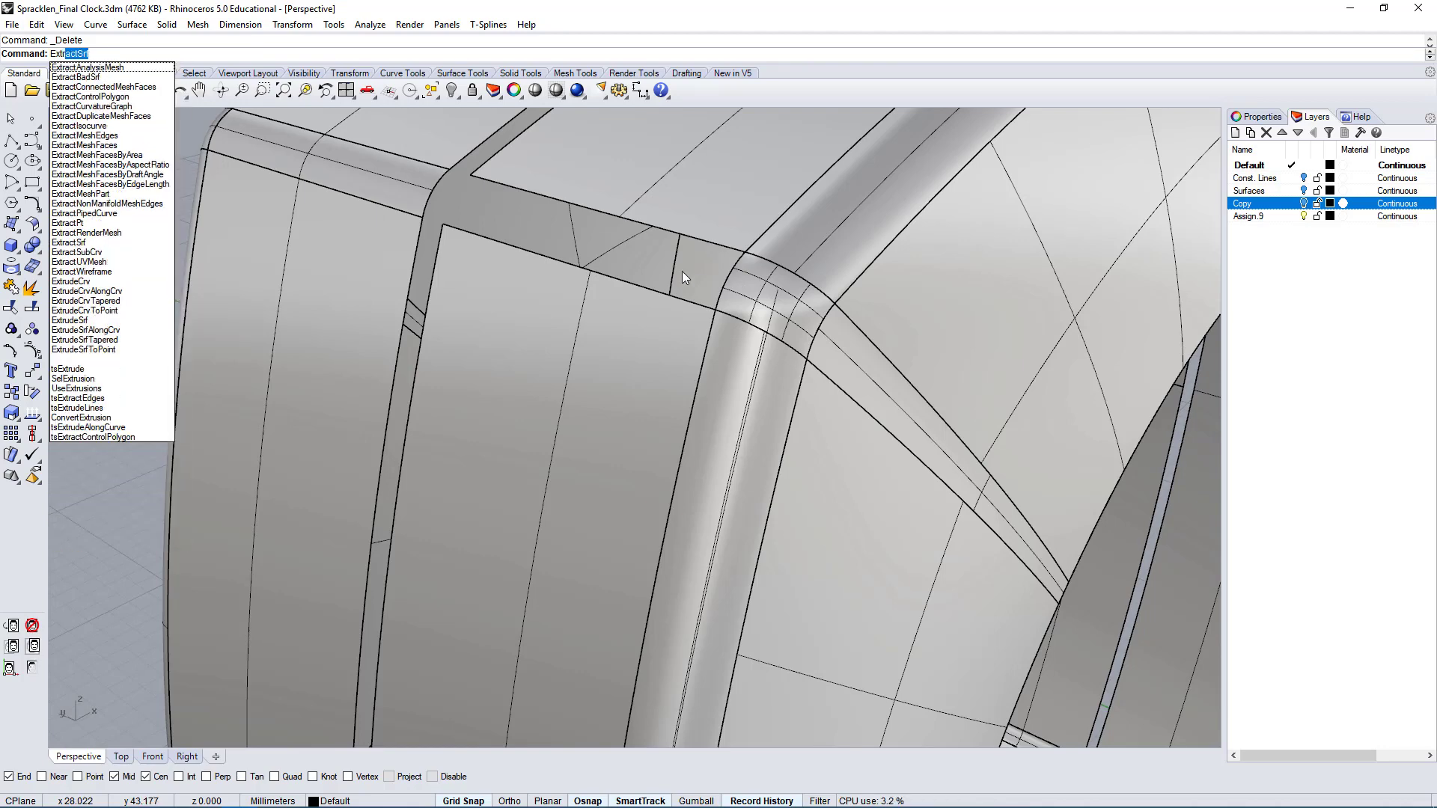
type("u")
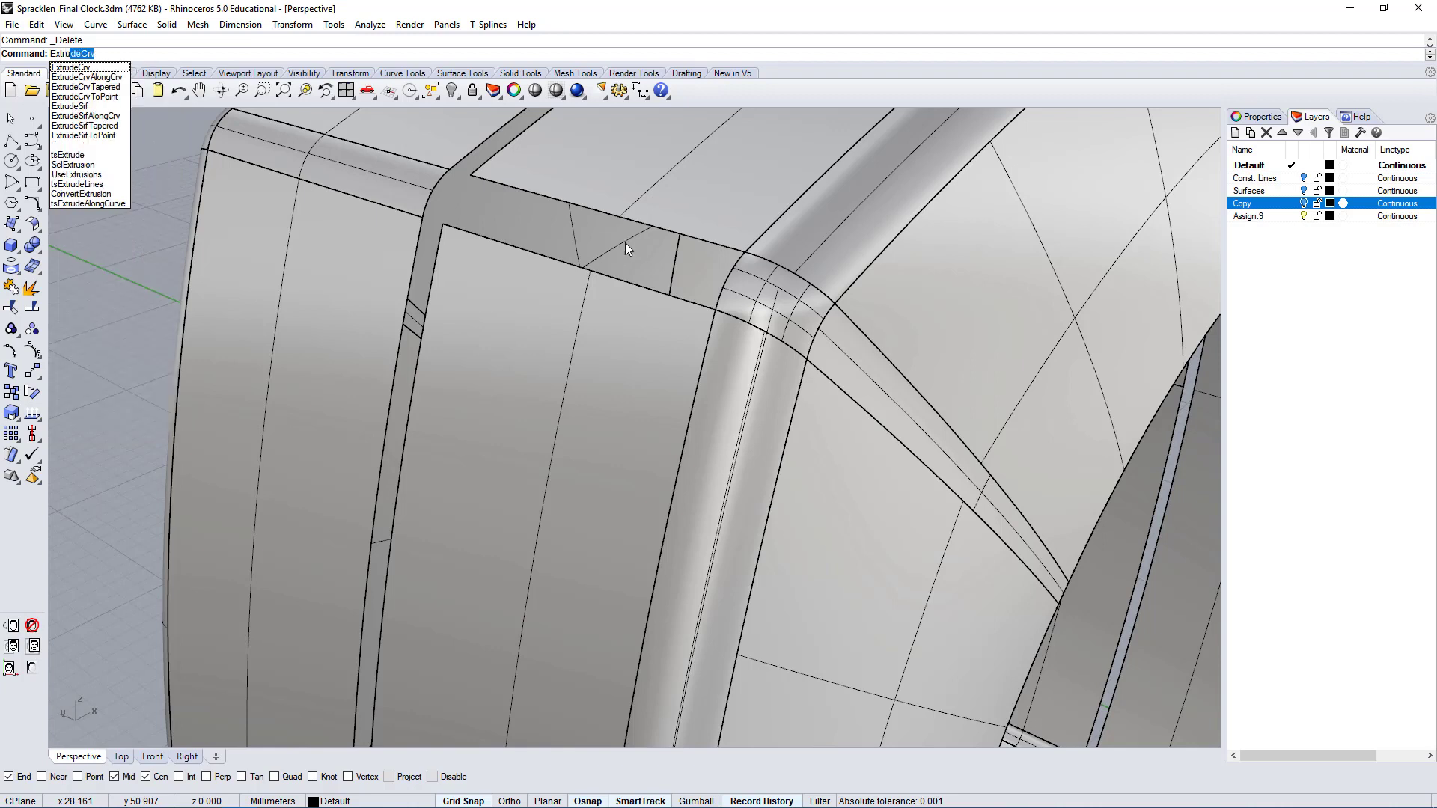
key("Return")
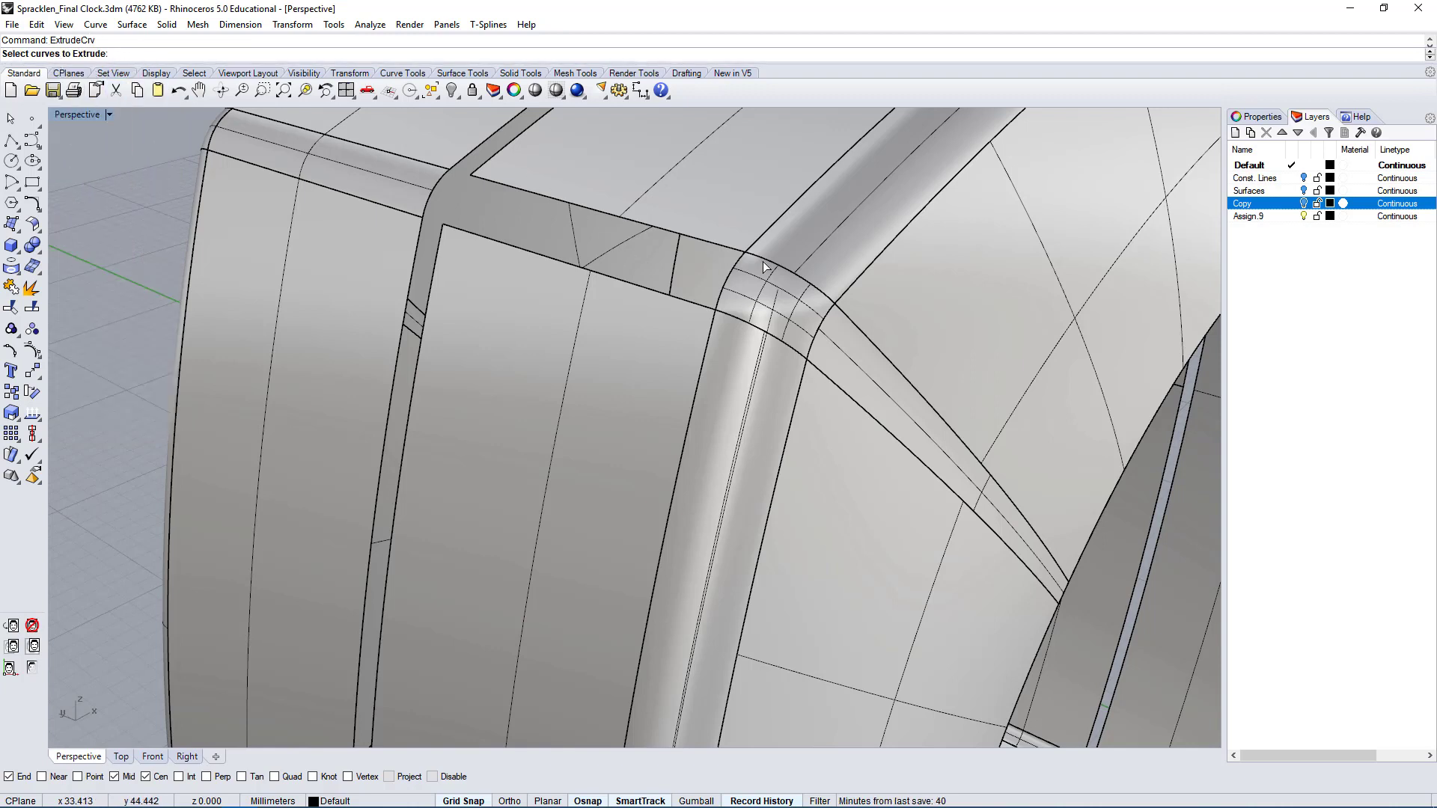
left_click(736, 263)
key("Return")
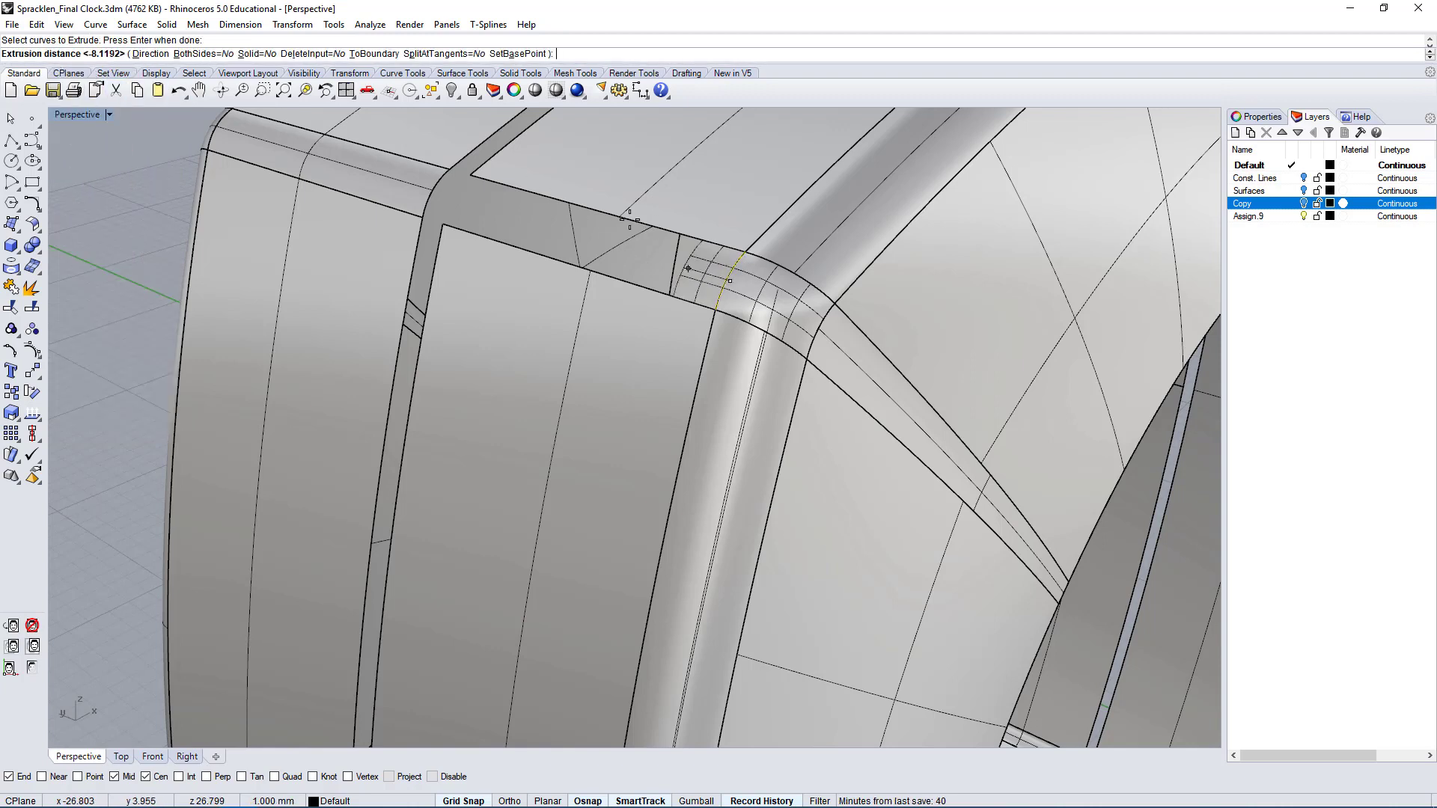
left_click(494, 191)
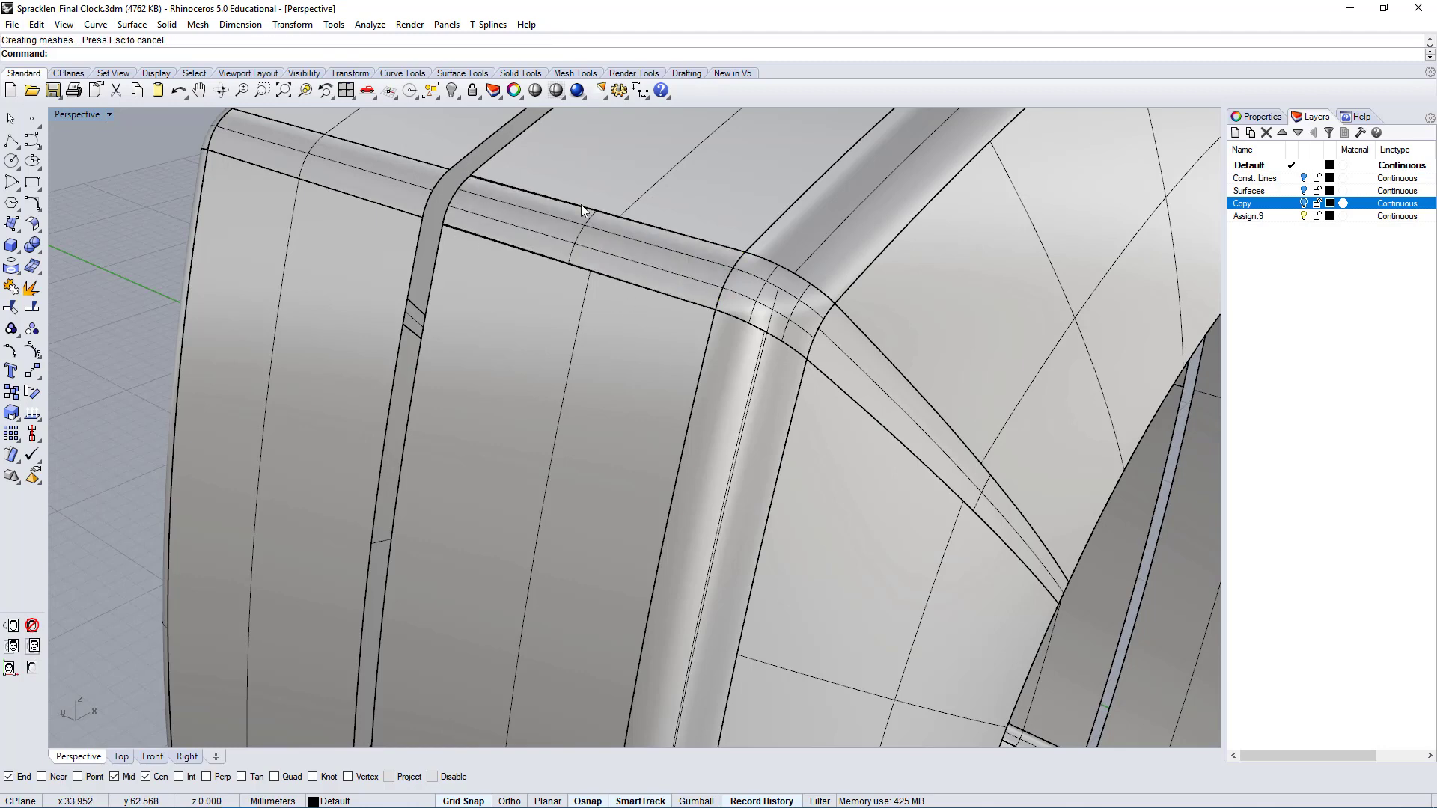
- Delete the newly extruded side strip at the rounded corner
scroll(582, 211, "up", 5)
scroll(572, 254, "down", 3)
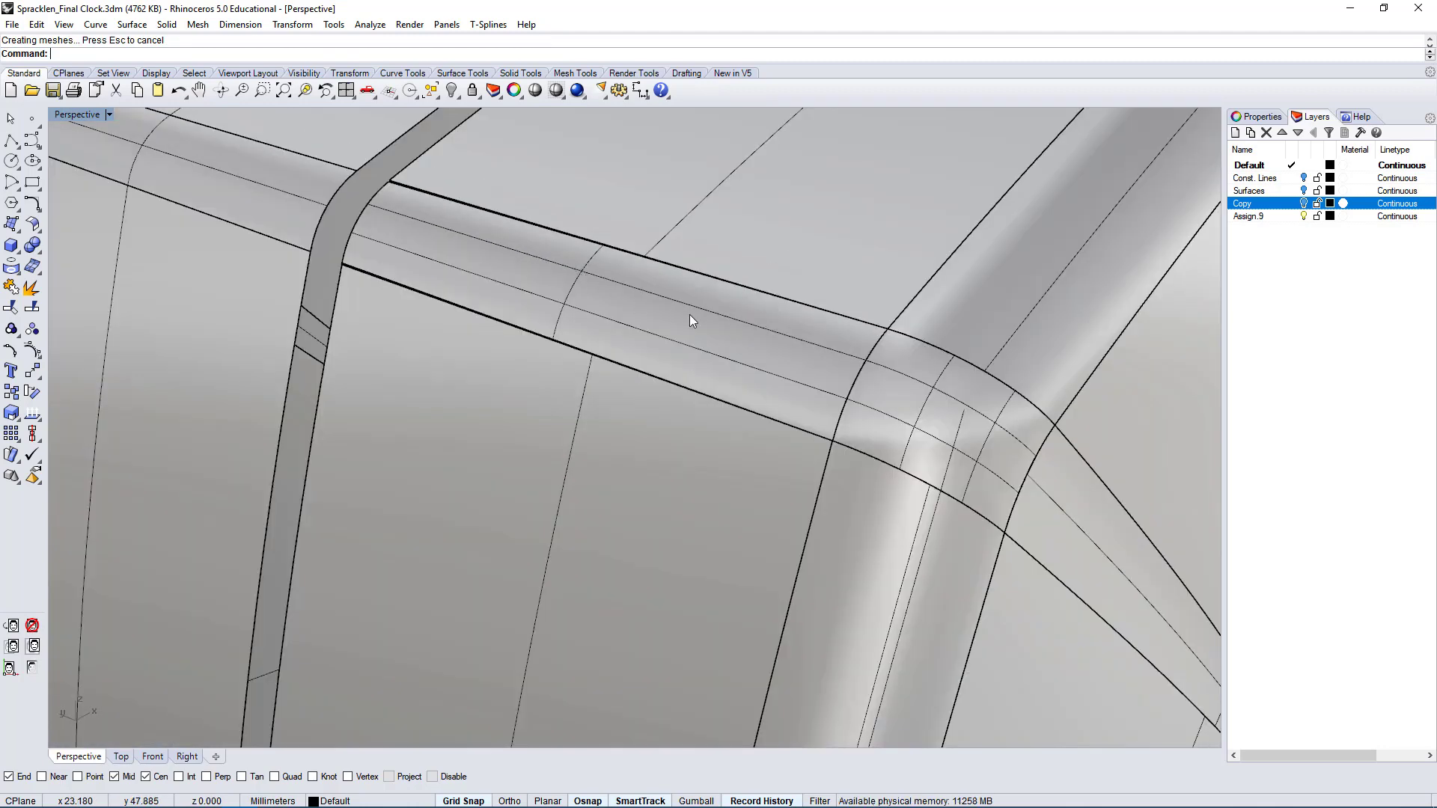
left_click(731, 327)
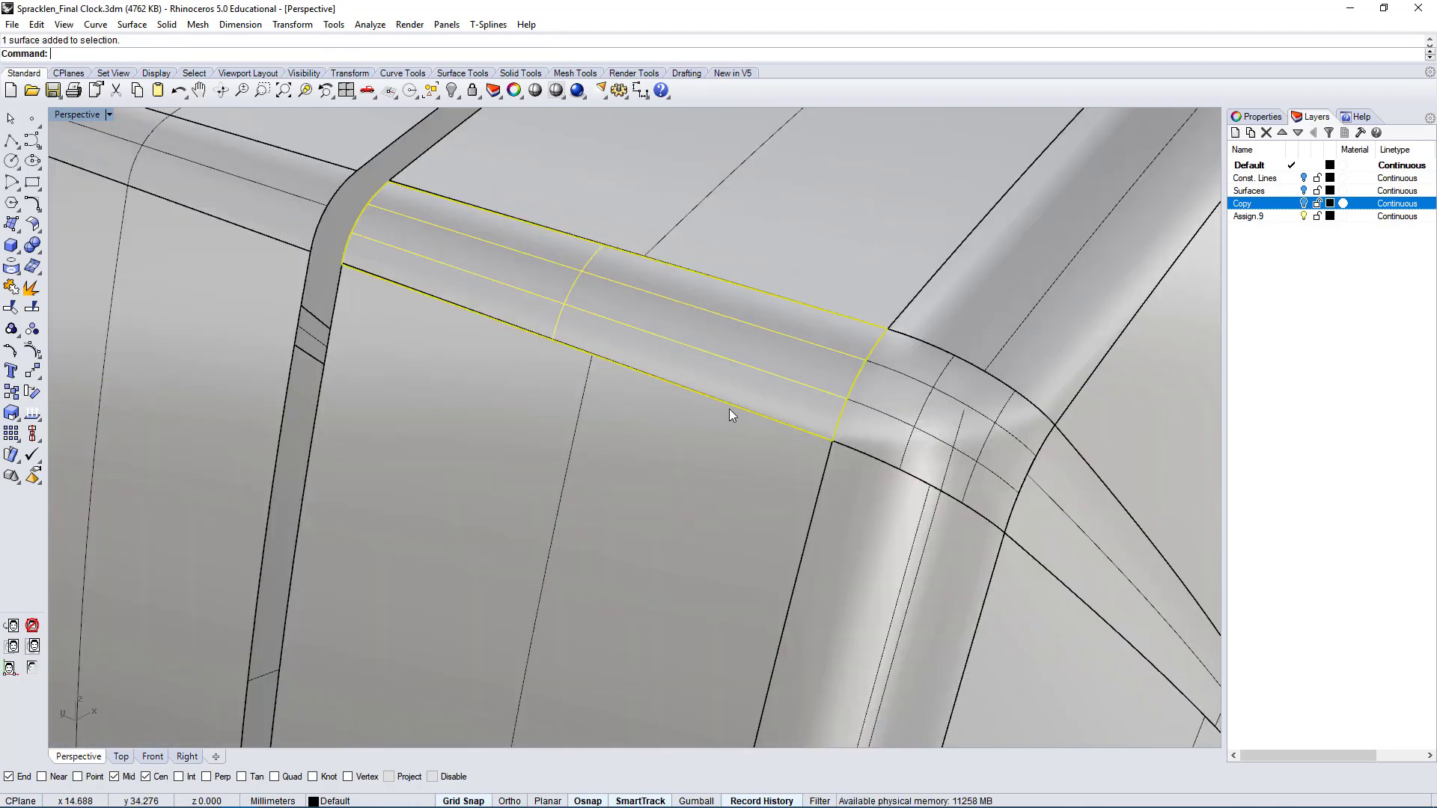
key("Delete")
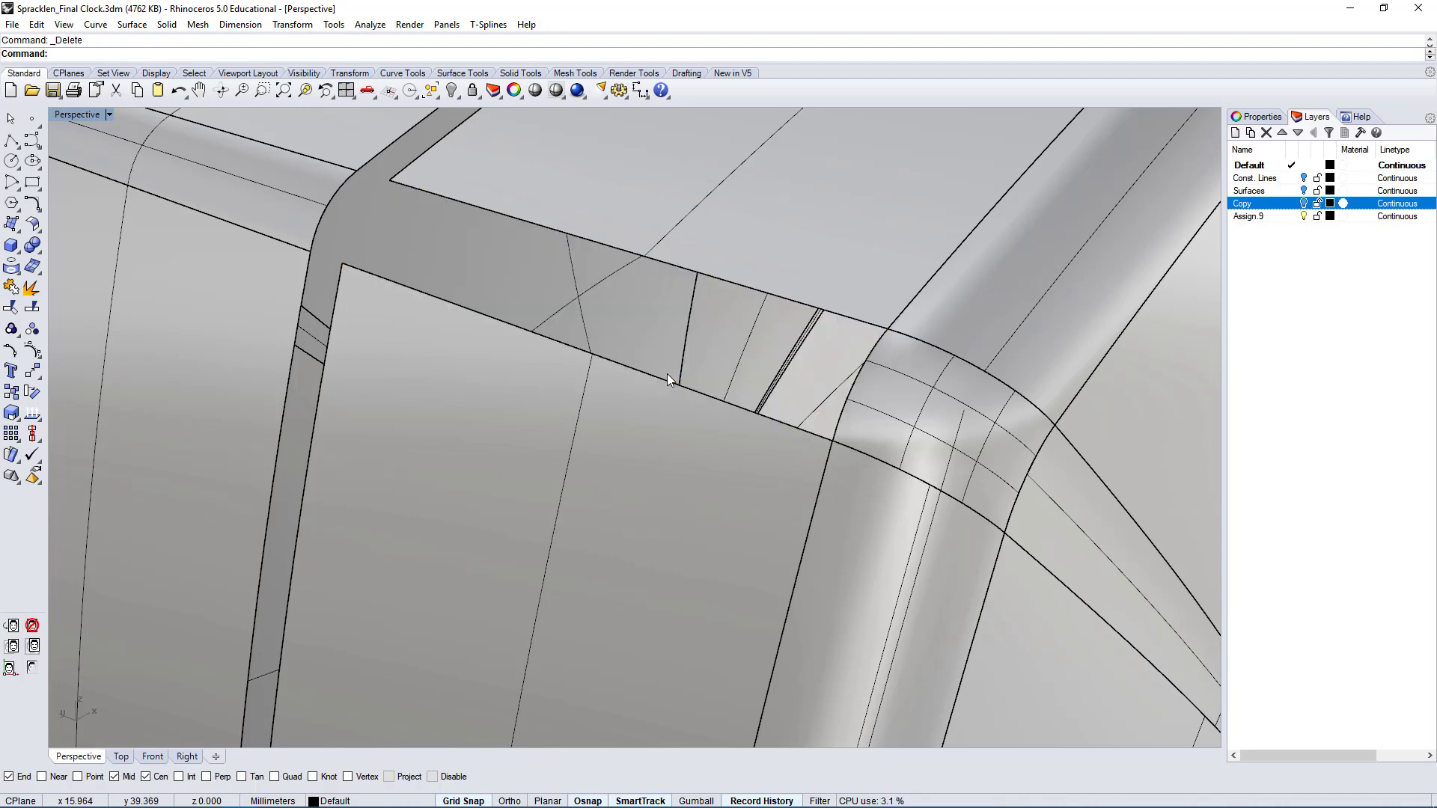
- Extrude the corner patch's curved edge about 7.4 mm, setting its direction from the patch's endpoint to the side panel's corner at the gap
type("ExtrudeCrv")
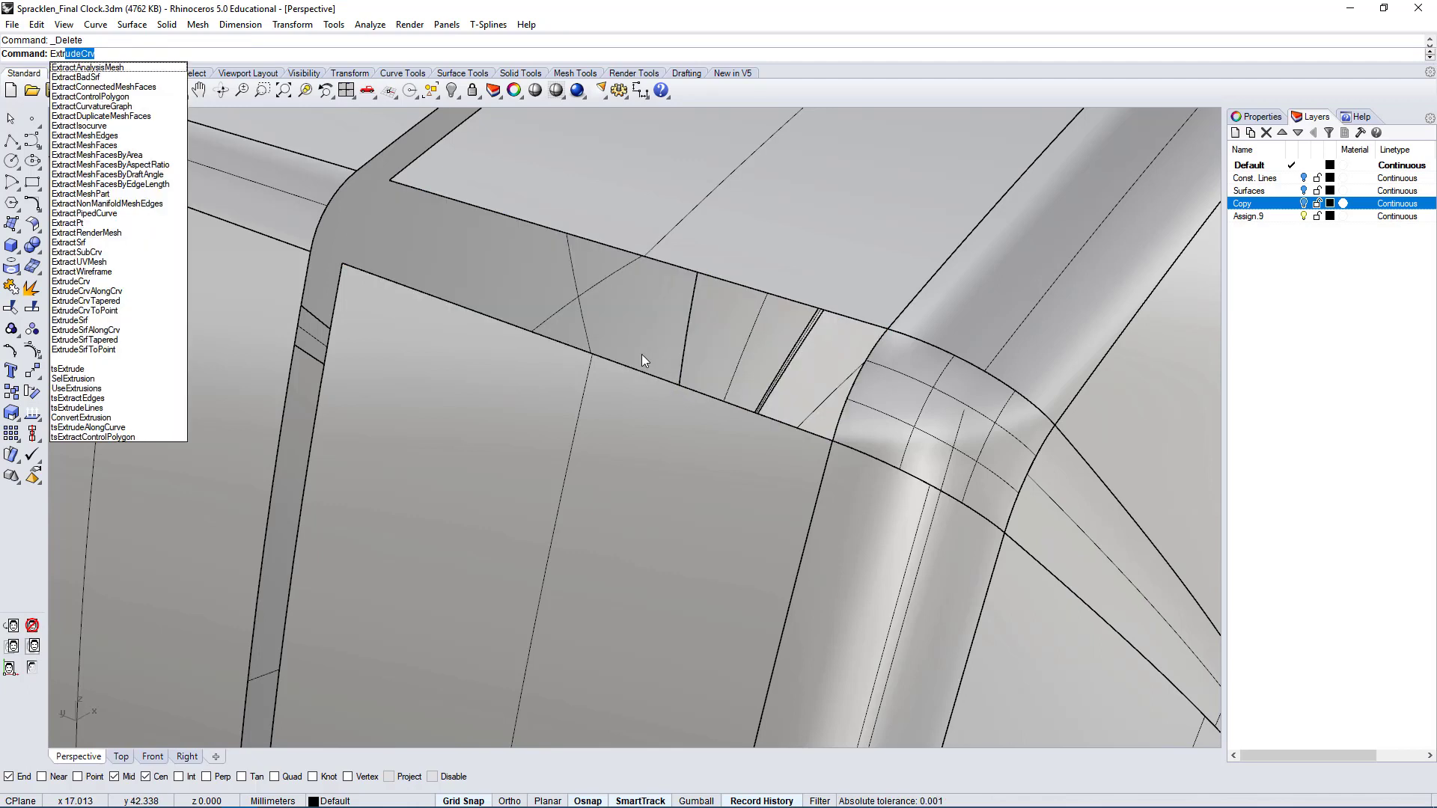
key("Return")
left_click(881, 343)
key("Return")
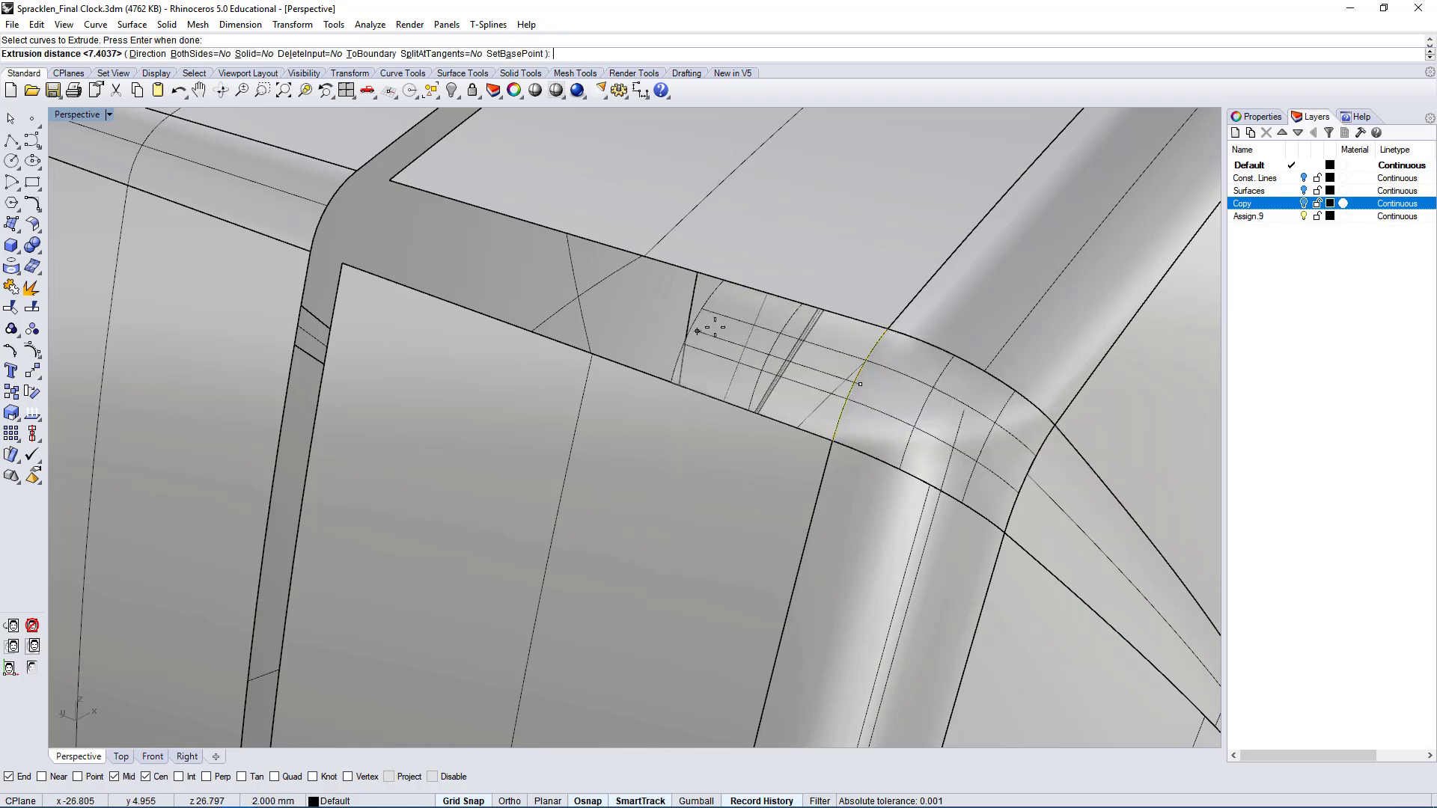
left_click(148, 54)
left_click(888, 329)
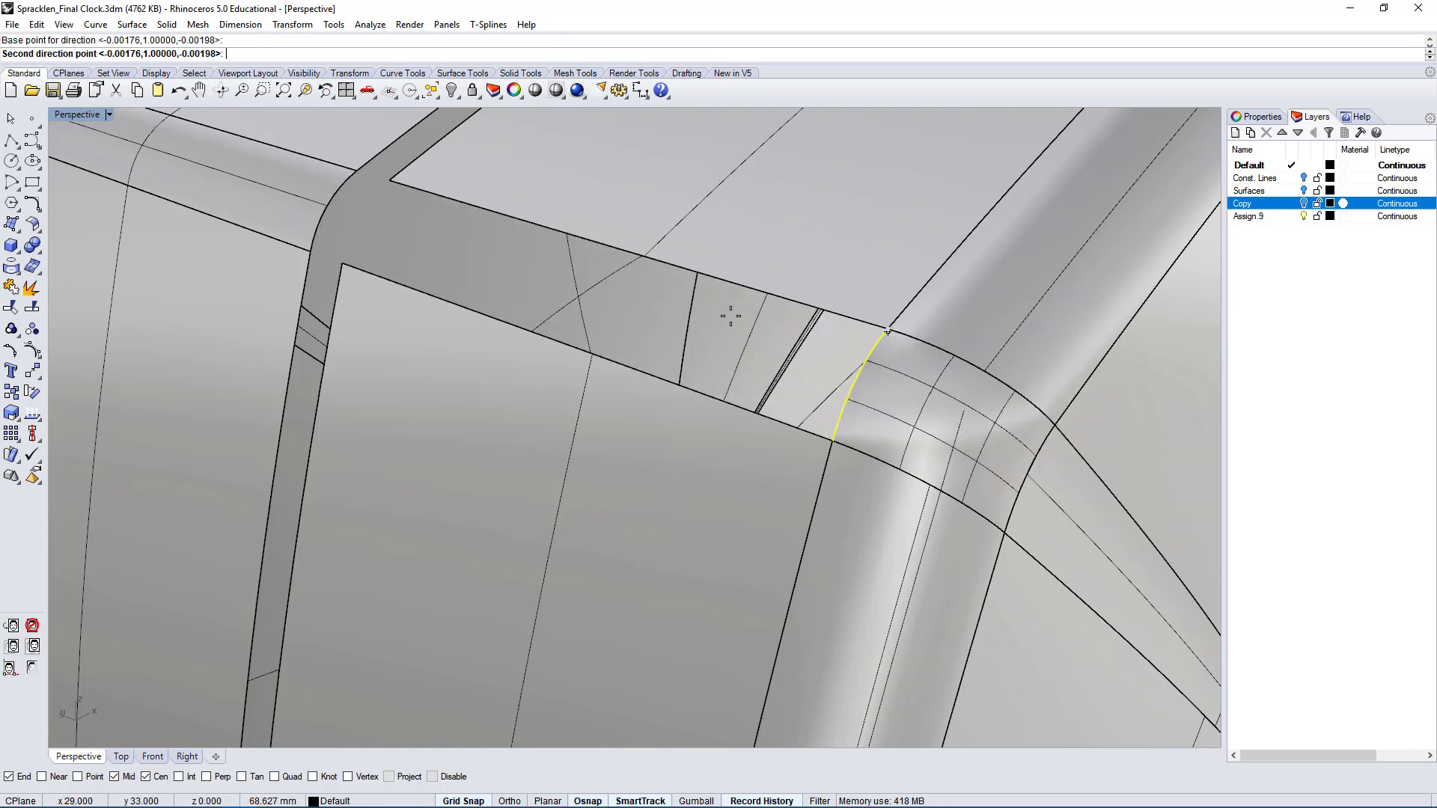
left_click(380, 185)
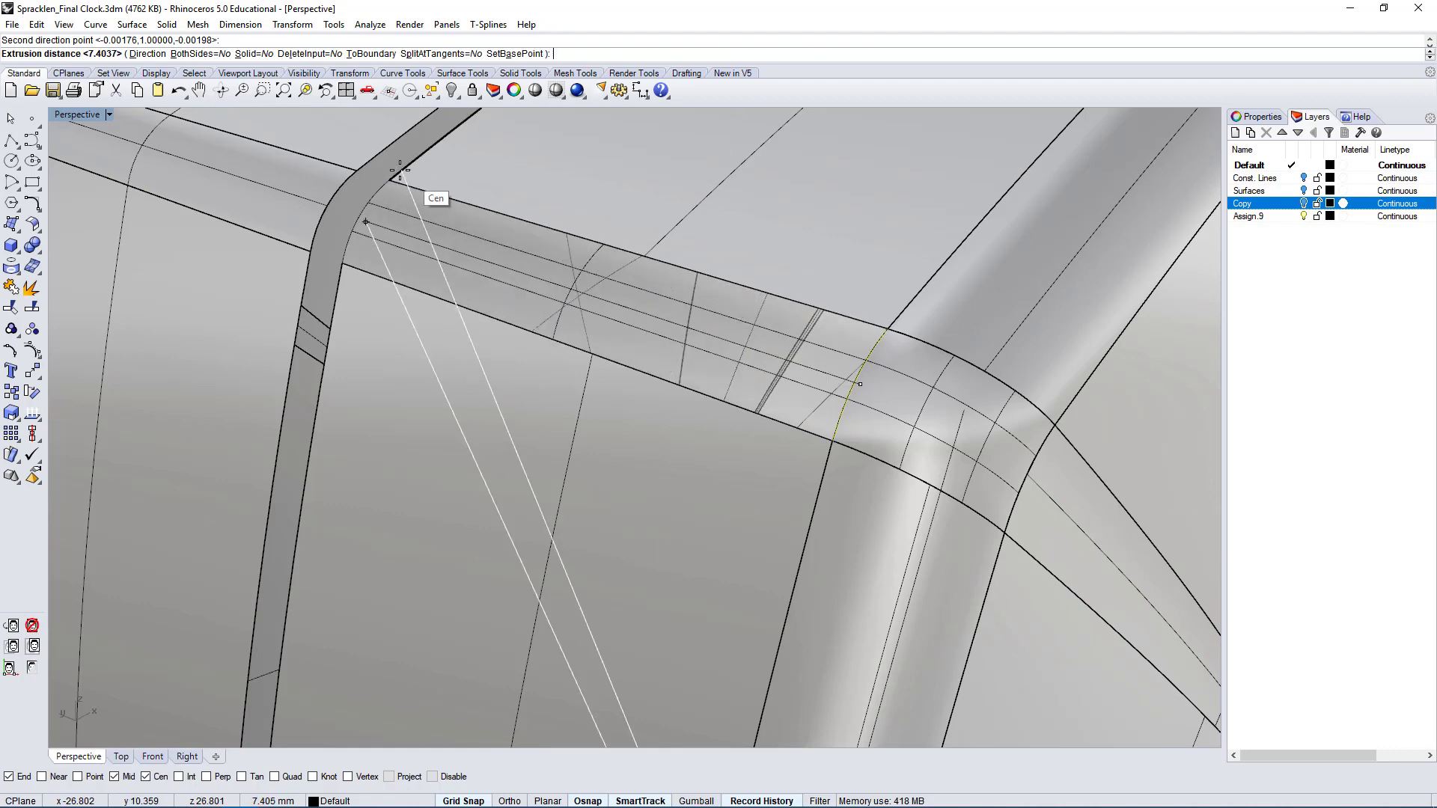
left_click(408, 191)
- Examine how the new side strip meets the corner patch and adjoining panels in the front and perspective views
right_click_drag(404, 188, 443, 412)
left_click(187, 262)
double_click(67, 114)
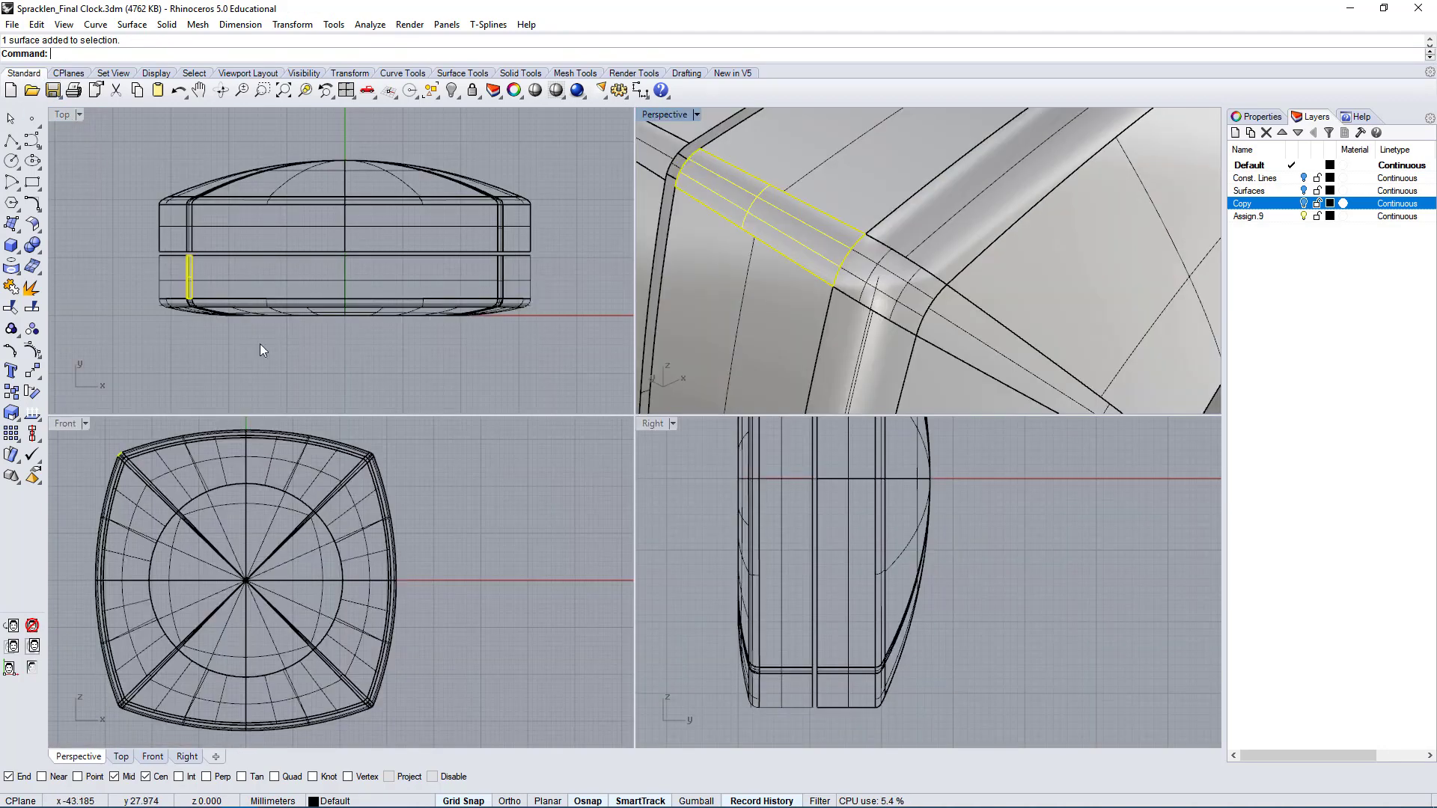
scroll(224, 486, "up", 6)
right_click_drag(253, 477, 310, 582)
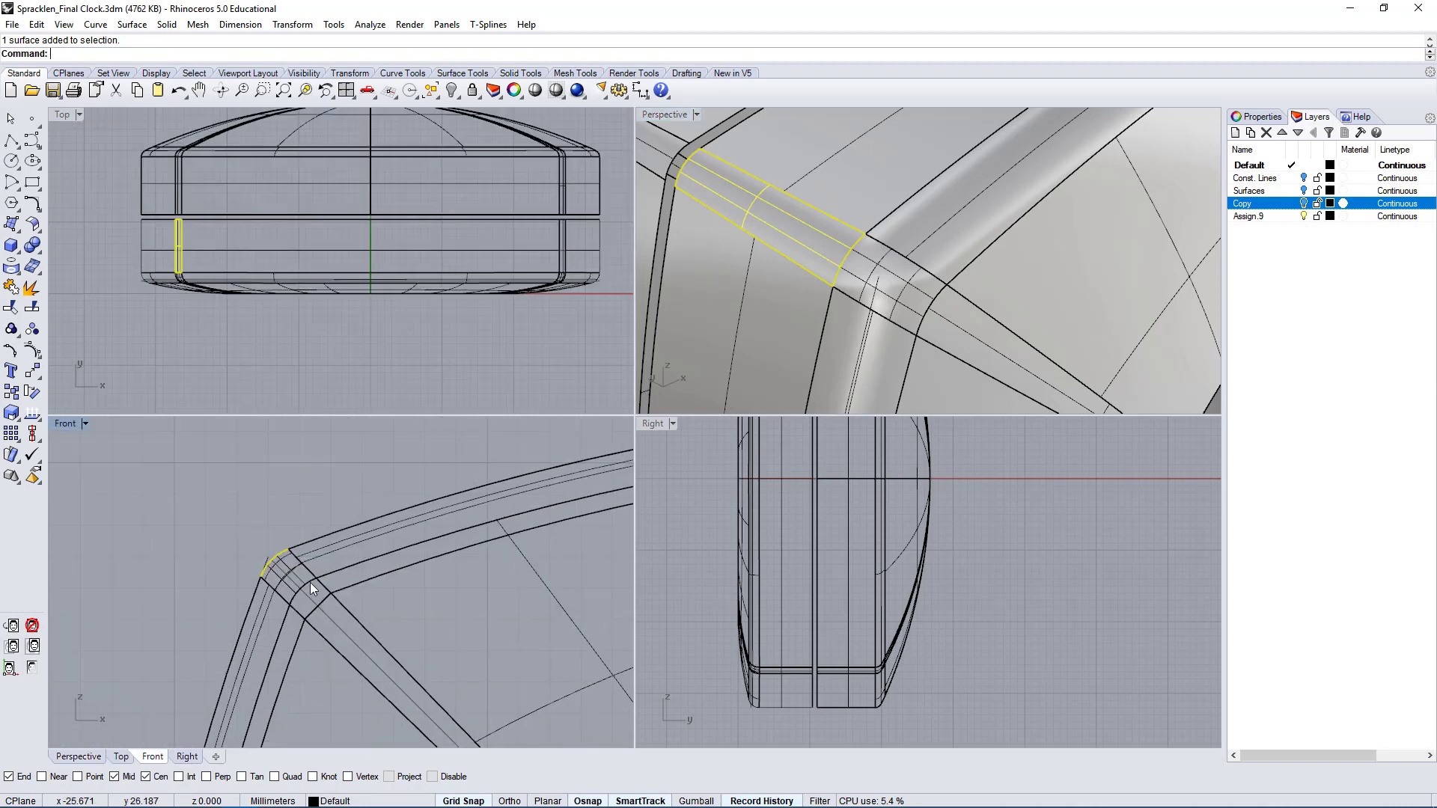
scroll(287, 553, "up", 12)
scroll(180, 546, "down", 6)
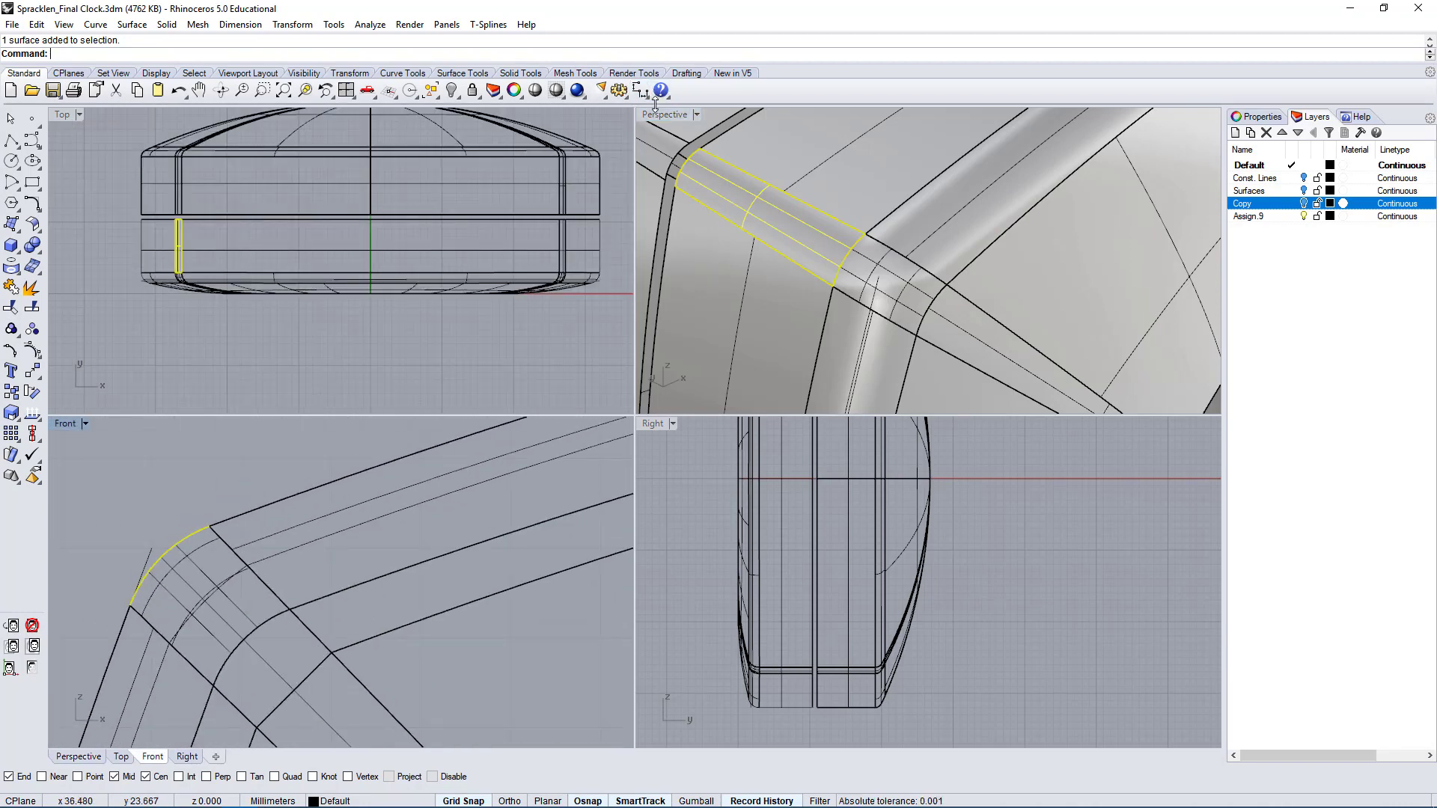
left_click(656, 115)
double_click(655, 114)
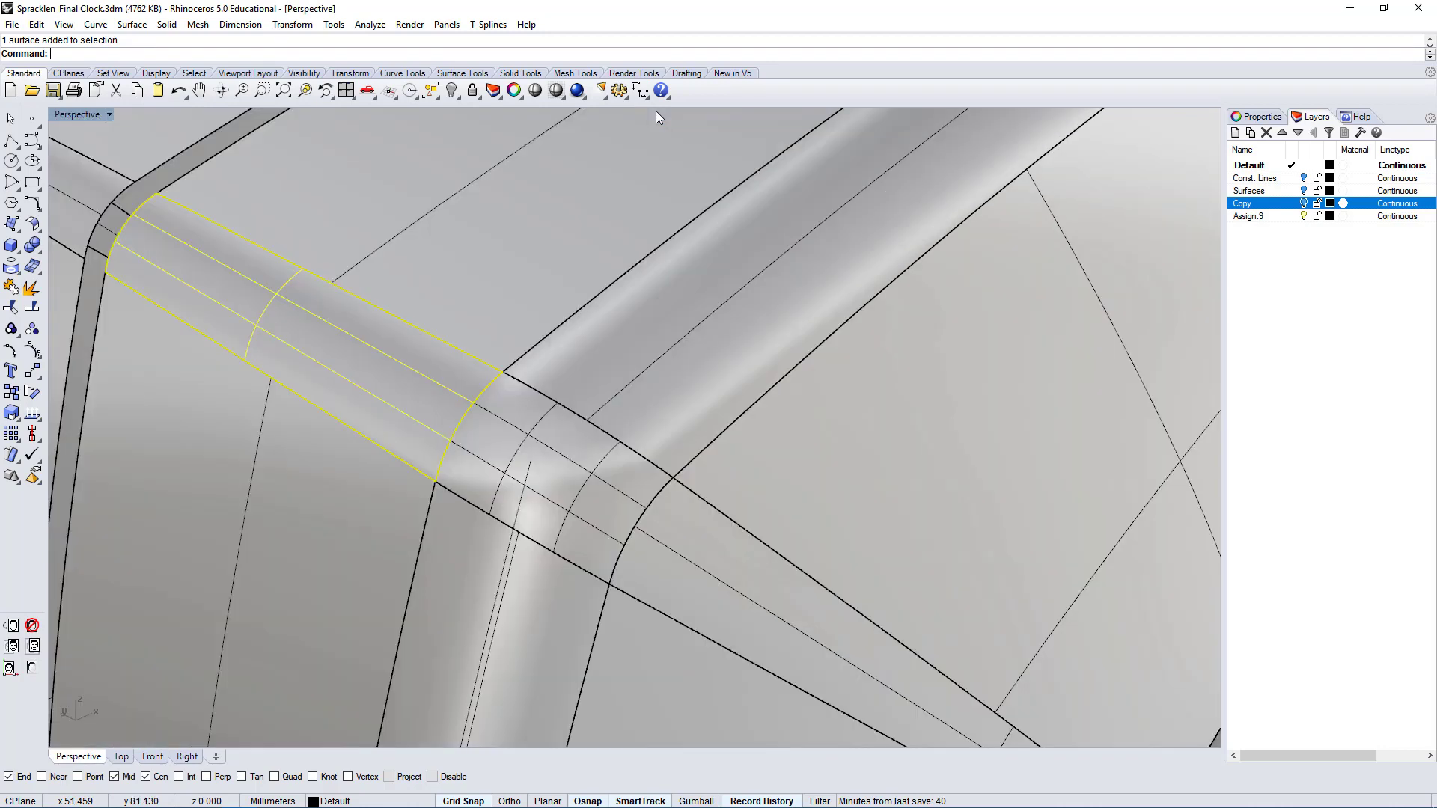
right_click_drag(658, 300, 753, 471)
left_click(910, 352)
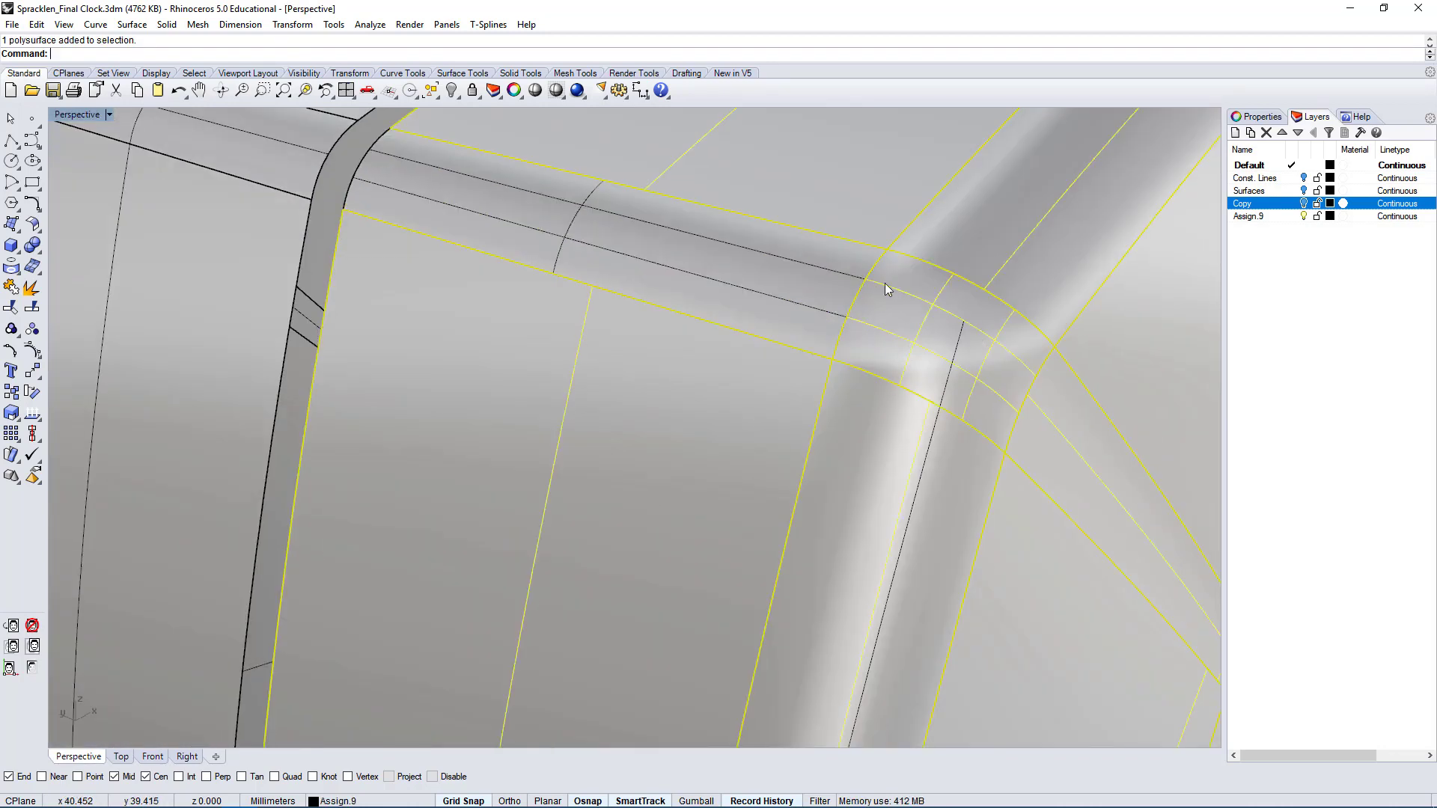
right_click_drag(885, 289, 801, 374)
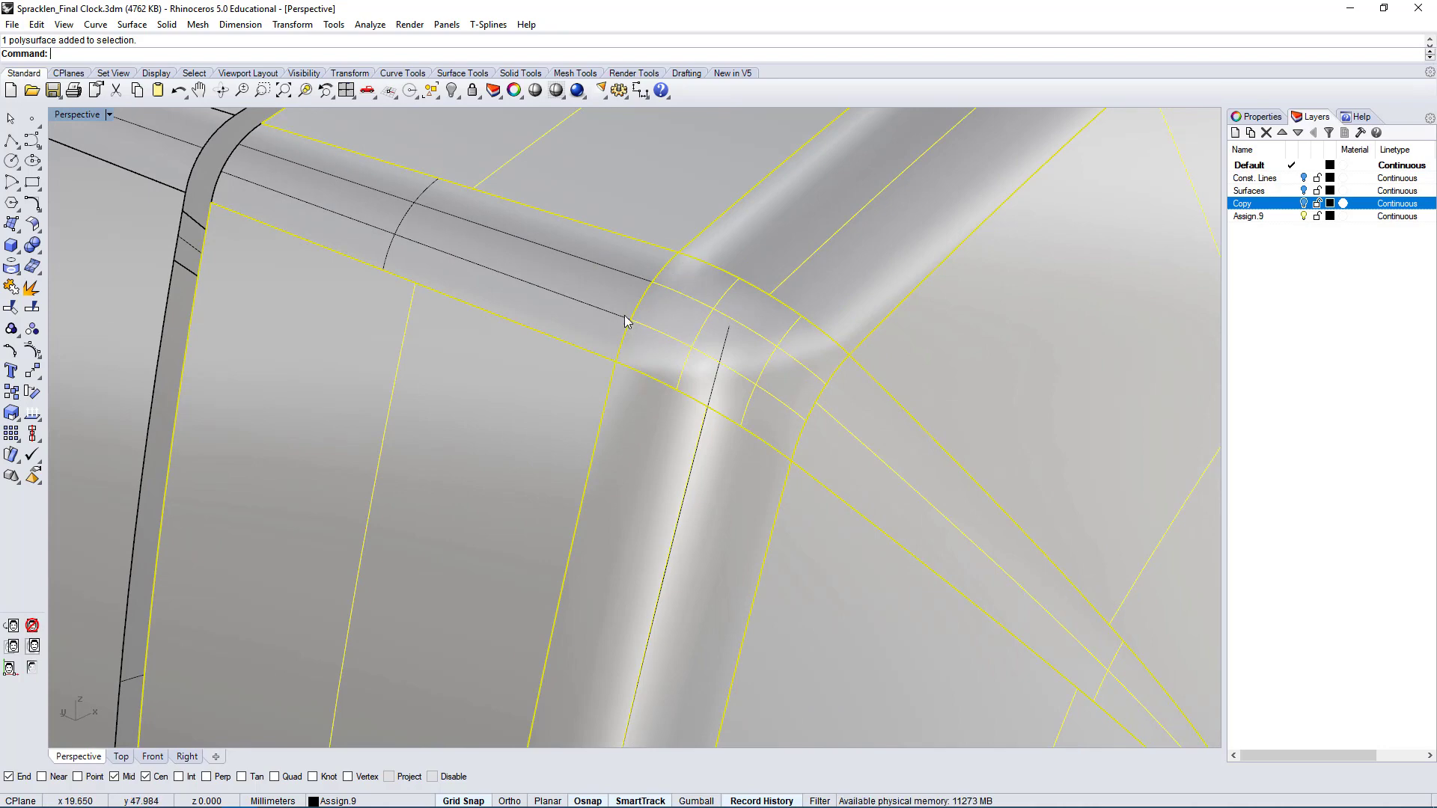
right_click_drag(715, 324, 580, 573)
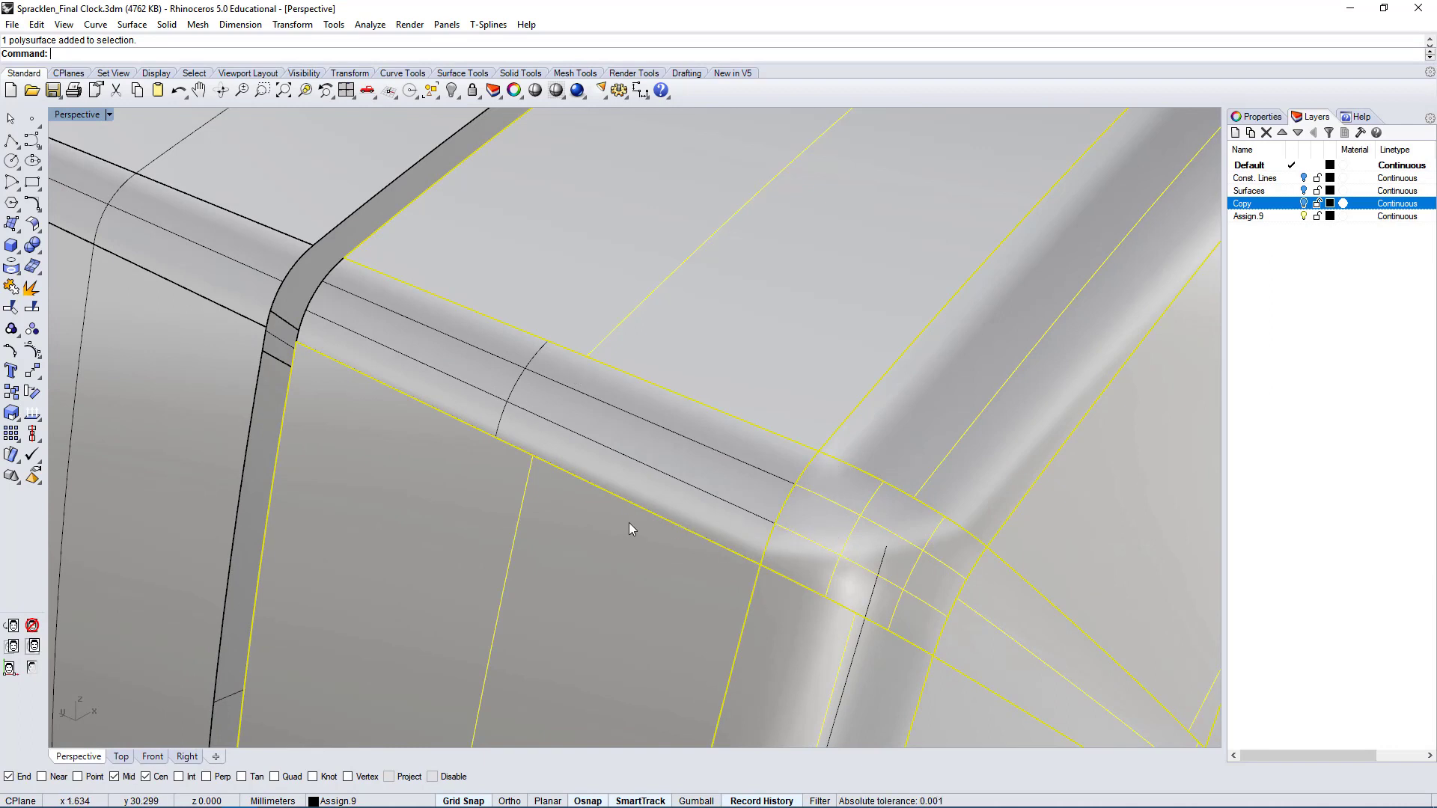
- Join the extruded side strip with the rear housing polysurface
key("Escape")
left_click(702, 496, "ctrl+shift")
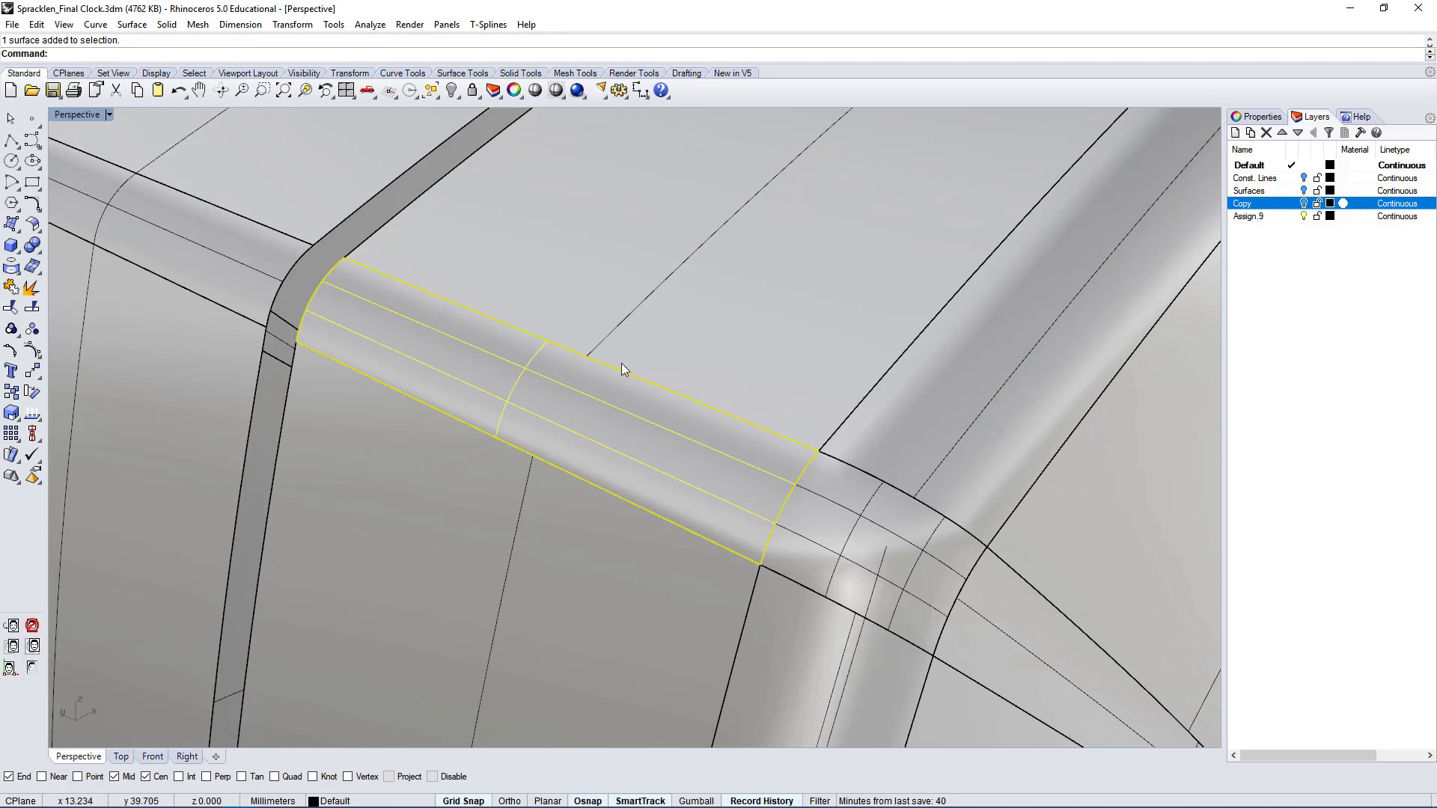
scroll(621, 369, "down", 5)
left_click(767, 330)
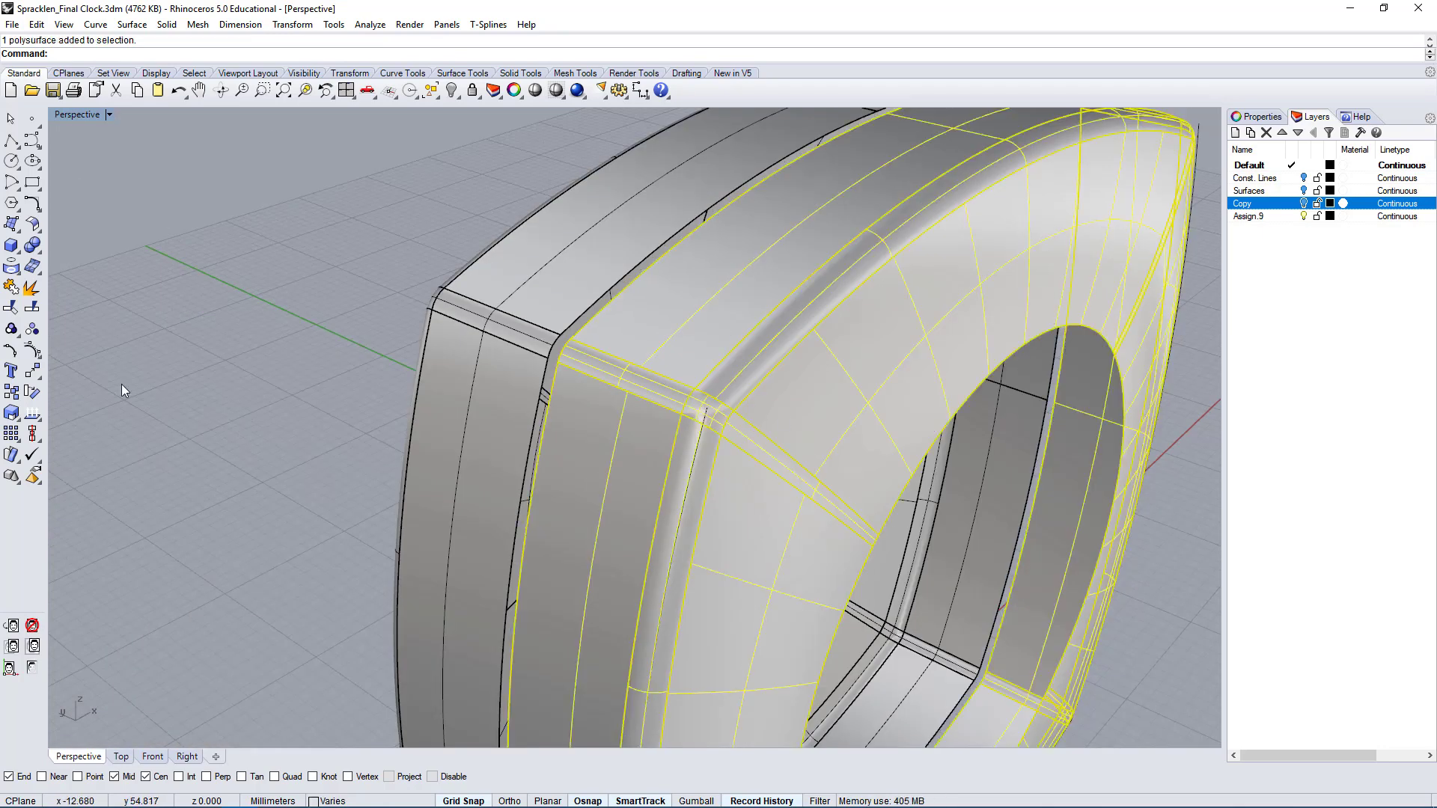
left_click(13, 287)
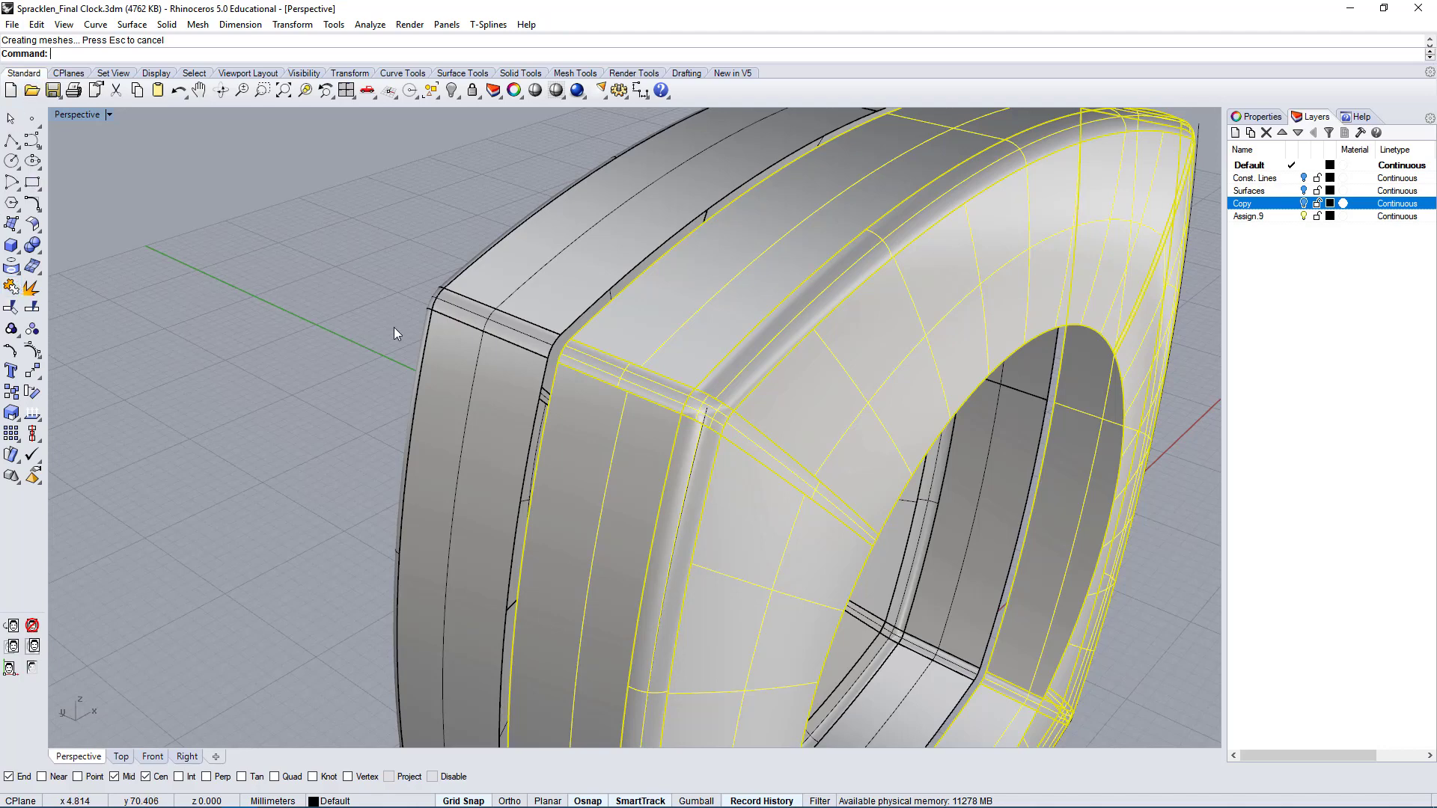
- Show the naked edges of the rejoined rear housing with edge analysis
left_click(658, 362)
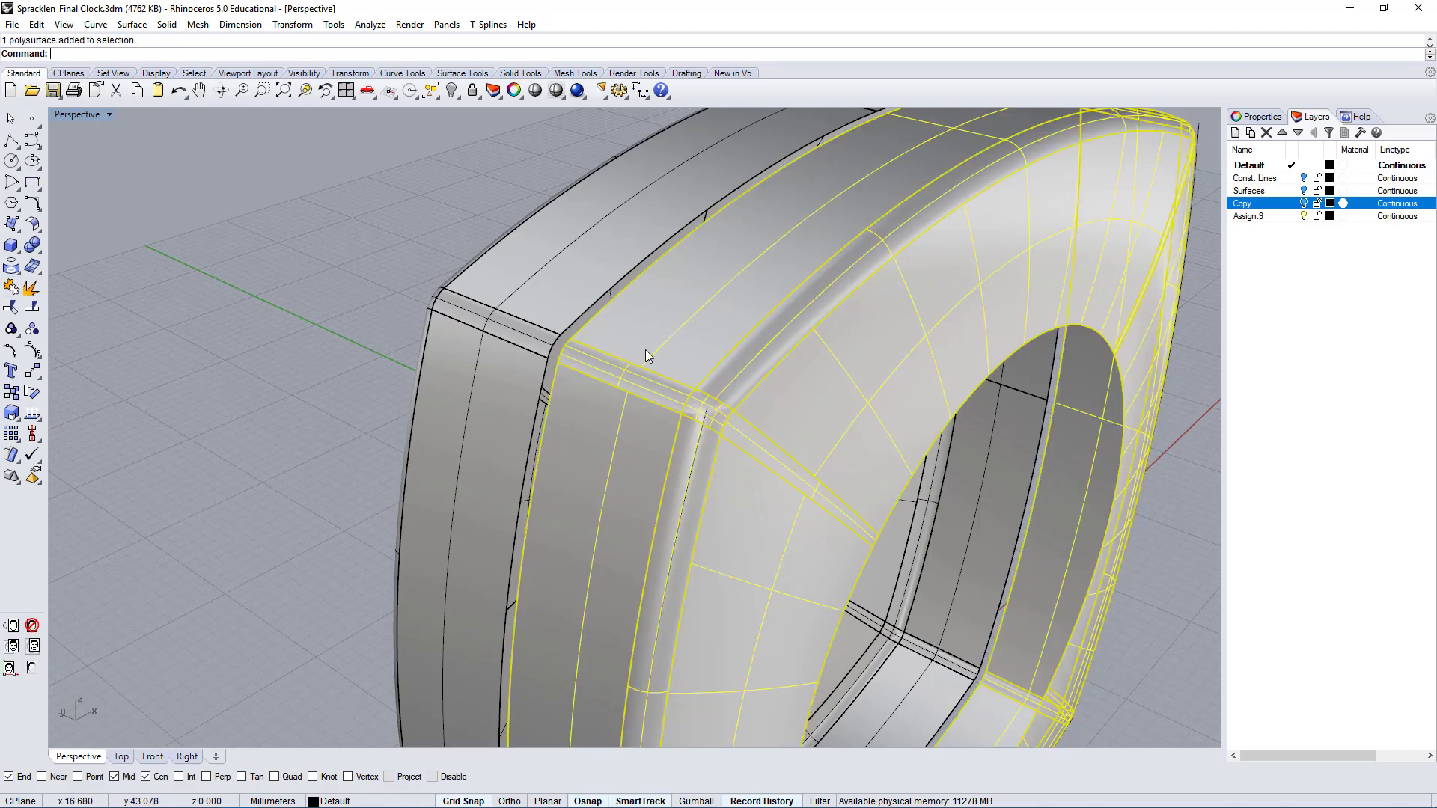
left_click(368, 25)
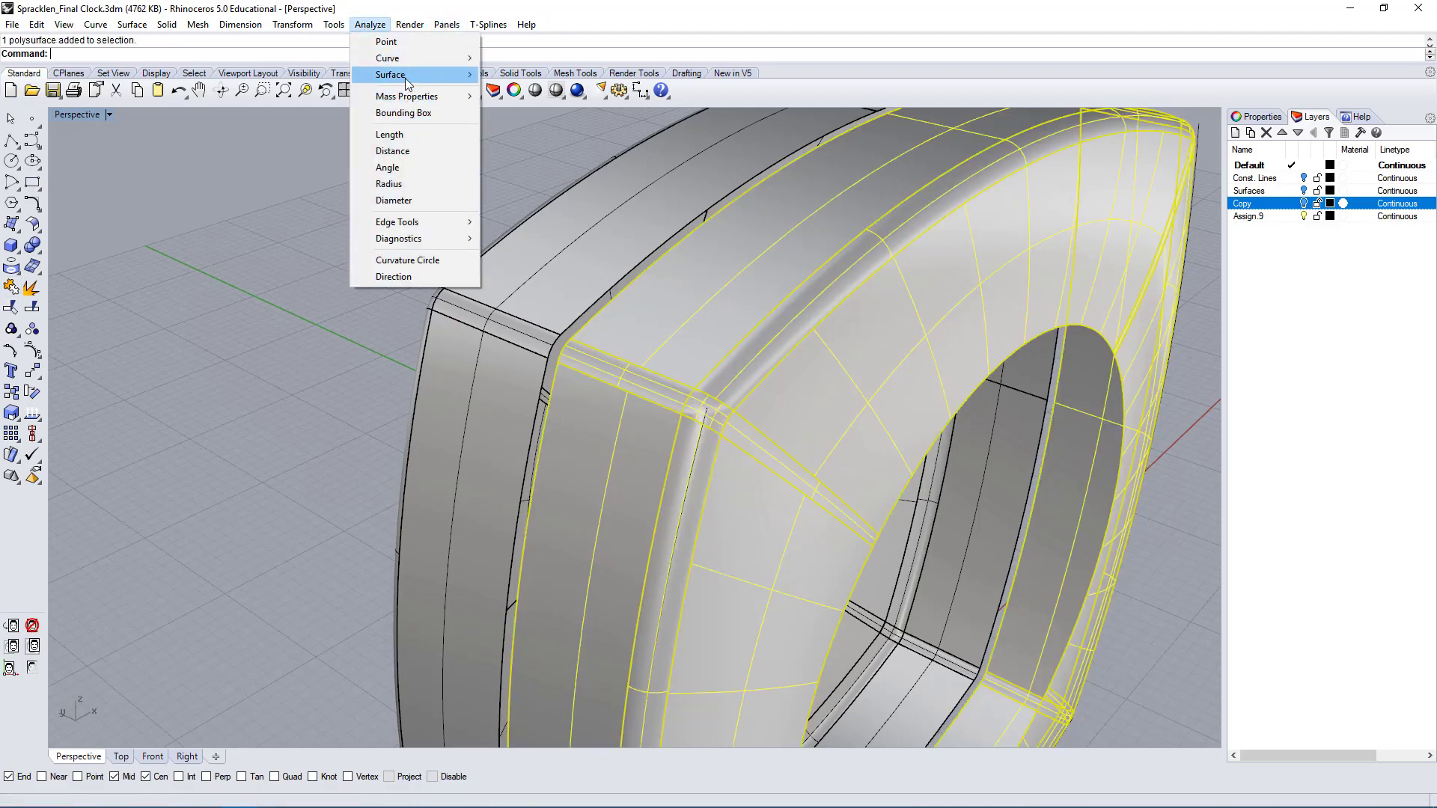
mouse_move(419, 223)
left_click(525, 223)
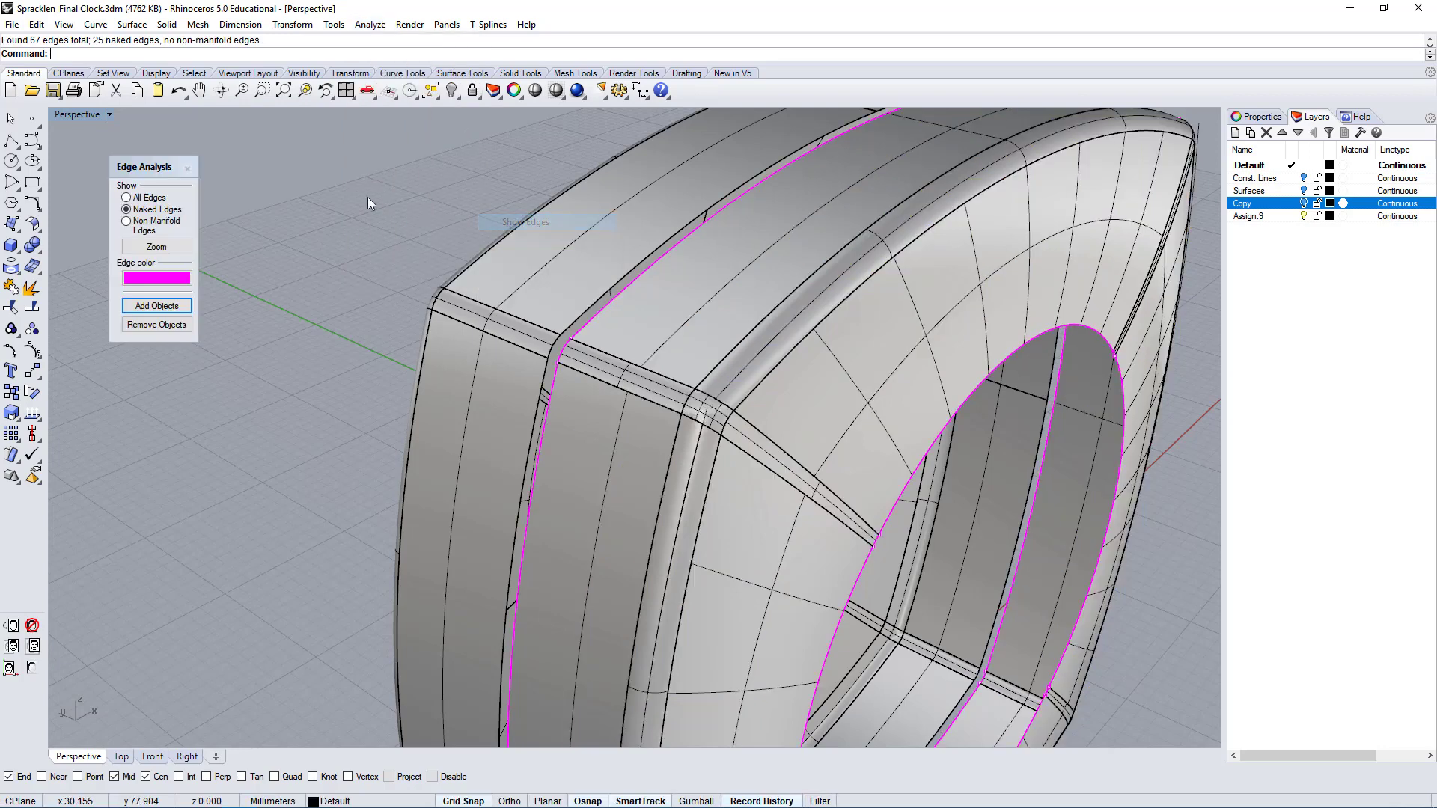
- Cap the large round opening in the rejoined rear housing polysurface
left_click_drag(154, 166, 254, 132)
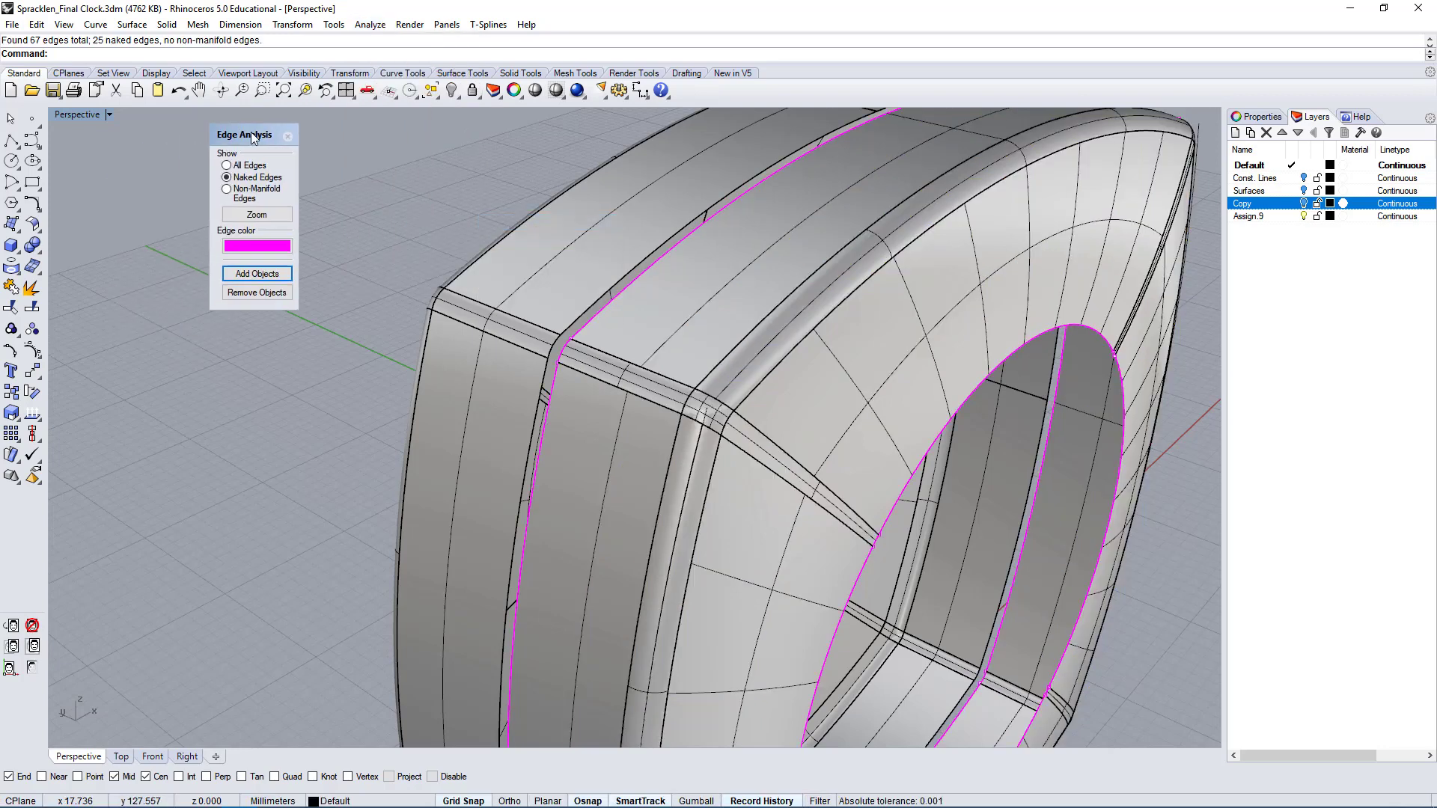
left_click(651, 436)
left_click(250, 271)
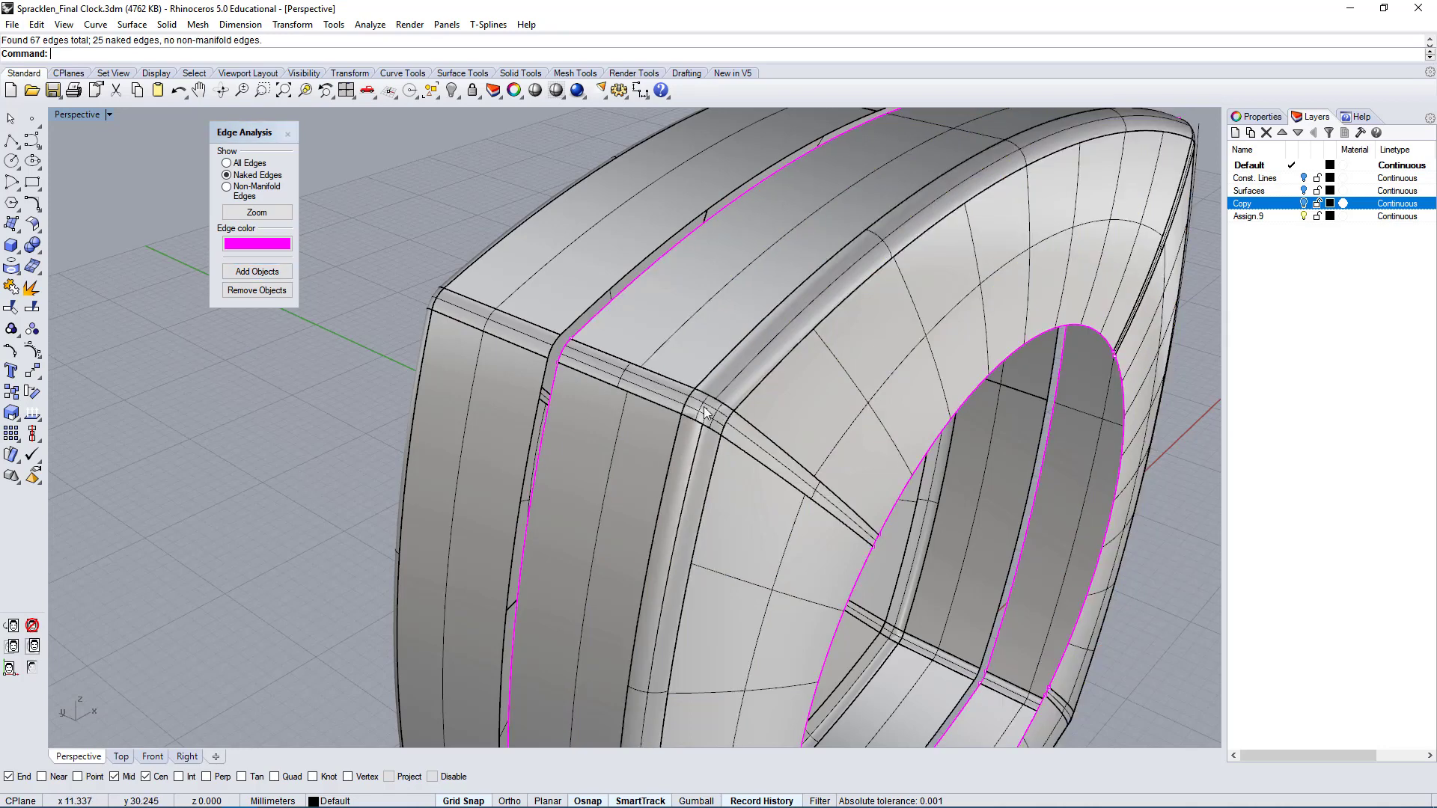
right_click_drag(704, 409, 651, 353)
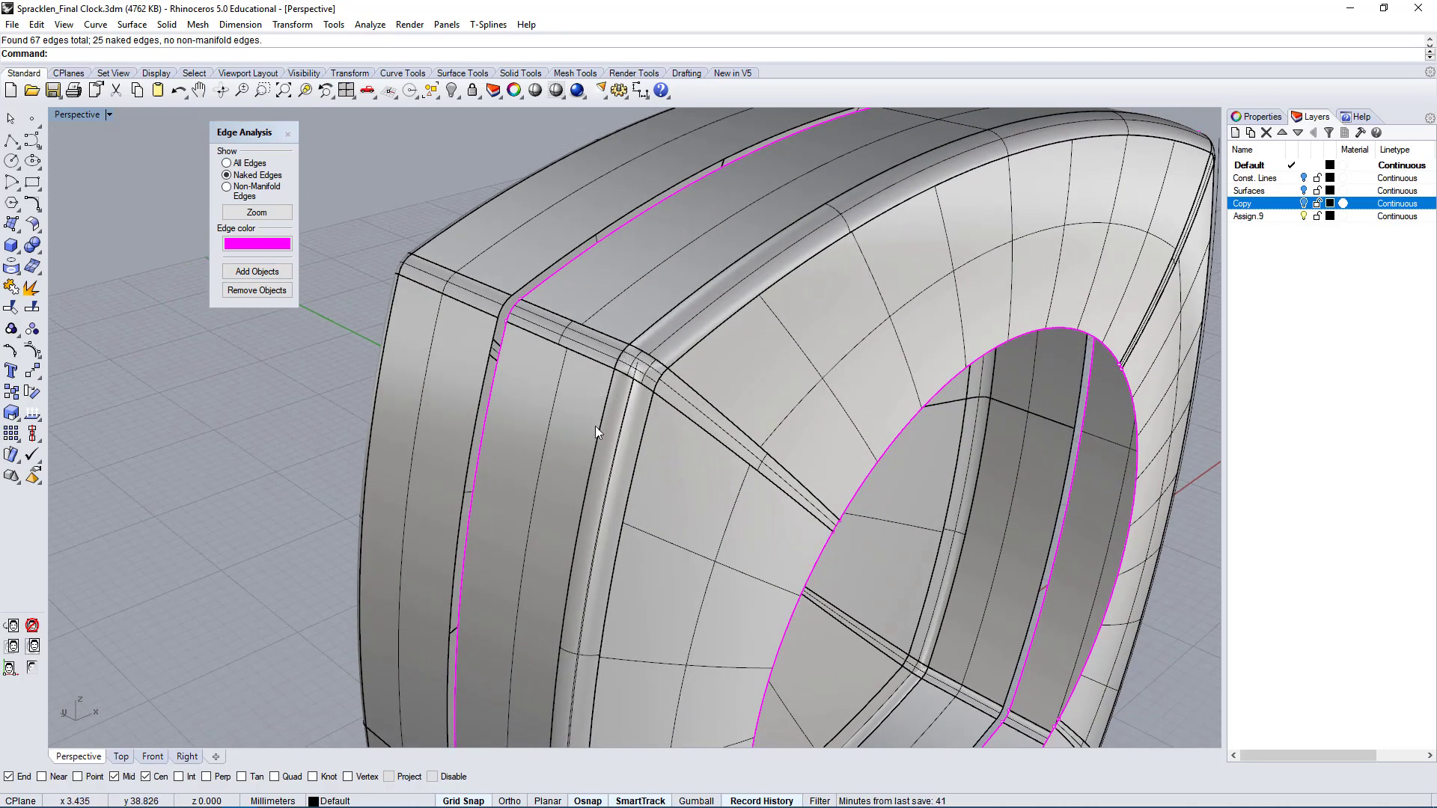
right_click_drag(595, 425, 635, 376)
scroll(640, 366, "up", 3)
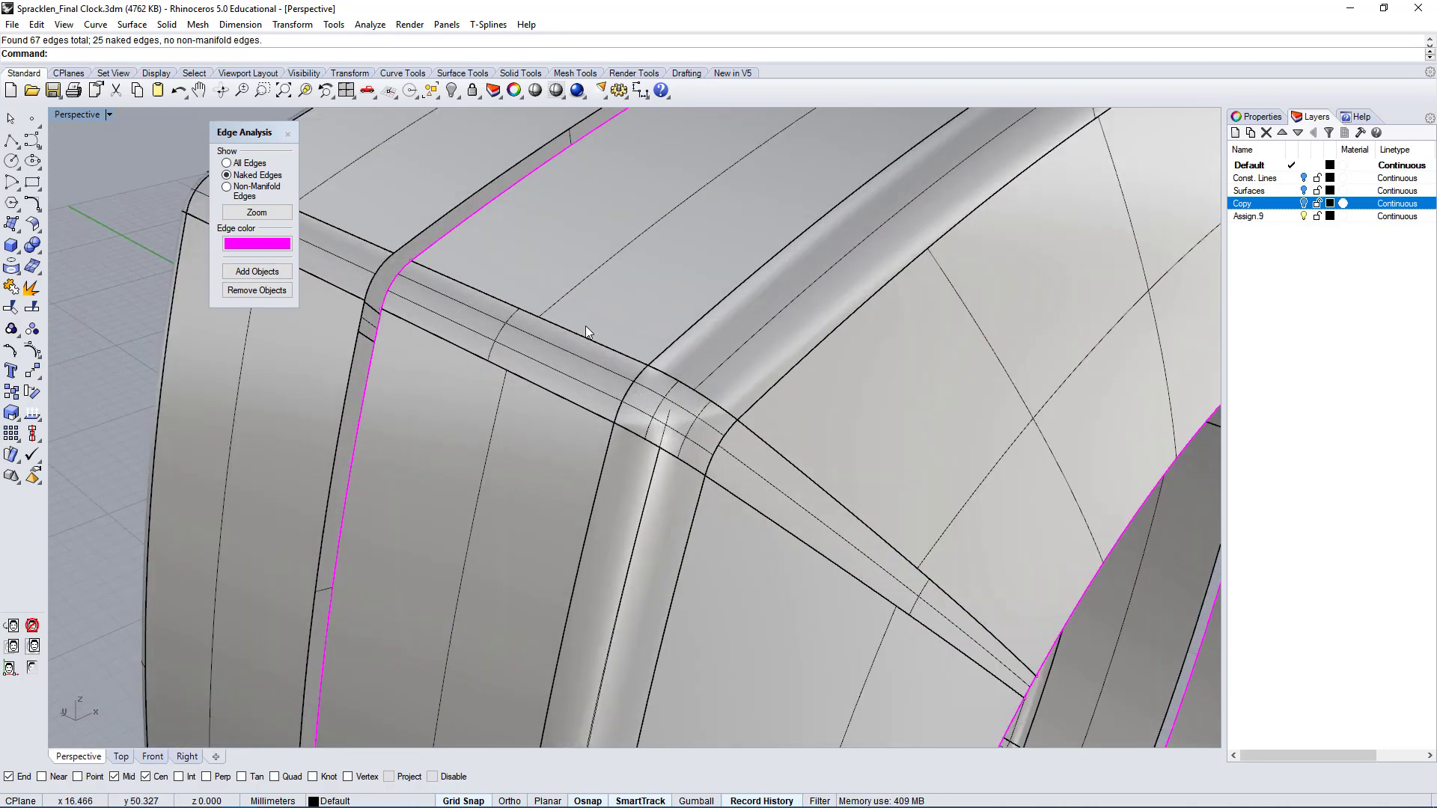
scroll(731, 469, "down", 4)
left_click(793, 378)
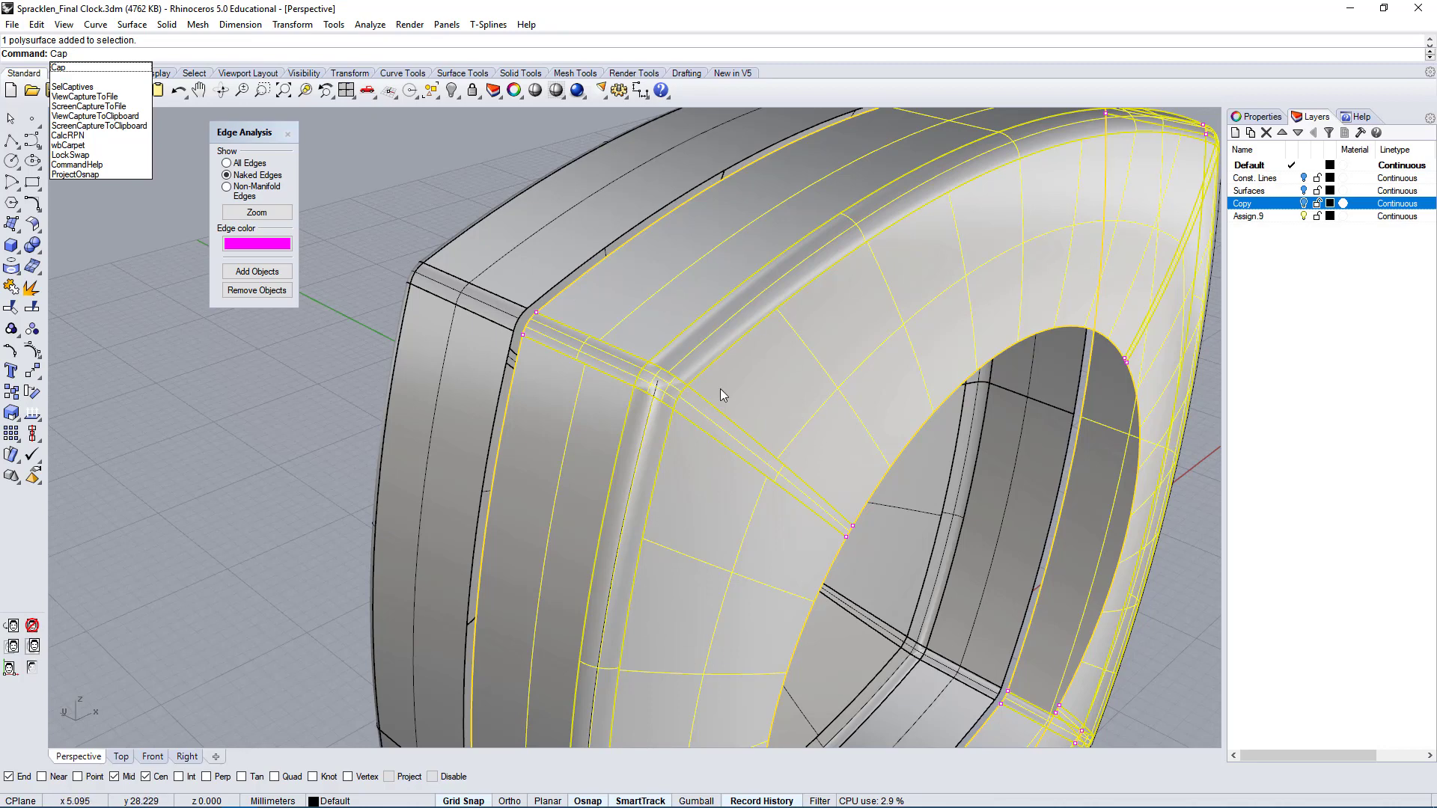
key("Return")
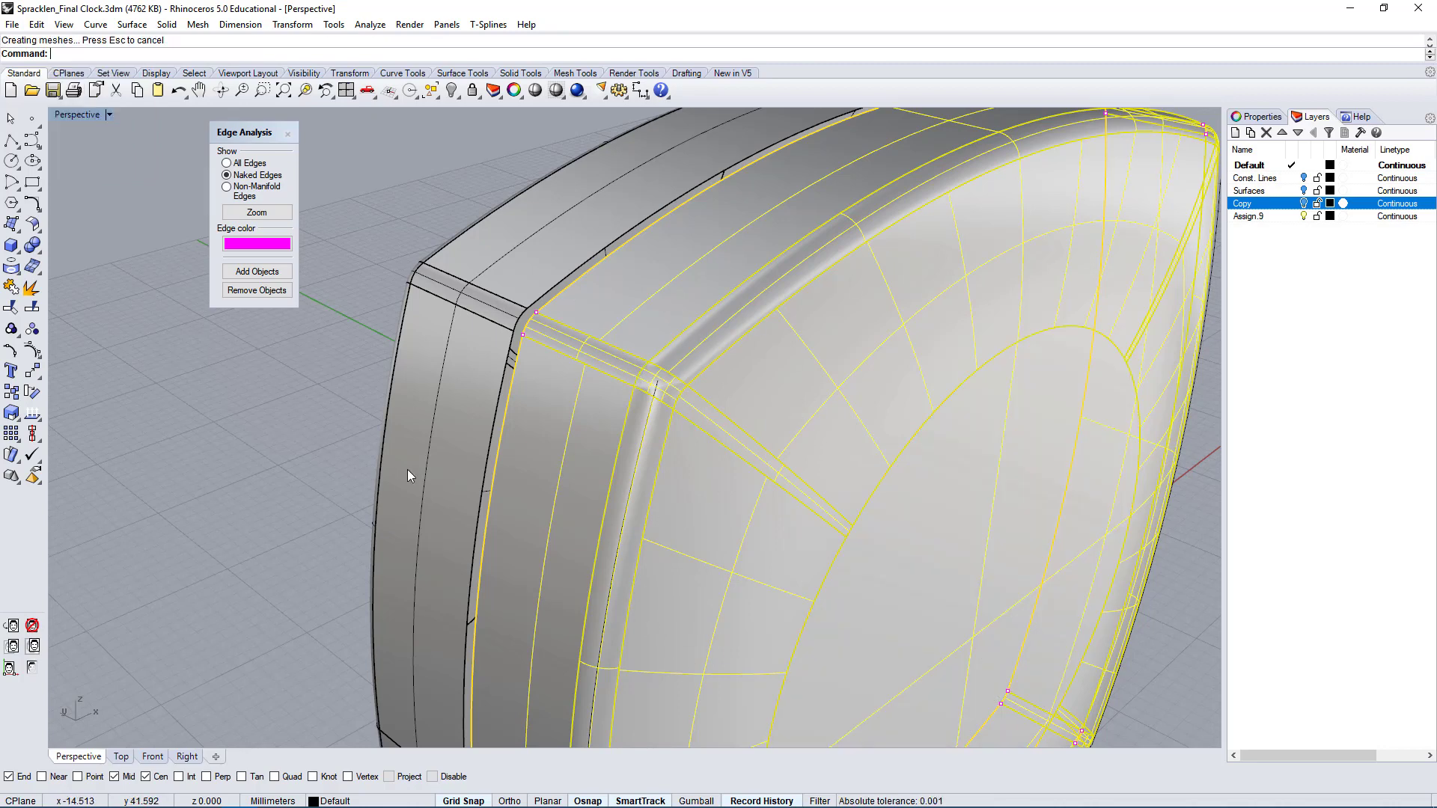
- Recheck the capped rear housing polysurface for naked edges, examining the seam between the two housing parts and the capped opening
left_click(724, 421)
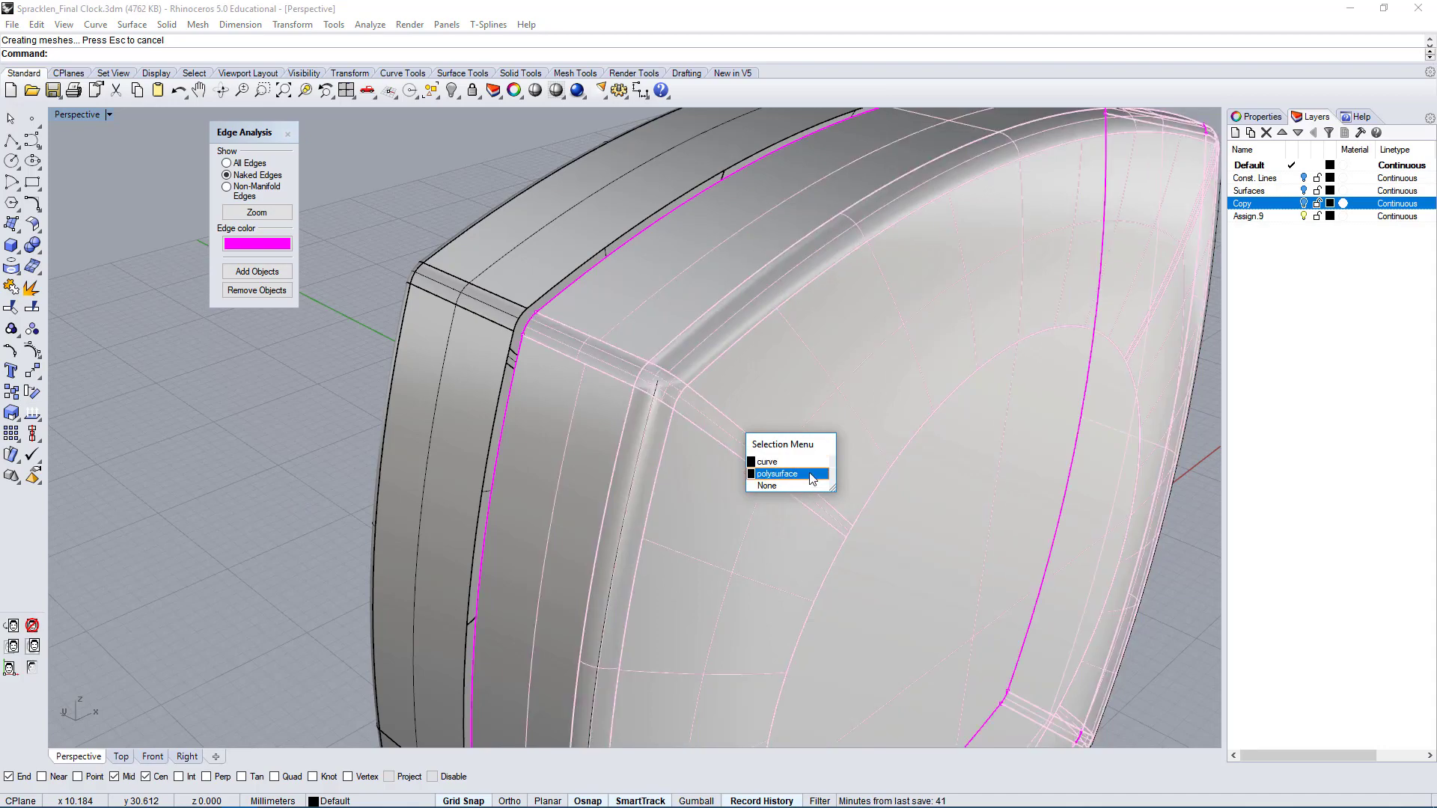
left_click(785, 477)
left_click(257, 271)
right_click_drag(389, 464, 935, 455)
scroll(801, 232, "up", 6)
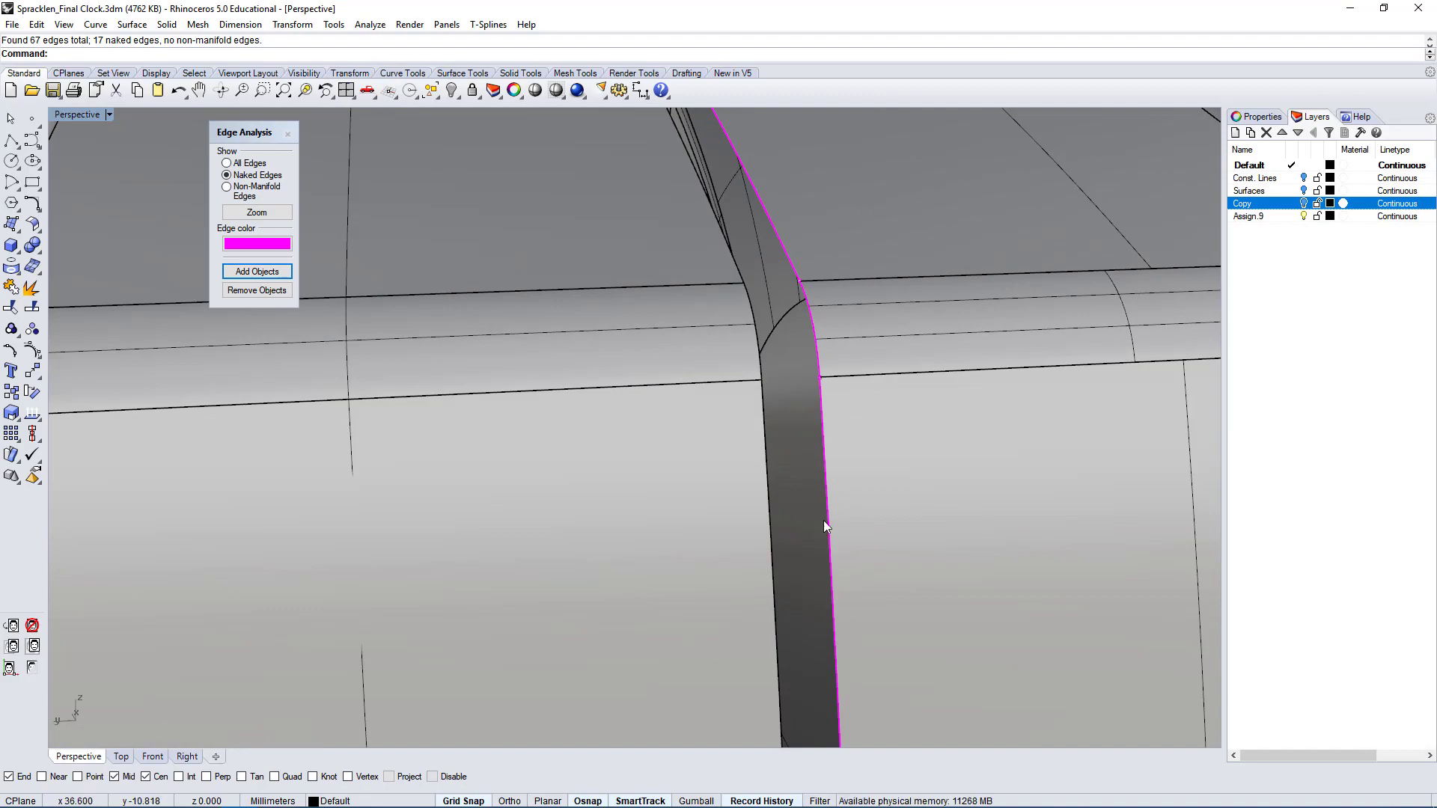
scroll(791, 384, "down", 6)
right_click_drag(827, 417, 738, 435)
scroll(609, 395, "up", 5)
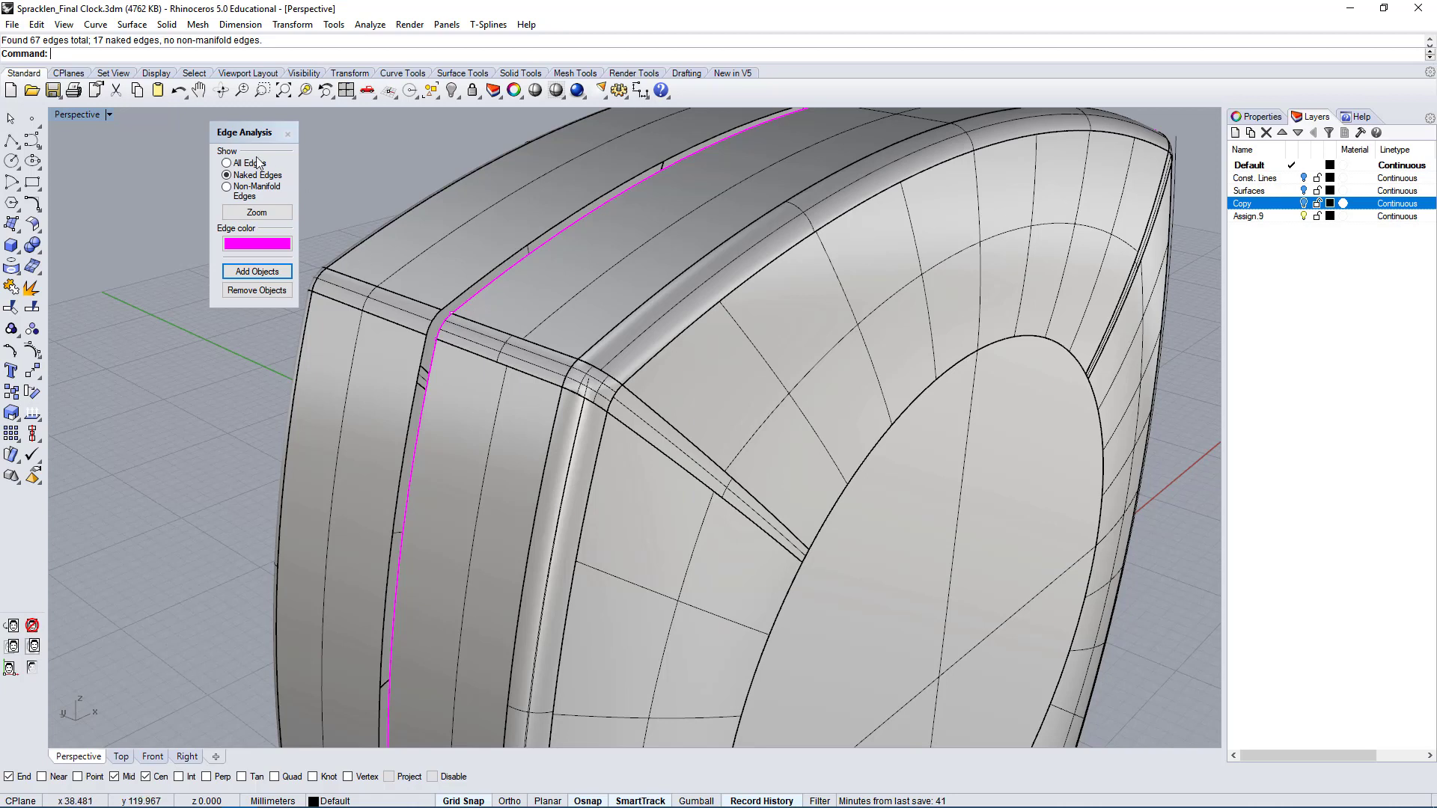
left_click_drag(238, 133, 185, 136)
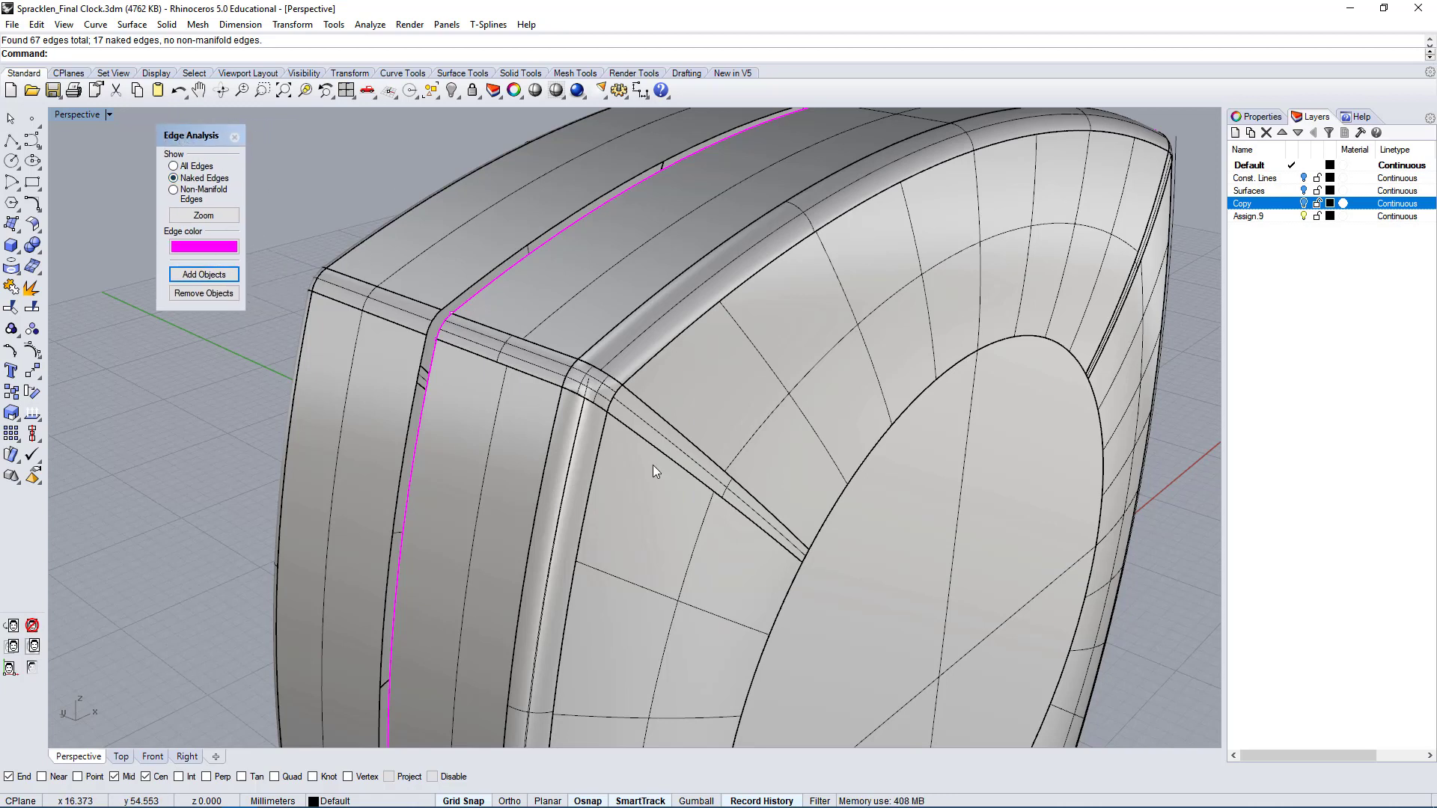